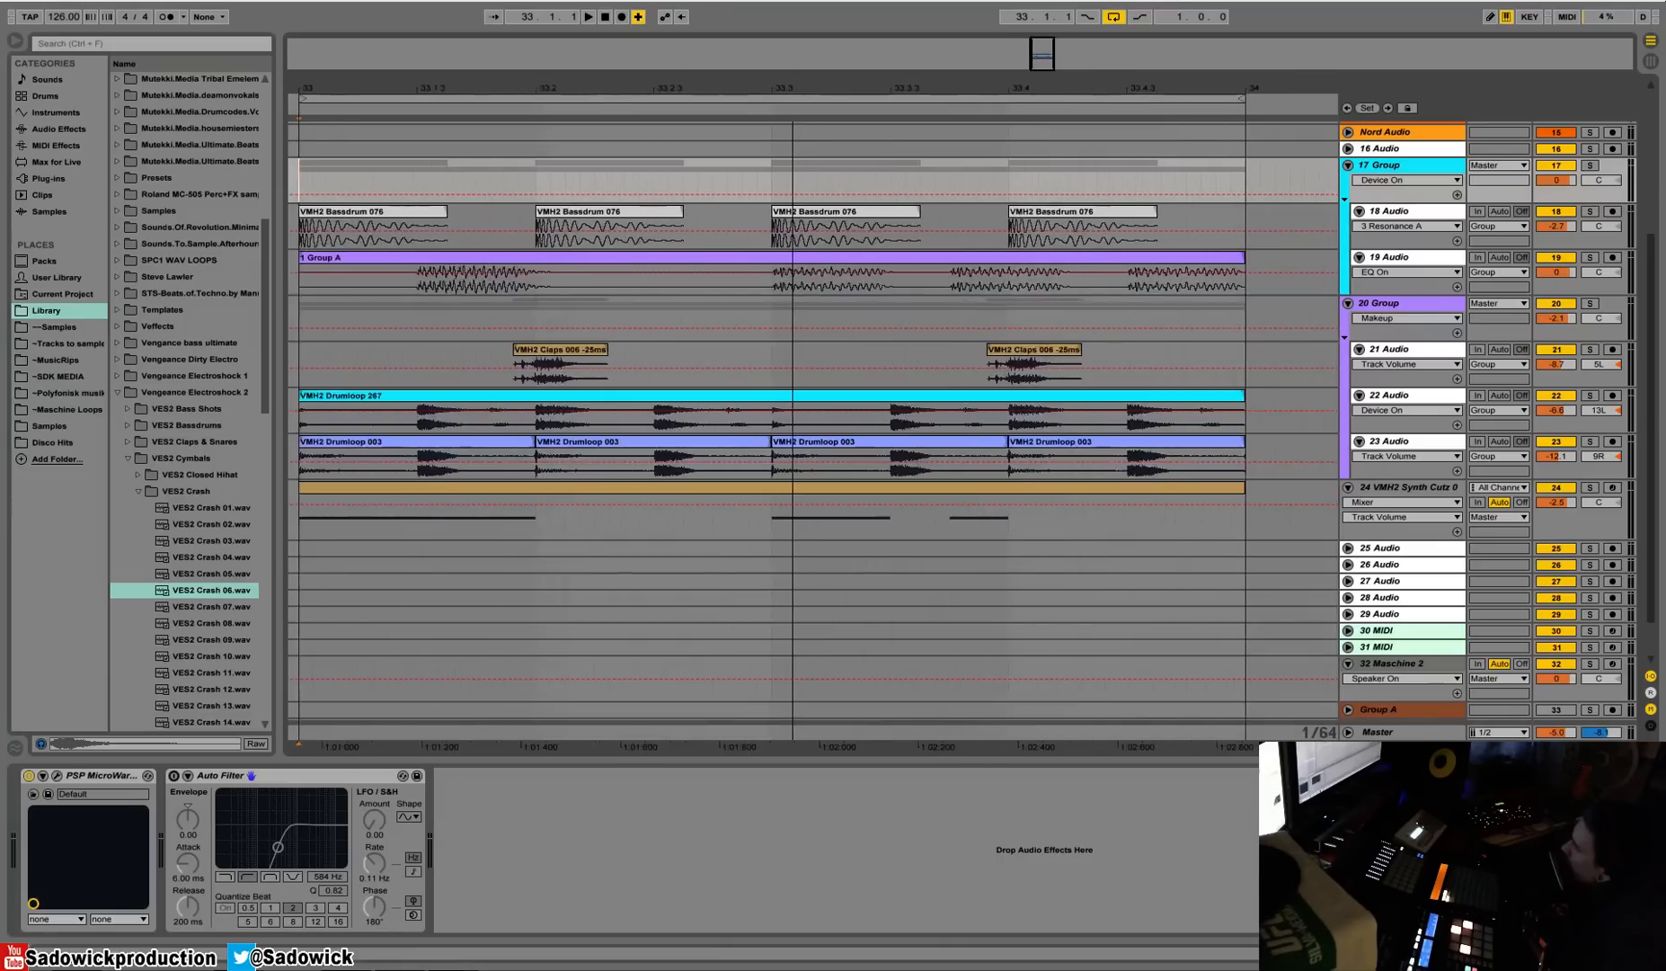
Play back the one-bar loop at bar 33 and stop it.
key(space)
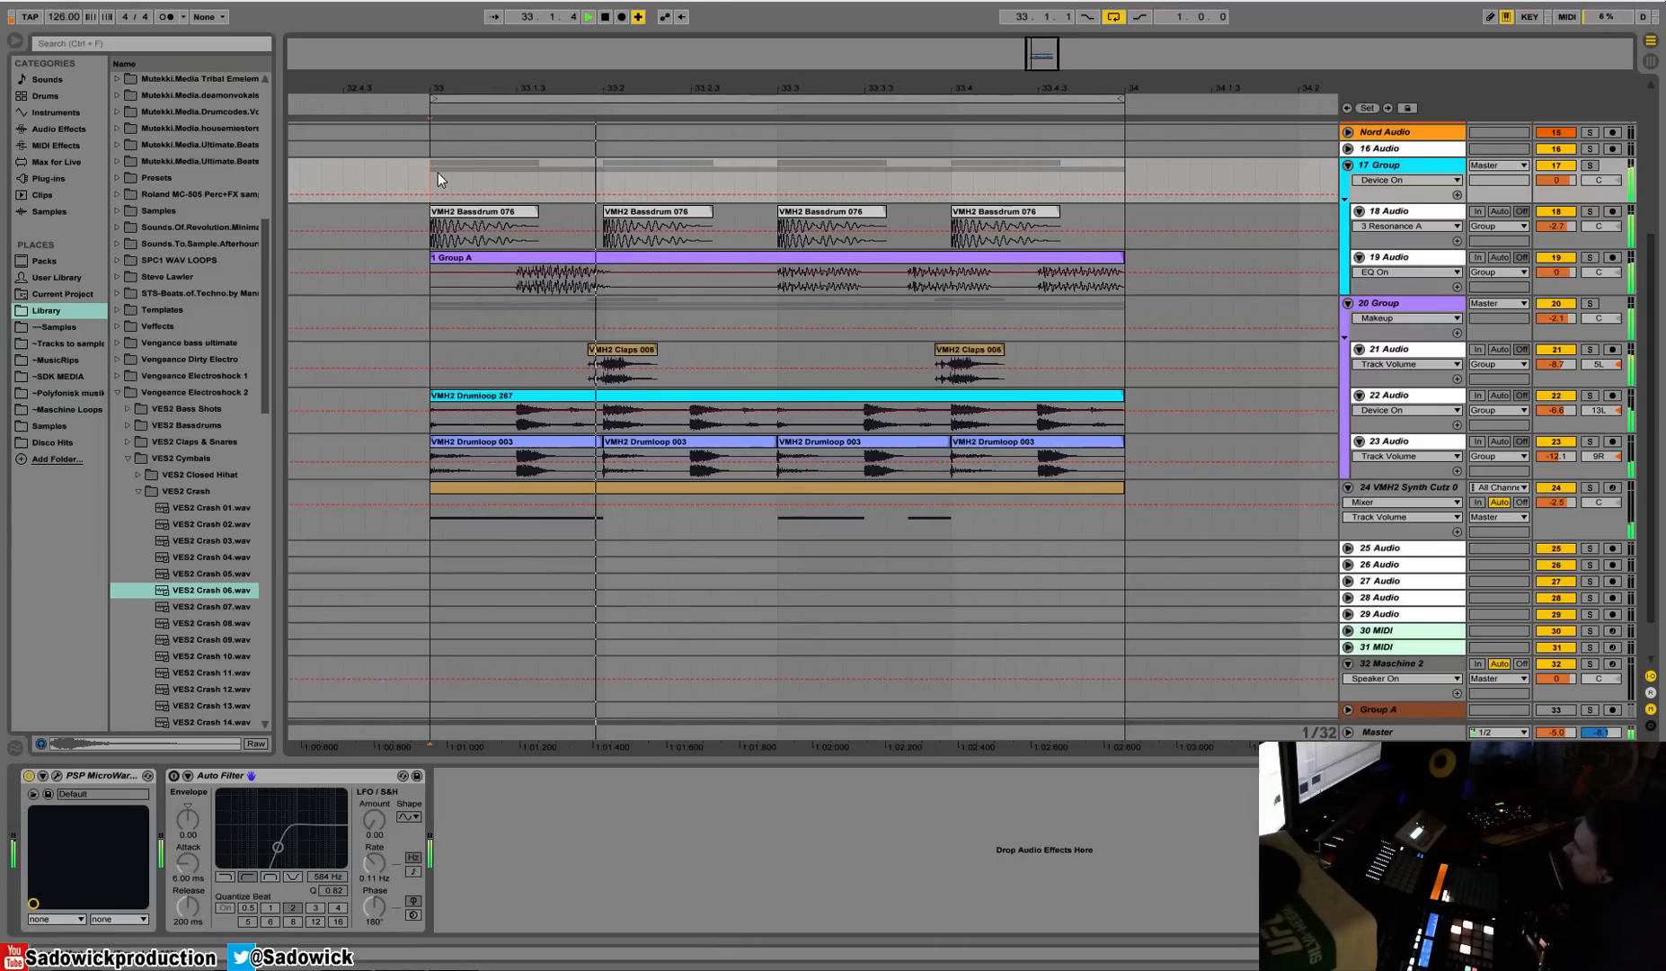
key(space)
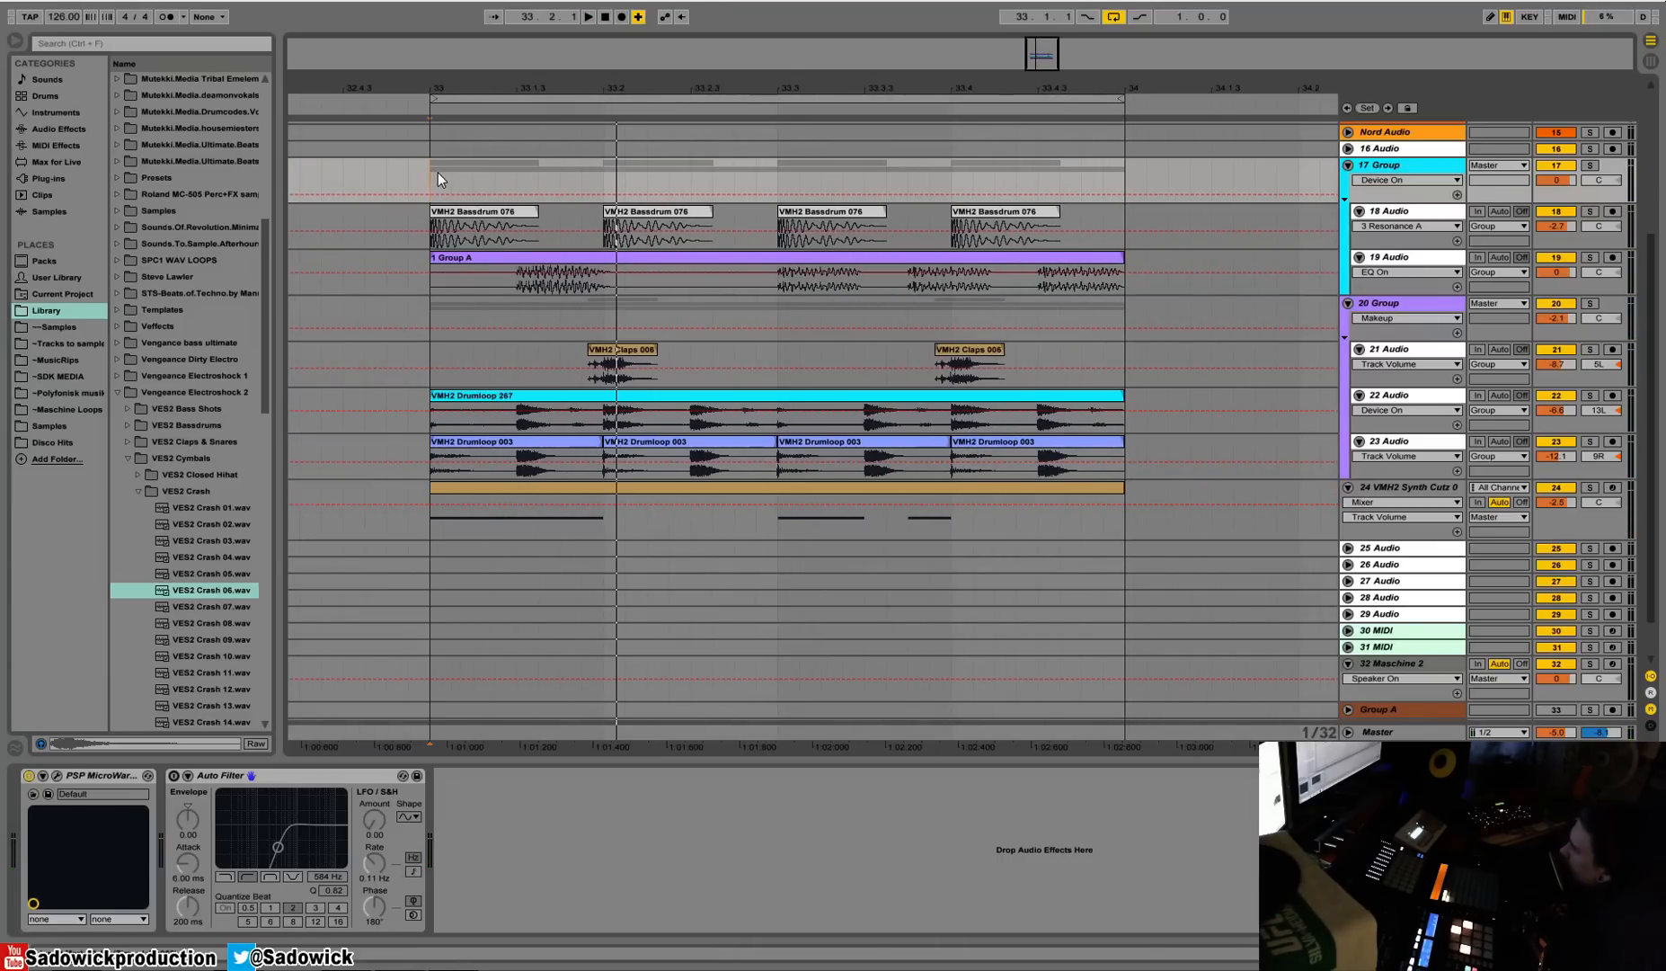
drag(863, 86, 736, 94)
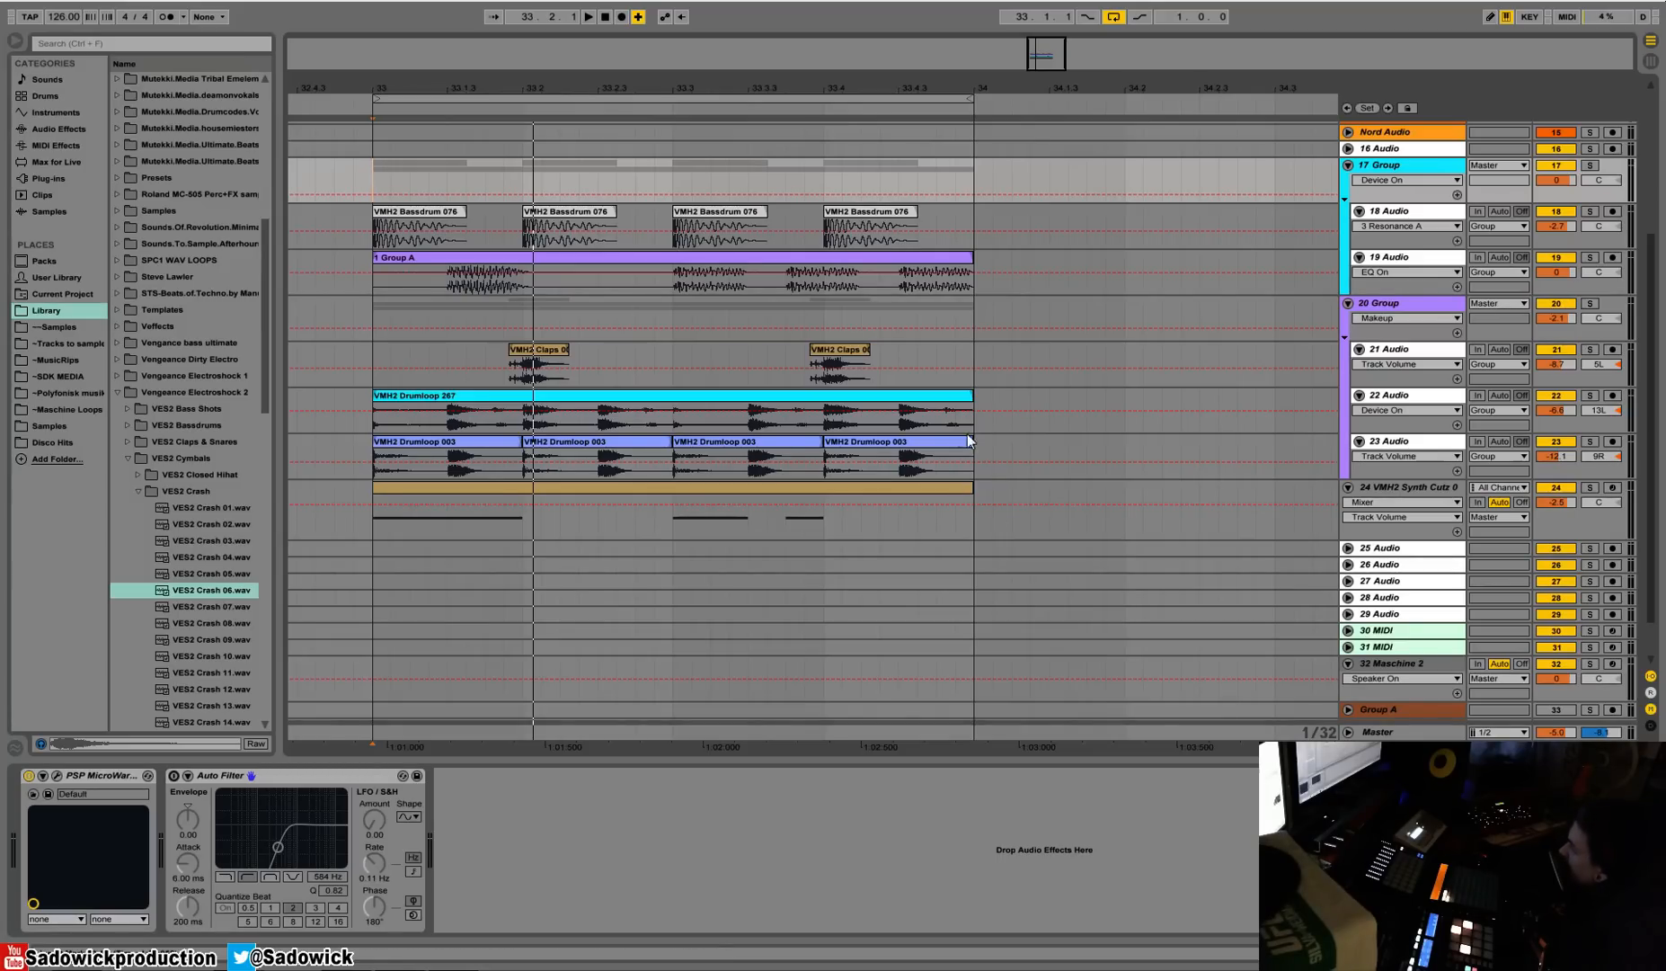
drag(930, 90, 883, 90)
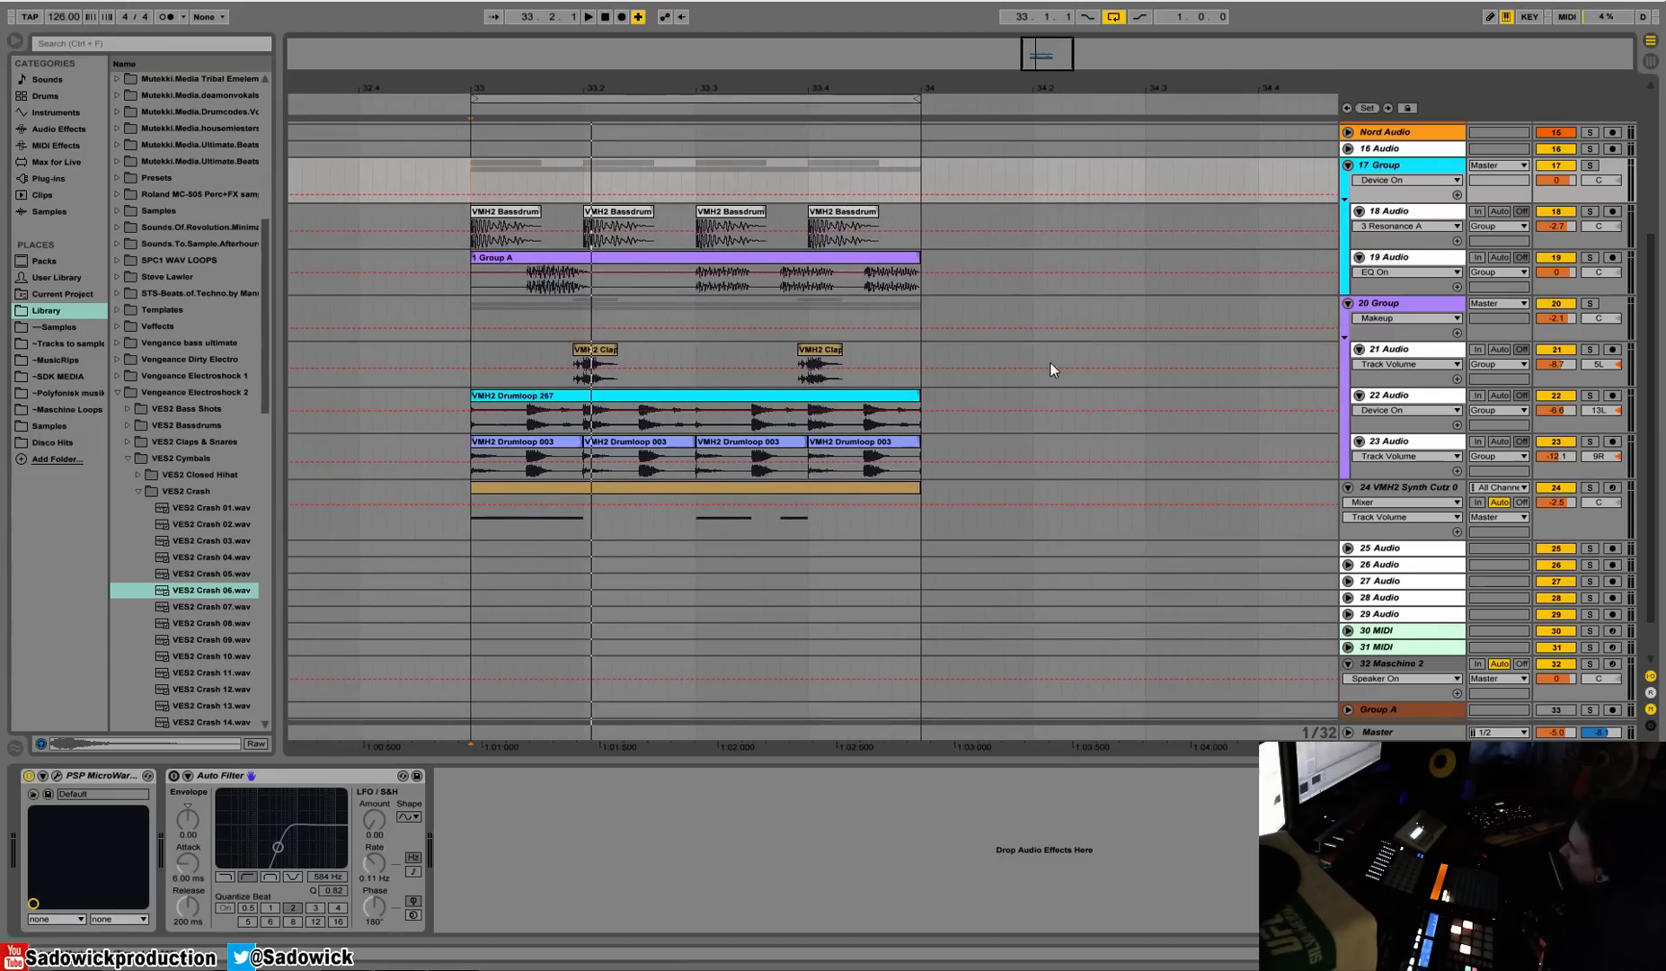
Examine the four Bassdrum clips on track 18 one after another.
drag(924, 500, 468, 232)
click(524, 220)
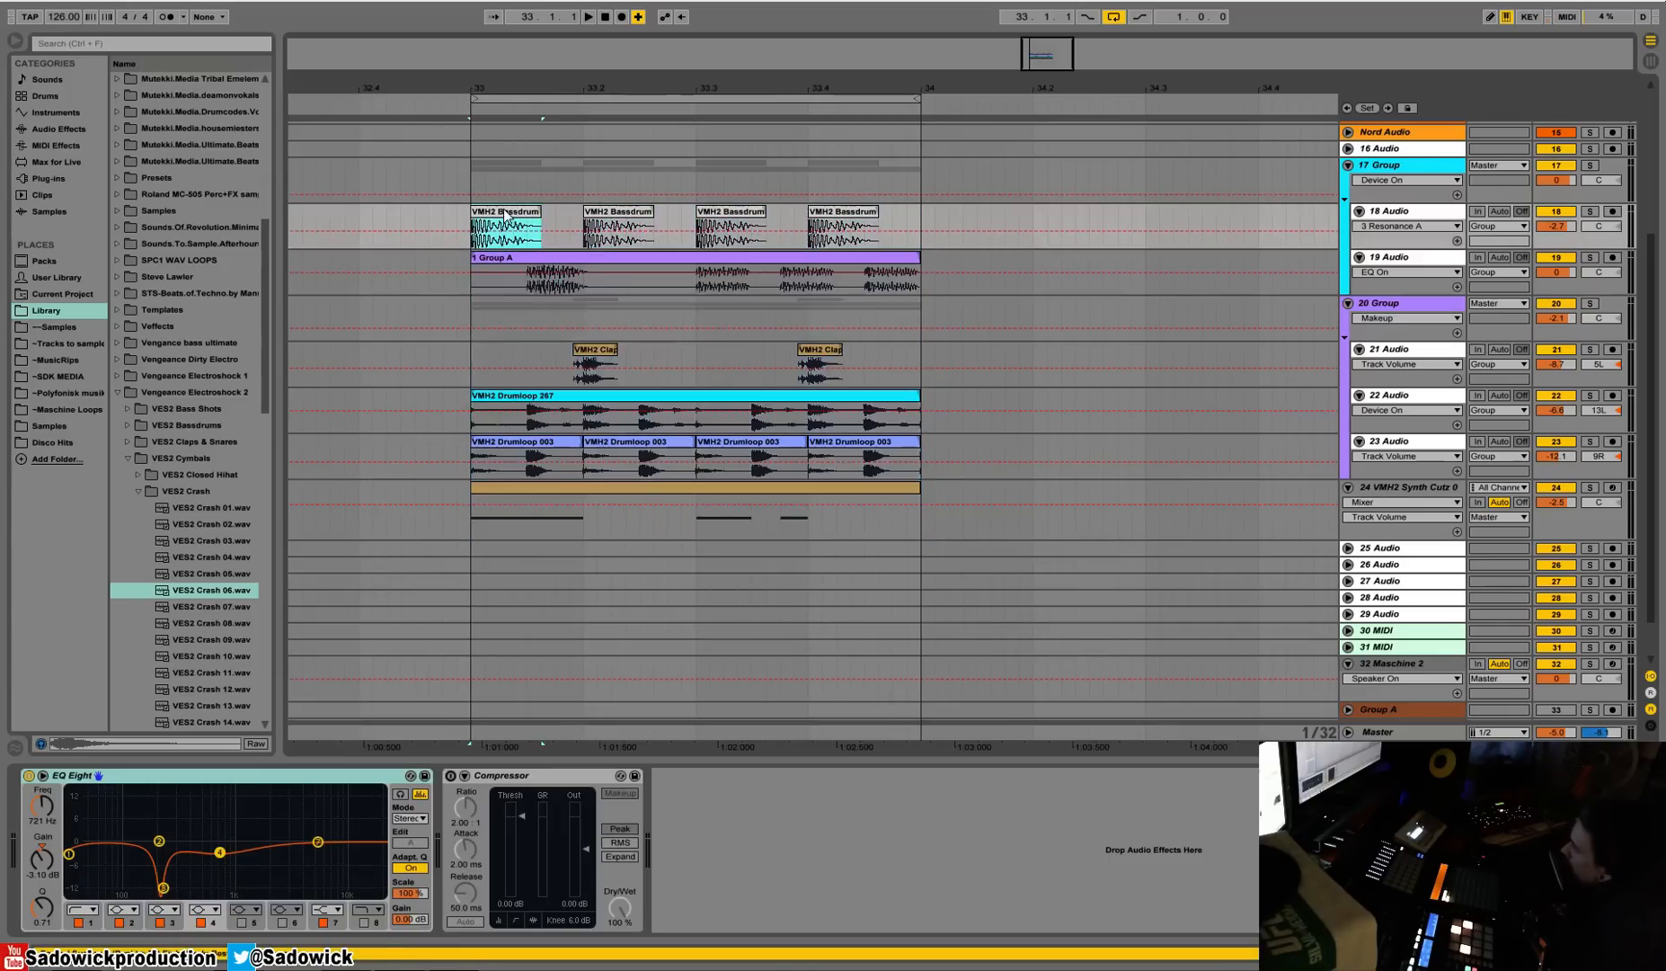
click(608, 220)
click(730, 220)
click(857, 227)
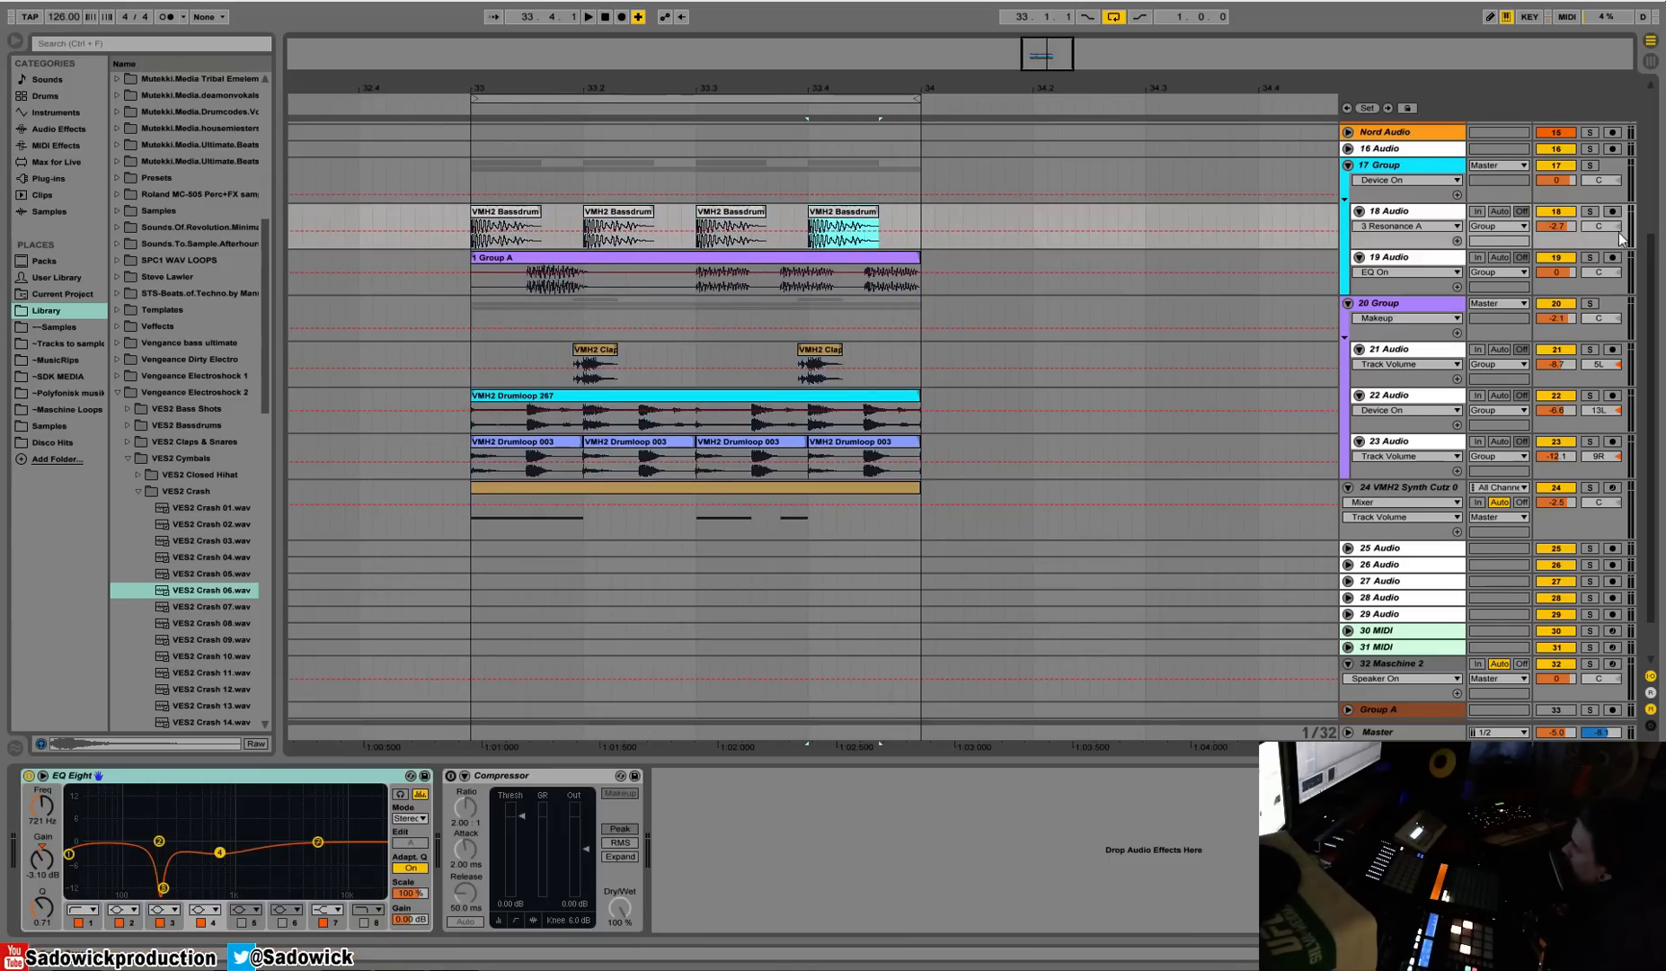
Audition the Group A clip on track 19 and the synth on track 24 in solo, and clear the solos.
click(1590, 258)
click(571, 260)
key(space)
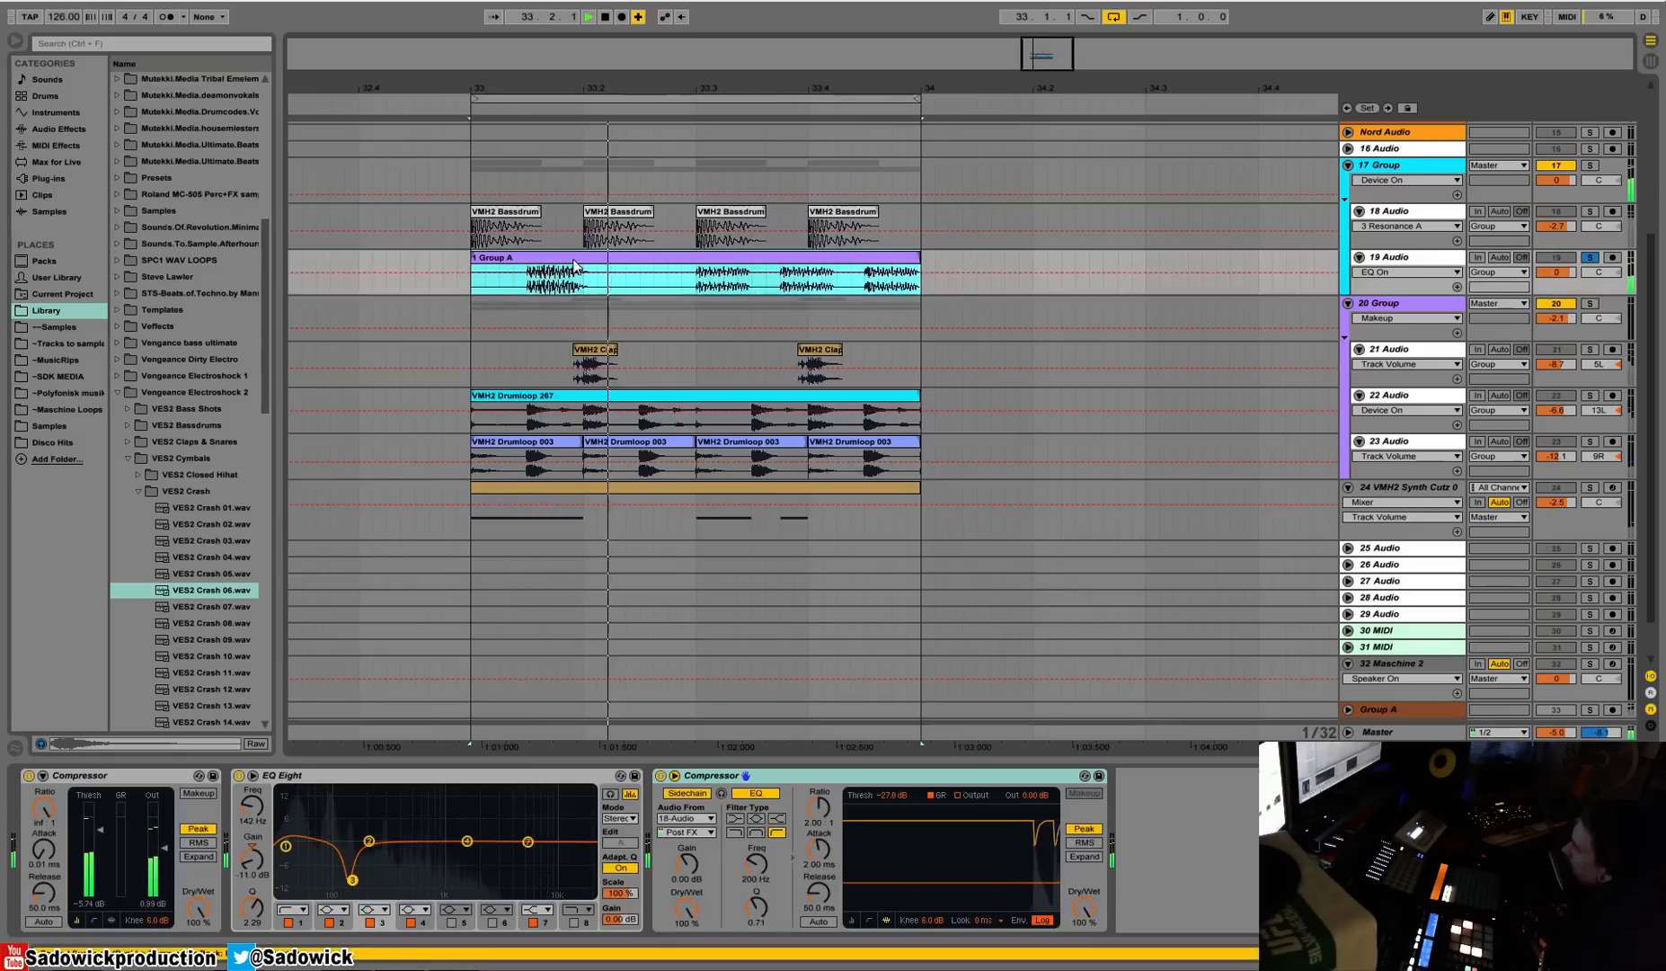
click(1590, 487)
click(558, 493)
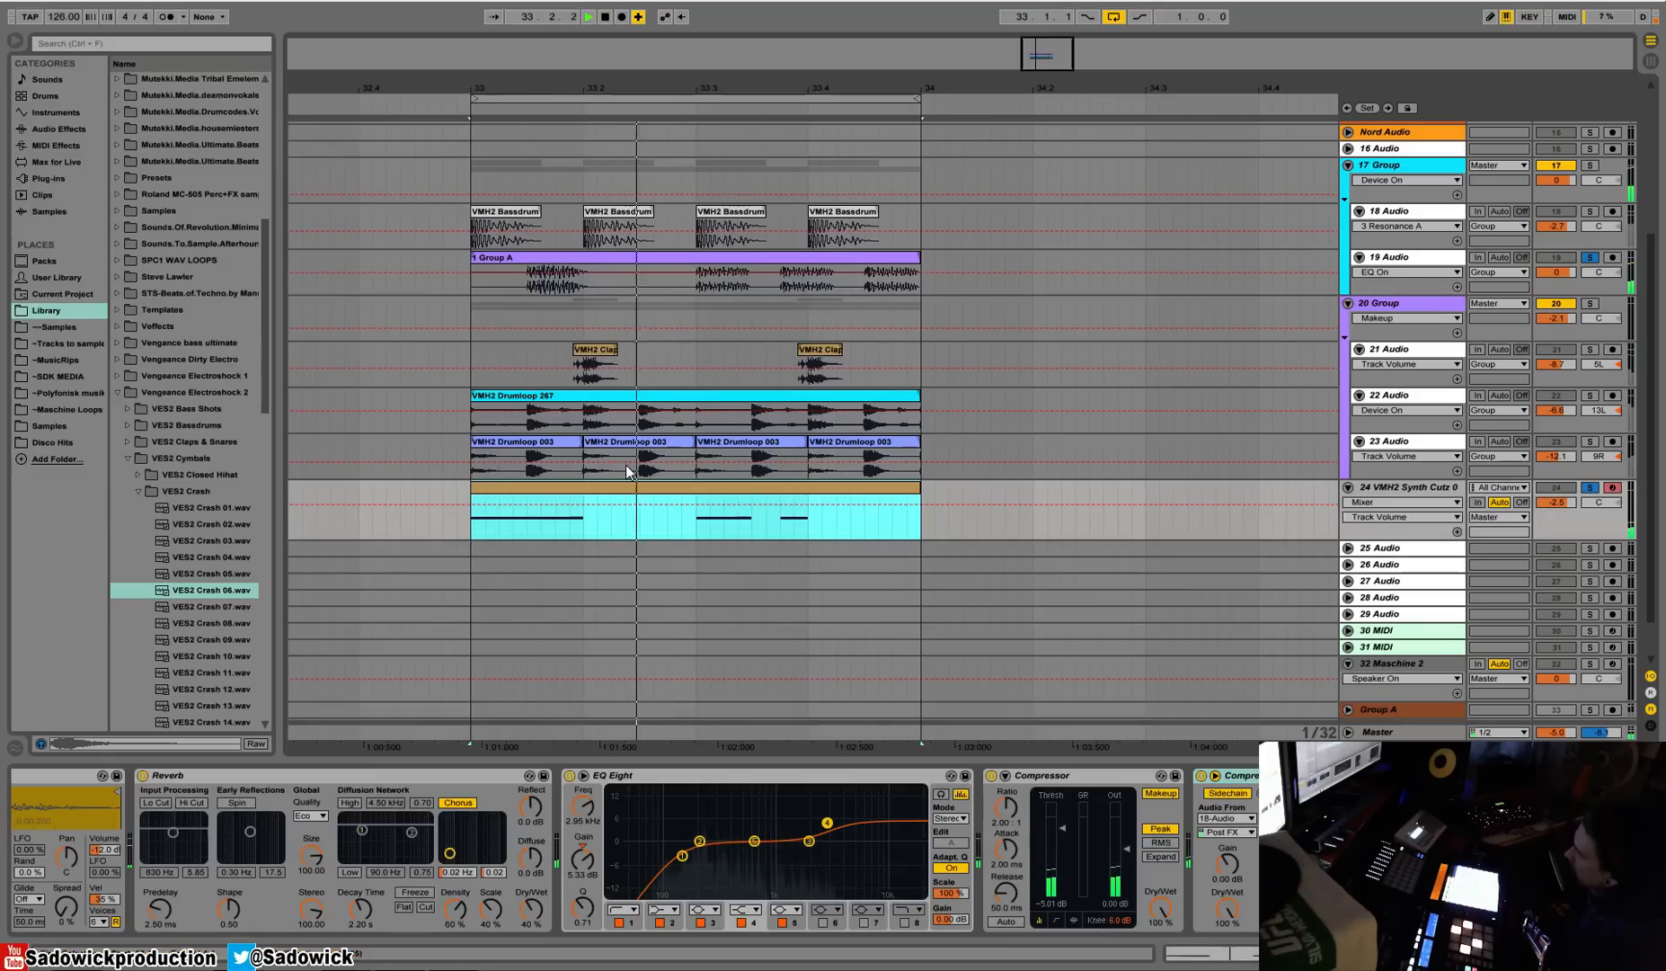
key(space)
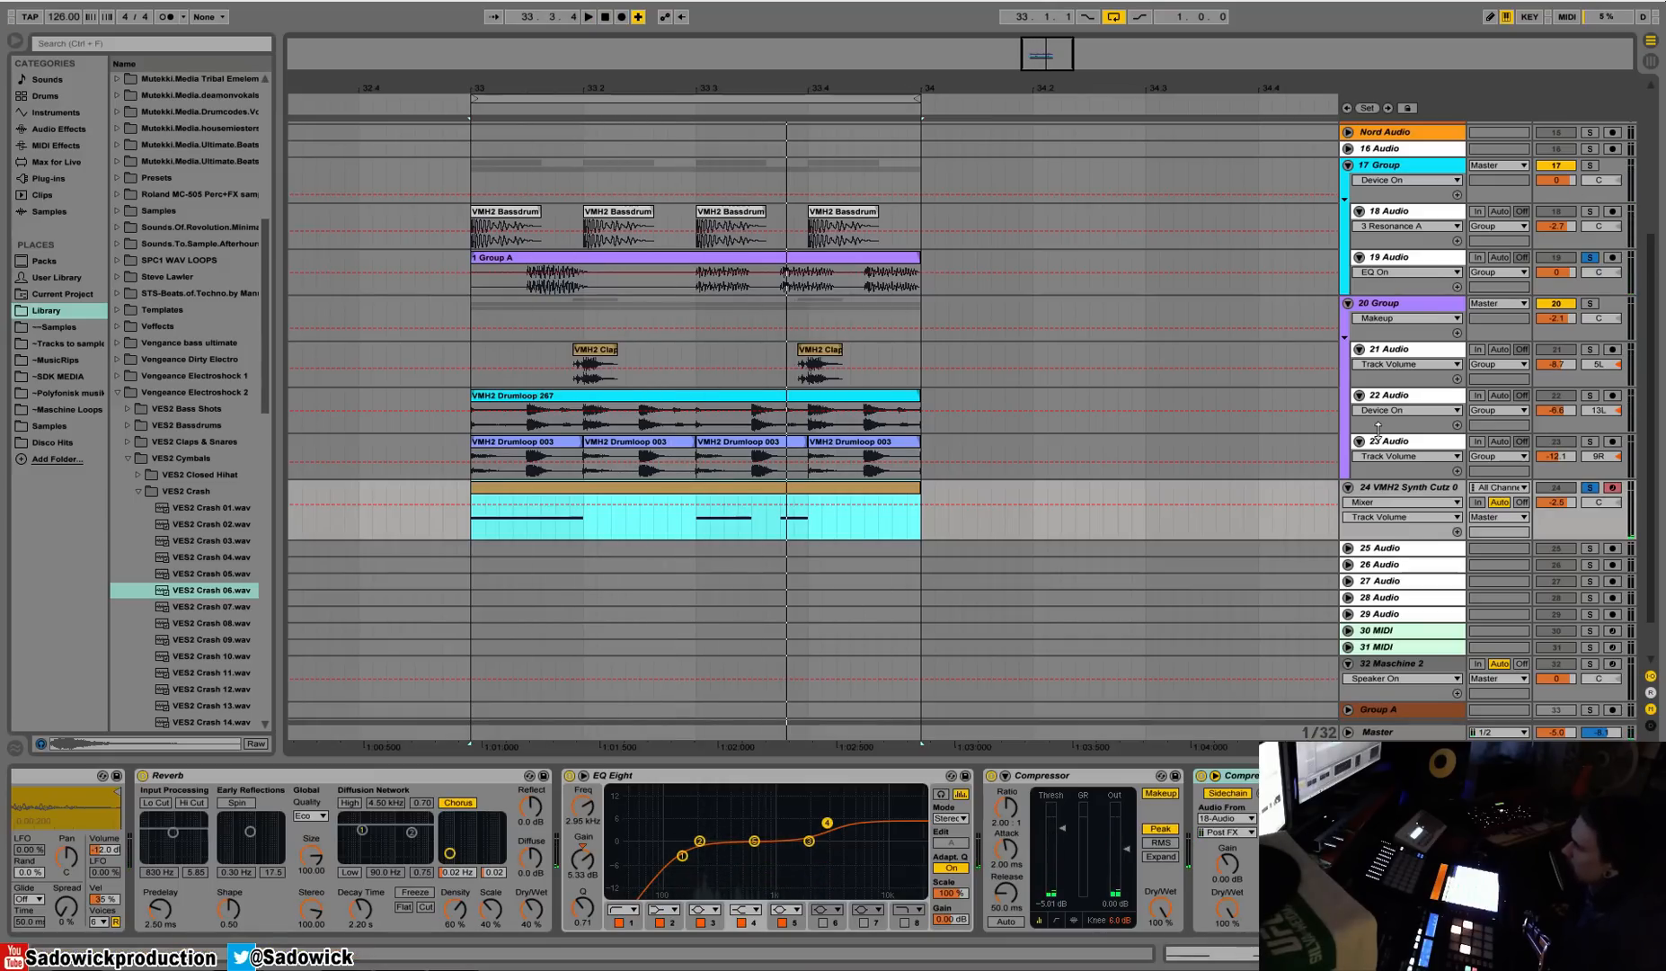
click(1591, 493)
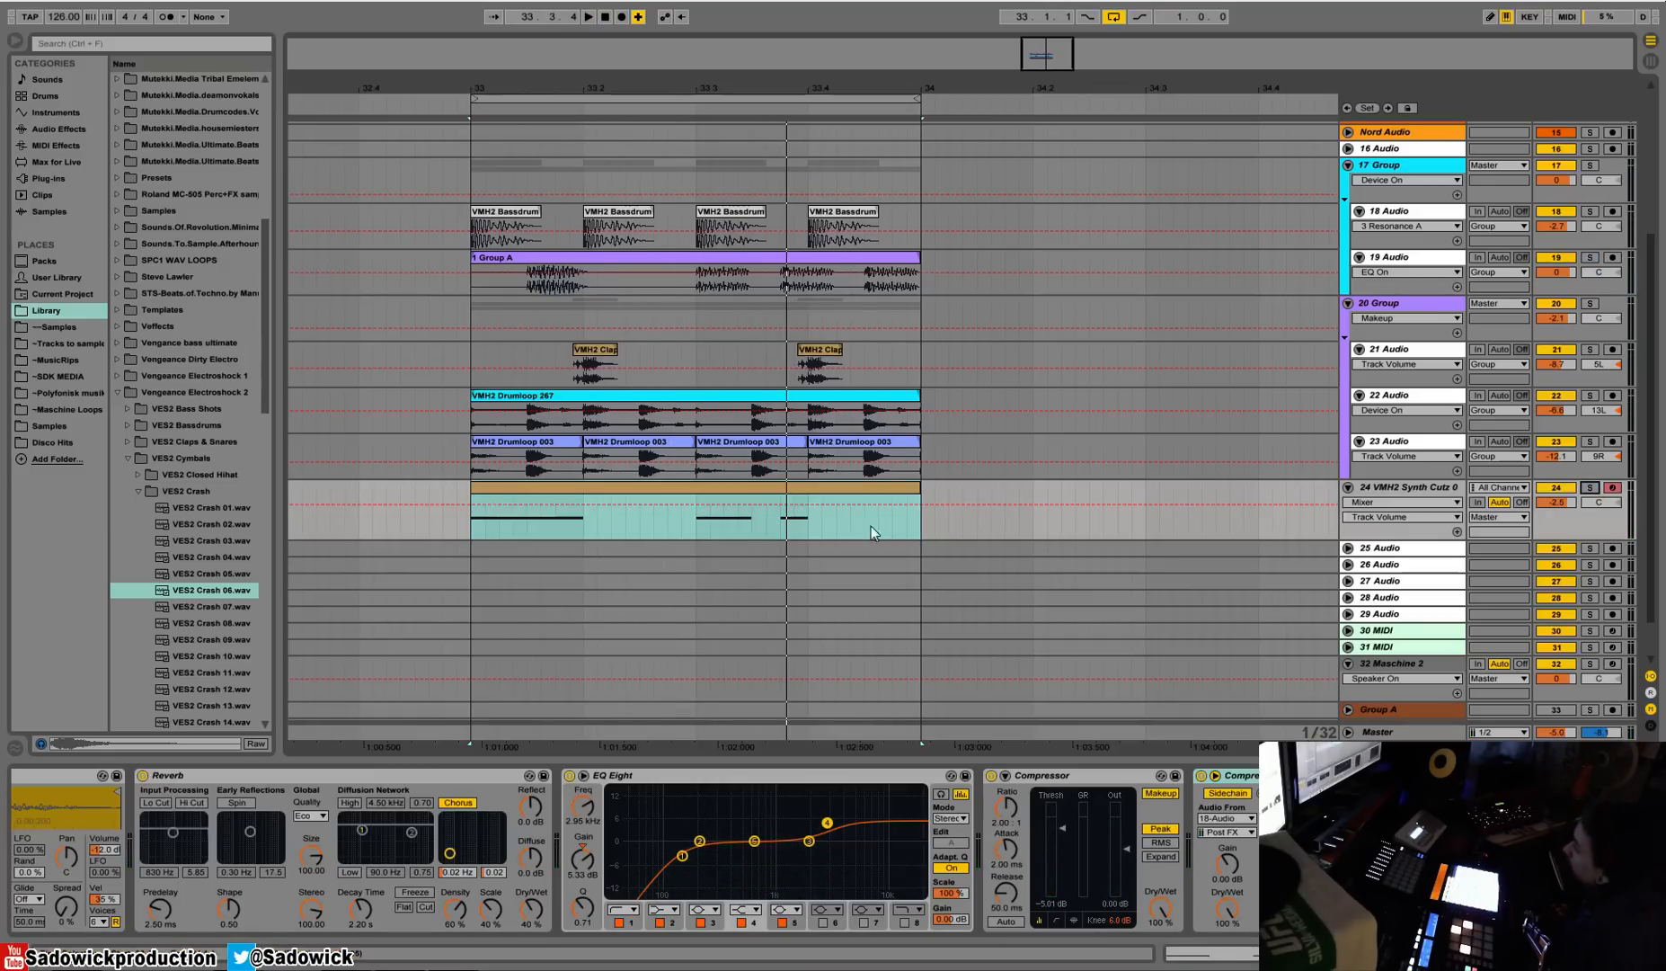
Consolidate the clips on tracks 18 to 24 between bars 33 and 34 into one clip per track.
click(928, 492)
drag(921, 492, 471, 220)
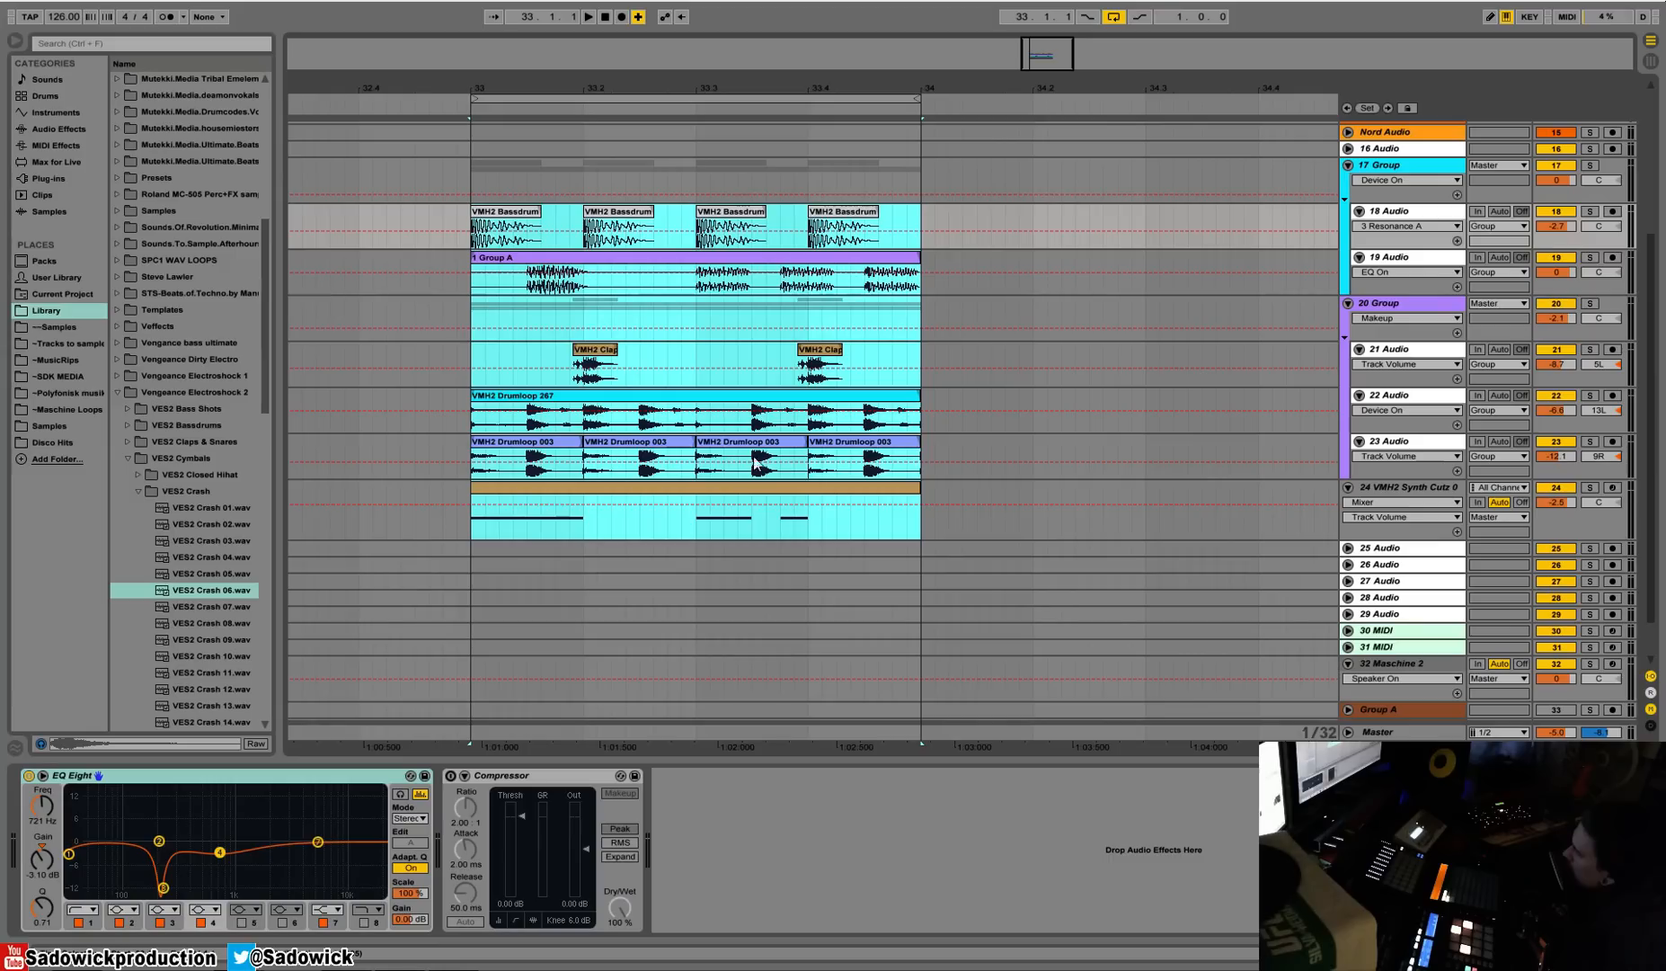
right_click(530, 216)
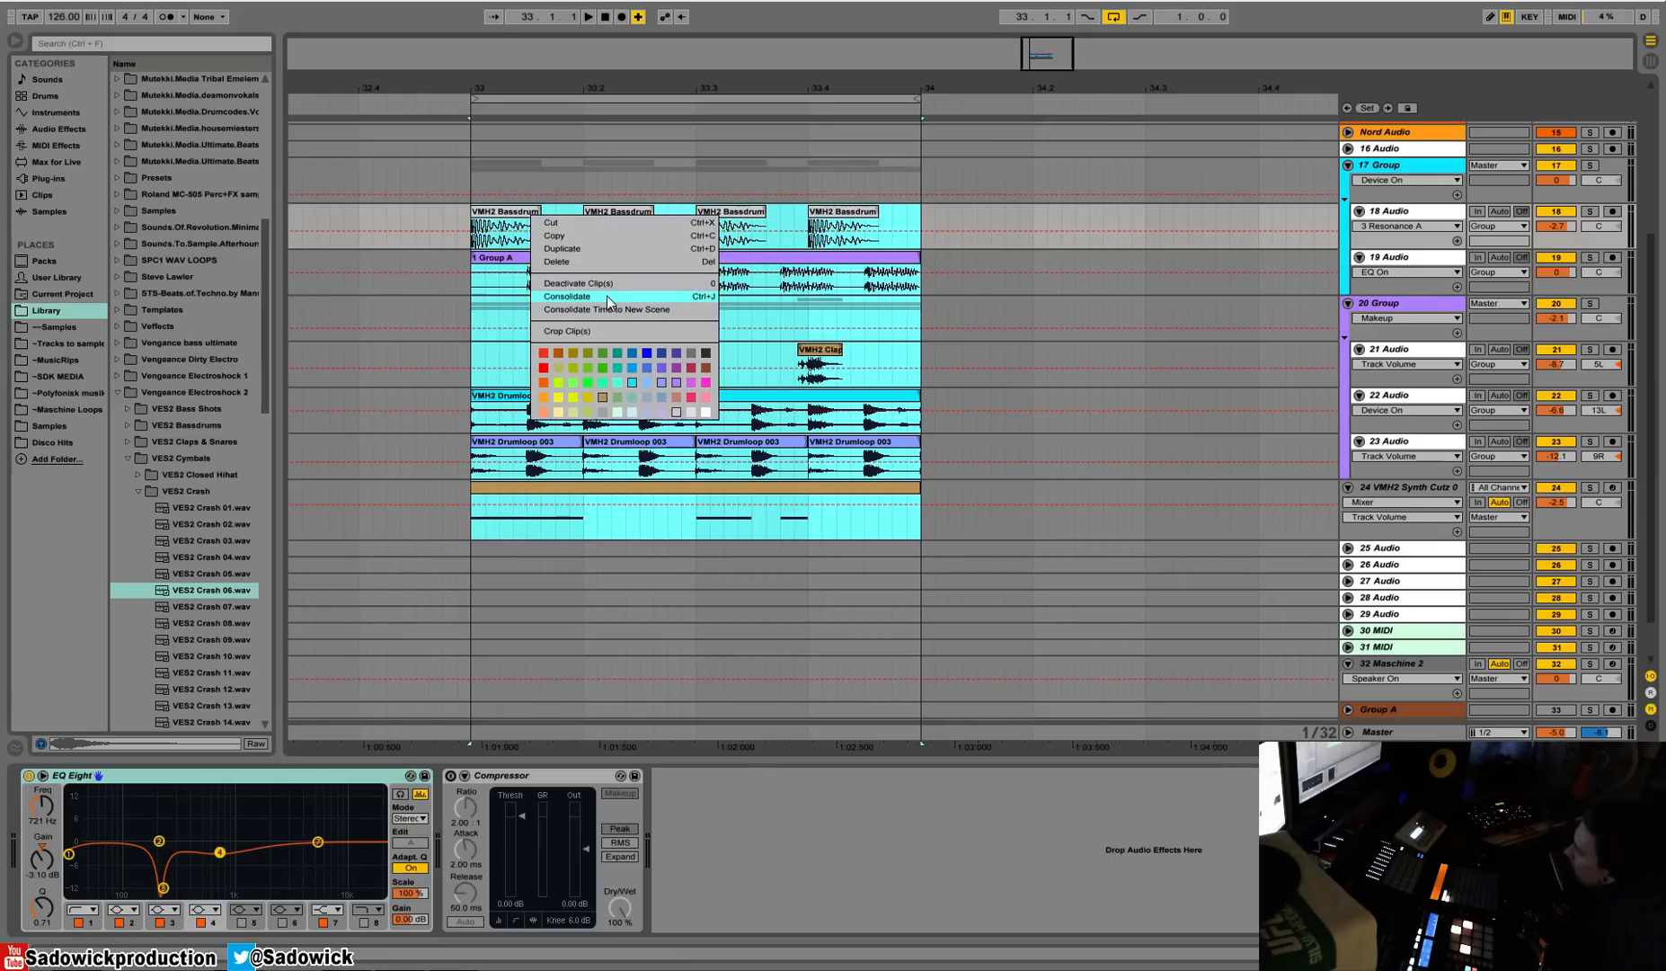
click(607, 296)
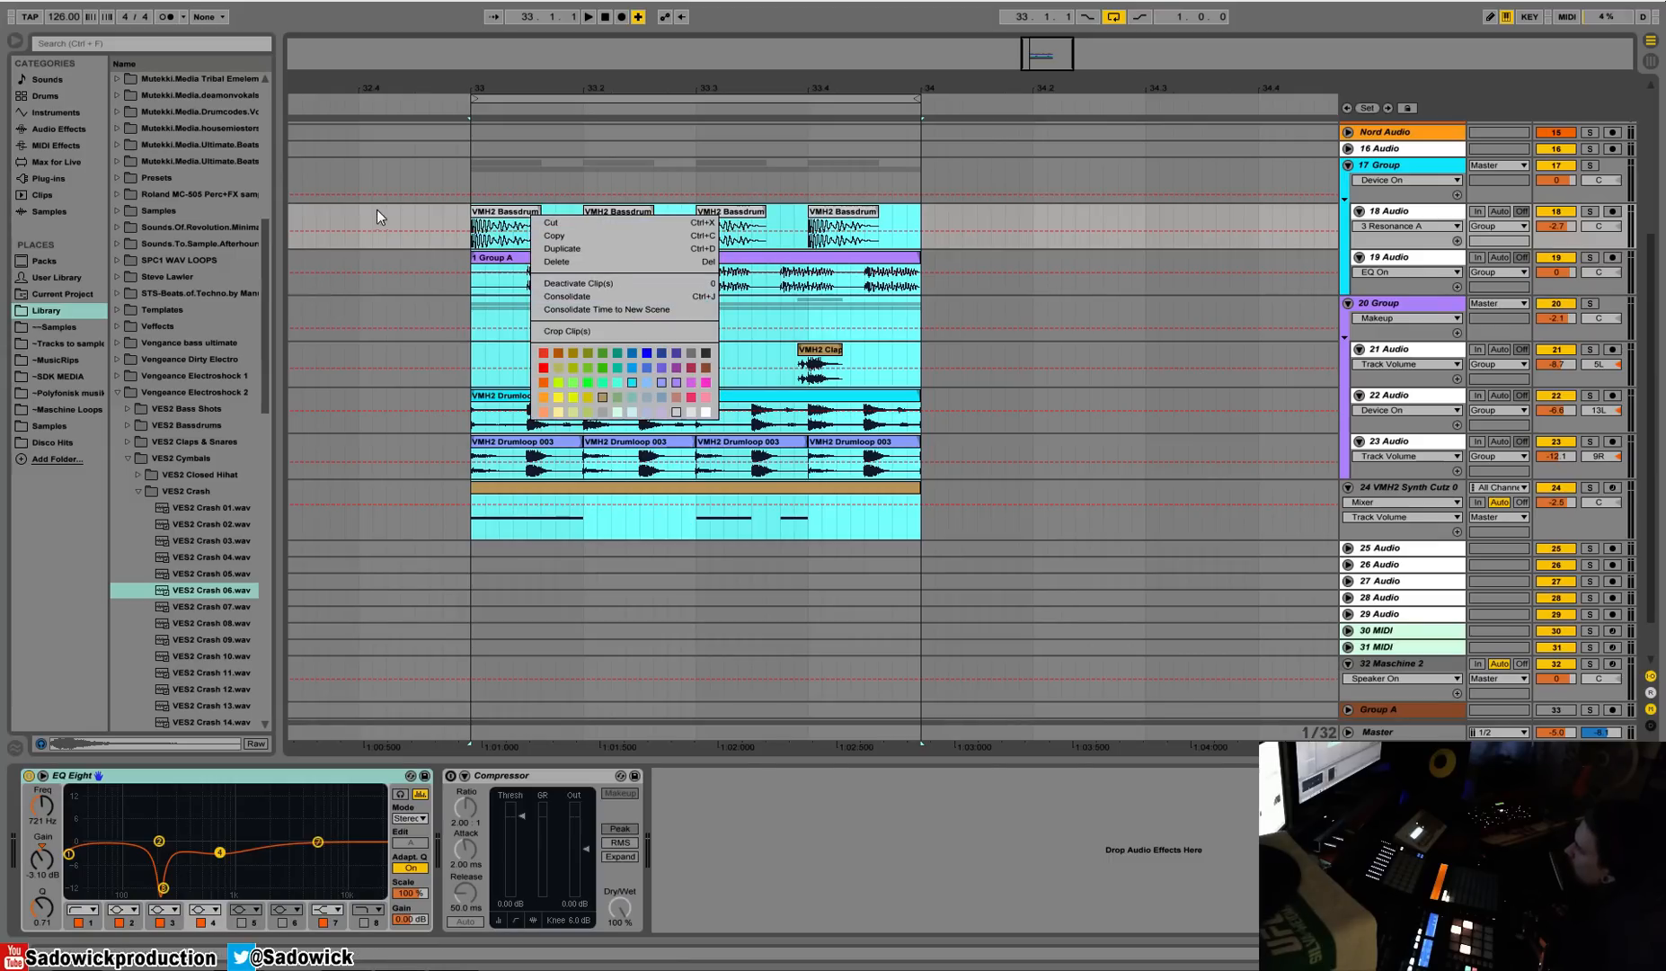
click(458, 240)
drag(470, 243, 921, 508)
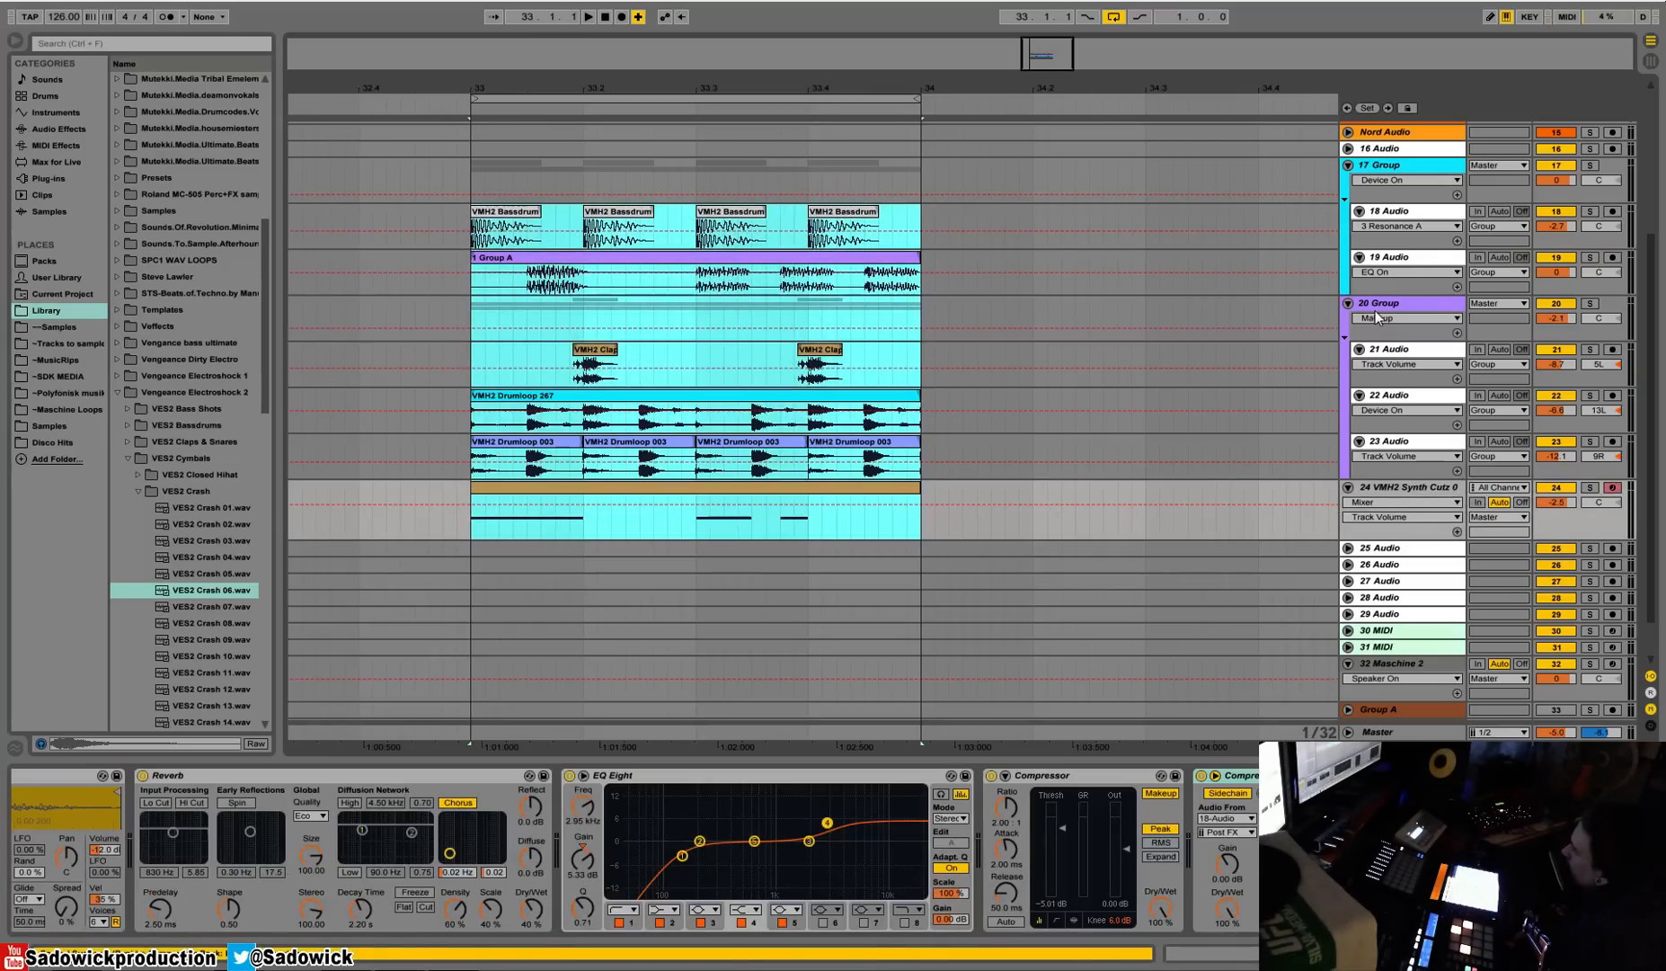
right_click(744, 216)
click(770, 296)
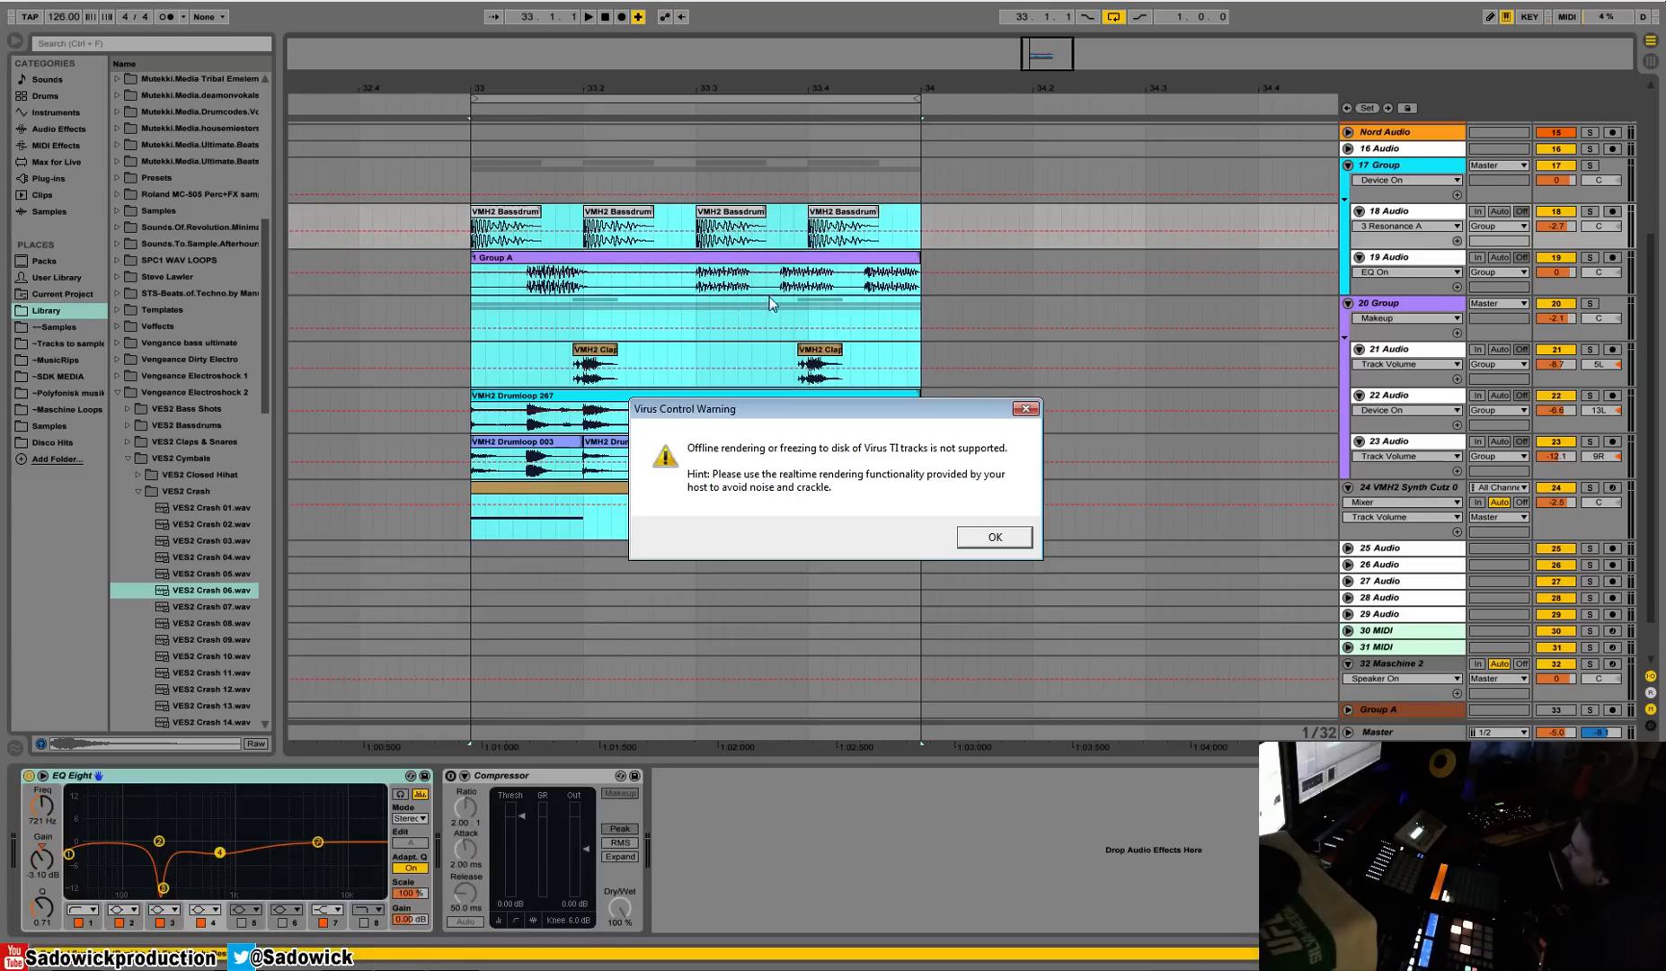
click(1003, 541)
Make track 18 taller and show the fades on its consolidated Bassdrum clip.
drag(1528, 249, 1519, 324)
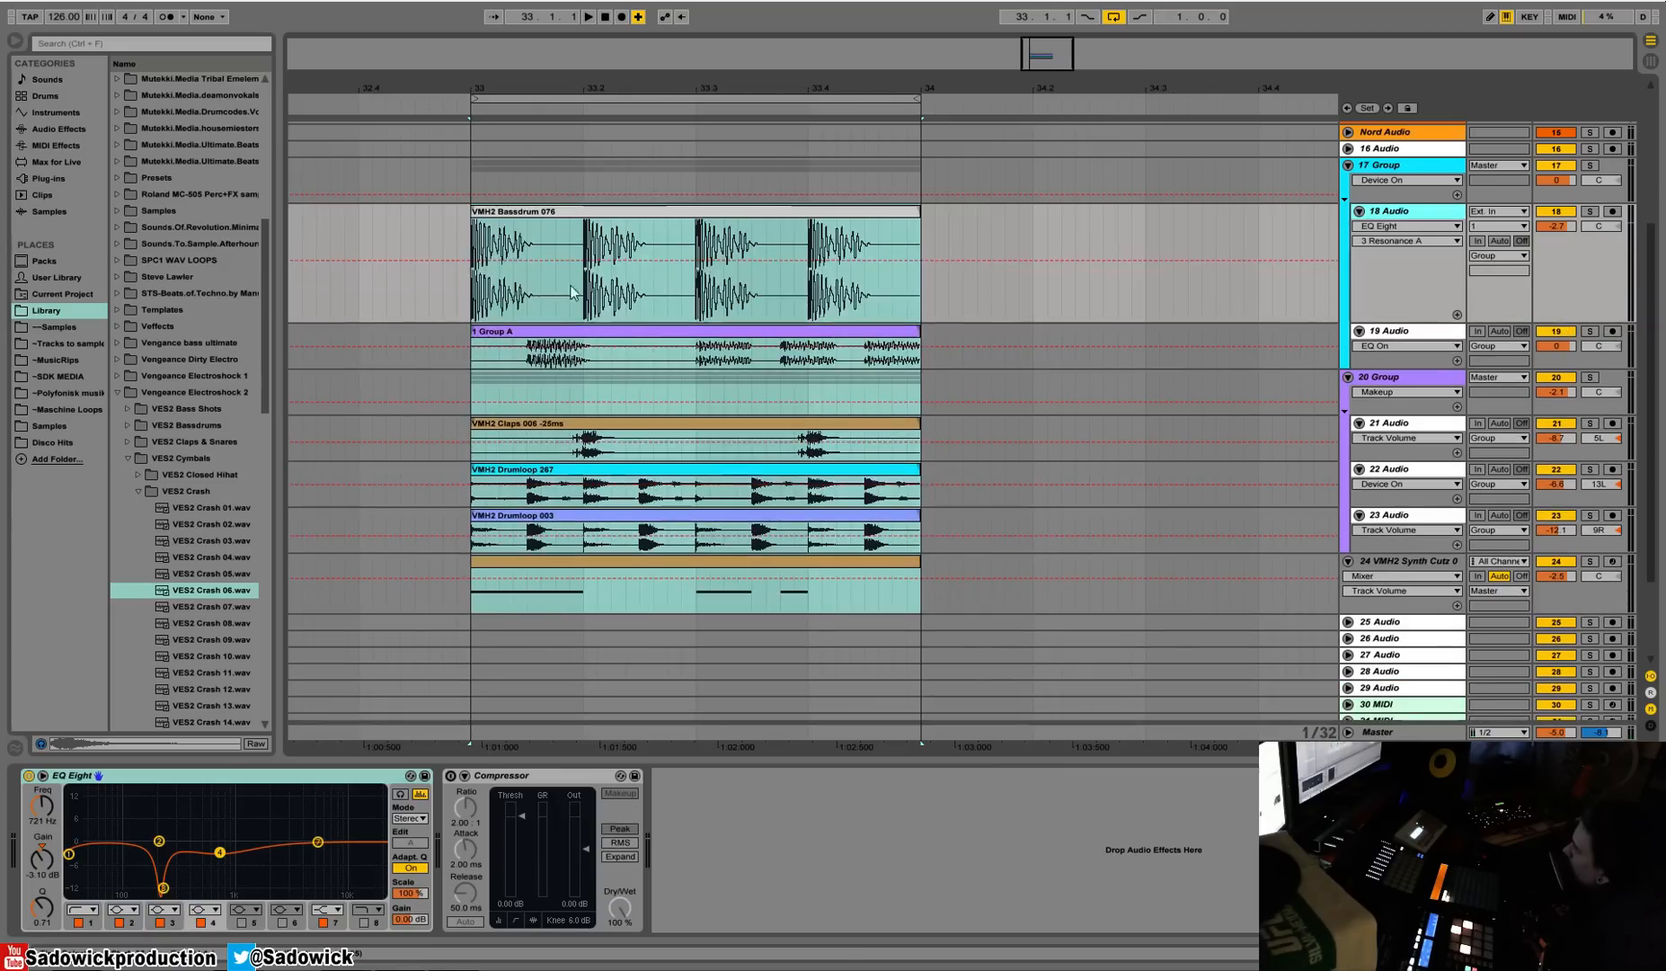
click(513, 237)
right_click(500, 230)
click(525, 263)
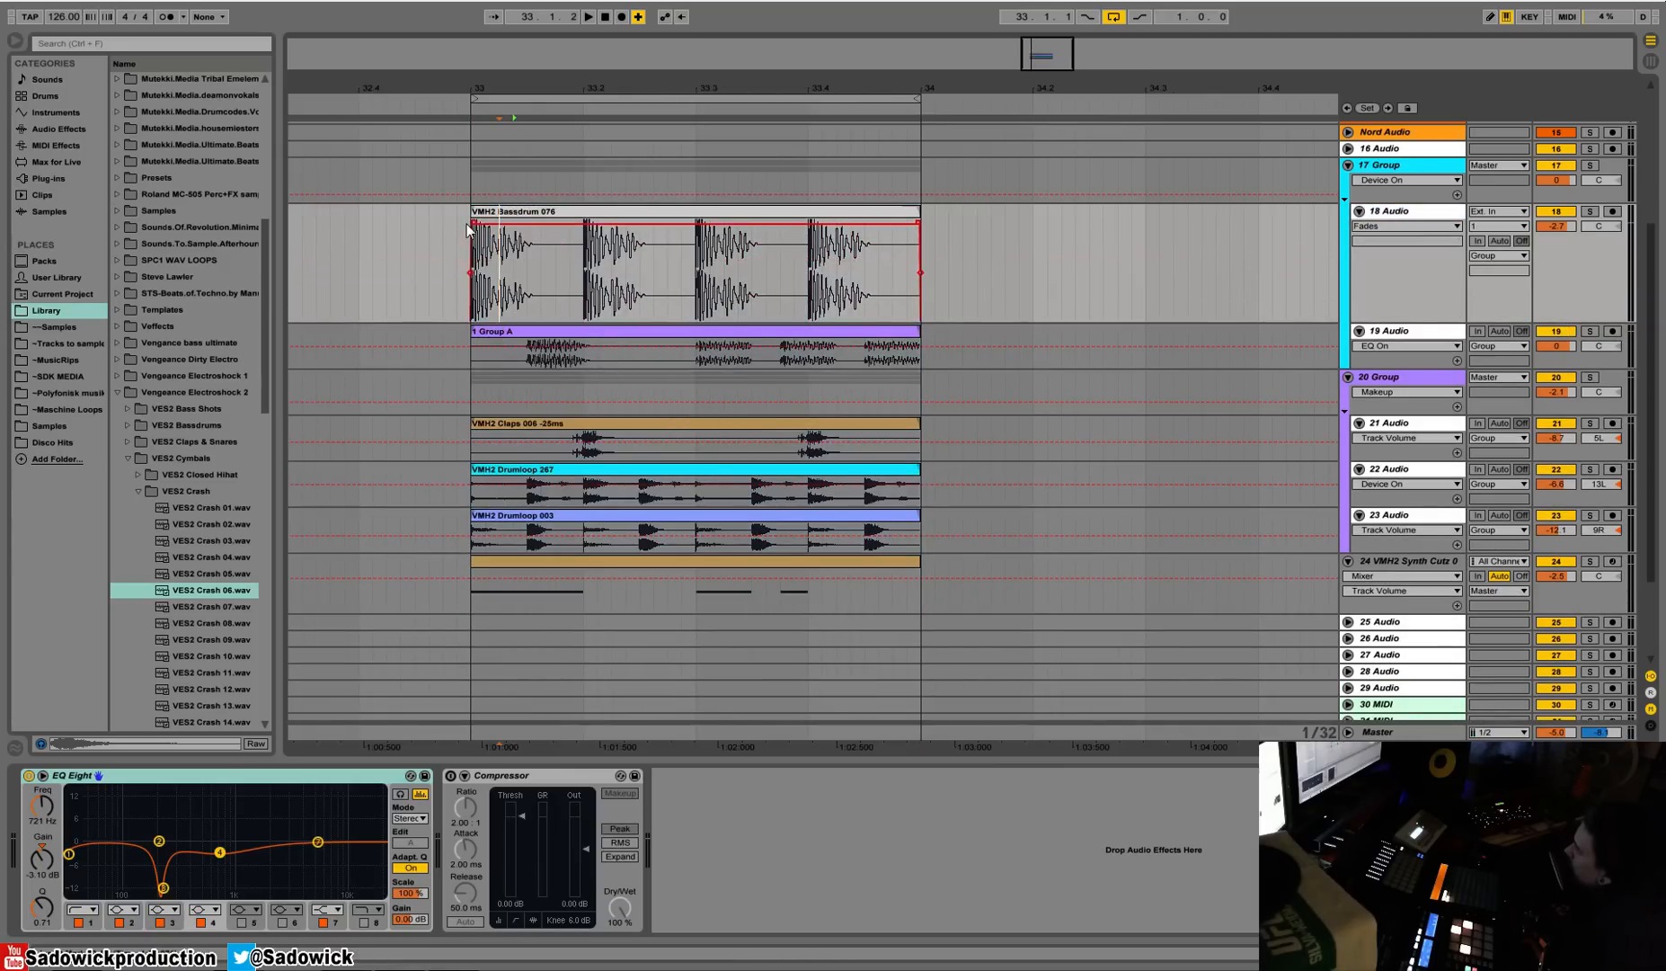
click(504, 214)
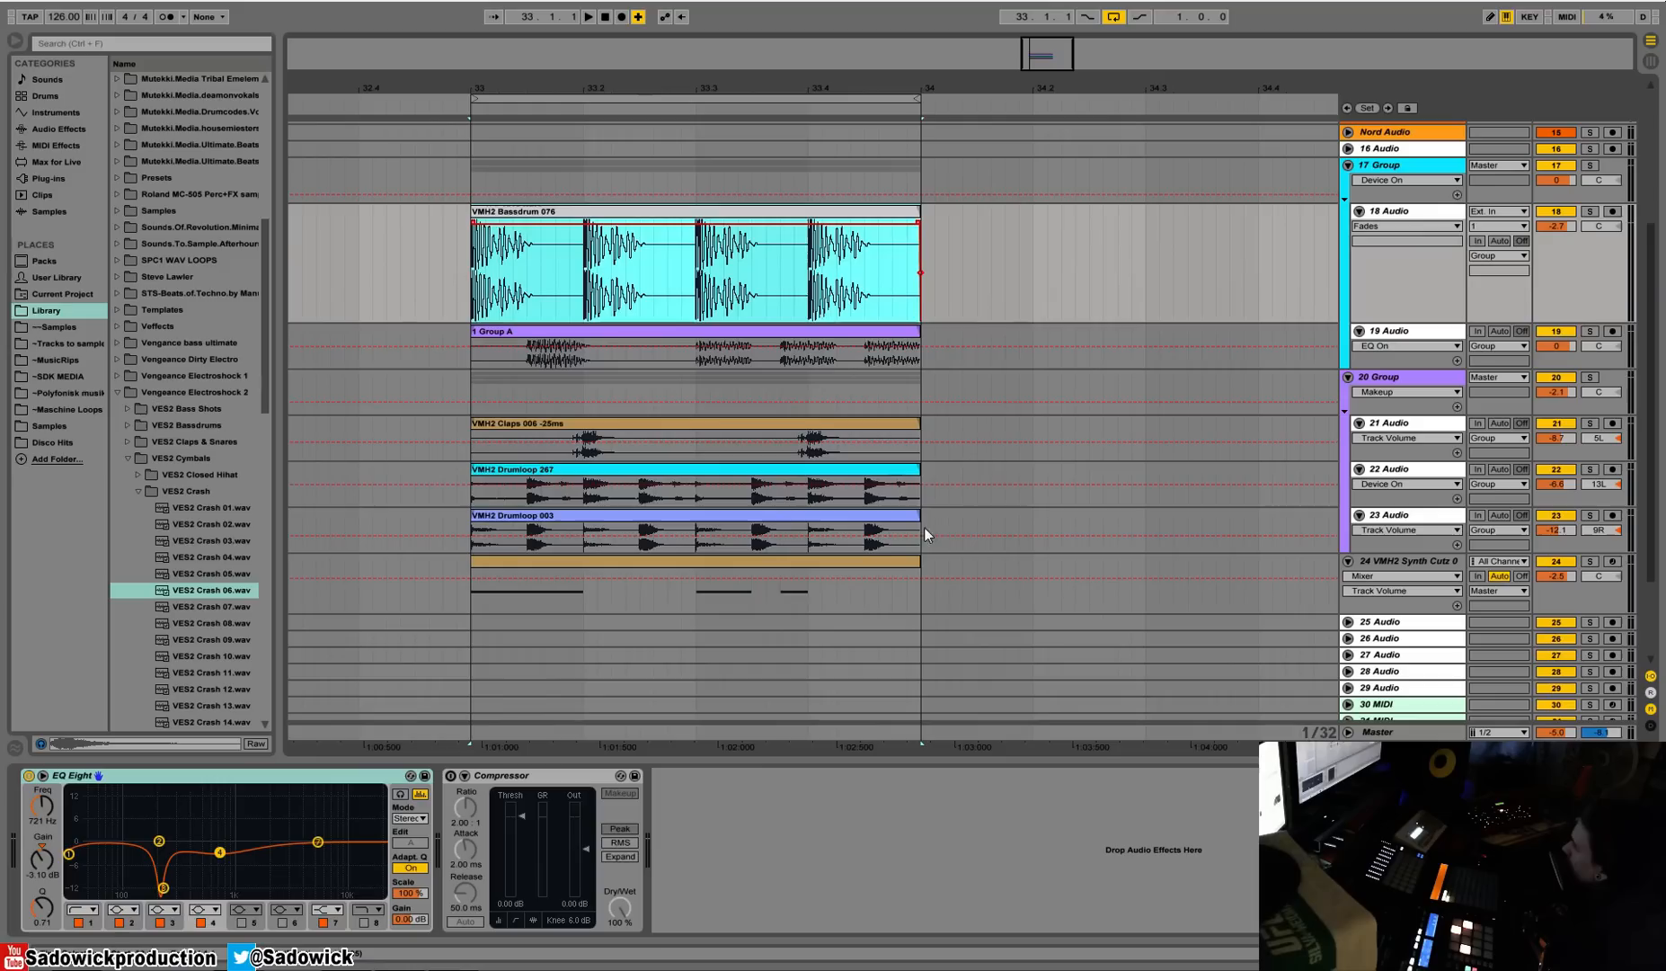
click(882, 561)
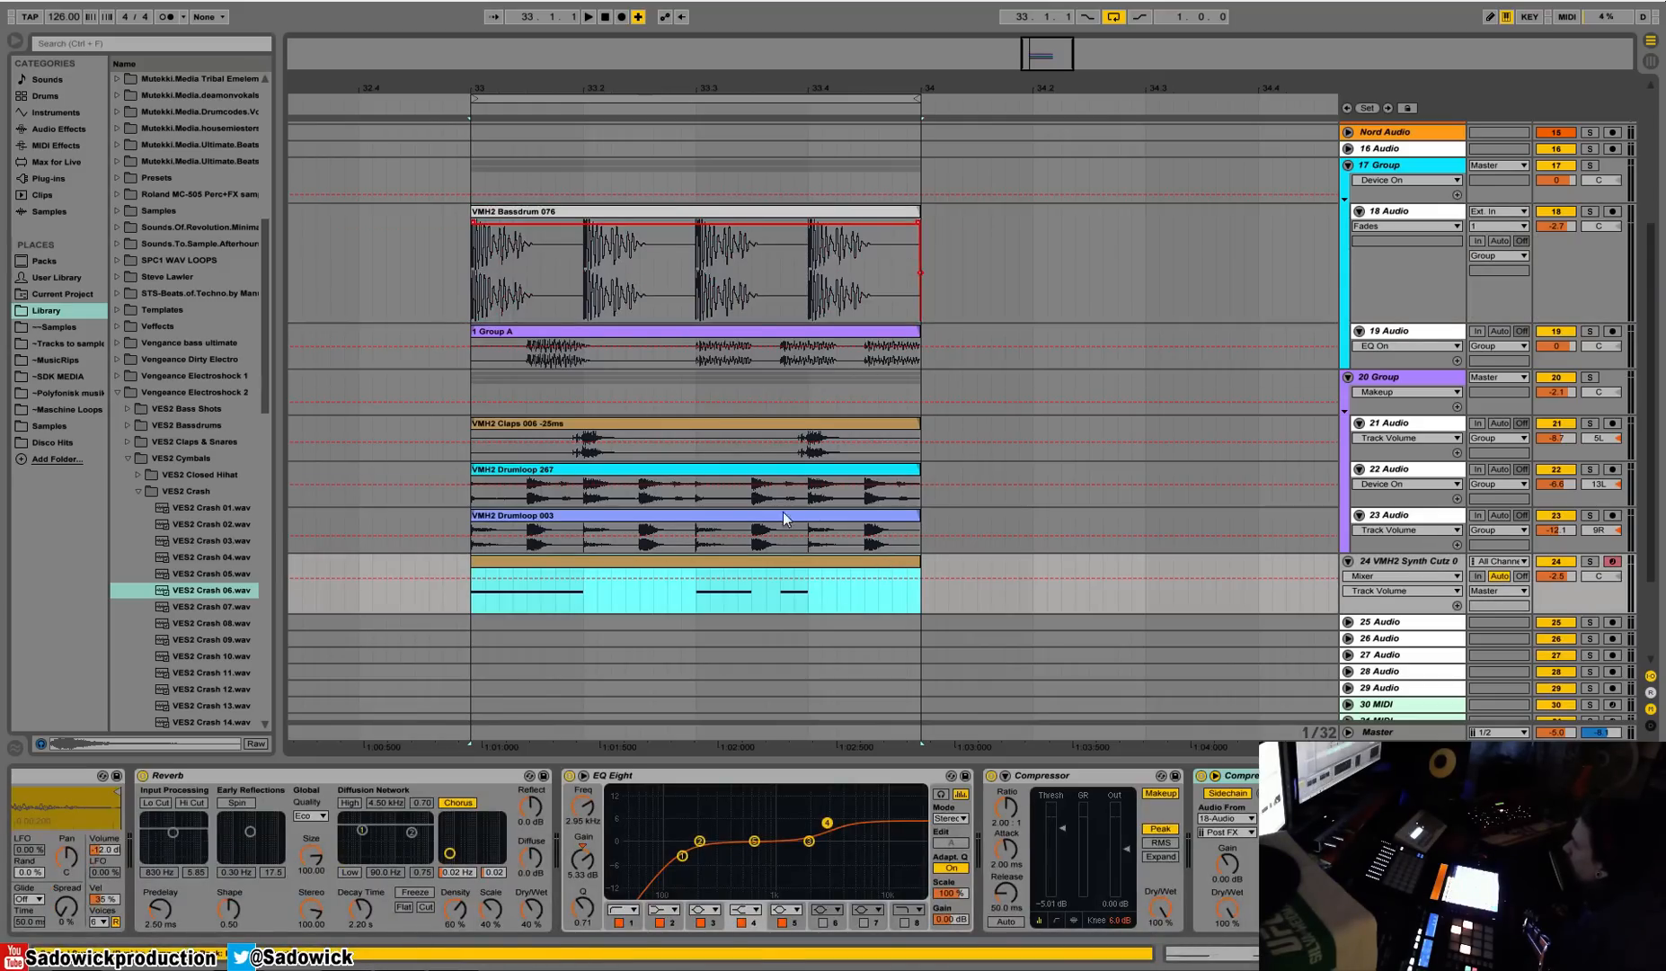
drag(844, 83, 925, 99)
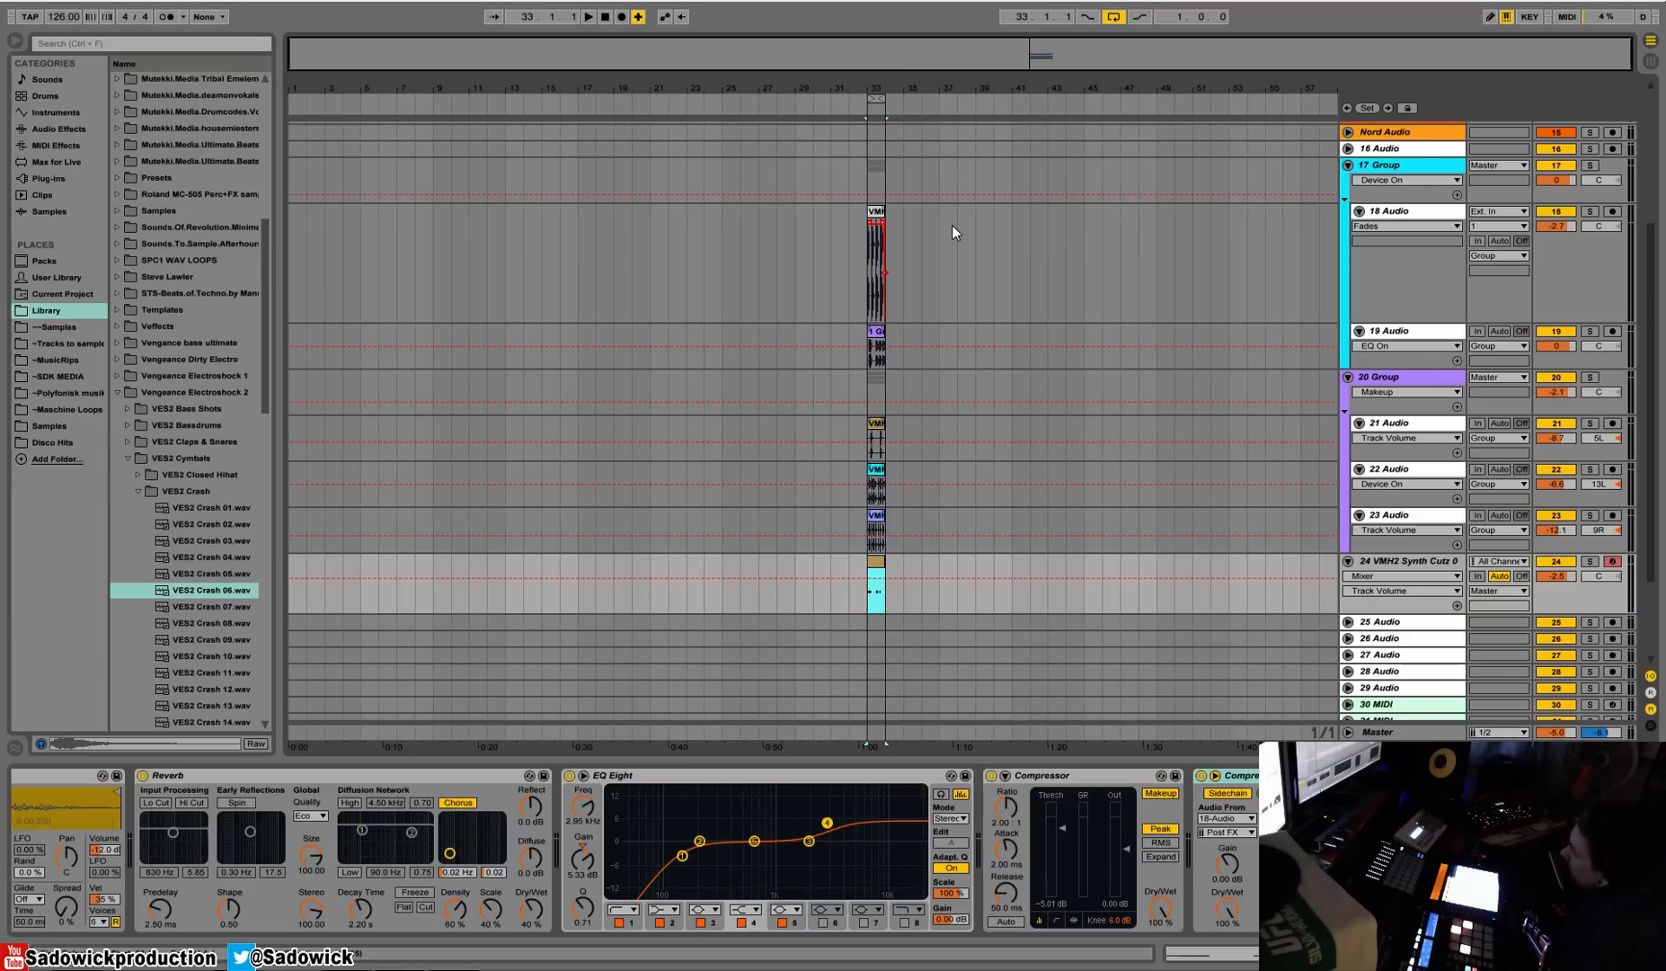
mouse_move(919, 90)
mouse_down()
mouse_move(890, 140)
mouse_move(811, 130)
mouse_move(810, 95)
mouse_move(730, 77)
mouse_move(796, 70)
mouse_move(862, 136)
mouse_up()
drag(790, 223, 808, 238)
click(795, 235)
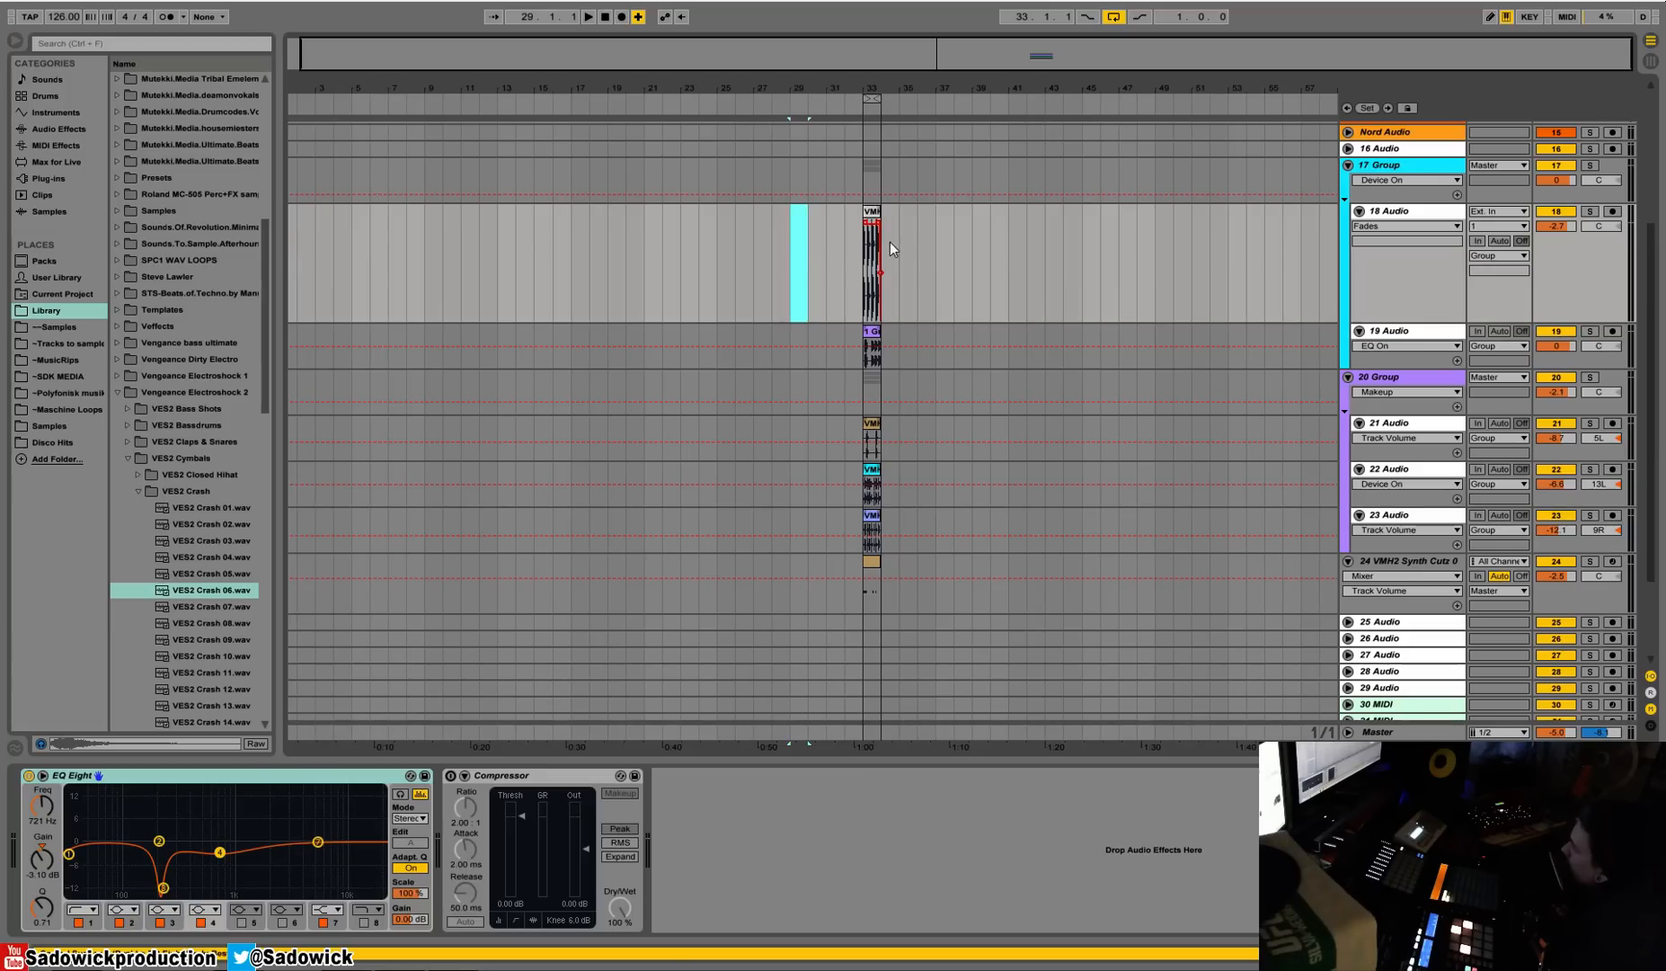
click(863, 245)
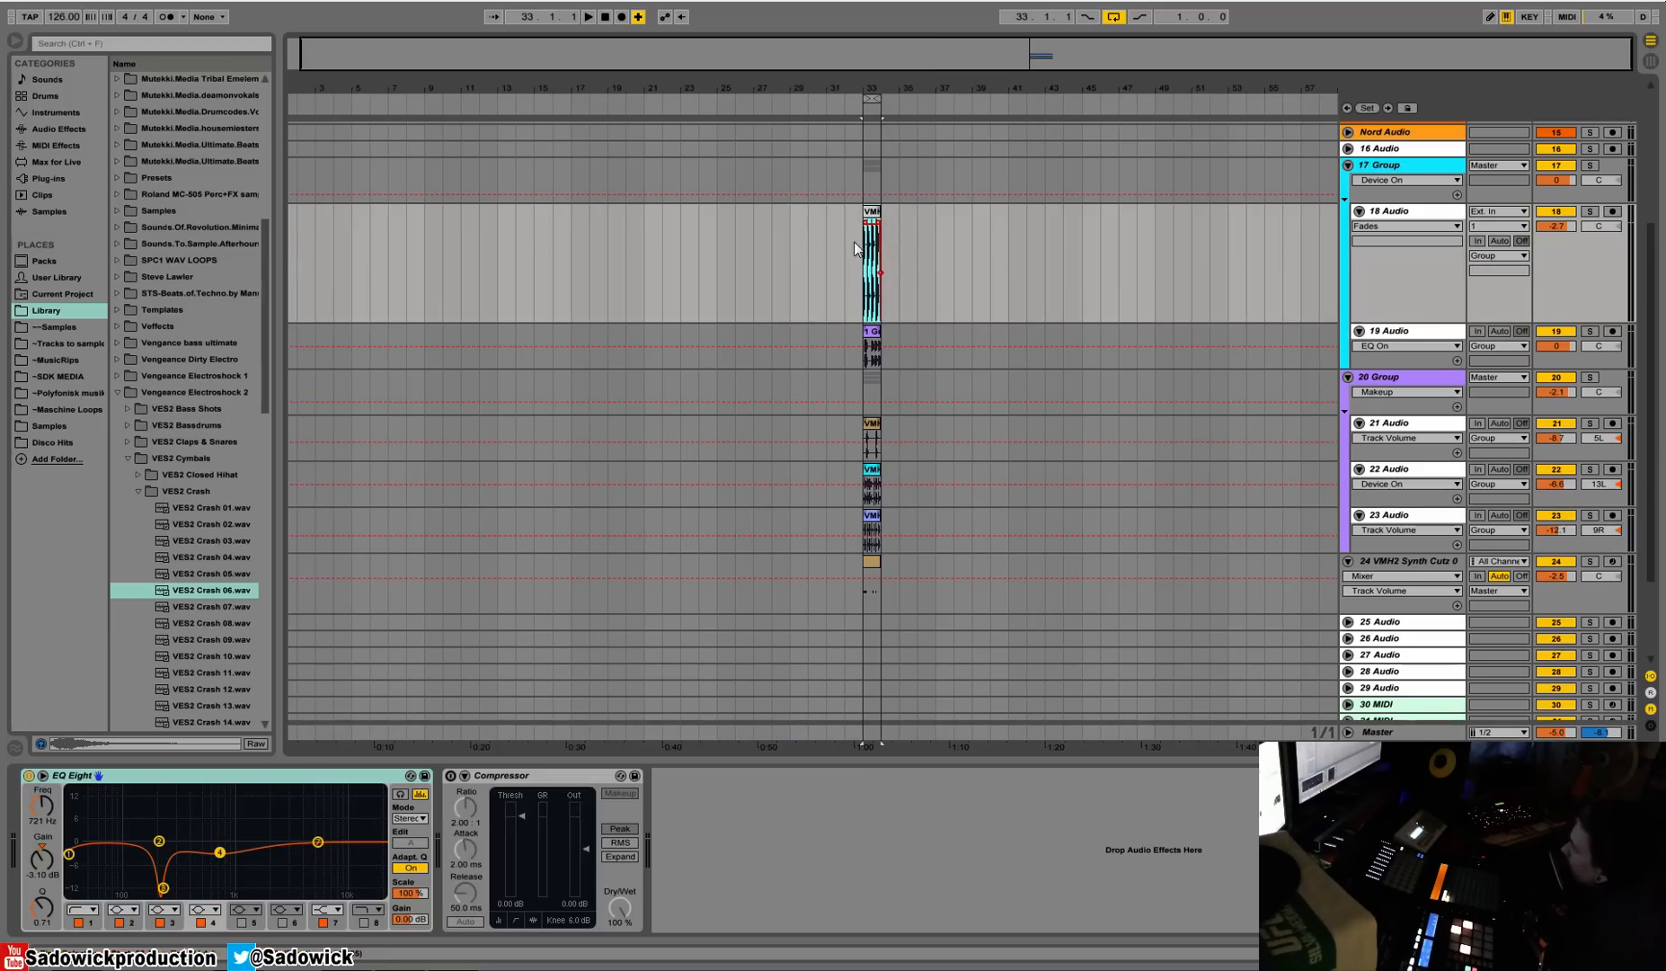
mouse_move(793, 247)
mouse_down()
mouse_move(808, 249)
mouse_move(730, 252)
mouse_up()
click(719, 251)
Set the arrangement to a fixed grid of 8 bars.
right_click(969, 237)
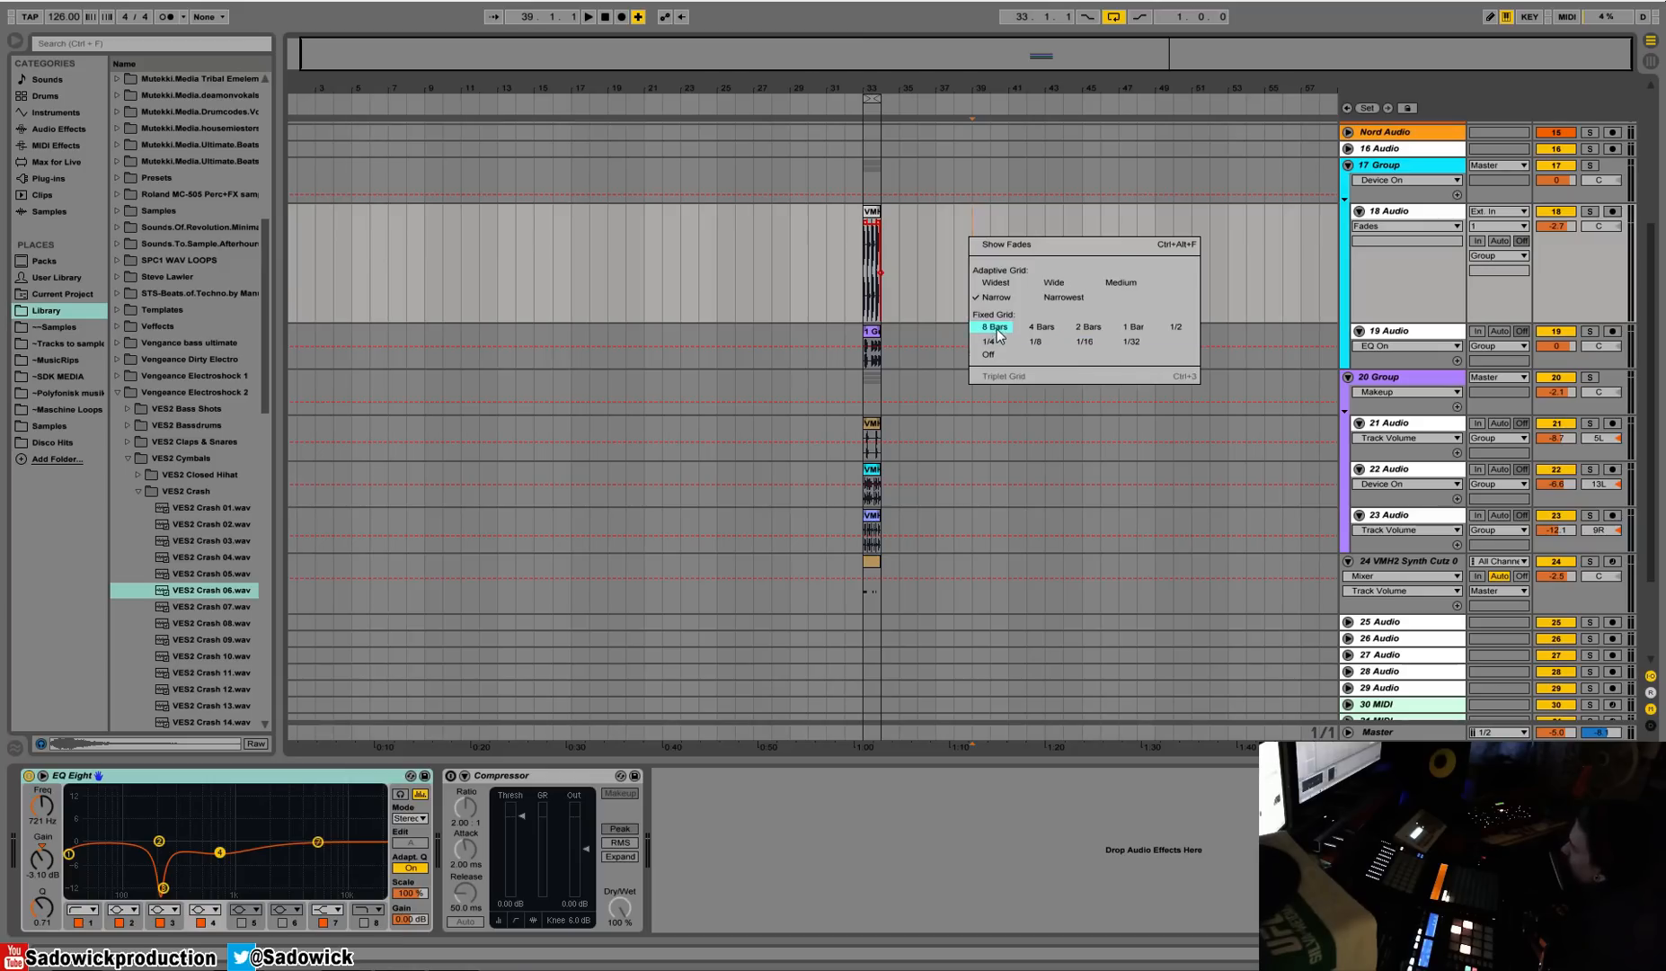
right_click(940, 274)
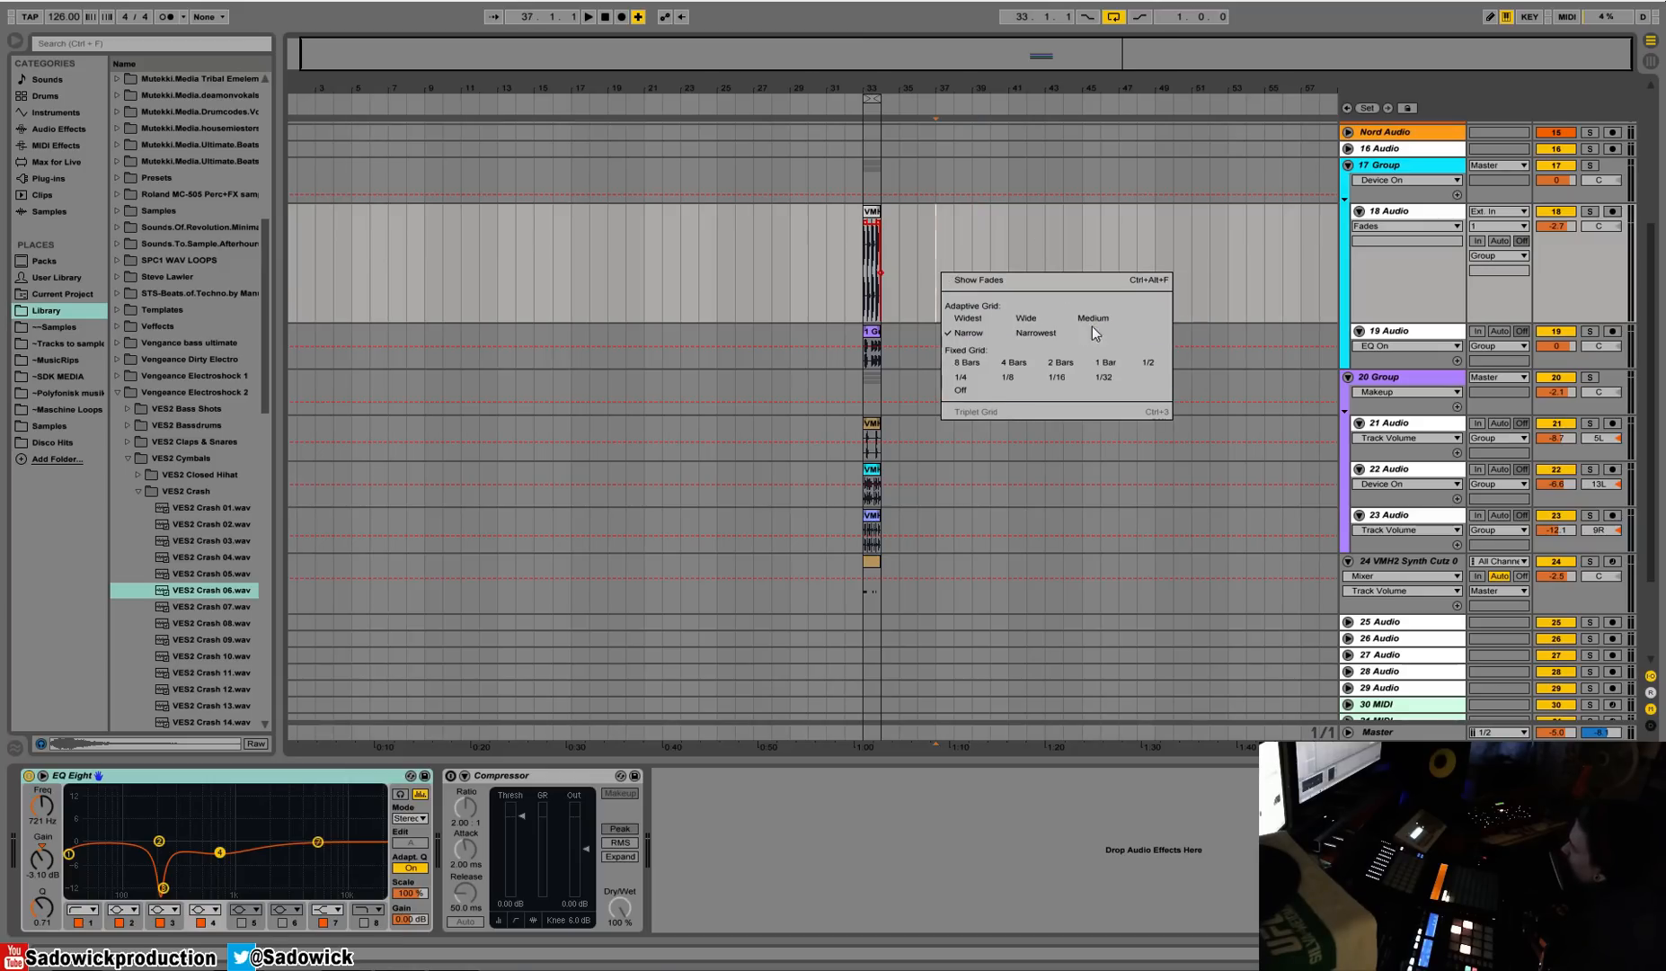
right_click(869, 281)
right_click(979, 256)
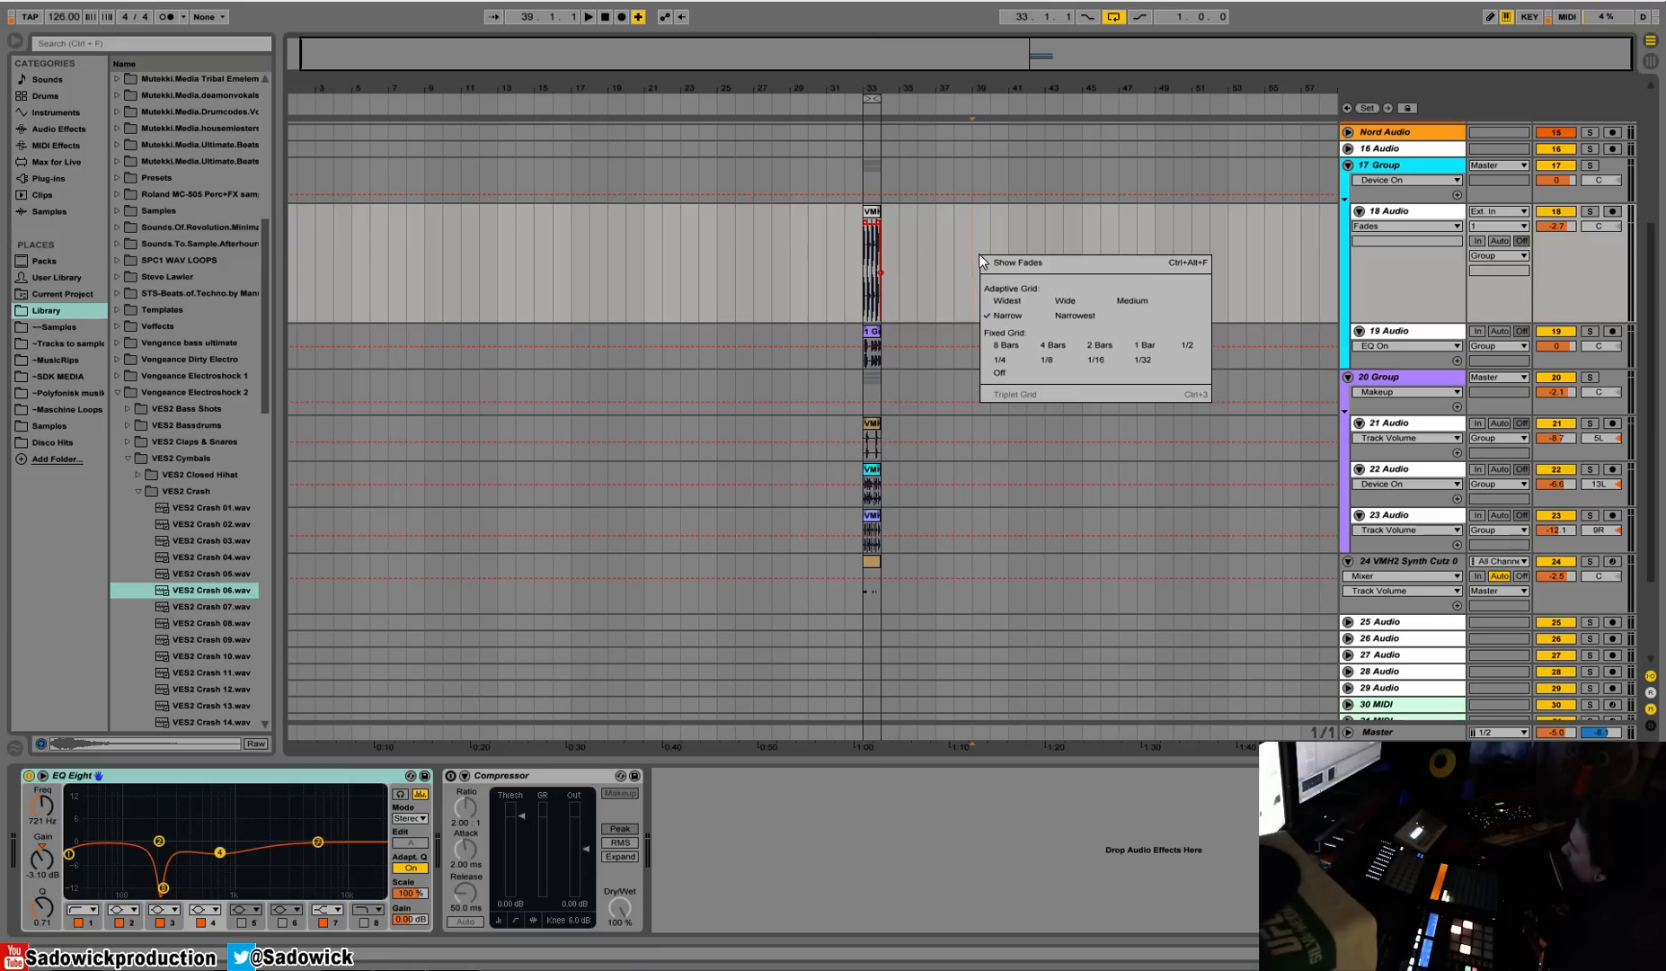
click(1002, 350)
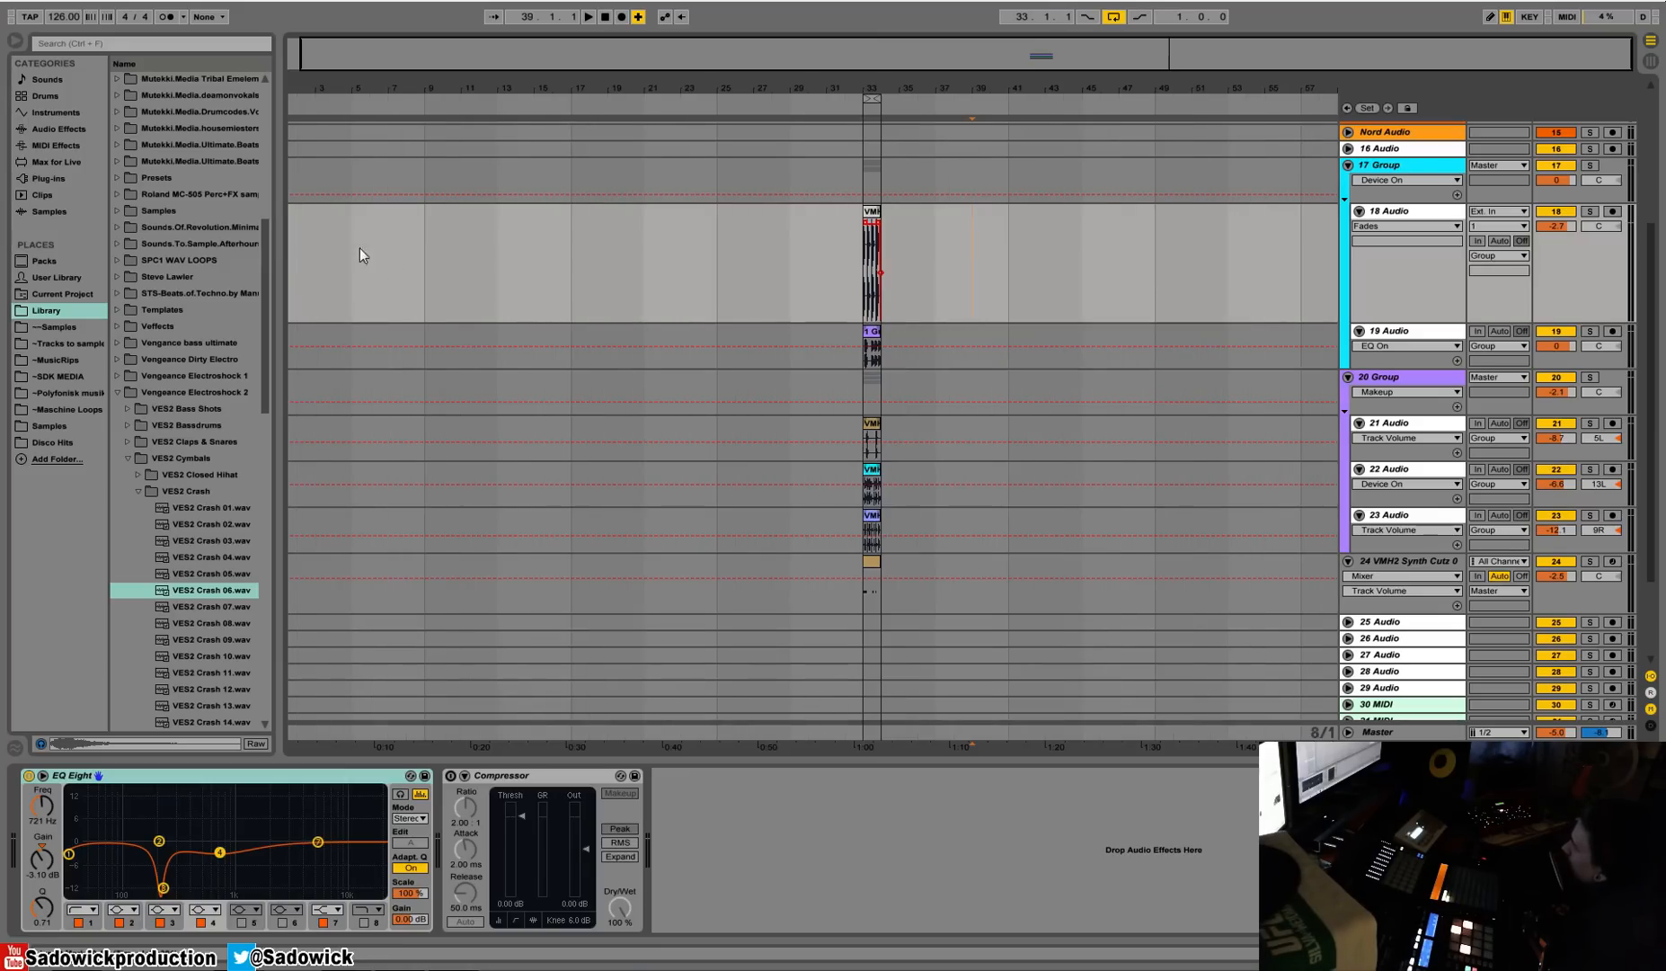
Check the grid spacing on empty stretches of track 18, starting with the first eight bars.
drag(308, 247, 449, 280)
mouse_move(373, 89)
mouse_down()
mouse_move(372, 171)
mouse_move(372, 100)
mouse_up()
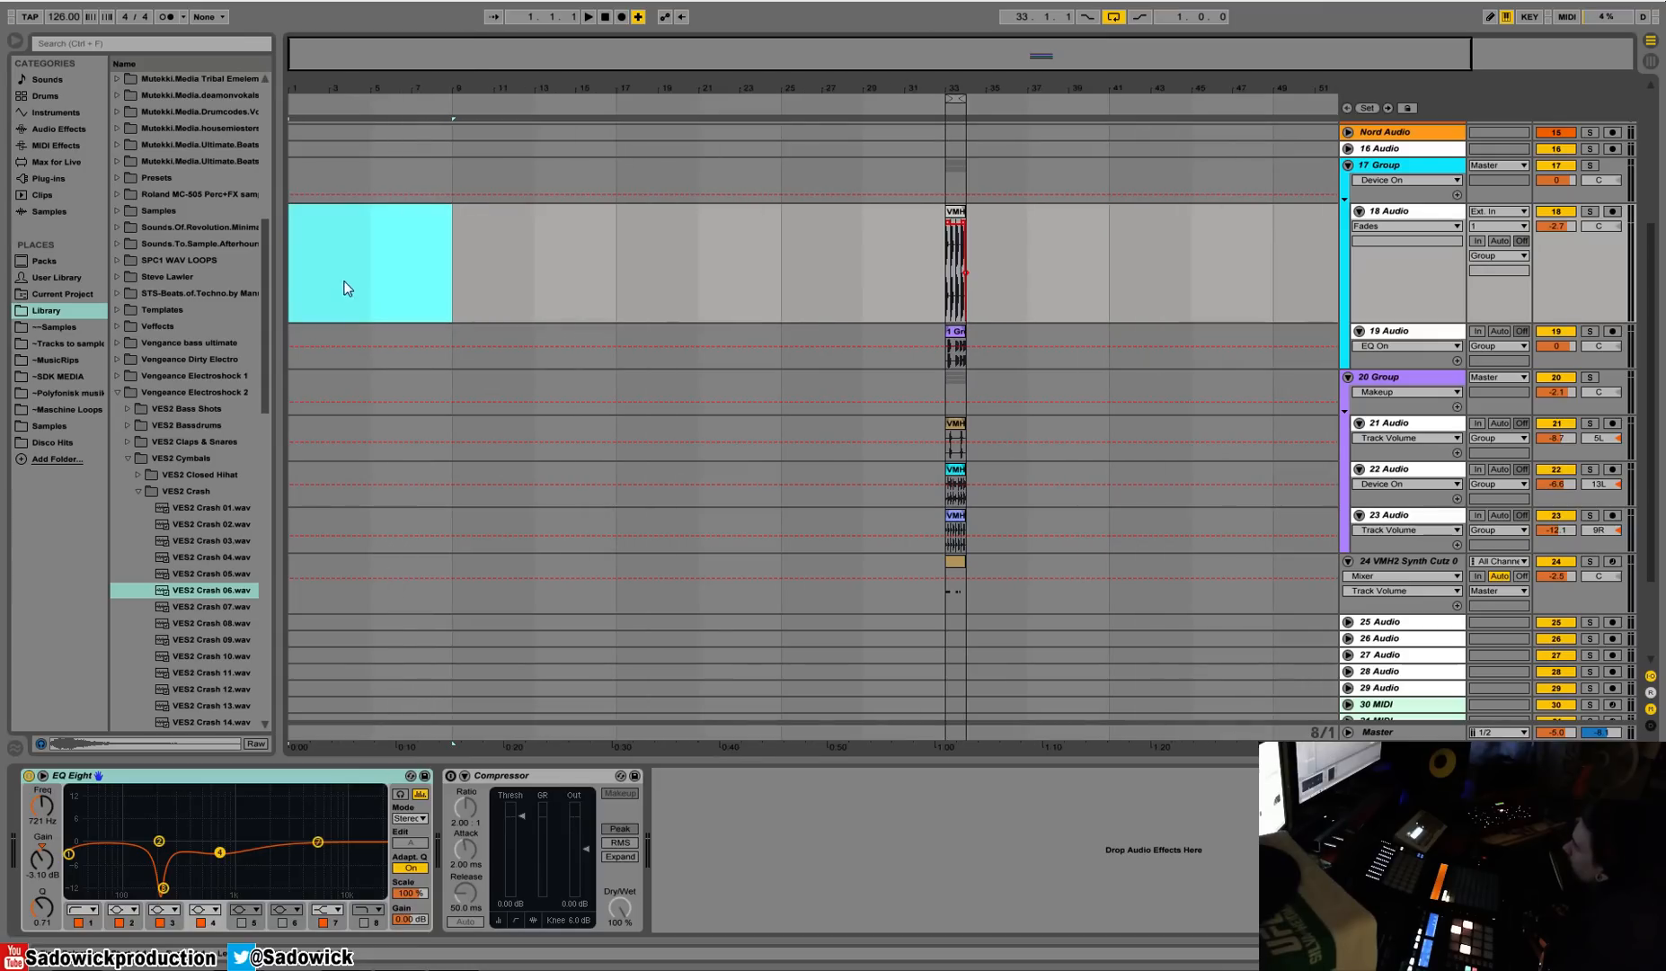
drag(520, 319, 598, 298)
click(584, 302)
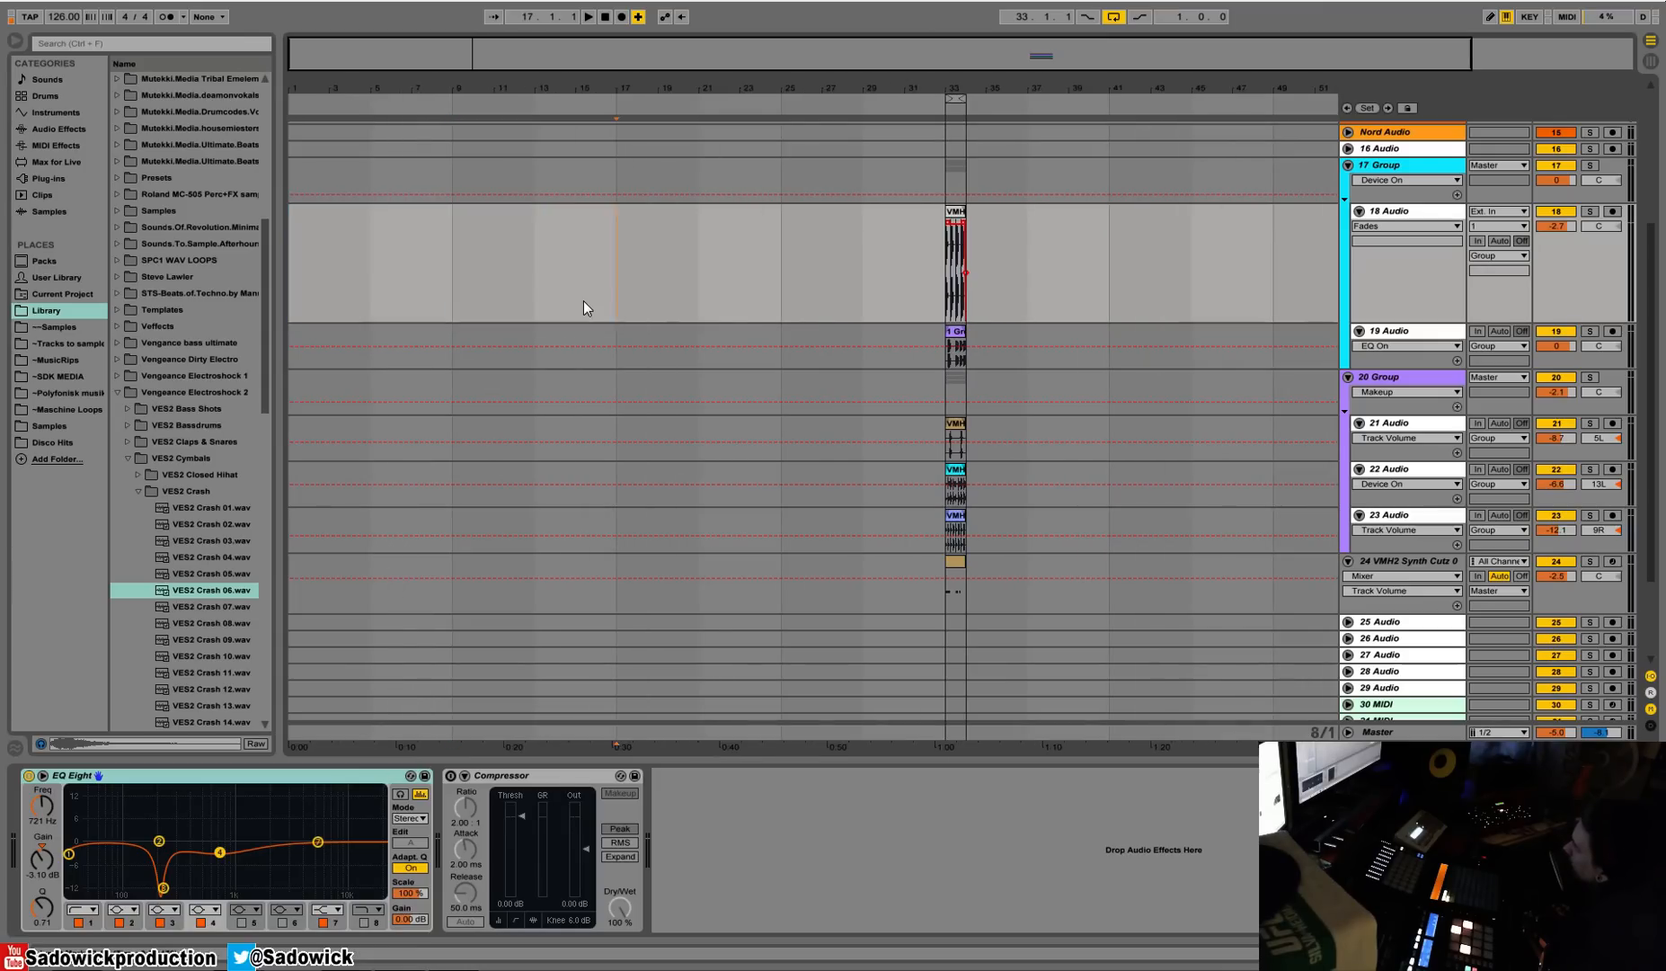
Move all the consolidated clips on tracks 18 to 24 to bar 1 at the start of the arrangement.
click(973, 579)
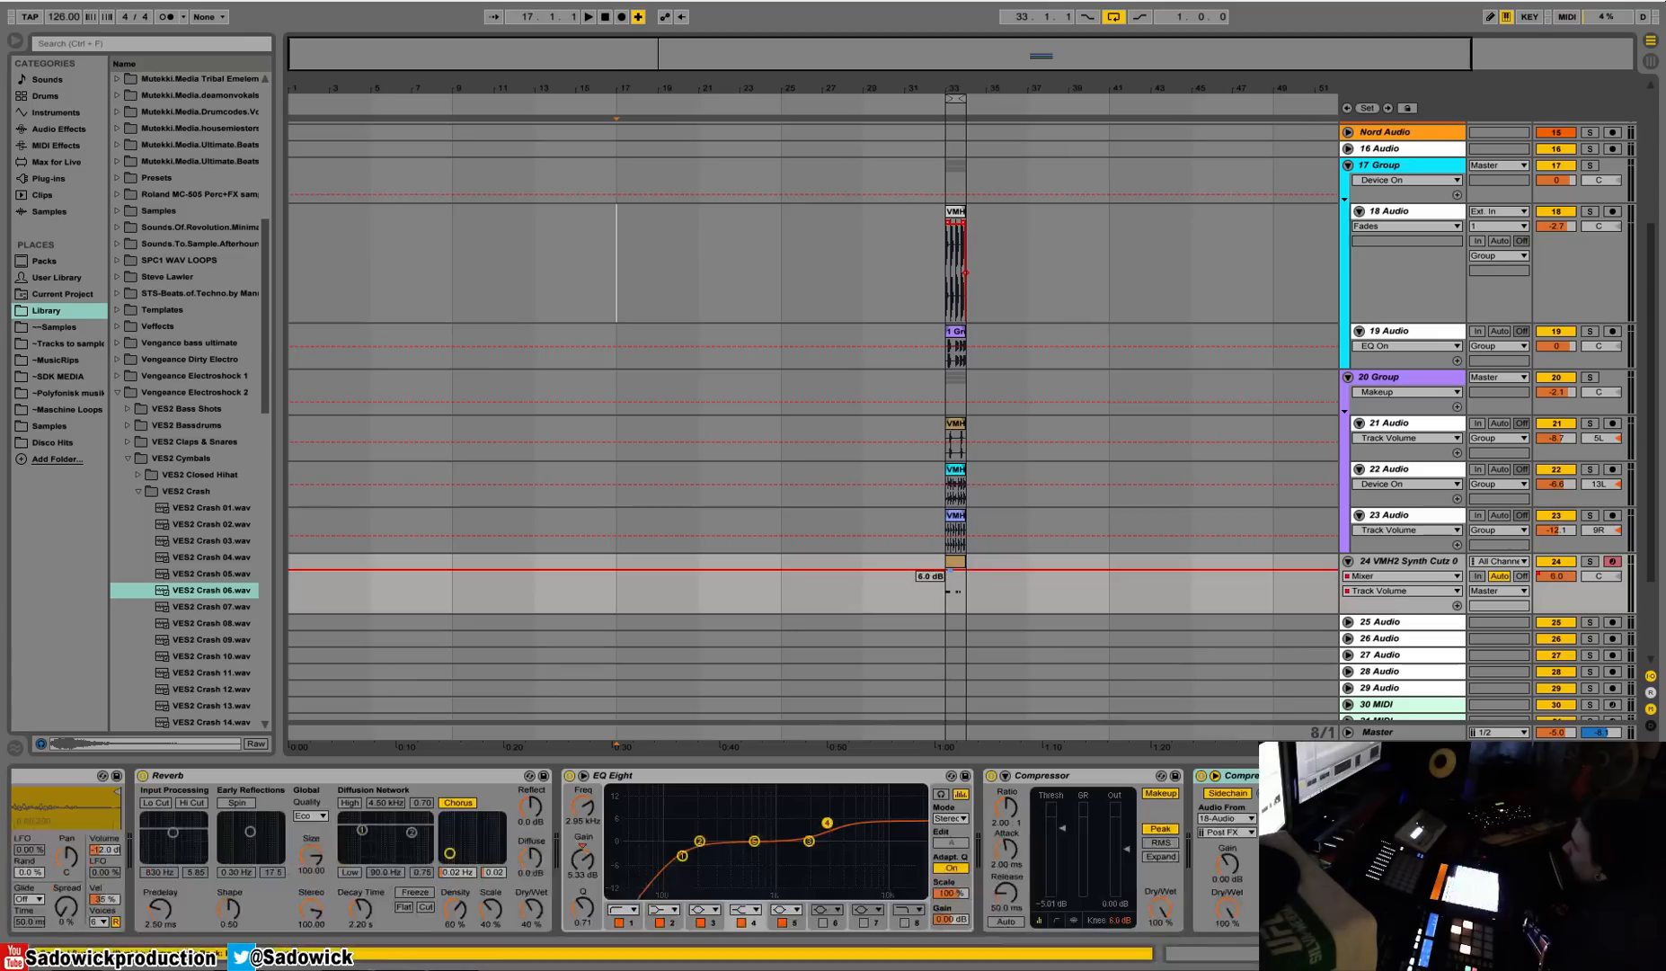
key(ctrl+z)
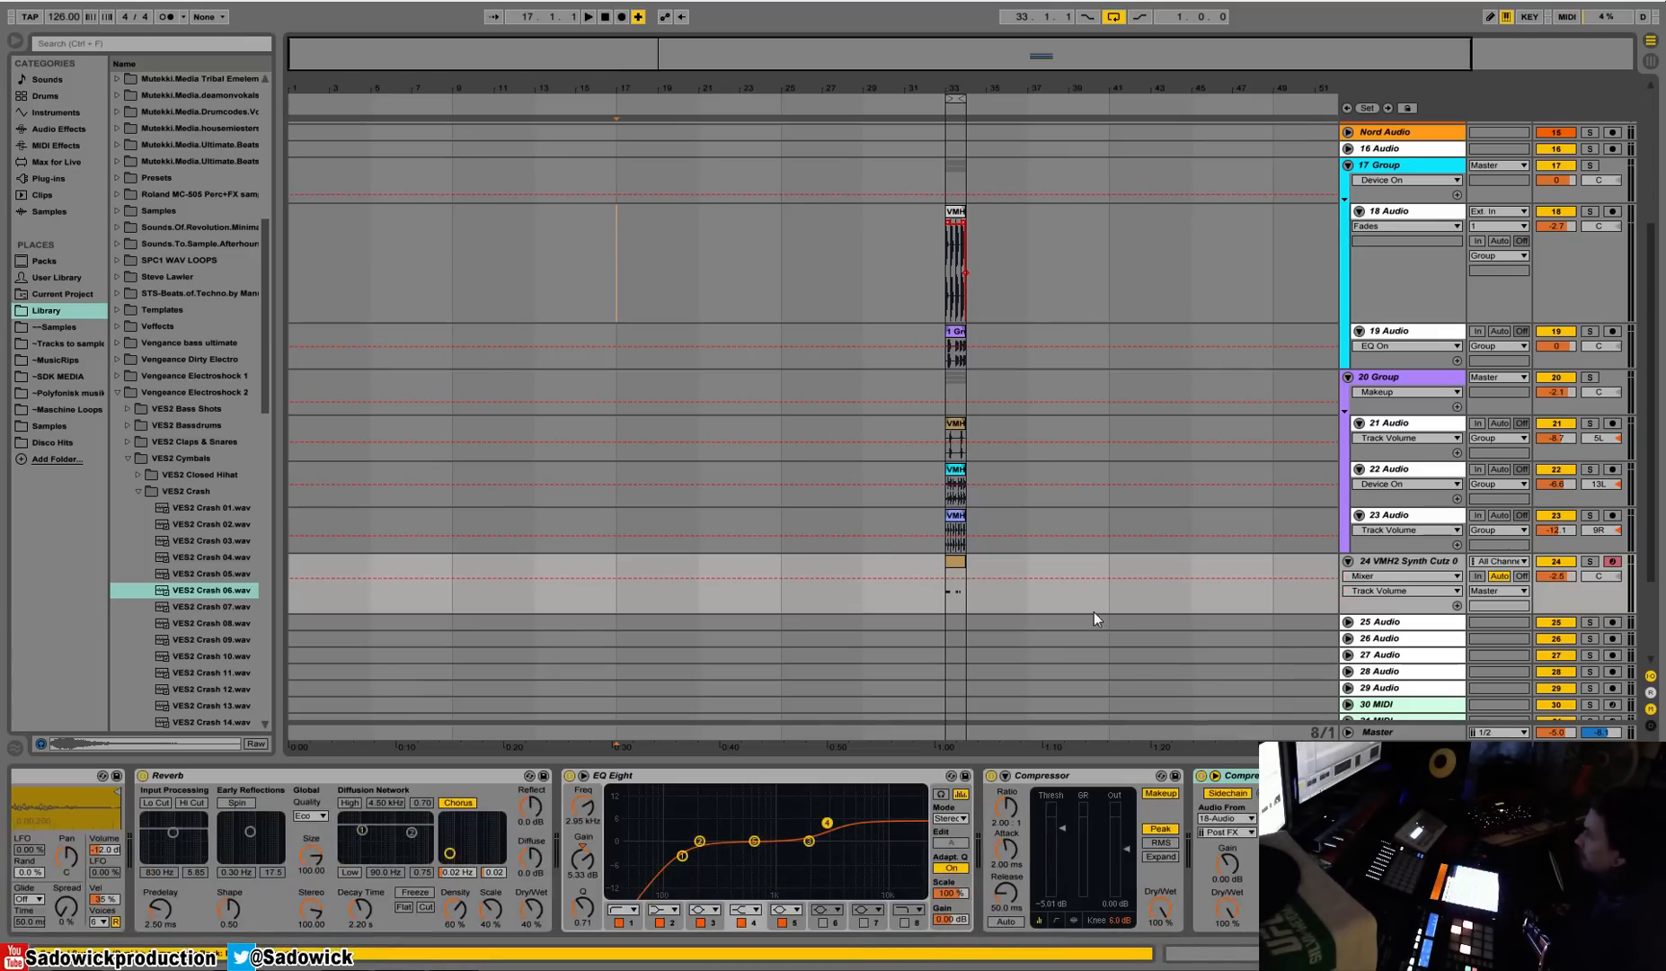
drag(972, 569, 308, 214)
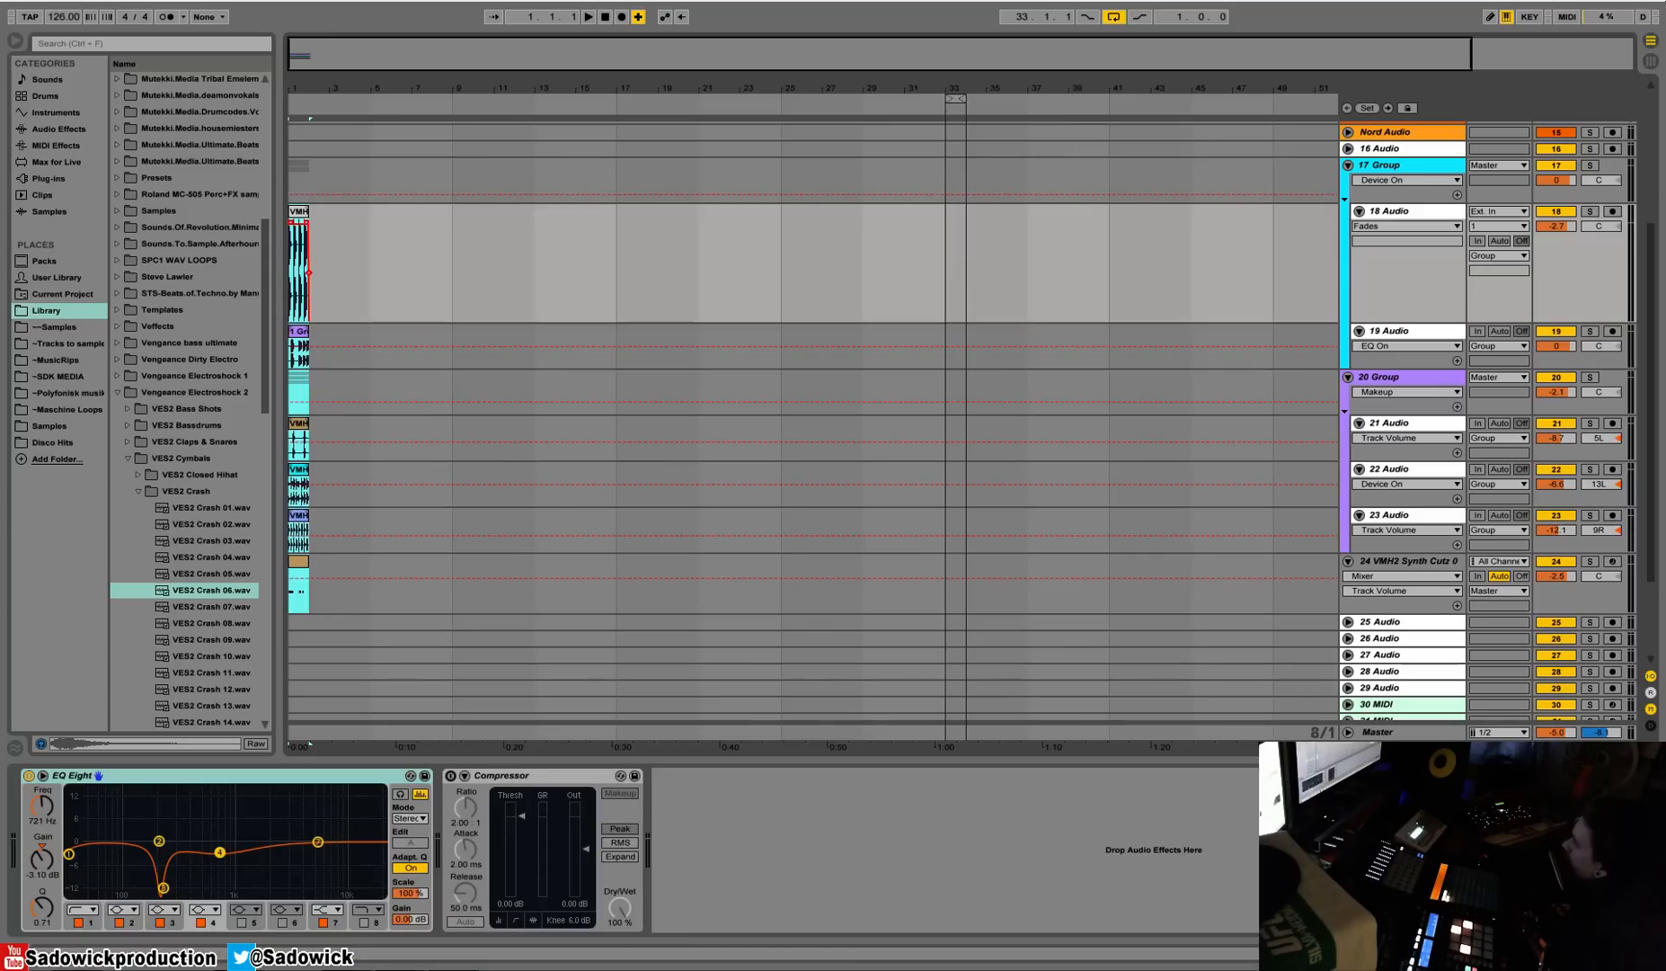
Enable Loop for the five audio clips on tracks 18, 19, 21, 22 and 23.
drag(292, 89, 295, 218)
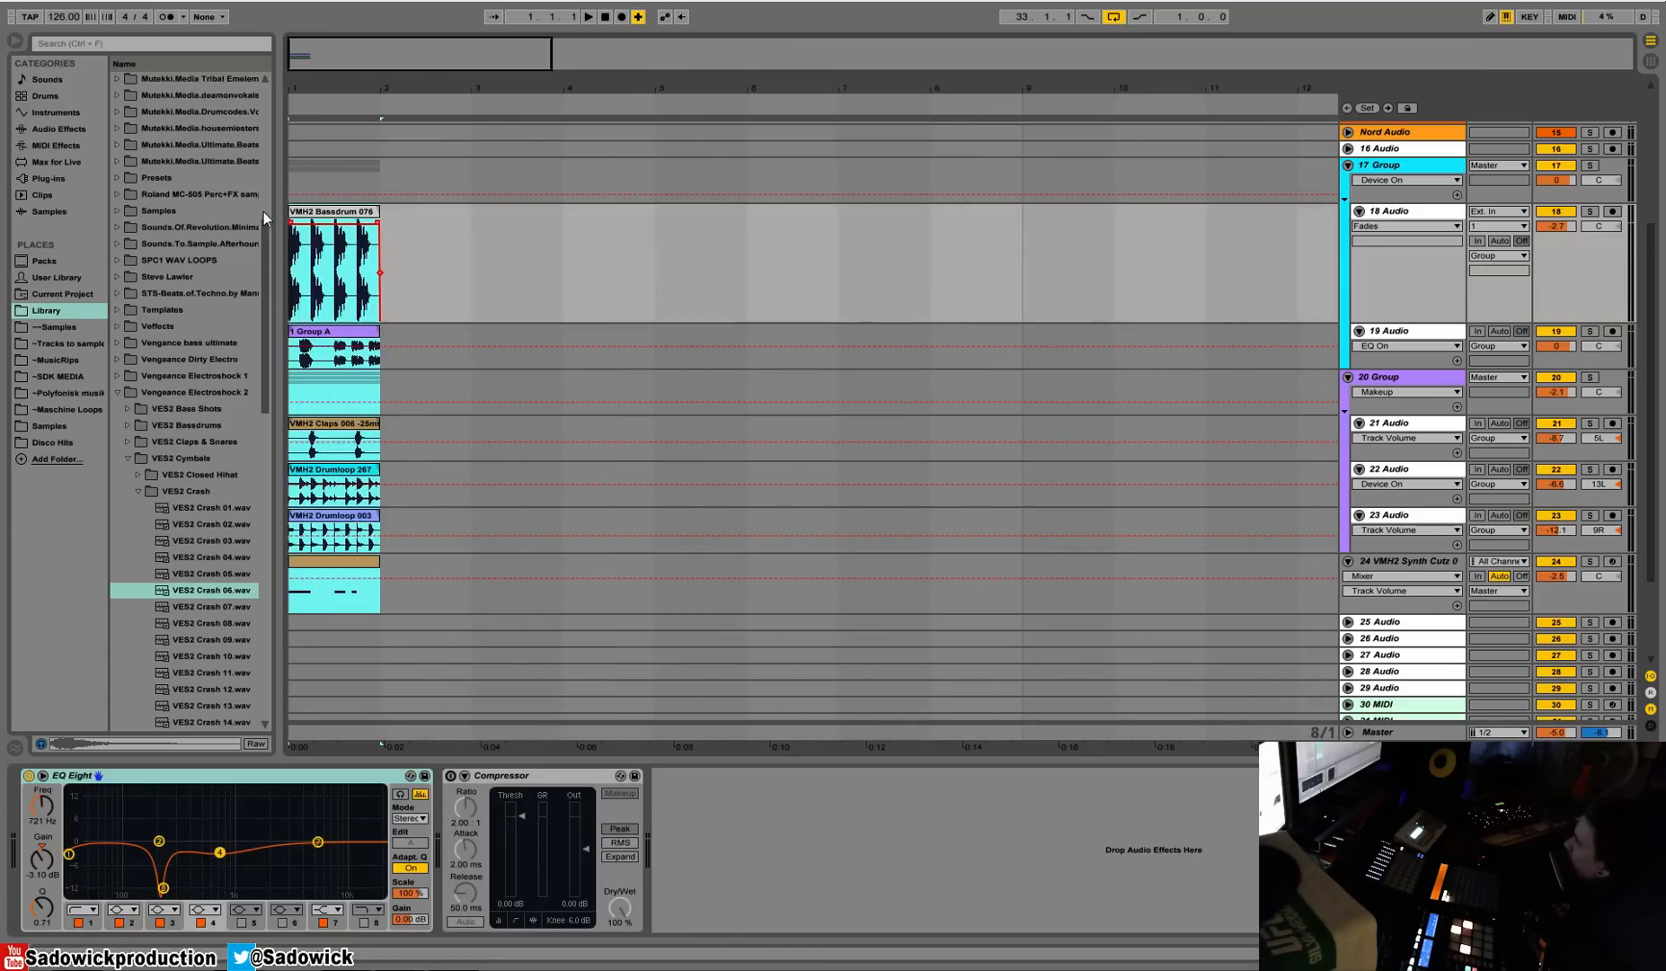
click(356, 213)
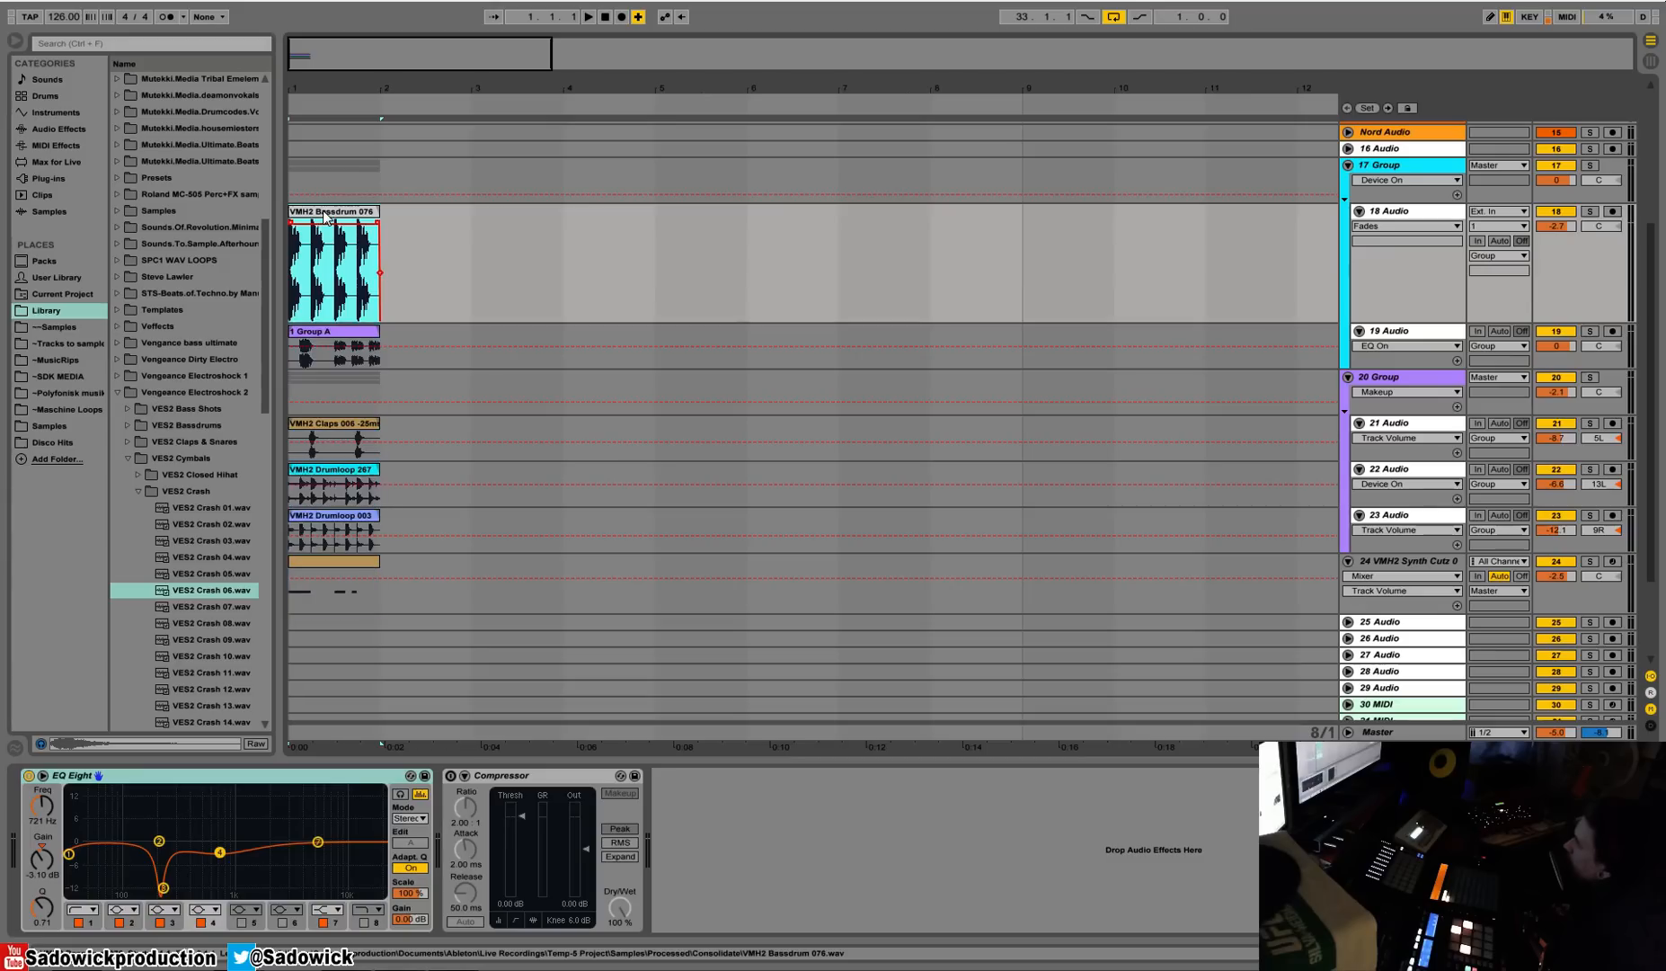
shift+click(328, 515)
key(shift+Tab)
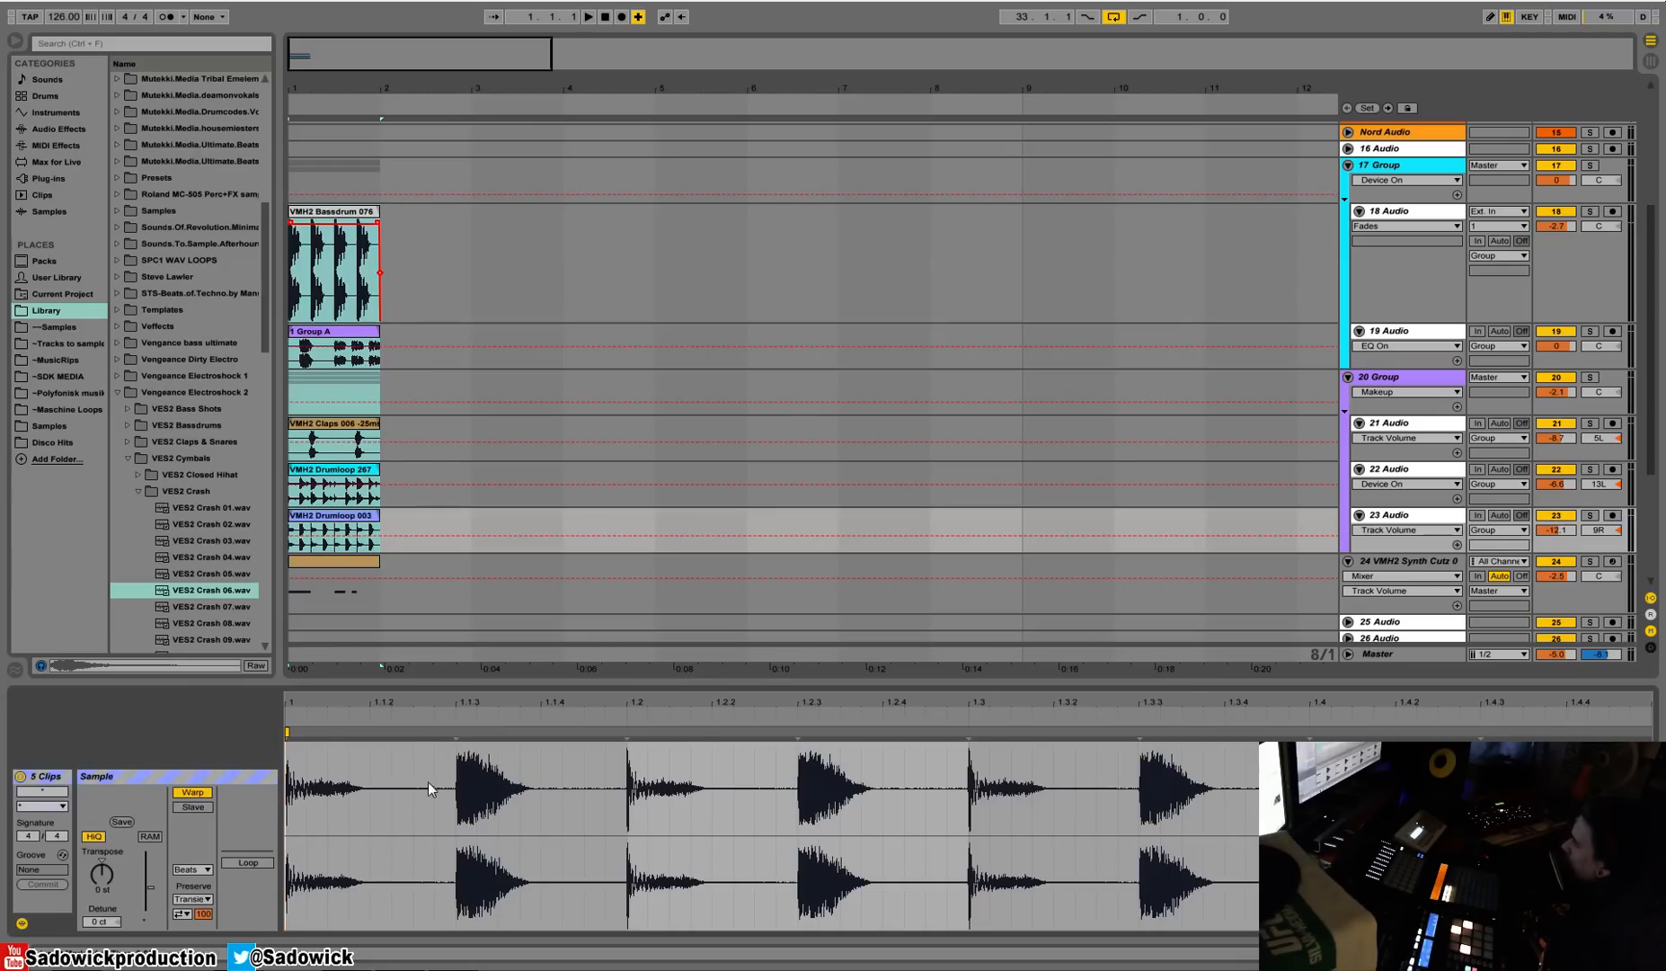
click(256, 862)
Extend the five looped audio clips together so they end at bar 18.
drag(383, 91, 375, 38)
drag(320, 211, 872, 265)
drag(800, 87, 799, 56)
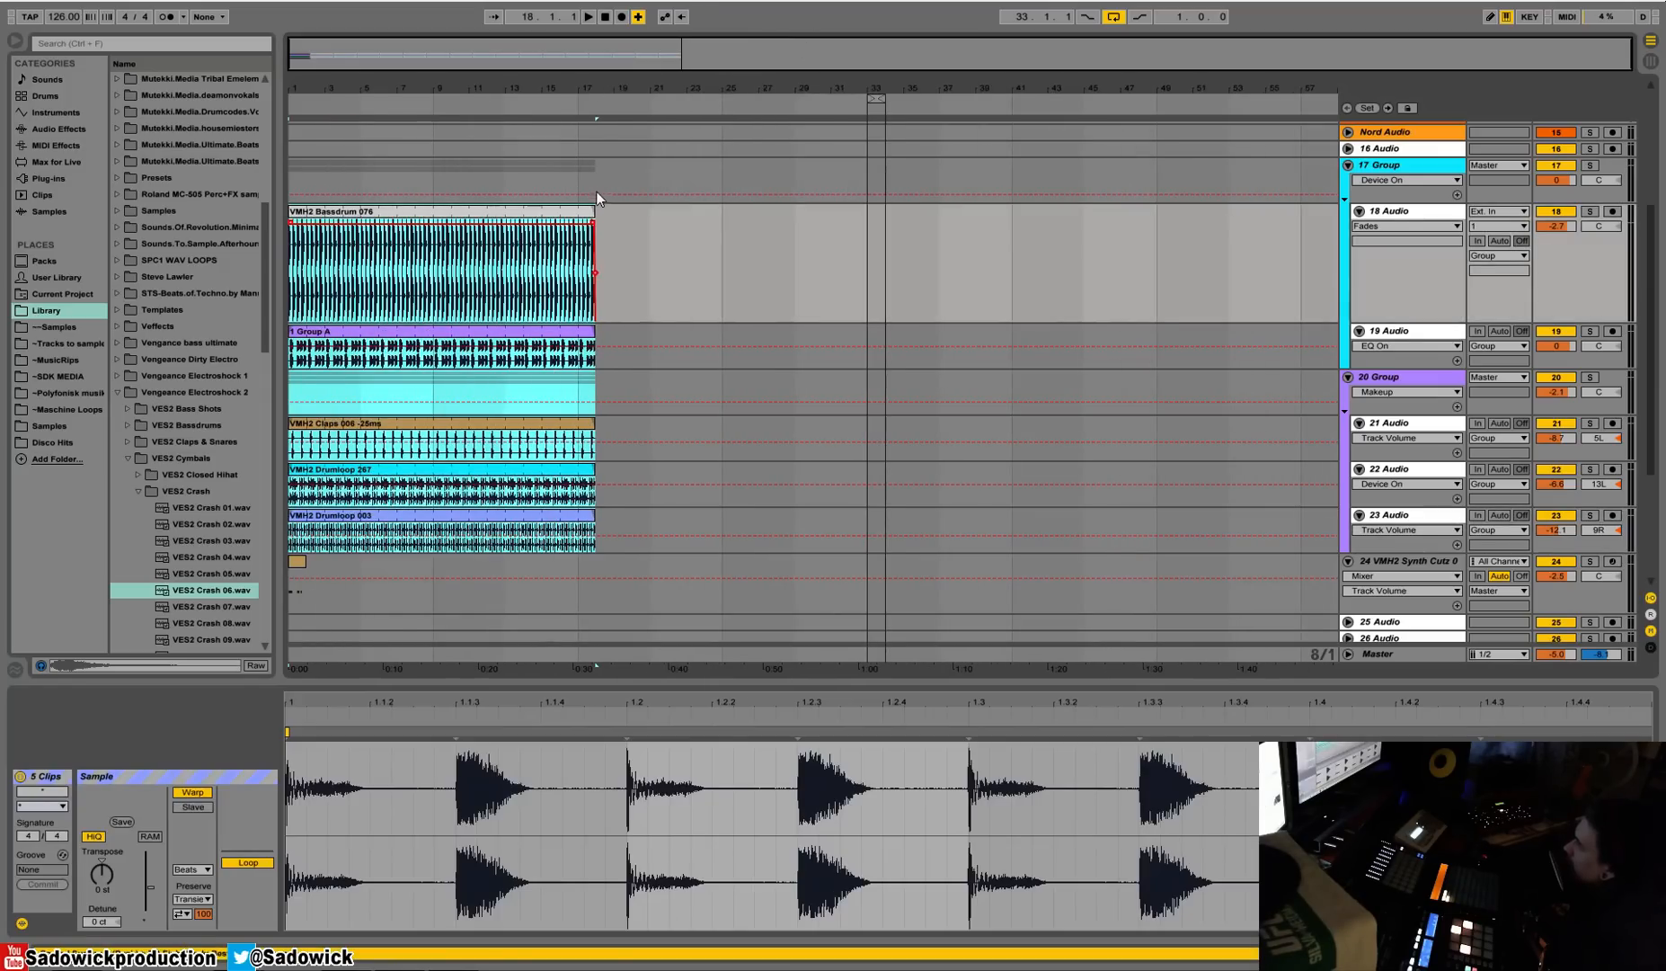
Shorten the five looped audio clips to end at bar 17 and extend the MIDI clip on track 24 to the same point.
drag(598, 216, 579, 220)
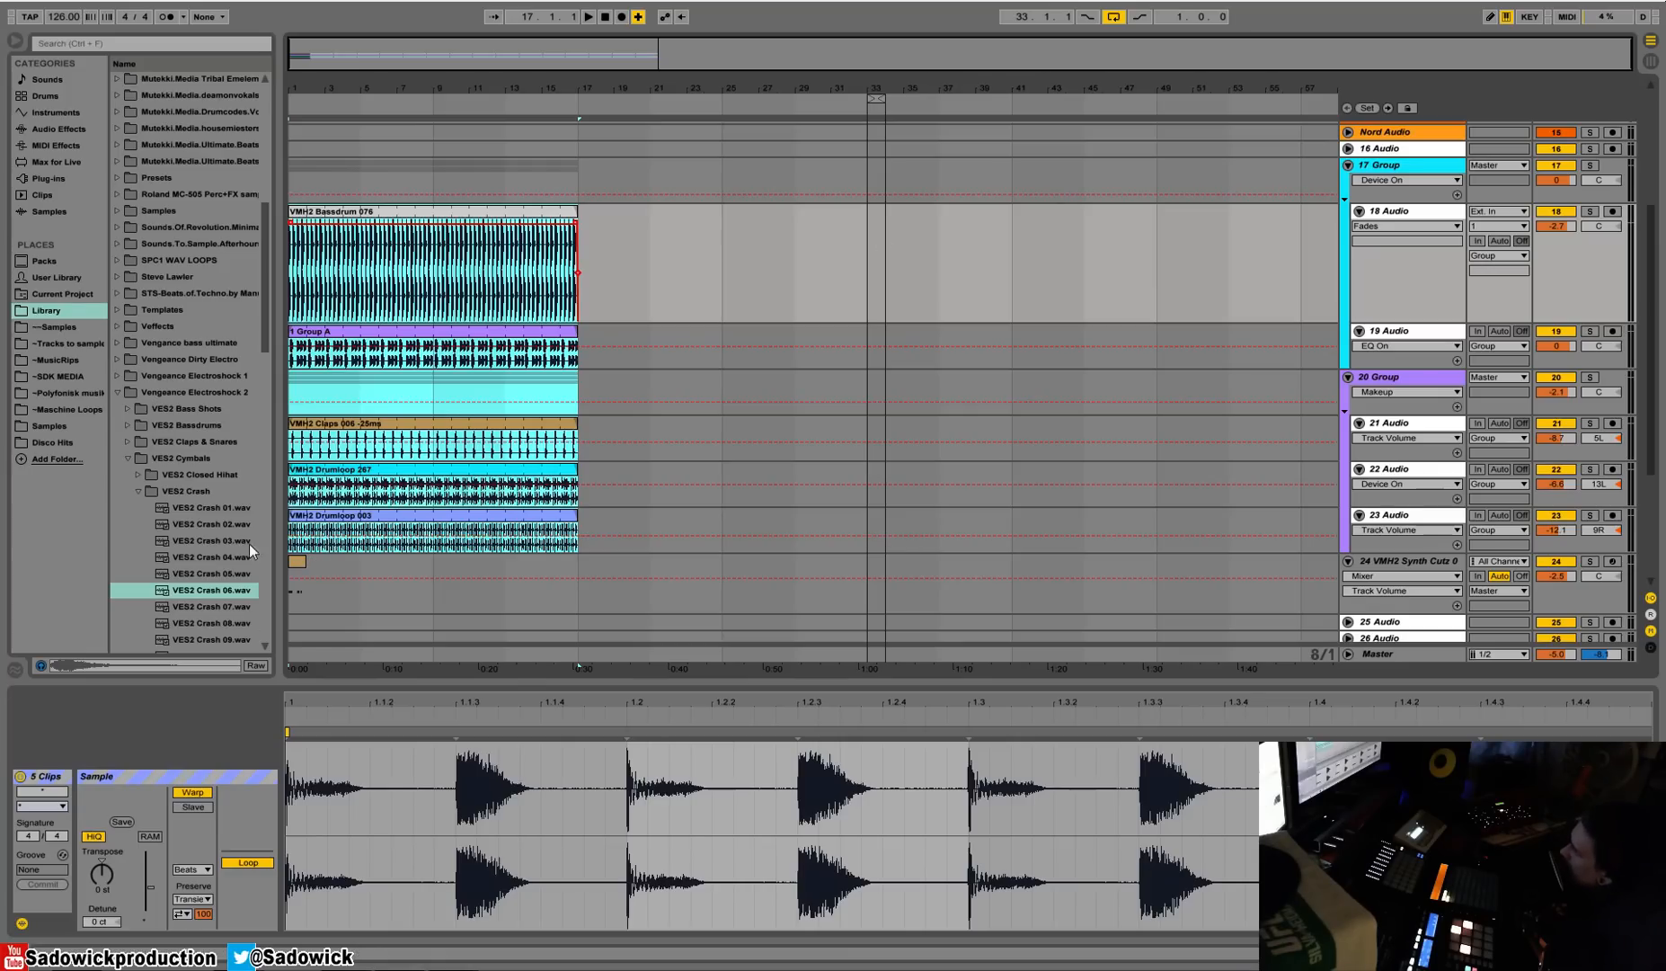
click(295, 565)
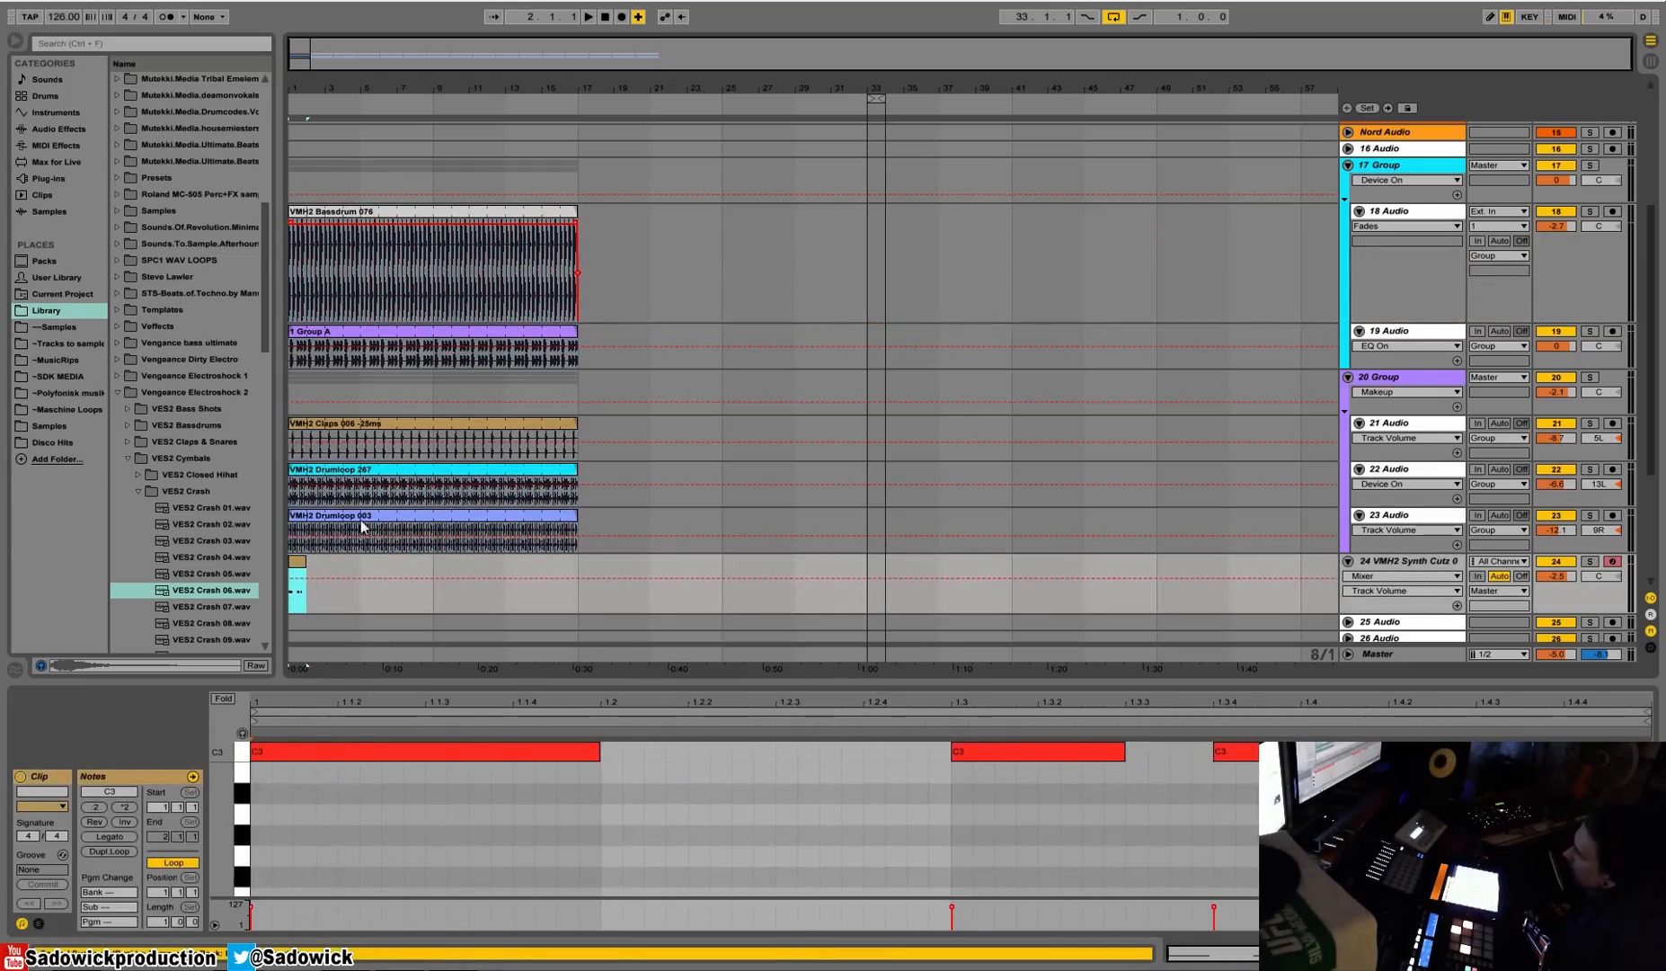
drag(305, 563, 543, 574)
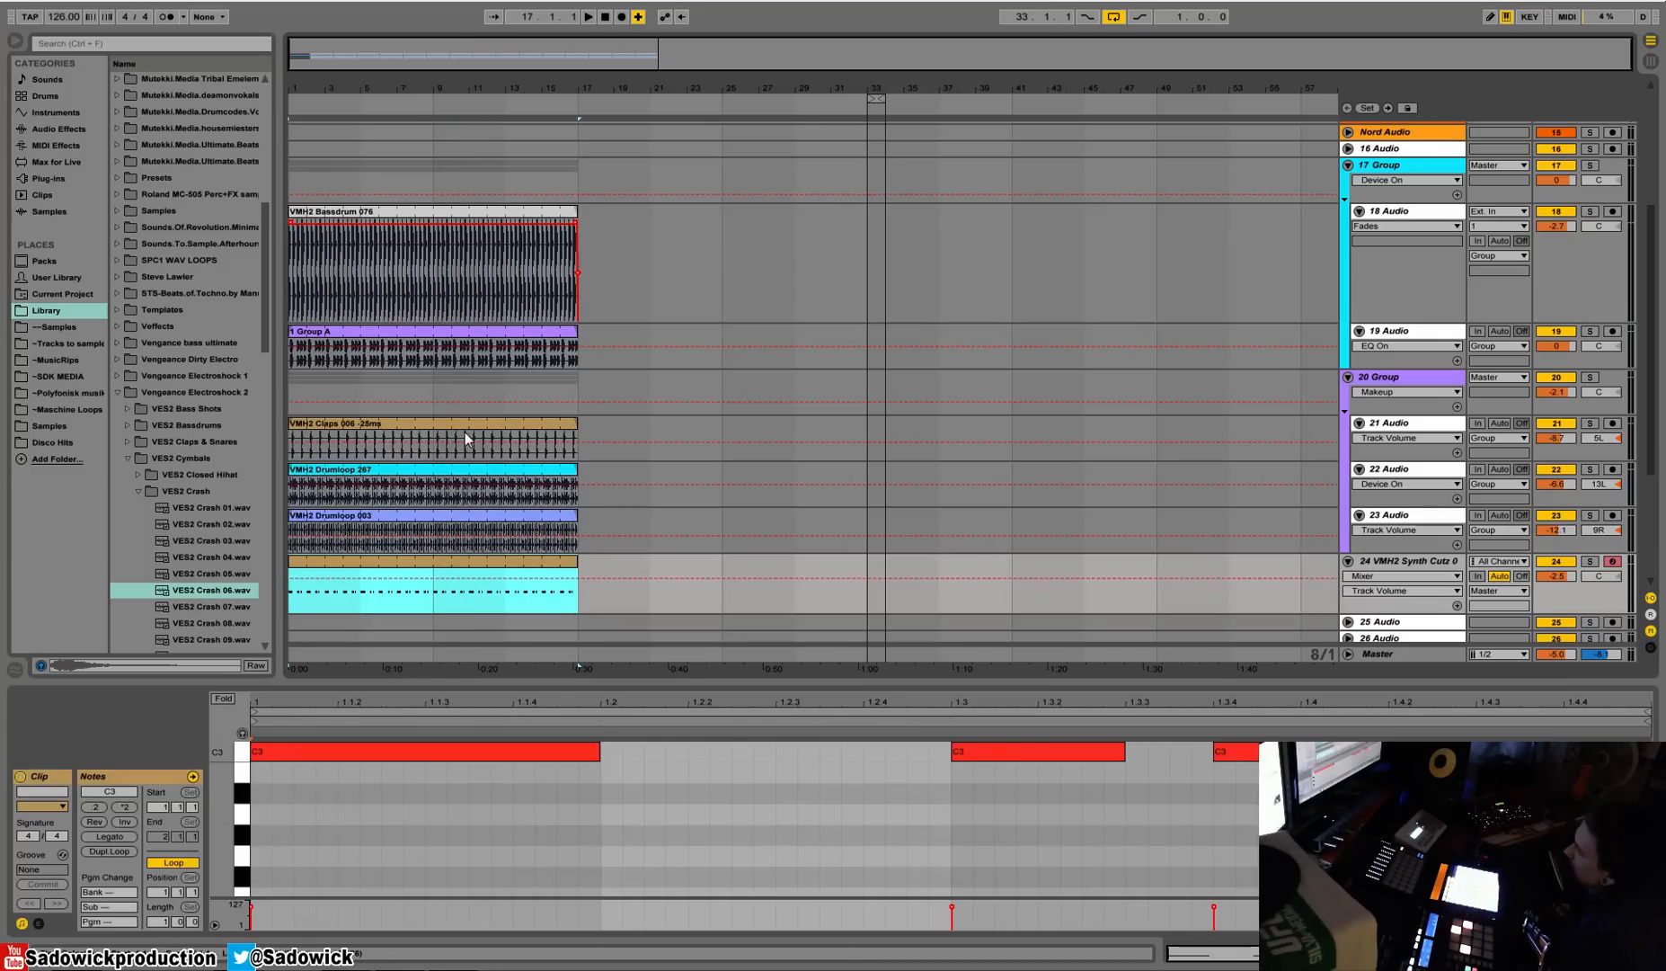
Move all the looped clips on tracks 18 to 24 together along the timeline so they start at bar 105.
drag(434, 88, 430, 216)
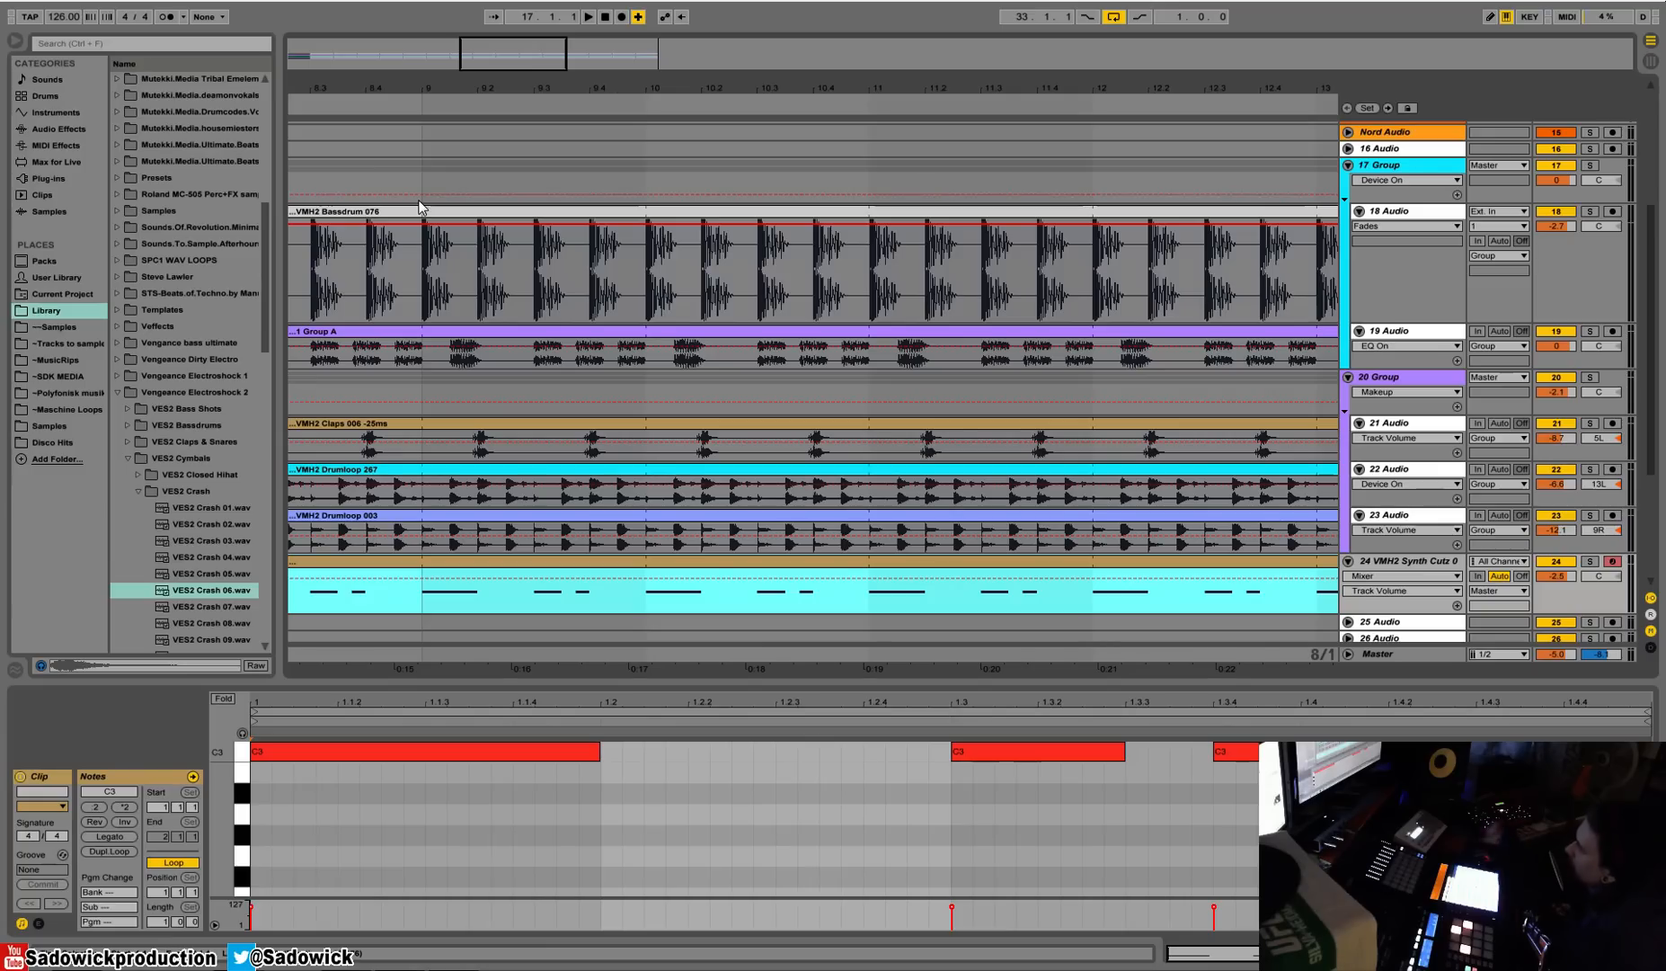
drag(597, 87, 448, 63)
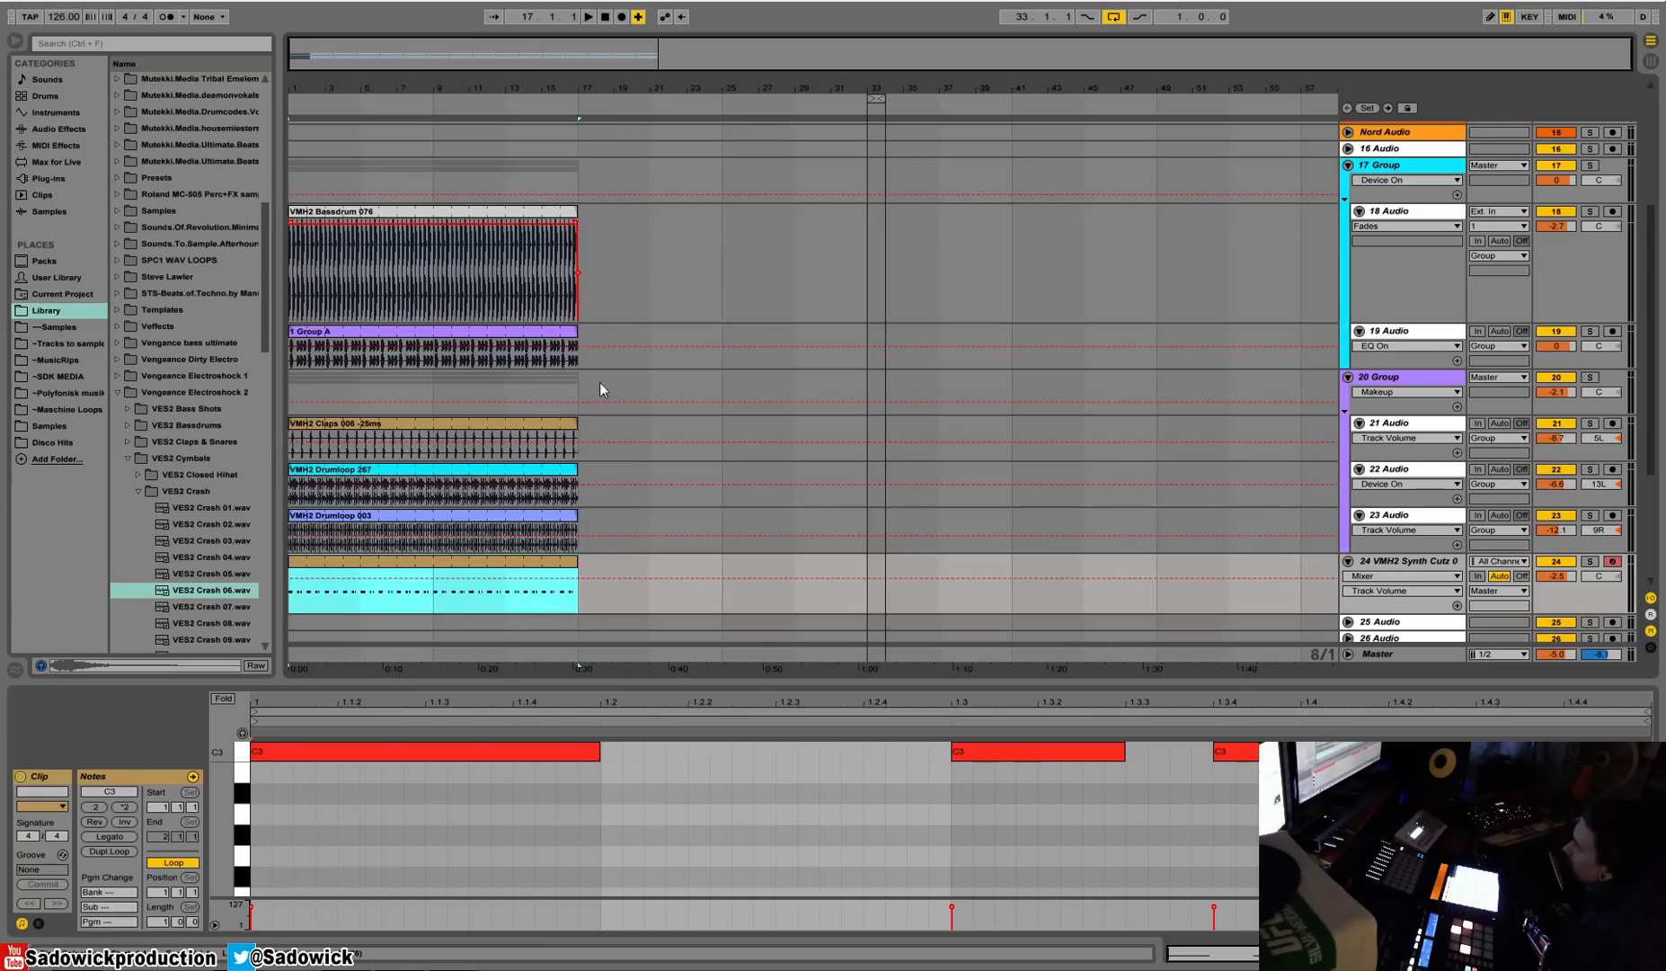
right_click(596, 225)
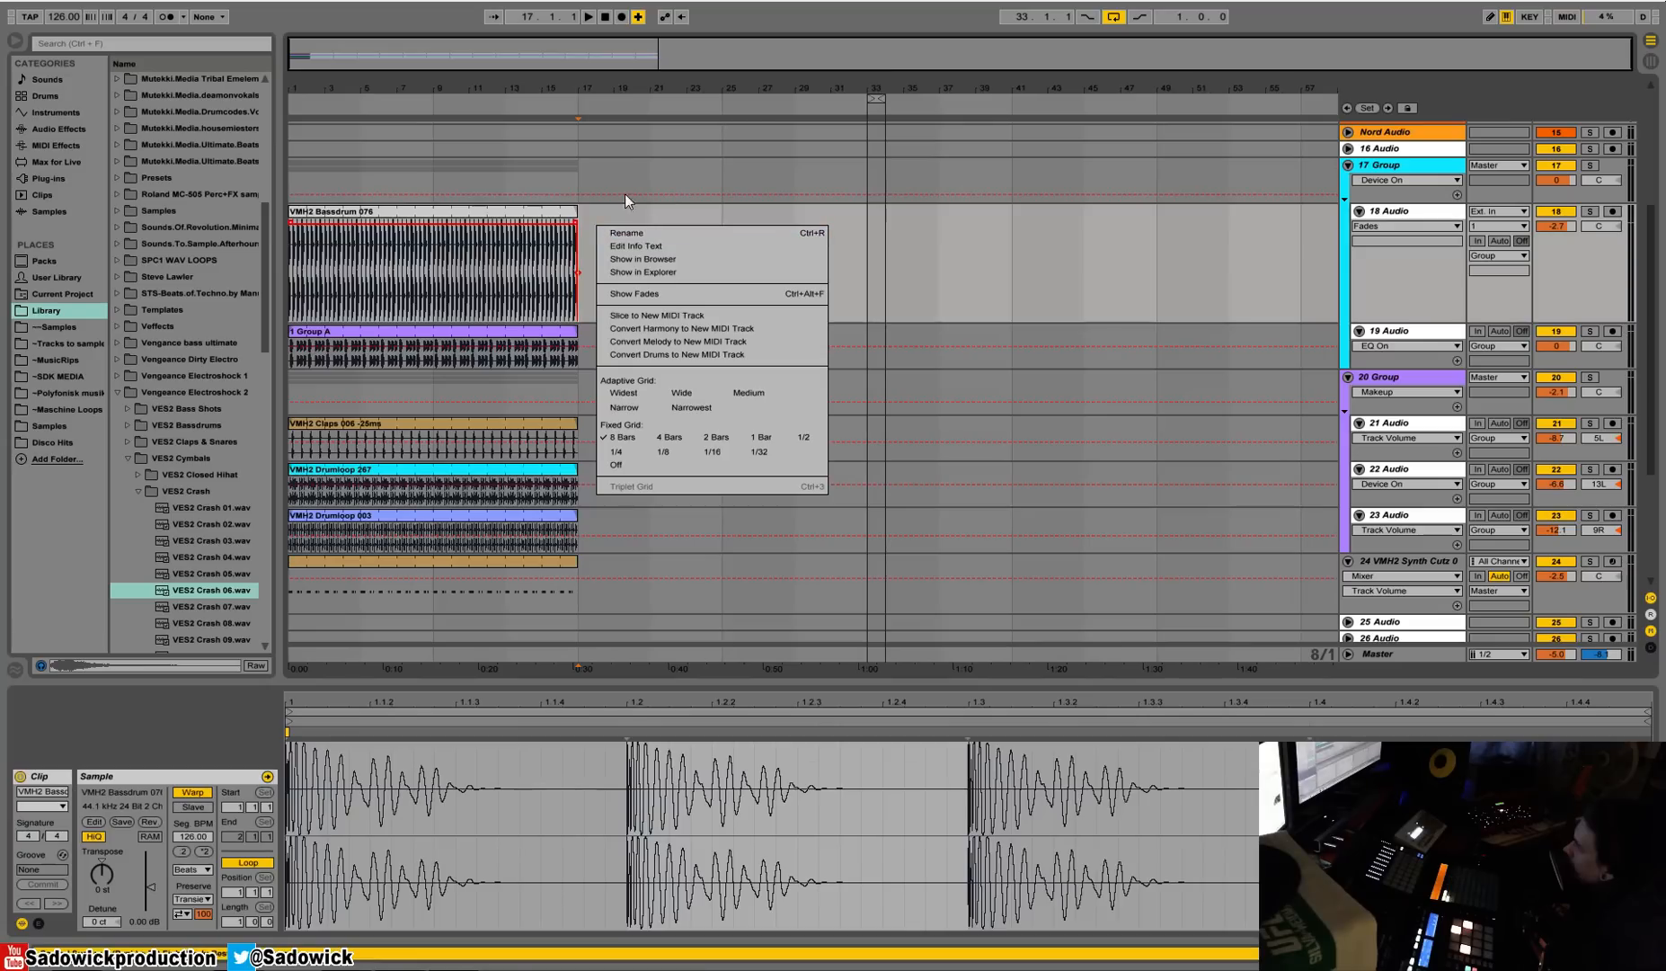
click(577, 156)
drag(601, 219, 293, 611)
drag(404, 214, 1271, 225)
drag(1093, 55, 969, 86)
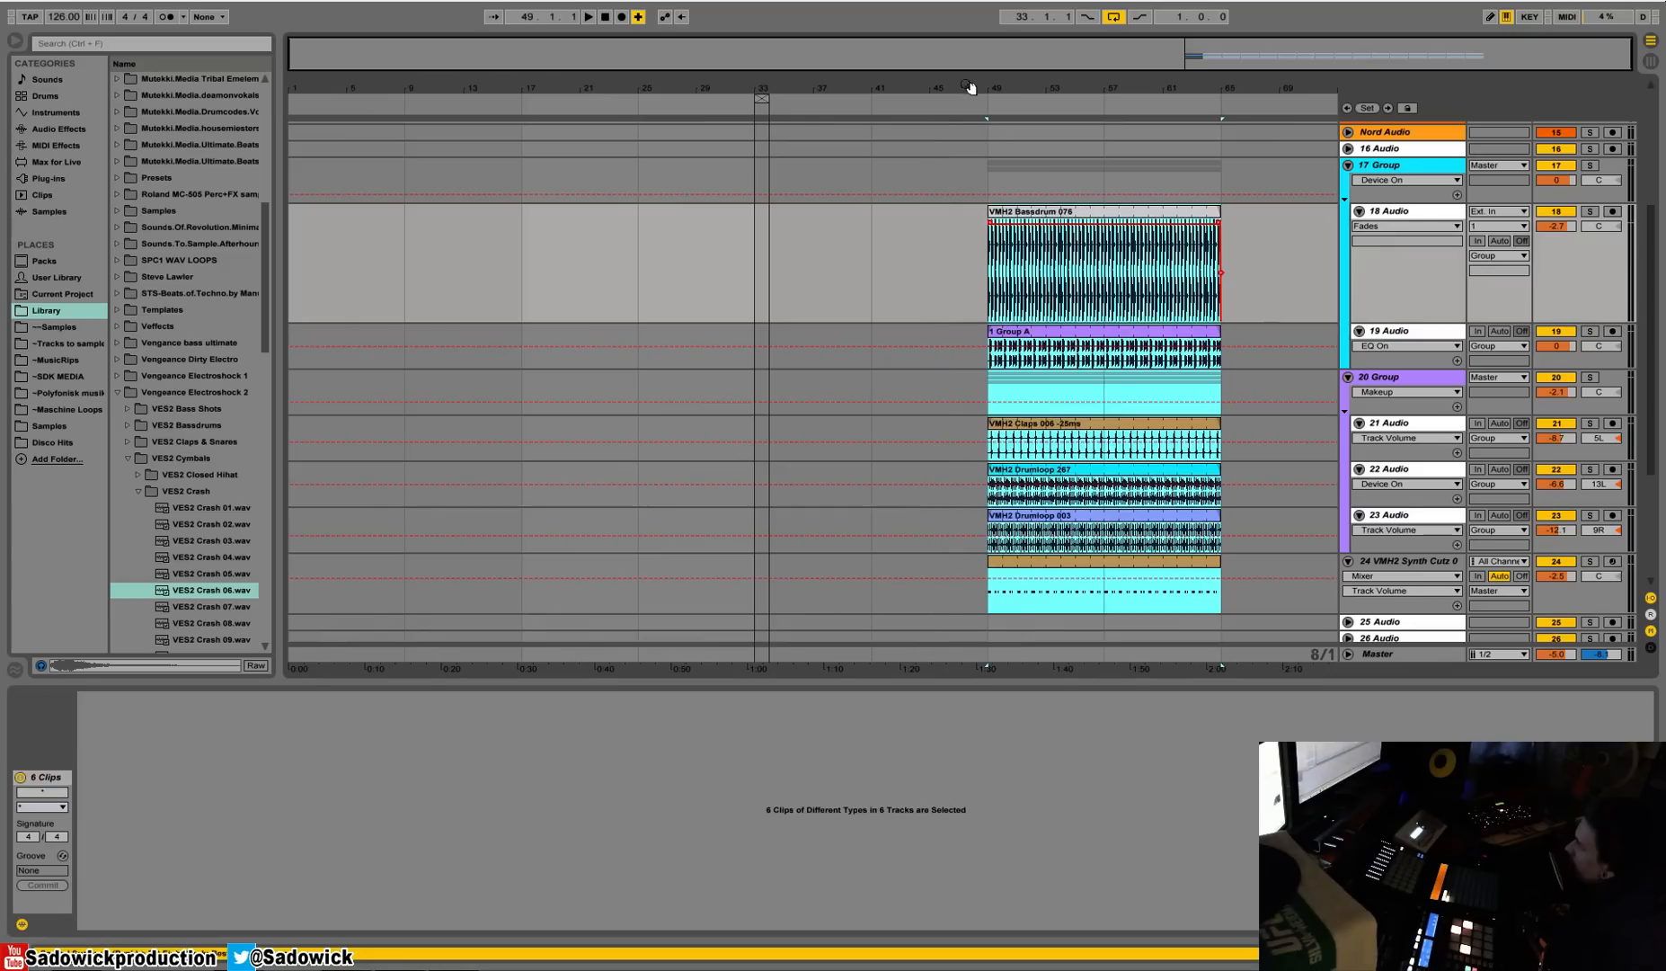
drag(1018, 214, 1336, 219)
drag(1272, 59, 1169, 95)
drag(1113, 214, 1328, 222)
drag(1301, 93, 1153, 89)
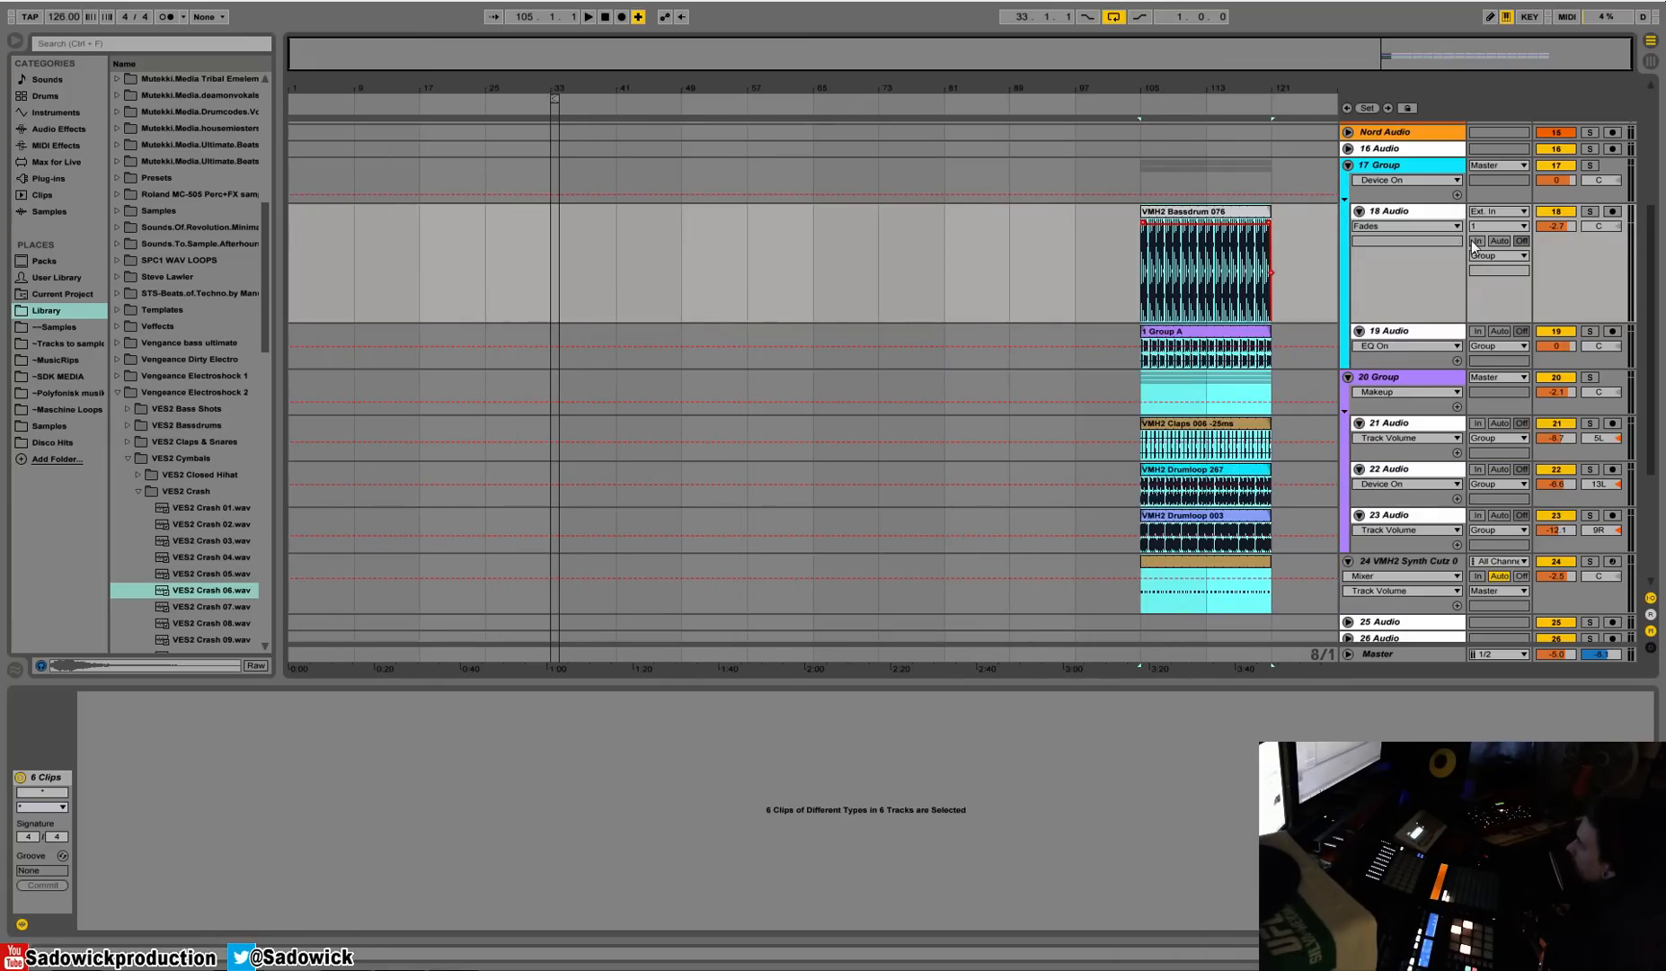
Copy the VMH2 Bassdrum 076 clip from bar 105 to bar 1 on track 18.
click(1236, 223)
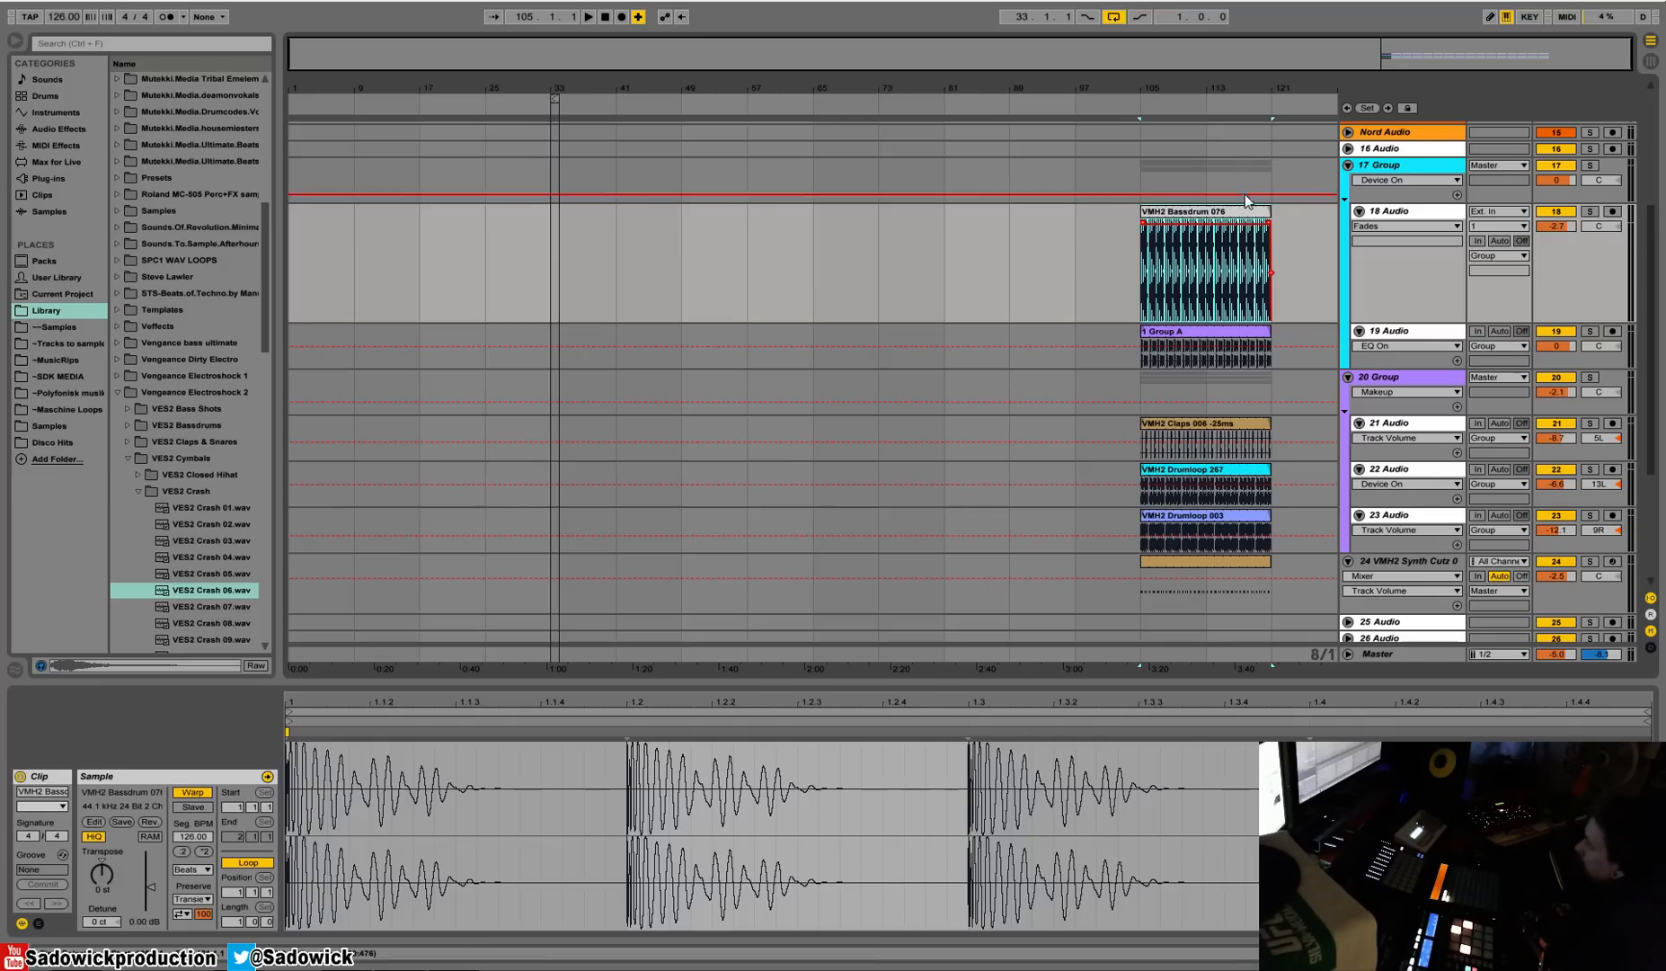
click(309, 241)
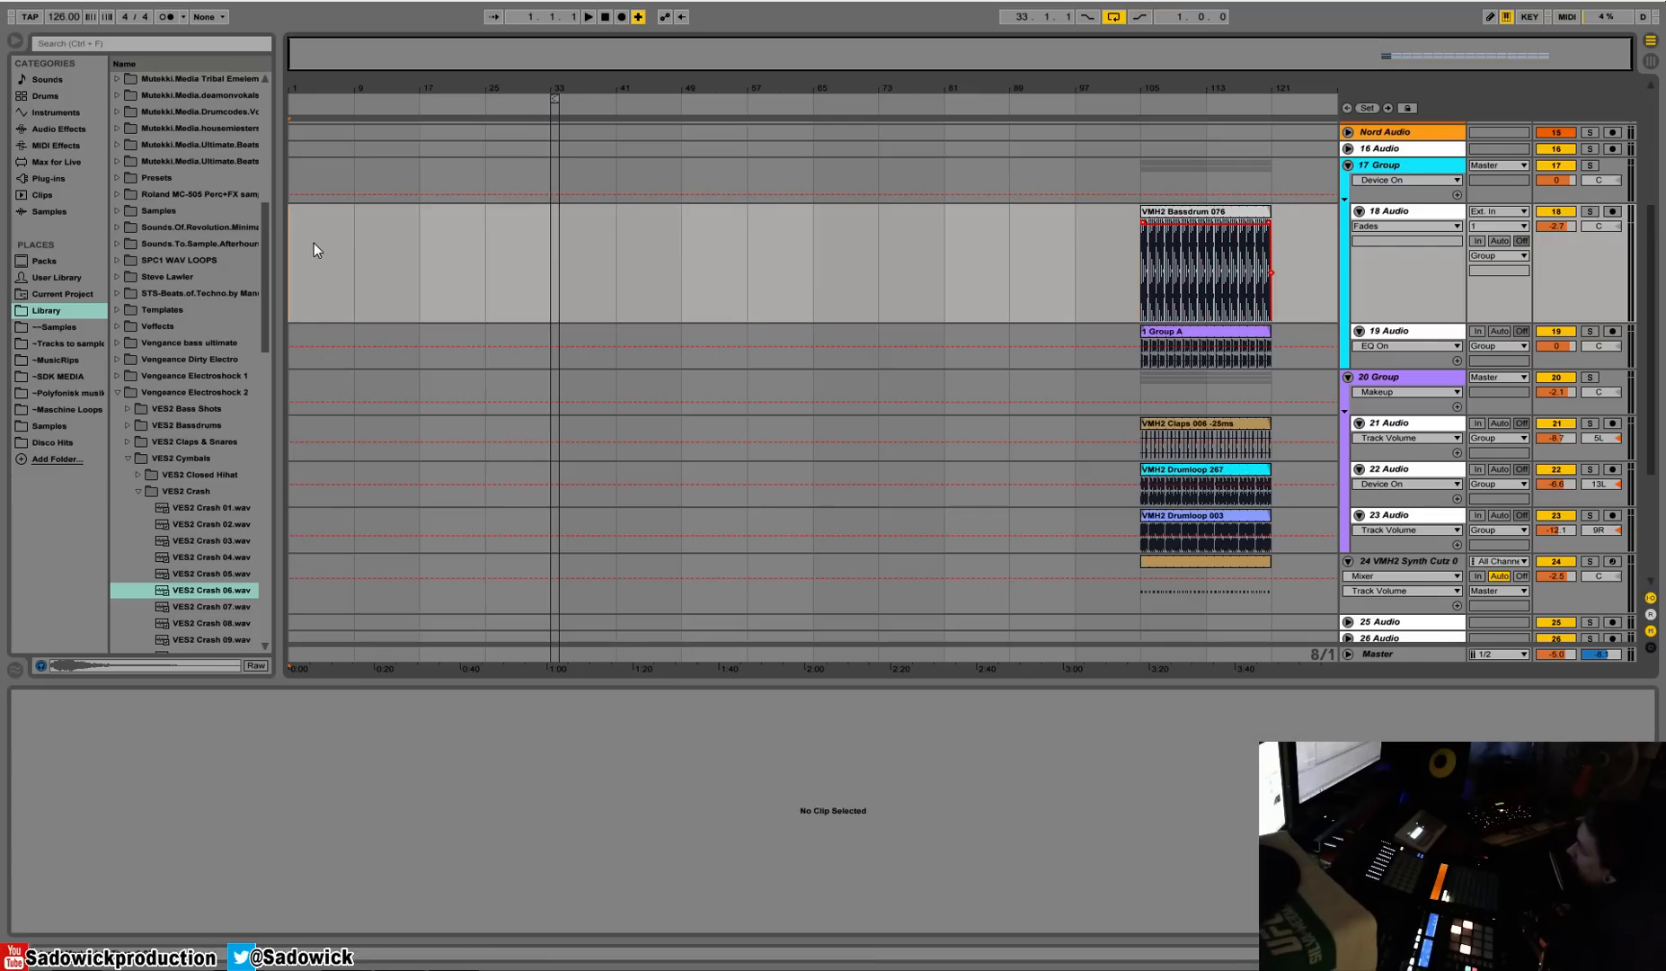
key(ctrl+v)
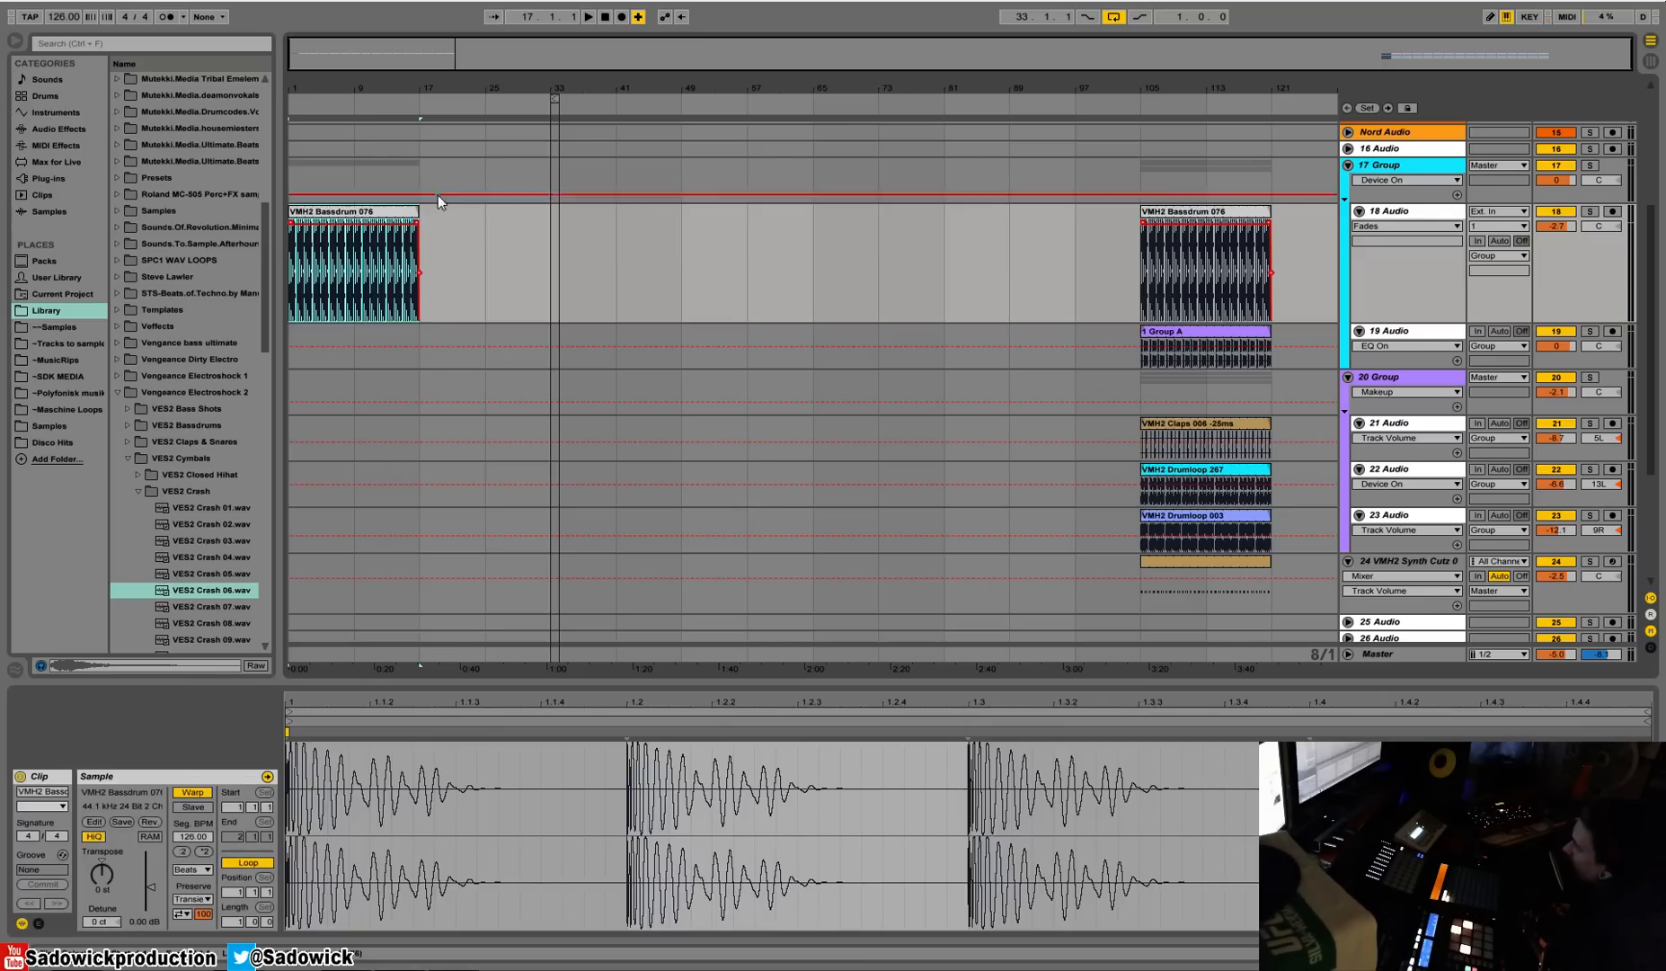
Copy the VMH2 Claps 006 clip from bar 105 to bar 1 on track 21.
click(1180, 340)
click(1212, 421)
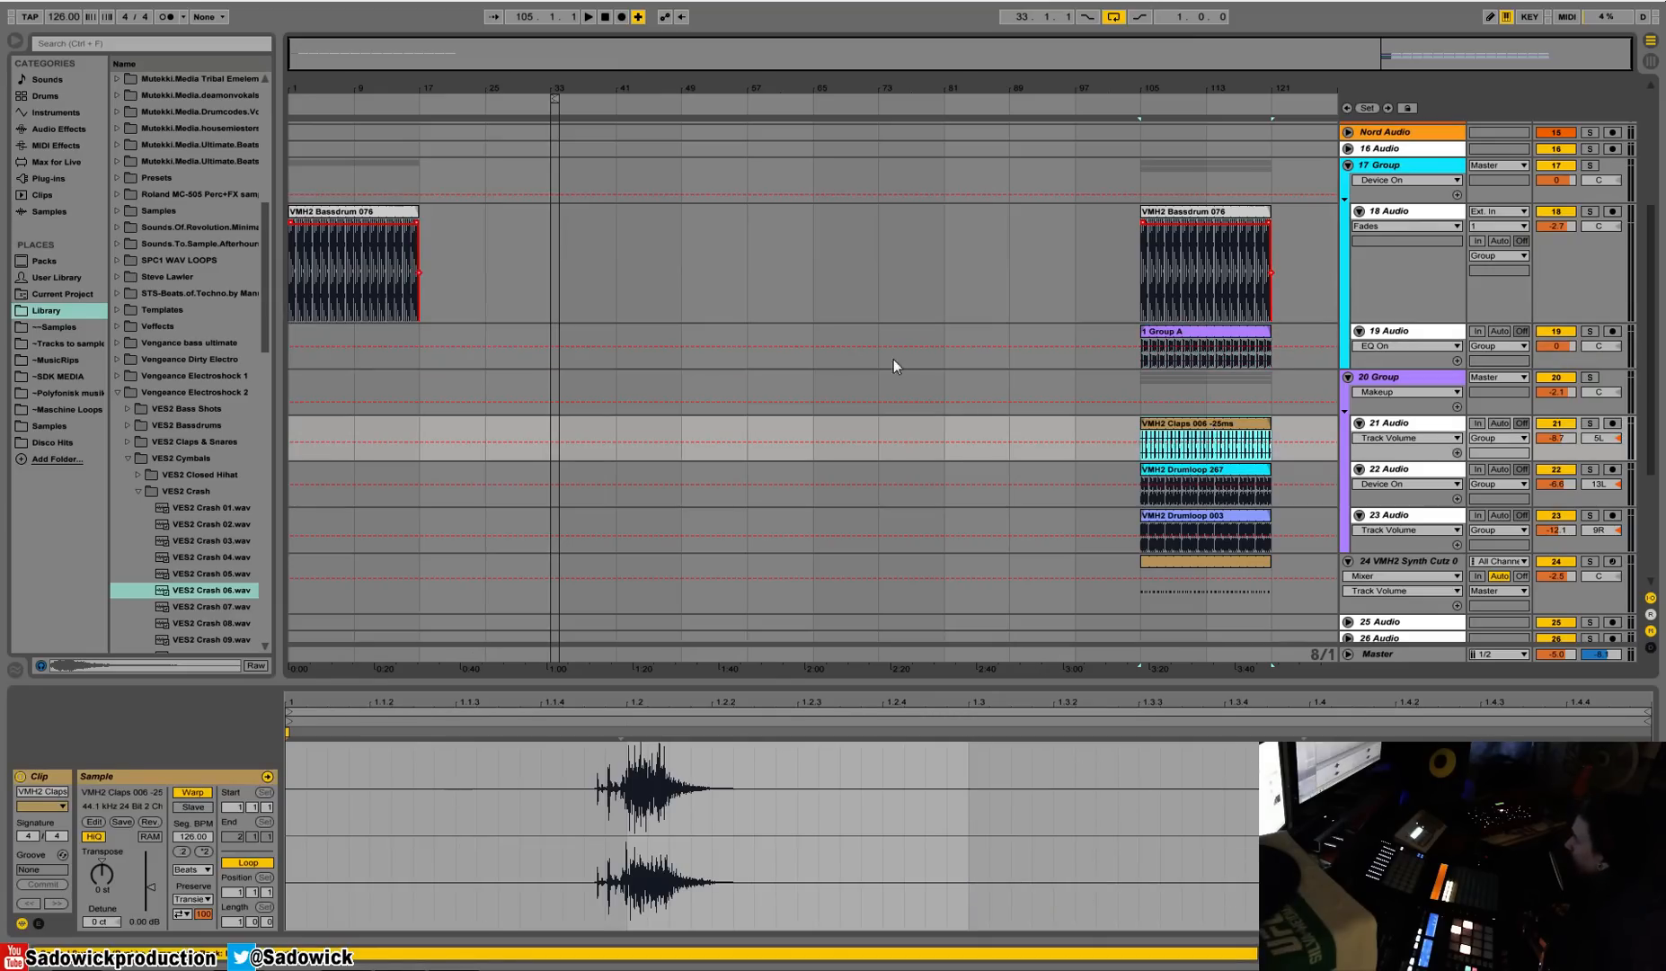
click(290, 431)
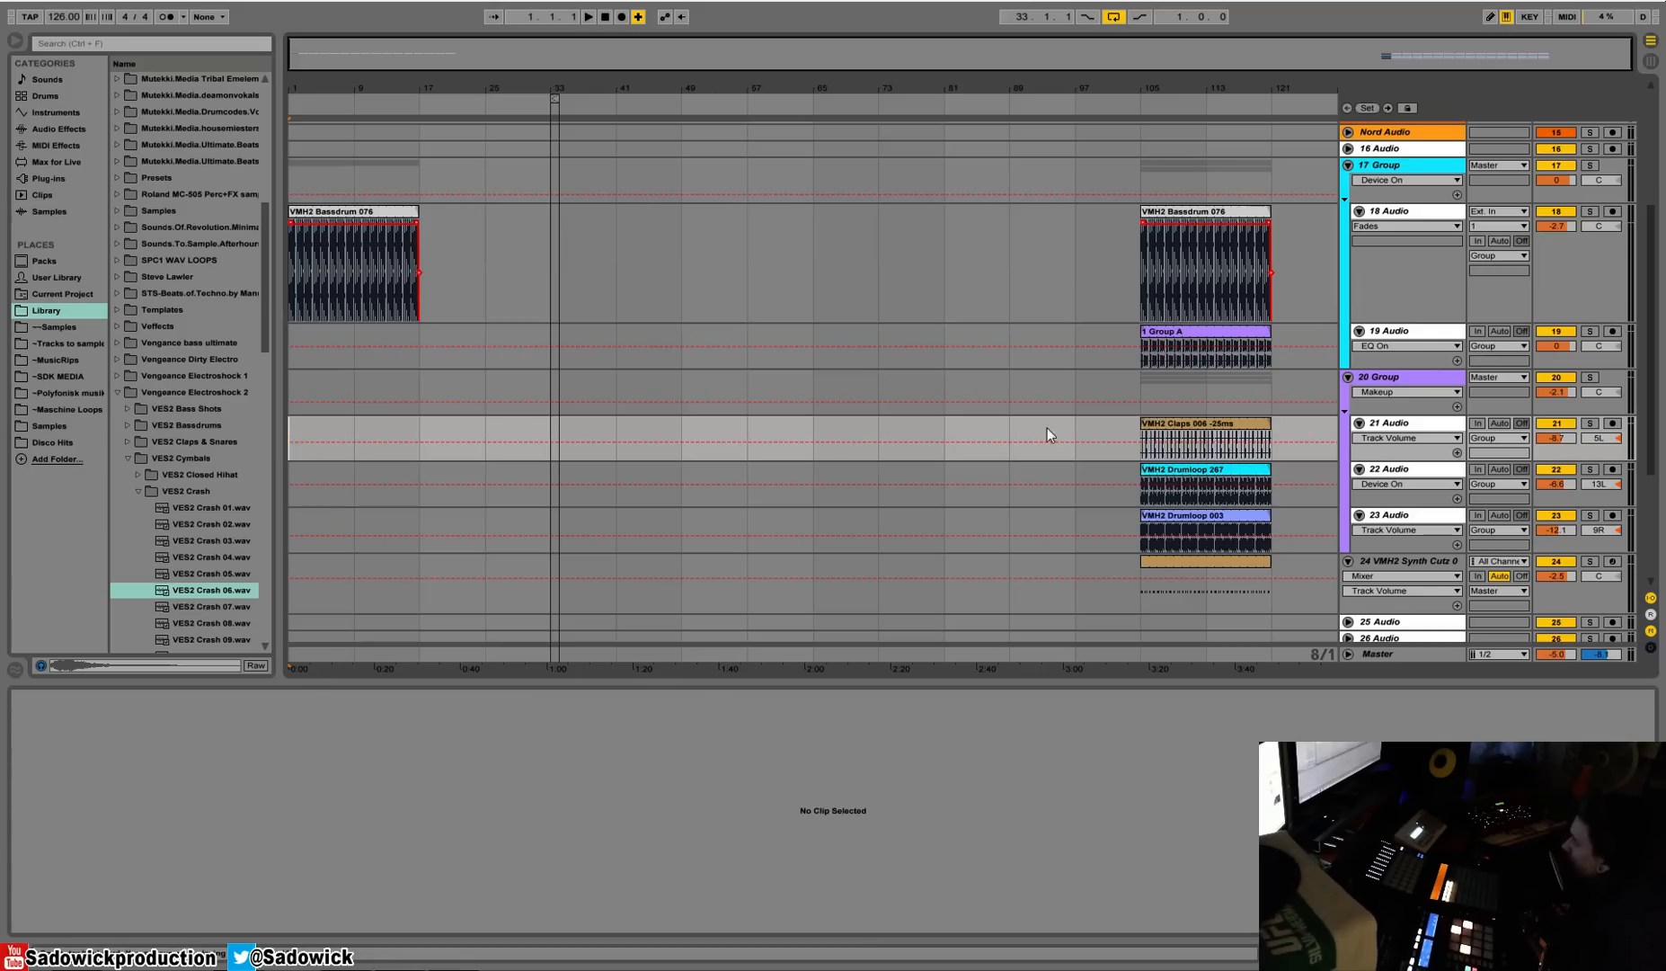
click(1174, 425)
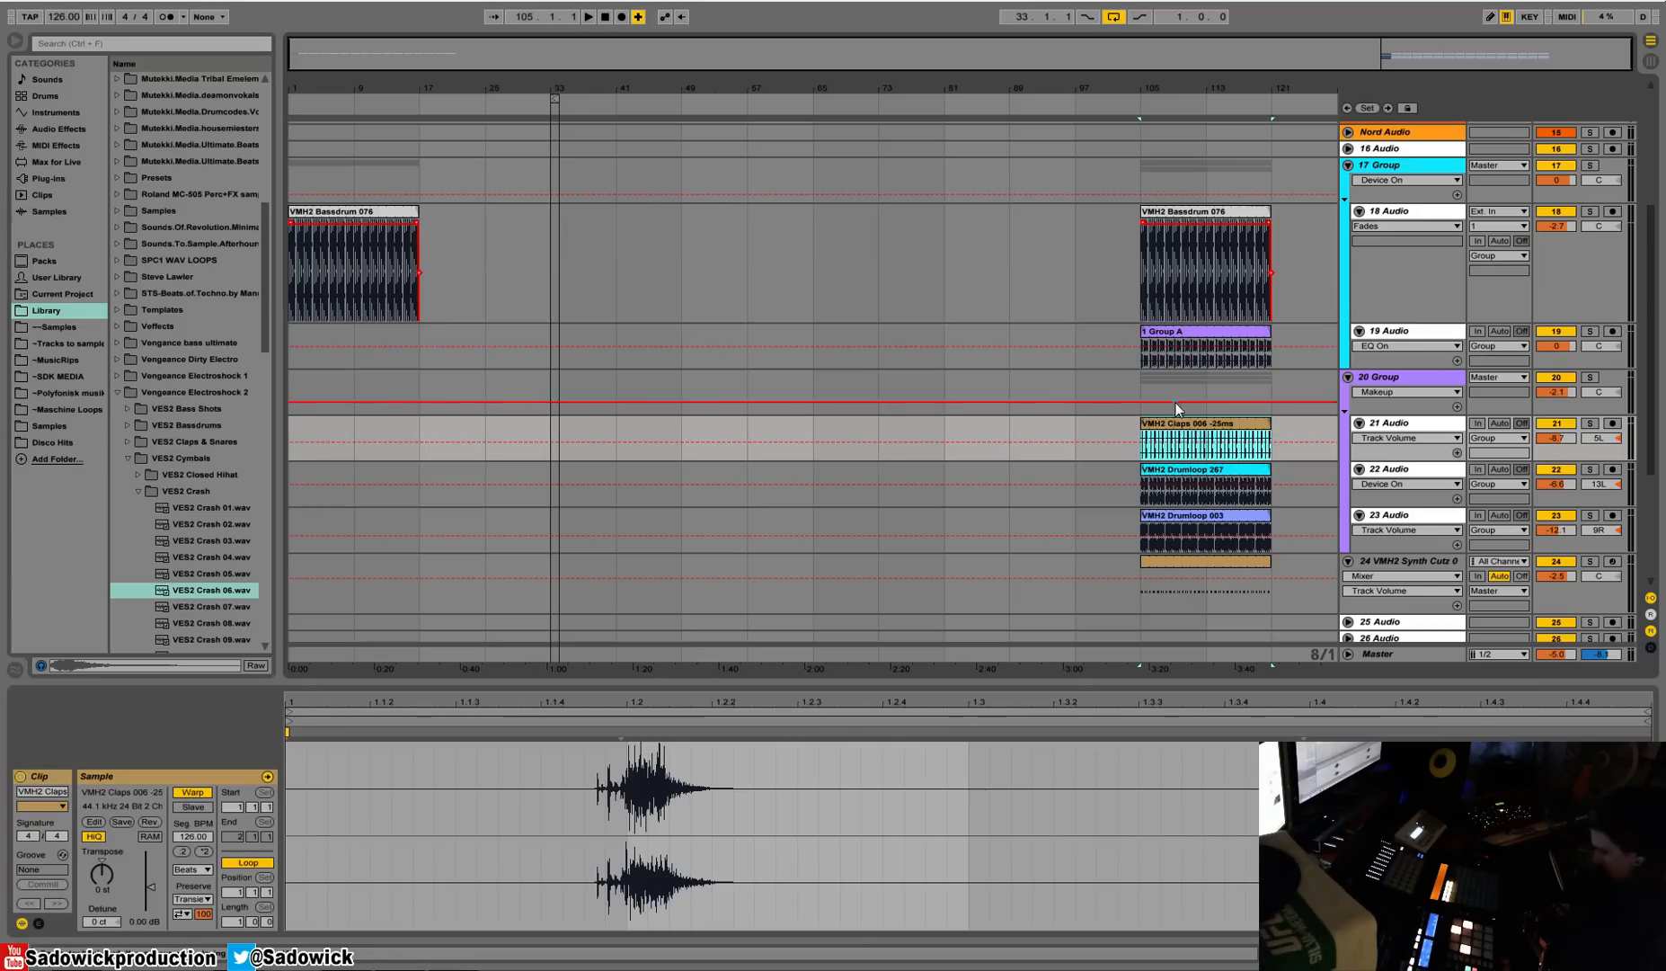
click(295, 433)
key(ctrl+v)
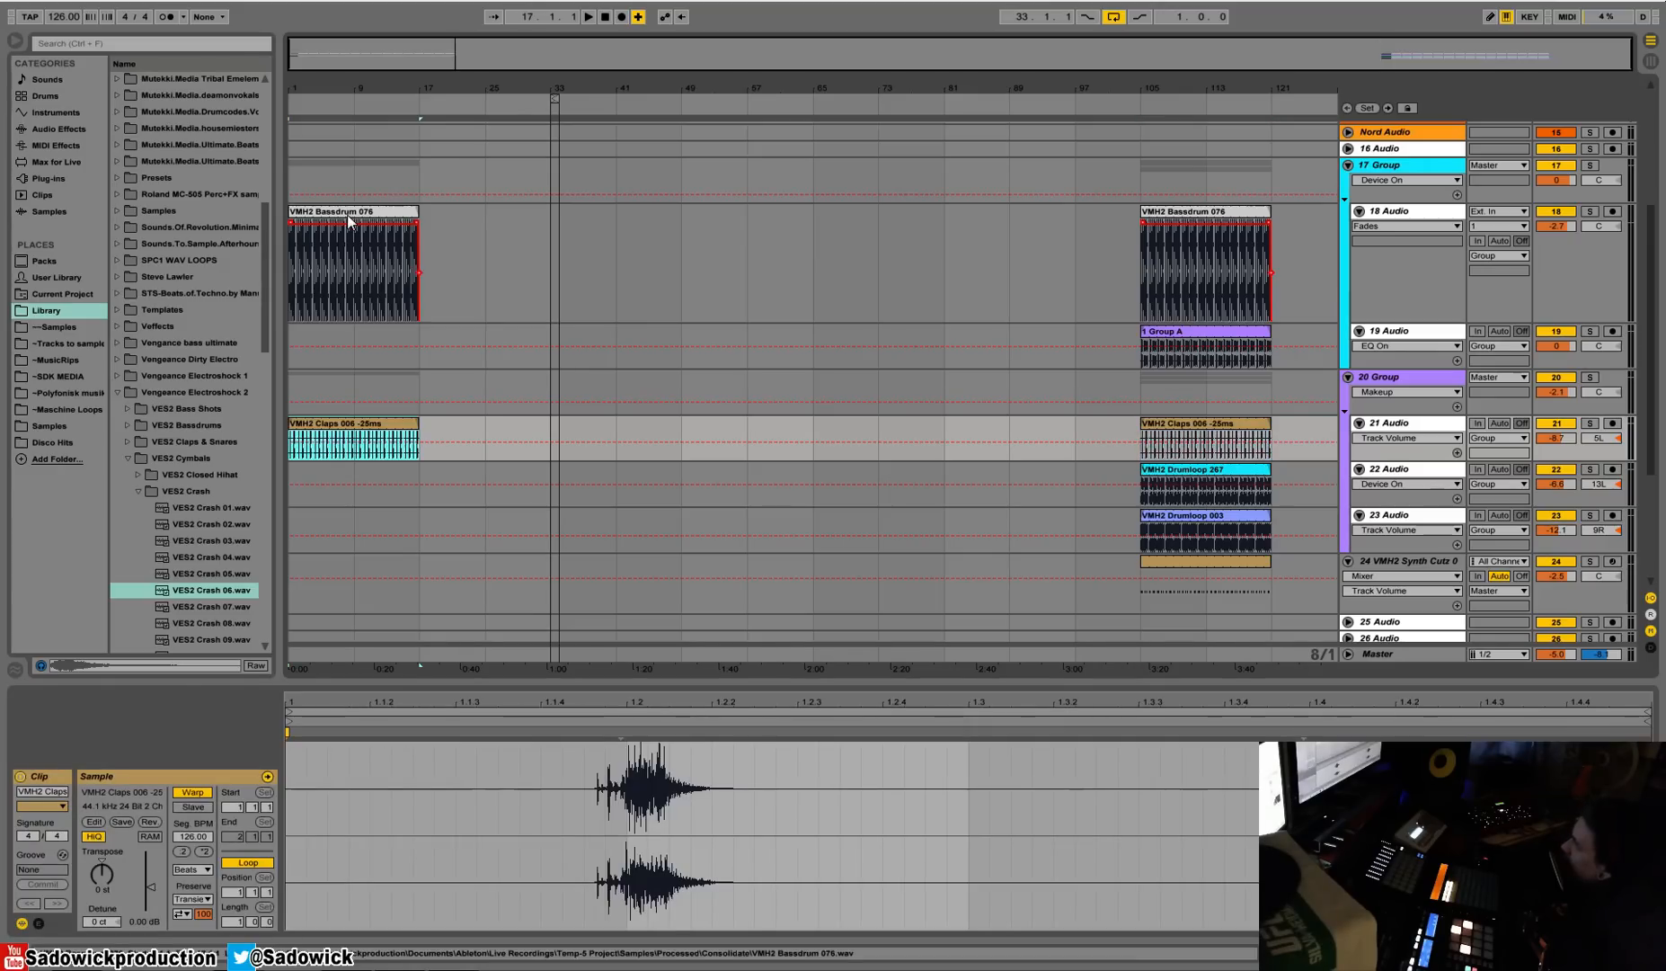
Duplicate the opening bass drum and clap clips together twice so they run until bar 49.
click(348, 213)
key(space)
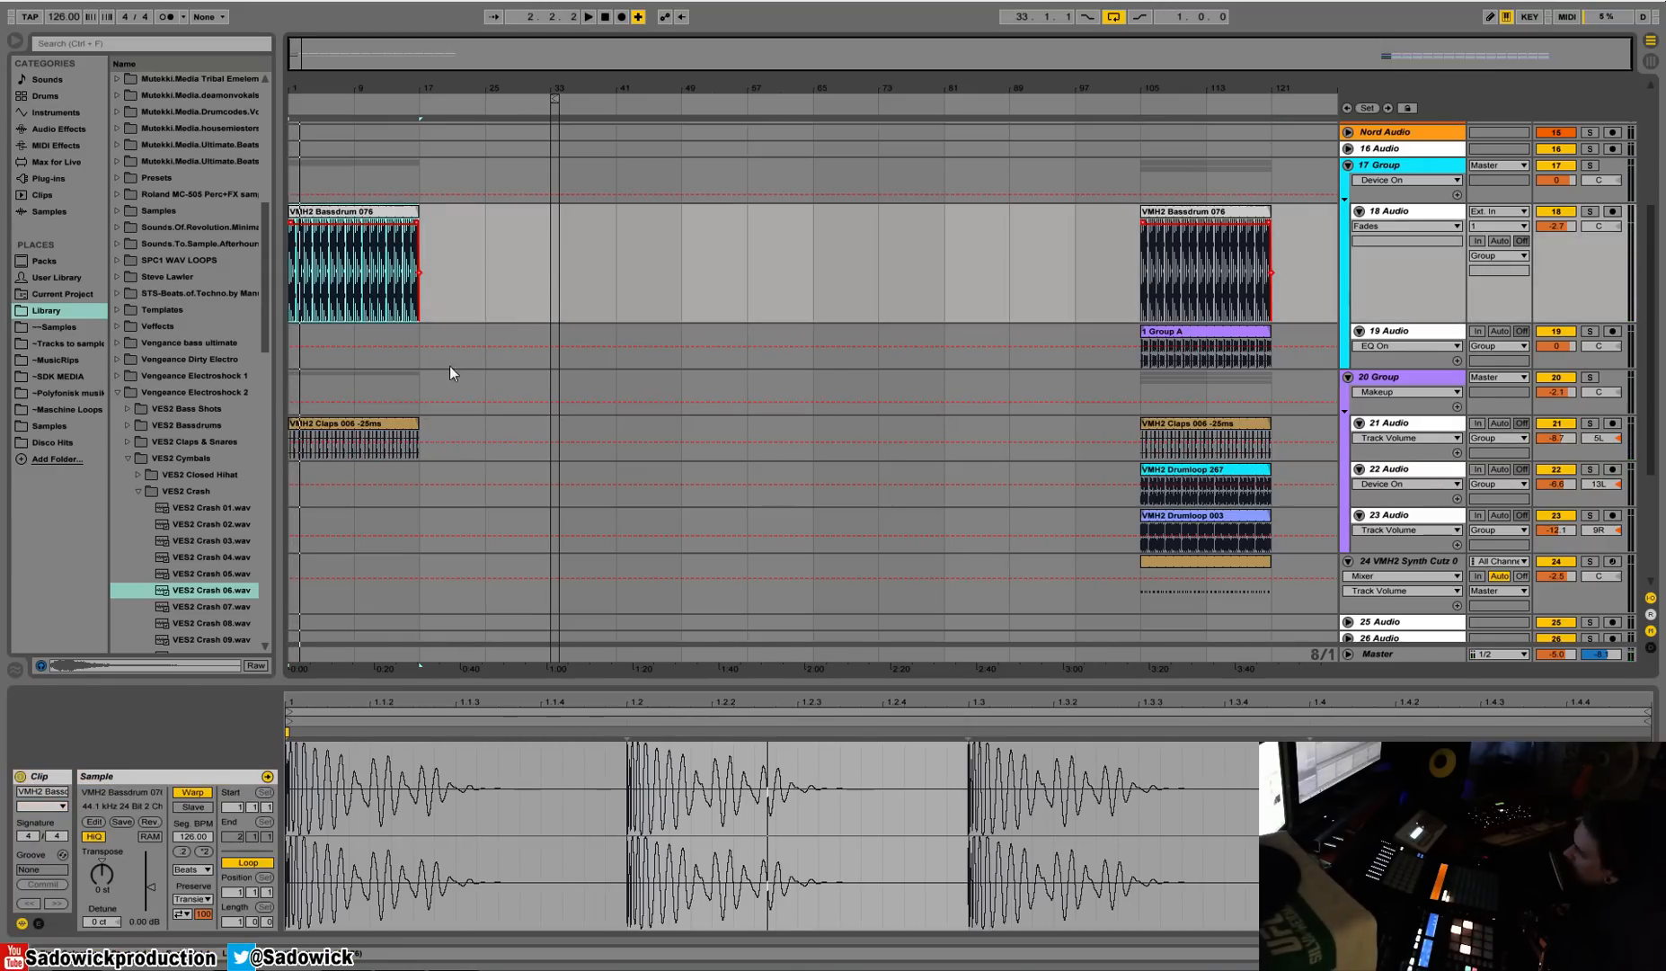
shift+click(422, 432)
key(space)
key(ctrl+d)
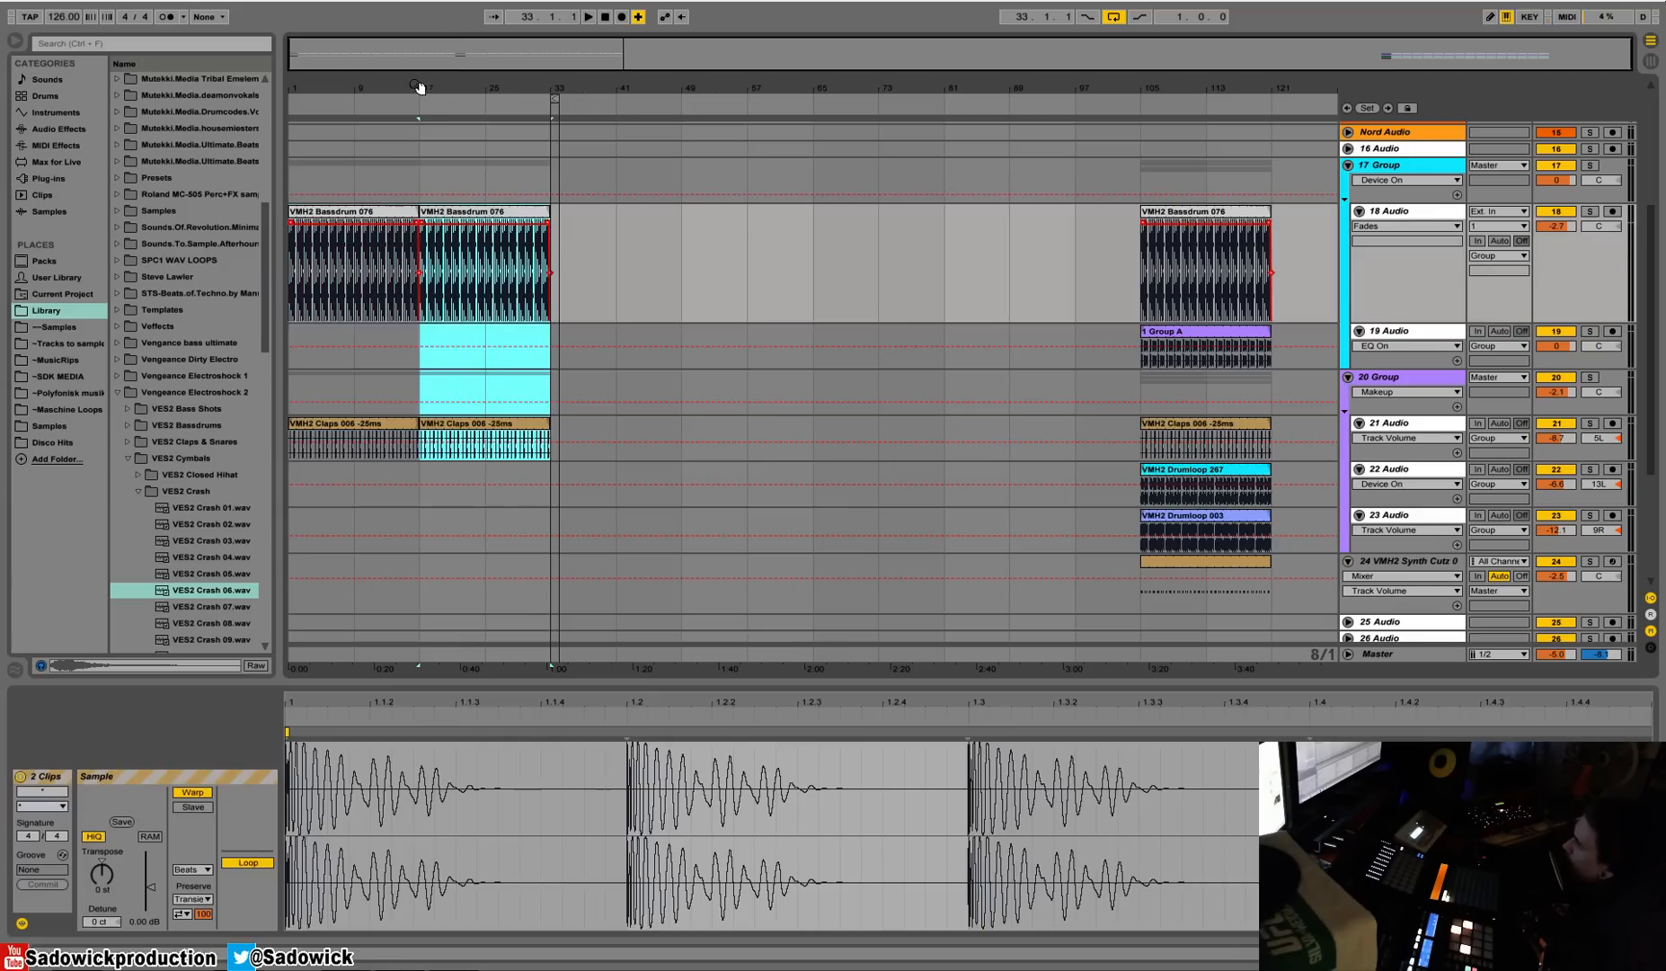
drag(551, 430, 426, 249)
key(ctrl+d)
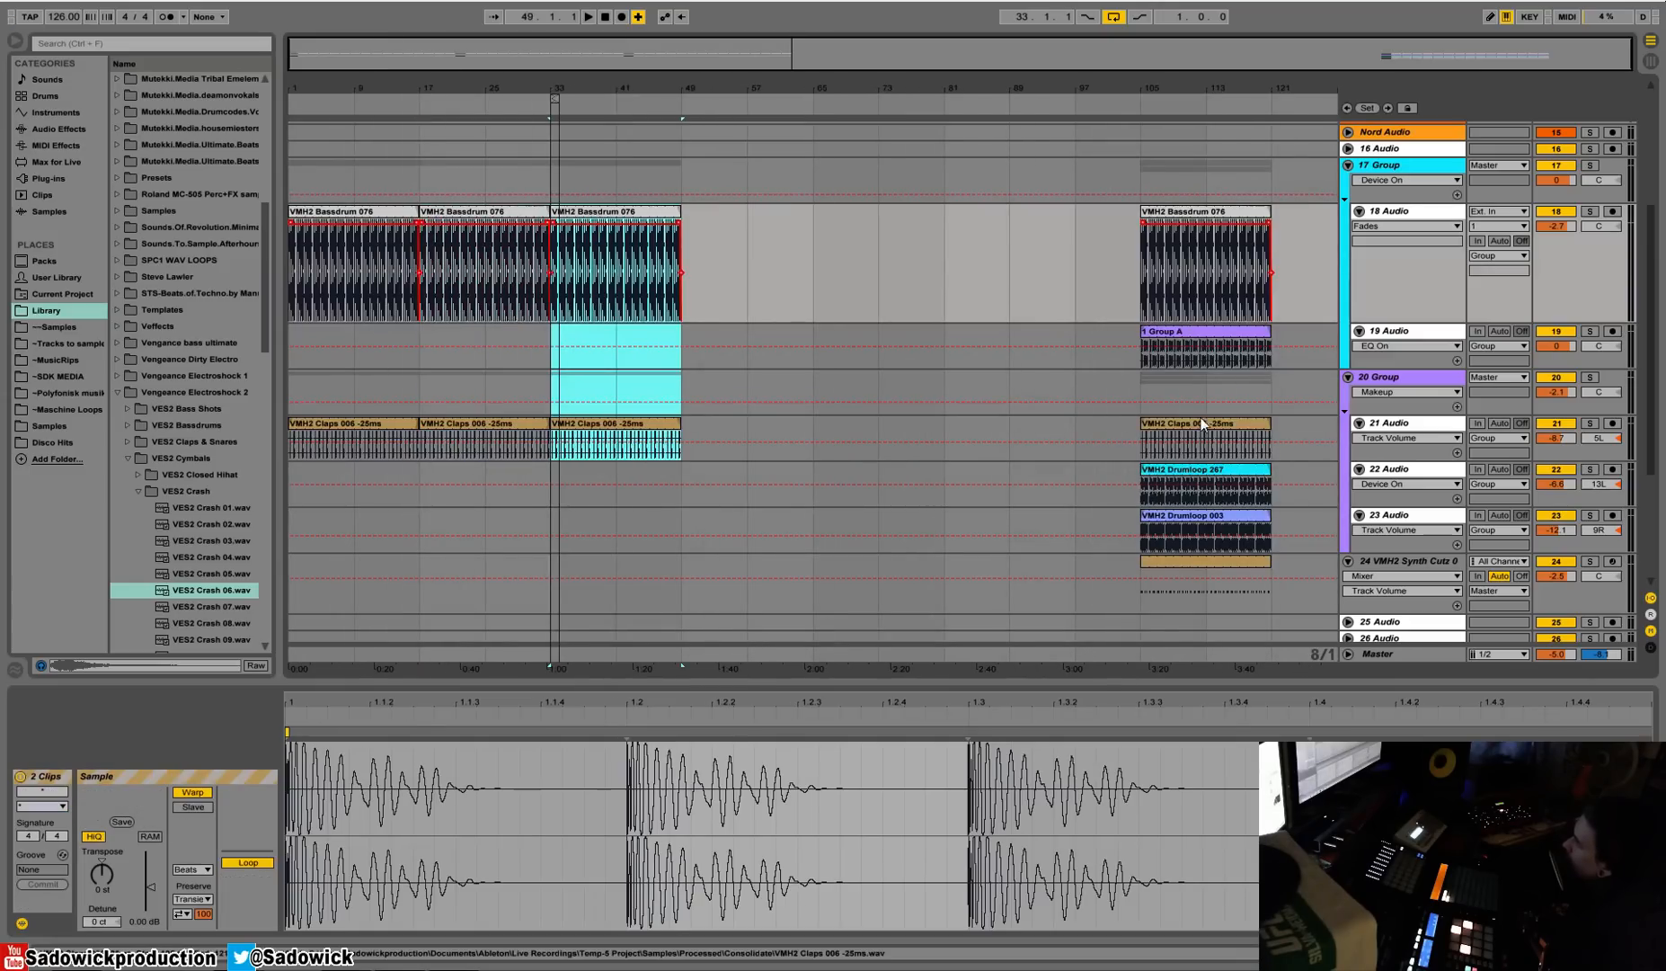
Solo track 22 and audition its VMH2 Drumloop 267 clip from bar 105.
click(1187, 470)
click(1590, 469)
click(1249, 470)
key(space)
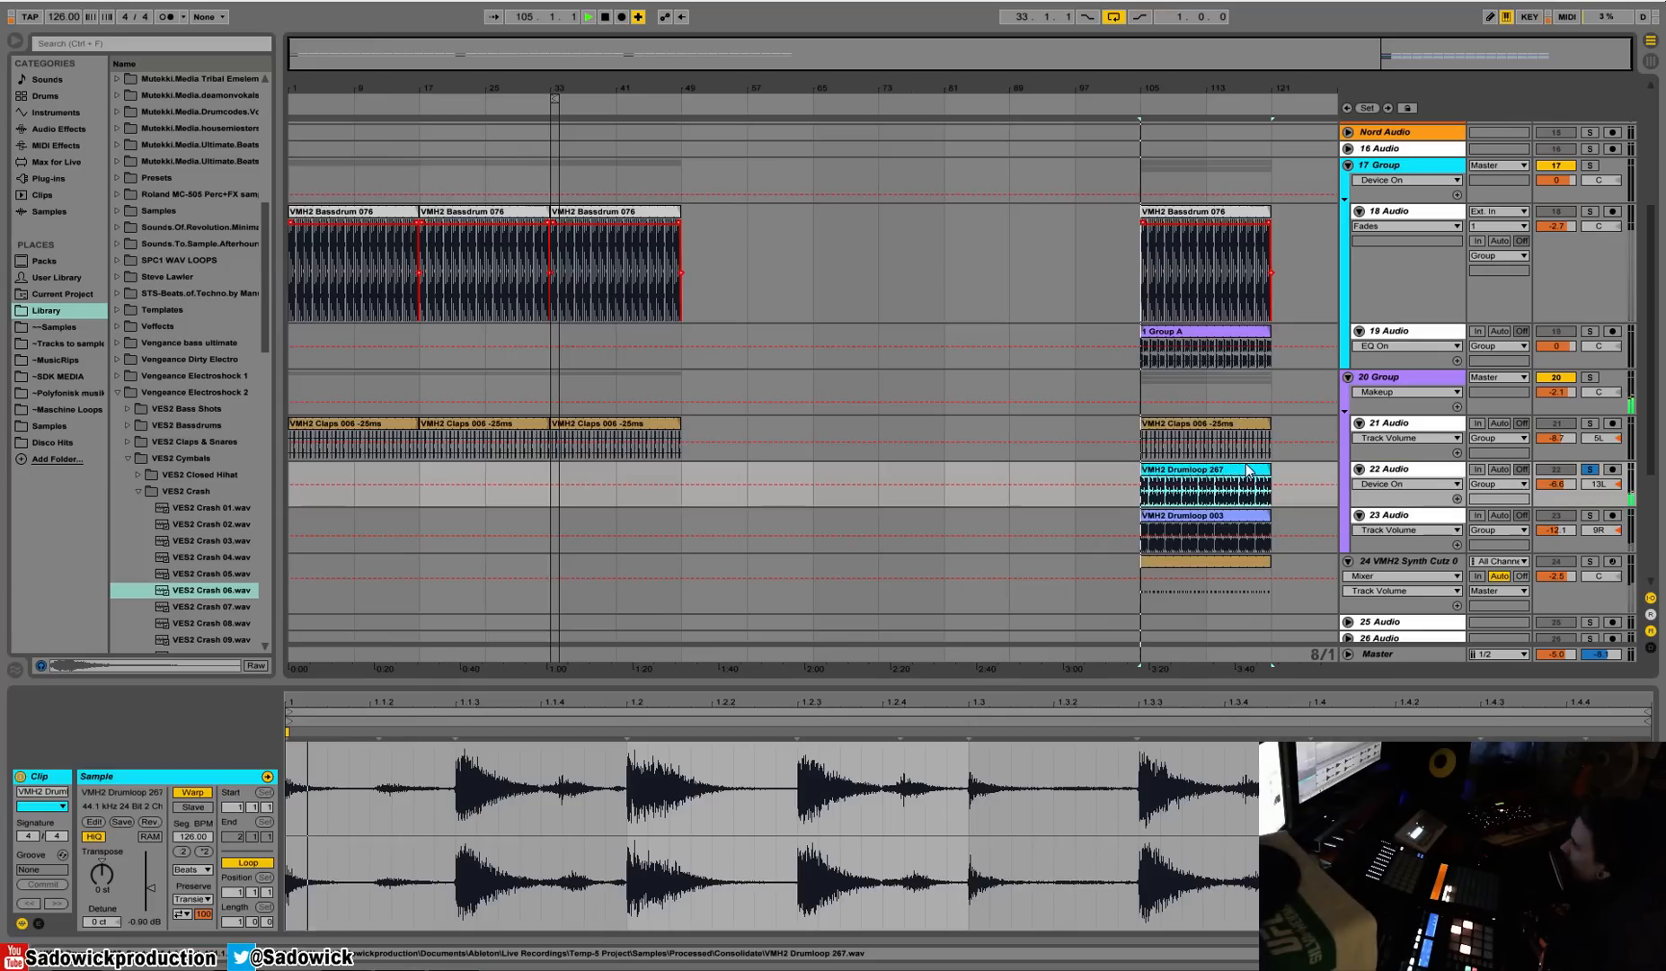
key(space)
Copy the VMH2 Drumloop 267 clip to bar 17 on track 22 and duplicate it once to reach bar 49.
right_click(1222, 467)
click(1250, 486)
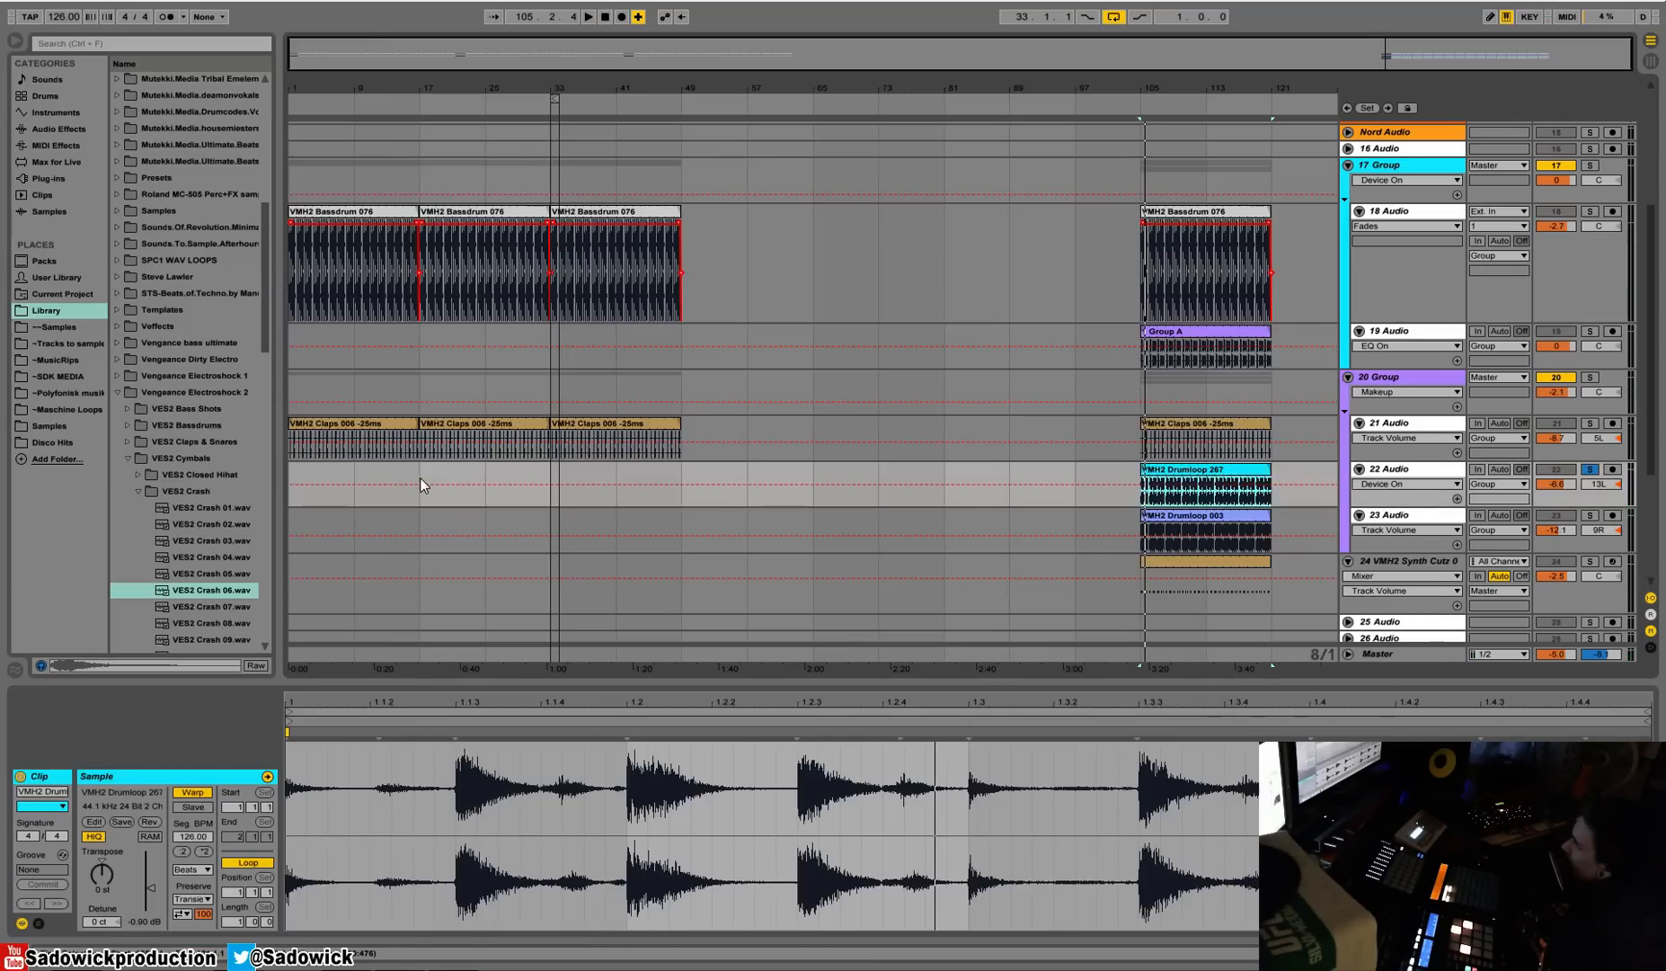
click(422, 476)
key(ctrl+v)
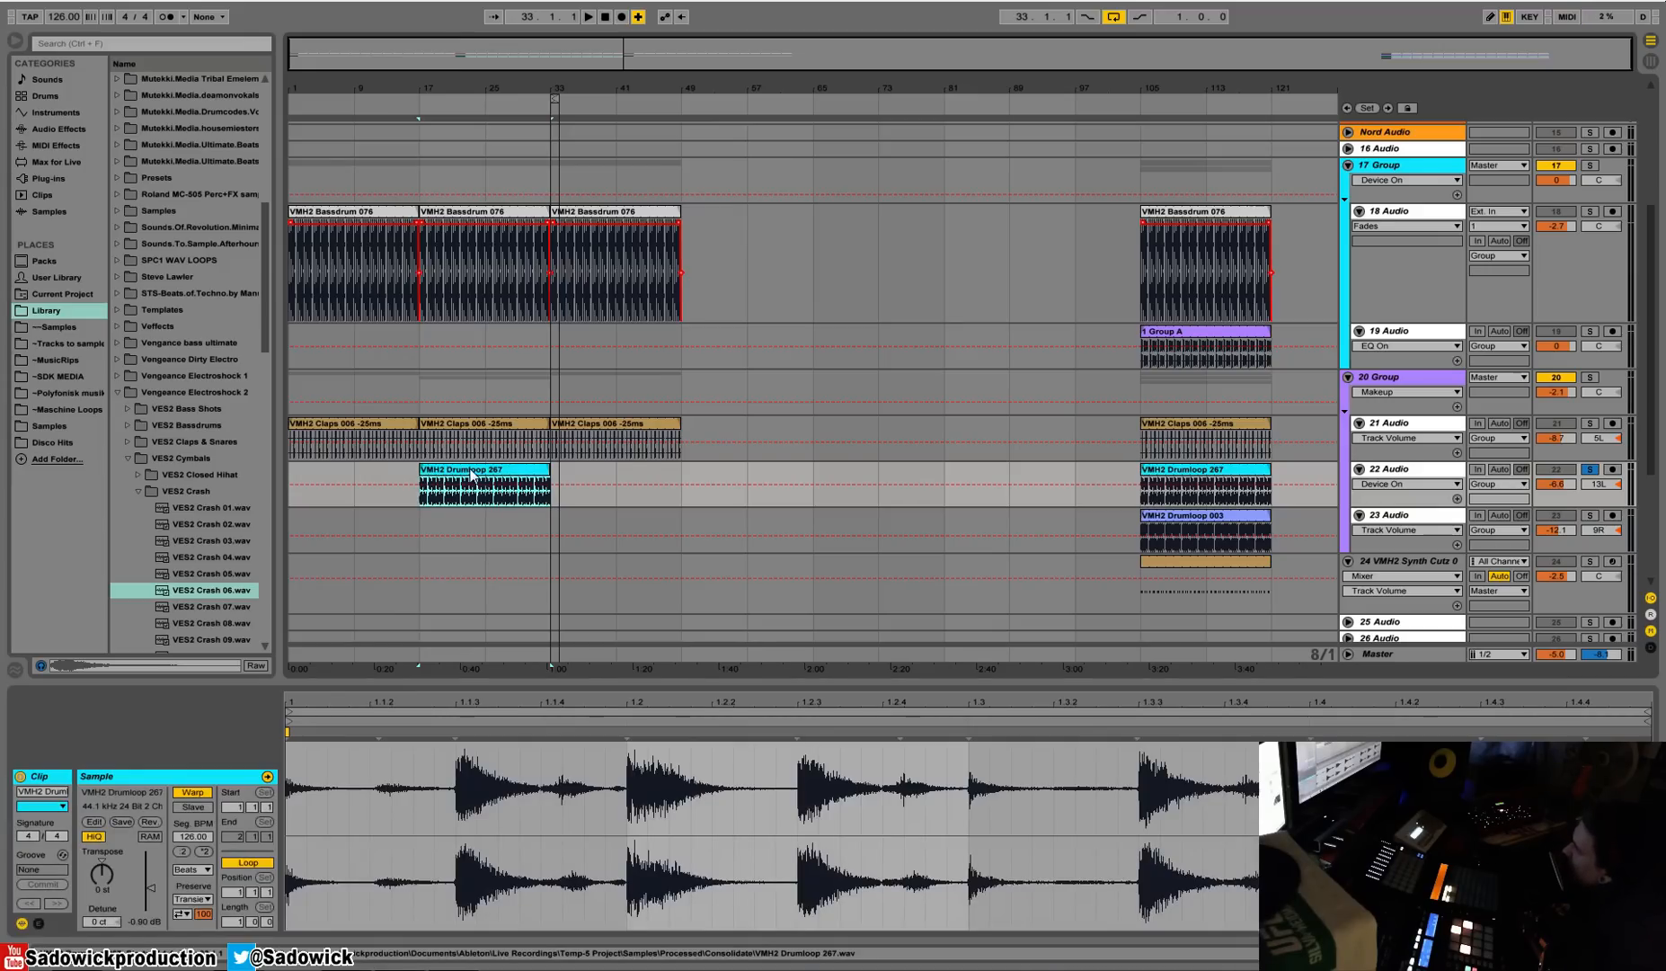
key(ctrl+d)
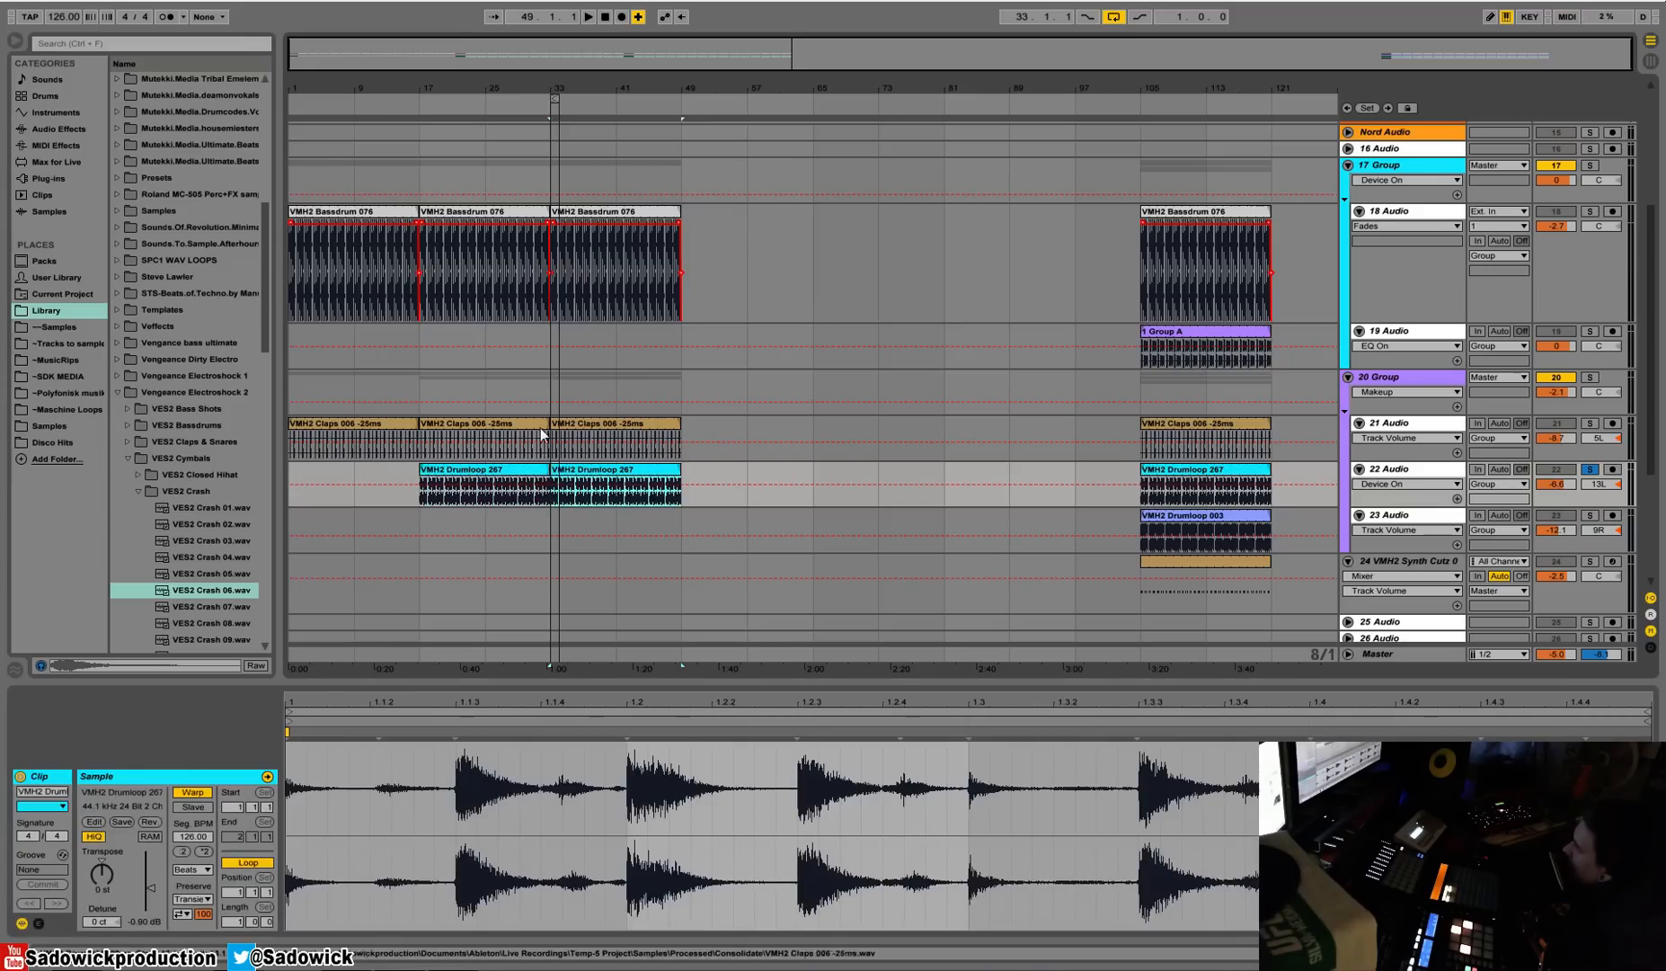
Take track 22 out of solo and listen to the arrangement from the start and around bar 17.
click(605, 18)
click(589, 18)
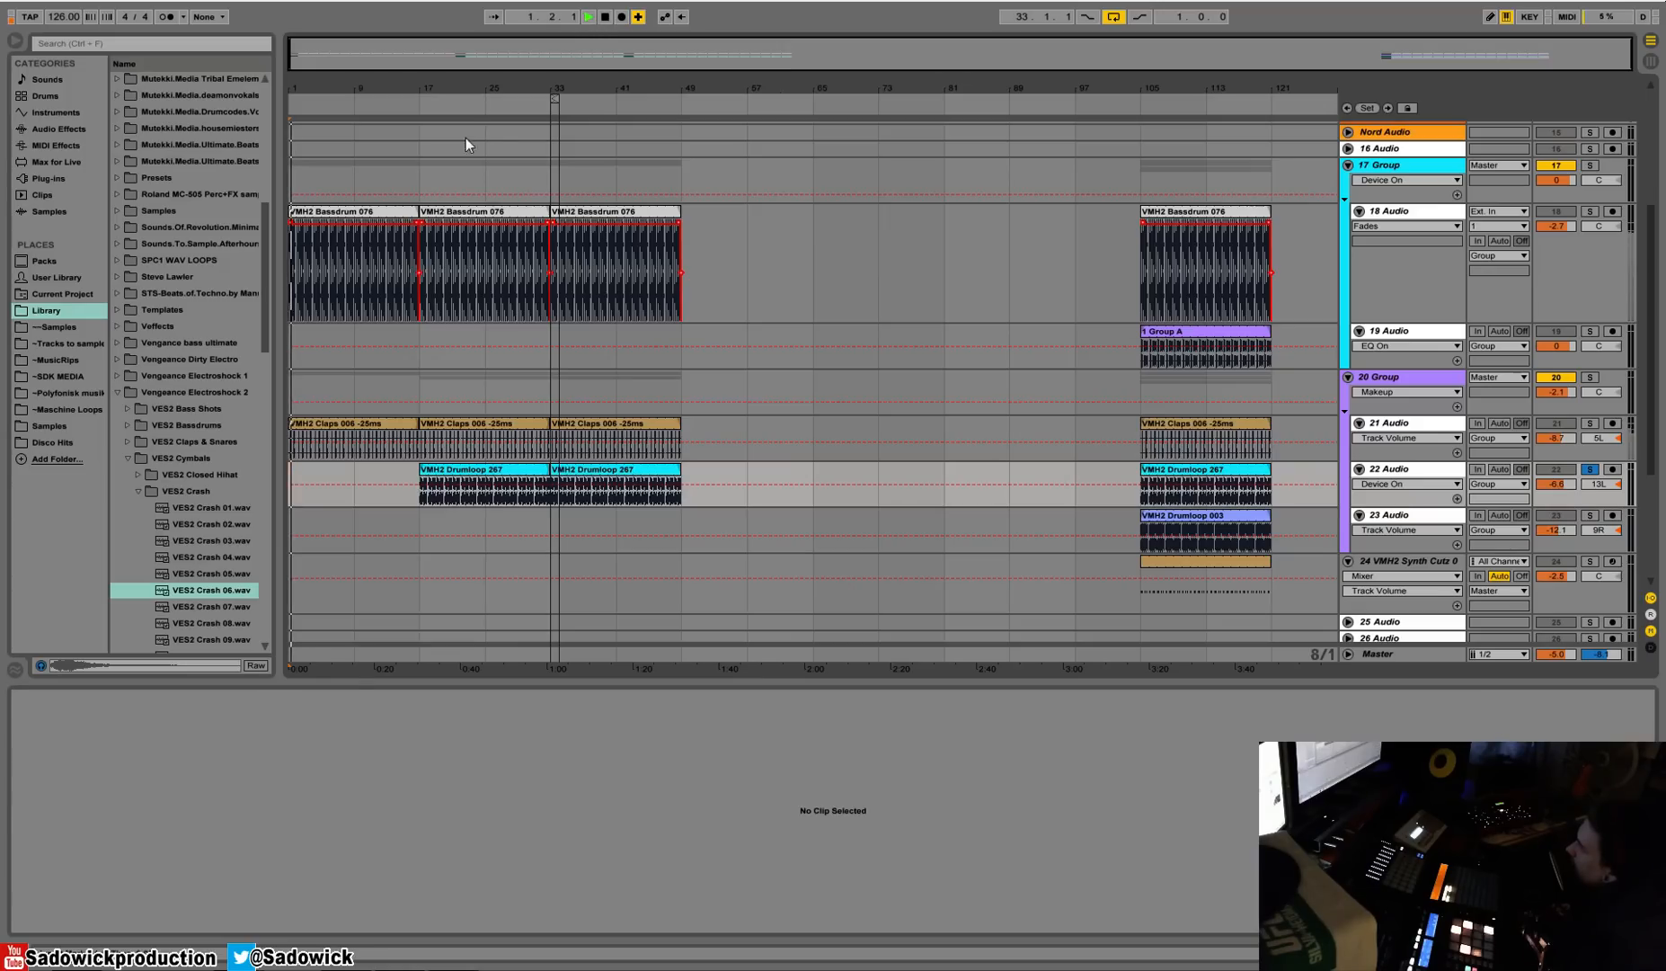
click(1590, 469)
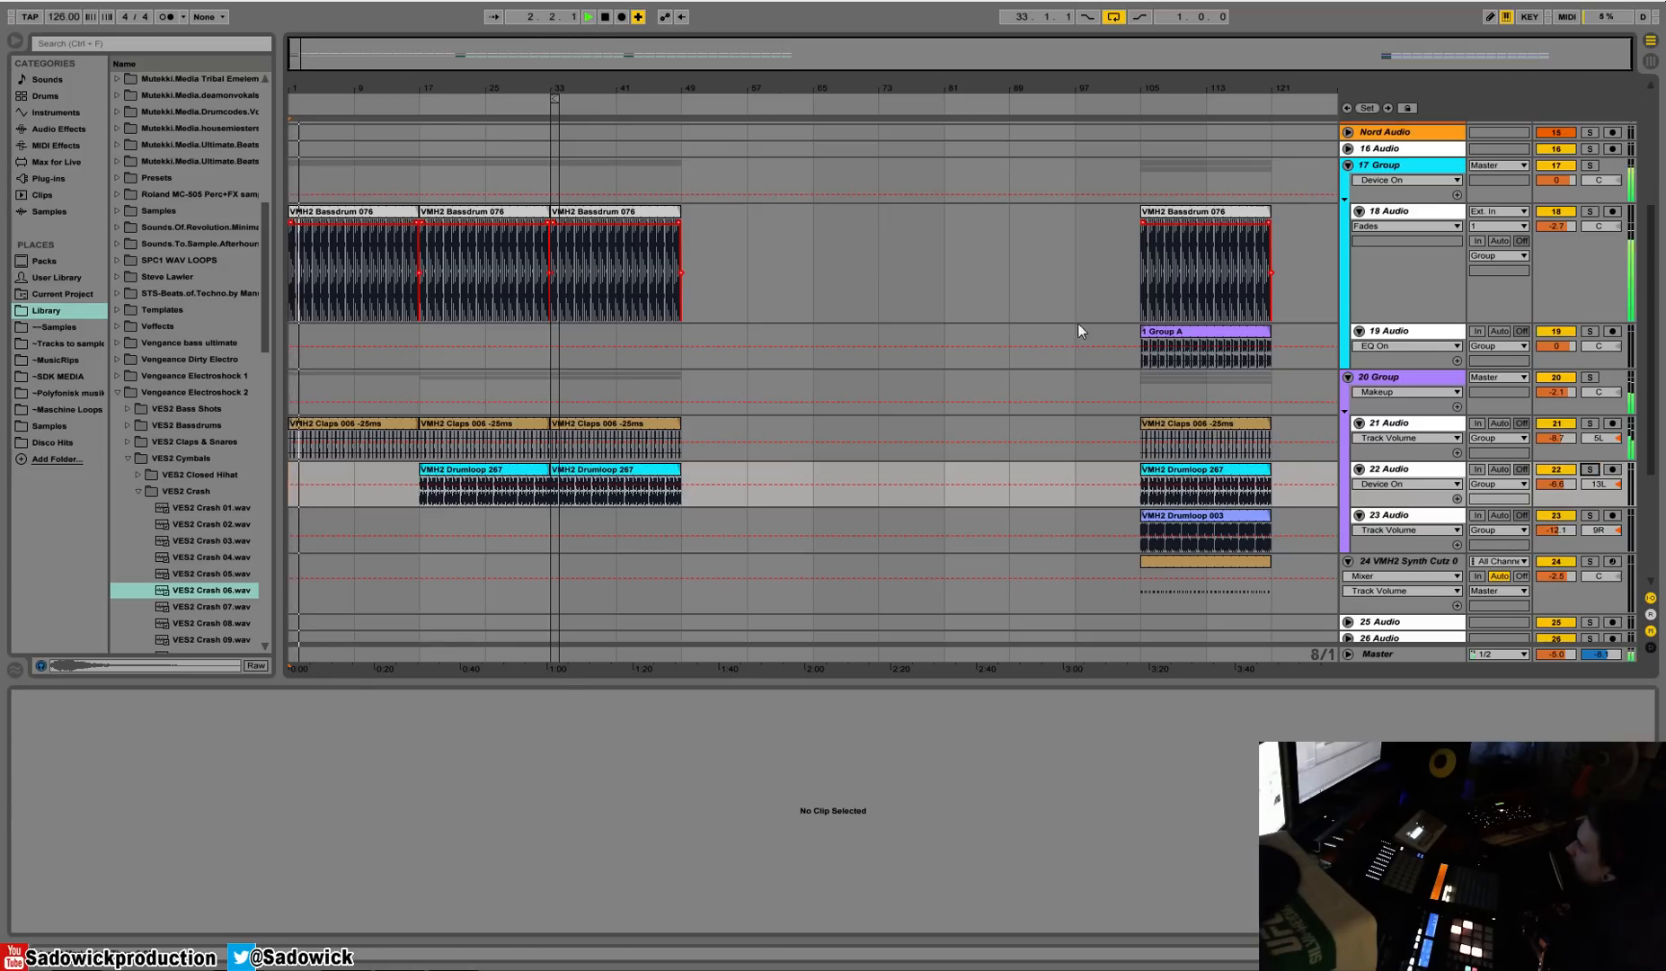
click(414, 106)
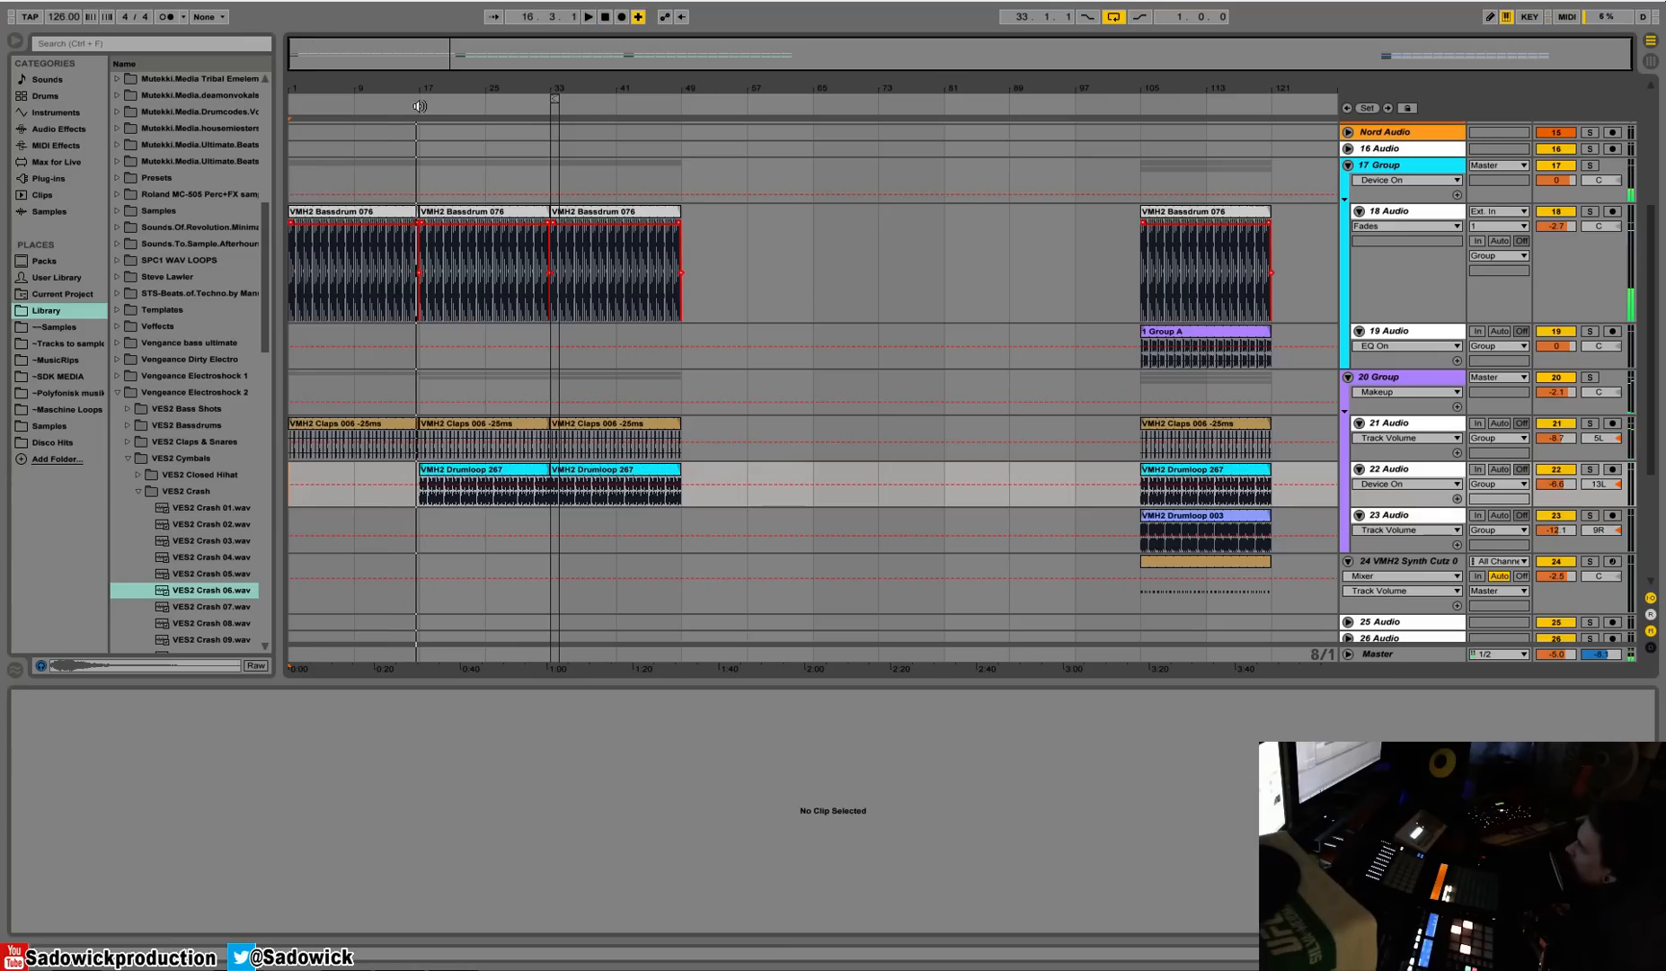
click(461, 213)
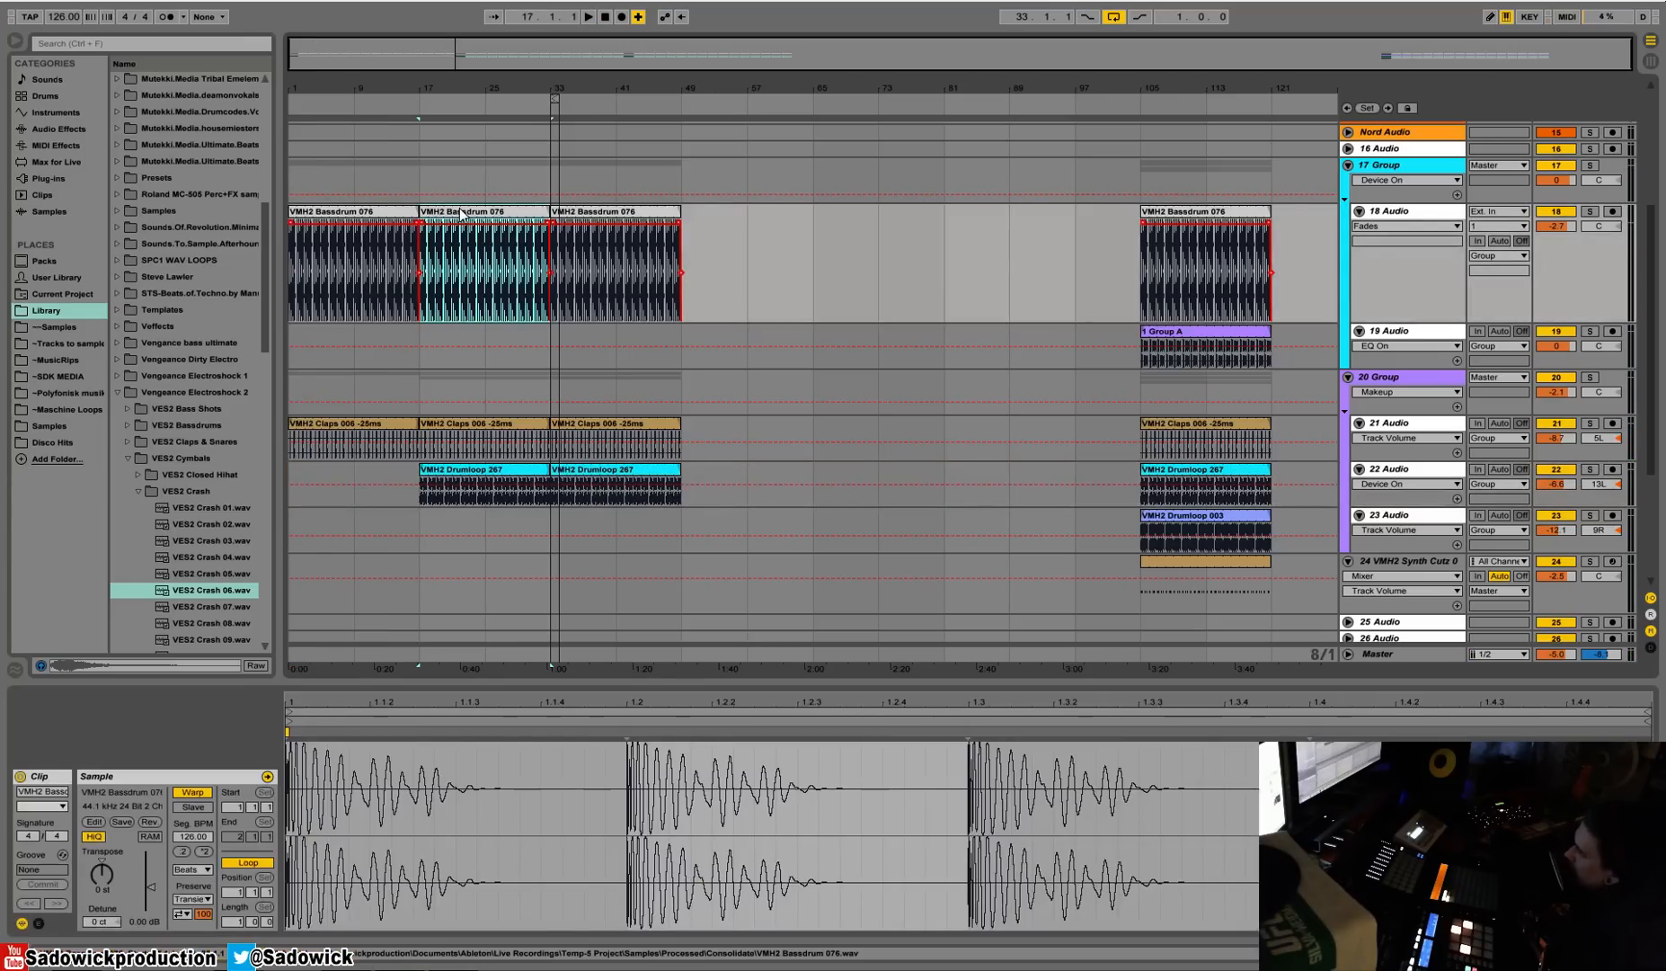
key(space)
Turn off the arrangement loop at bar 33 and stop playback.
right_click(558, 96)
right_click(554, 99)
click(568, 109)
drag(572, 86, 575, 134)
key(space)
drag(463, 342, 526, 343)
drag(567, 89, 508, 36)
Copy the 1 Group A clip from bar 105 to bar 33 on track 19.
click(1193, 332)
right_click(1193, 332)
click(1258, 353)
click(592, 336)
key(ctrl+v)
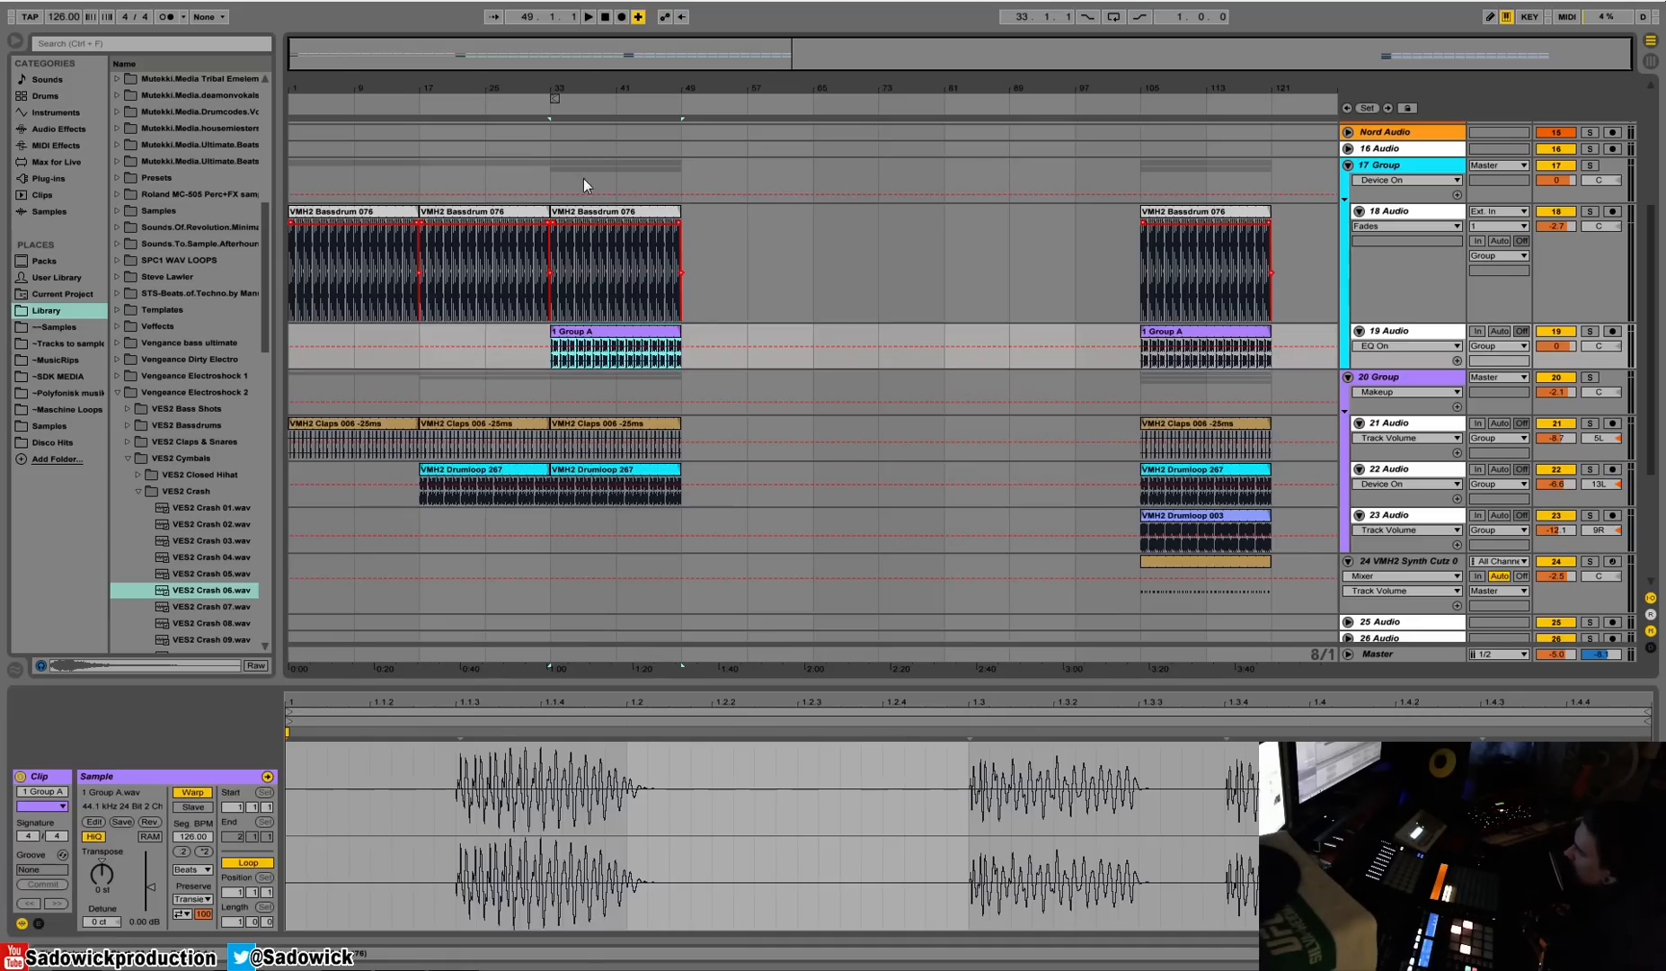
Listen to the section starting at bar 33 with the added 1 Group A clip.
click(581, 213)
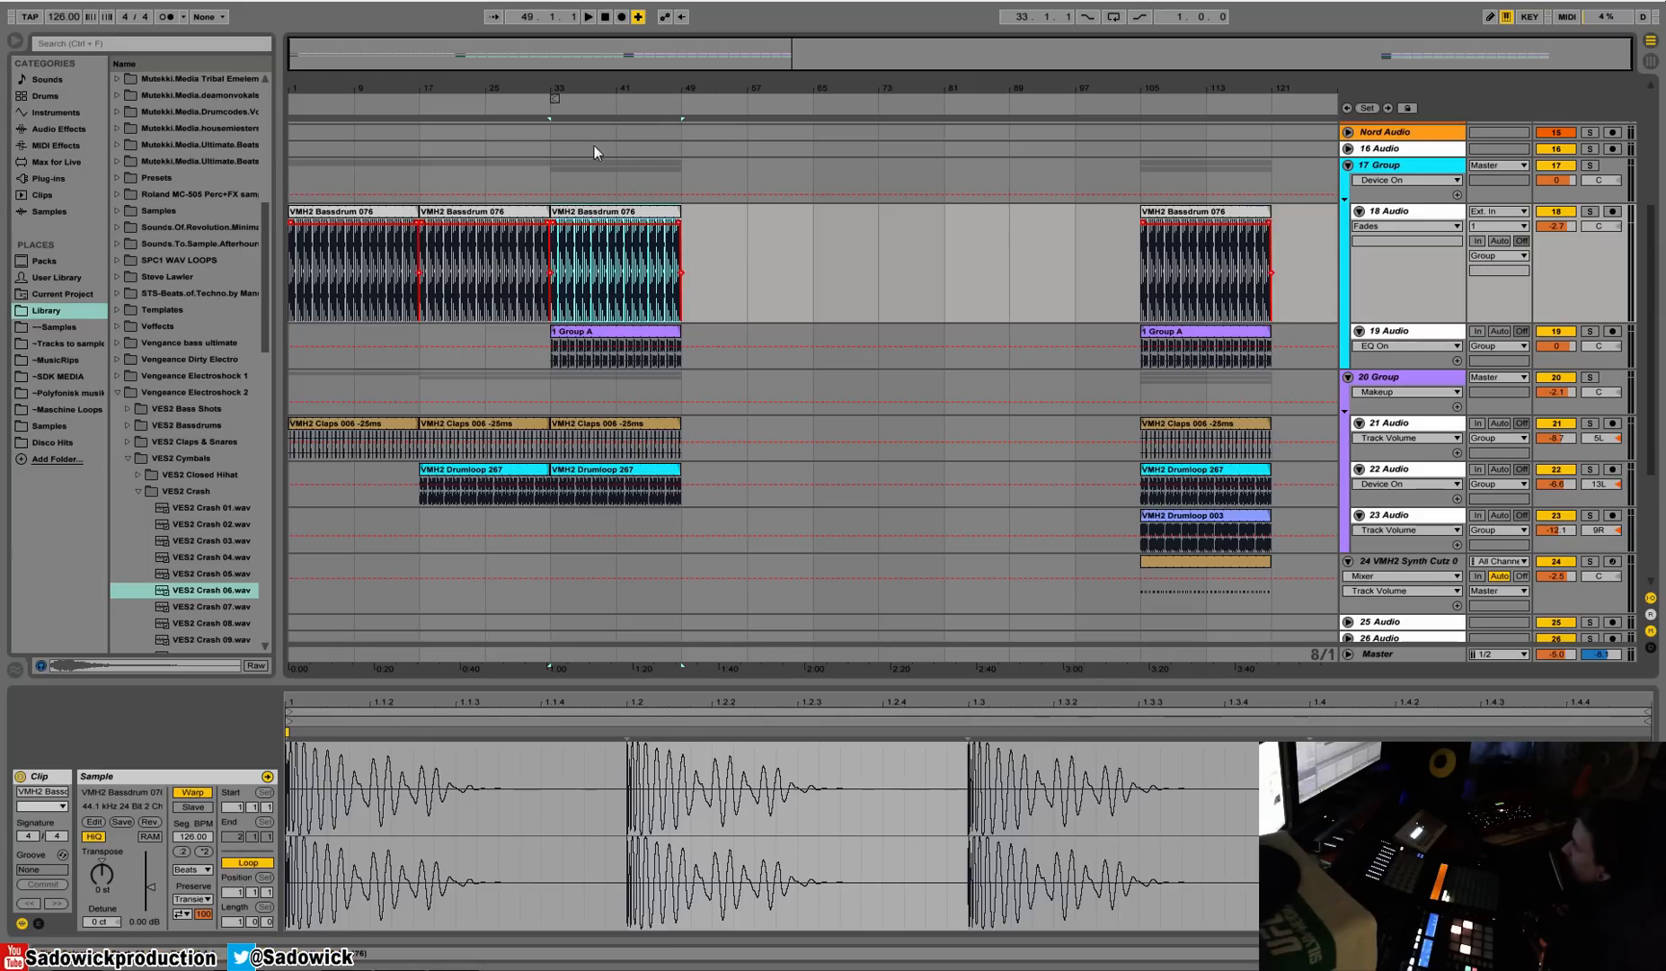
key(space)
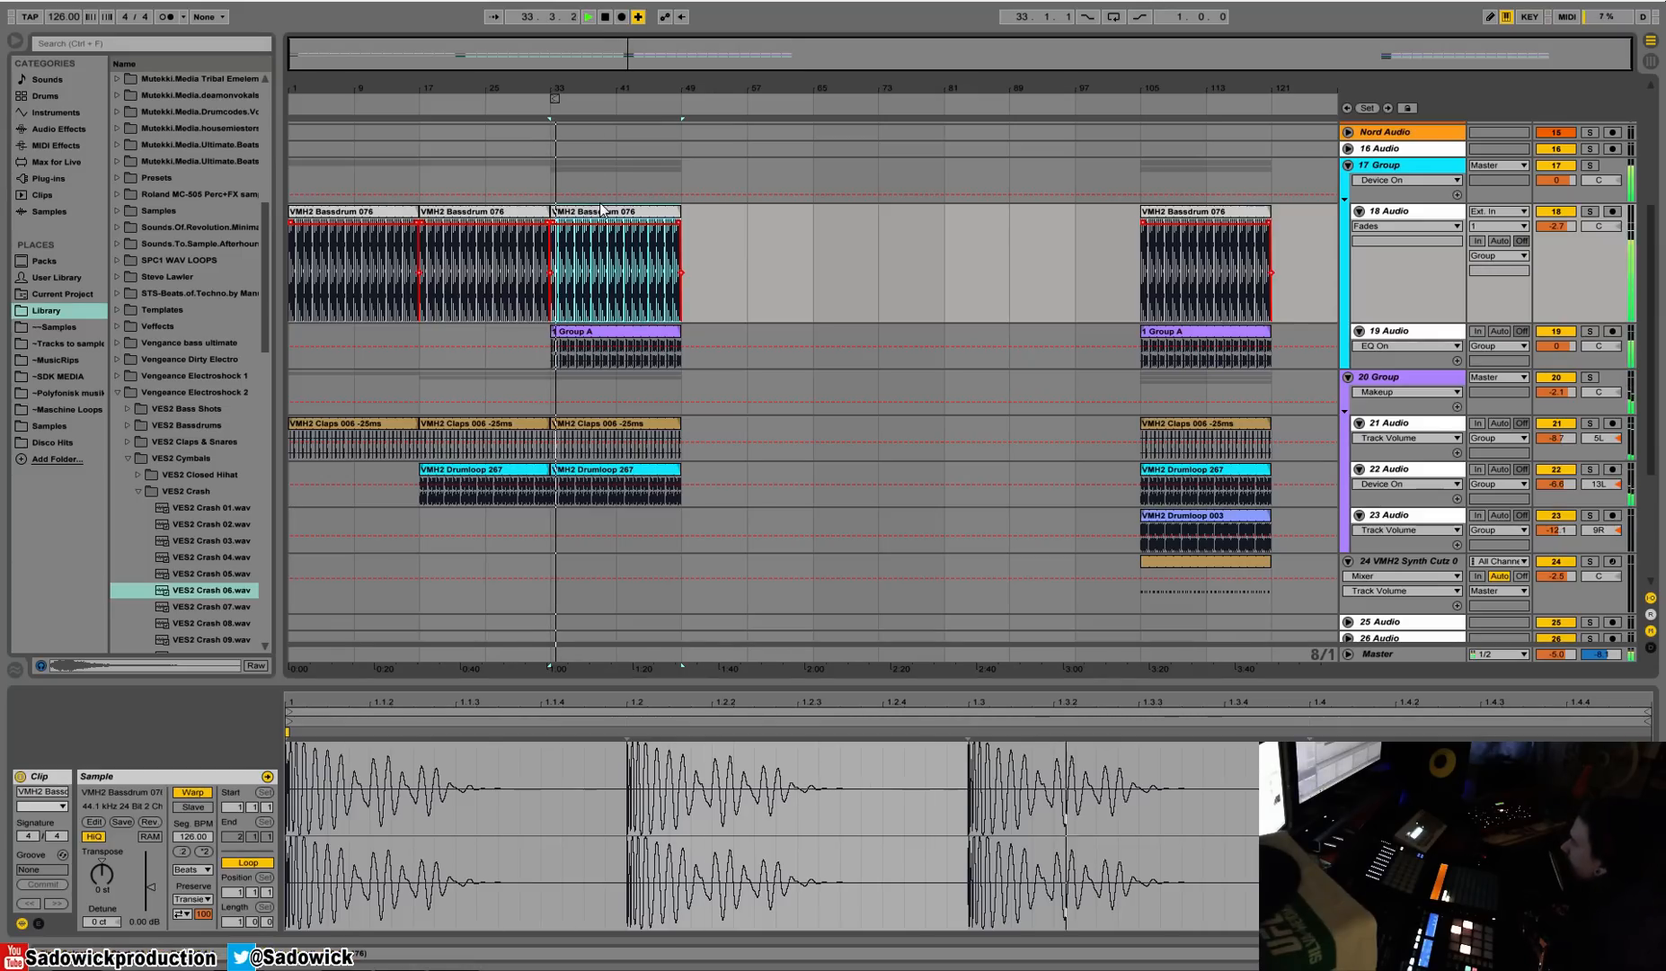
key(plus)
key(minus)
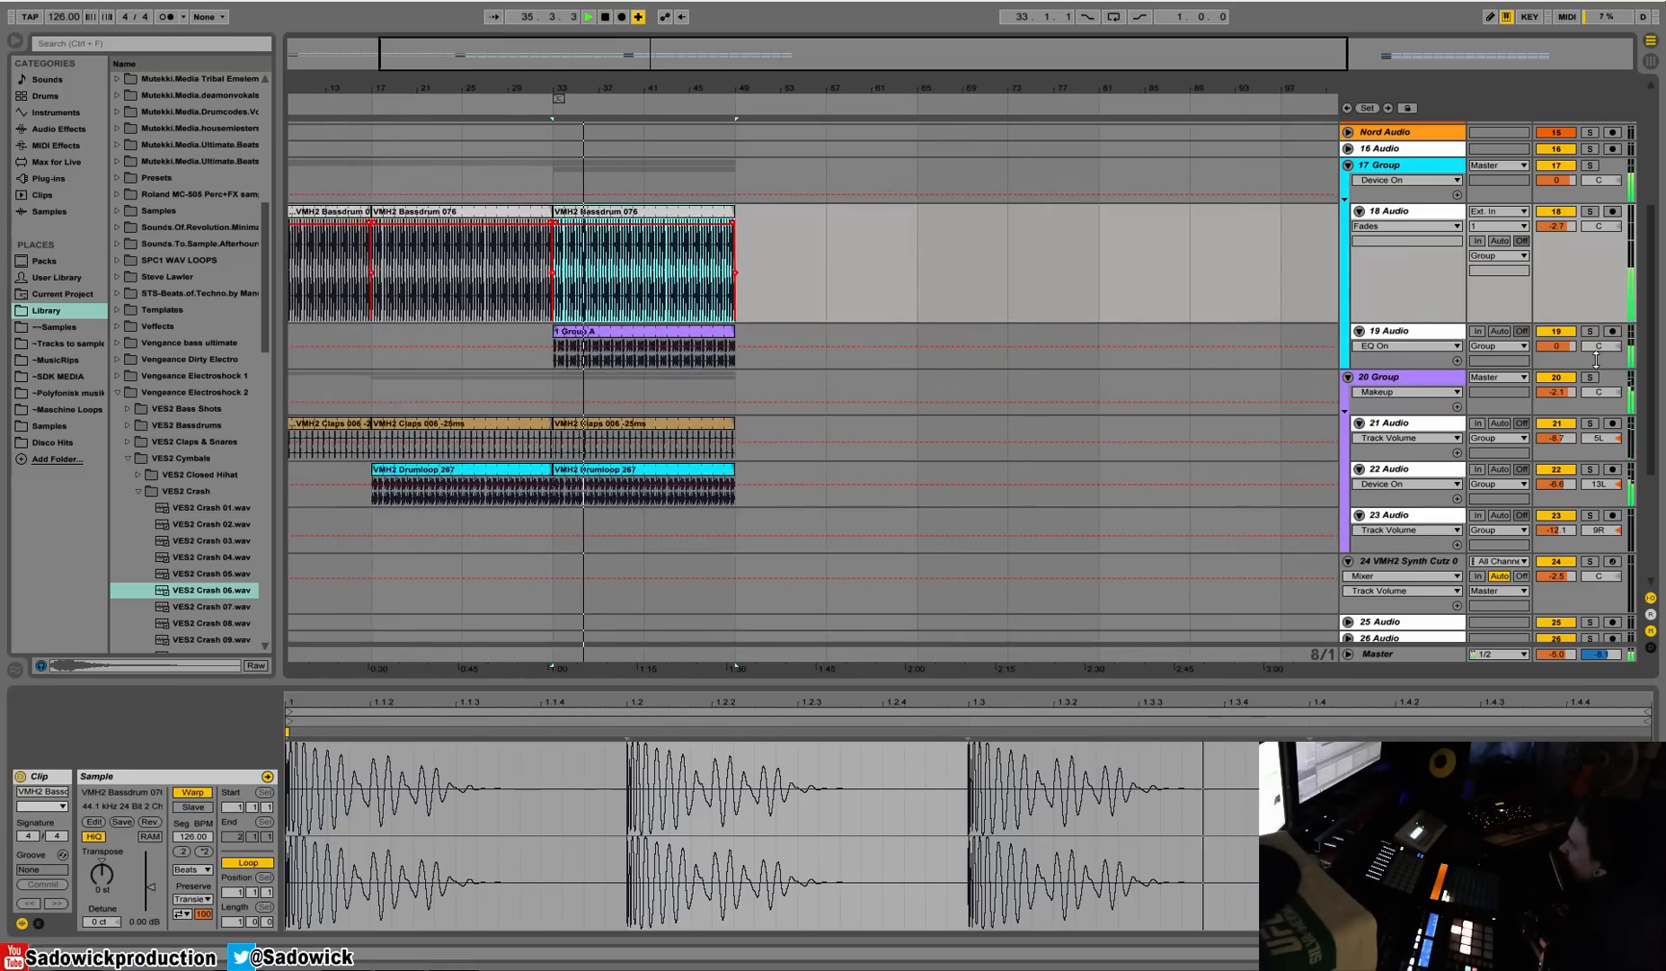
drag(415, 88, 485, 80)
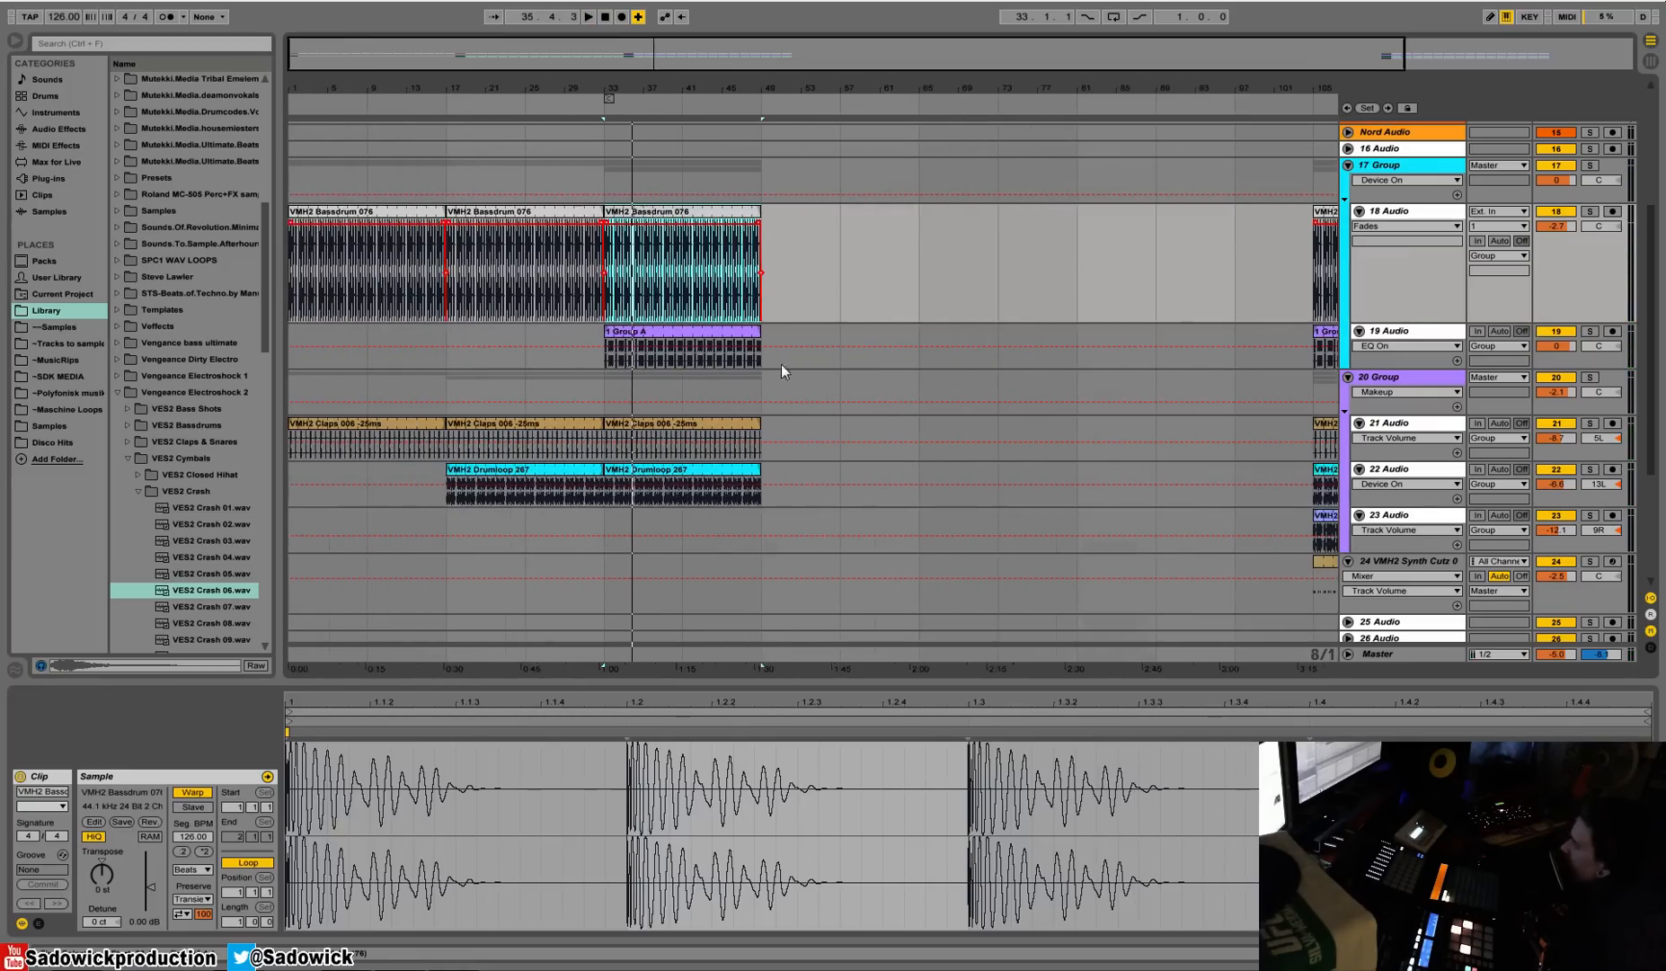
Reduce the height of track 18 and move the empty audio track 25 directly above the first group.
drag(1563, 297, 1563, 250)
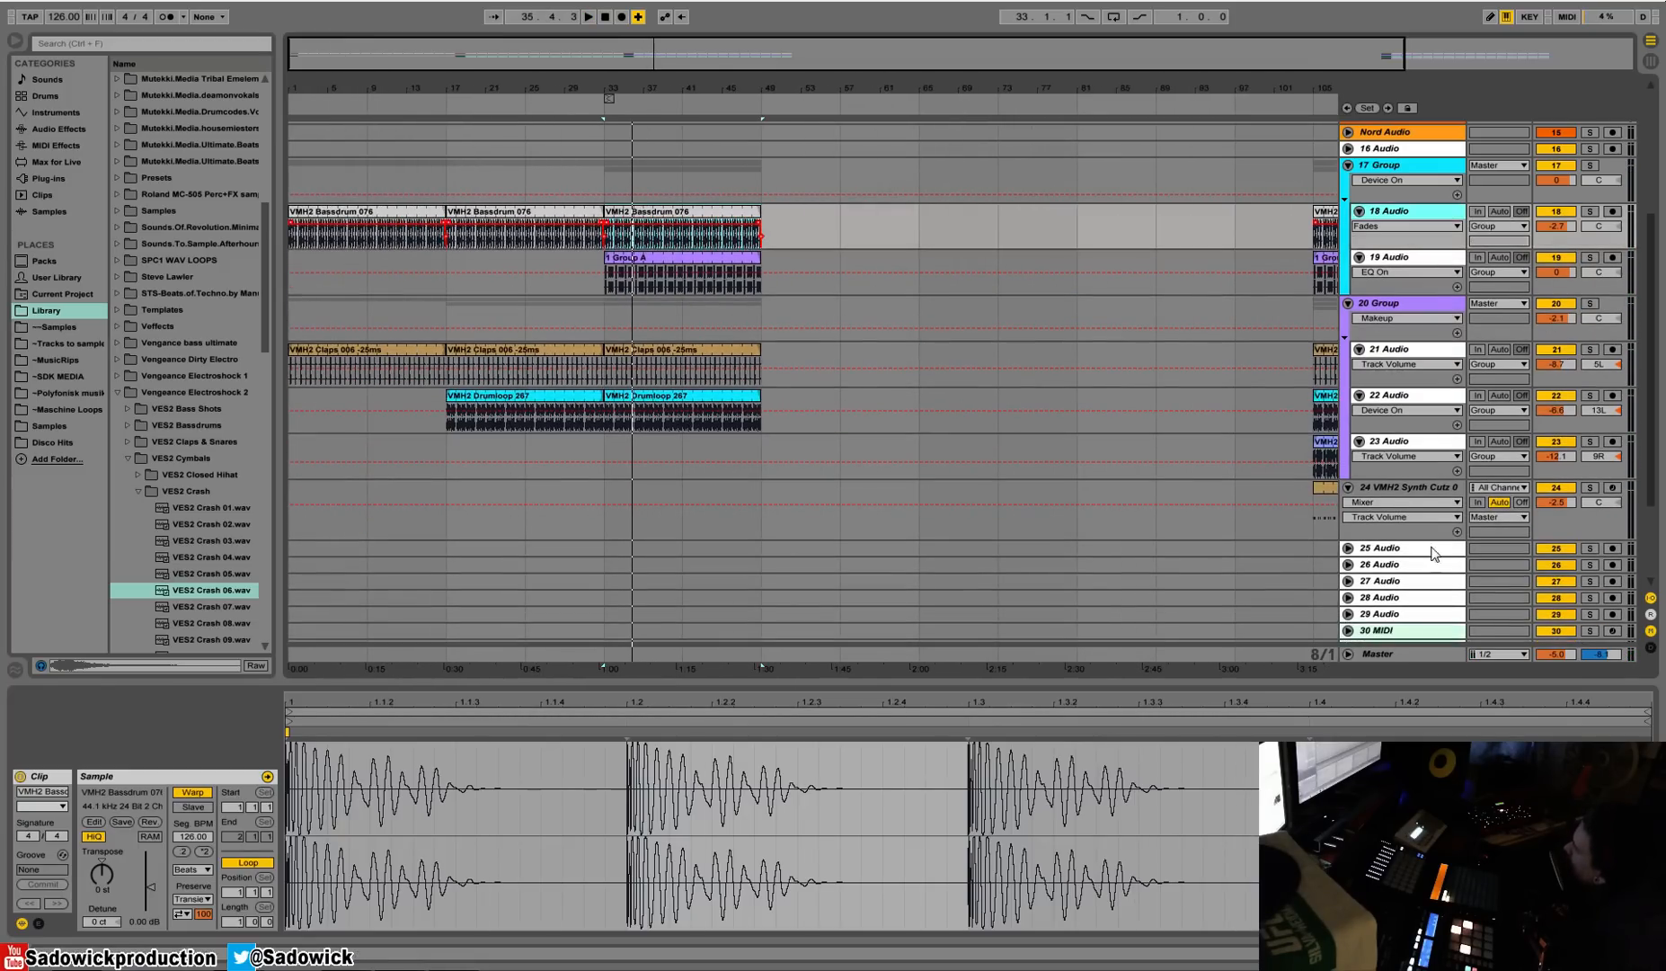
drag(1421, 550, 1408, 188)
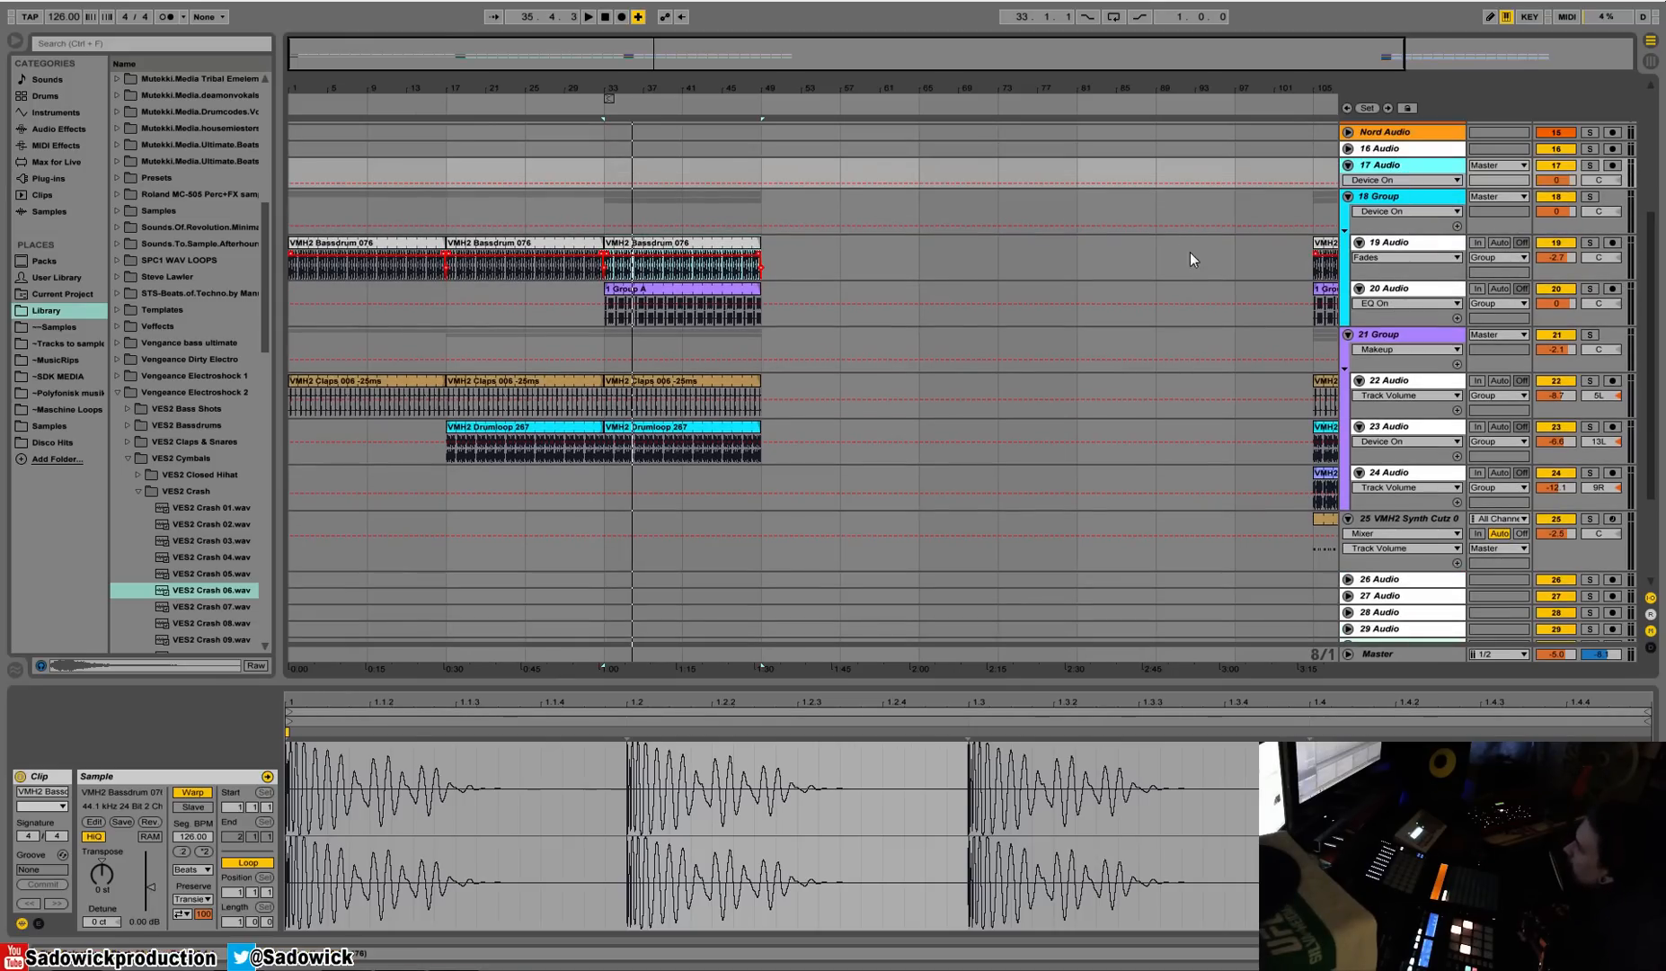
Set the arrangement's fixed grid to 2 bars, working from the empty track 17 near bar 21.
click(449, 135)
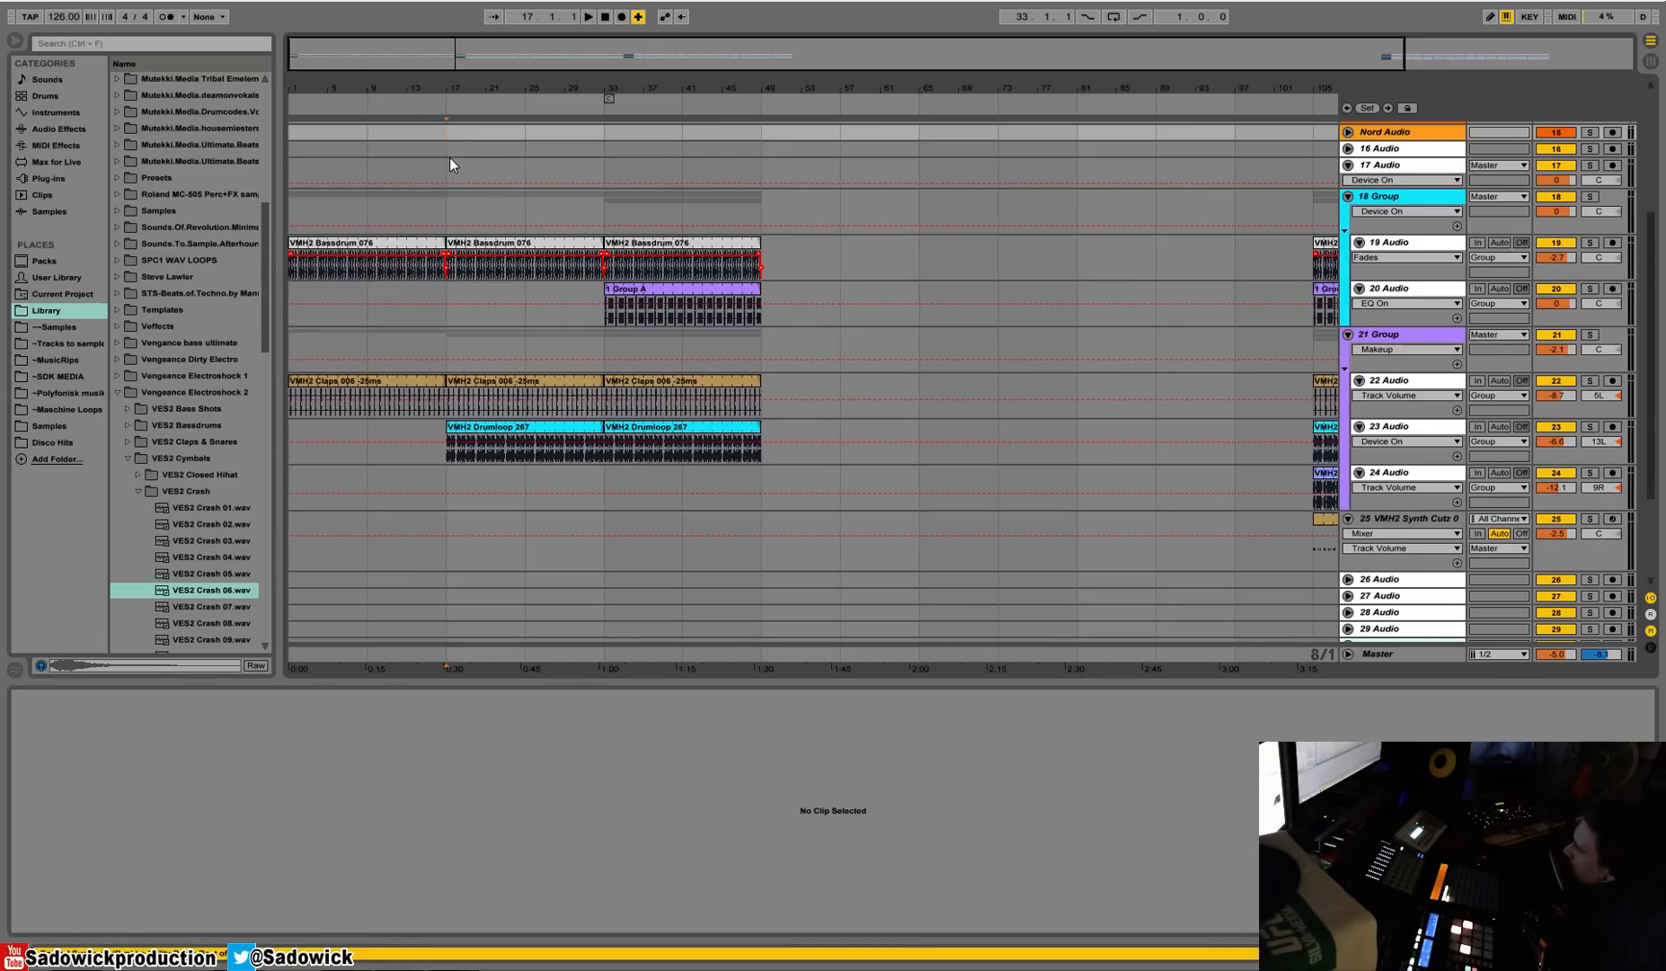
right_click(452, 173)
click(517, 241)
right_click(486, 168)
click(505, 272)
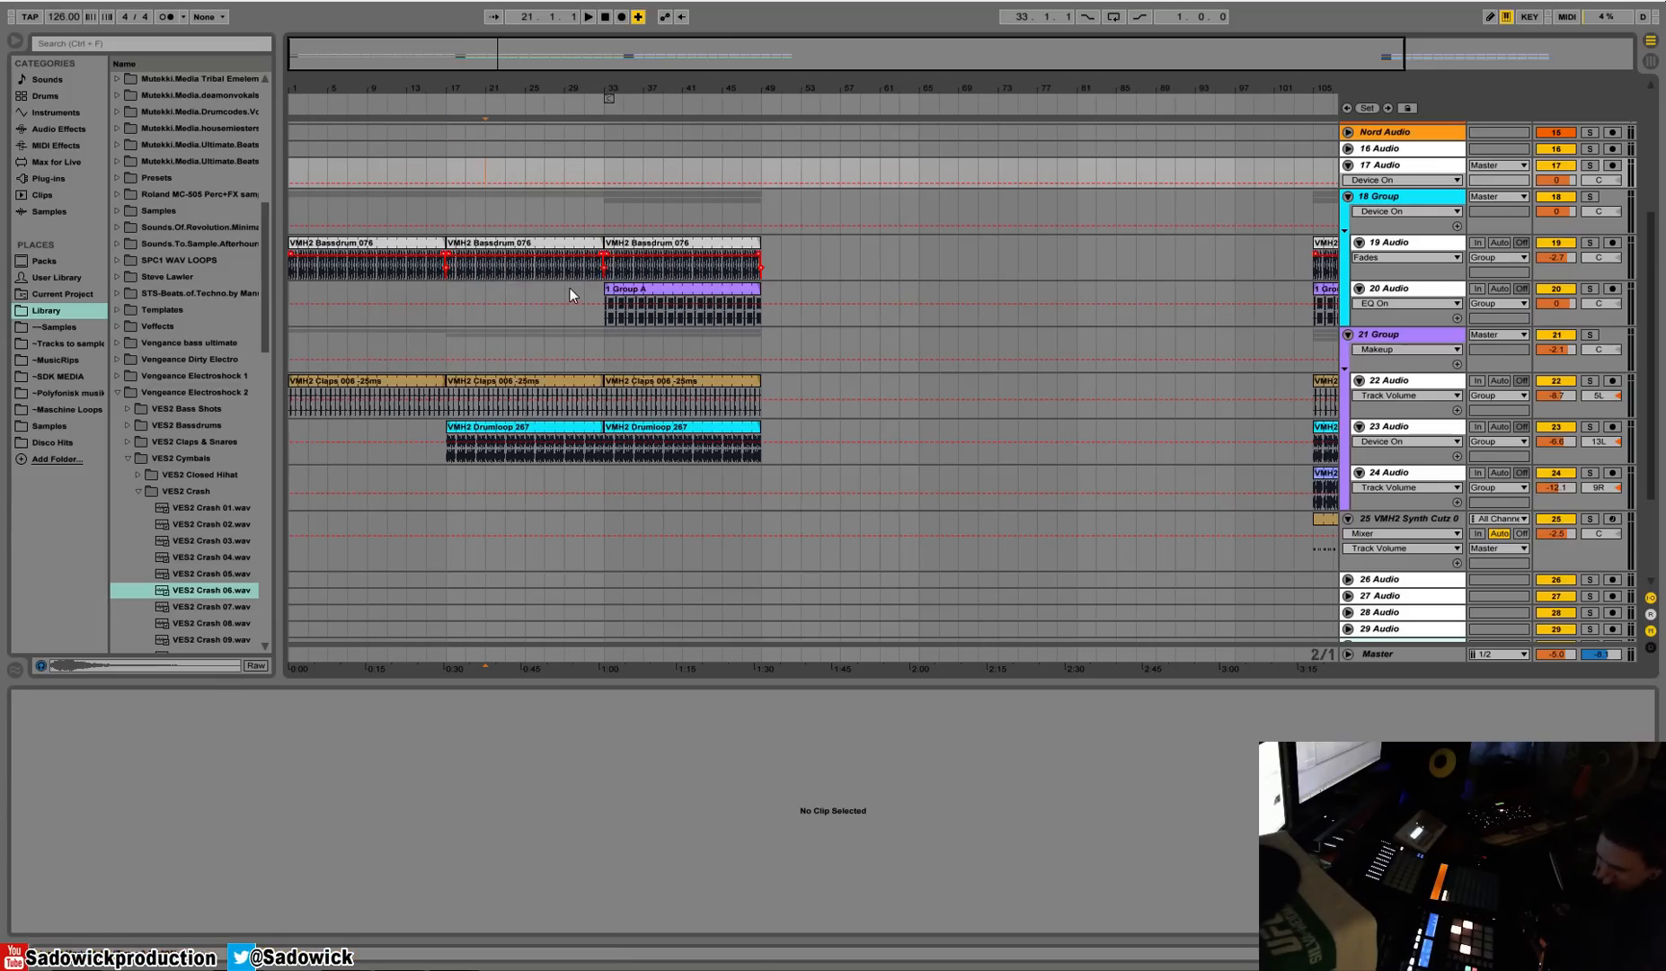
Unfold the empty audio track 17 above the first group and increase its height.
mouse_move(409, 89)
mouse_down()
mouse_move(409, 170)
mouse_move(409, 117)
mouse_move(450, 86)
mouse_move(445, 206)
mouse_up()
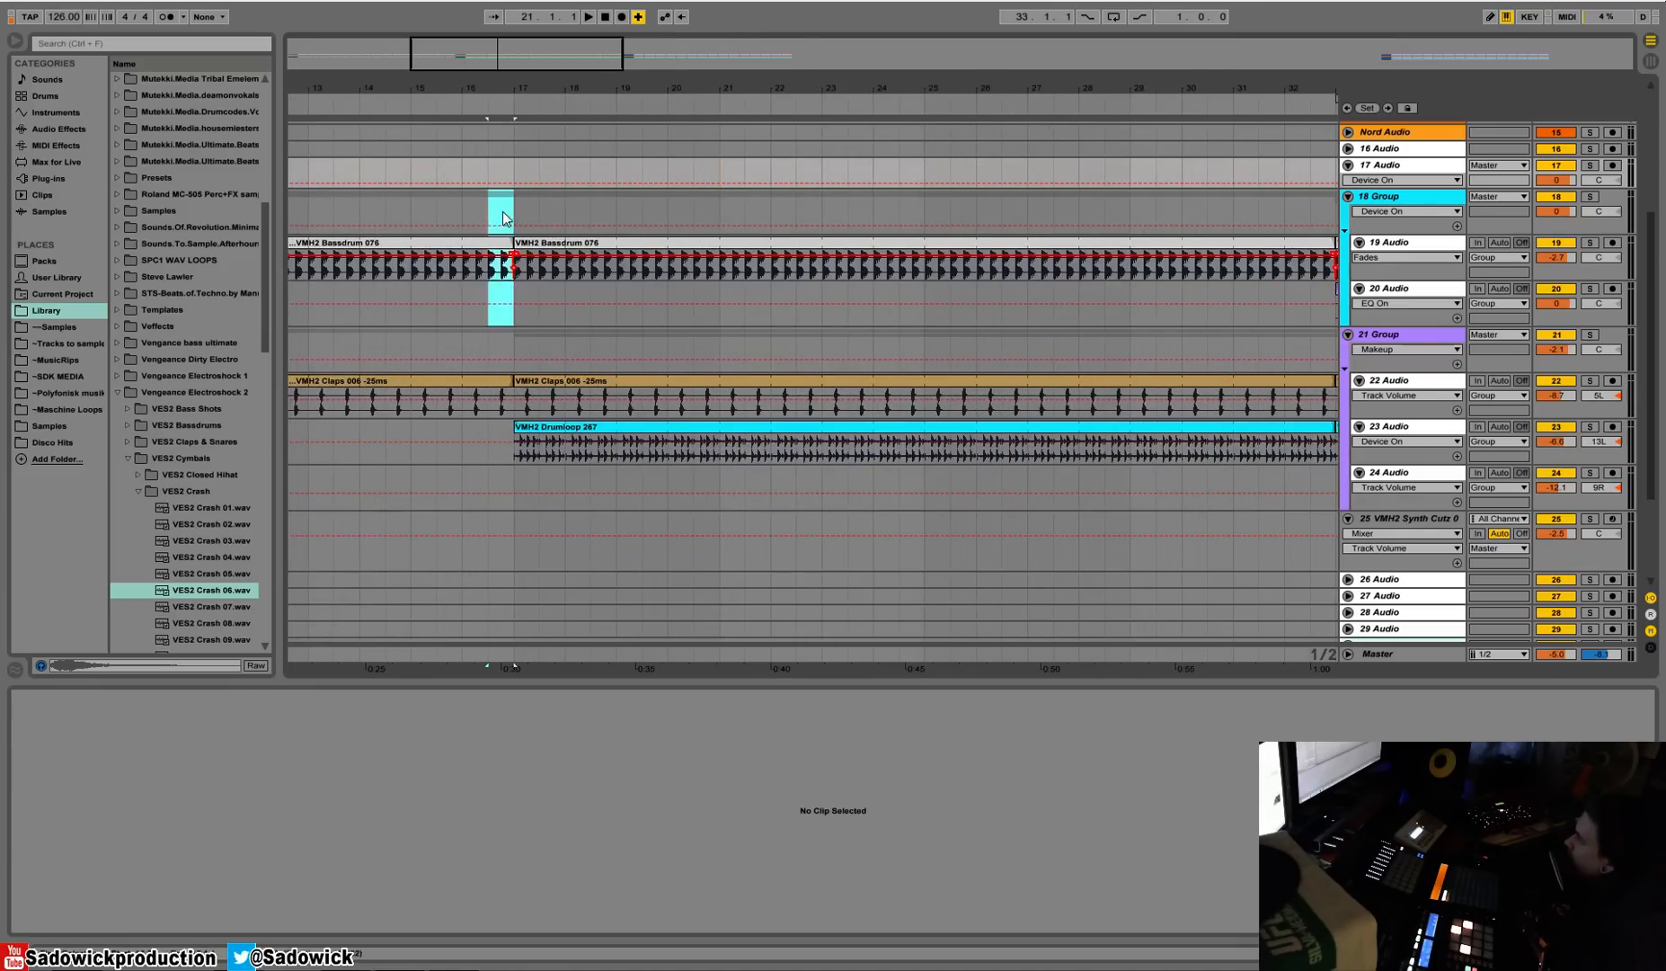
click(489, 207)
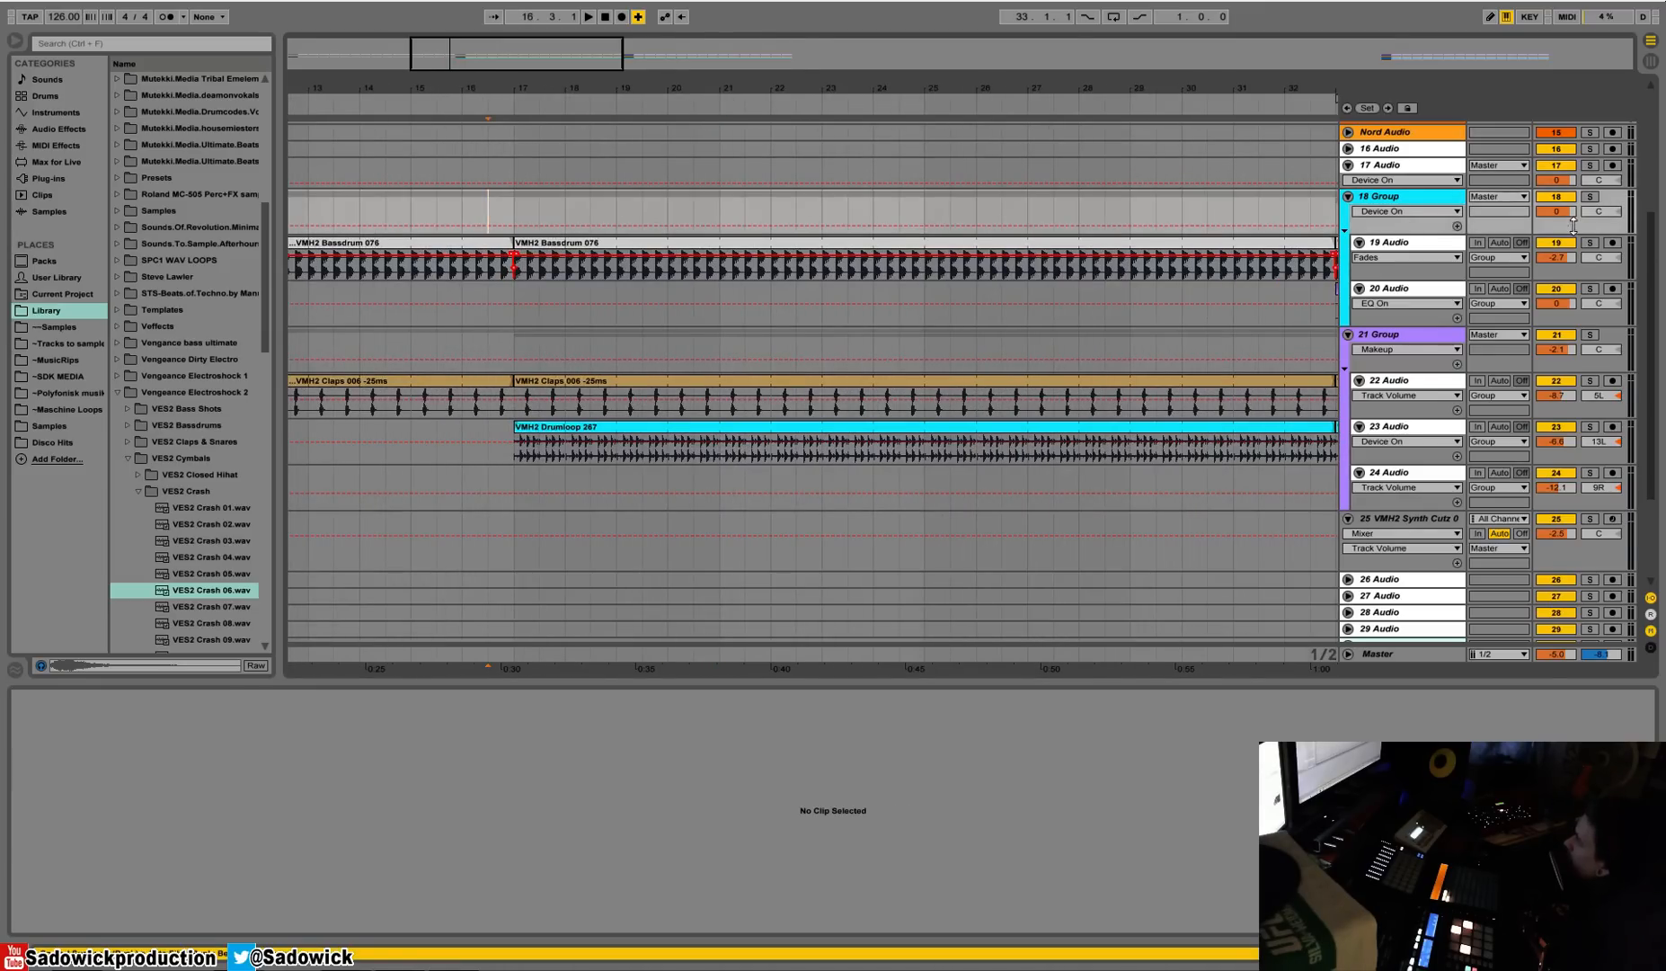
drag(1572, 219, 1577, 216)
click(1370, 167)
drag(1377, 187, 1384, 229)
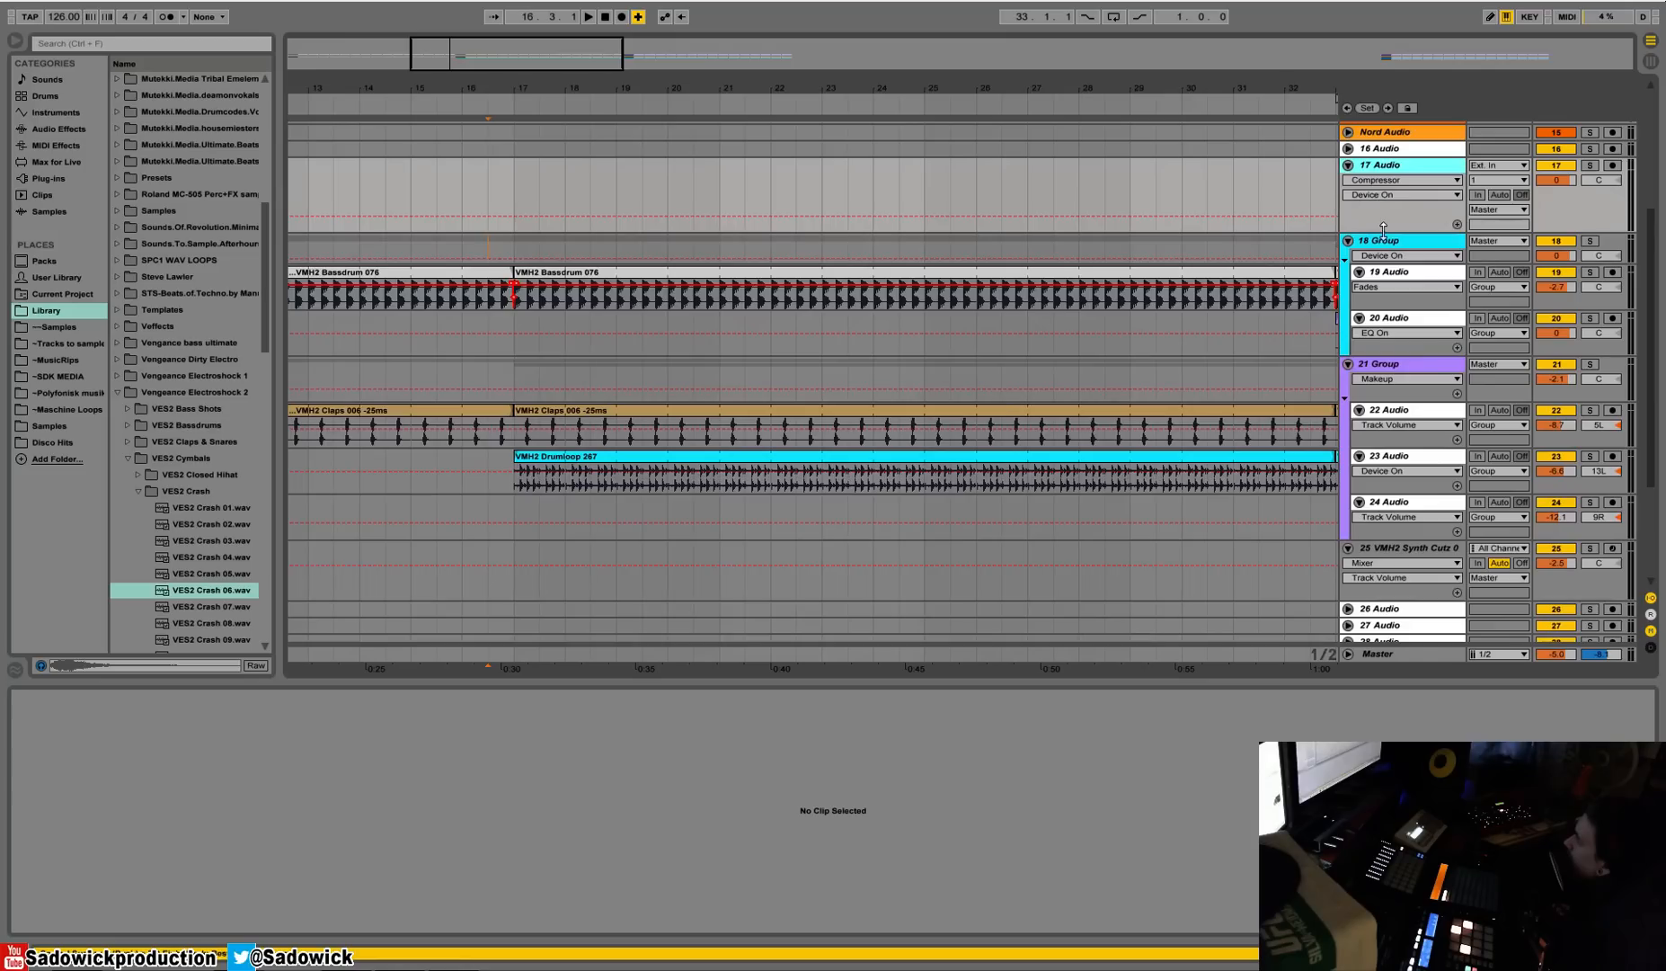
Place VES2 Crash 06.wav on track 17 at bar 33, set the track volume to -10.6 dB and listen to the crash.
click(203, 607)
scroll(191, 543, down, 3)
mouse_move(206, 544)
mouse_down()
mouse_move(177, 542)
mouse_move(497, 329)
mouse_move(558, 169)
mouse_move(509, 196)
mouse_up()
drag(519, 97, 519, 27)
drag(424, 166, 554, 187)
drag(555, 96, 555, 90)
key(space)
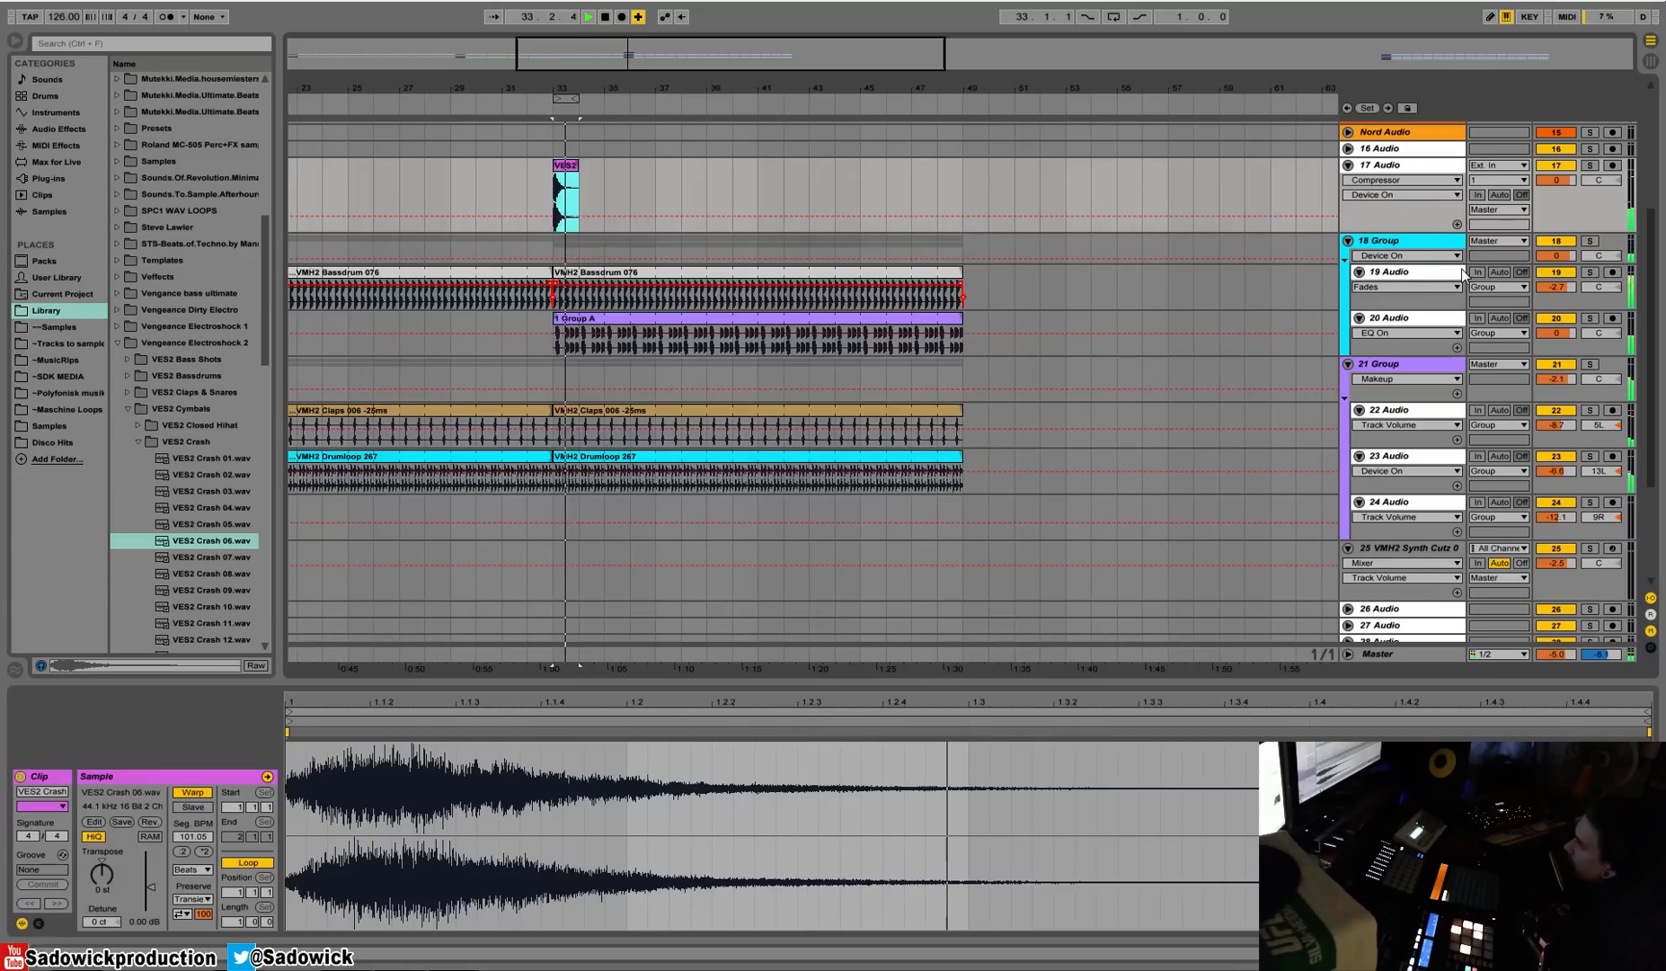
drag(1564, 182, 1564, 216)
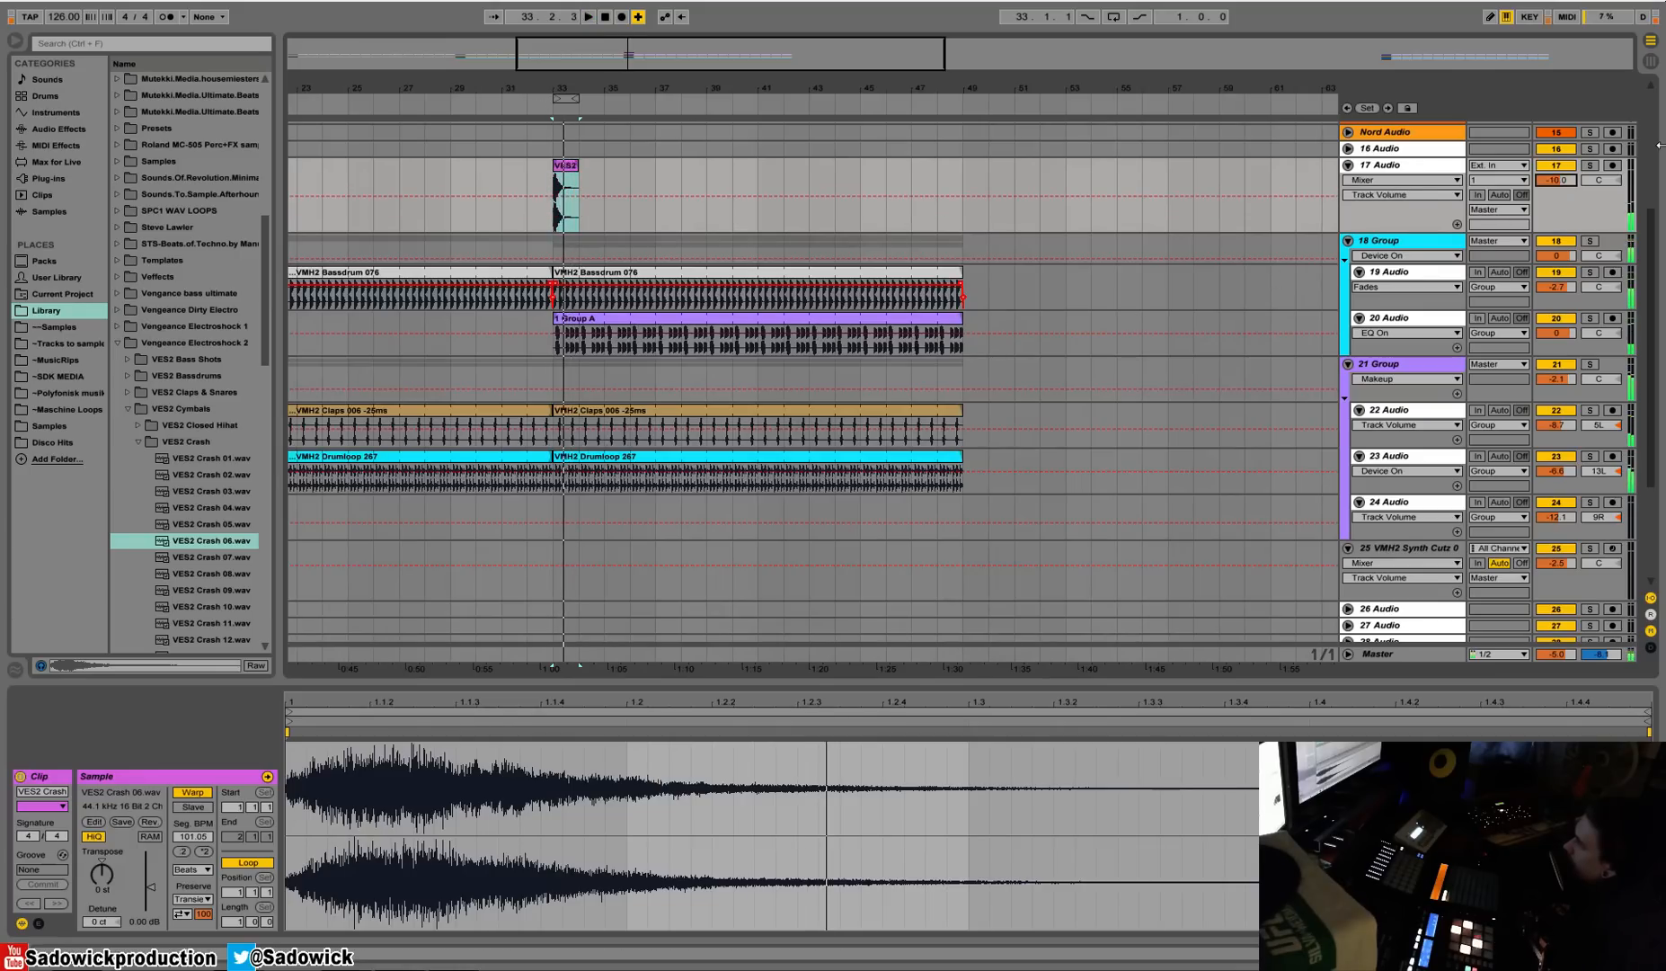
click(538, 107)
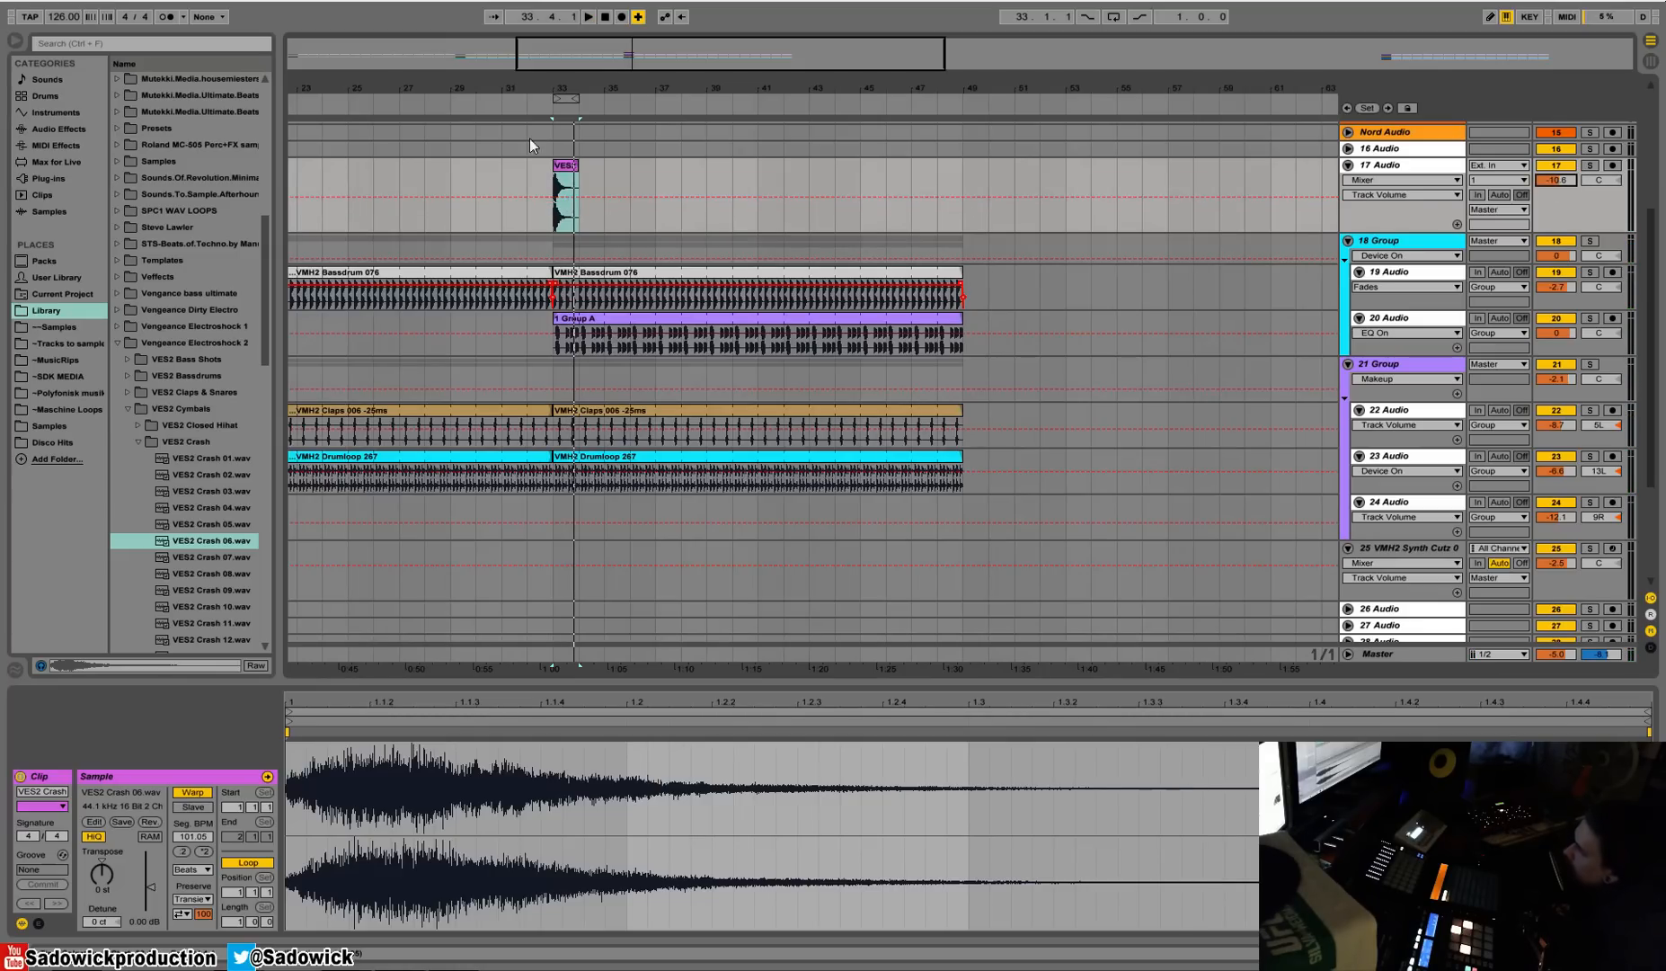
Shorten the second VMH2 Bassdrum 076 clip on track 19 to end at bar 32 and listen to the transition.
drag(542, 82, 782, 147)
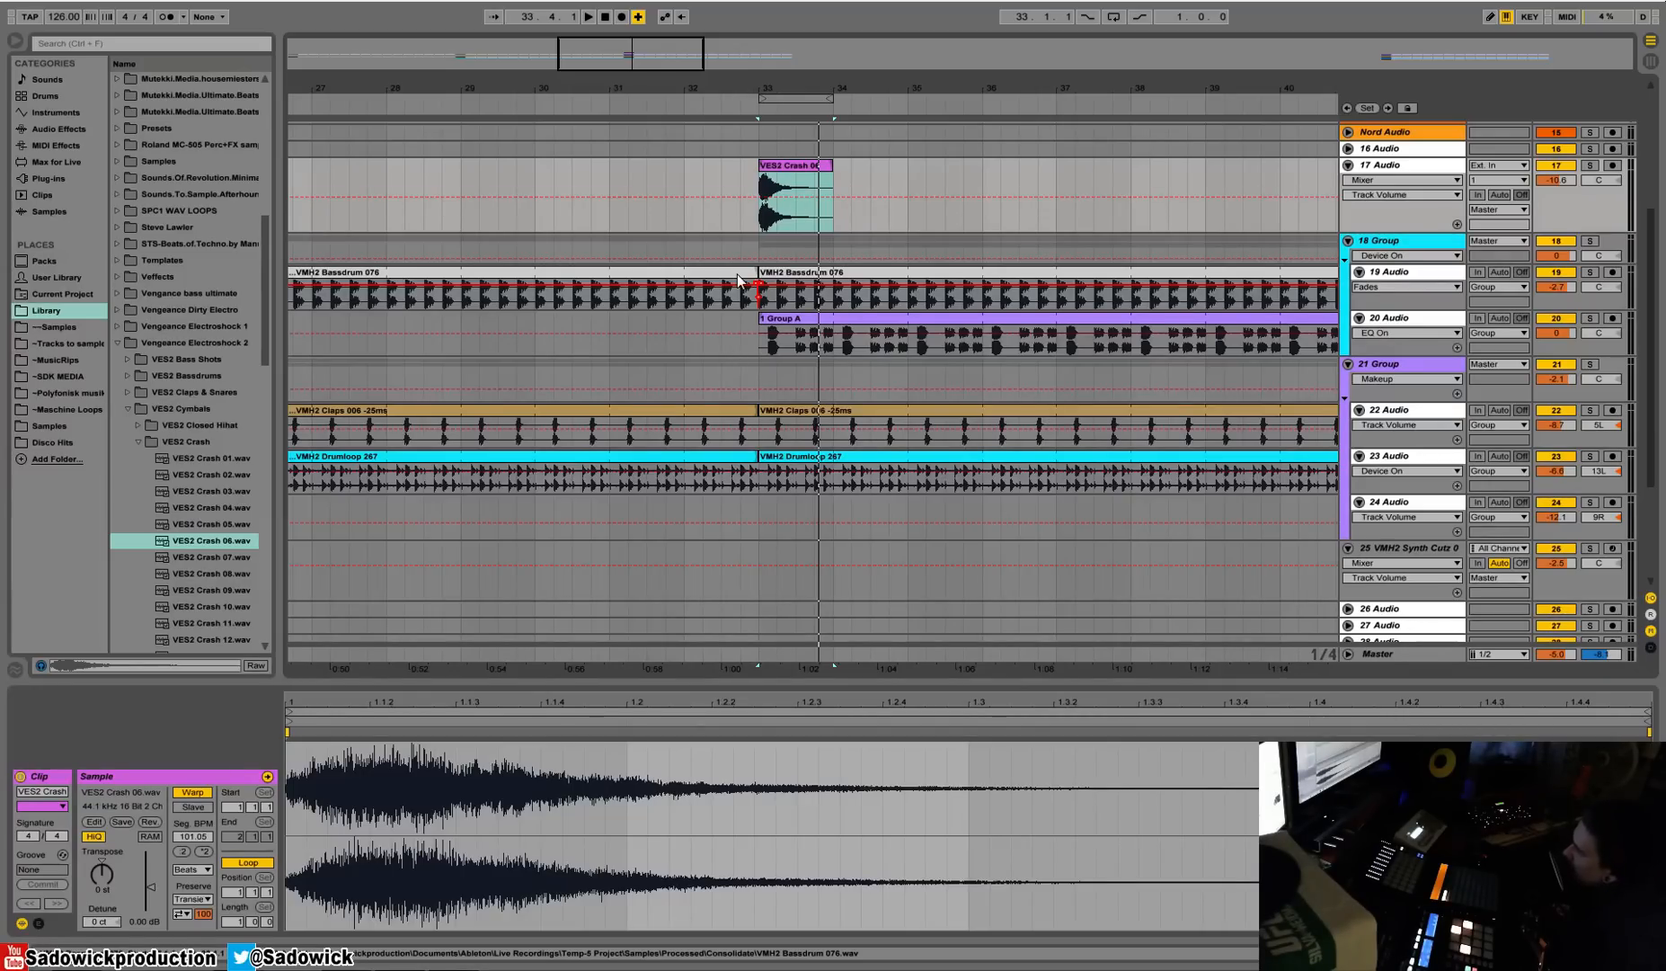
drag(751, 272, 685, 272)
click(656, 95)
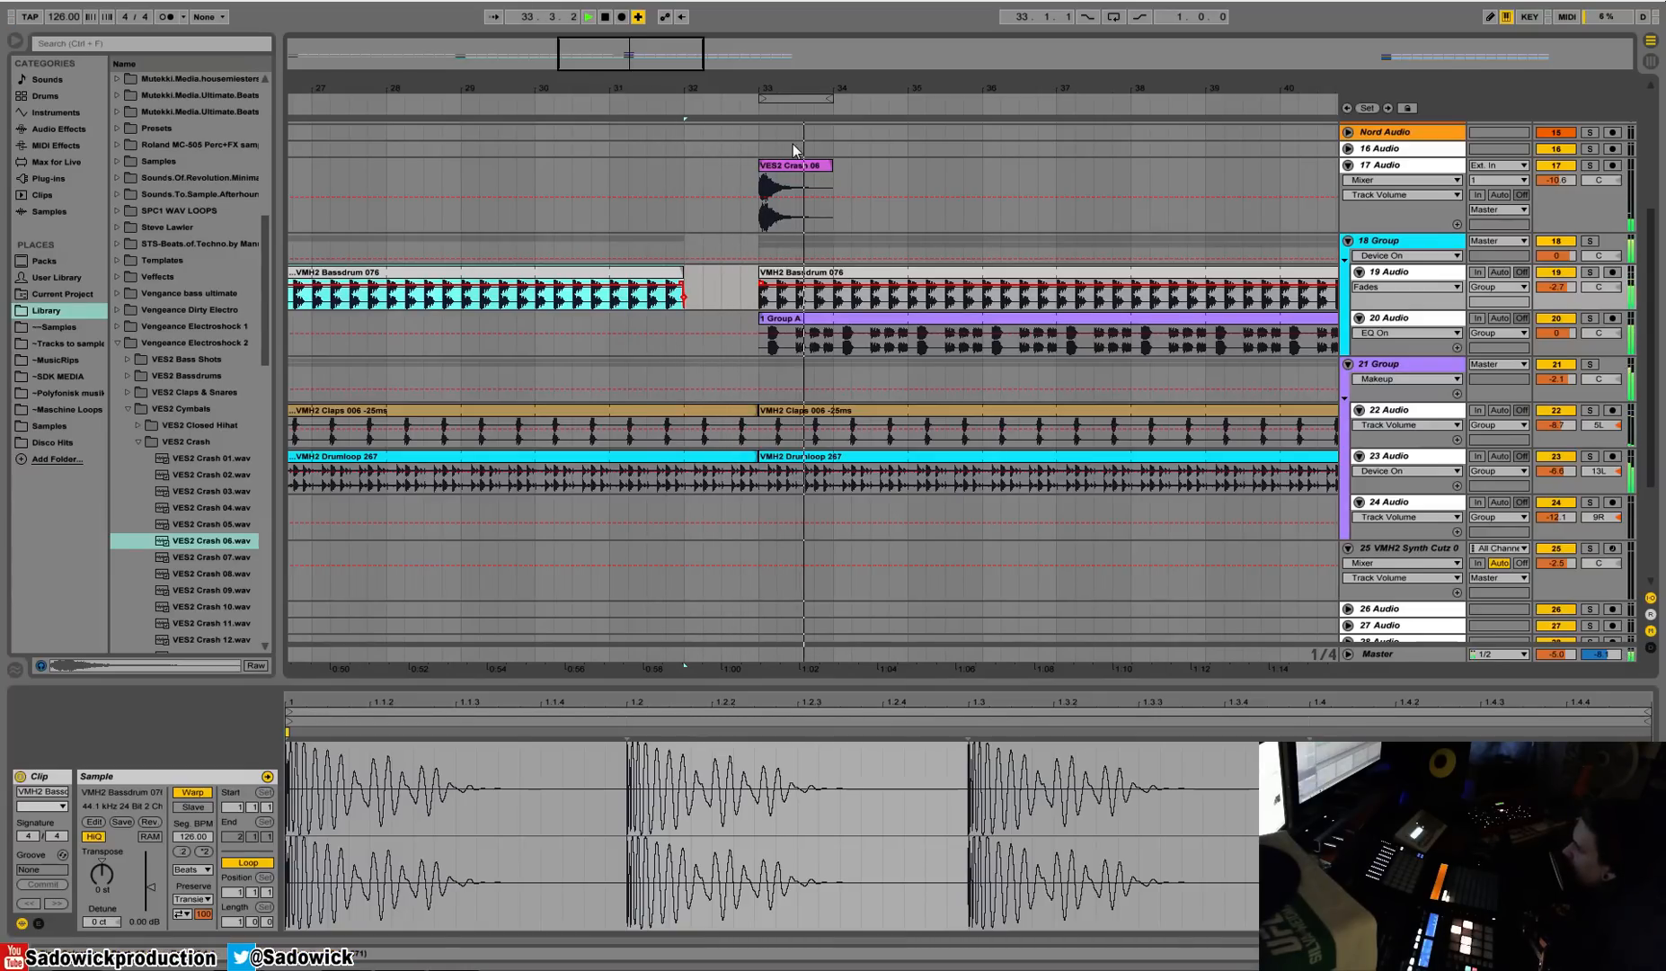
key(space)
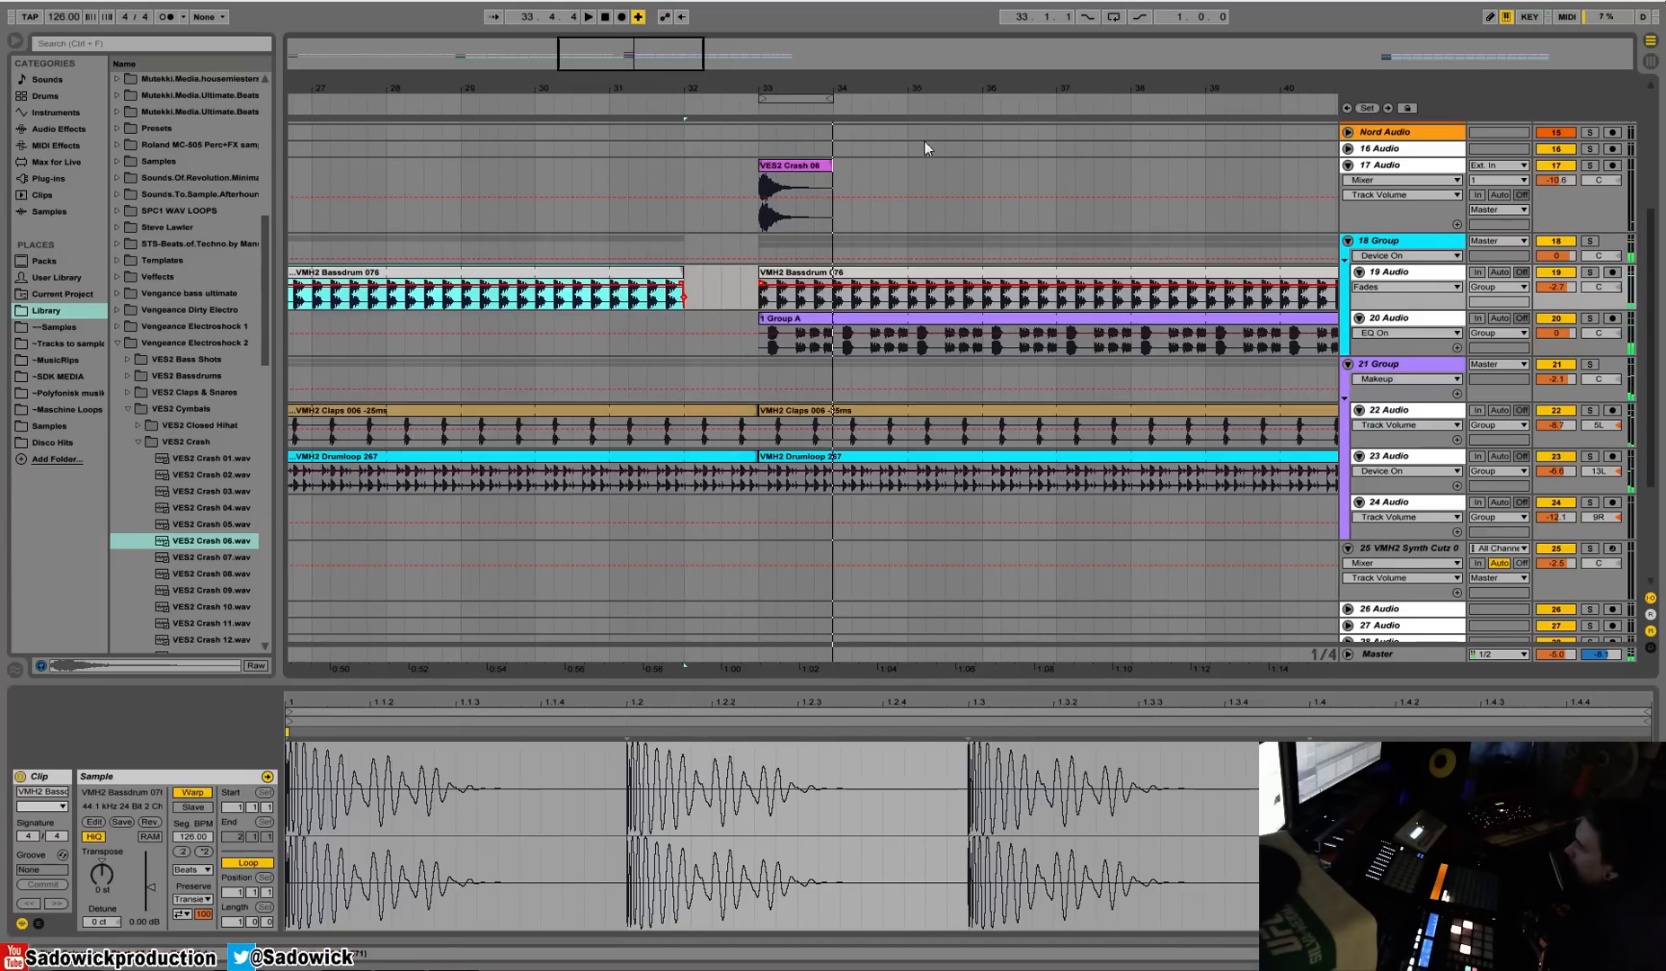
Set band 4 of track 20's EQ Eight to about -4.59 dB at 417 Hz and listen to the 1 Group A clip.
click(1596, 342)
key(shift+Tab)
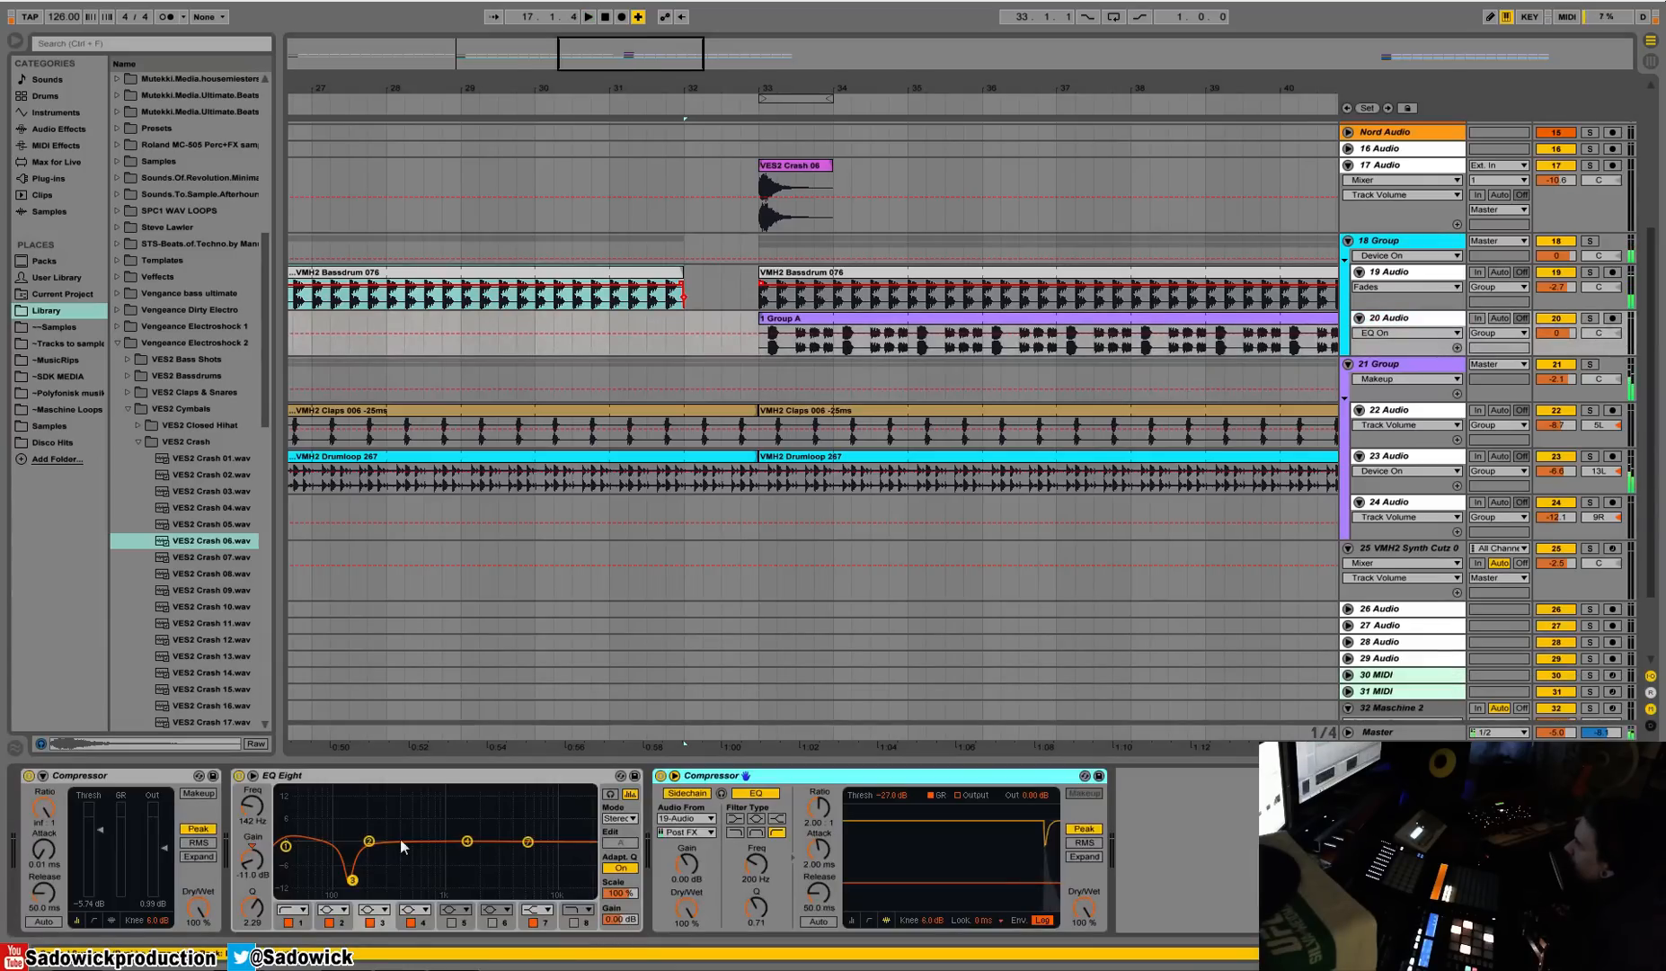
drag(467, 841, 403, 857)
click(838, 272)
click(839, 334)
click(845, 319)
key(space)
key(ctrl+z)
key(space)
Shorten the first VMH2 Bassdrum 076 clip on track 19 to end one beat before bar 17.
drag(815, 80, 816, 11)
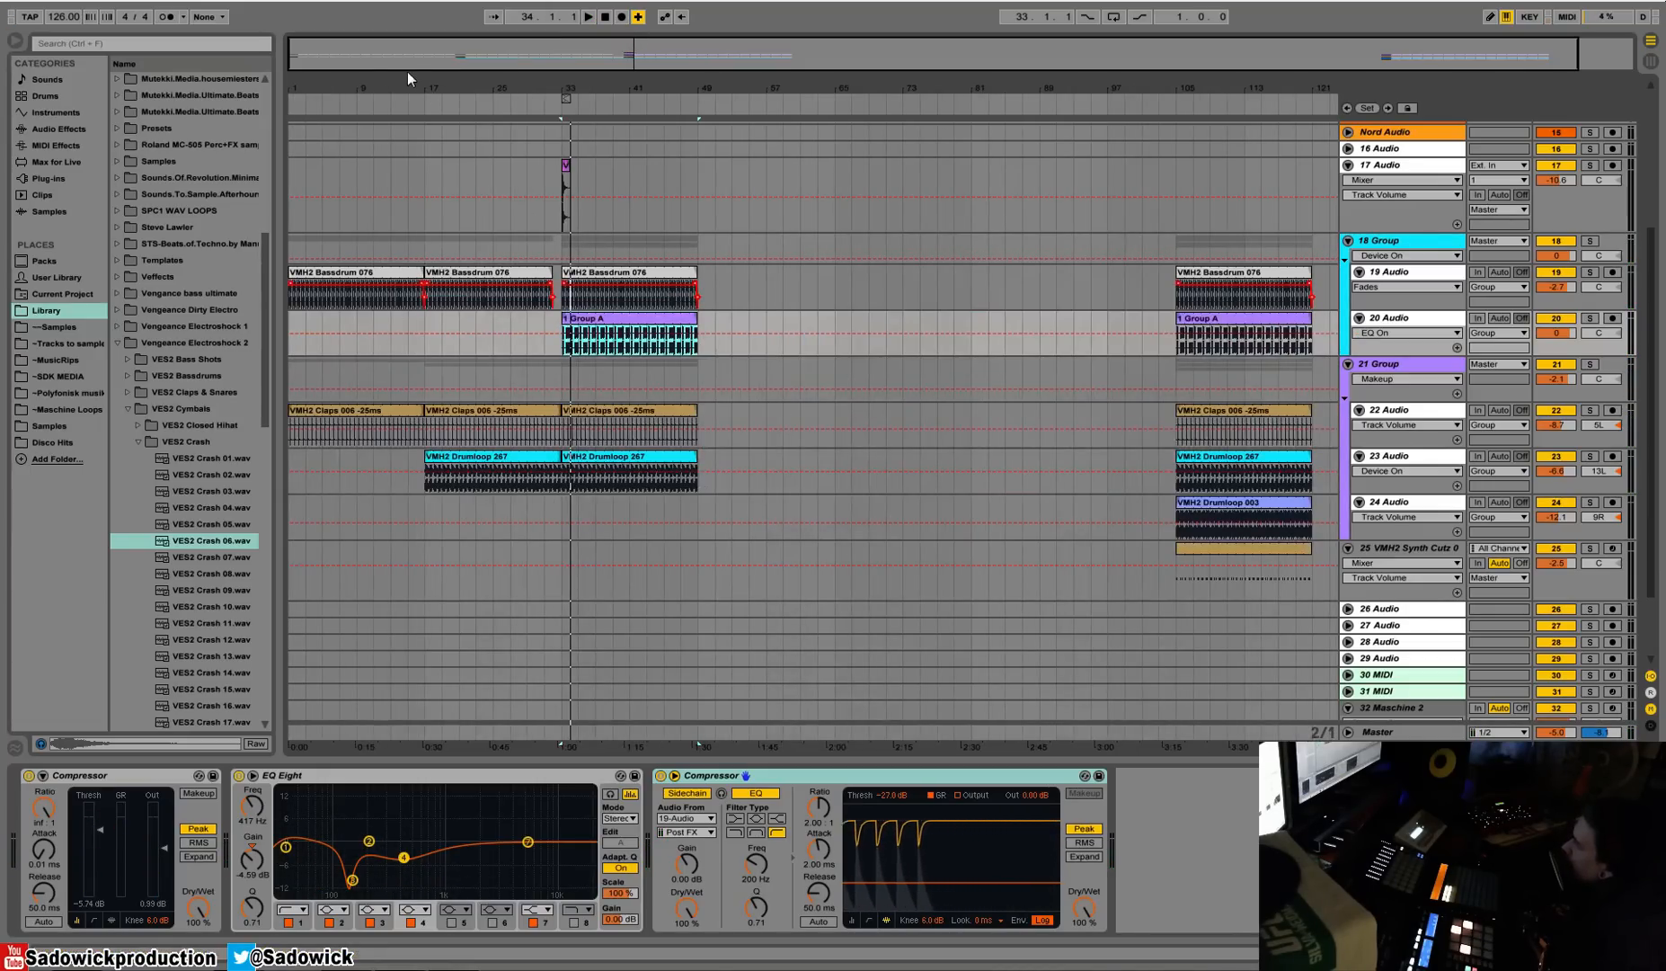
drag(419, 87, 424, 158)
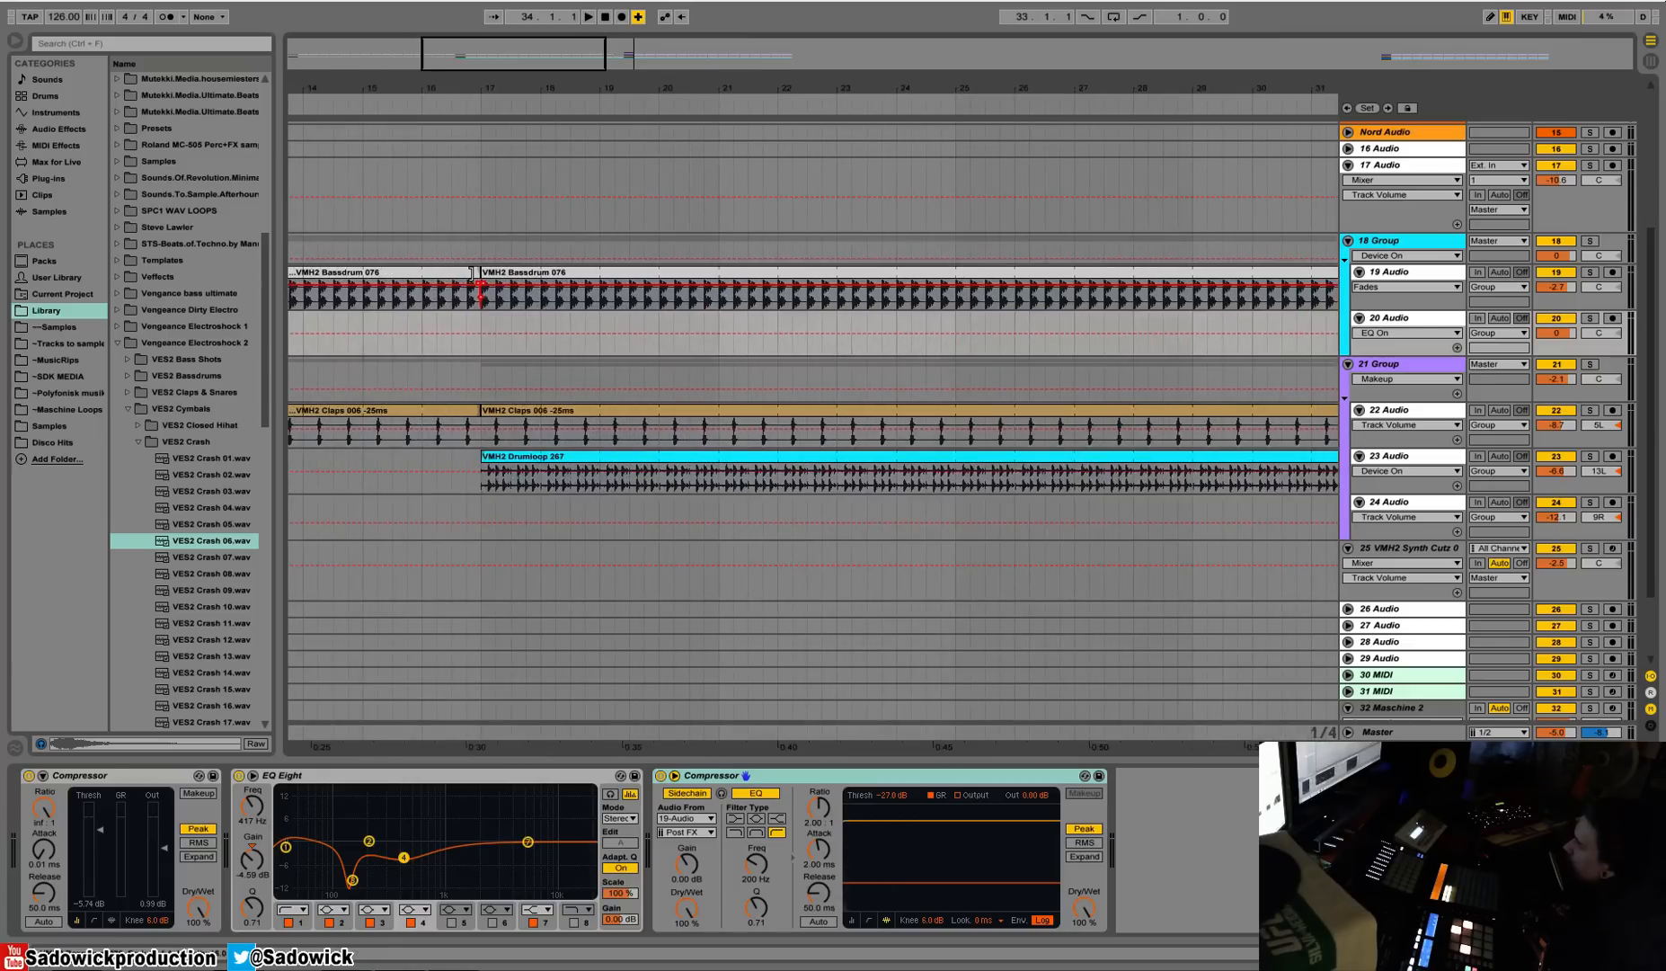
drag(478, 272, 468, 276)
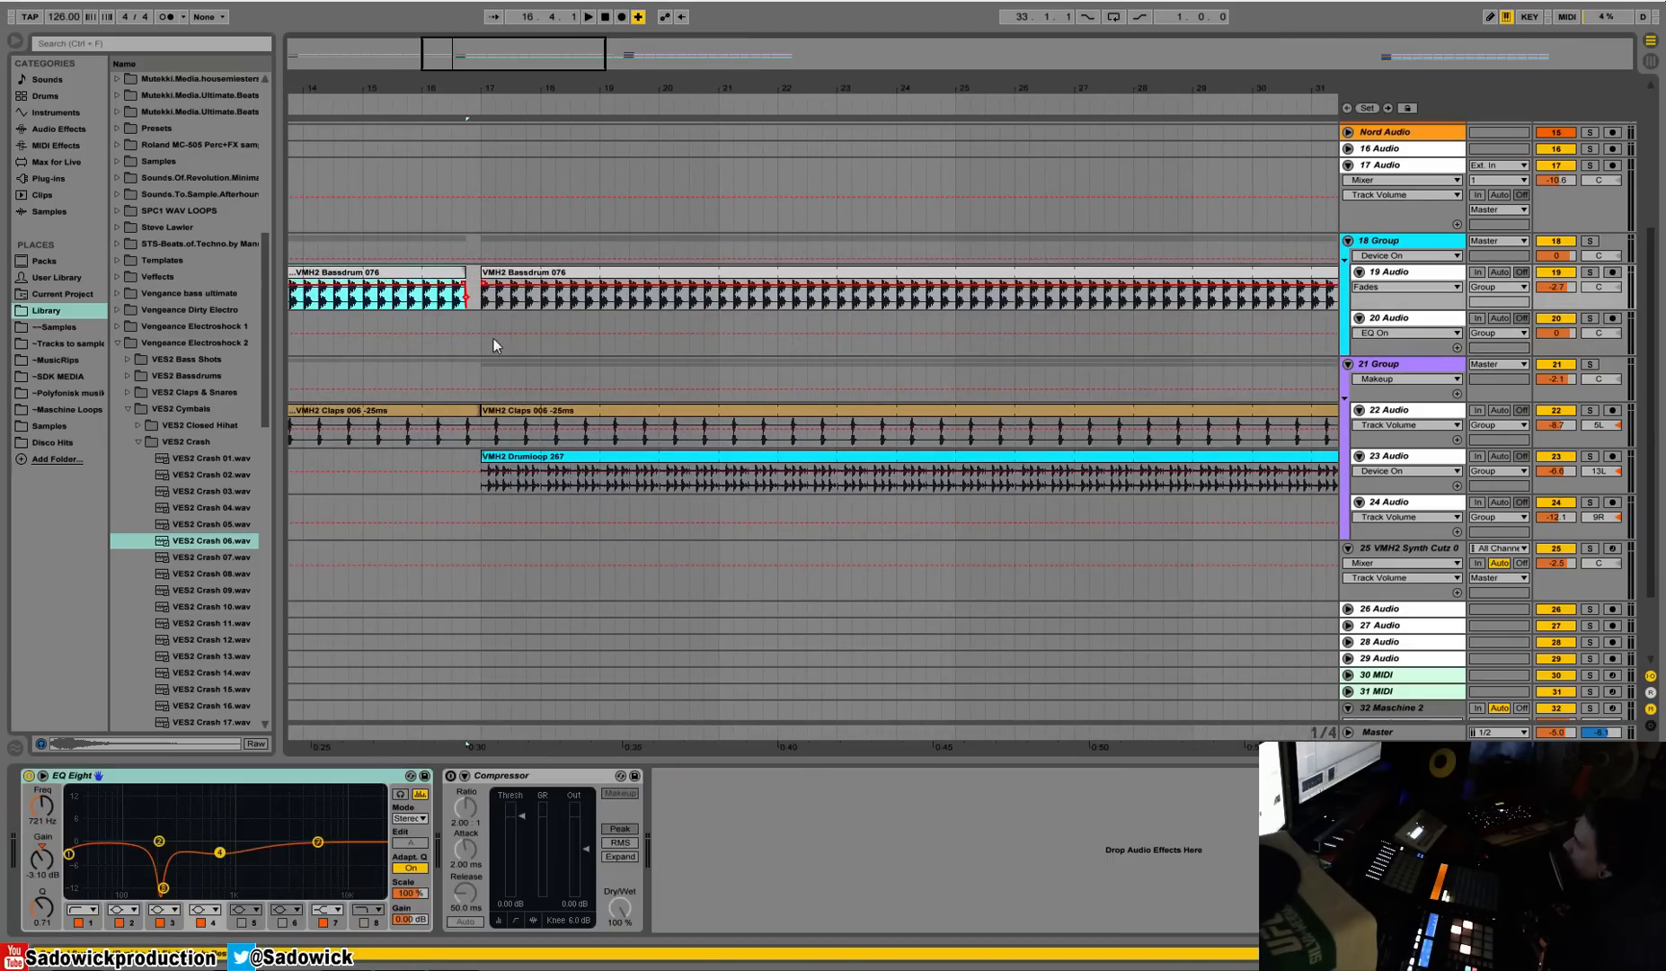
Copy the crash clip from bar 33 to bar 17 on track 17, listen to it and set the track volume to -11.3 dB.
drag(505, 102, 508, 54)
drag(863, 176, 826, 187)
click(497, 175)
key(ctrl+v)
click(482, 101)
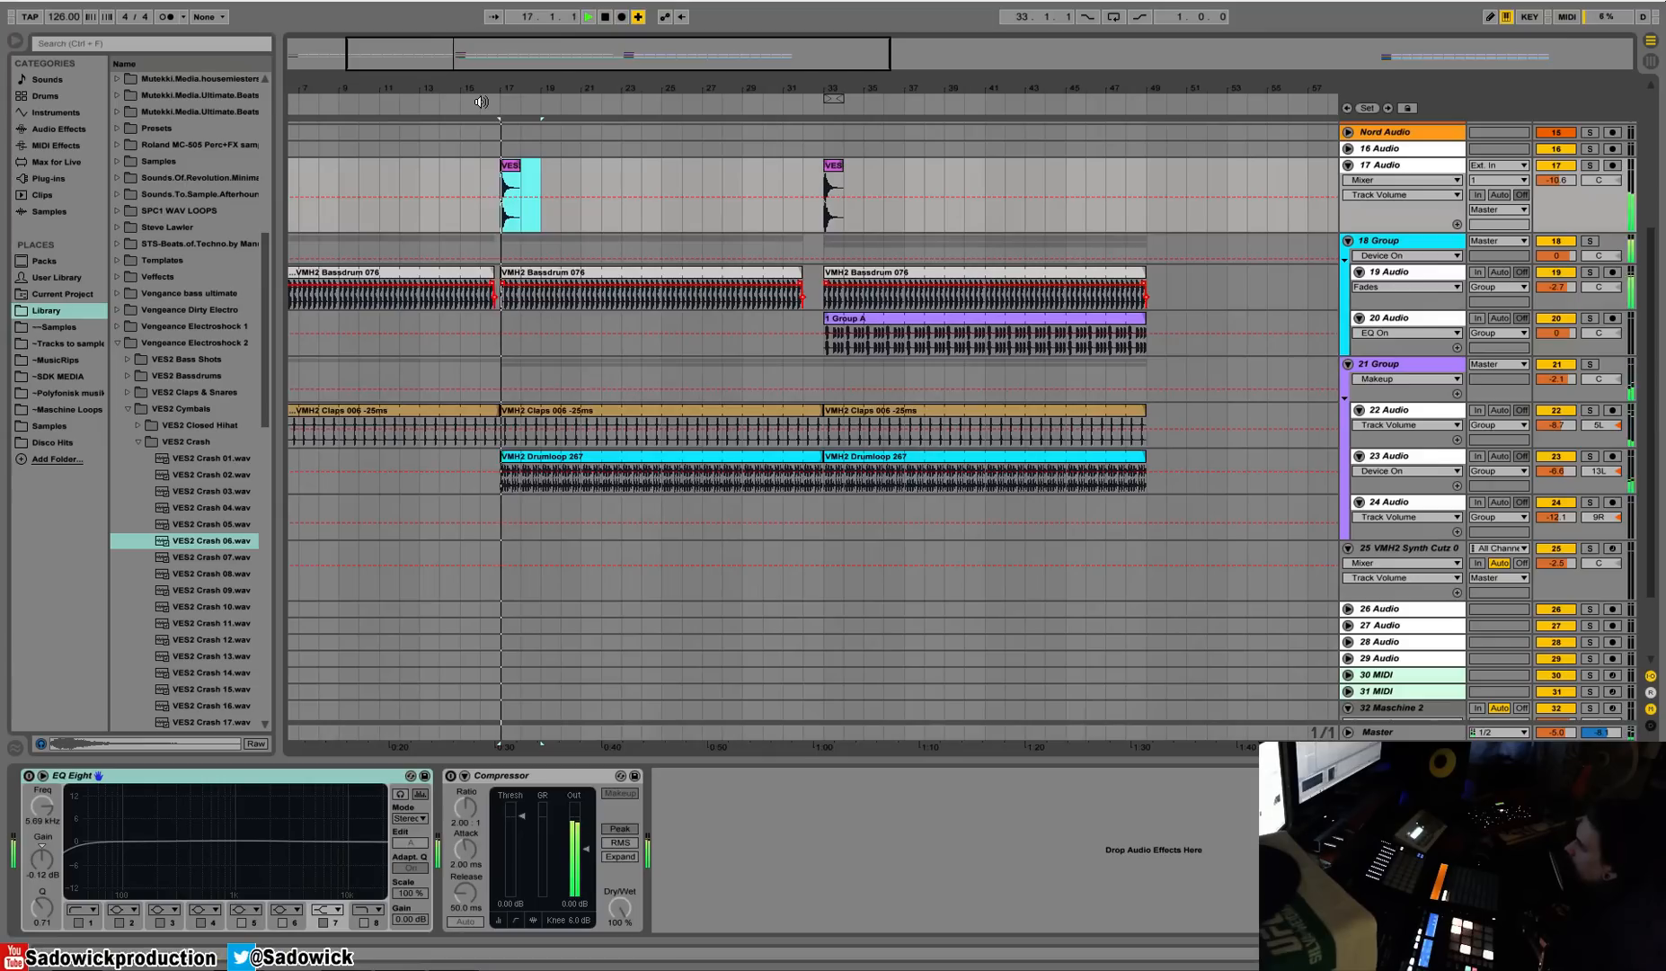
key(space)
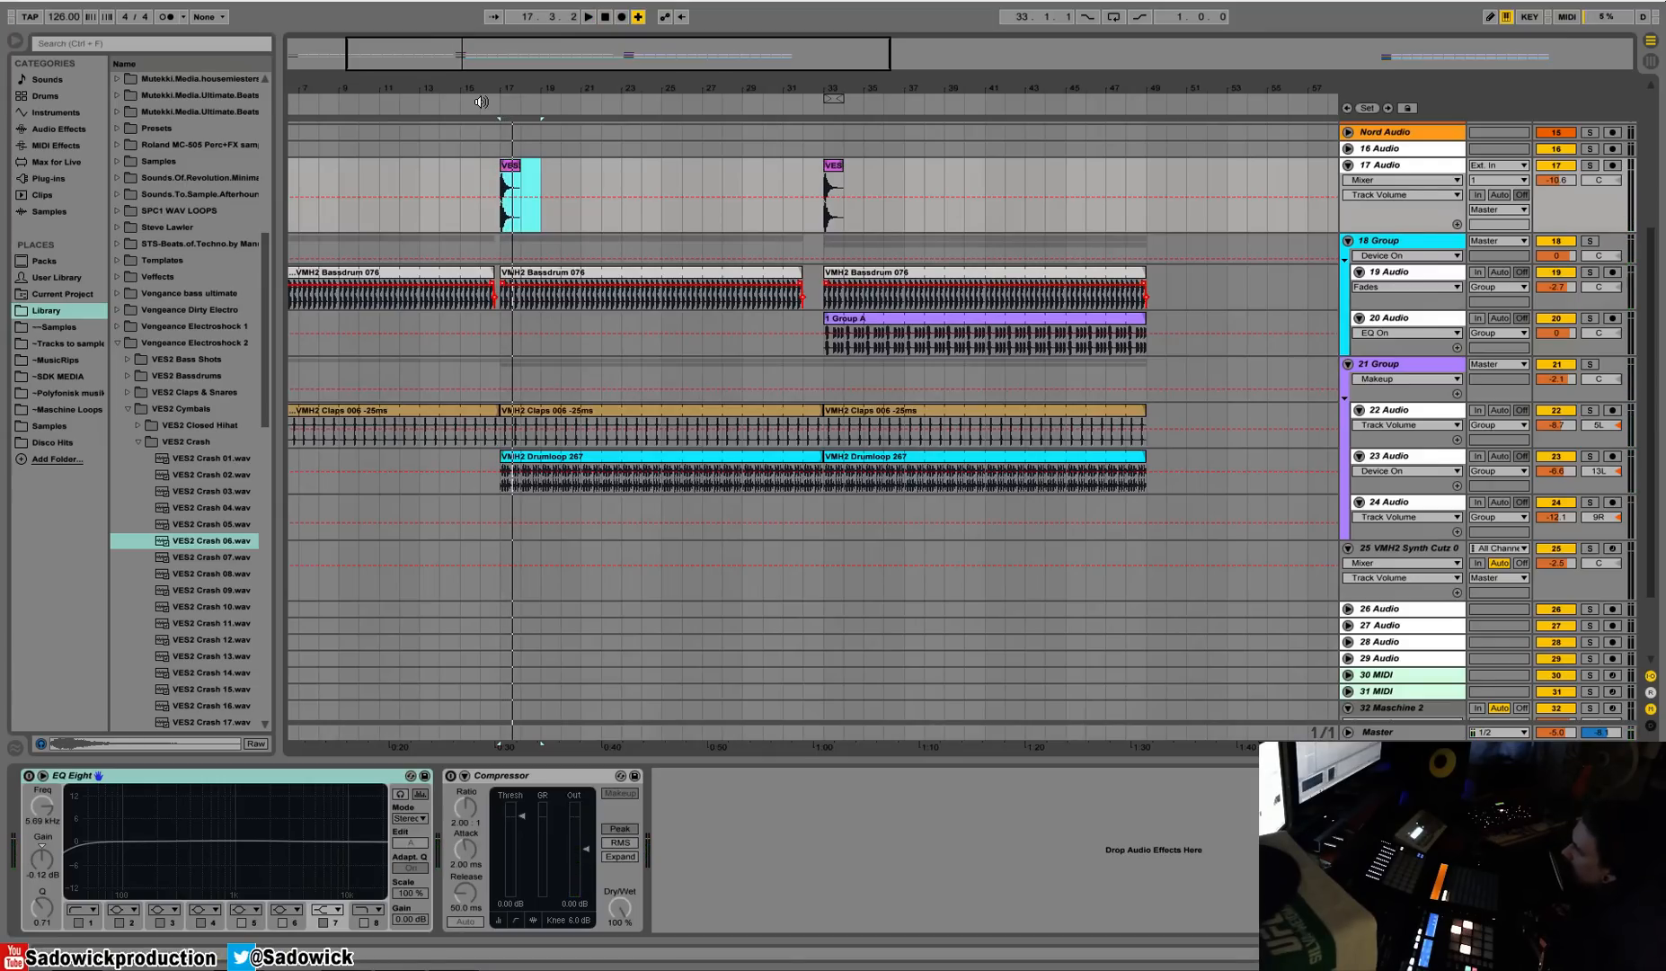
drag(1576, 193, 1575, 201)
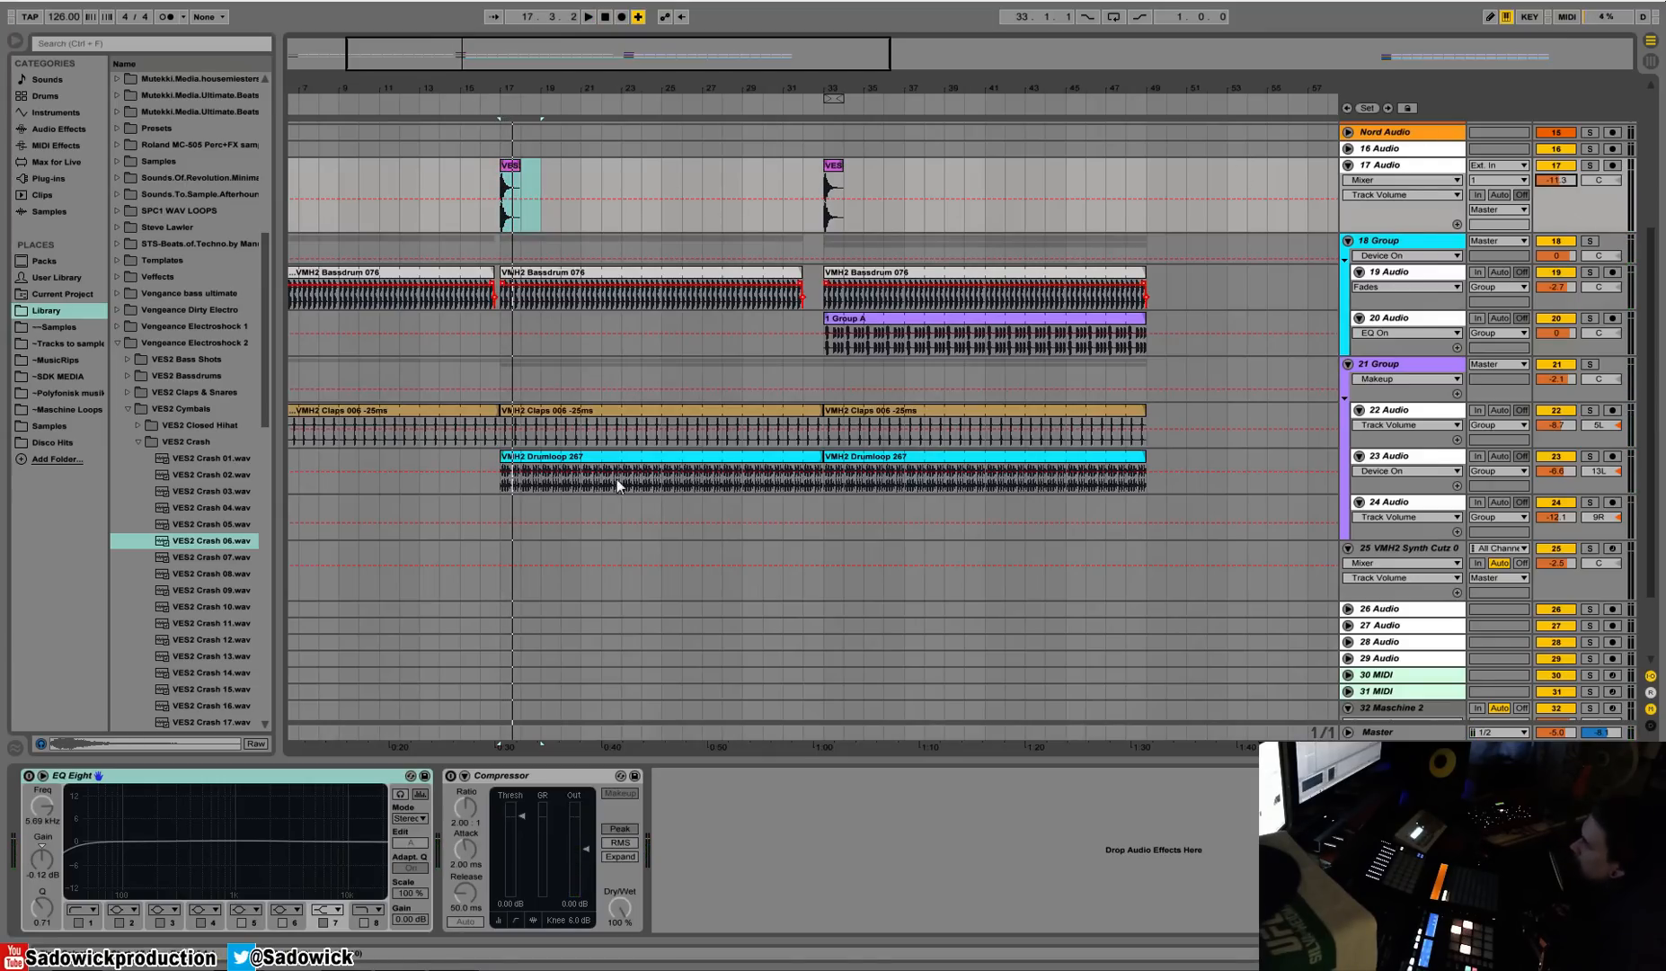
Audition samples in the VEH3 Fill Ins 128BPM folder and place VEH3 Fill Ins 128BPM 052 on track 27 at bar 16.
drag(273, 442, 280, 226)
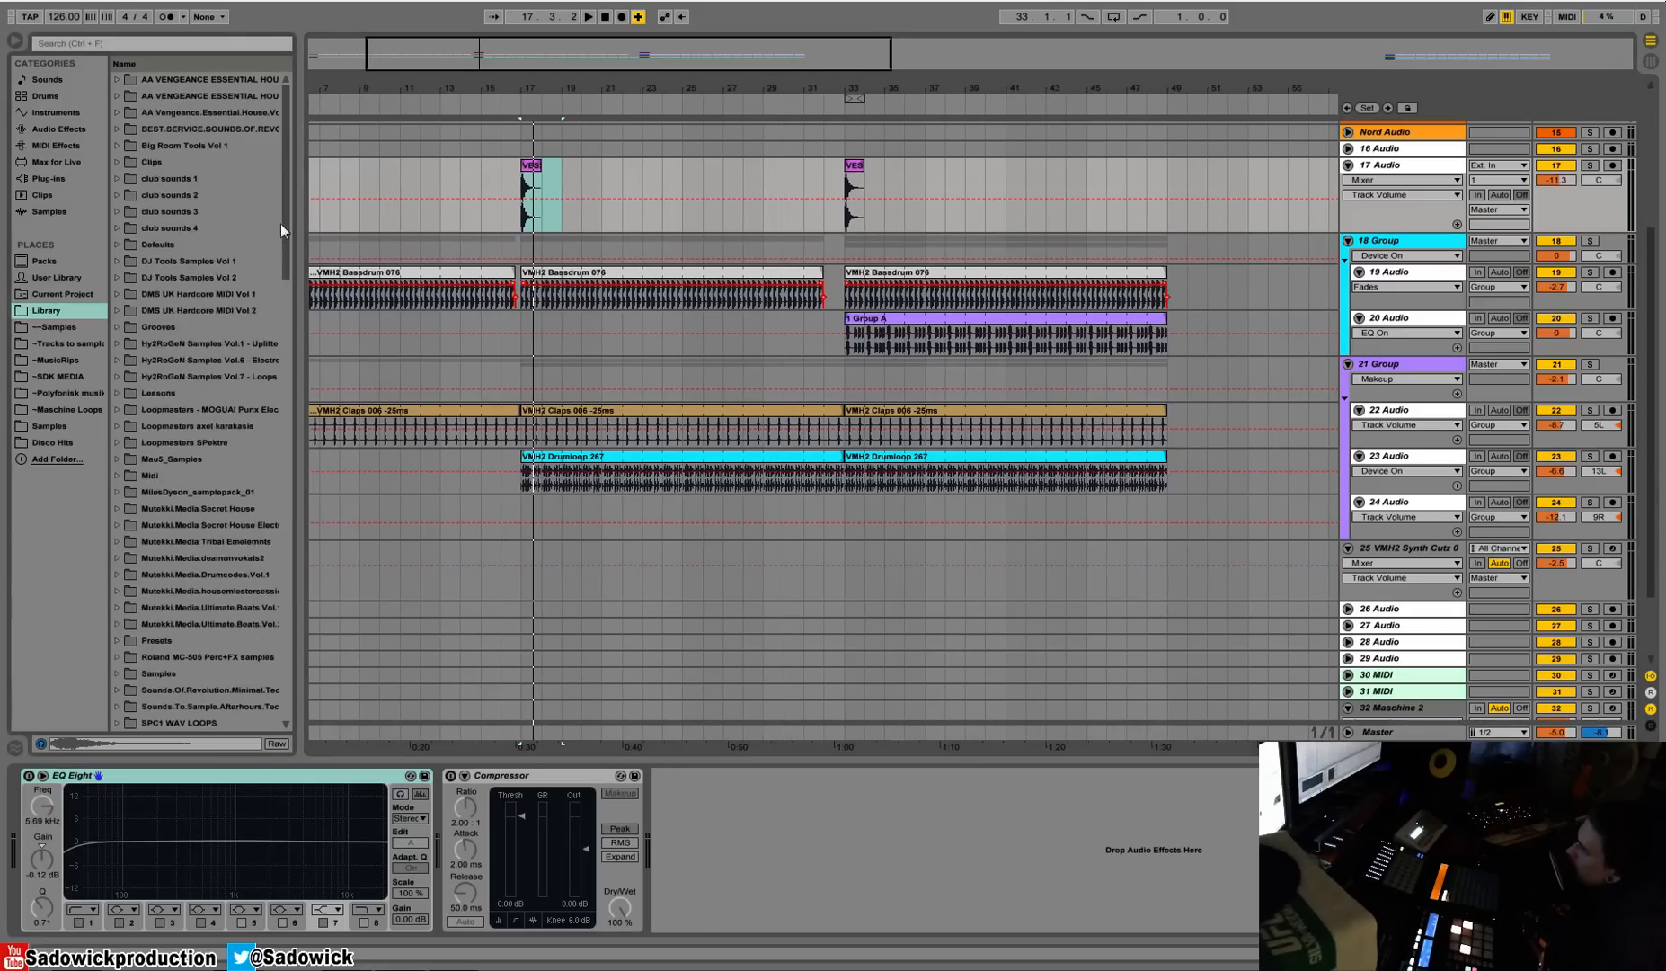
click(116, 113)
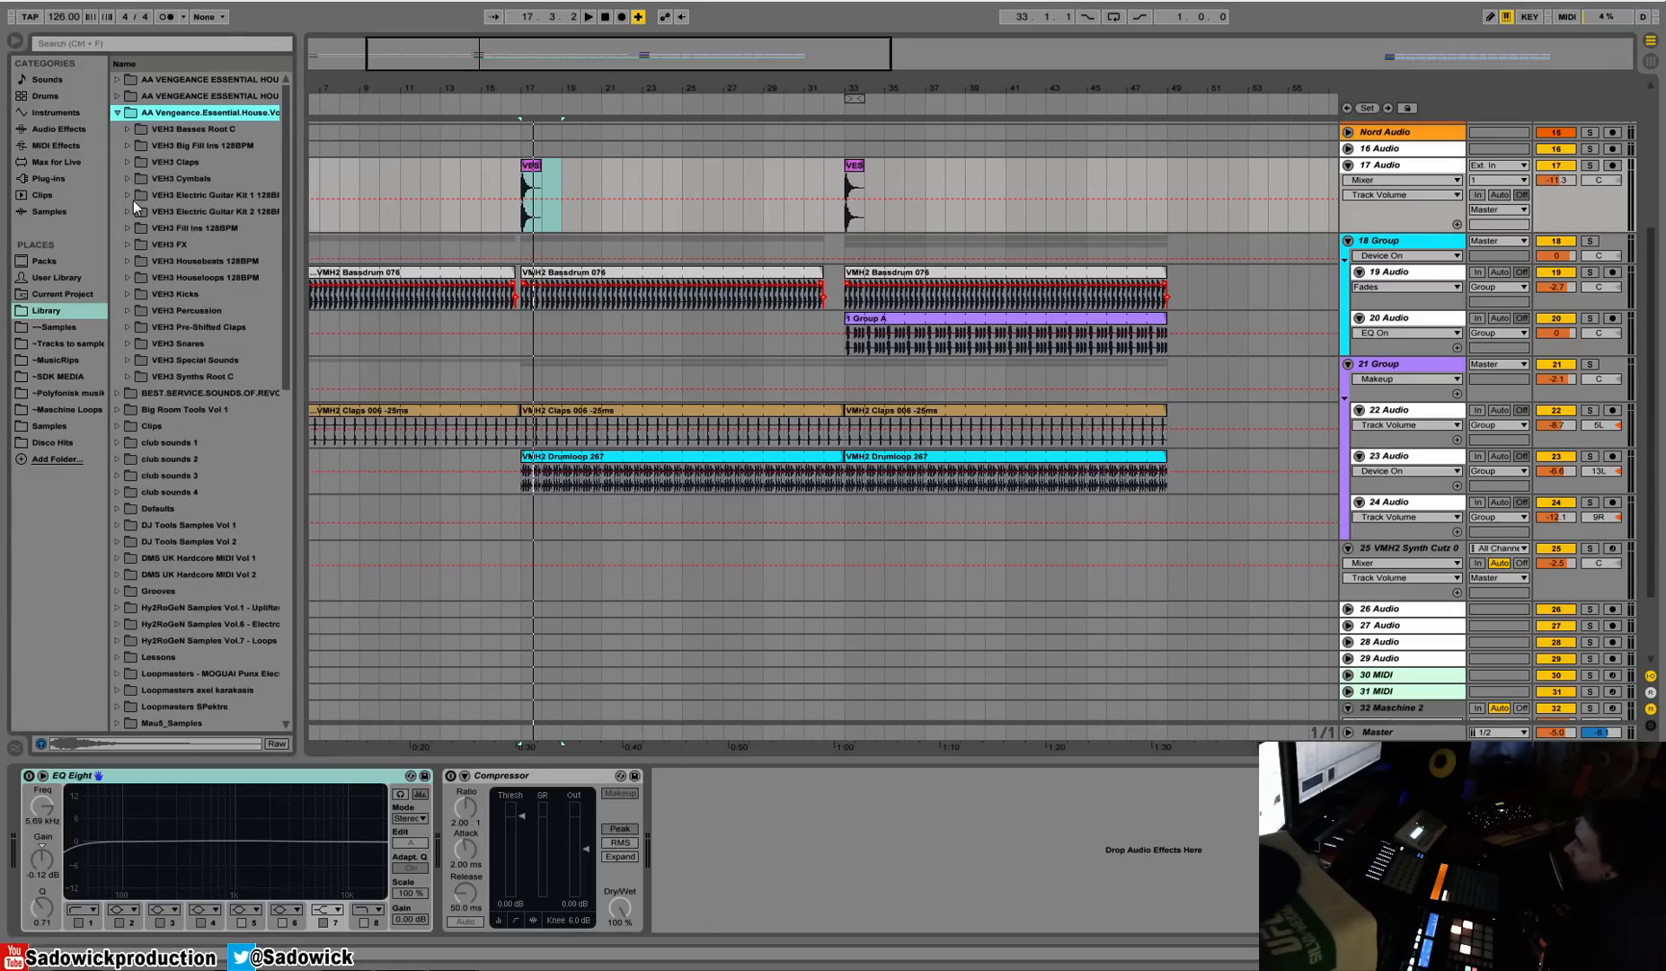
click(127, 227)
drag(281, 164, 292, 267)
click(221, 397)
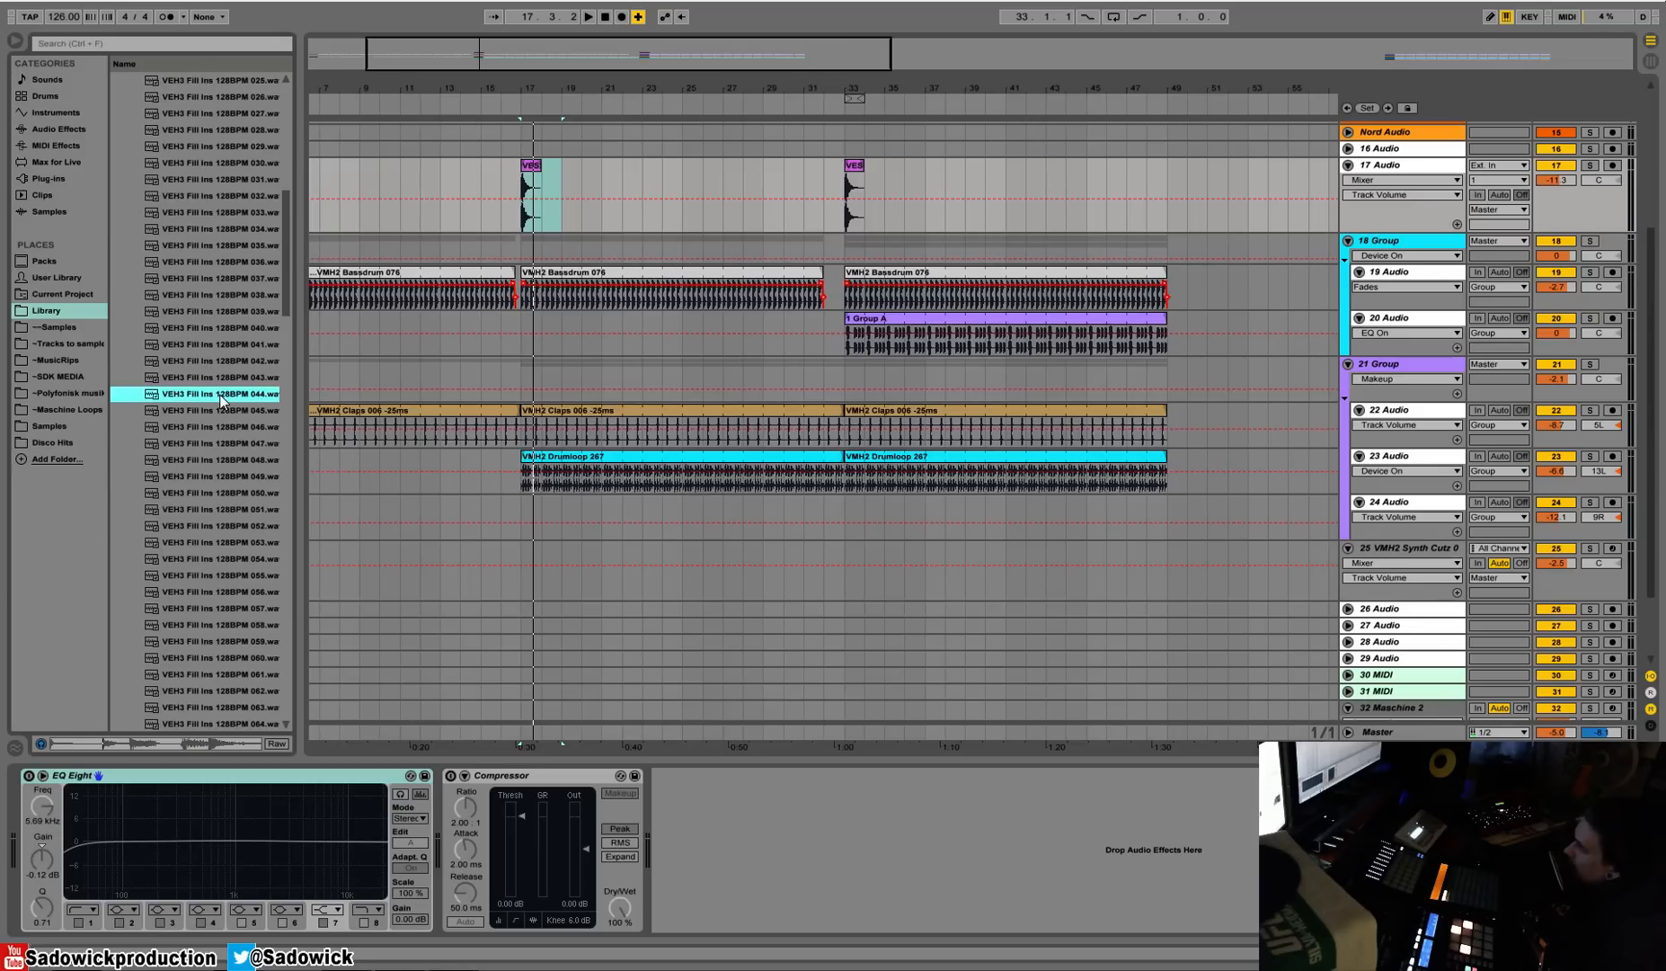
click(229, 458)
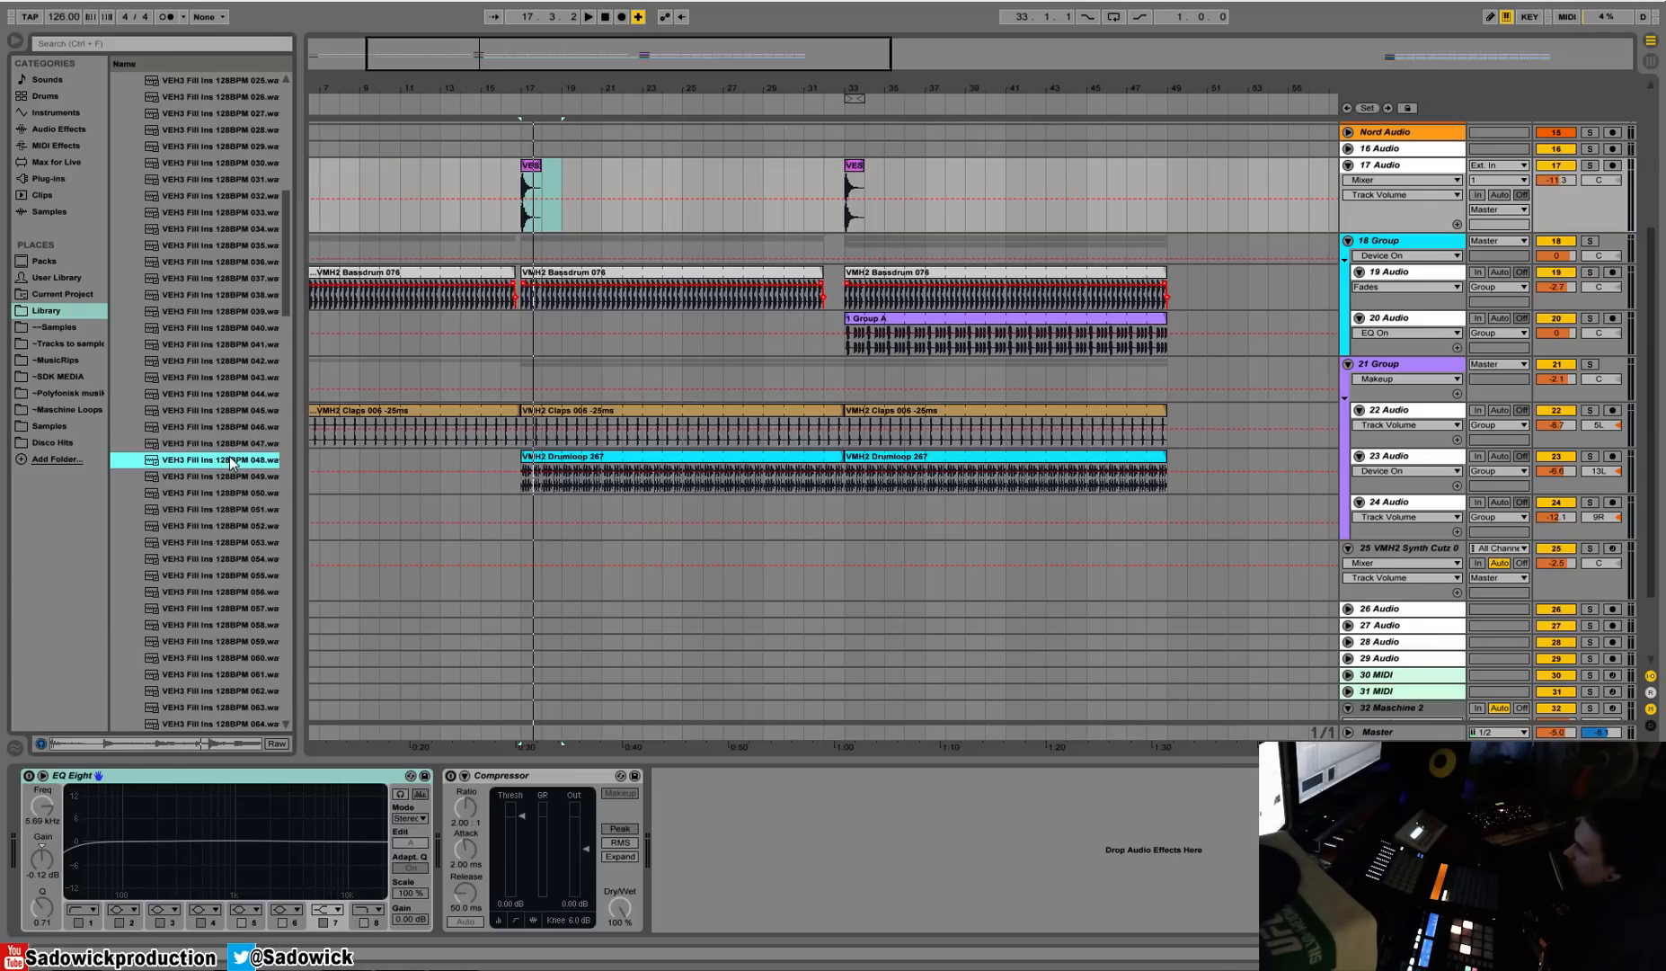
key(Down)
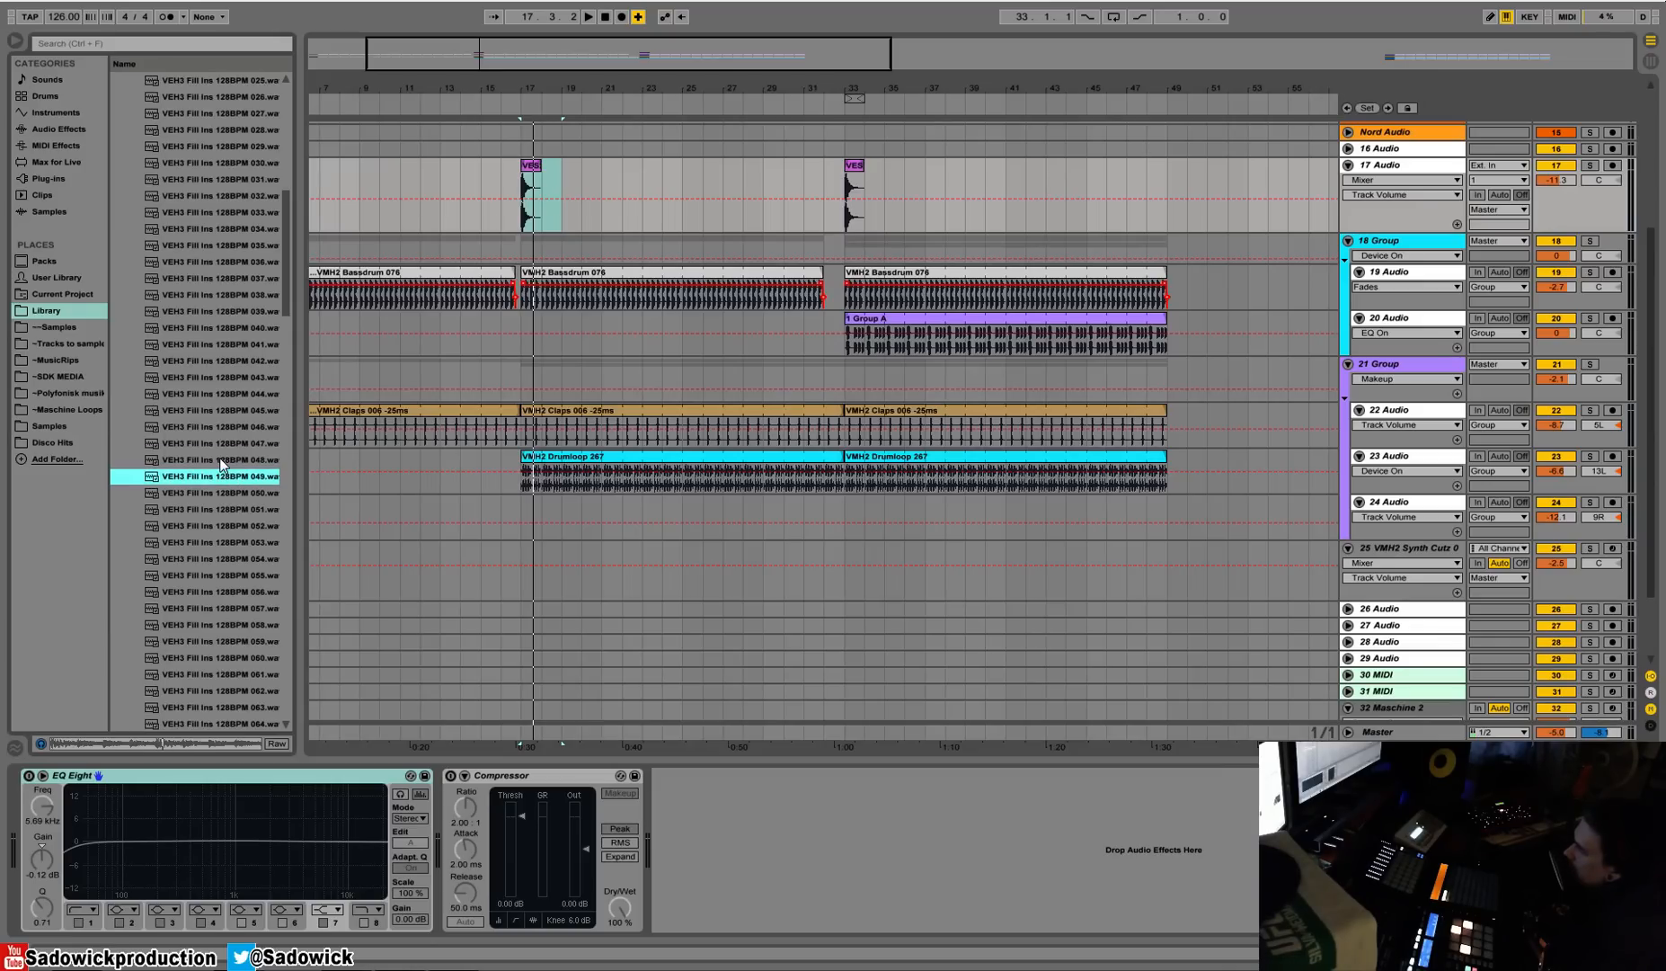
key(Down)
key(Down)
key(Down)
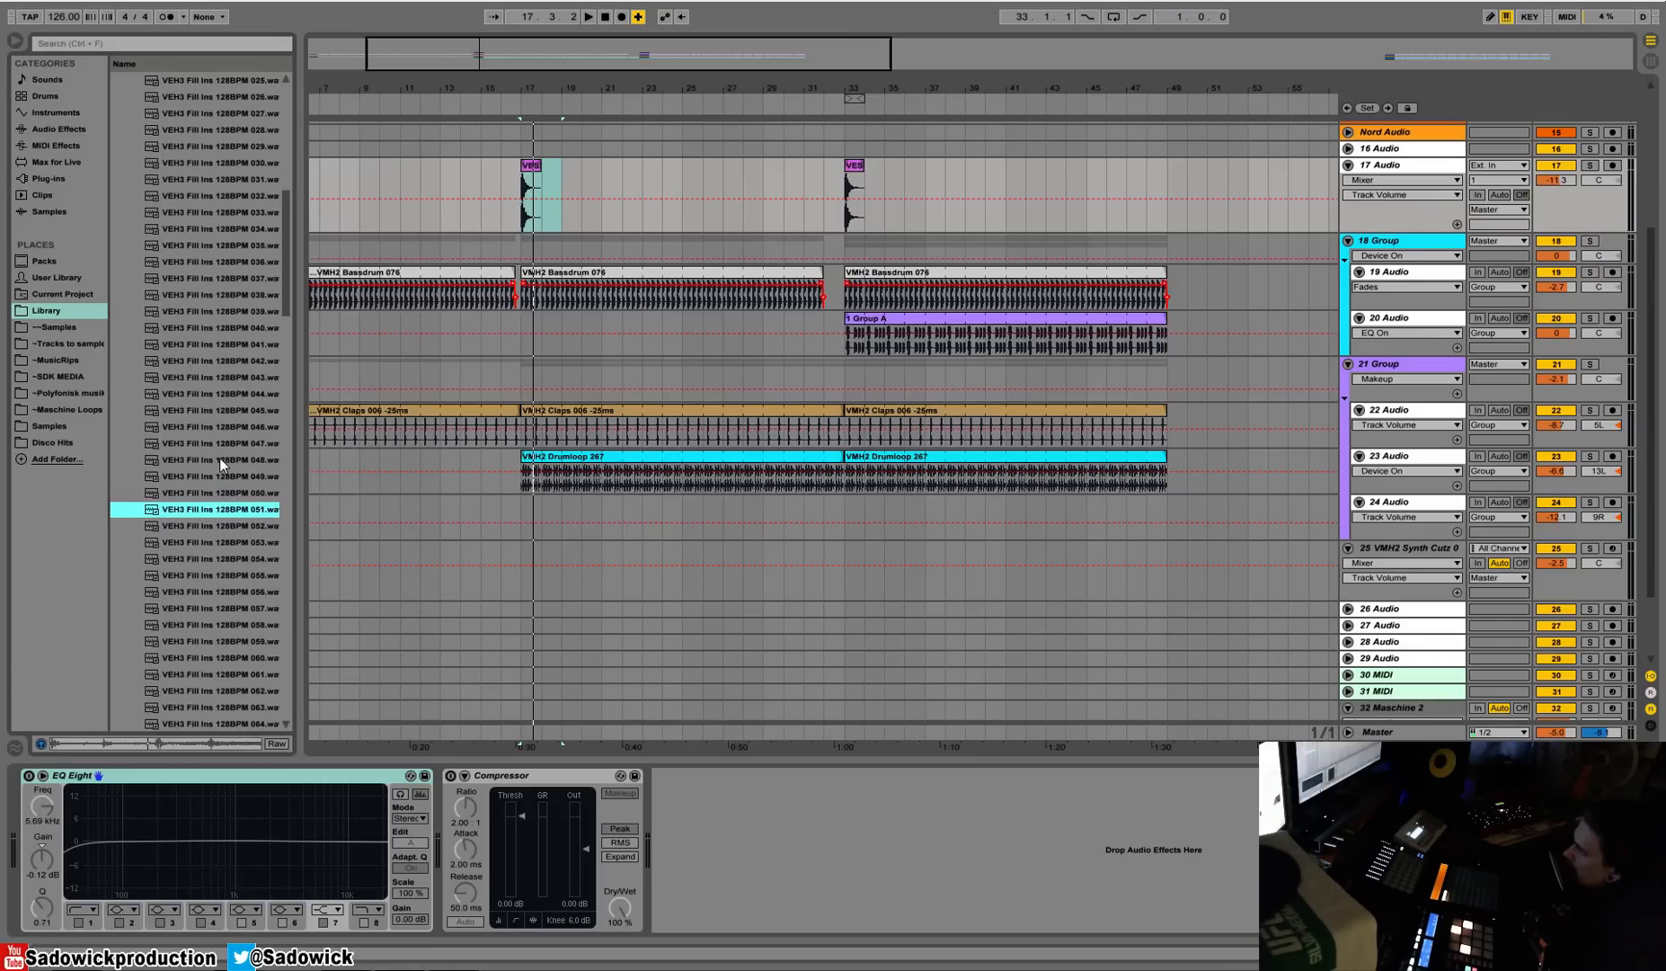
drag(223, 527, 505, 628)
click(843, 543)
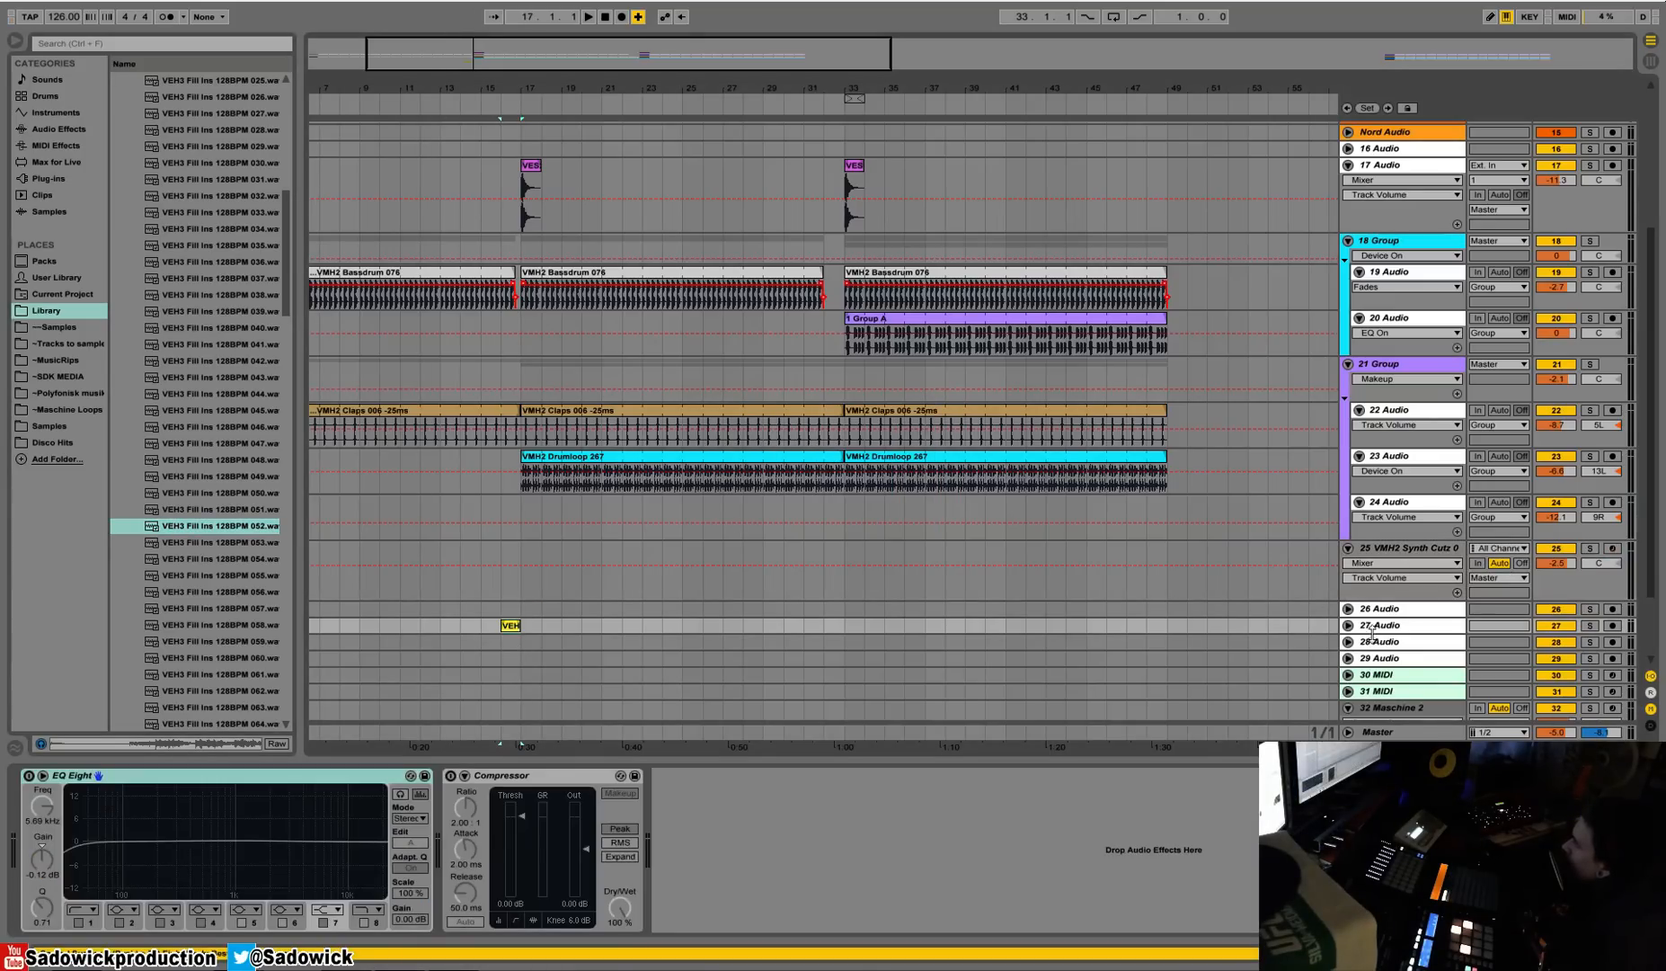
Unfold and enlarge track 27, set its volume to -7.1 dB and listen to the fill leading into bar 17.
drag(1373, 634, 1375, 708)
drag(1570, 639, 1570, 660)
click(505, 100)
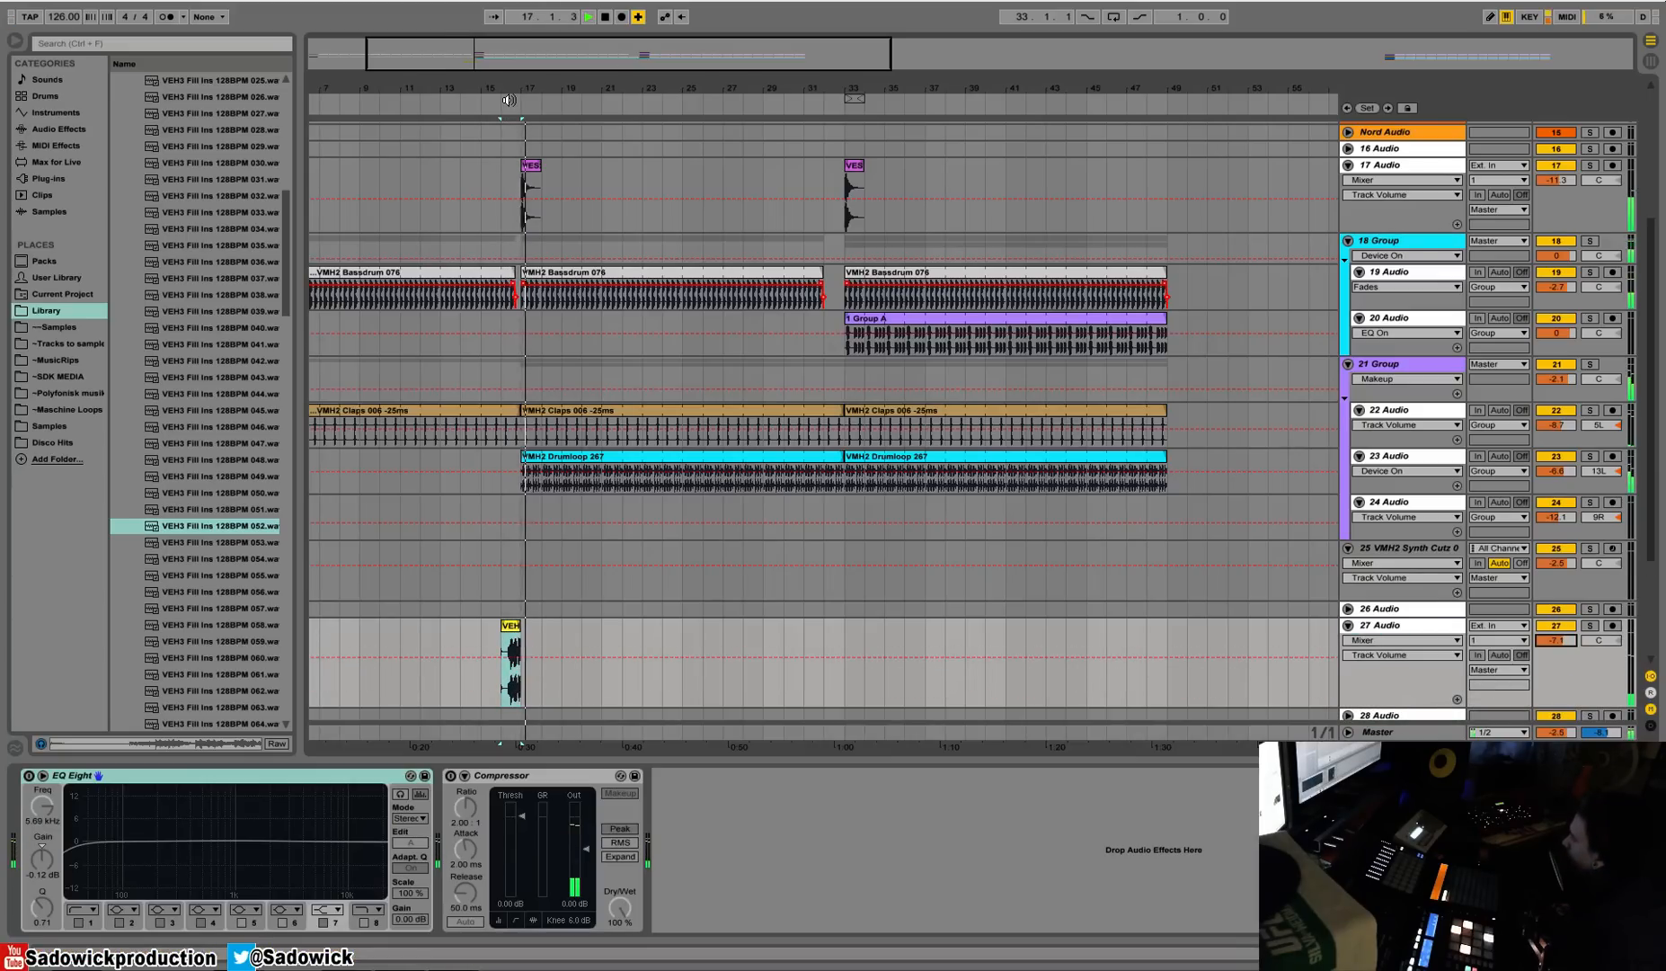
Move the fill clip on track 27 from bar 16 to bar 32 and set the track volume to -9.7 dB.
drag(512, 626, 833, 660)
drag(1550, 641, 1579, 677)
drag(1583, 600, 1583, 585)
Find VUF1 128BPM Noise 8Bars Sidechain.wav in the VUF1 Clean Noise Ramps folder and place it on track 28 from bar 25 to bar 33.
drag(286, 228, 287, 130)
click(128, 187)
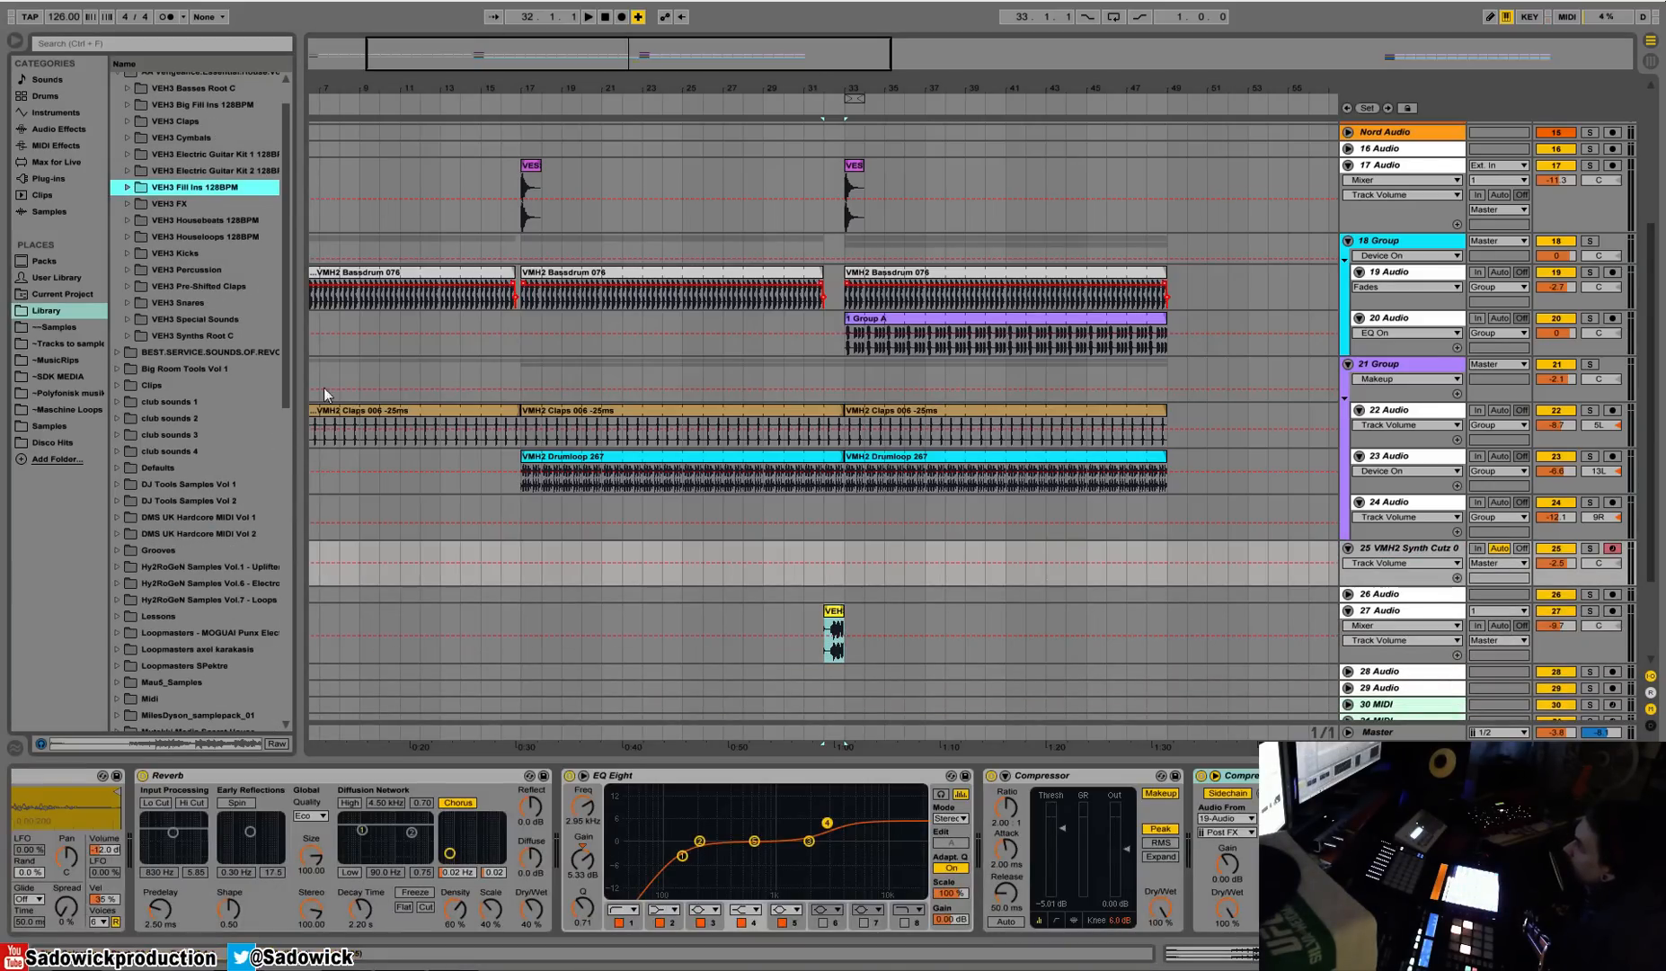
drag(291, 312, 351, 629)
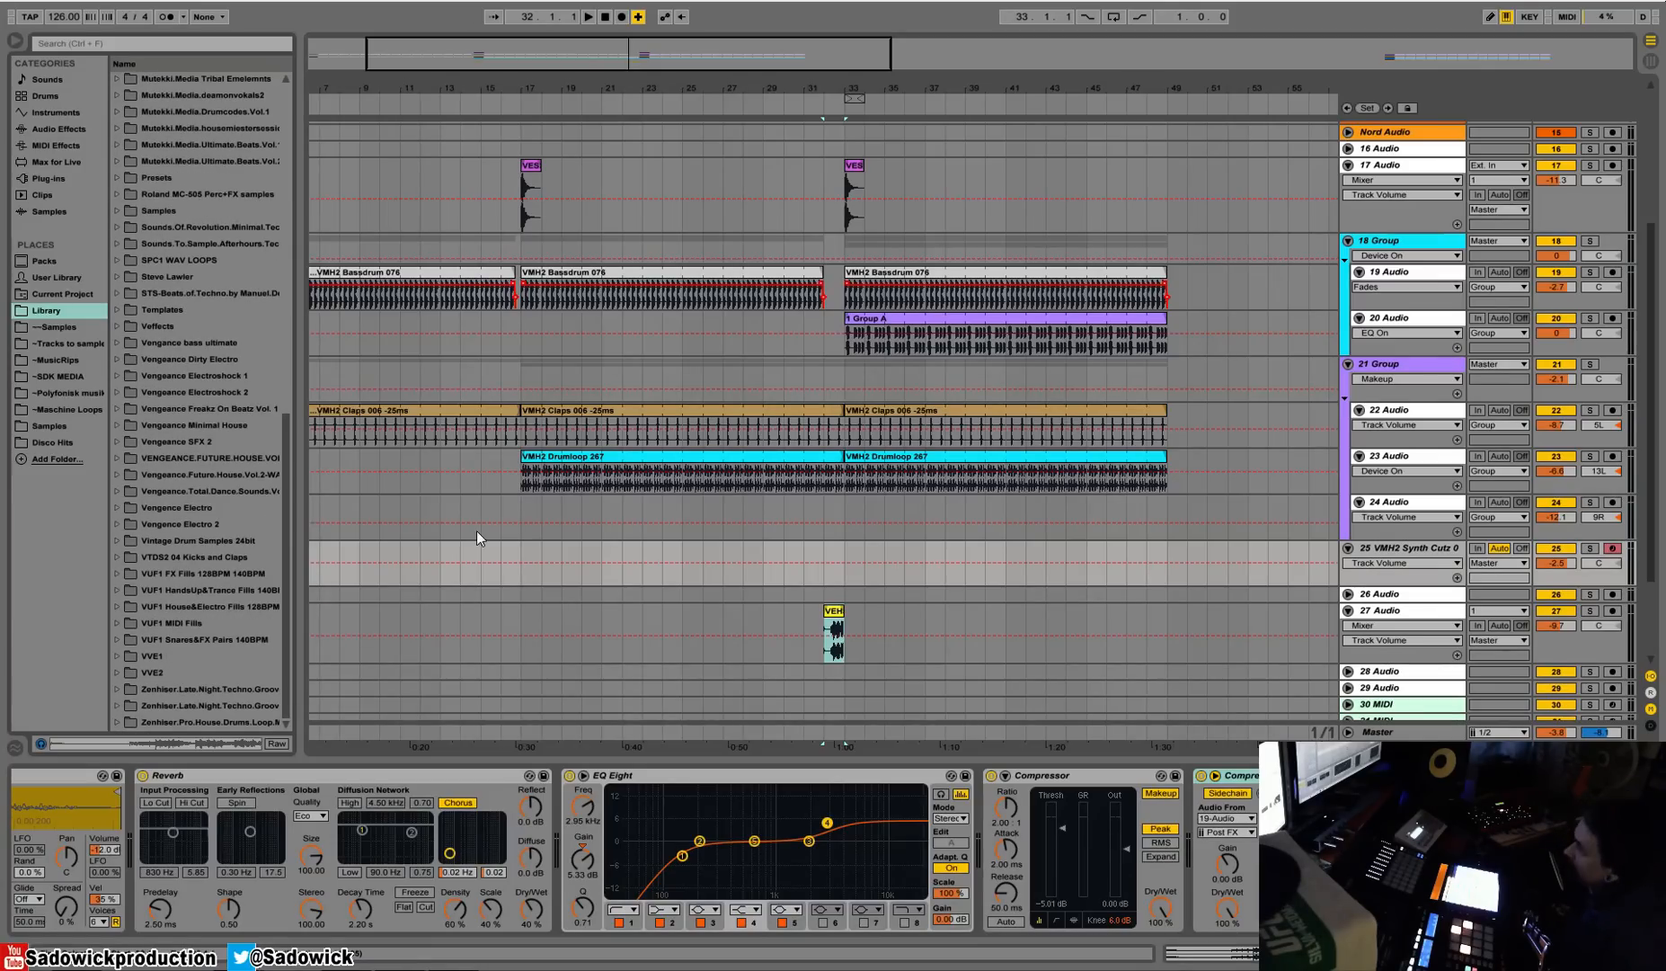
click(118, 639)
drag(299, 584, 409, 584)
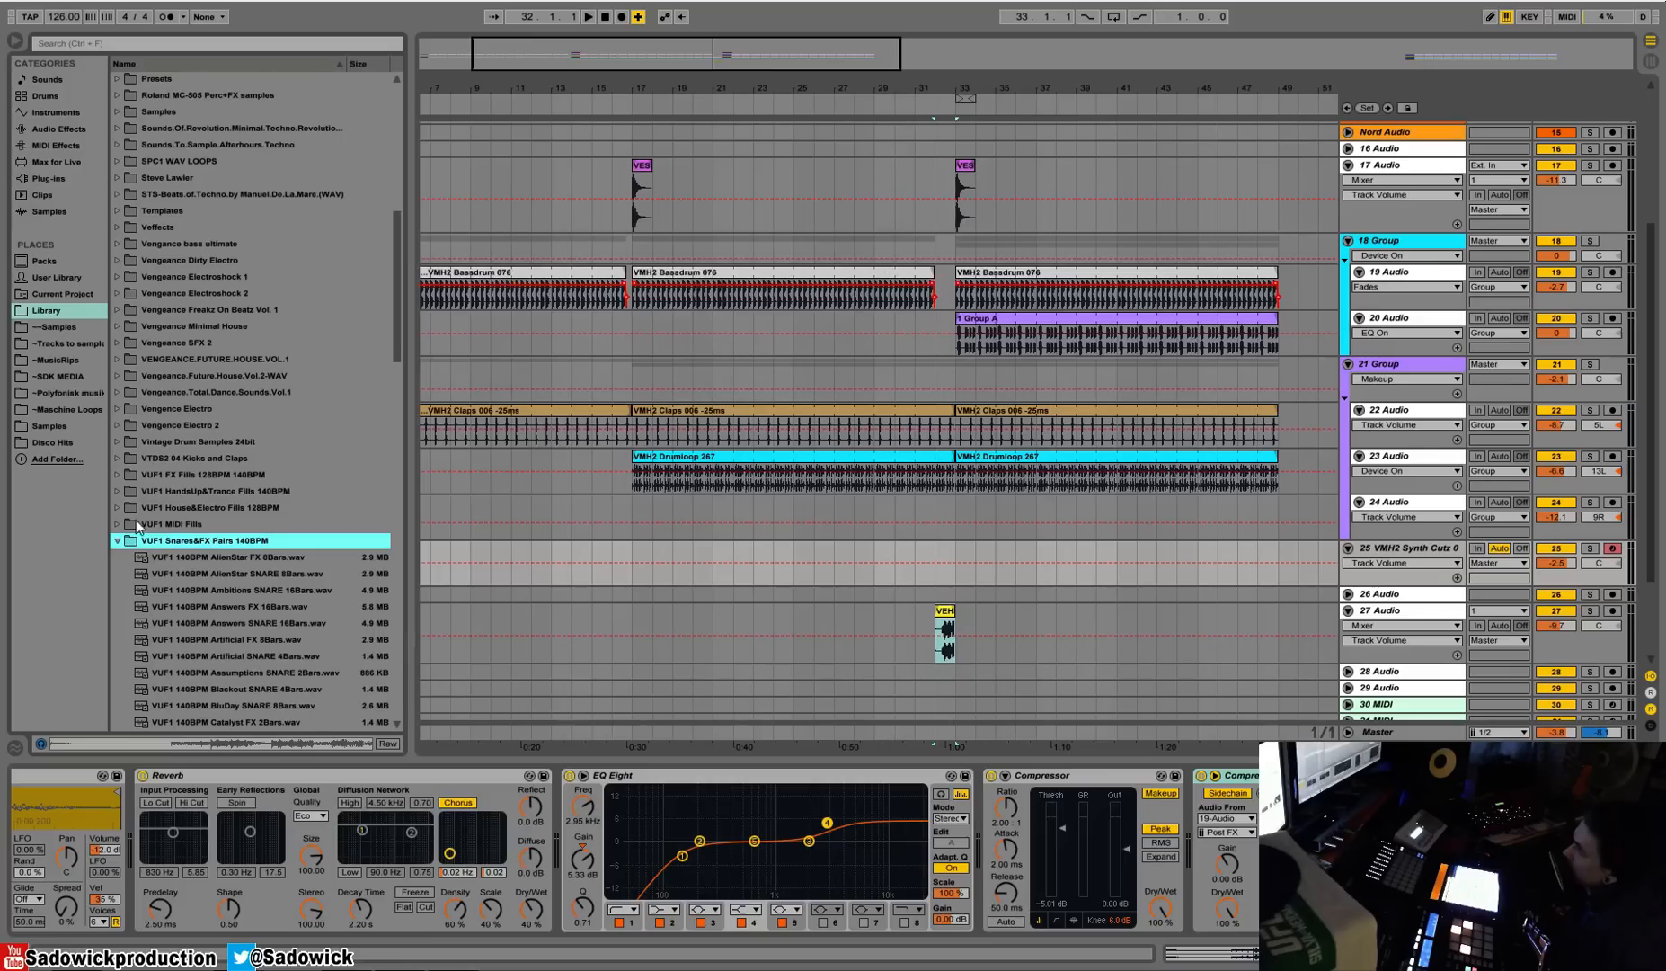
click(118, 542)
click(117, 574)
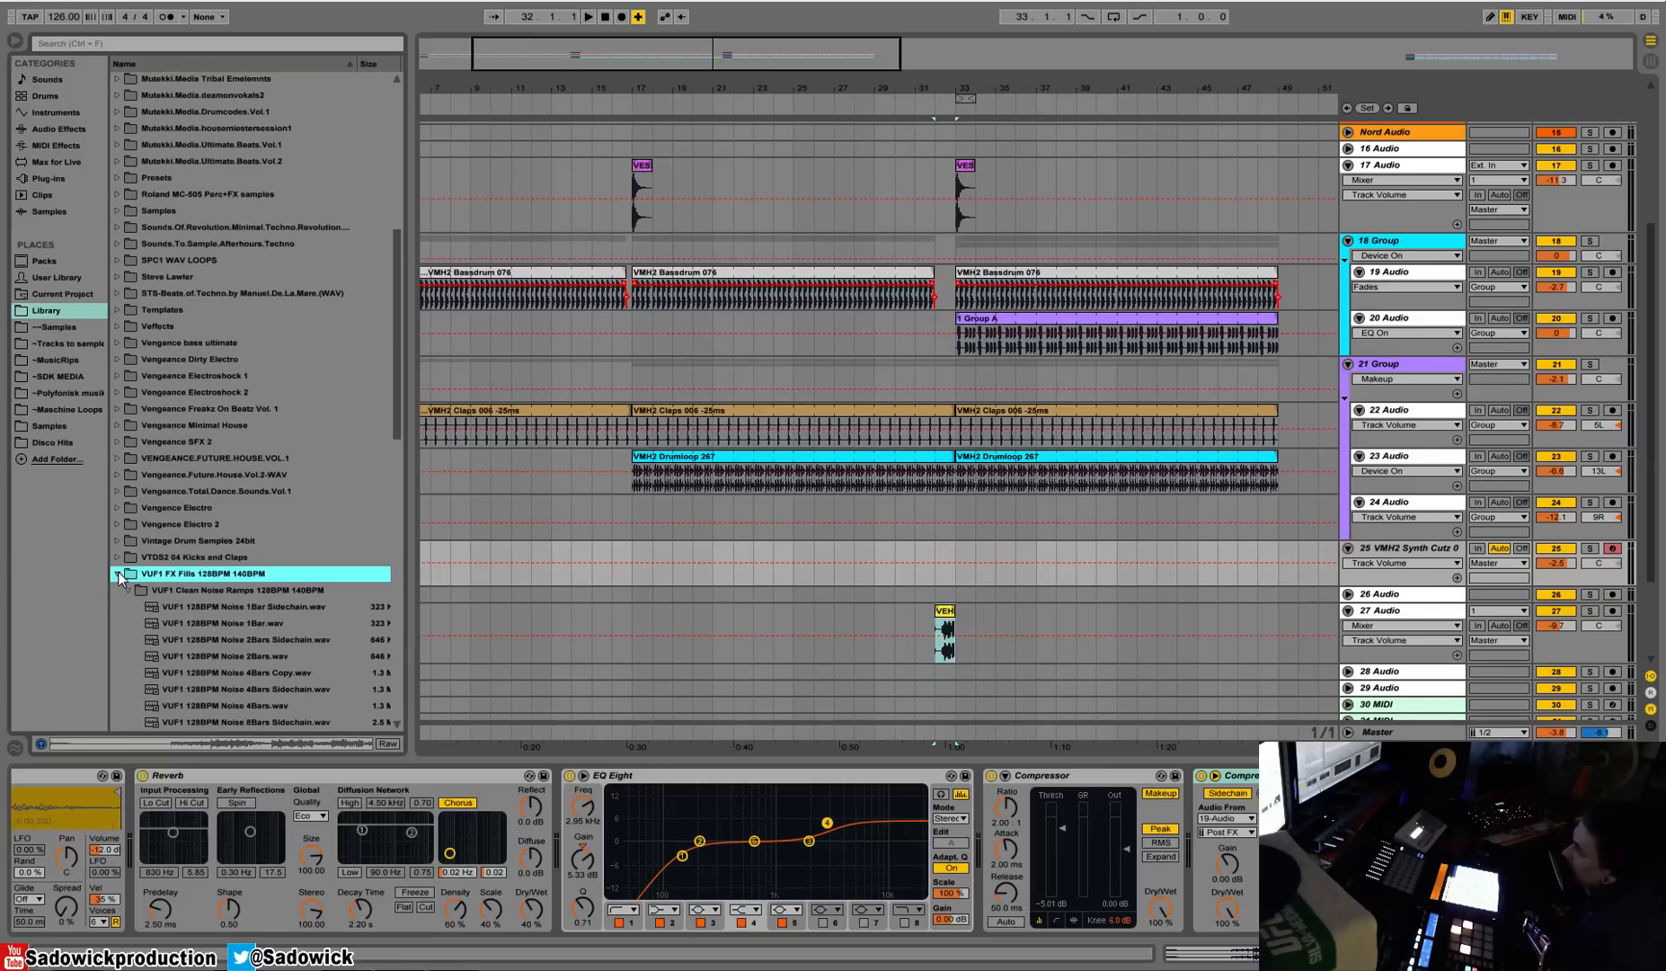
key(Down)
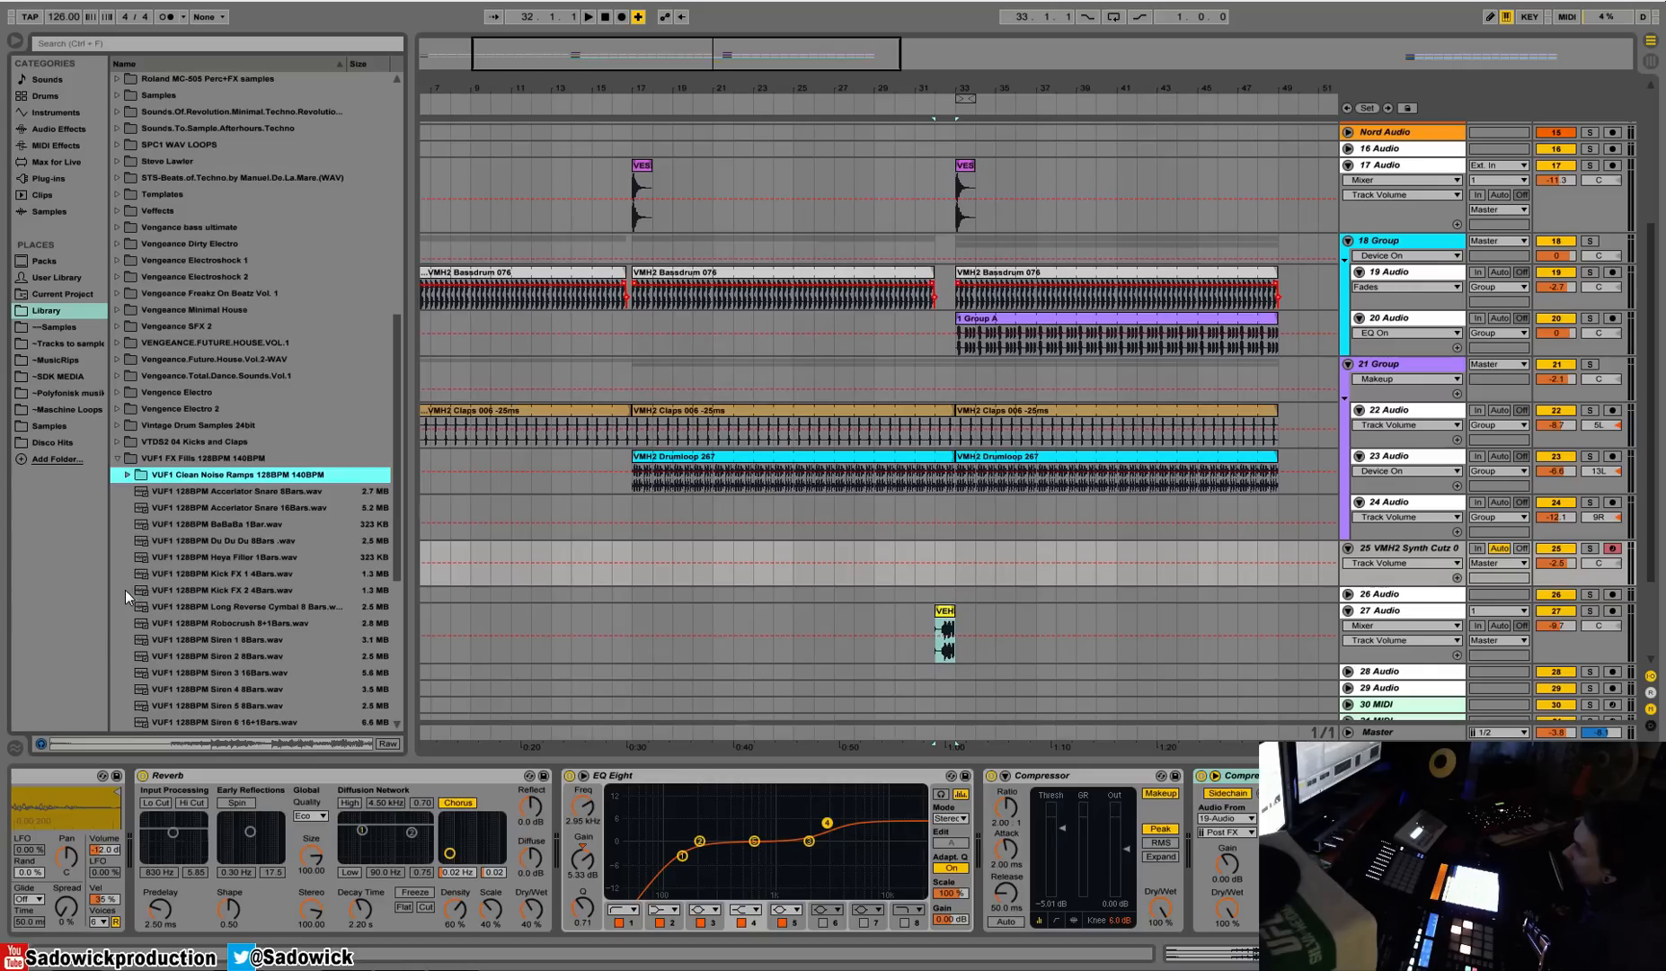
click(126, 474)
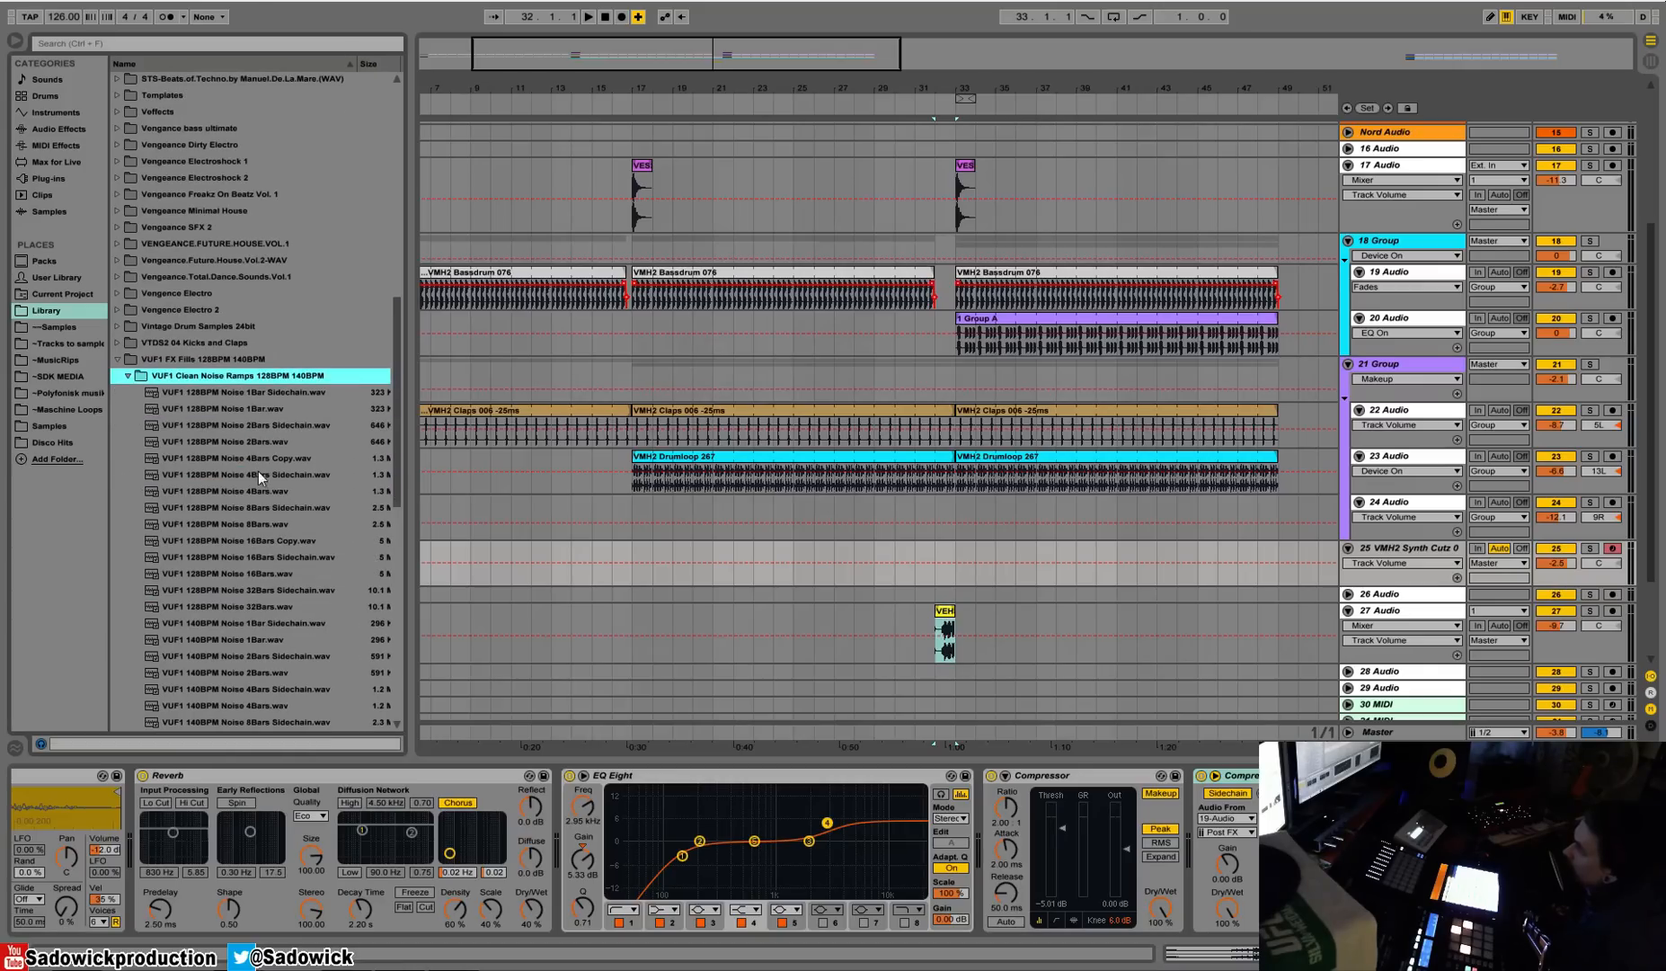
drag(254, 555, 786, 669)
Enlarge track 28, set its volume to -13.5 dB and listen to the noise ramp building into bar 33.
drag(1448, 681, 1448, 766)
scroll(1474, 665, down, 5)
drag(1556, 582, 1556, 611)
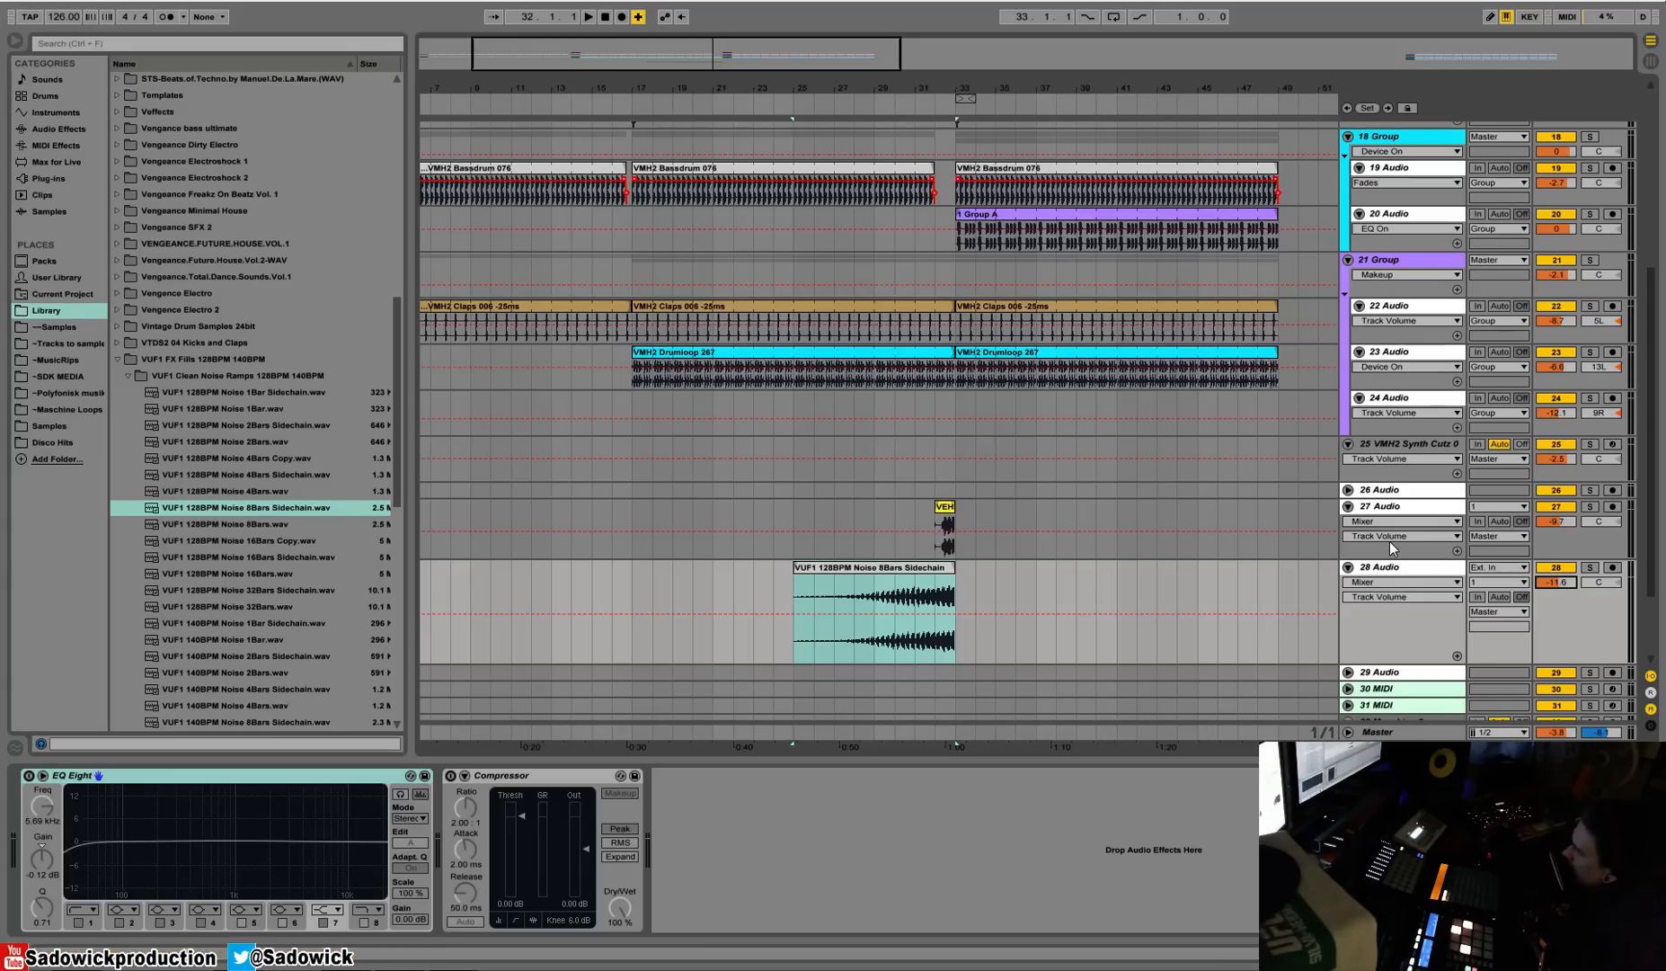
click(918, 113)
drag(947, 90, 792, 129)
drag(1557, 582, 1557, 592)
drag(819, 91, 700, 92)
key(space)
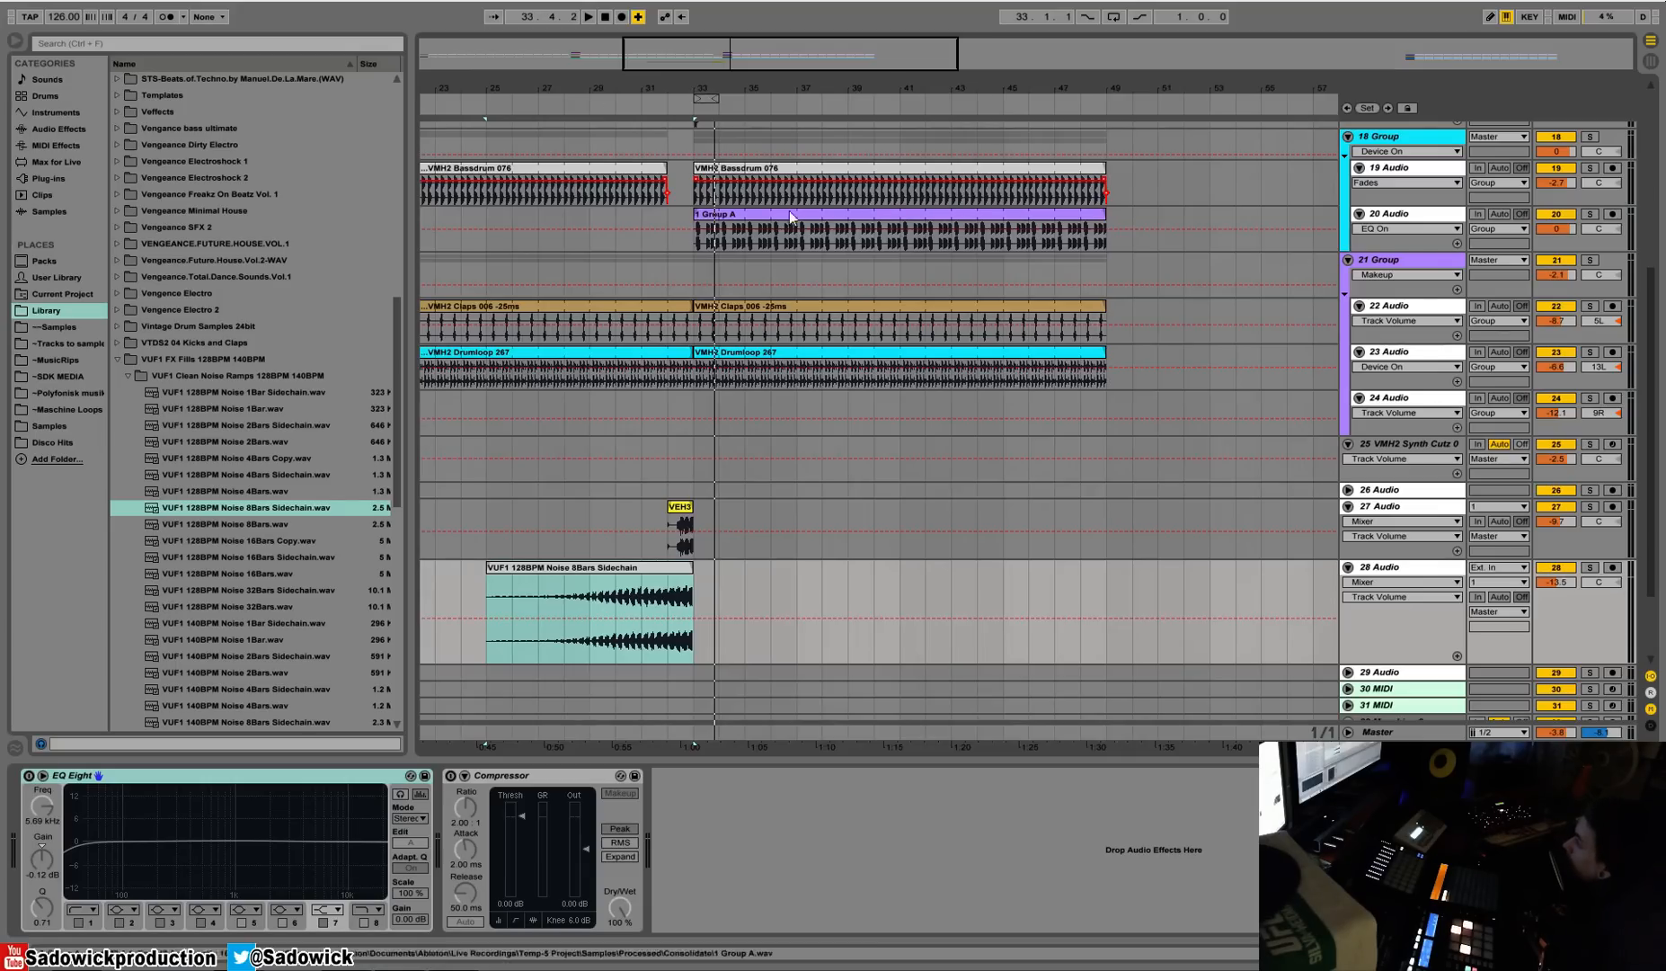
Reduce the heights of audio tracks 27 and 28.
drag(690, 82, 689, 14)
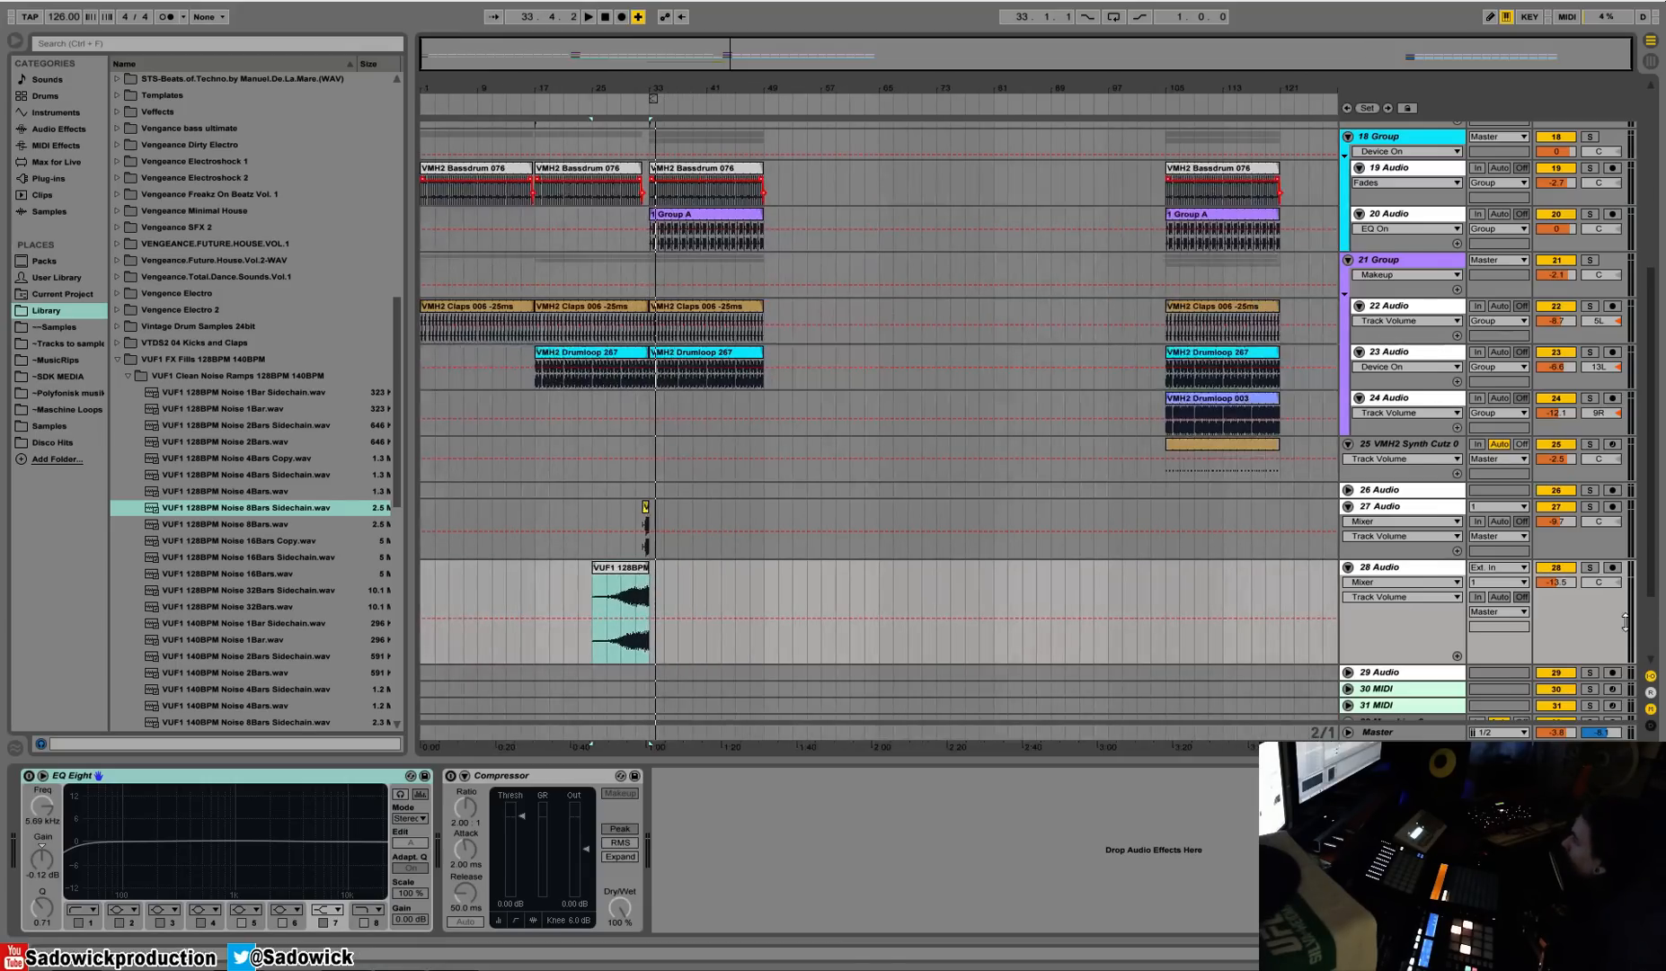
drag(1599, 663, 1599, 619)
drag(1584, 558, 1581, 525)
drag(1599, 605, 1598, 579)
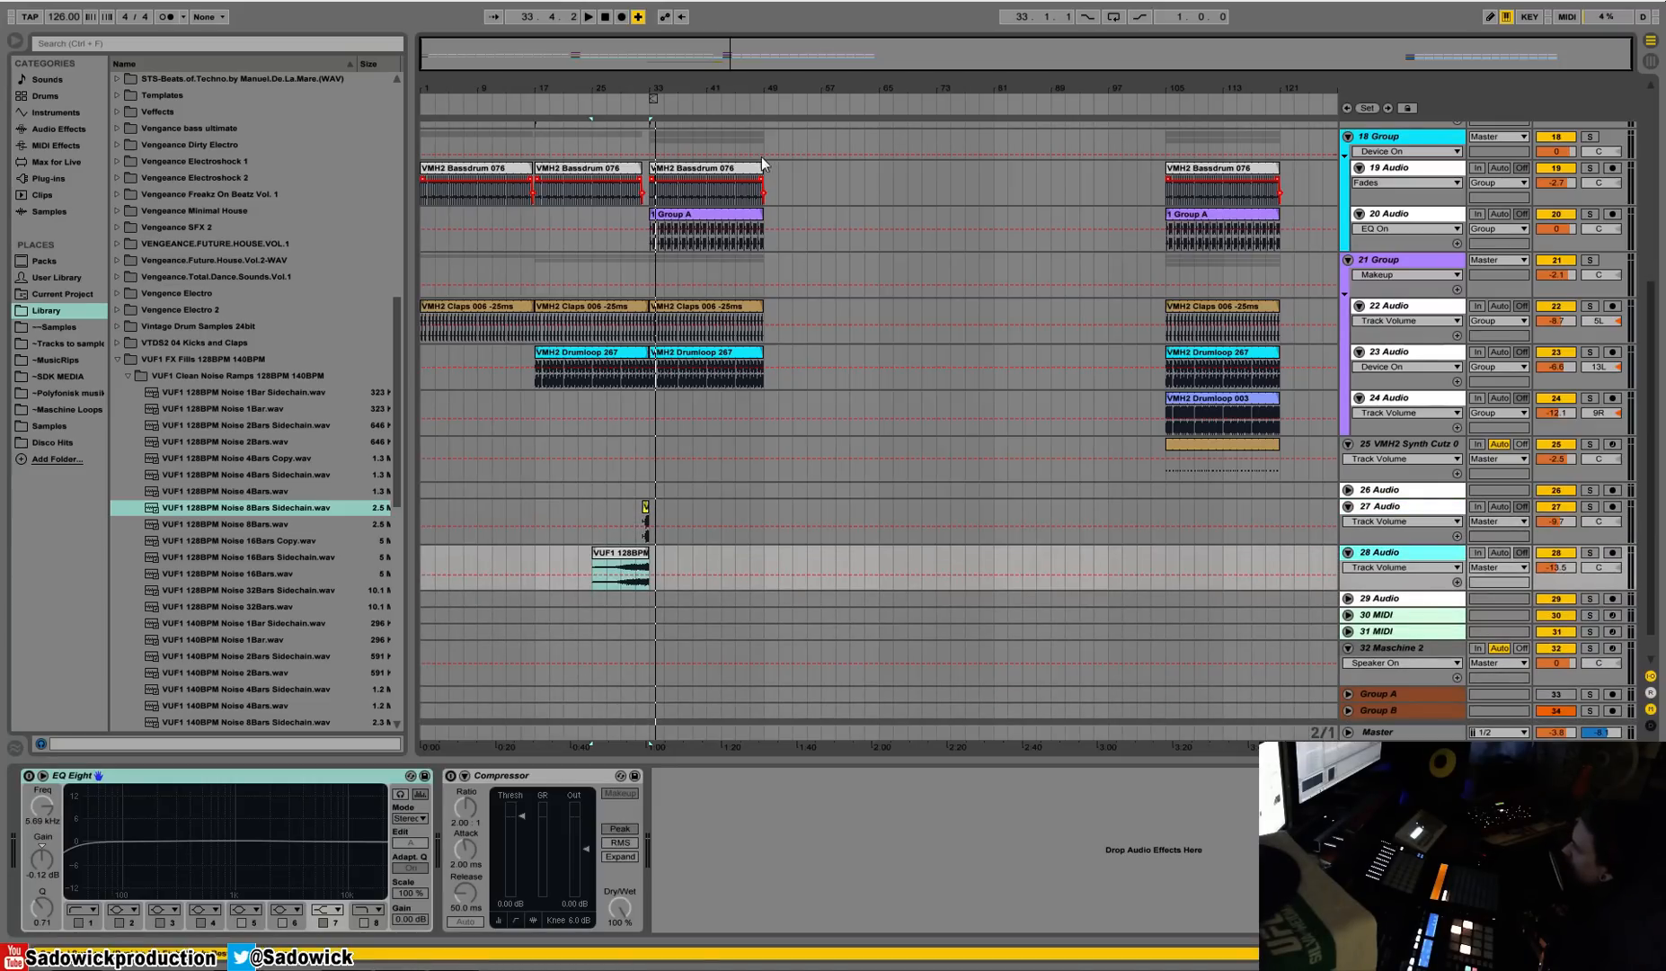
Shorten the third VMH2 Bassdrum 076 clip on track 19 to end at 48.4.1, half a bar before the section's end.
drag(771, 91, 763, 168)
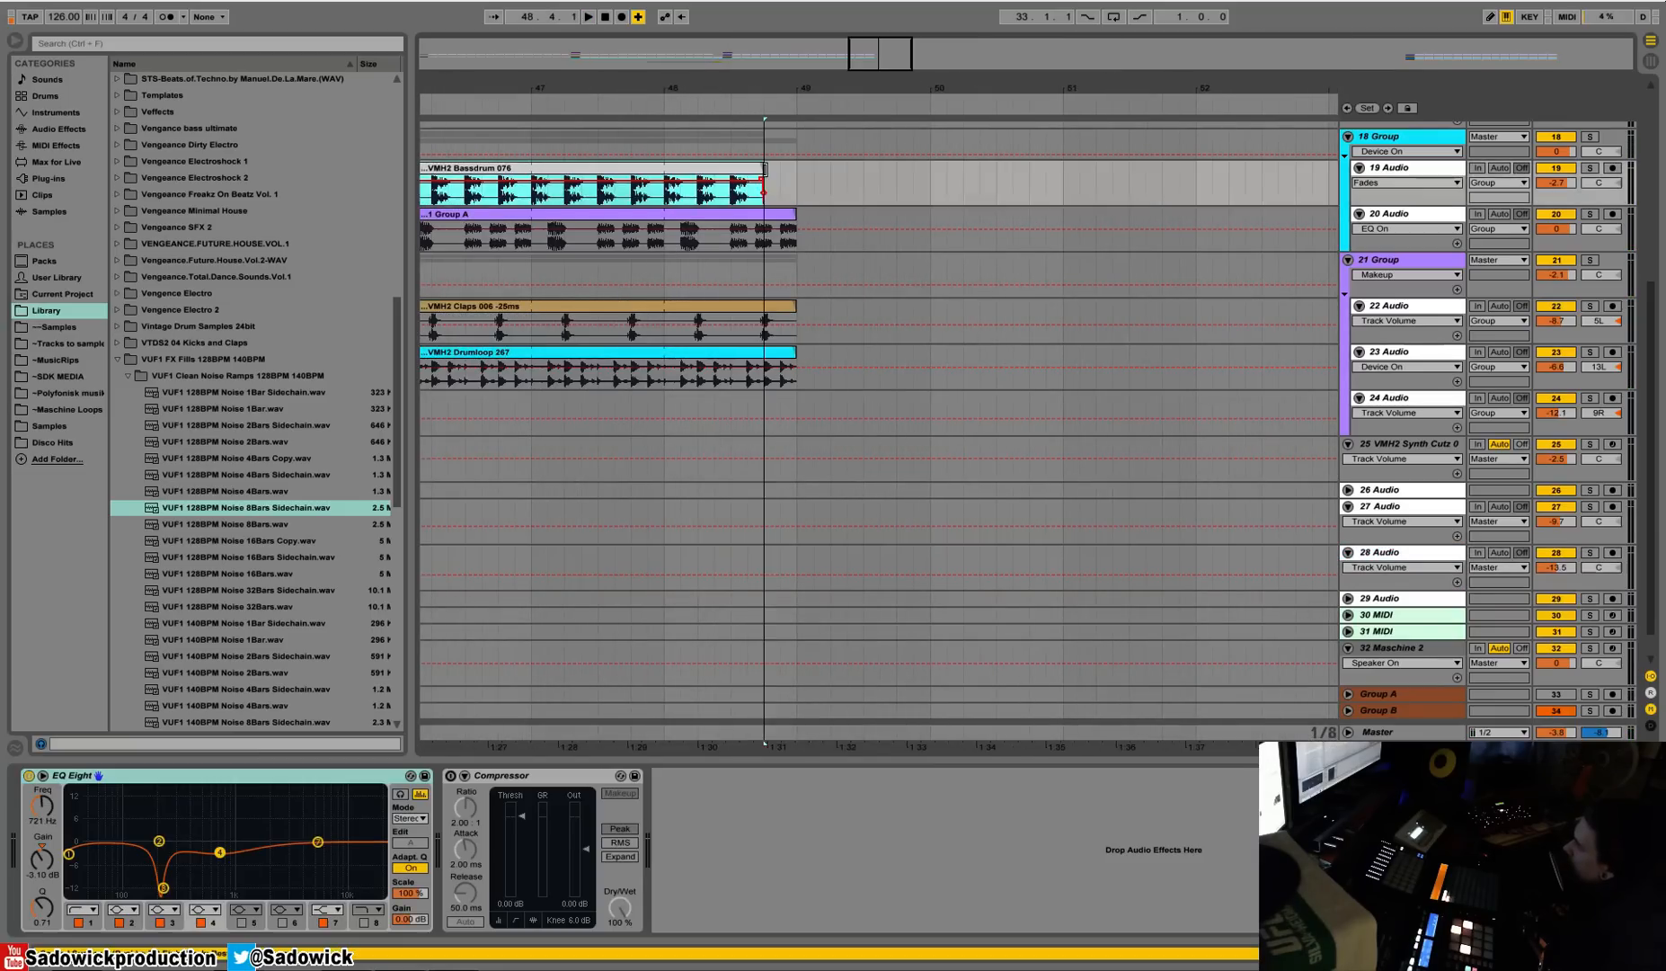
Duplicate the bassdrum, Group A, claps and VMH2 Drumloop 267 clips of bars 33–49 on tracks 19–23 into bars 49–65.
drag(783, 94, 785, 56)
drag(790, 358, 654, 196)
key(ctrl+d)
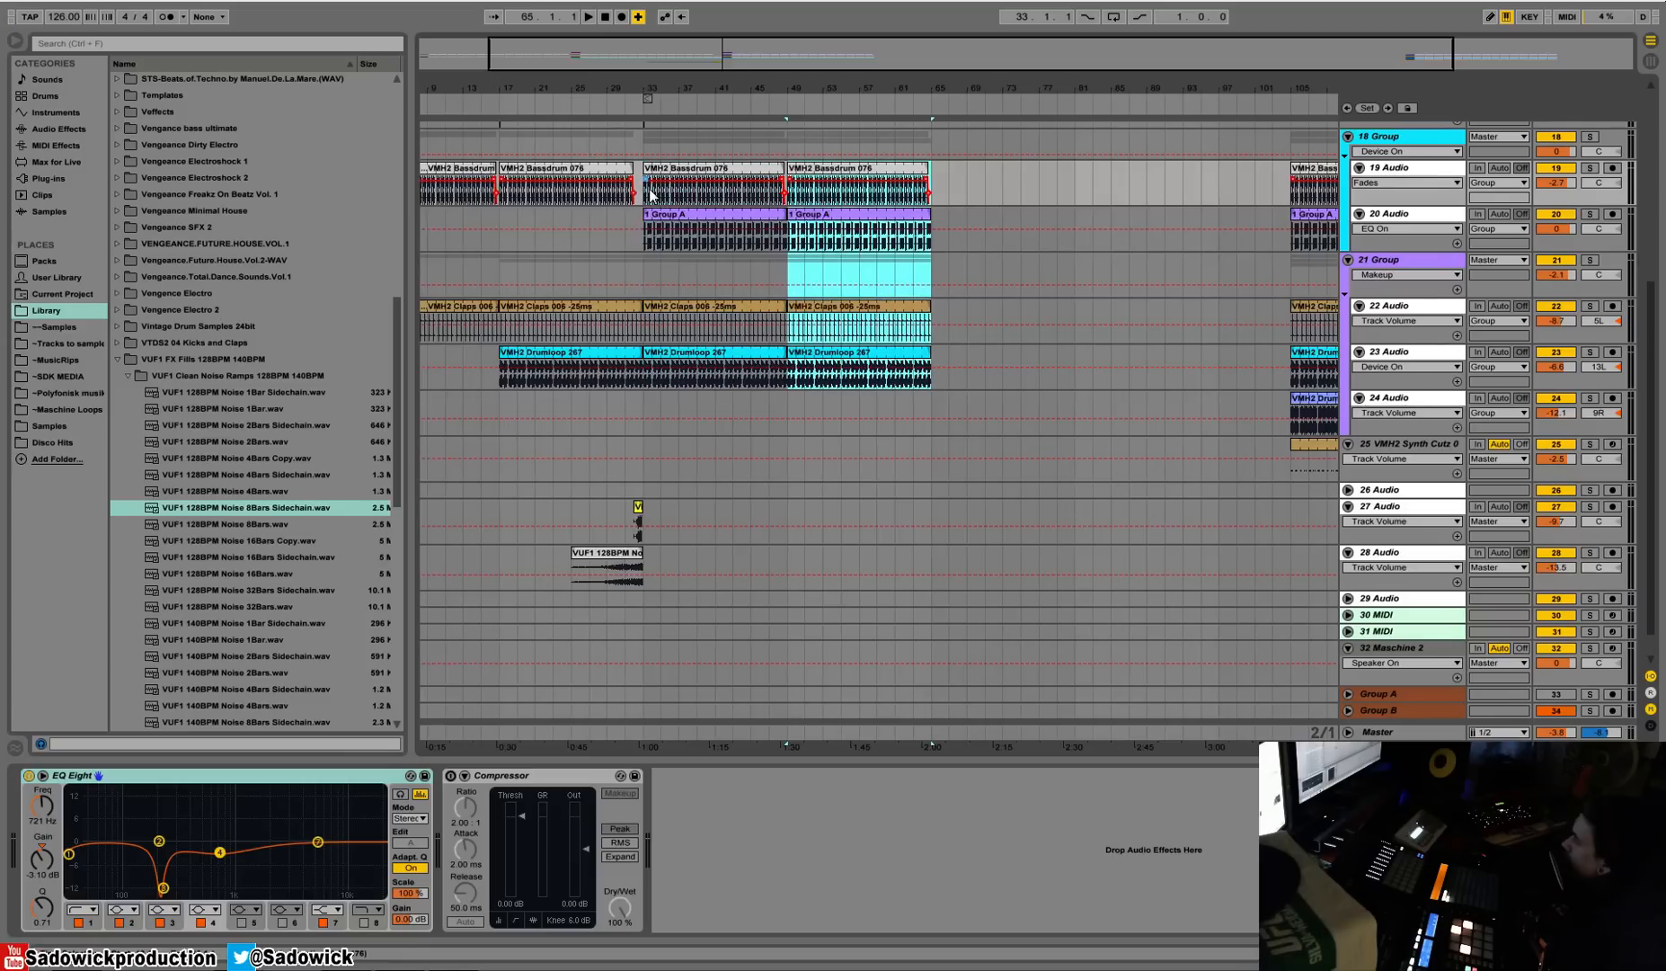
Copy the VMH2 Drumloop 003 clip from the original loop on track 24 to bar 49.
key(minus)
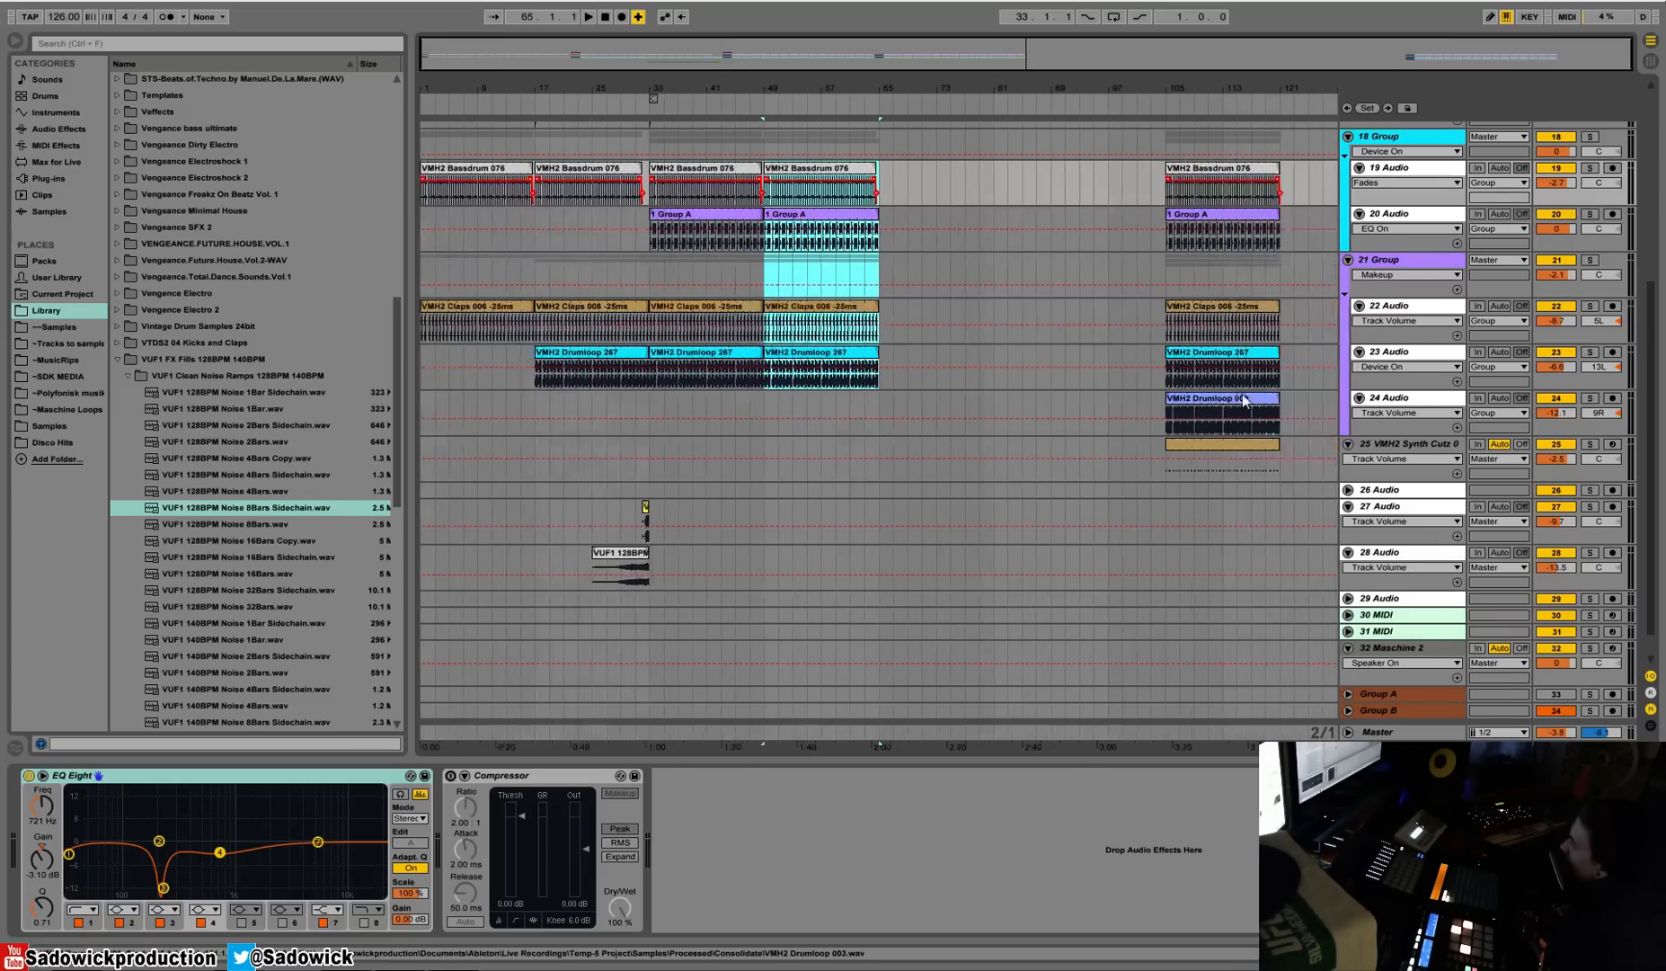
click(1384, 400)
click(761, 403)
key(ctrl+v)
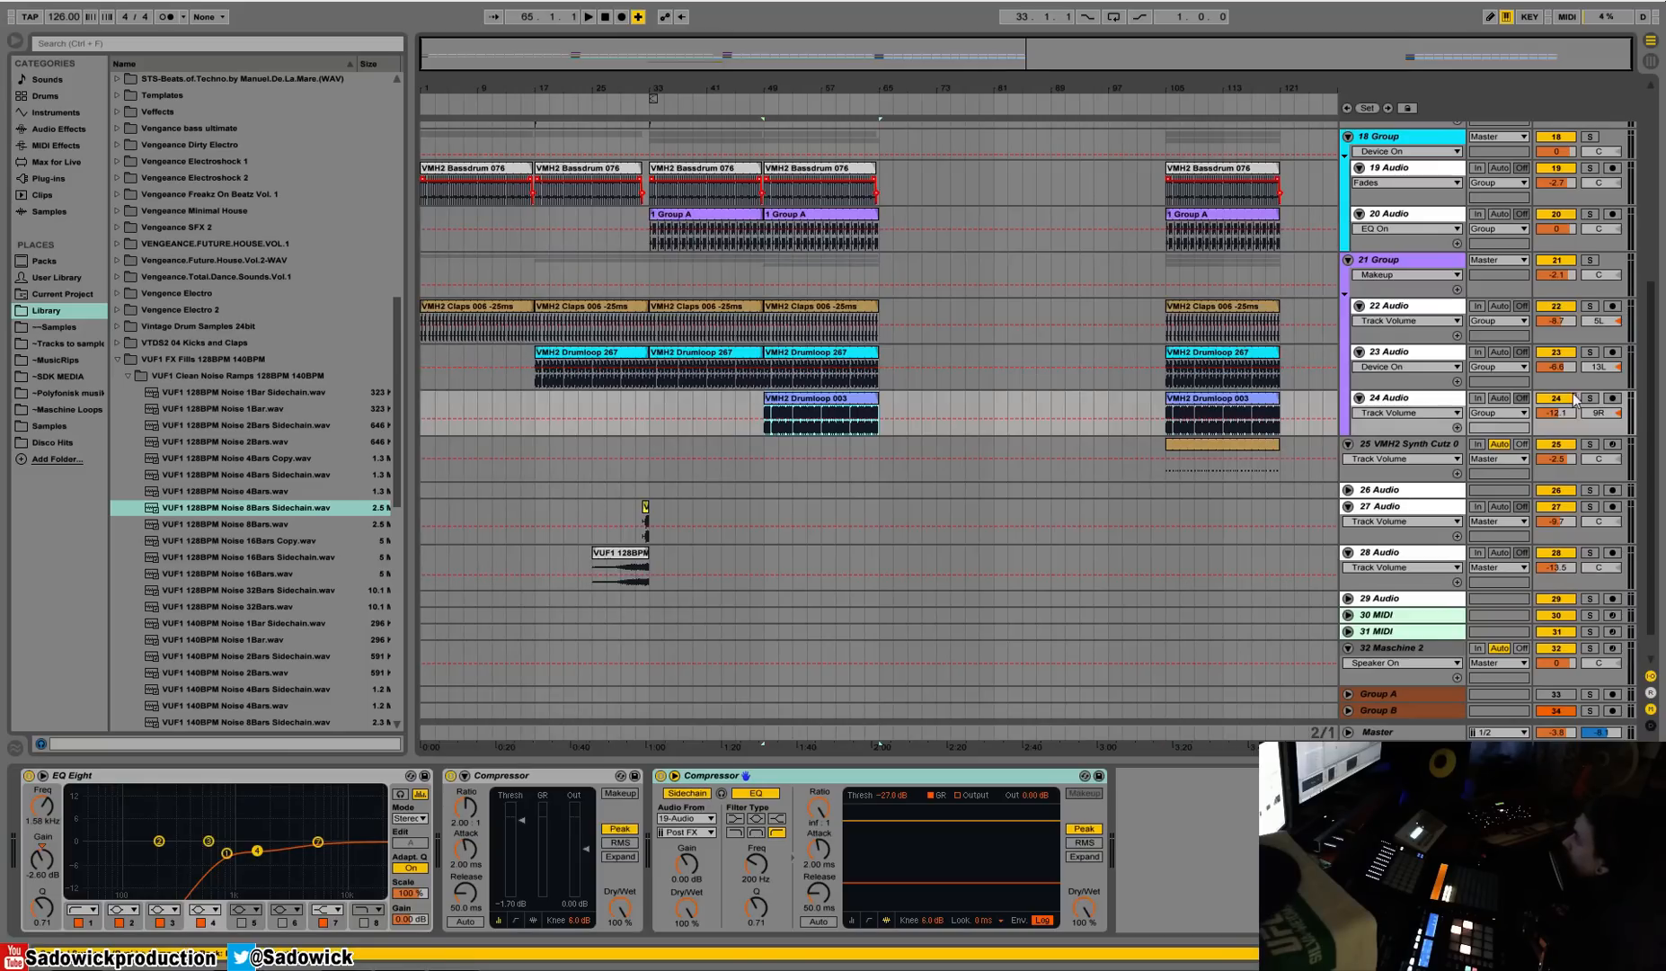
Solo track 24 in playback, set its volume to -10.5 dB, and listen to it with the full mix.
click(1589, 397)
key(space)
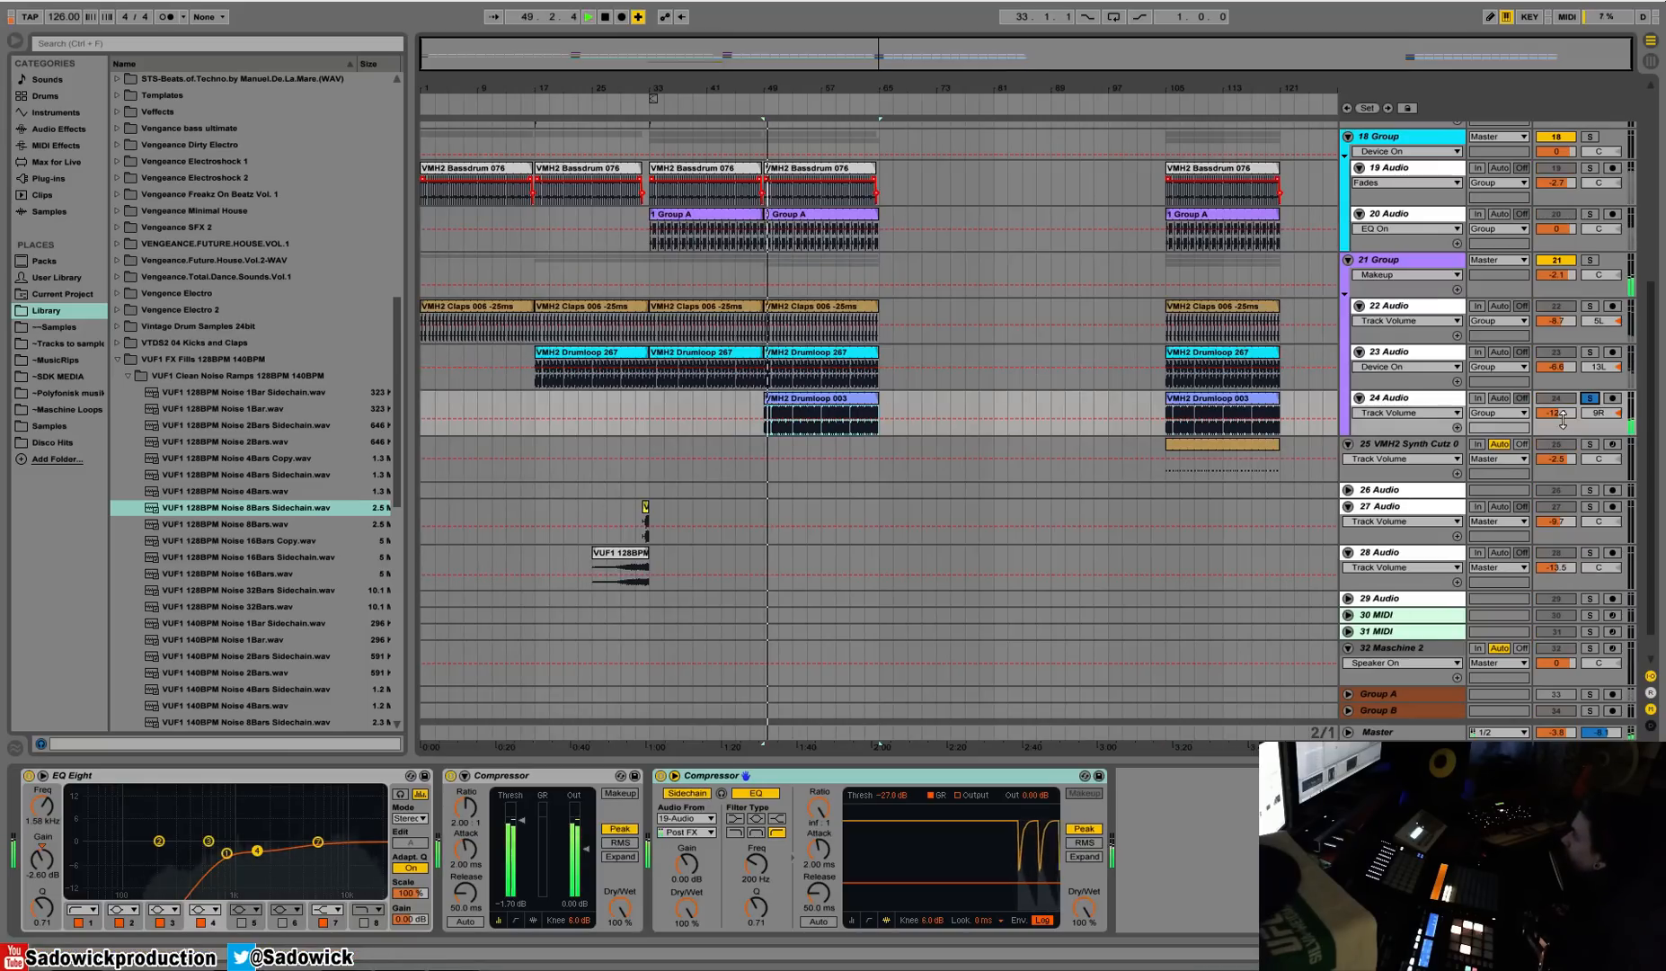
drag(1564, 414, 1564, 403)
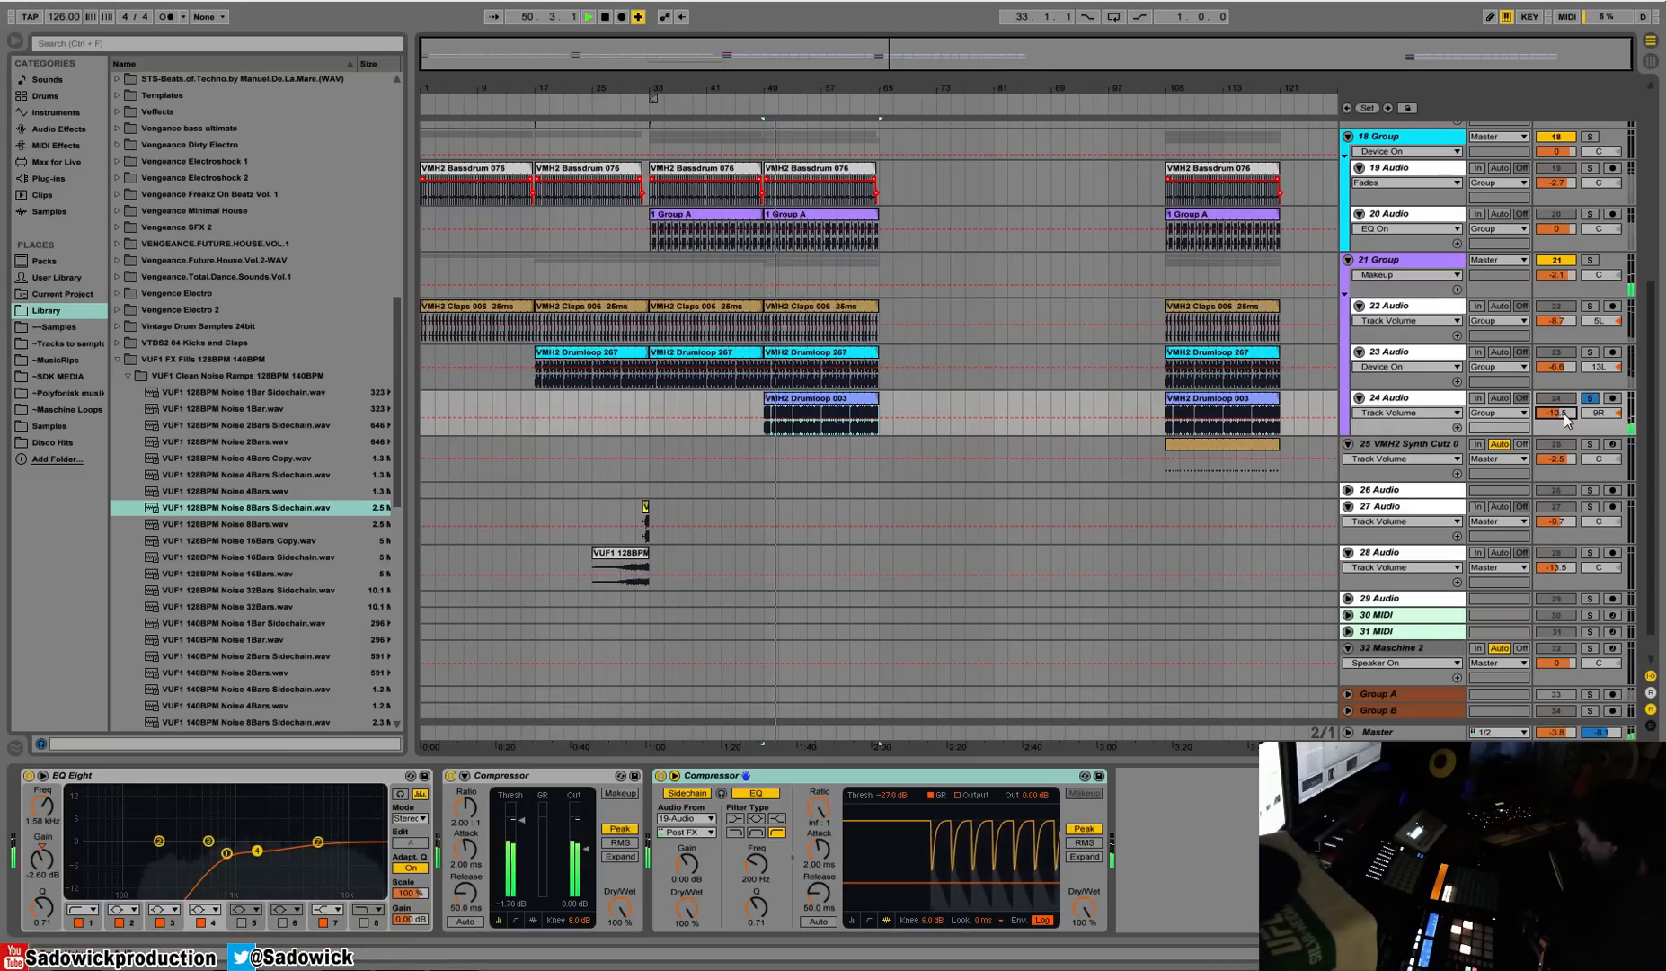
click(1589, 397)
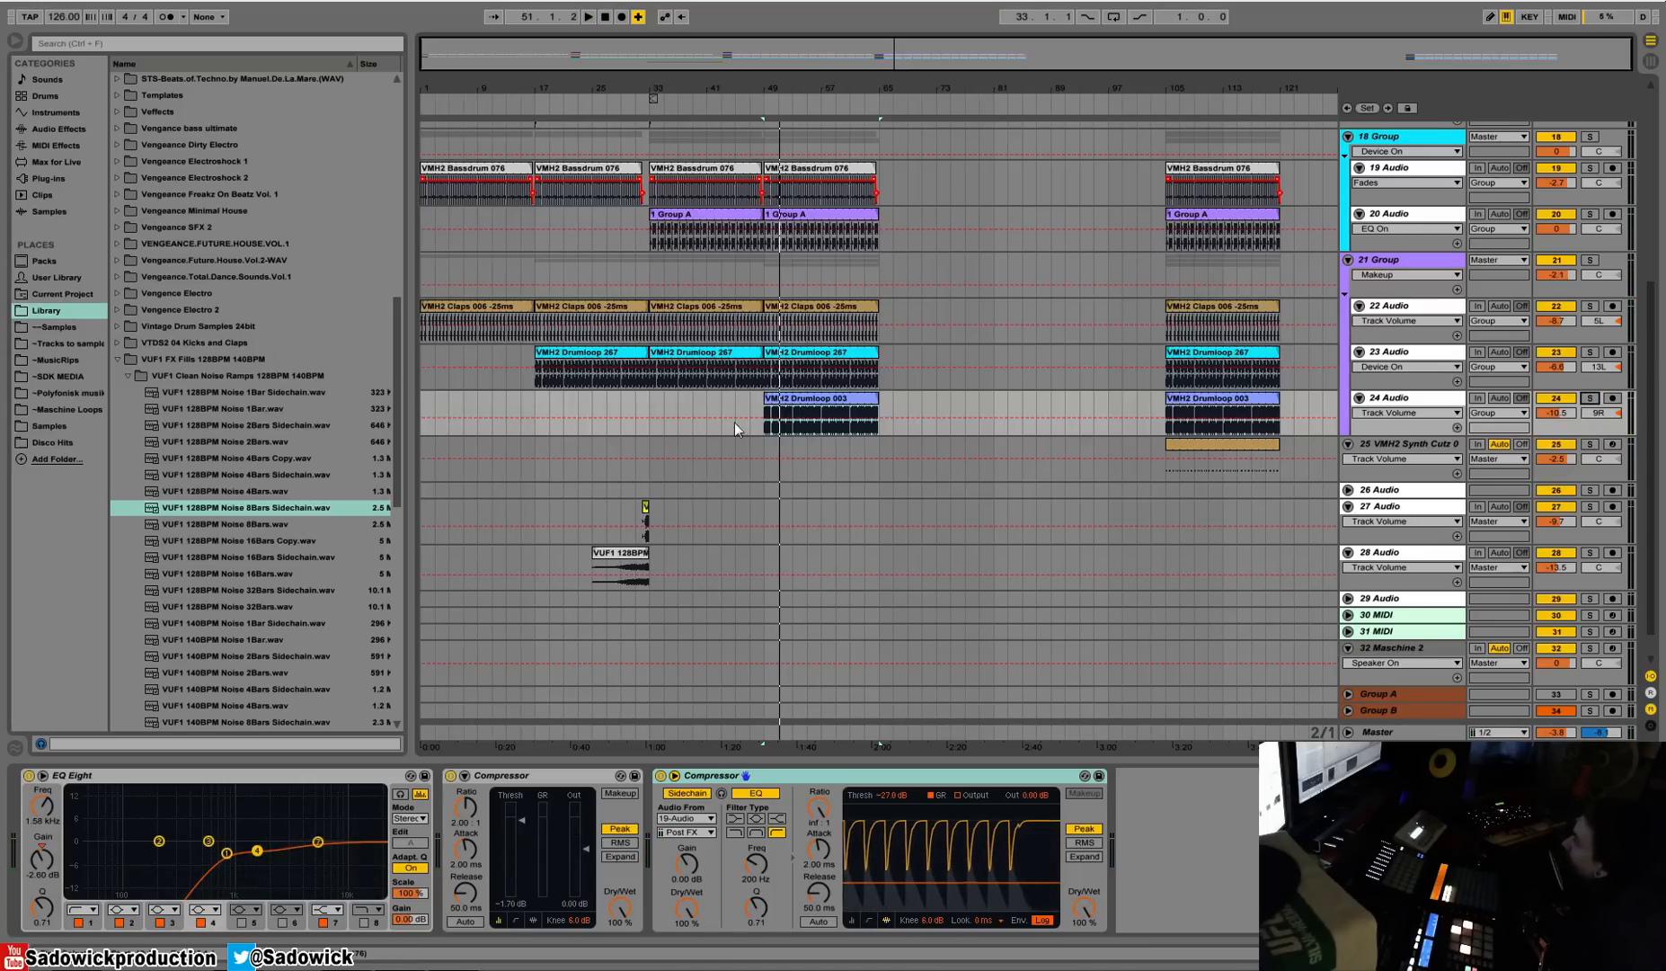
key(space)
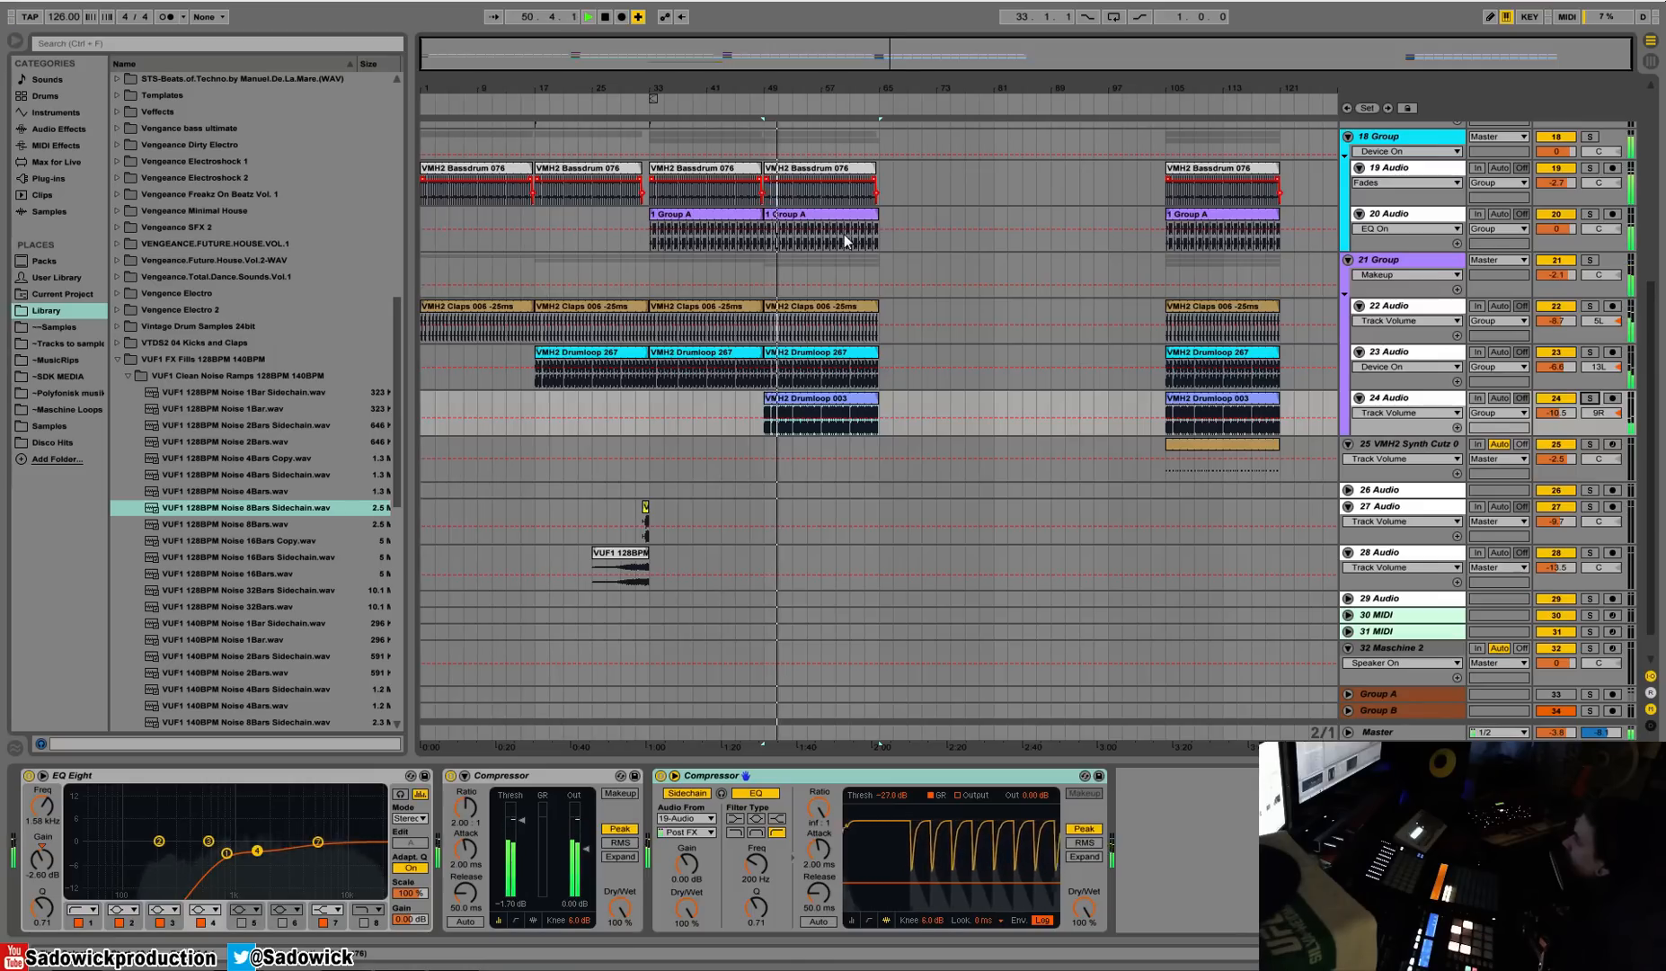
key(space)
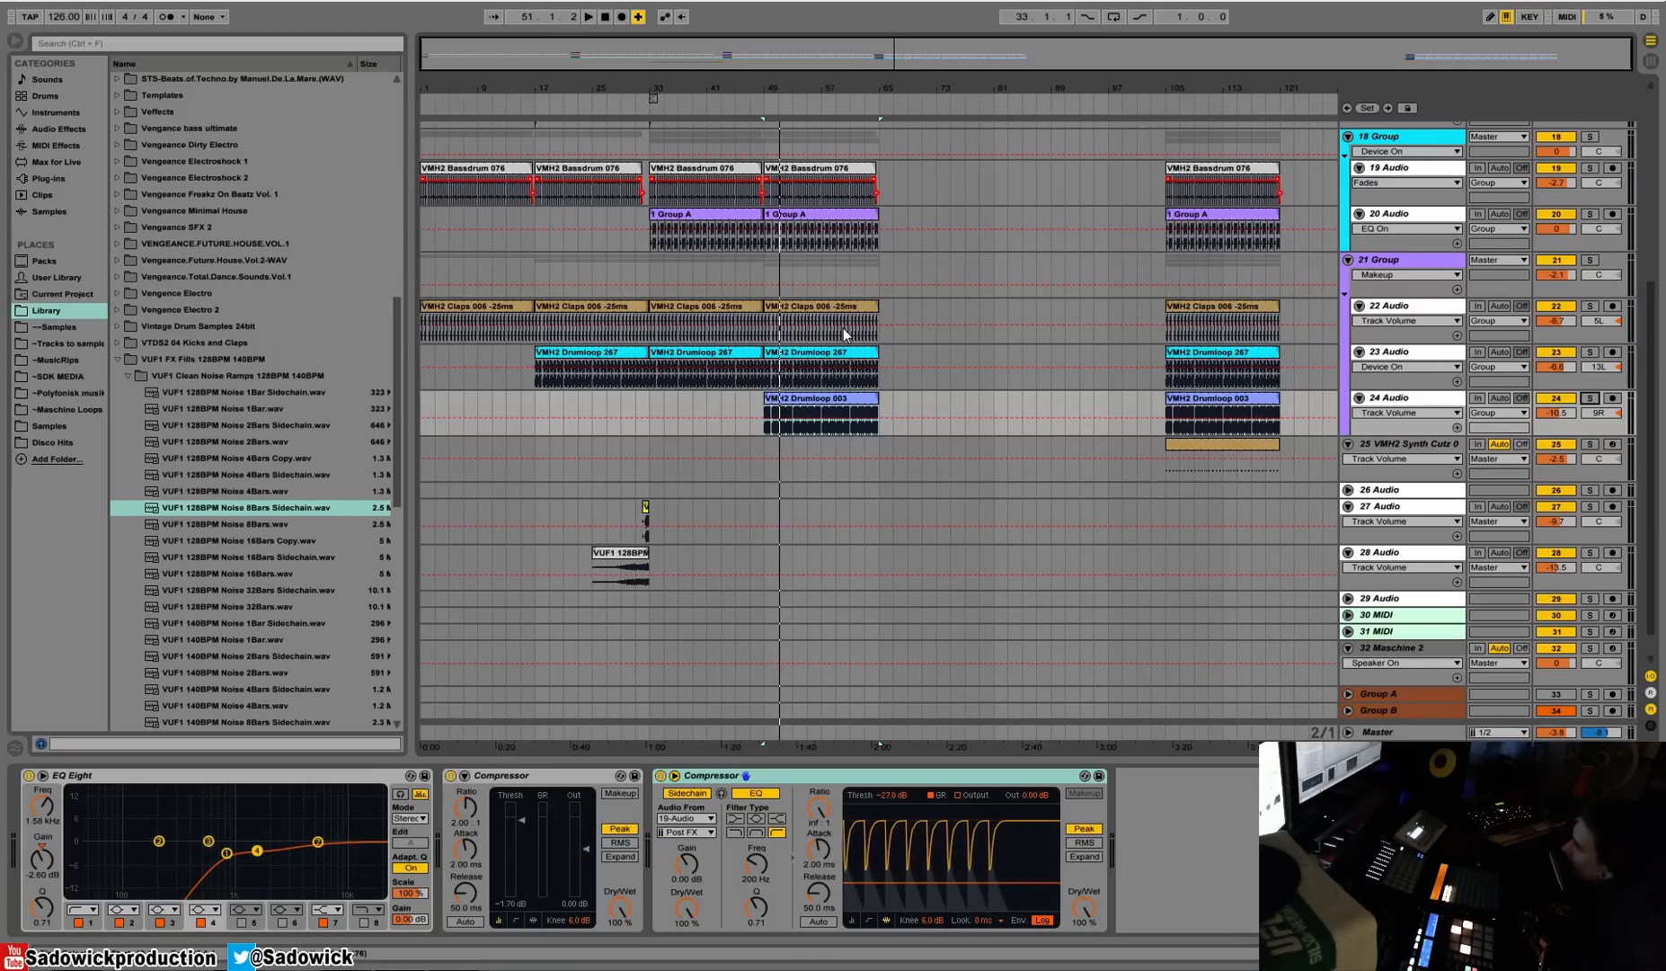
Move the VMH2 Synth Cutz clip on track 25 to bars 65–81.
click(1214, 465)
drag(1214, 466, 926, 466)
click(932, 442)
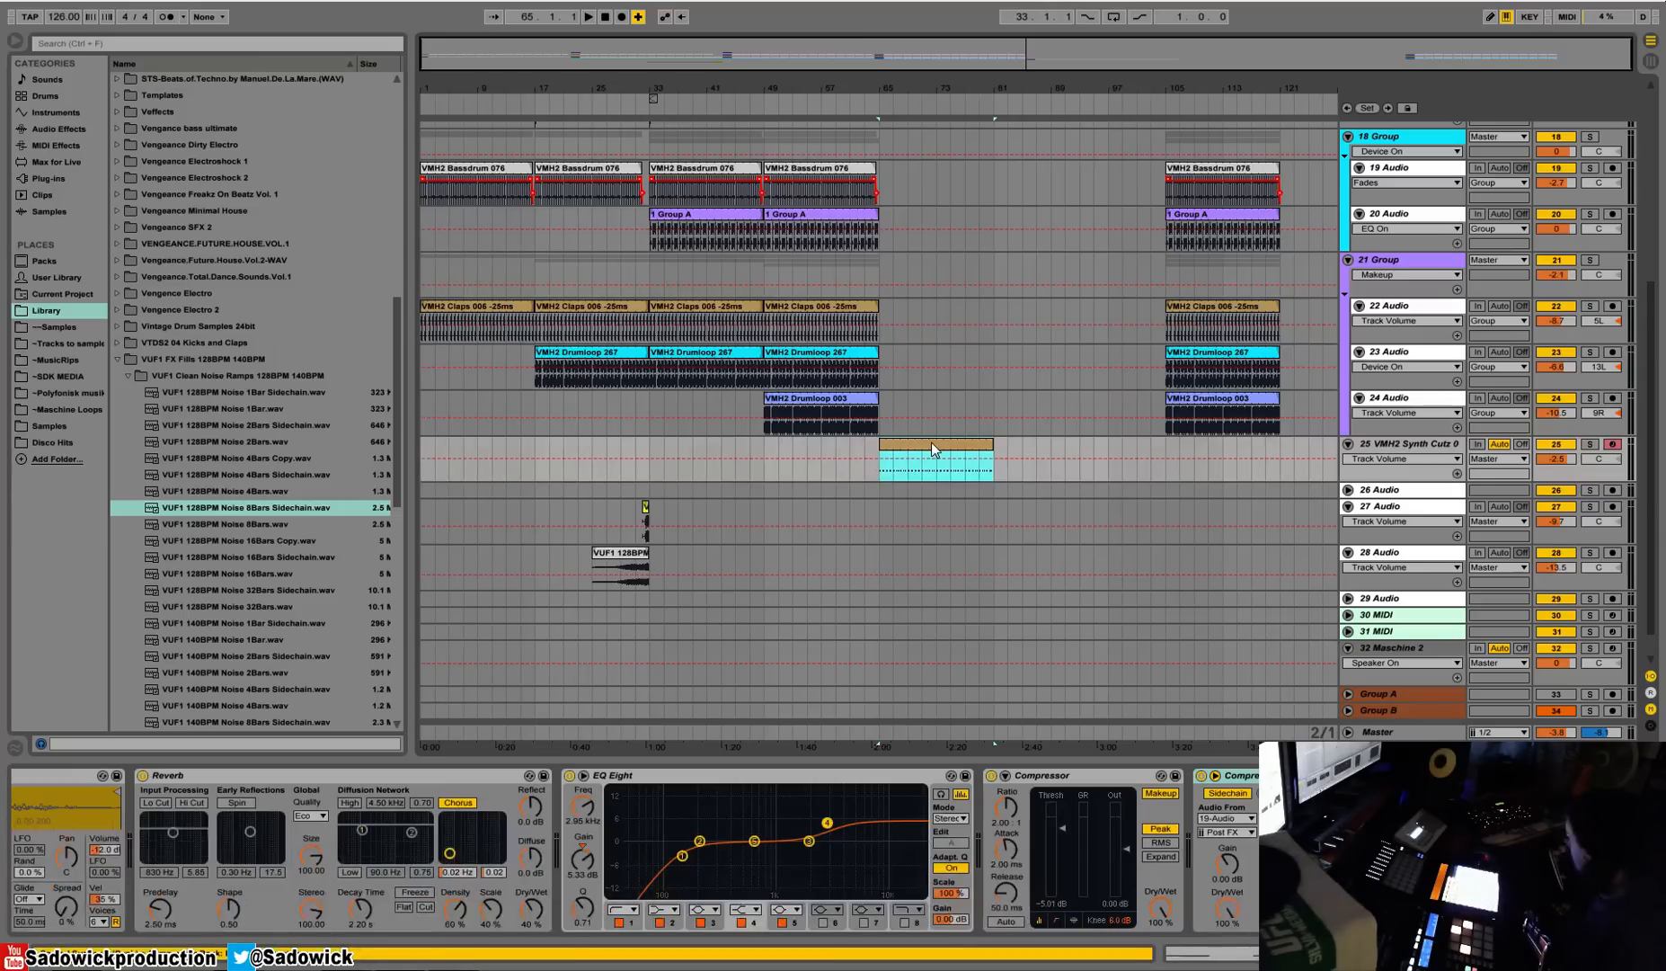
Copy the fill on track 27 and the noise ramp on track 28 so they lead into bar 65.
drag(658, 558, 549, 521)
drag(538, 519, 651, 557)
key(ctrl+c)
click(765, 510)
key(ctrl+v)
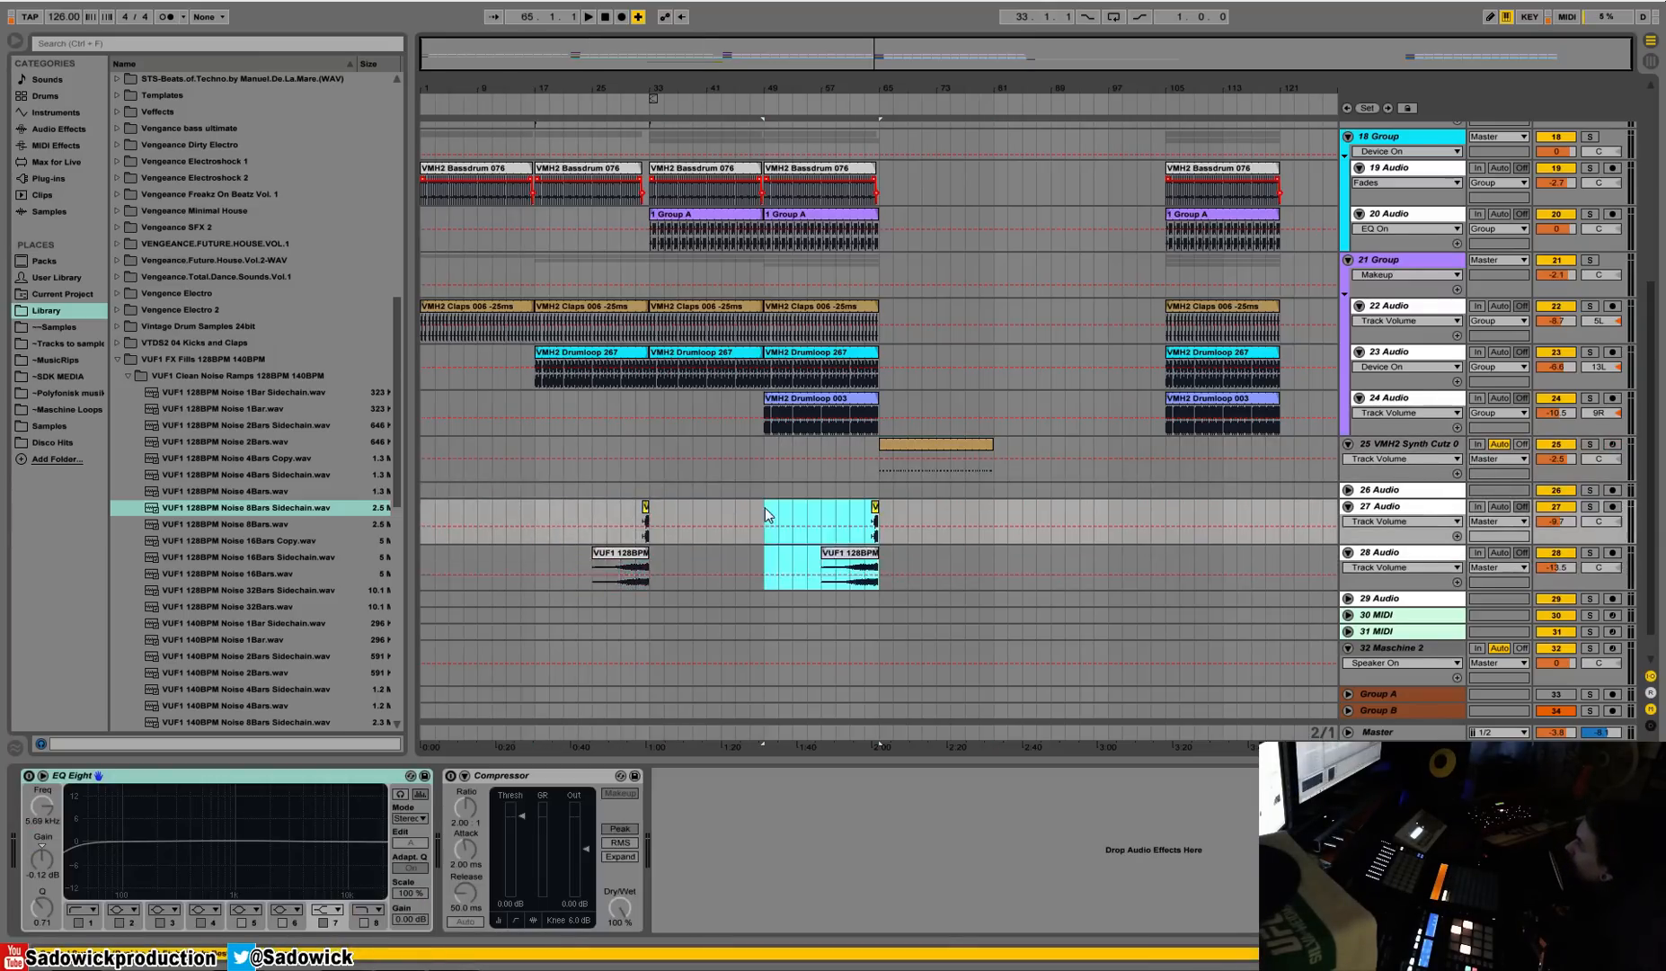
Duplicate the crash on track 17 to bars 49 and 65.
scroll(766, 507, up, 3)
drag(762, 224, 654, 237)
key(ctrl+d)
key(ctrl+d)
scroll(904, 288, down, 3)
Enlarge track 25 and listen to the synth cuts and the transition into bar 65.
click(952, 463)
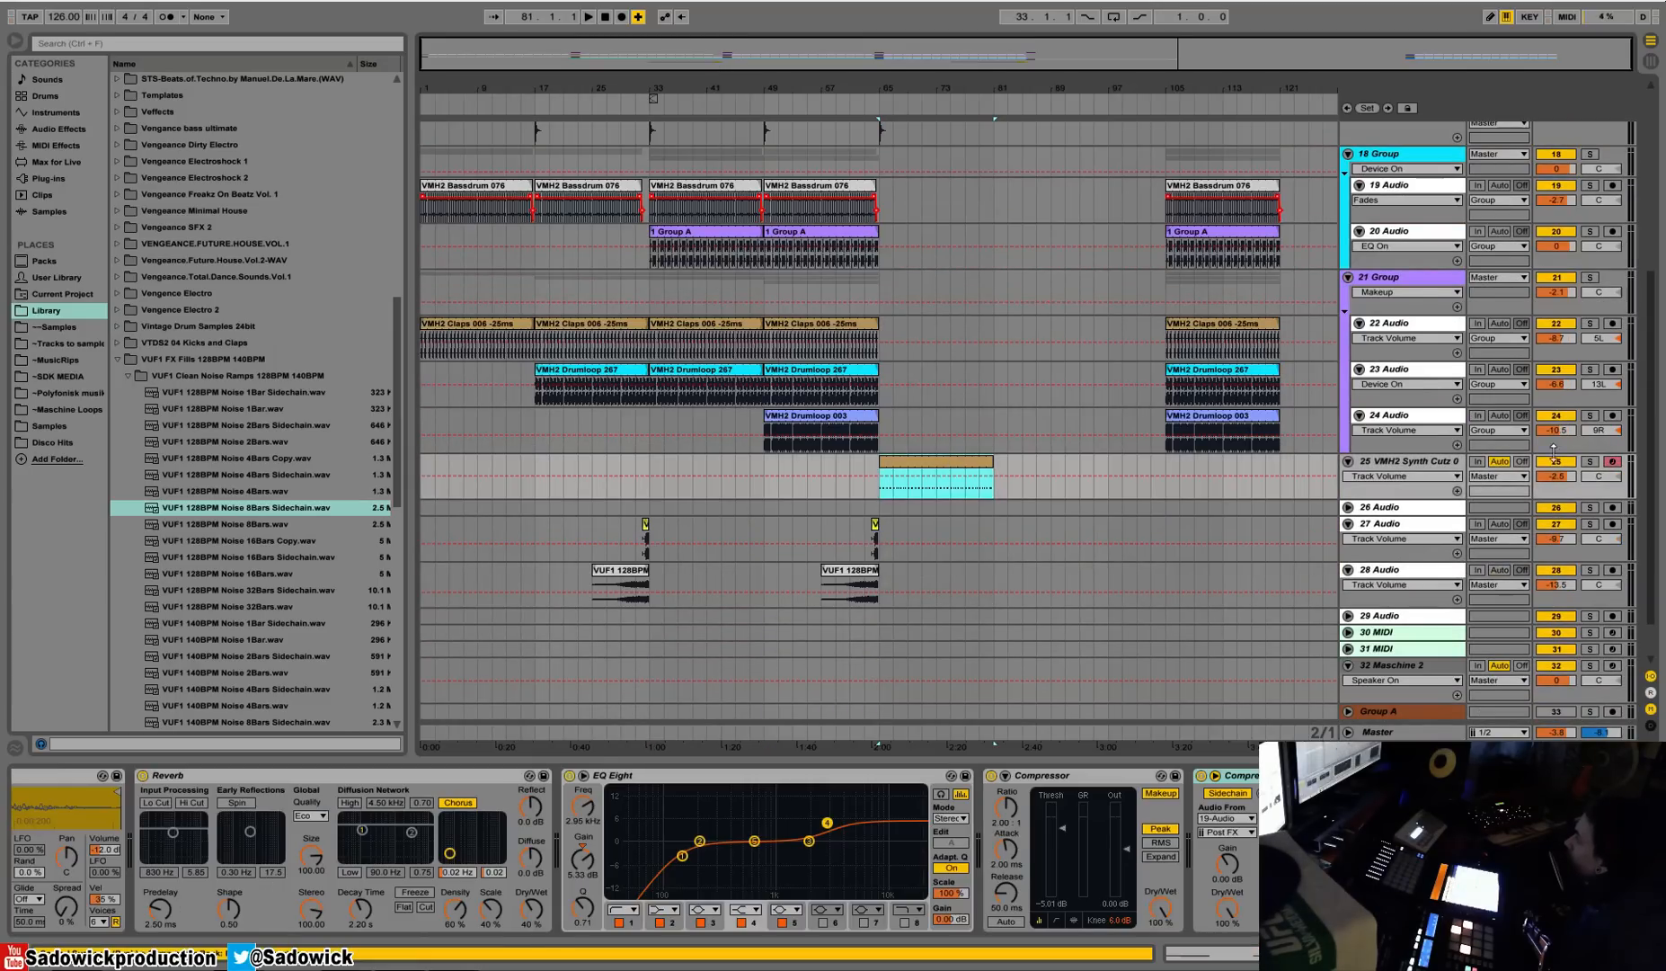
key(space)
drag(1402, 500, 1403, 514)
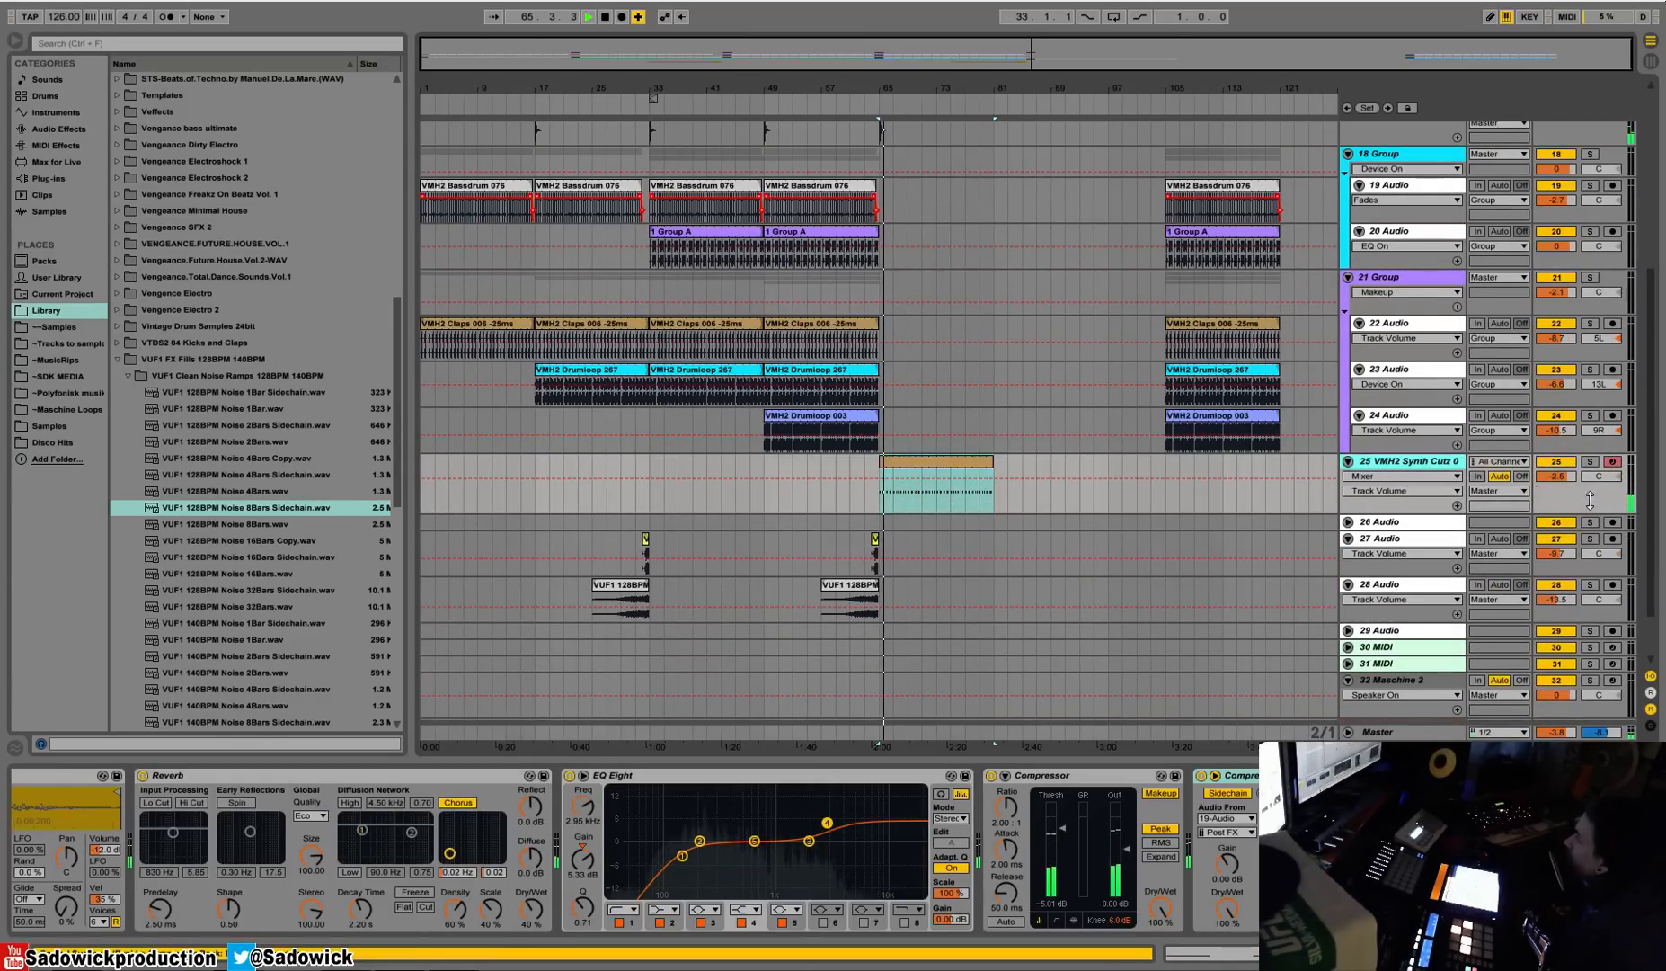
key(space)
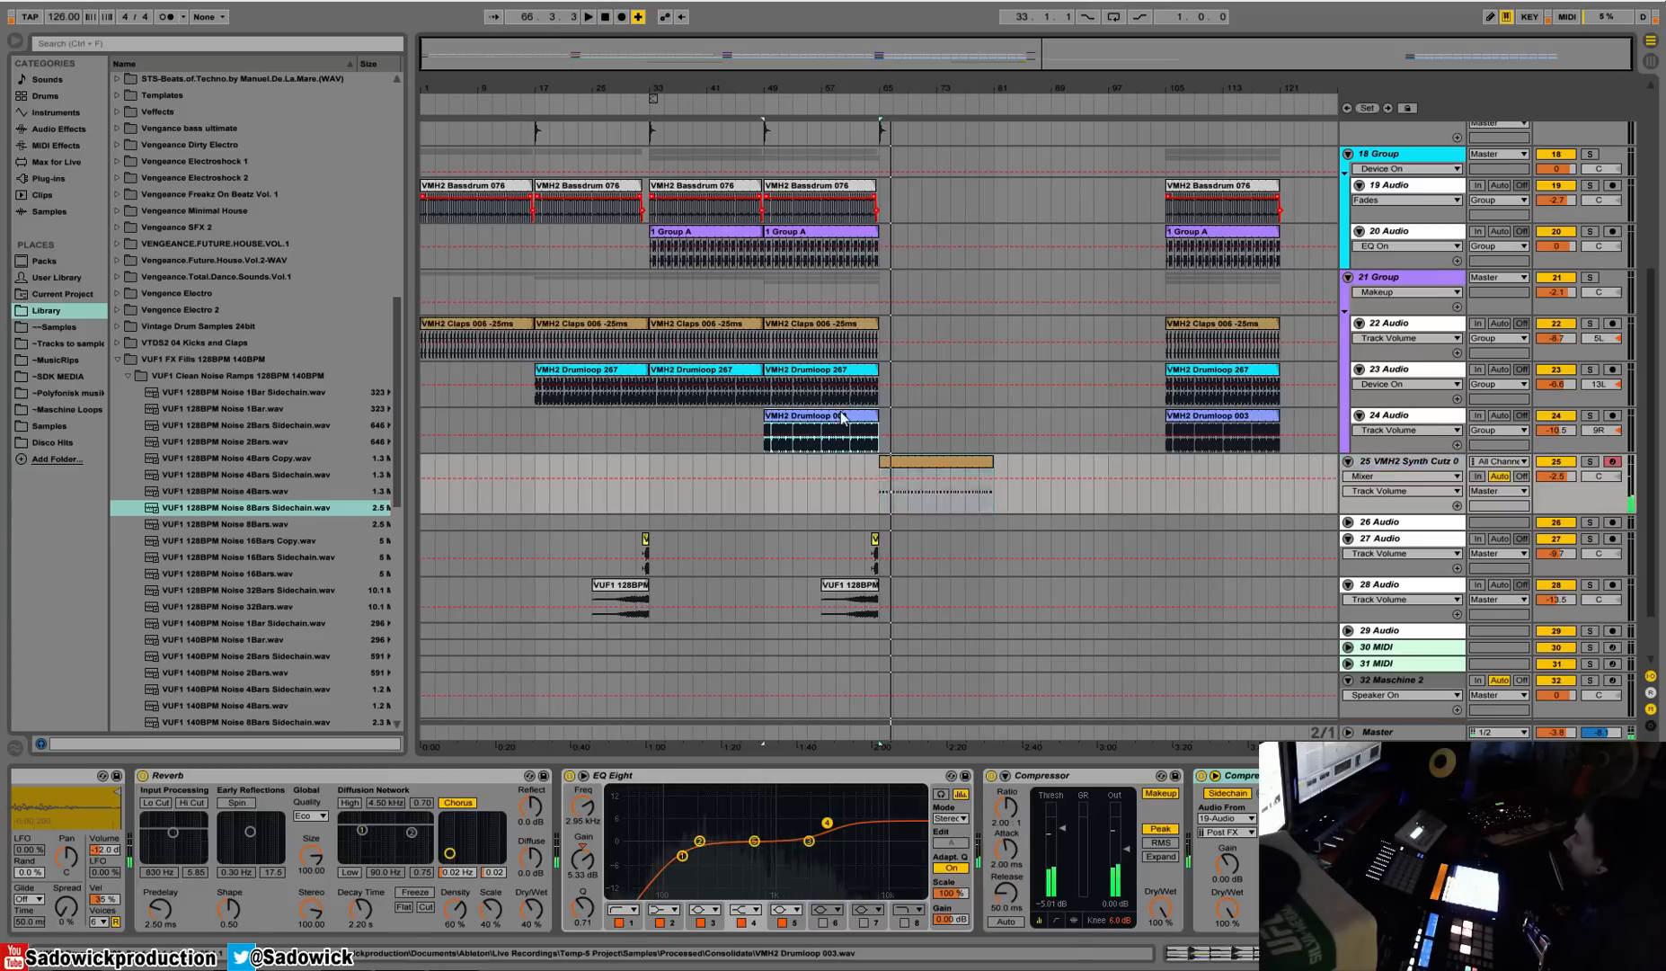
click(924, 418)
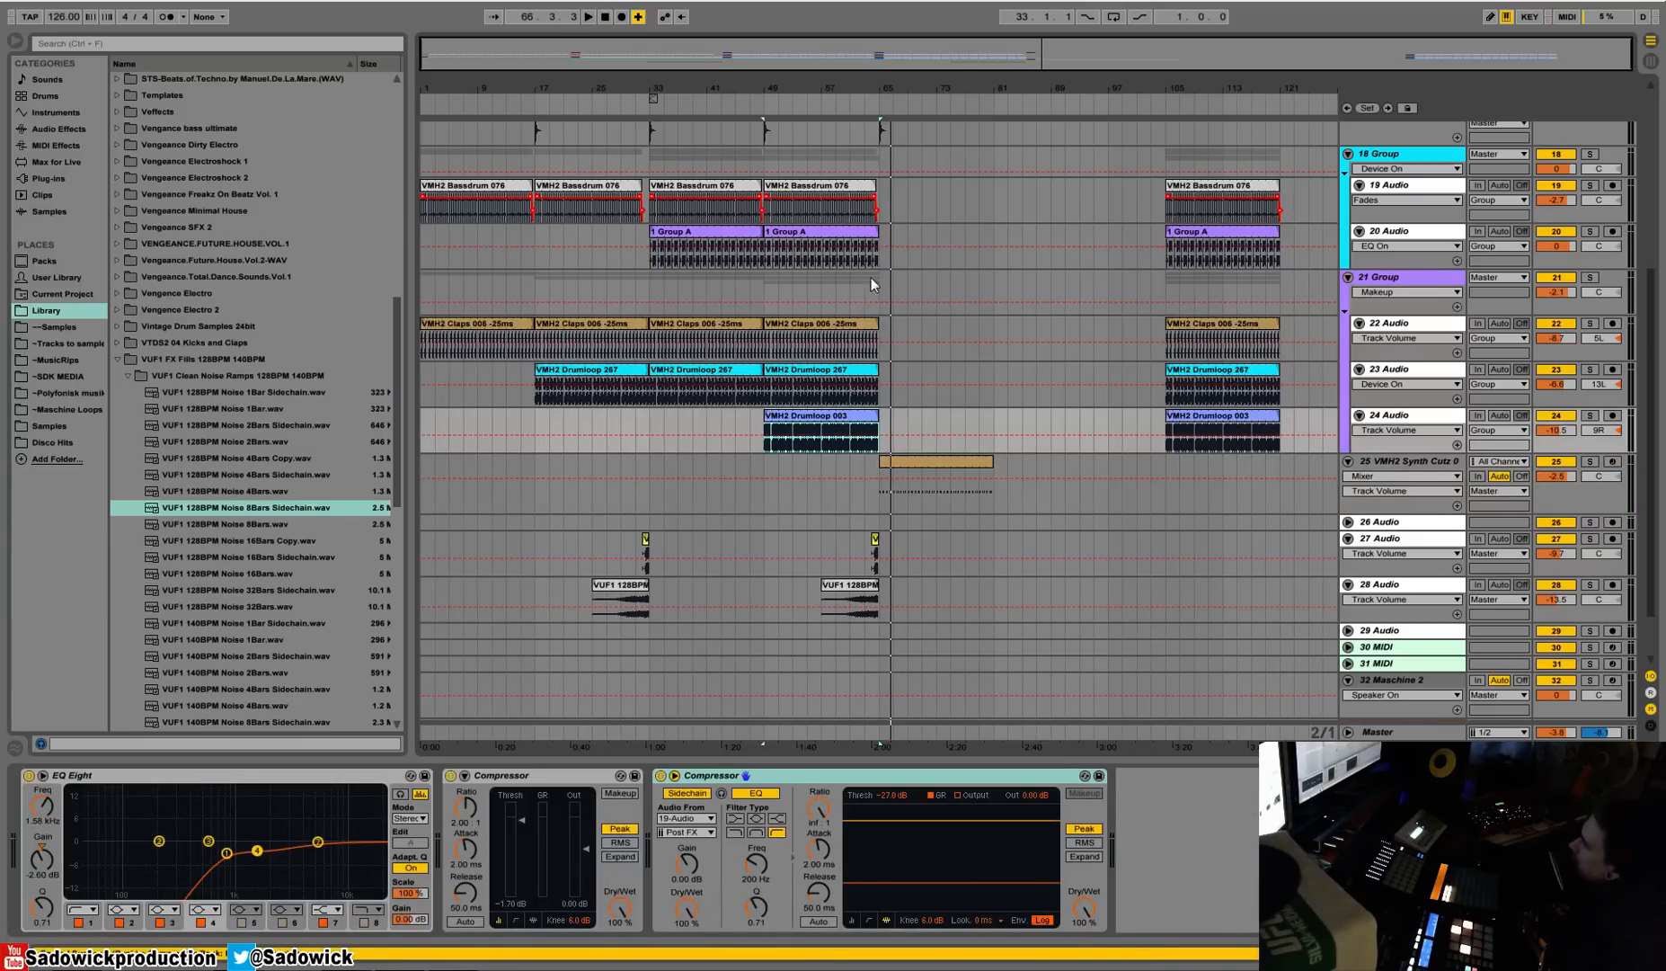
click(861, 94)
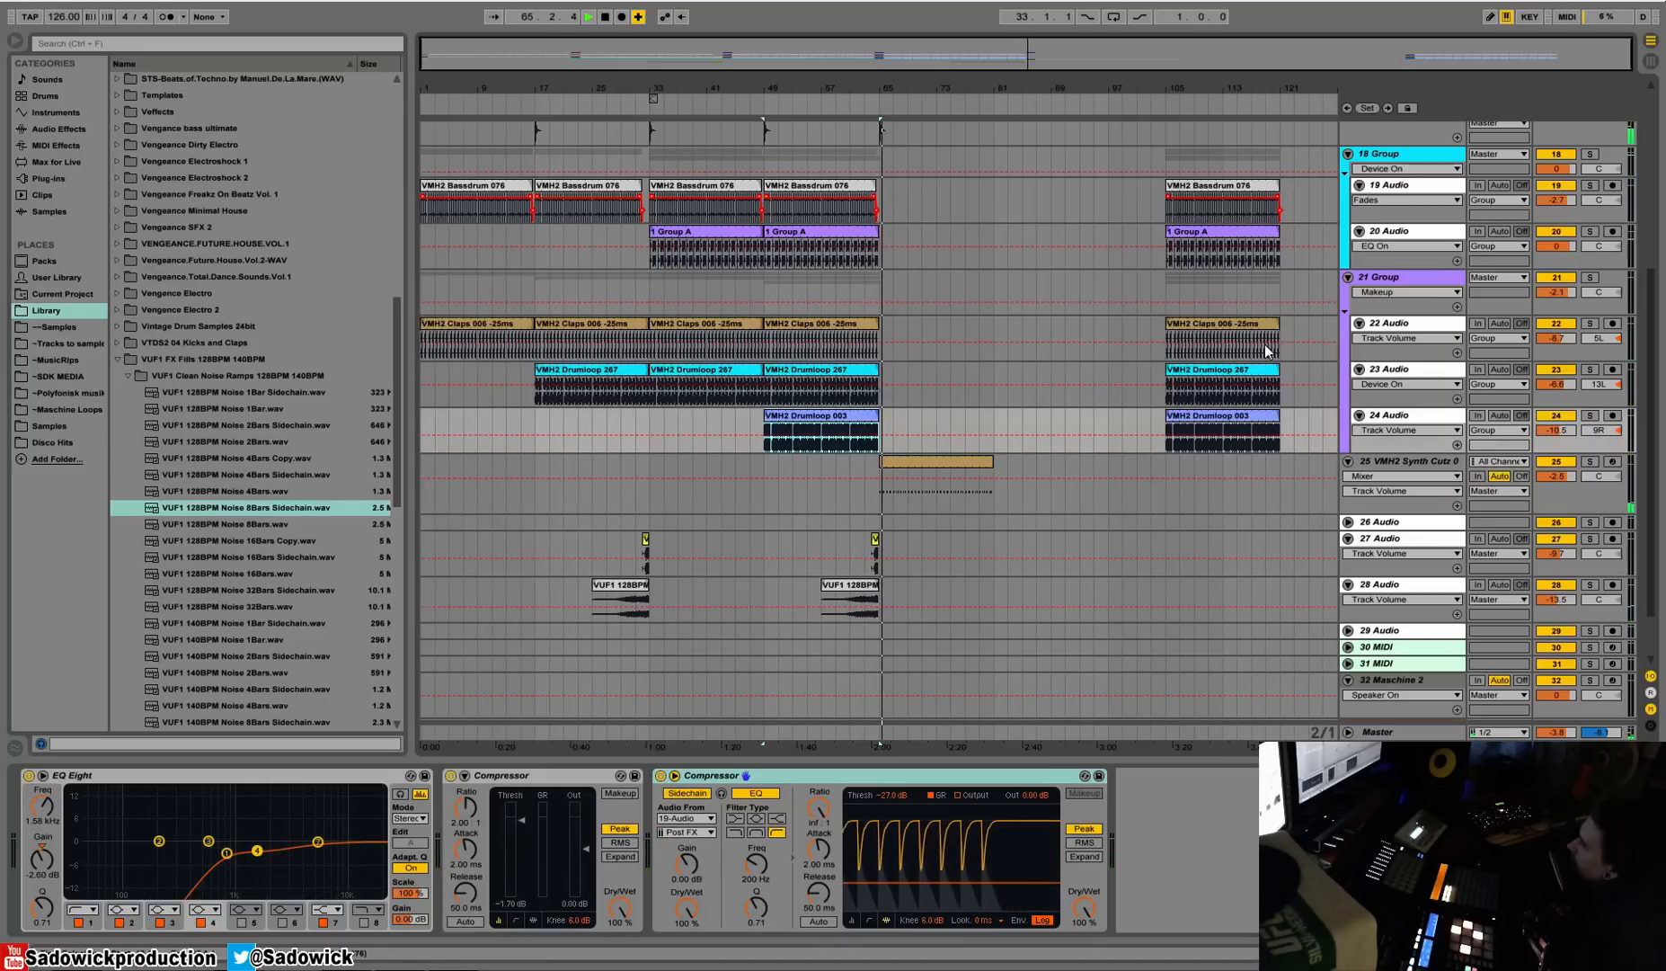
key(space)
right_click(856, 422)
key(Escape)
Duplicate VMH2 Drumloop 267 into bars 65–81, place a claps copy at bar 81, and listen from bar 65.
click(835, 380)
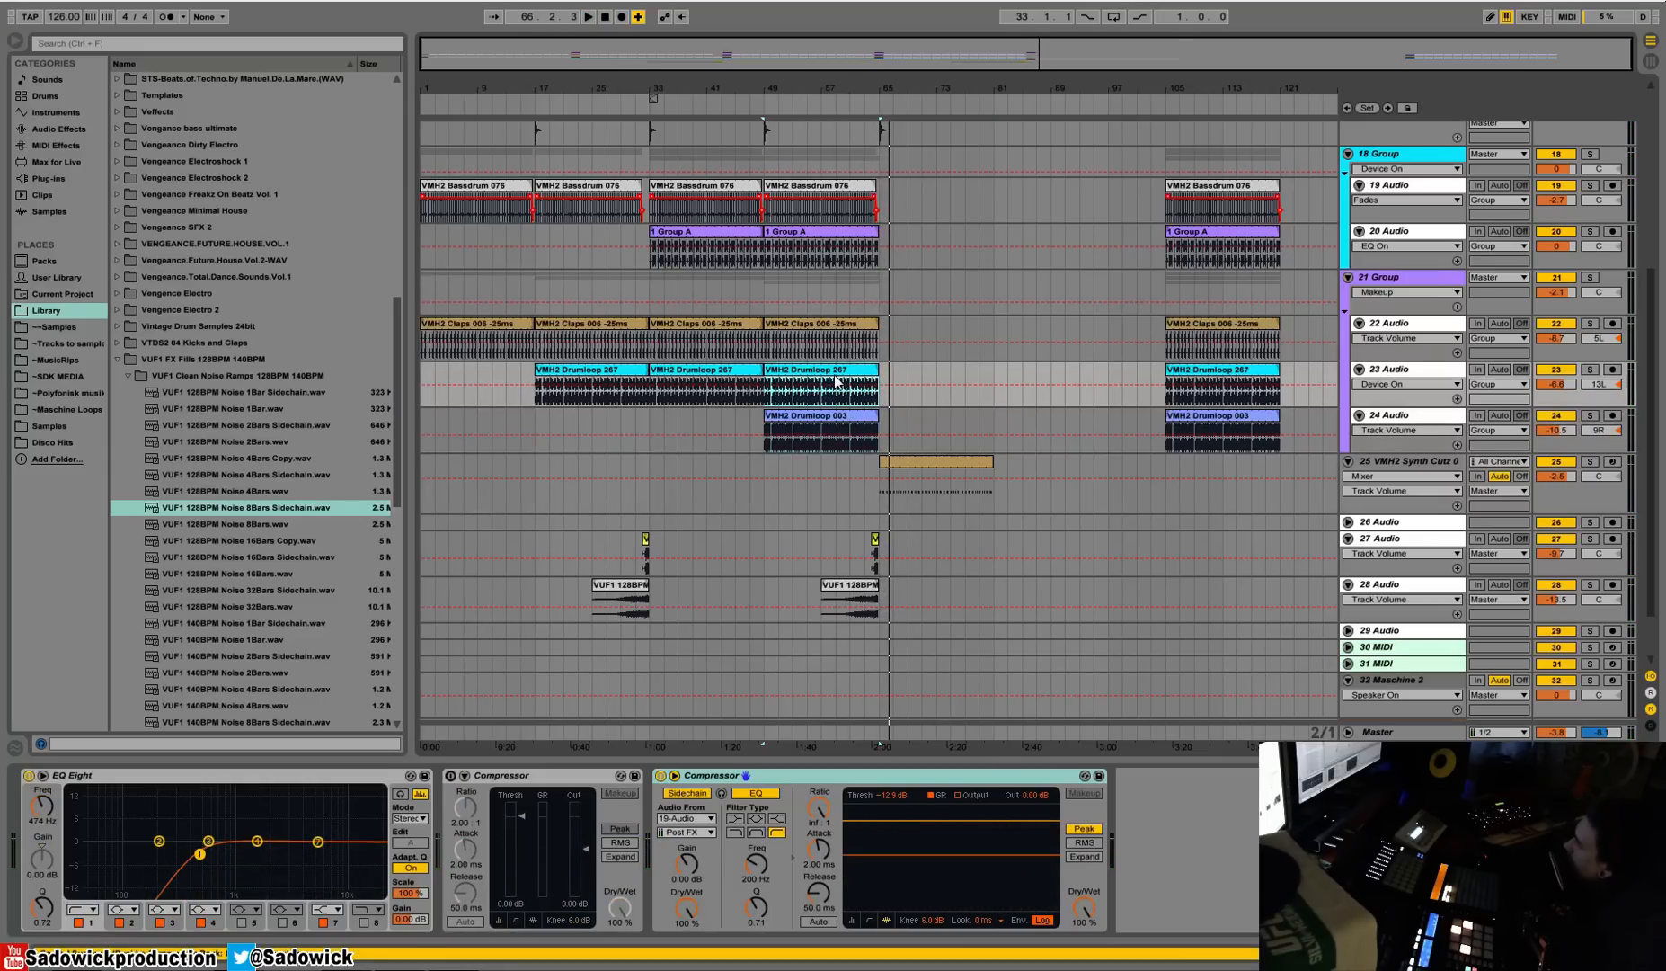
key(ctrl+d)
click(847, 327)
key(ctrl+d)
drag(896, 319, 1011, 321)
click(909, 384)
key(space)
click(931, 369)
key(space)
key(space)
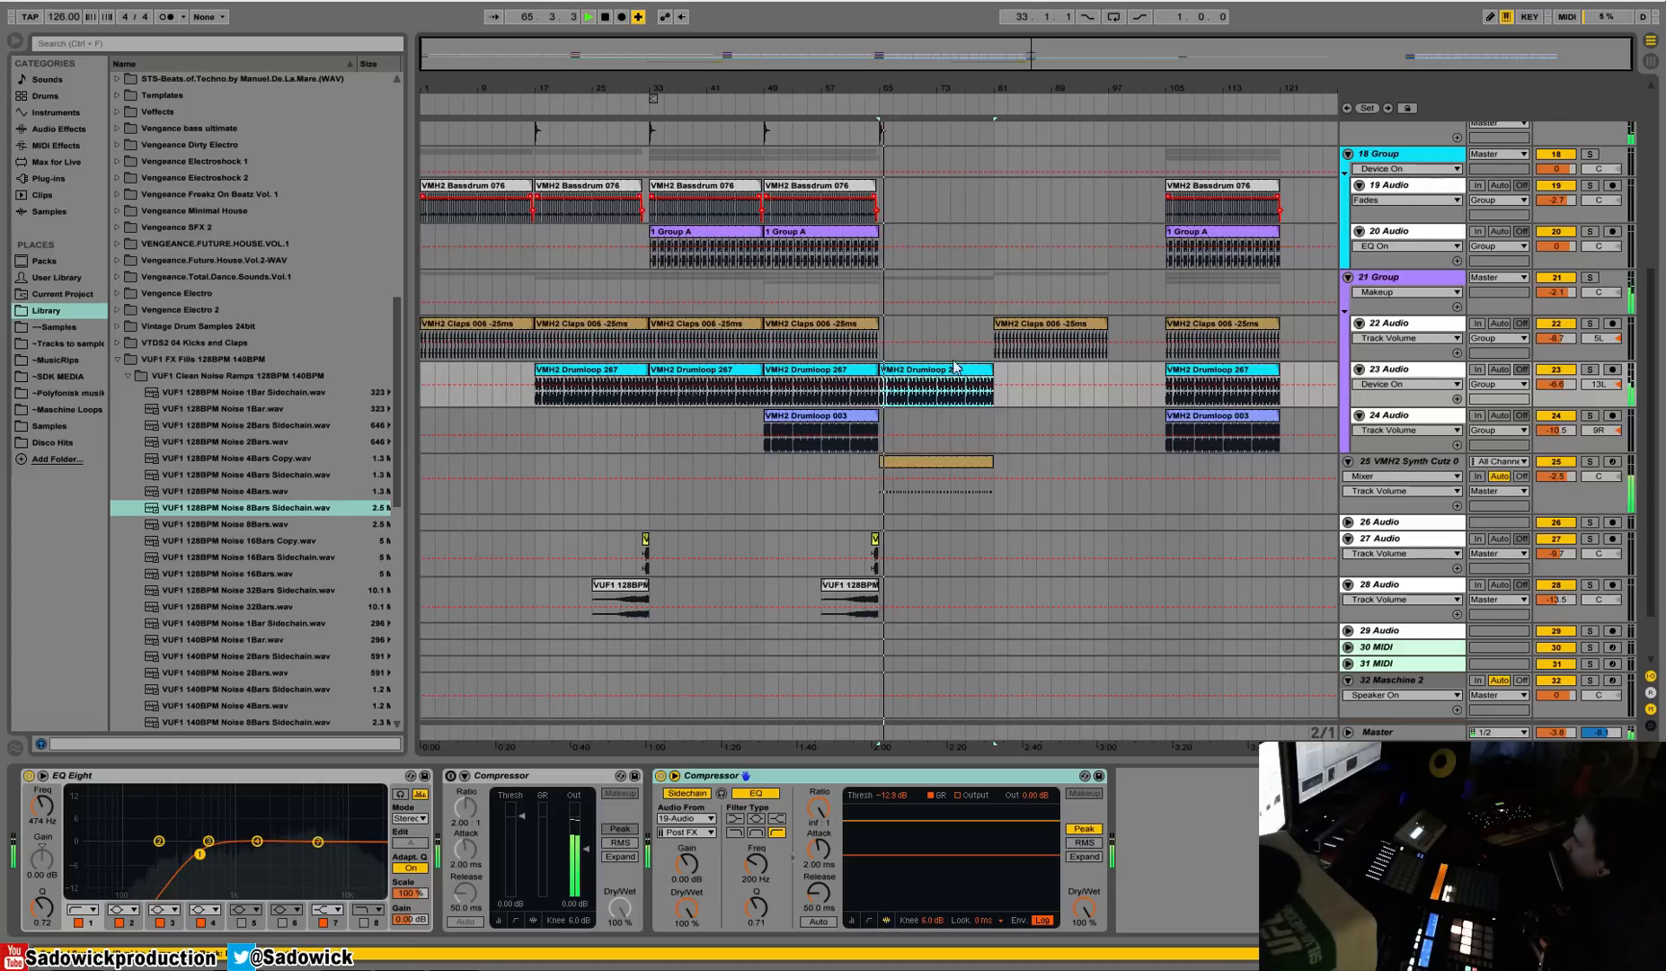
Duplicate VMH2 Drumloop 267 into bars 81–97, move the claps copy back to bar 65, and duplicate it into bars 81–97.
key(space)
key(ctrl+d)
drag(1041, 324, 924, 331)
key(ctrl+d)
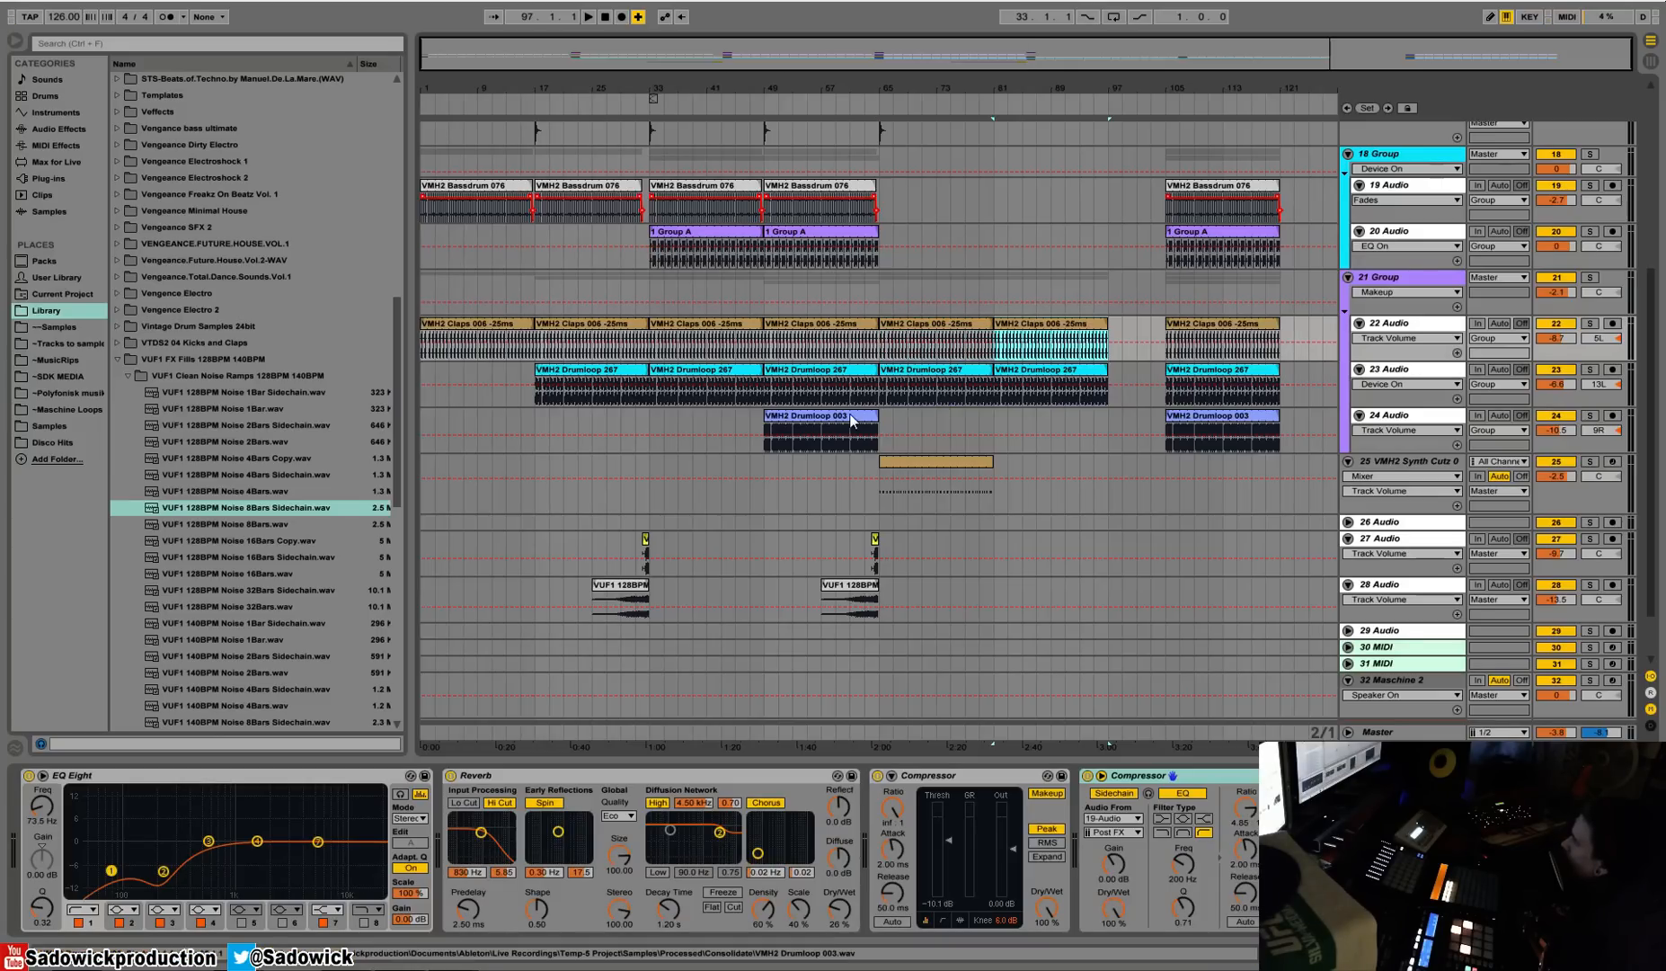
Copy the bassdrum and Group A clips of bars 49–65 on tracks 19 and 20 to bar 81.
drag(880, 186, 767, 245)
key(ctrl+c)
click(988, 189)
key(ctrl+v)
Duplicate the crash from bar 65 to bar 81 on track 17.
scroll(989, 190, up, 1)
drag(995, 144, 873, 149)
key(ctrl+d)
scroll(873, 149, up, 3)
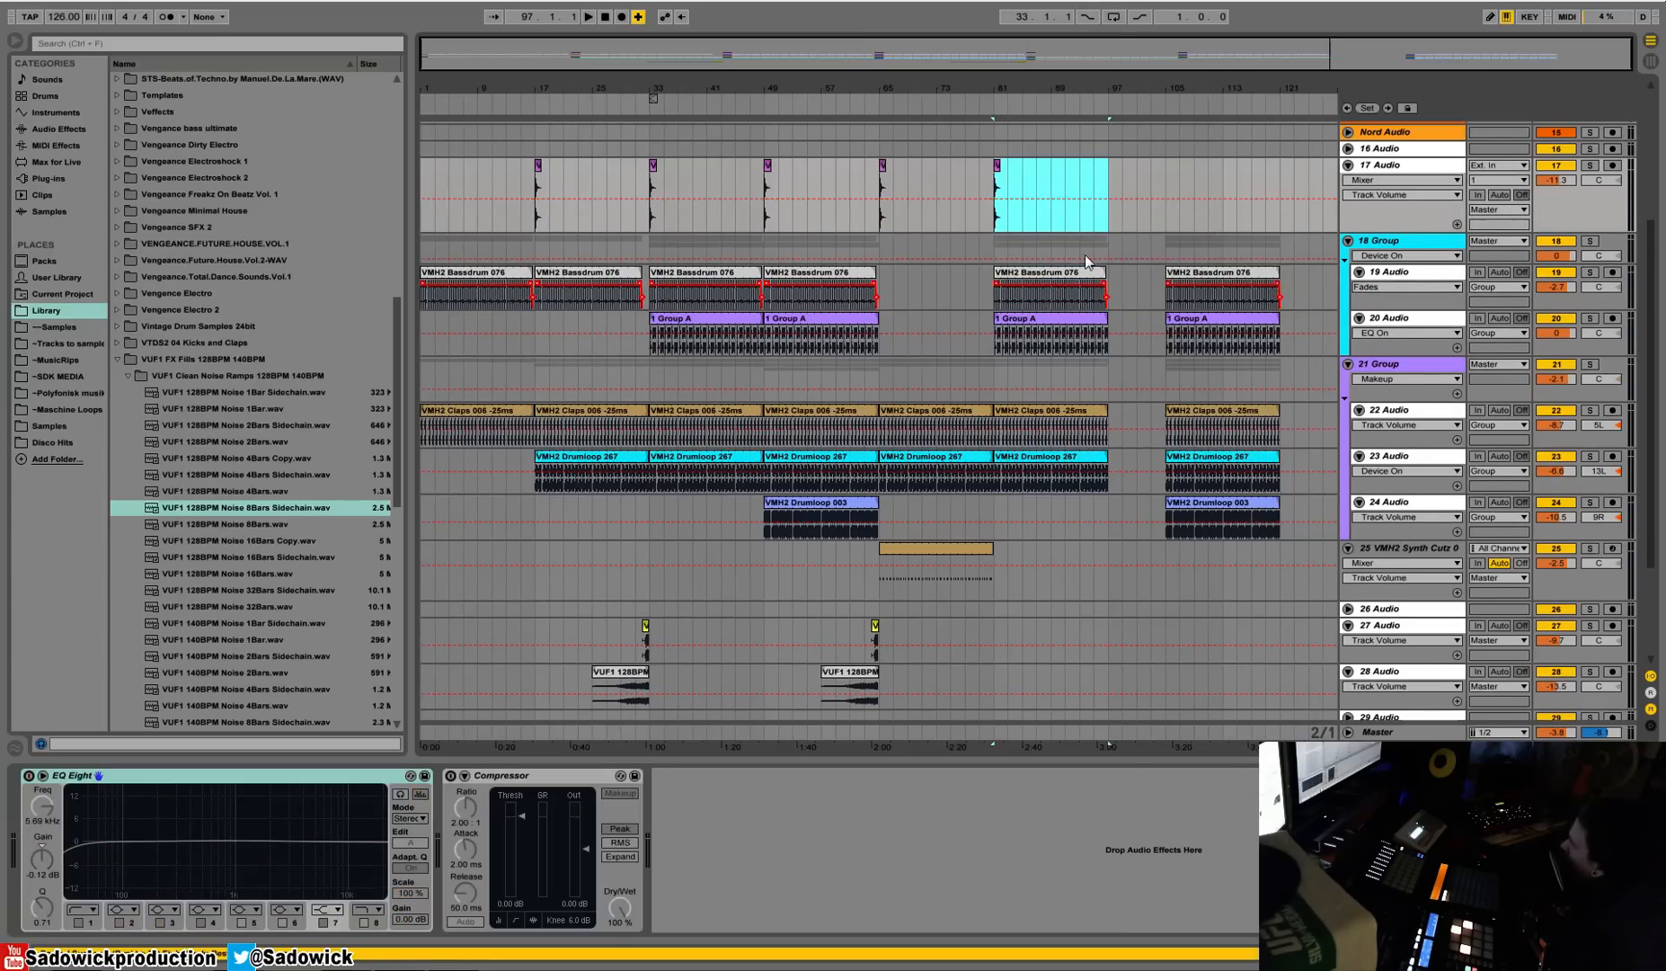
Recolor the bassdrum and Group A clips of bars 81–97 magenta.
drag(993, 240, 1107, 337)
right_click(1069, 321)
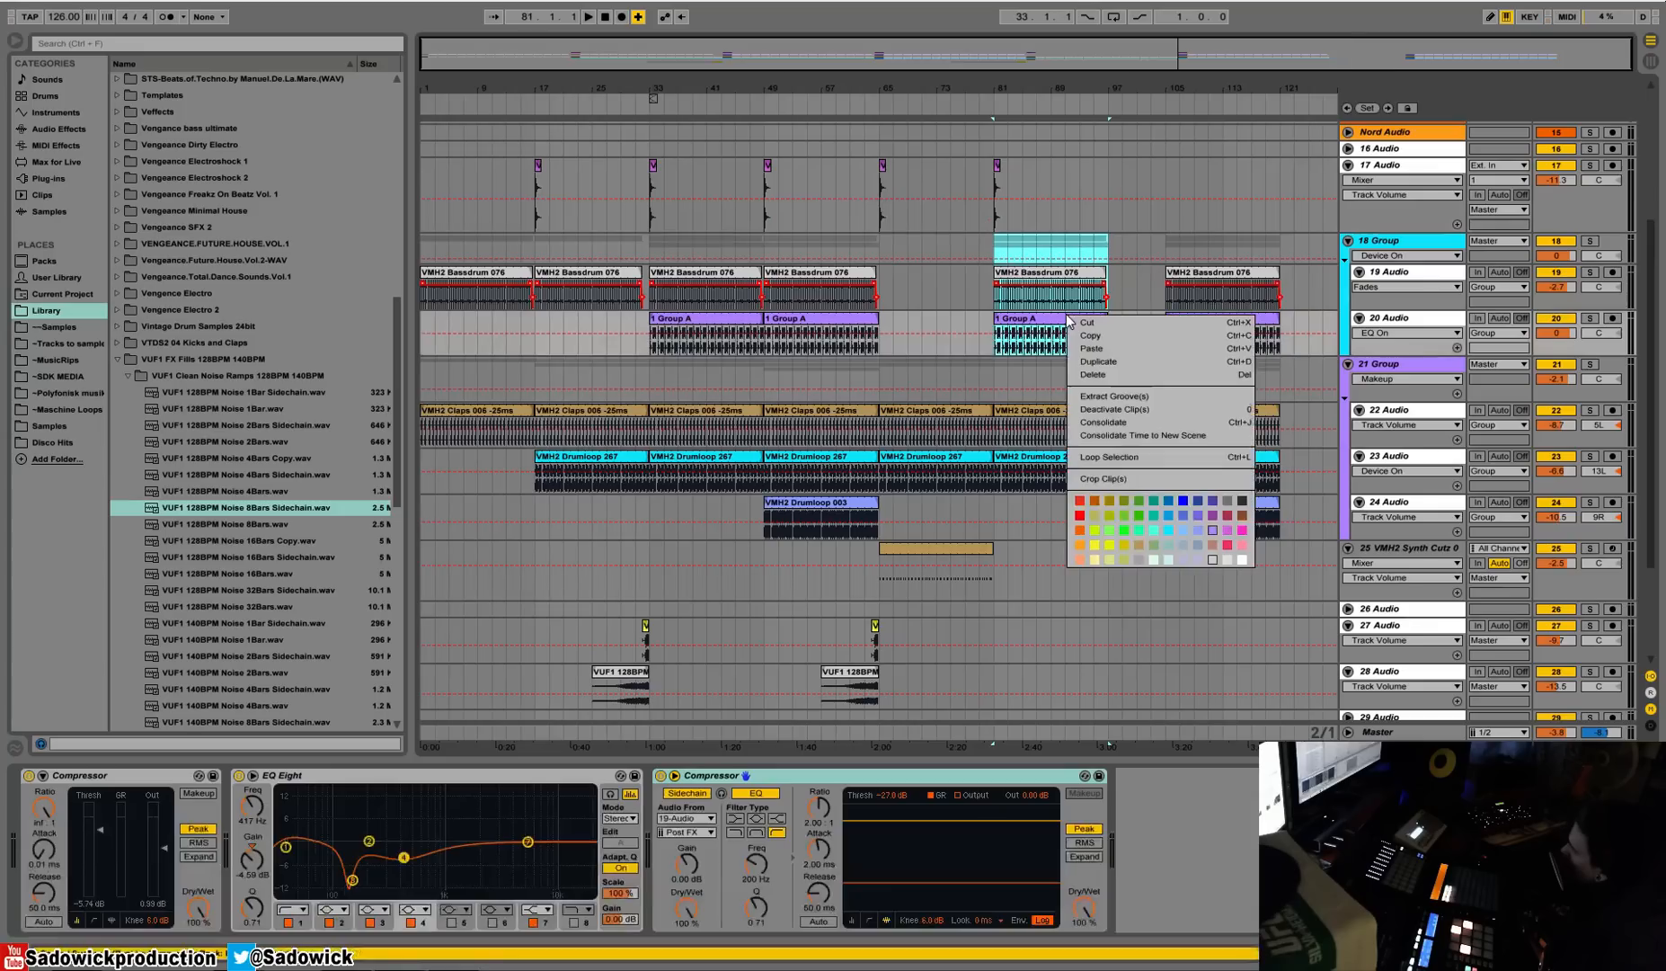
click(1228, 531)
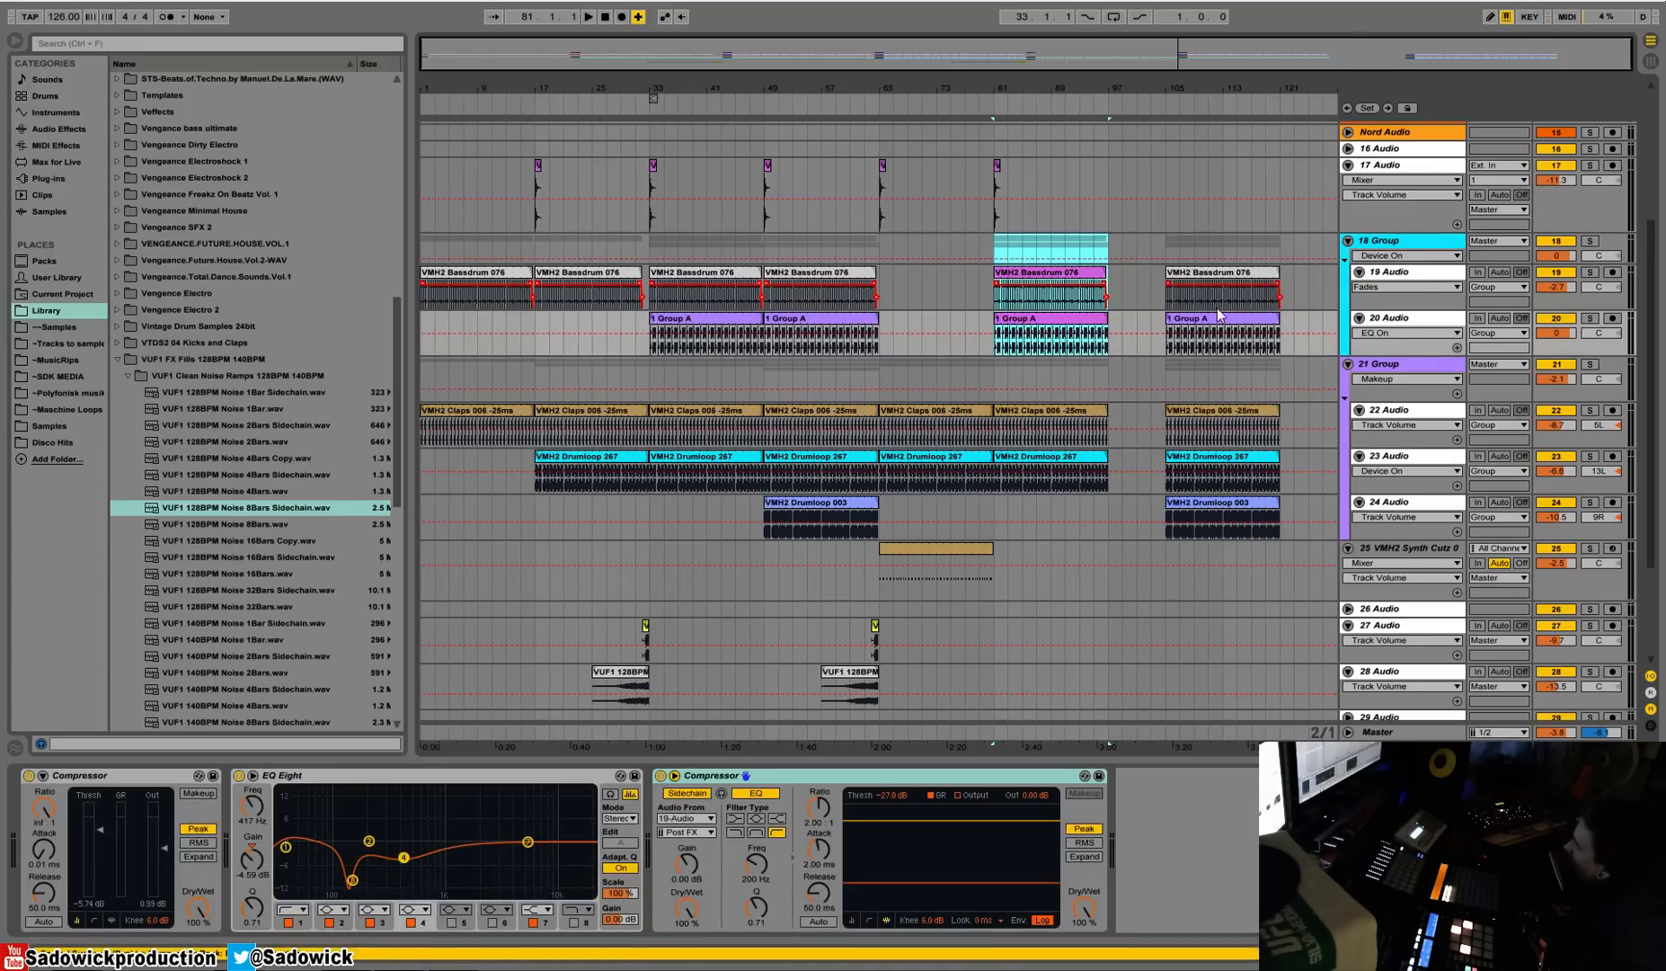
Enlarge track 18 Group and automate its Auto Filter's Device On to be active only during bars 81–97.
click(1405, 243)
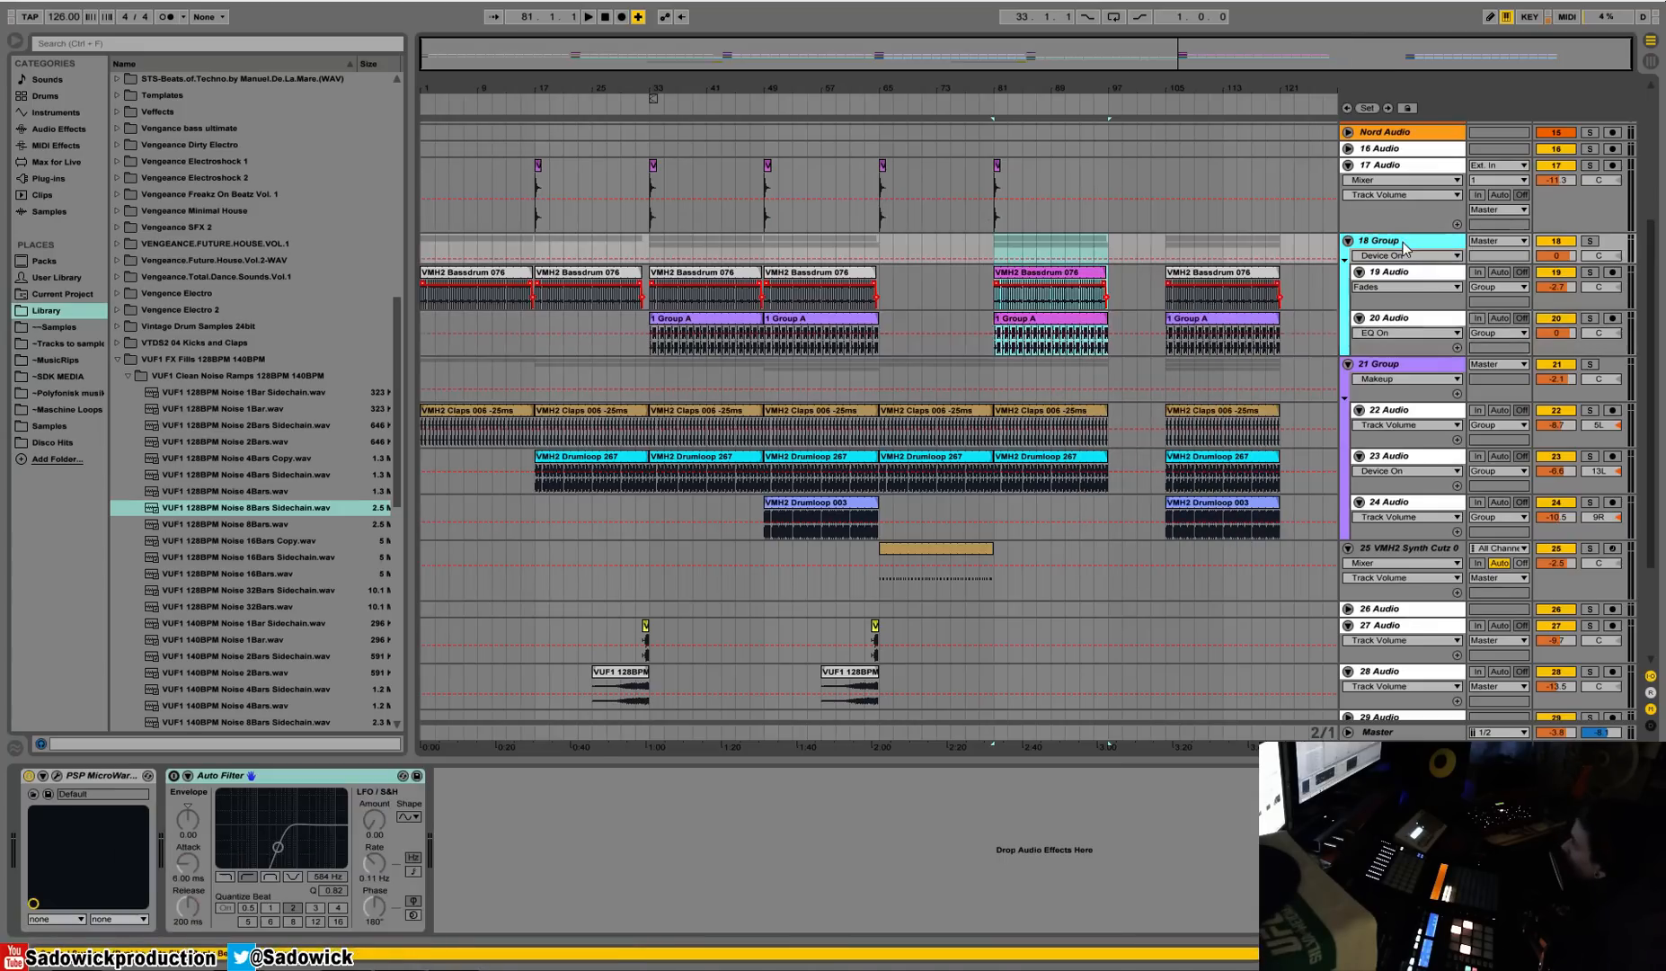
click(176, 780)
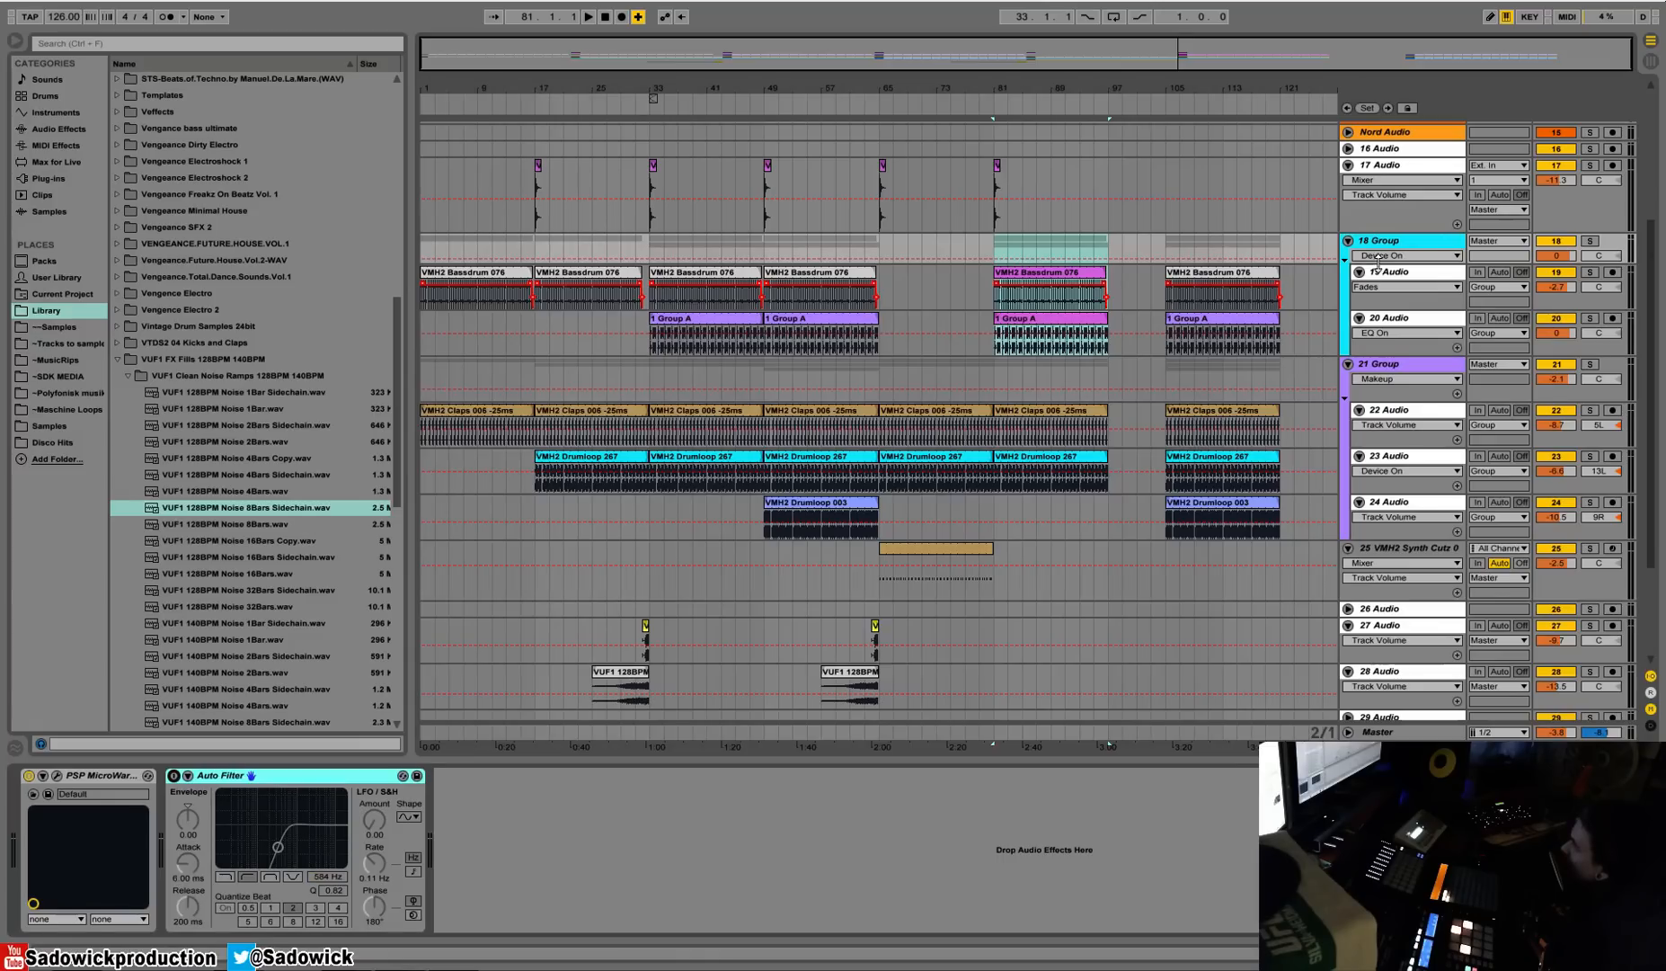
drag(1379, 263, 1379, 293)
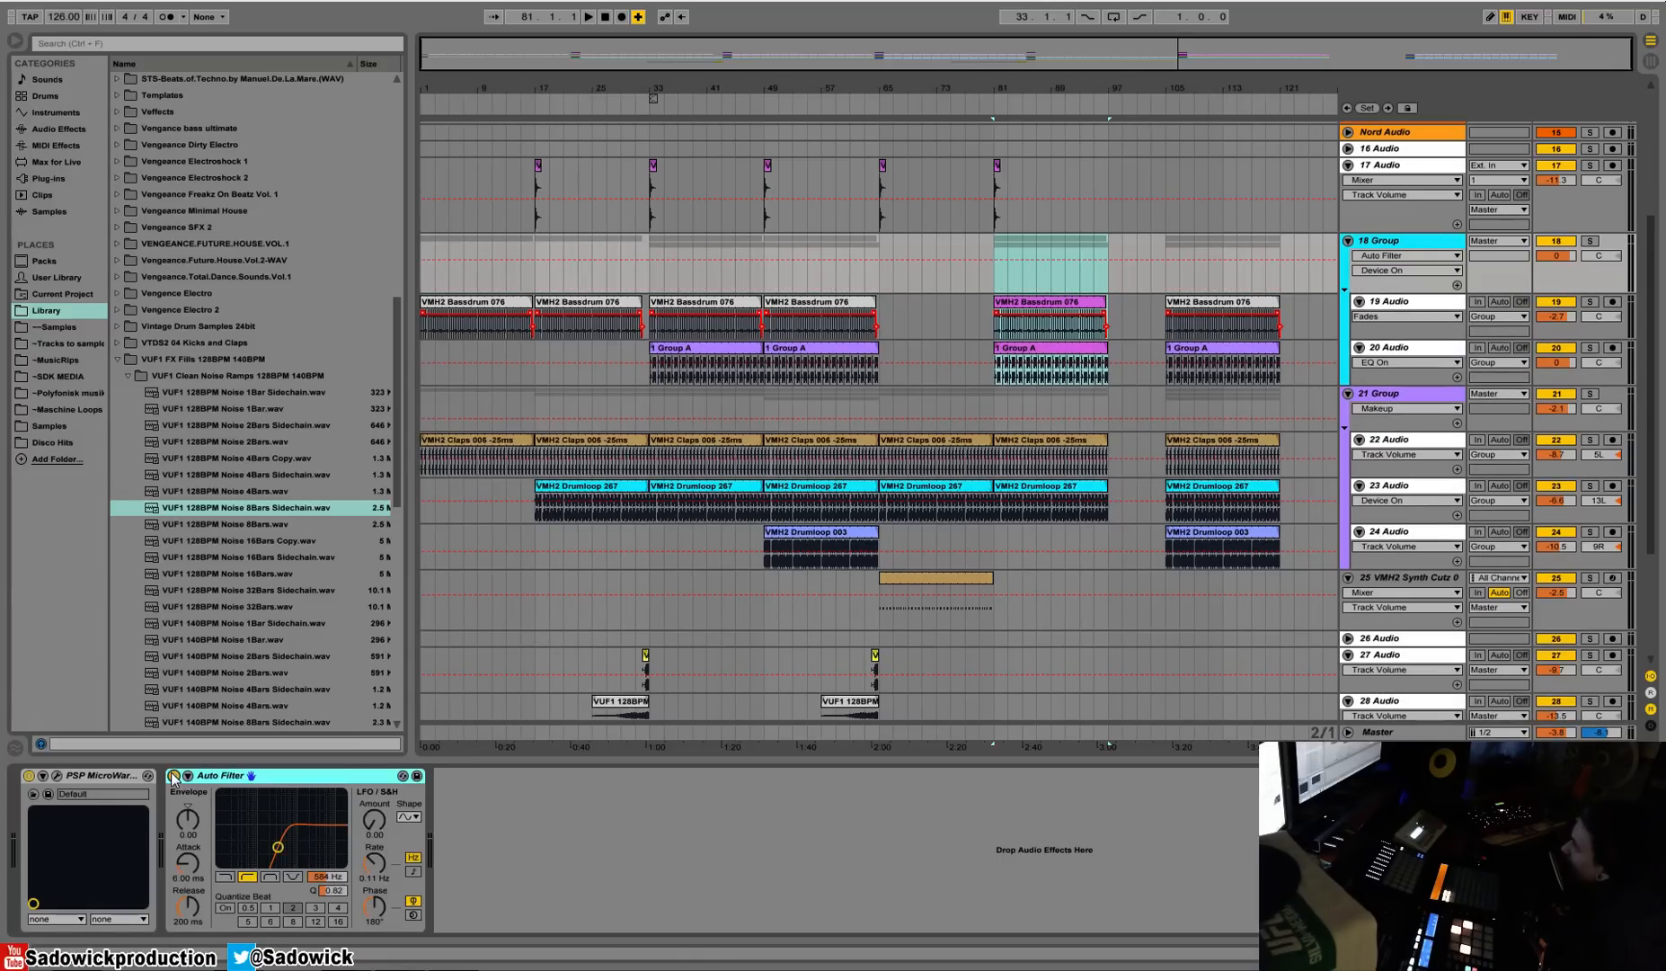
drag(992, 267, 1087, 223)
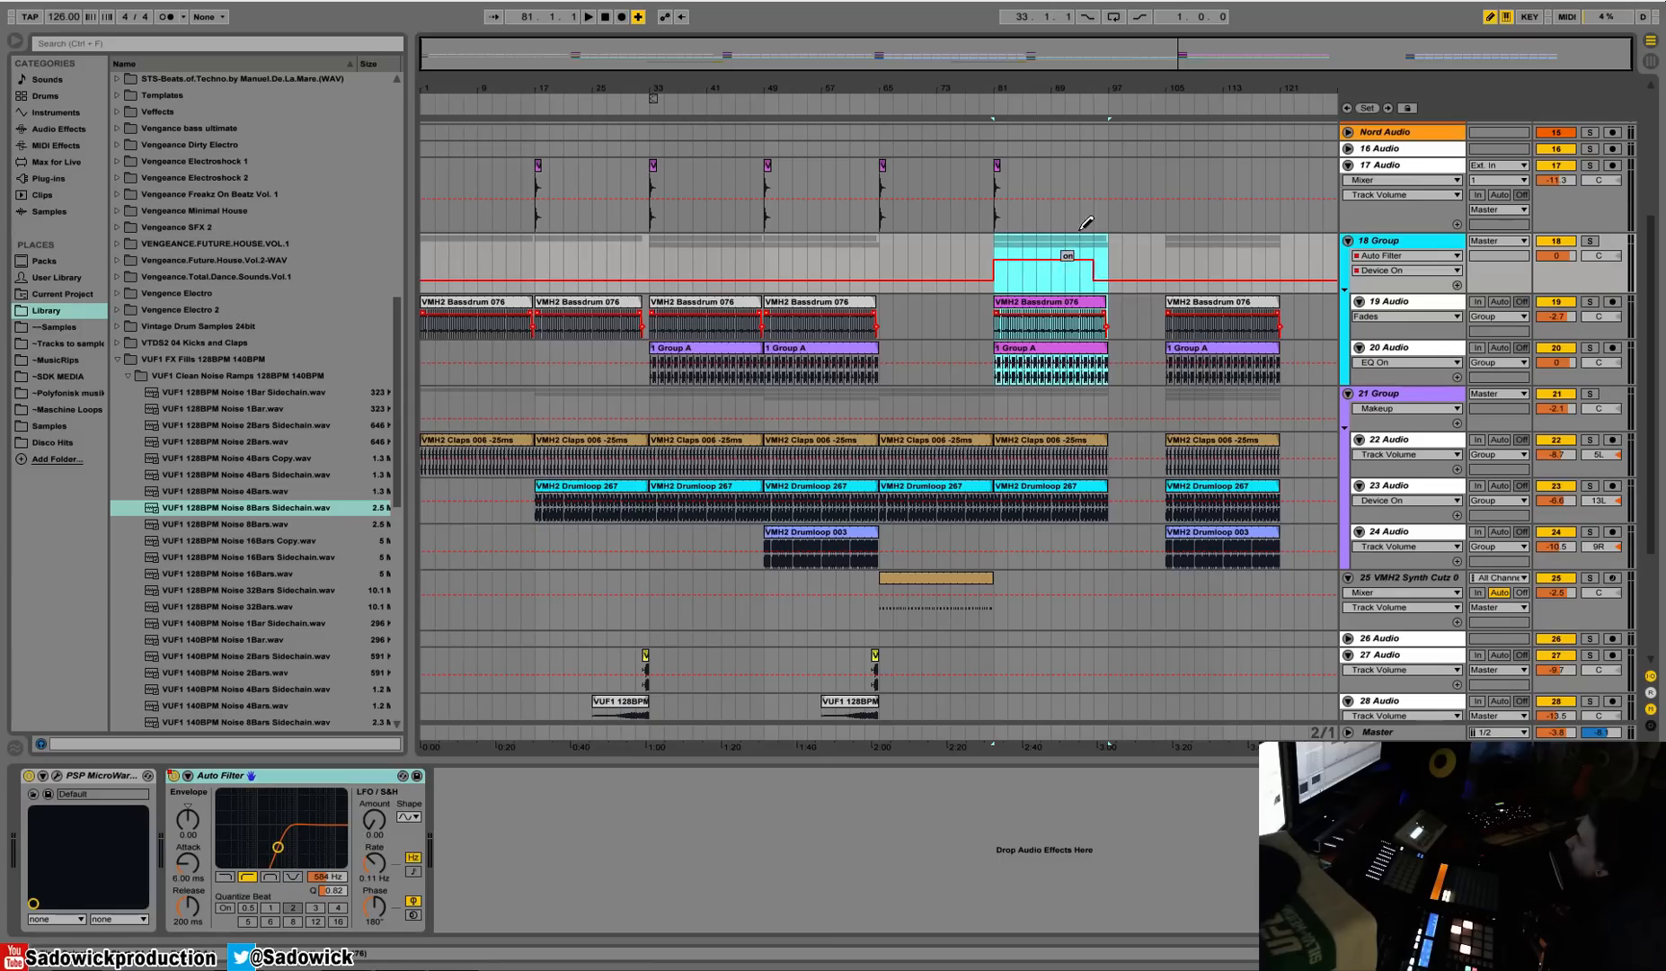
Play the filtered section from bar 81 and duplicate the synth clip on track 25 into bars 81–97.
click(992, 97)
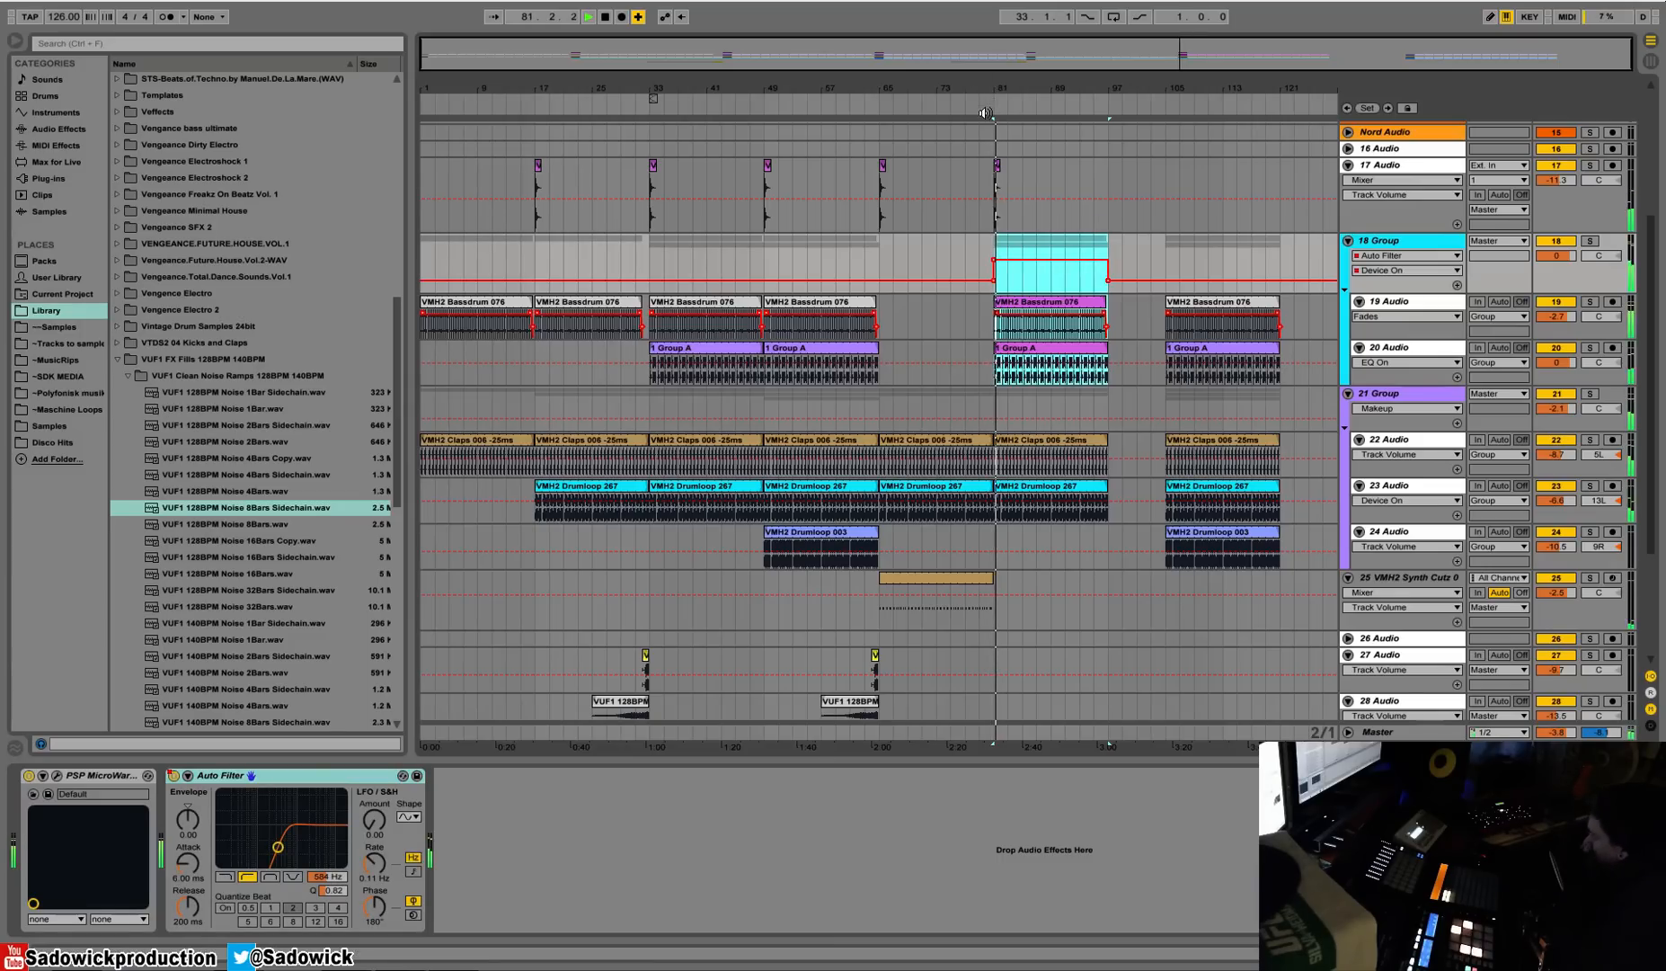
click(958, 583)
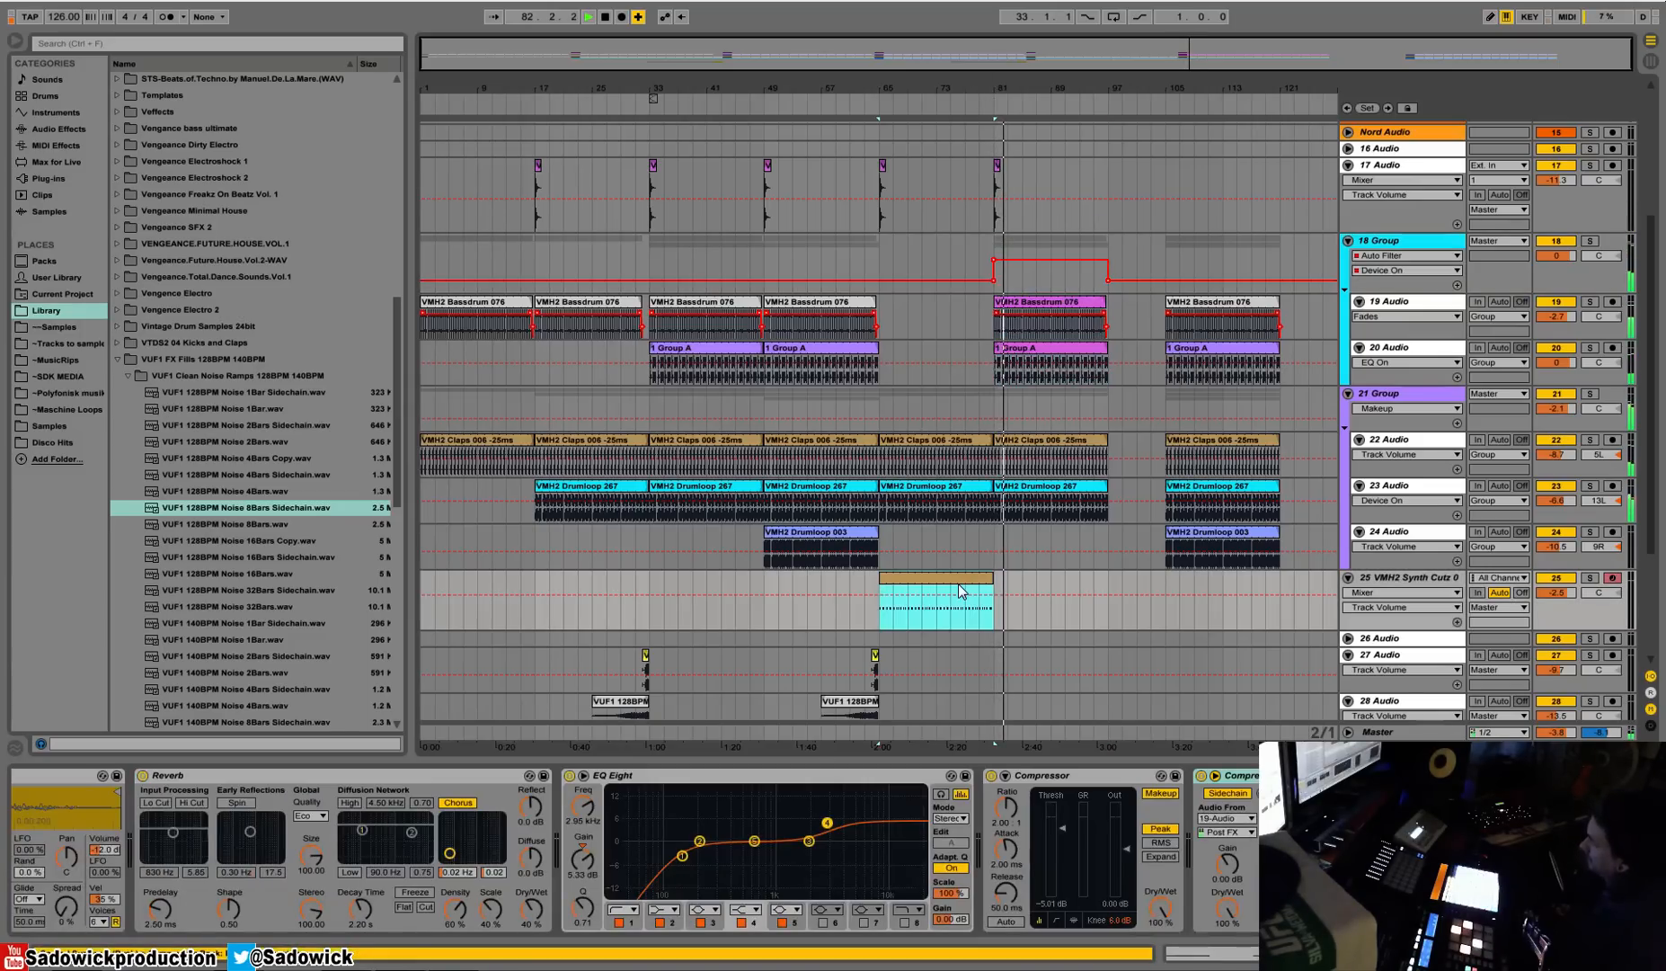
key(ctrl+d)
Lower the Auto Filter frequency on track 18 Group to 428 Hz.
click(1380, 240)
key(space)
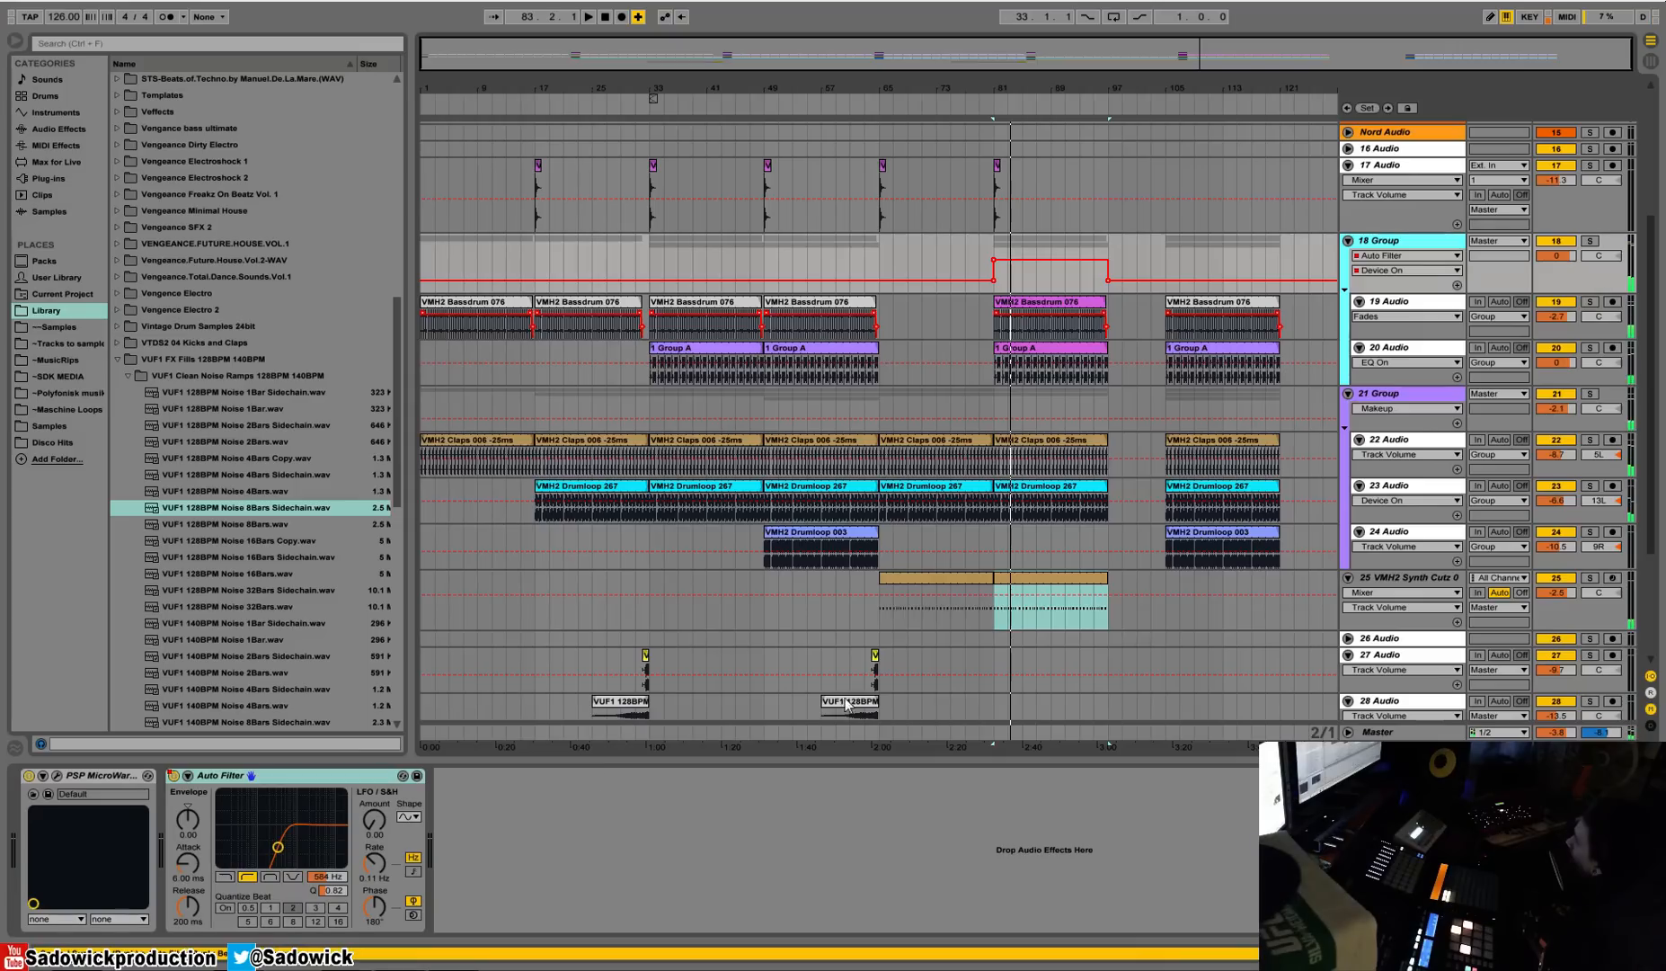
drag(329, 878, 329, 899)
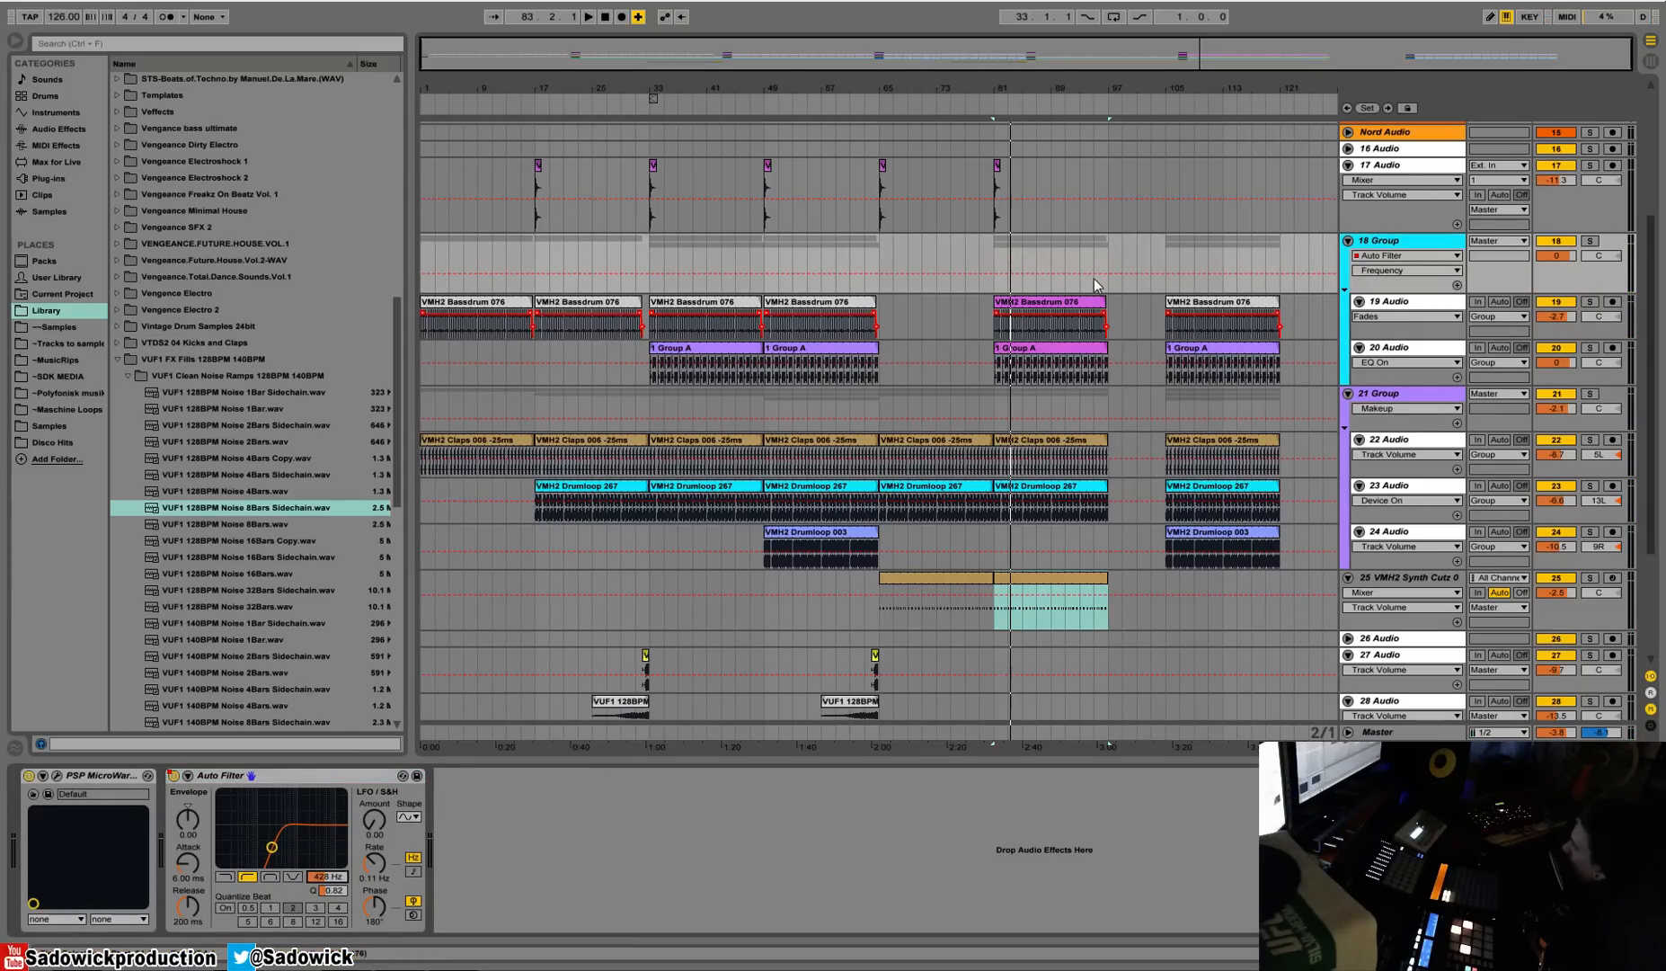
Delete the leftover original loop clips from bar 105 onward on tracks 18–24.
drag(1287, 280, 1169, 553)
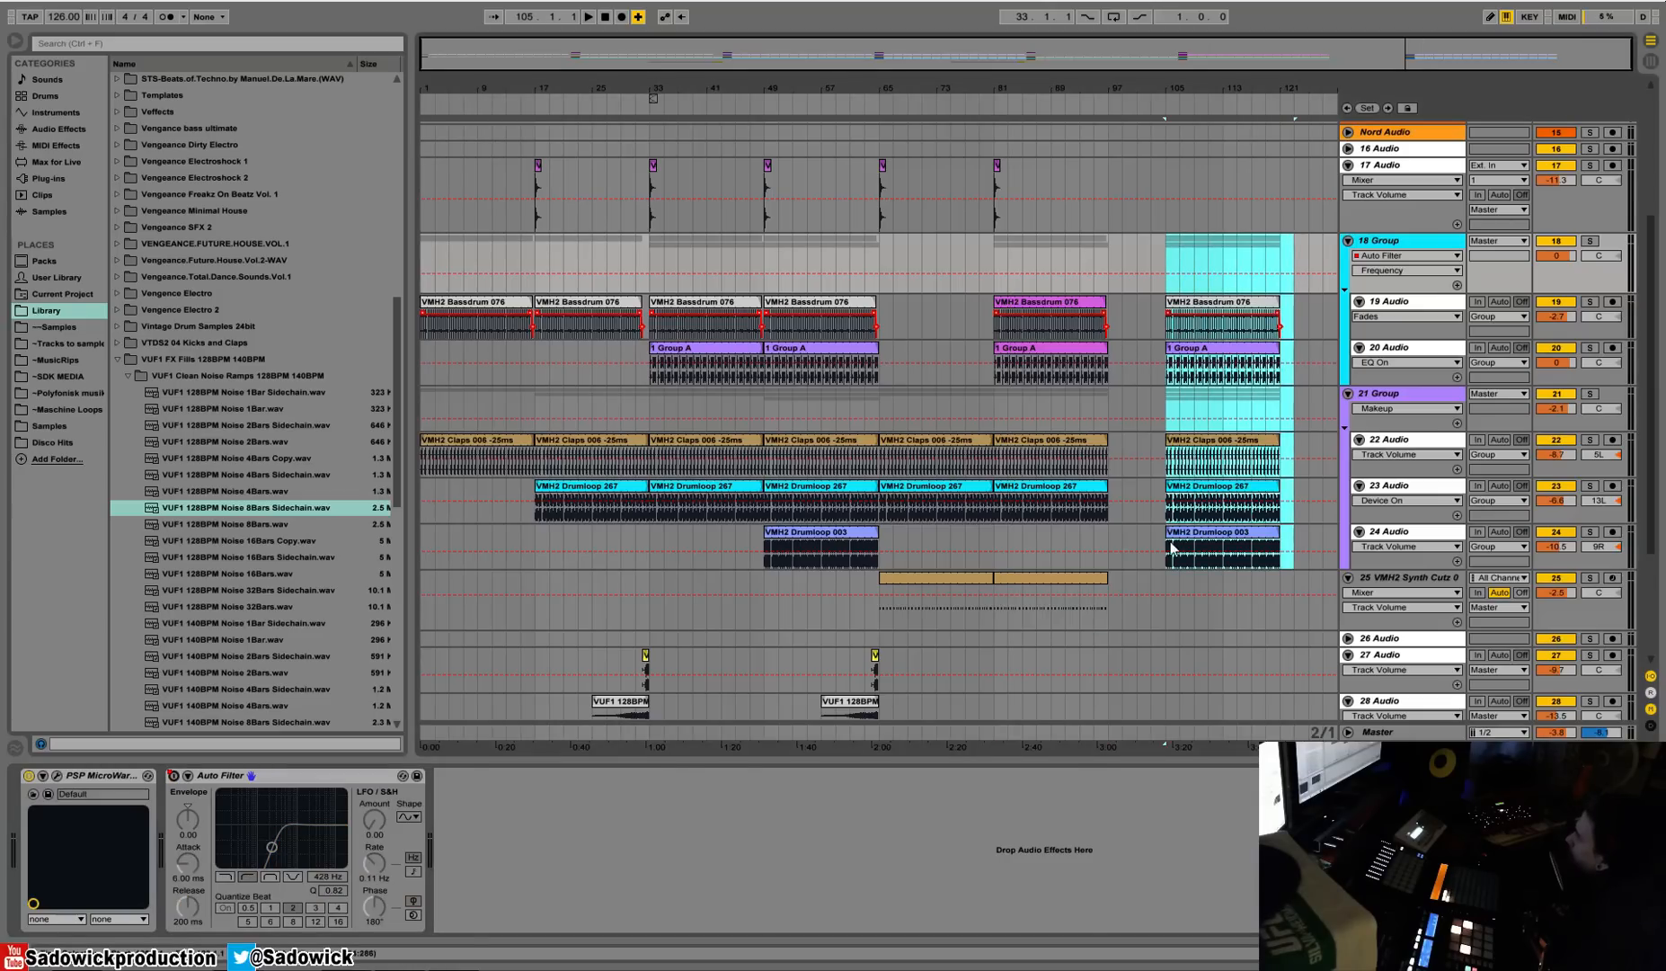
key(Delete)
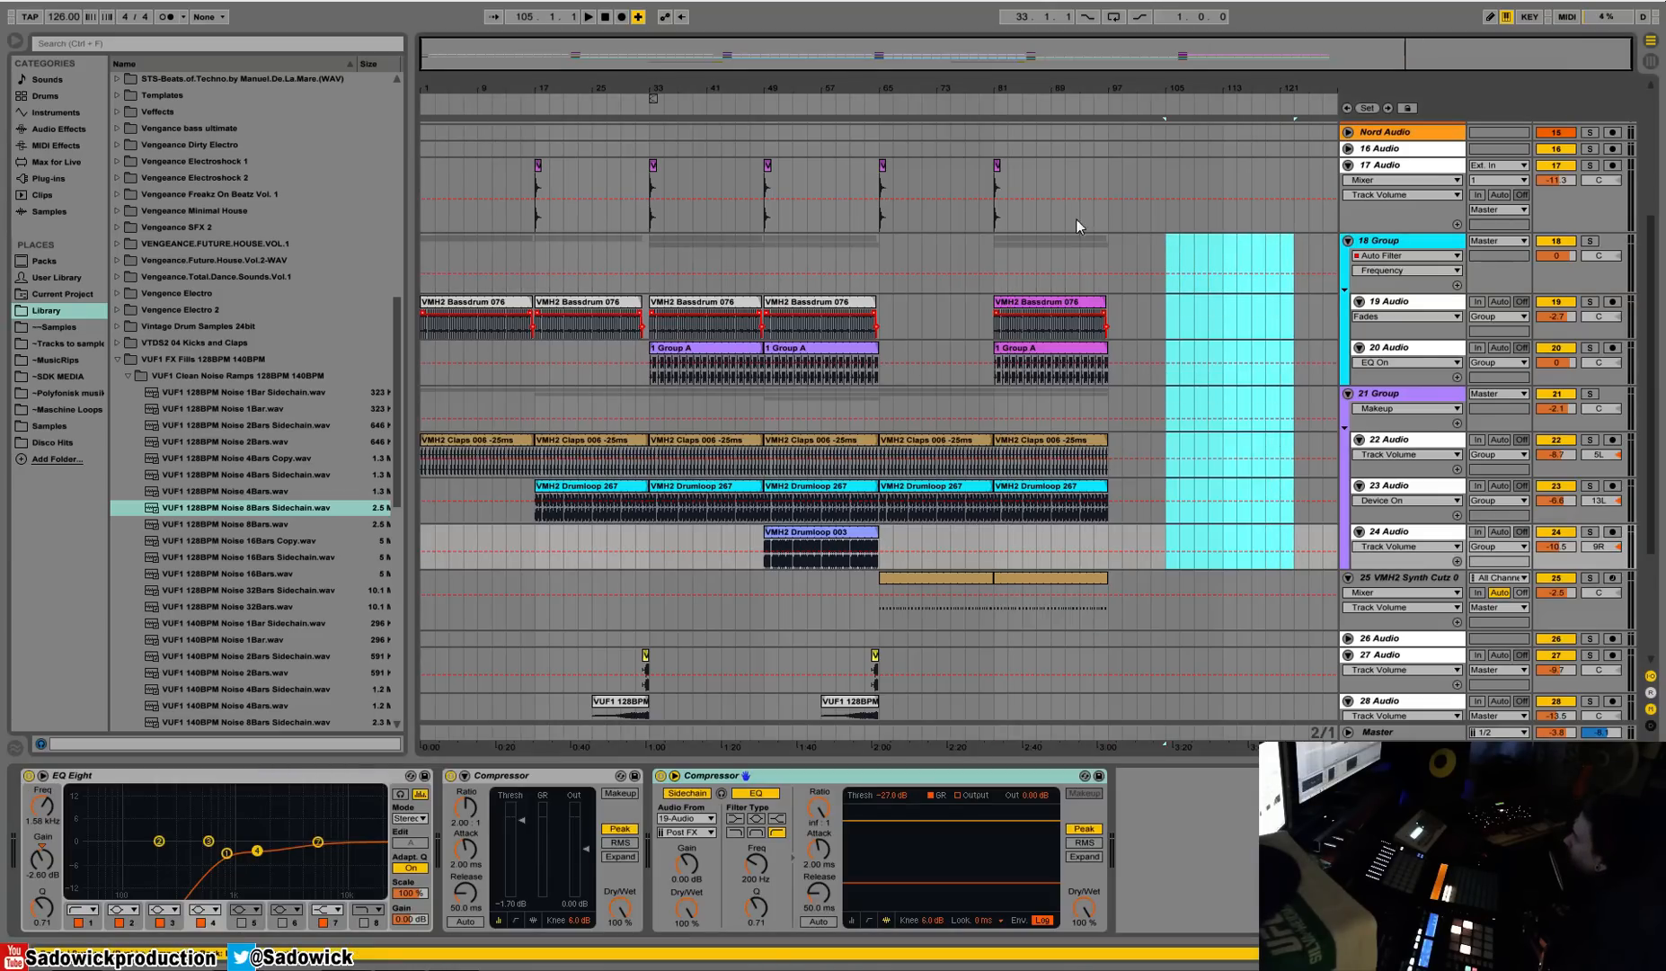
Duplicate the crash on track 17 to bar 97 and save the project.
drag(1111, 176, 1002, 196)
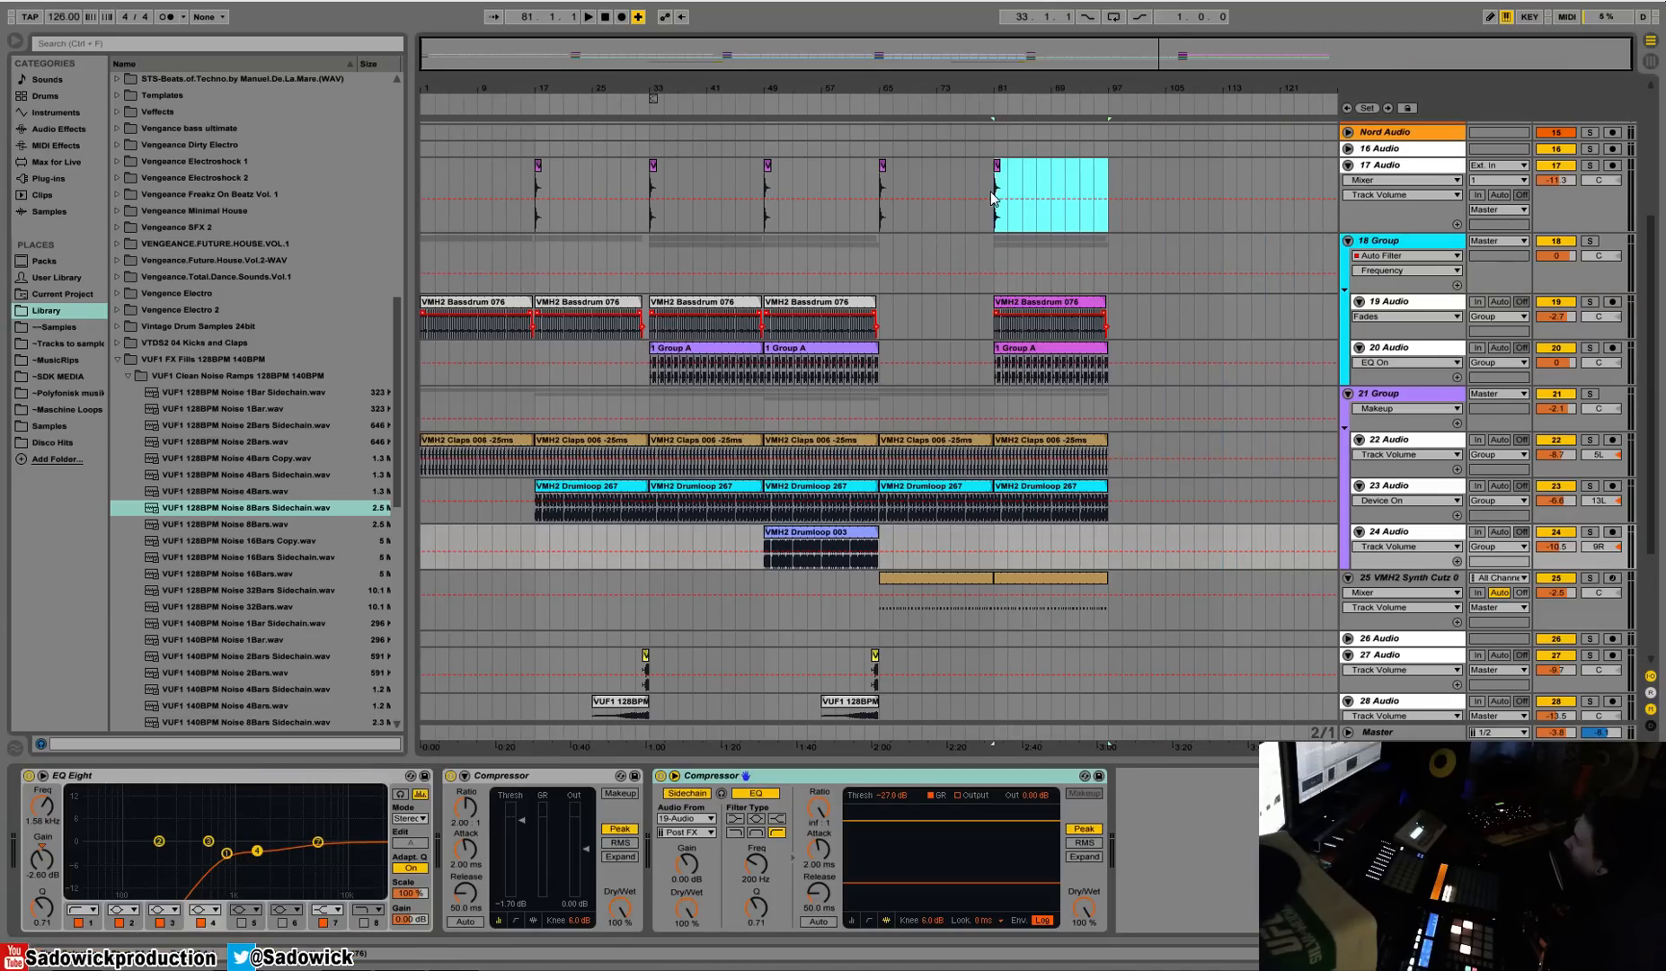
key(ctrl+d)
key(ctrl+s)
Copy the fill and noise ramp on tracks 27 and 28 so they lead into bar 97.
scroll(966, 519, down, 3)
drag(793, 529, 769, 539)
key(ctrl+c)
click(992, 480)
key(ctrl+v)
Copy the complete bars 49–65 section of tracks 17–24 to bar 97.
scroll(991, 480, up, 3)
drag(769, 180, 877, 528)
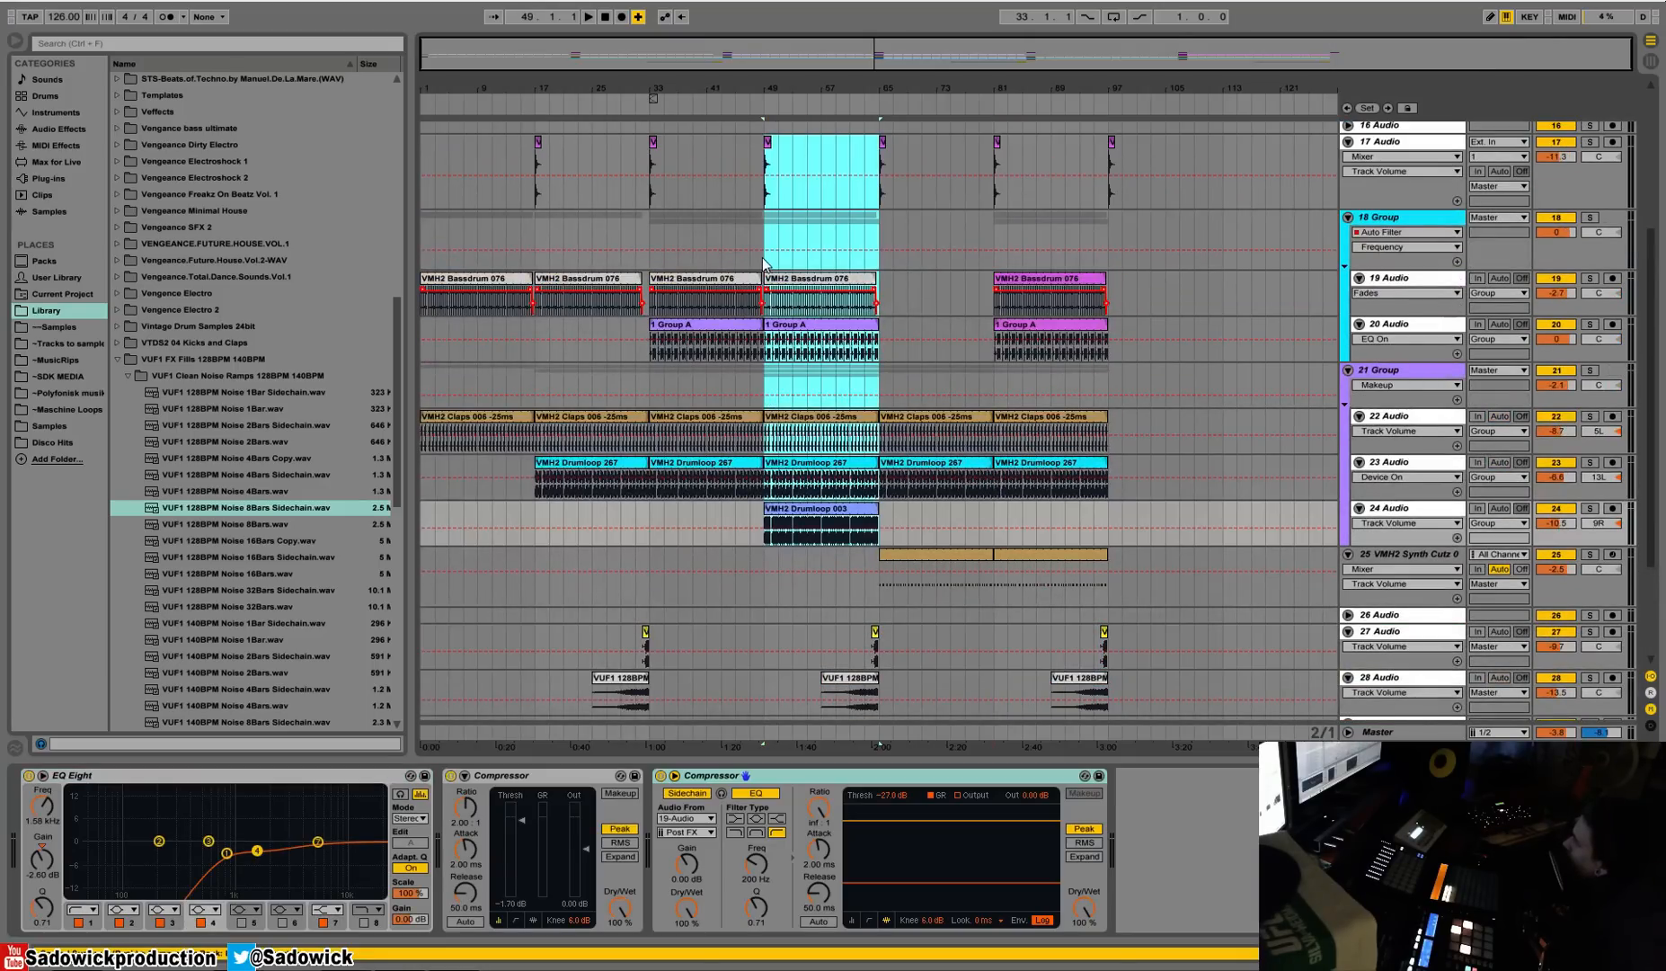
key(ctrl+c)
click(1106, 185)
key(ctrl+v)
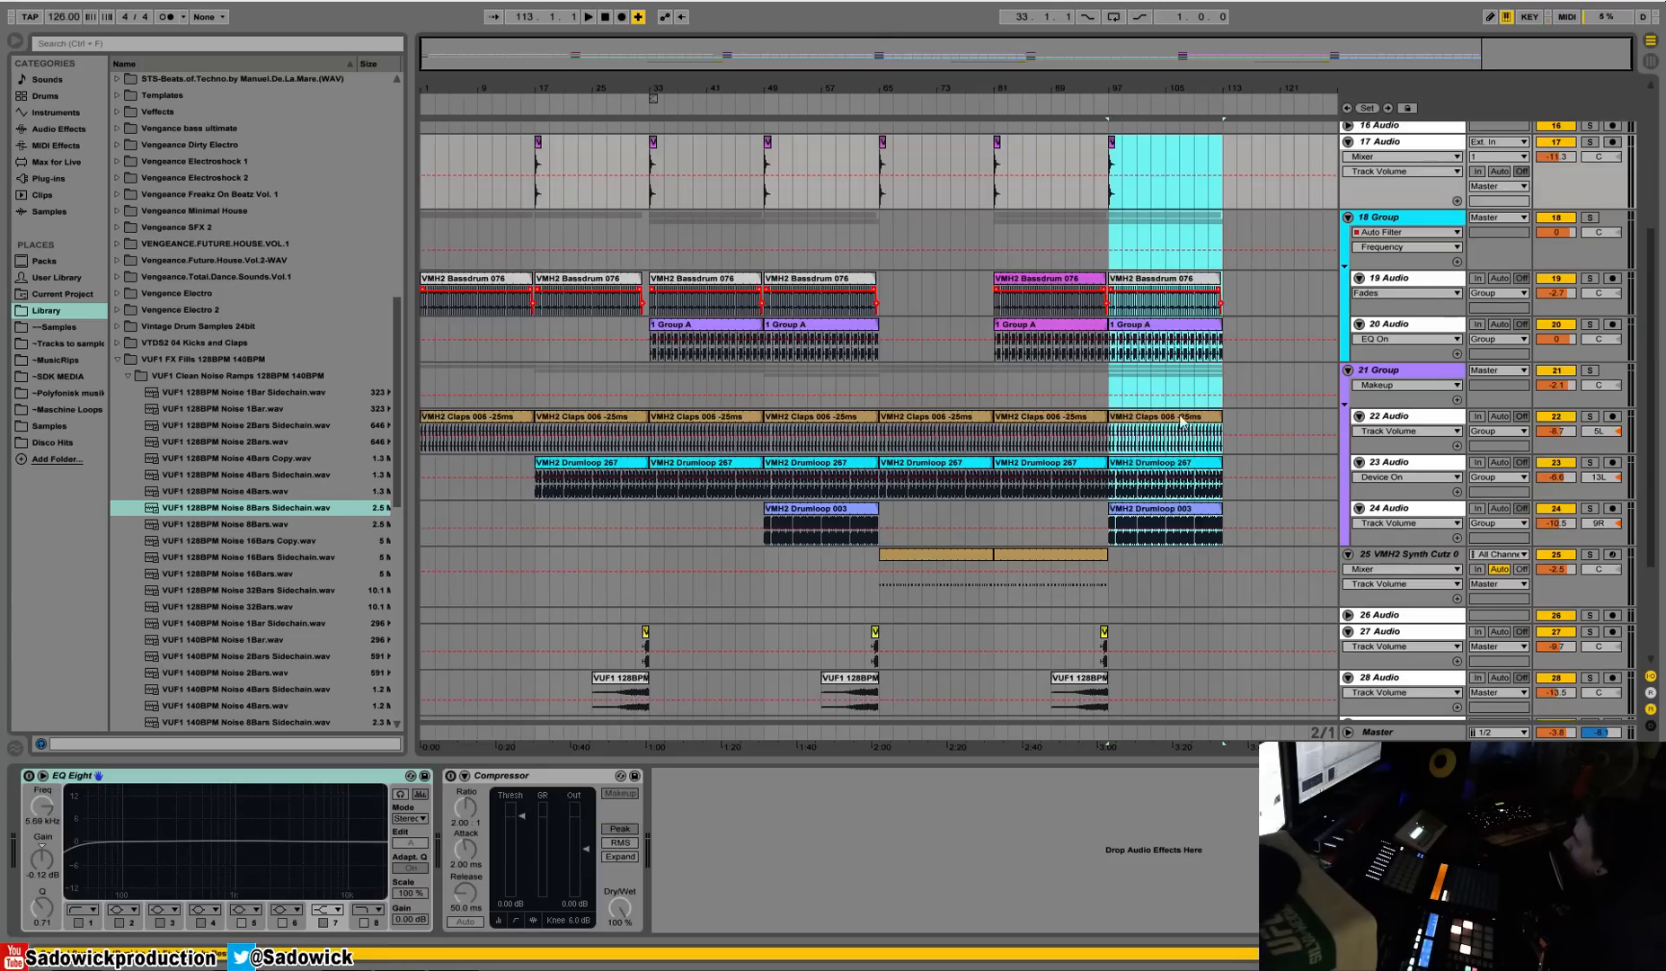
Duplicate the synth clip on track 25 into bars 97–113.
click(1160, 515)
click(1082, 553)
key(ctrl+d)
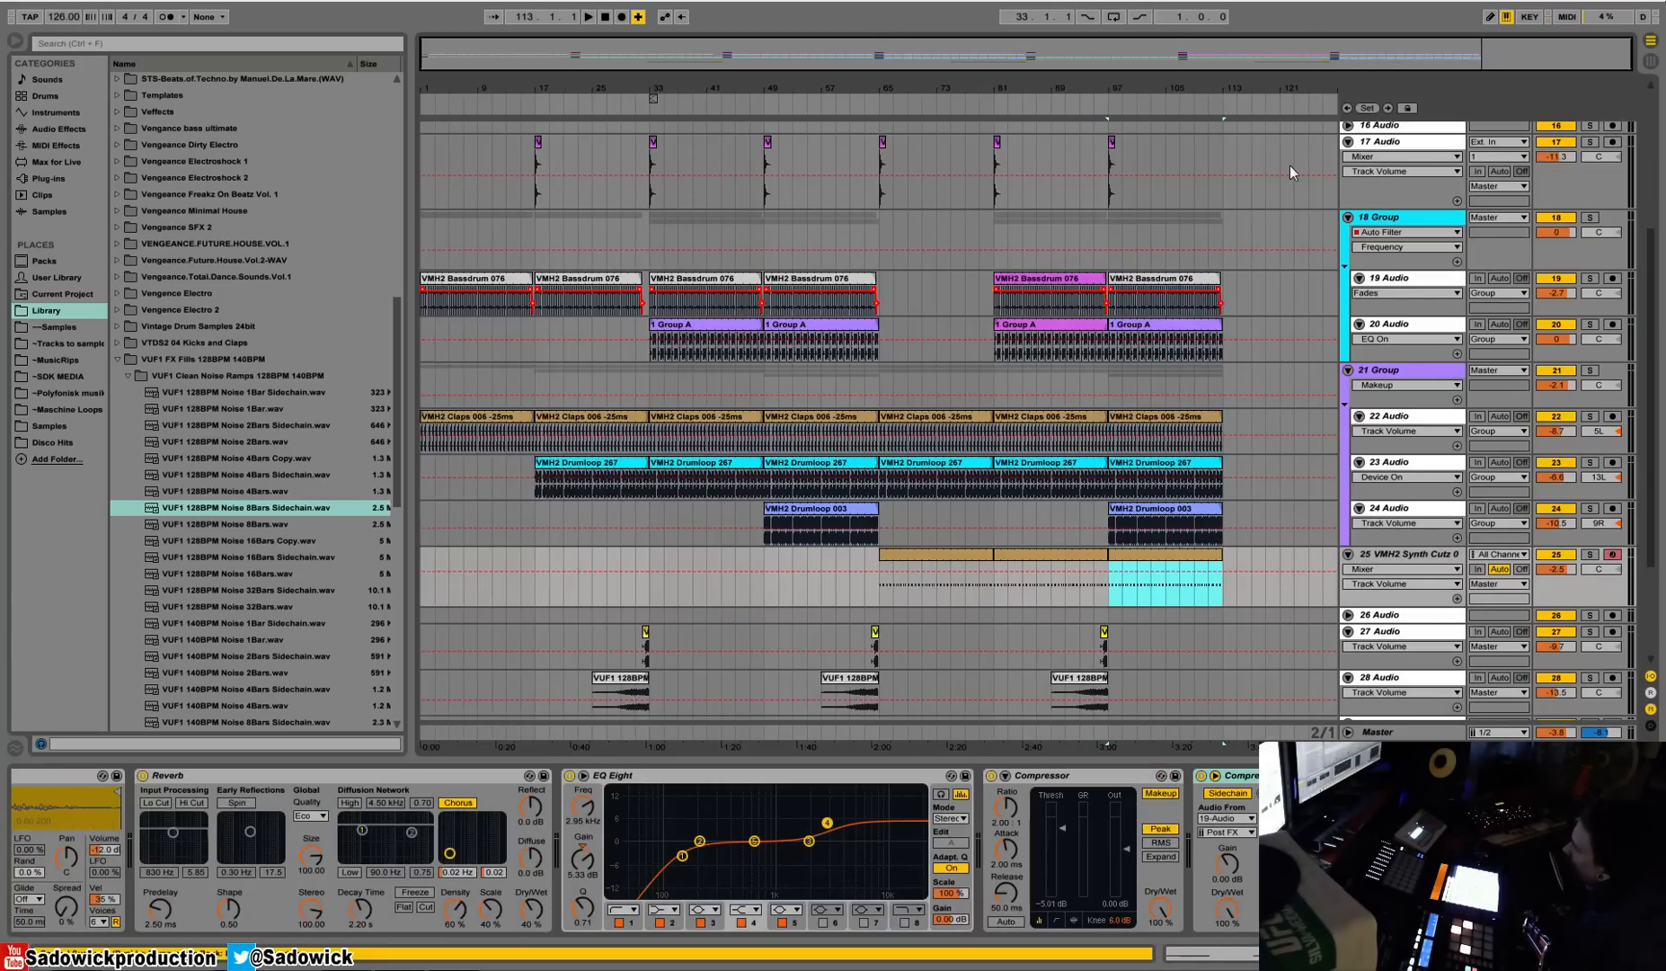
Duplicate the crash on track 17 to bar 113 and audition the transition into bar 97.
drag(1222, 145, 1106, 158)
key(ctrl+d)
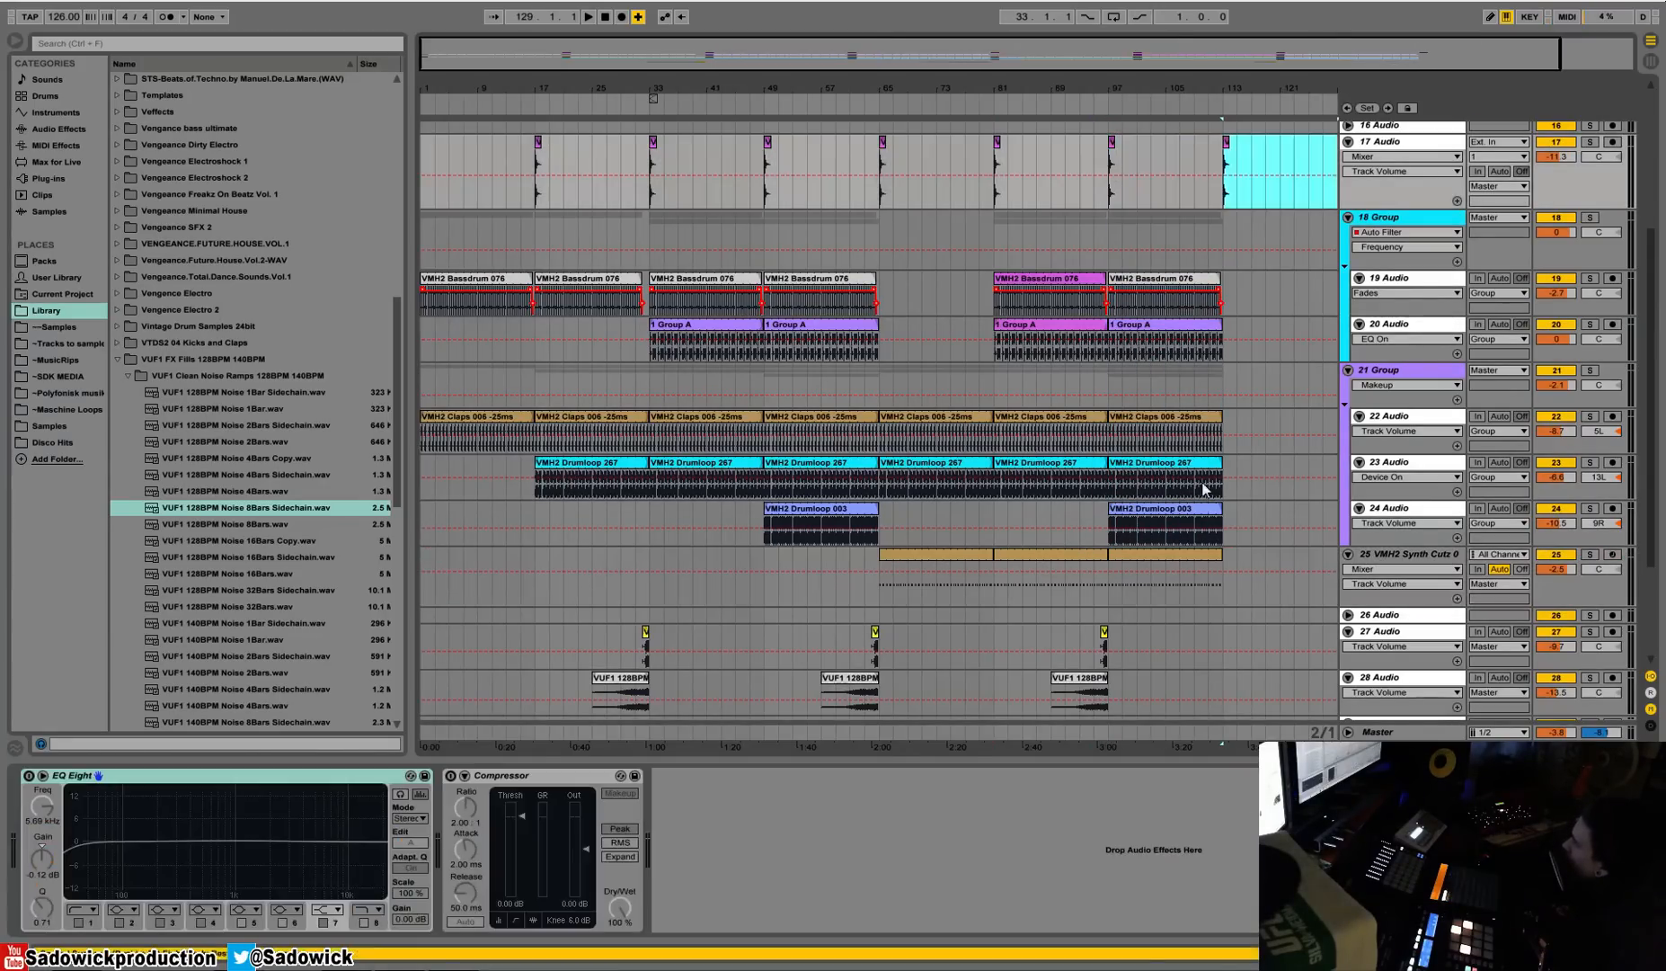
click(1082, 101)
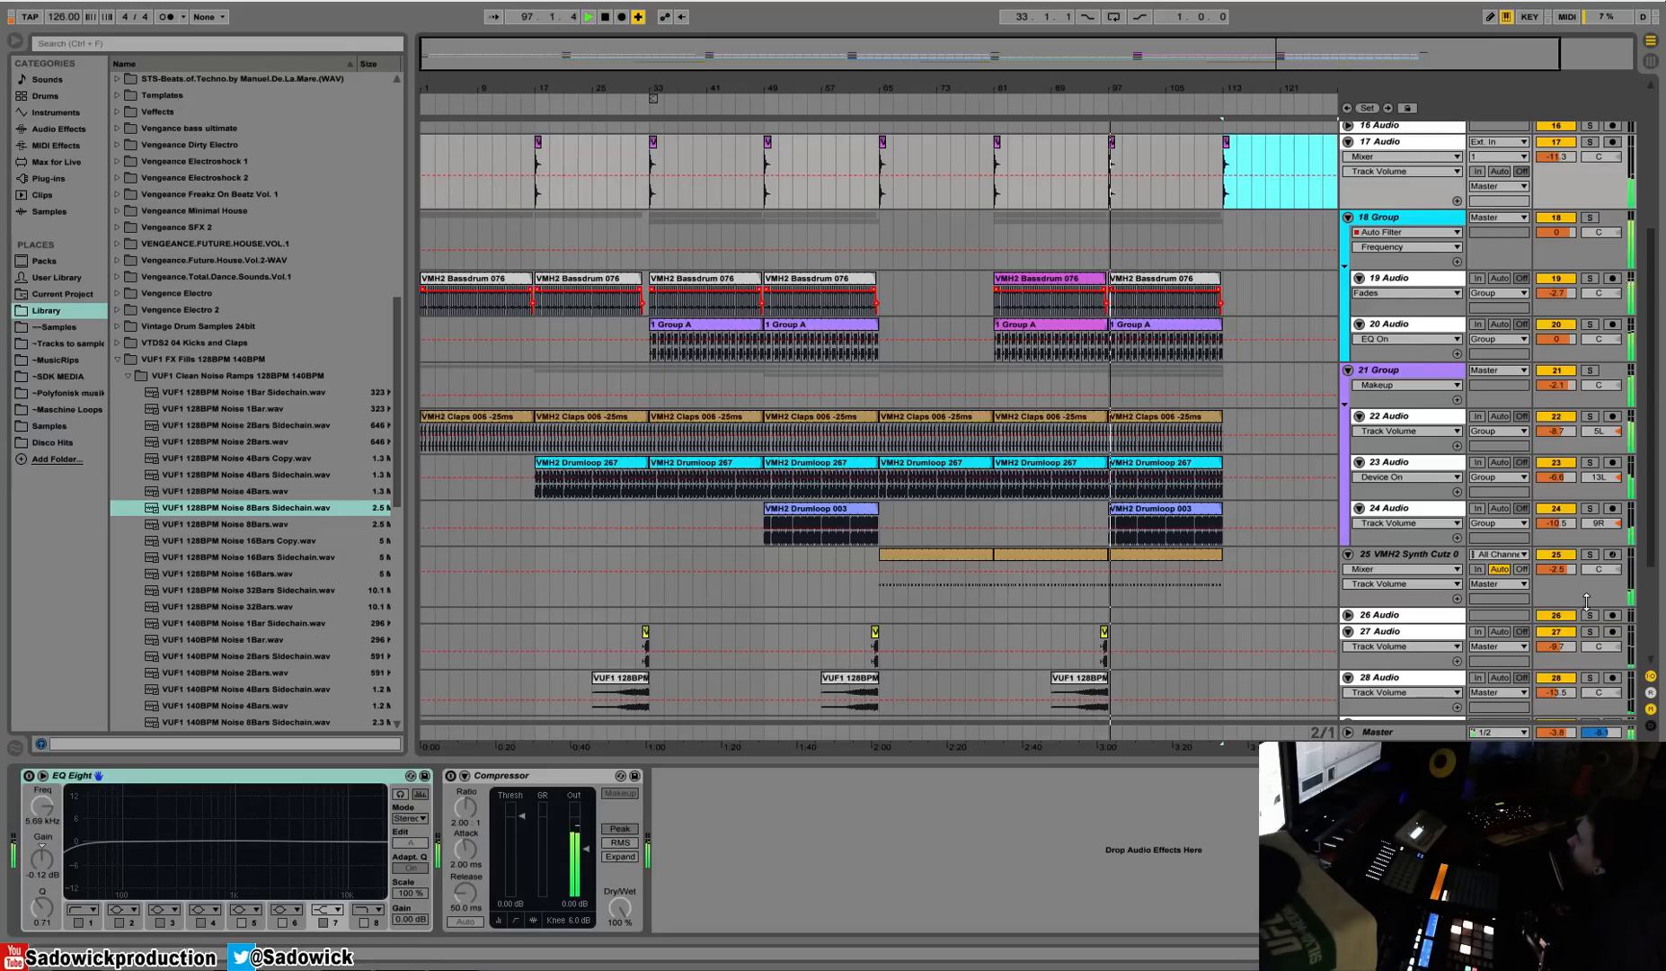
Stop playback and reduce the lane heights of tracks 17–28 to fit more of the arrangement.
drag(1580, 586, 1579, 557)
key(space)
drag(1587, 255, 1576, 157)
mouse_move(1593, 593)
mouse_down()
mouse_move(1590, 579)
mouse_move(1585, 610)
mouse_up()
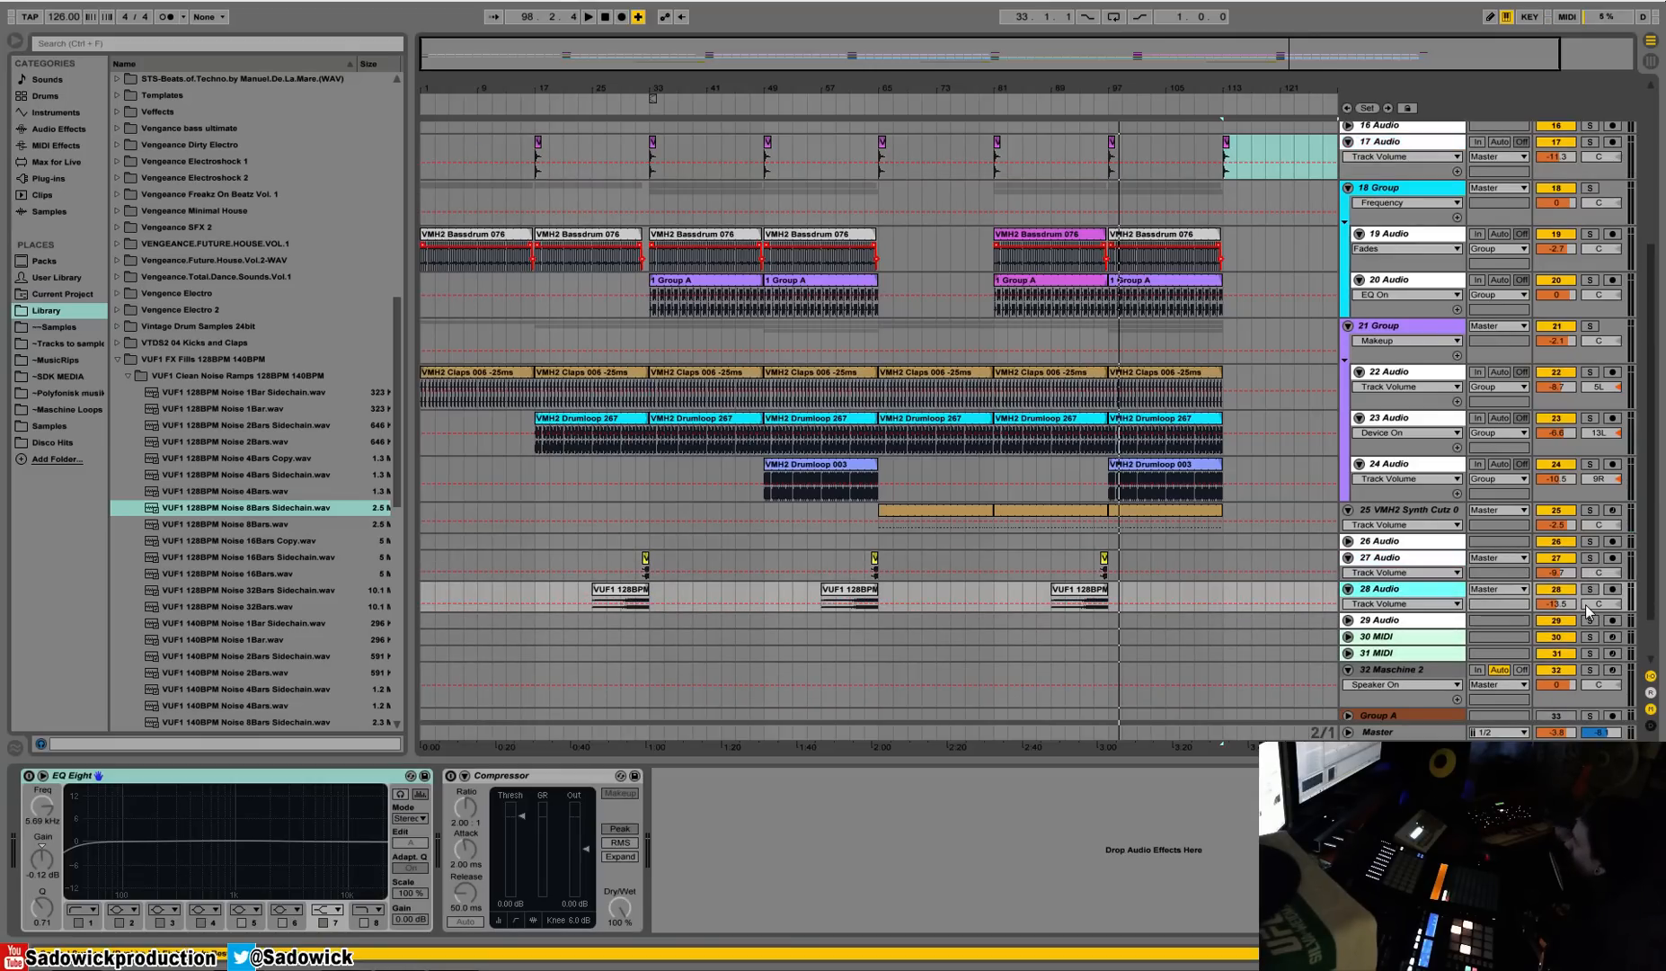
Unfold the master's EQ Eight and show its 1 Frequency A automation in an expanded master lane.
click(1400, 730)
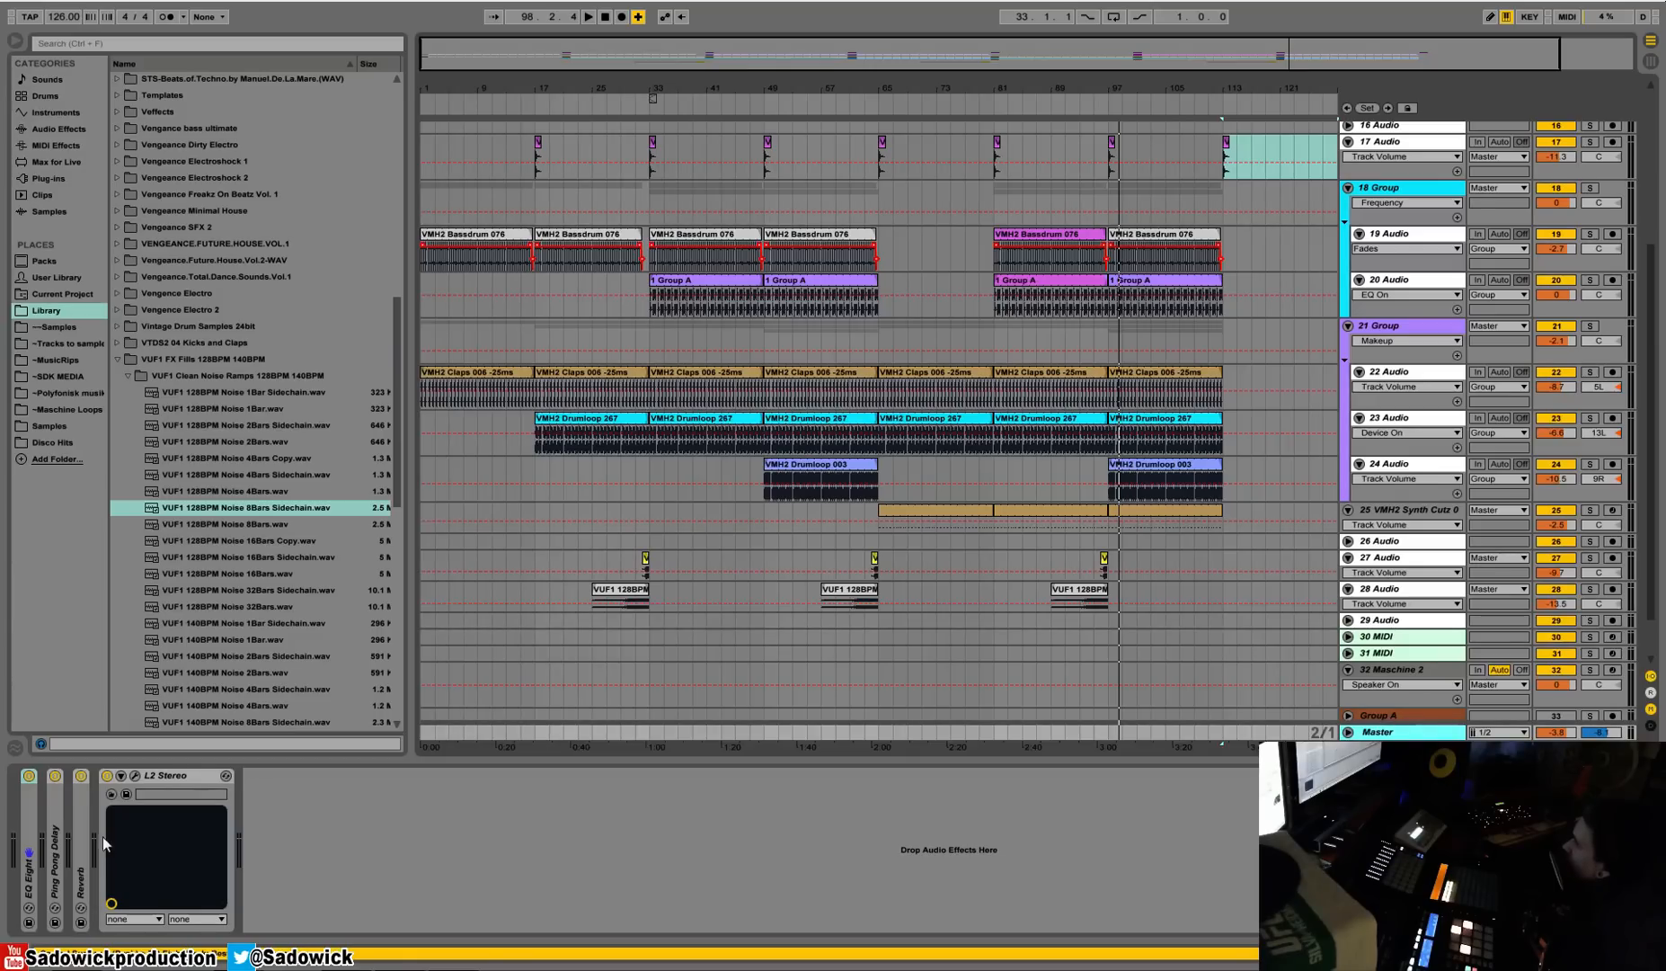
double_click(34, 813)
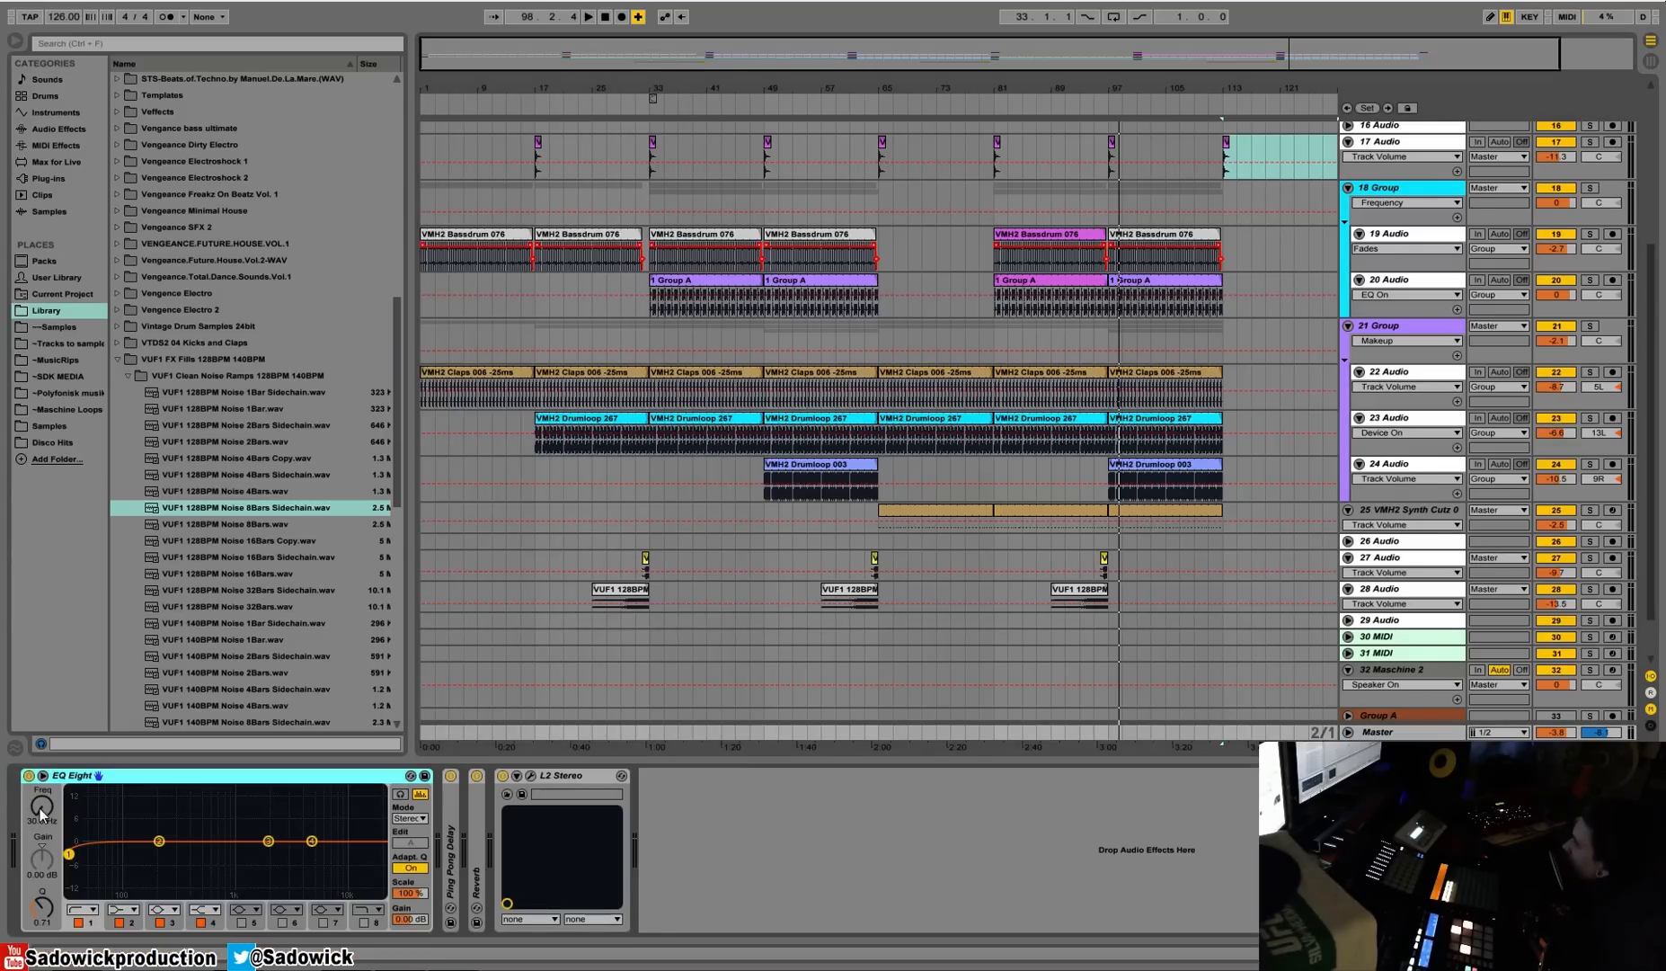
drag(1412, 724, 1393, 646)
drag(41, 805, 41, 760)
click(421, 667)
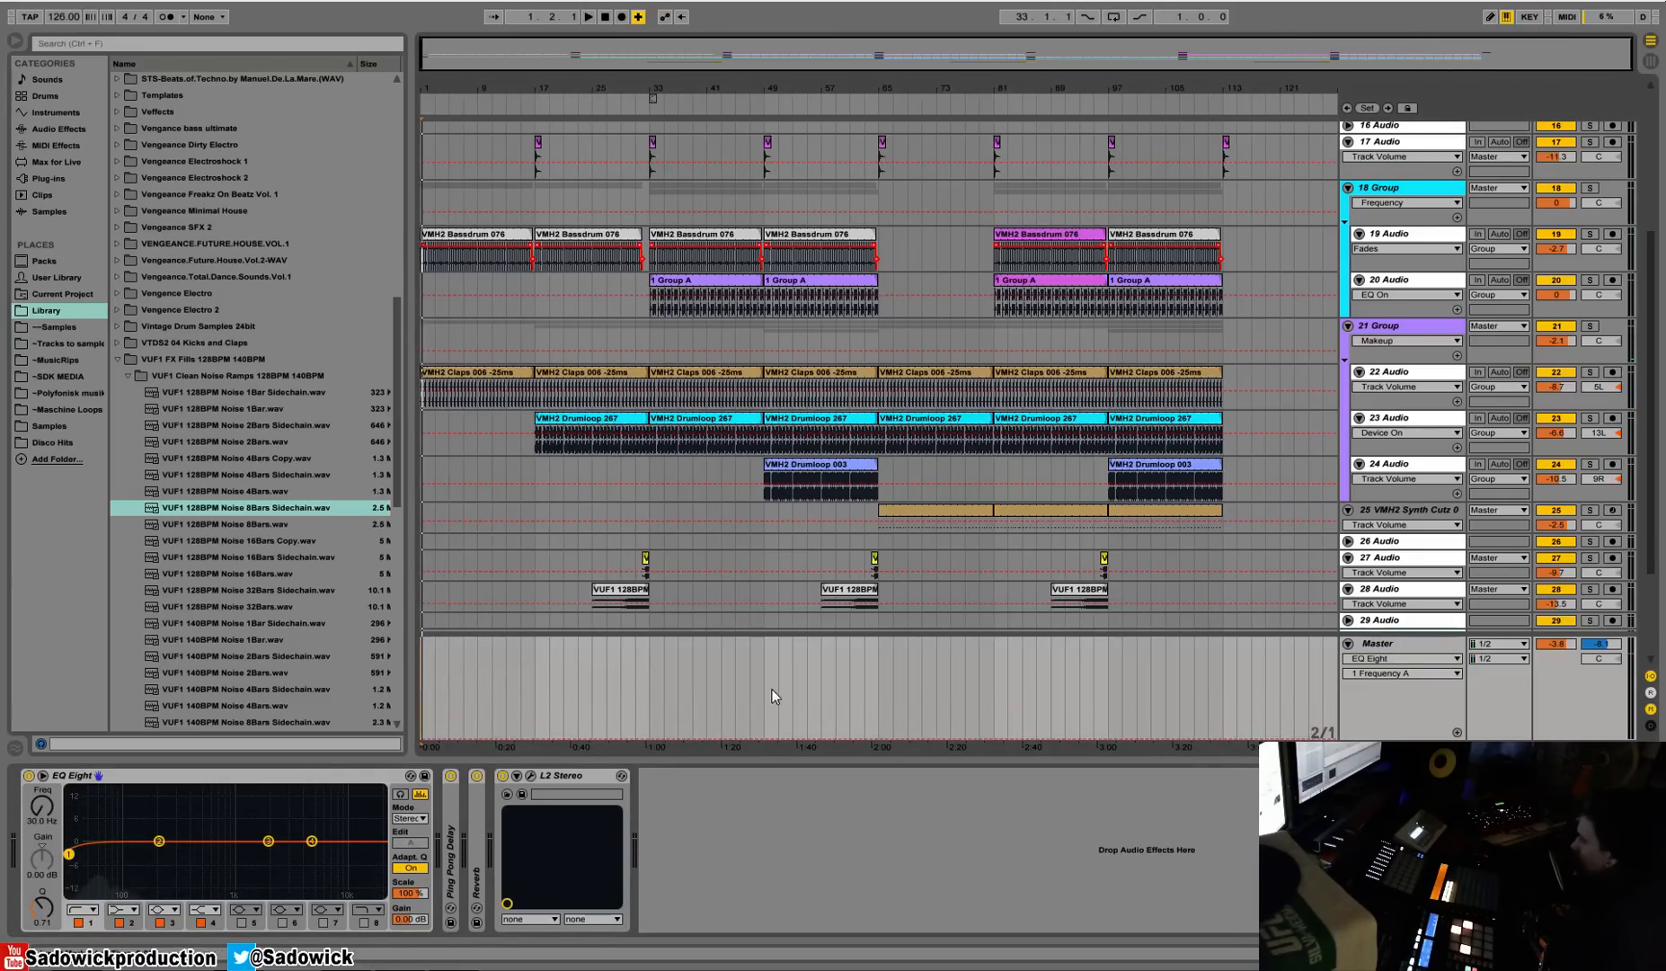
Draw master EQ Eight frequency automation holding about 123 Hz until bar 17 and dropping to 30 Hz there, auditioning the intro.
click(528, 704)
key(b)
click(522, 737)
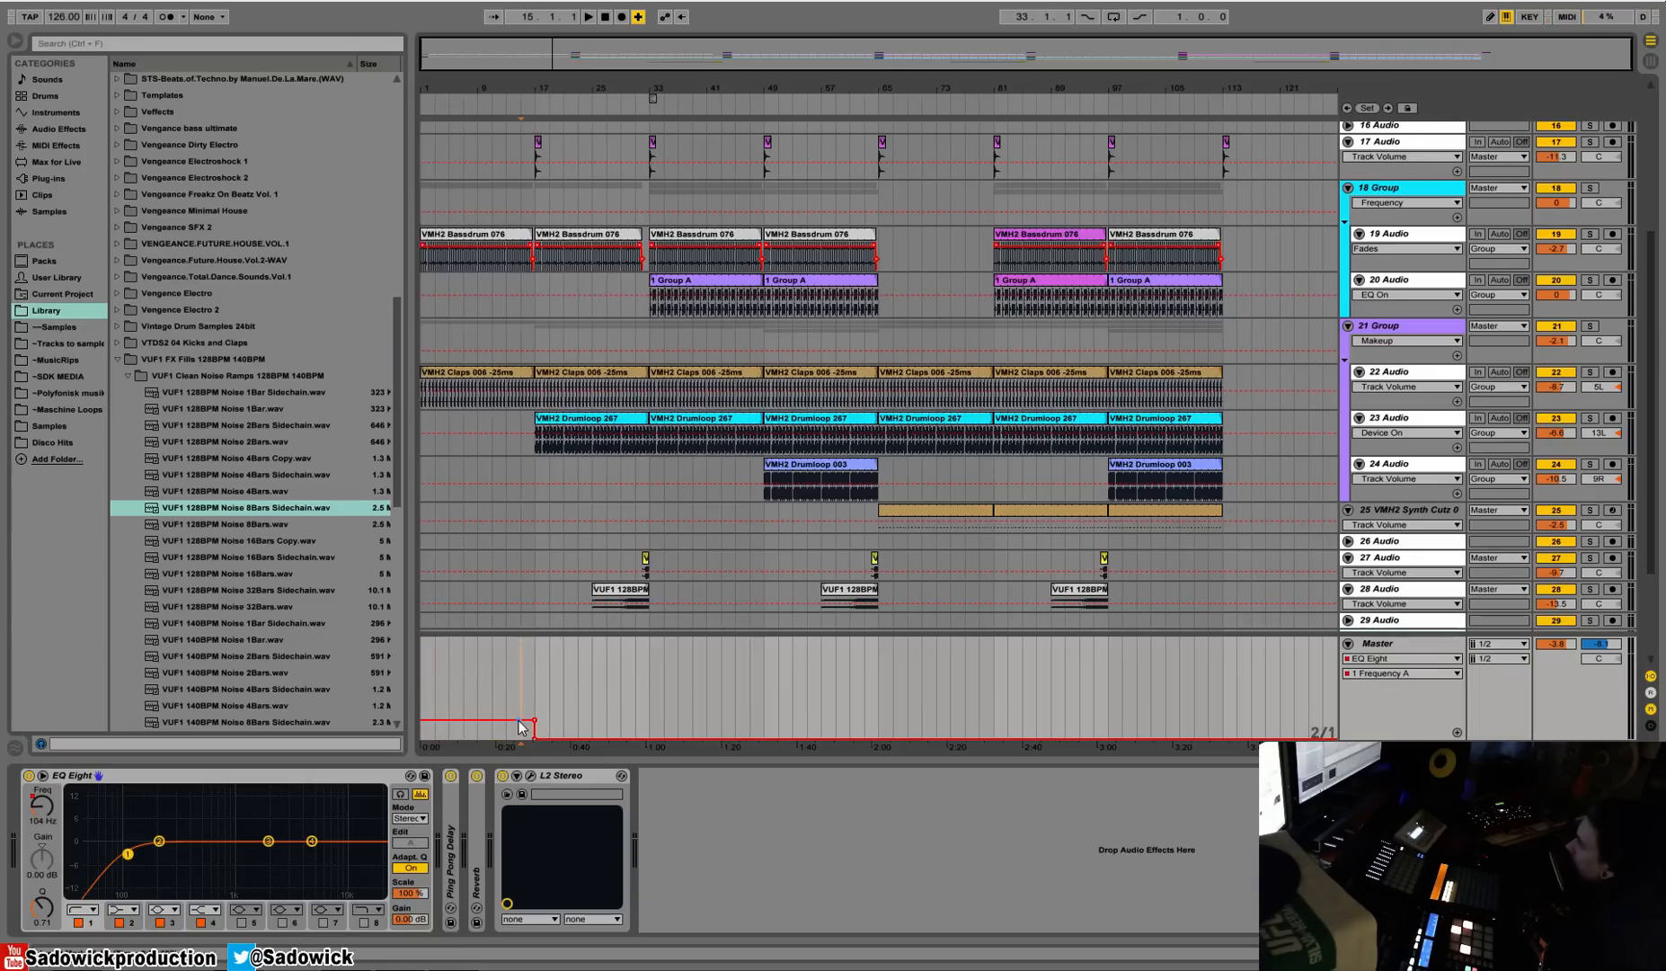
click(490, 689)
key(space)
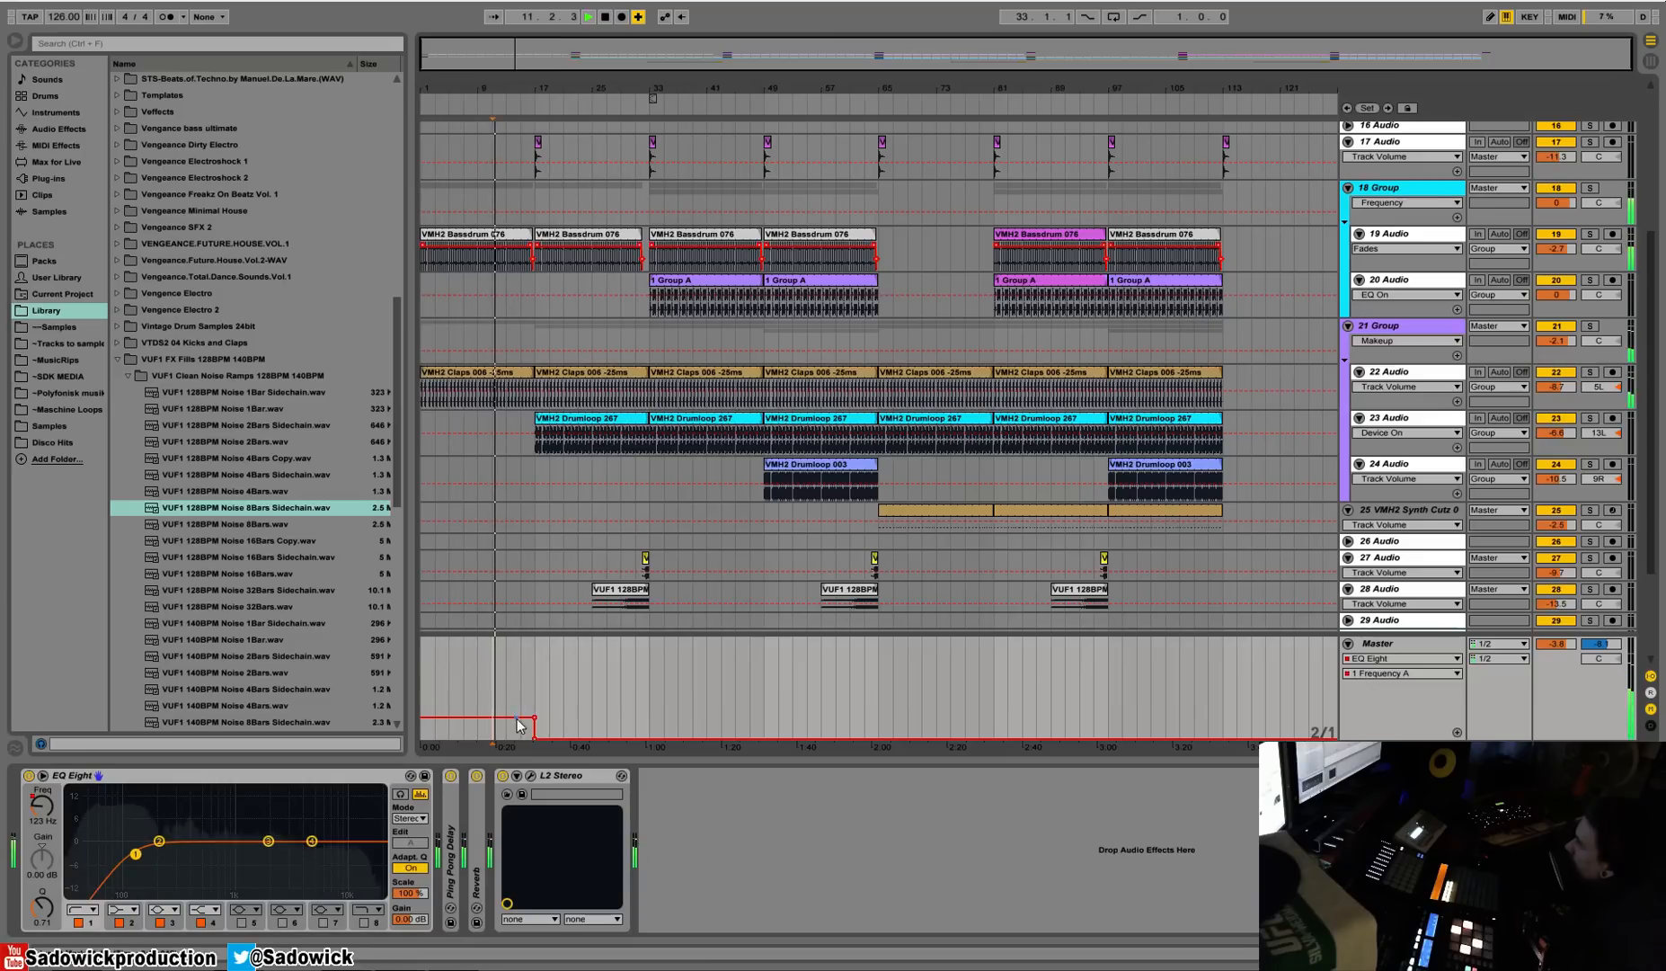
key(space)
Copy the VMH2 Drumloop 267 clip on track 23 from bar 17 to bar 1 and play from the start.
click(574, 418)
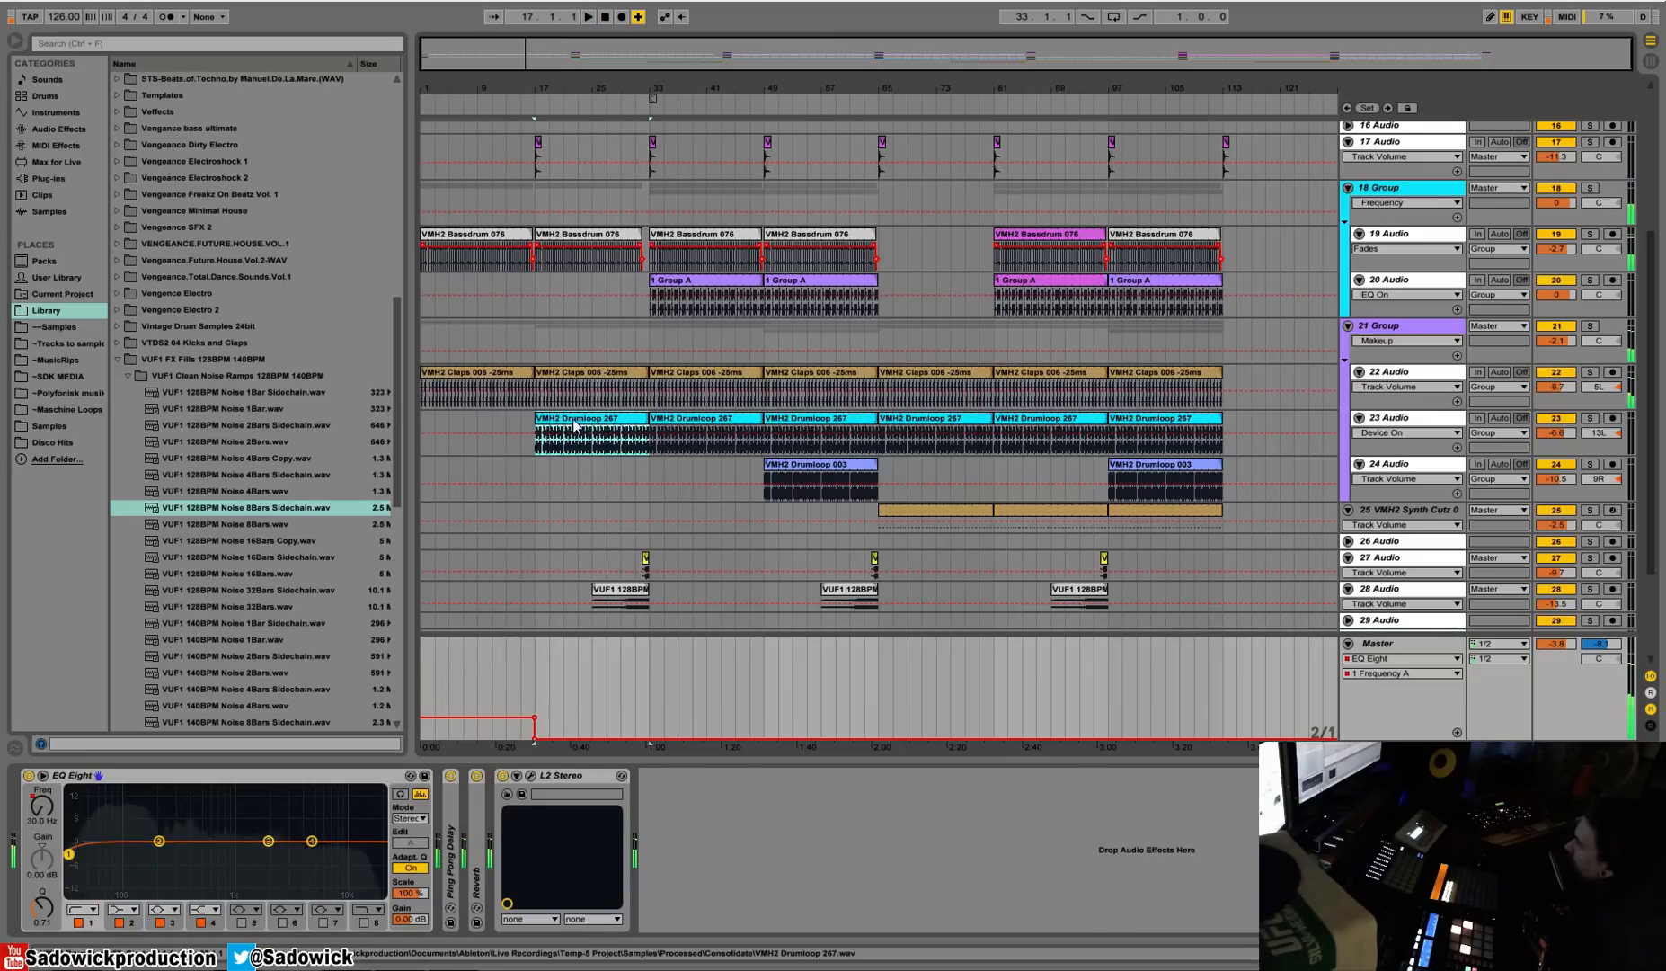
click(422, 424)
key(space)
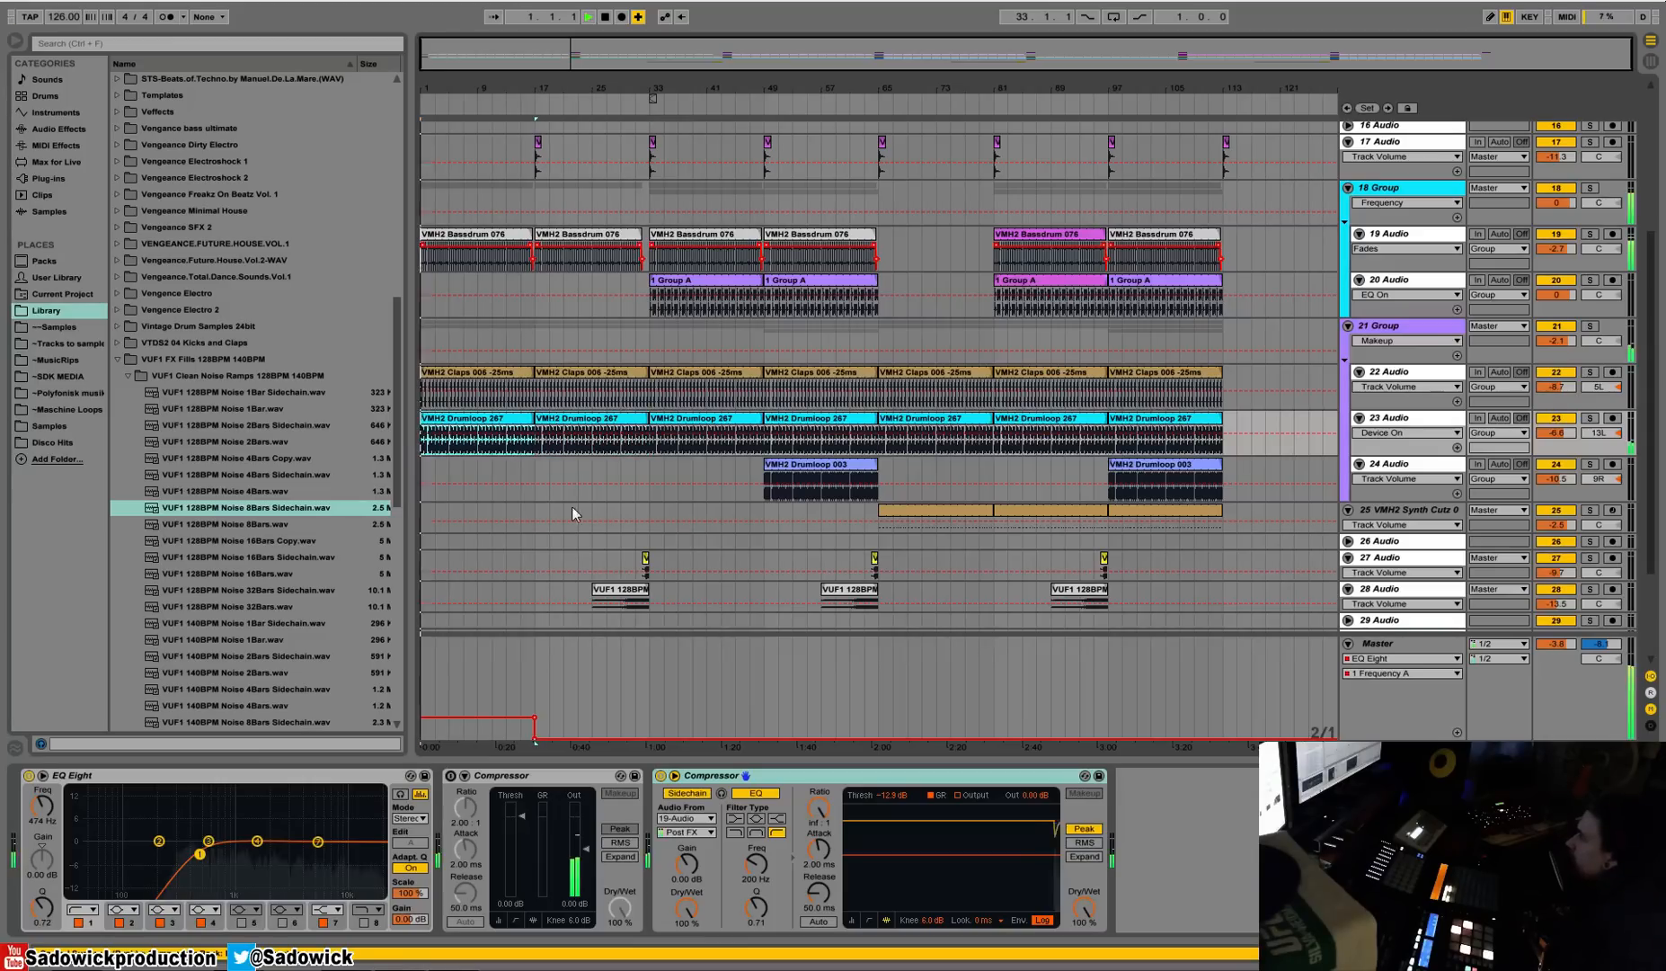
Raise the master EQ frequency automation over bars 1–17 to about 271 Hz and audition the intro and its drop at bar 17.
click(534, 715)
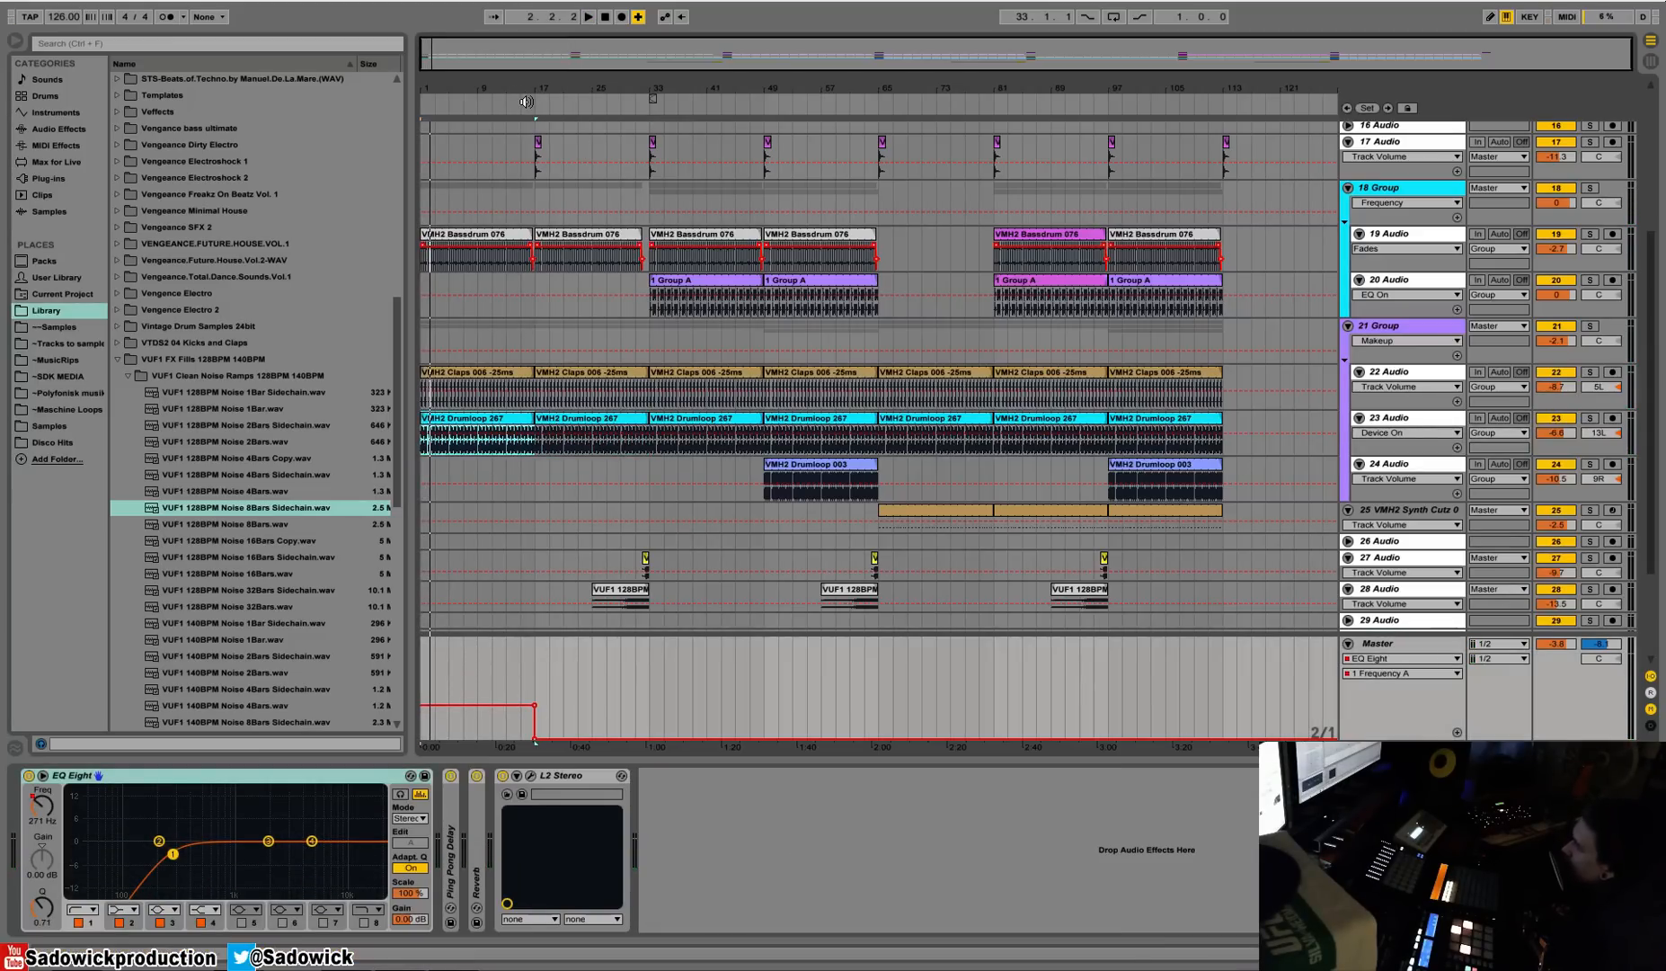
click(446, 238)
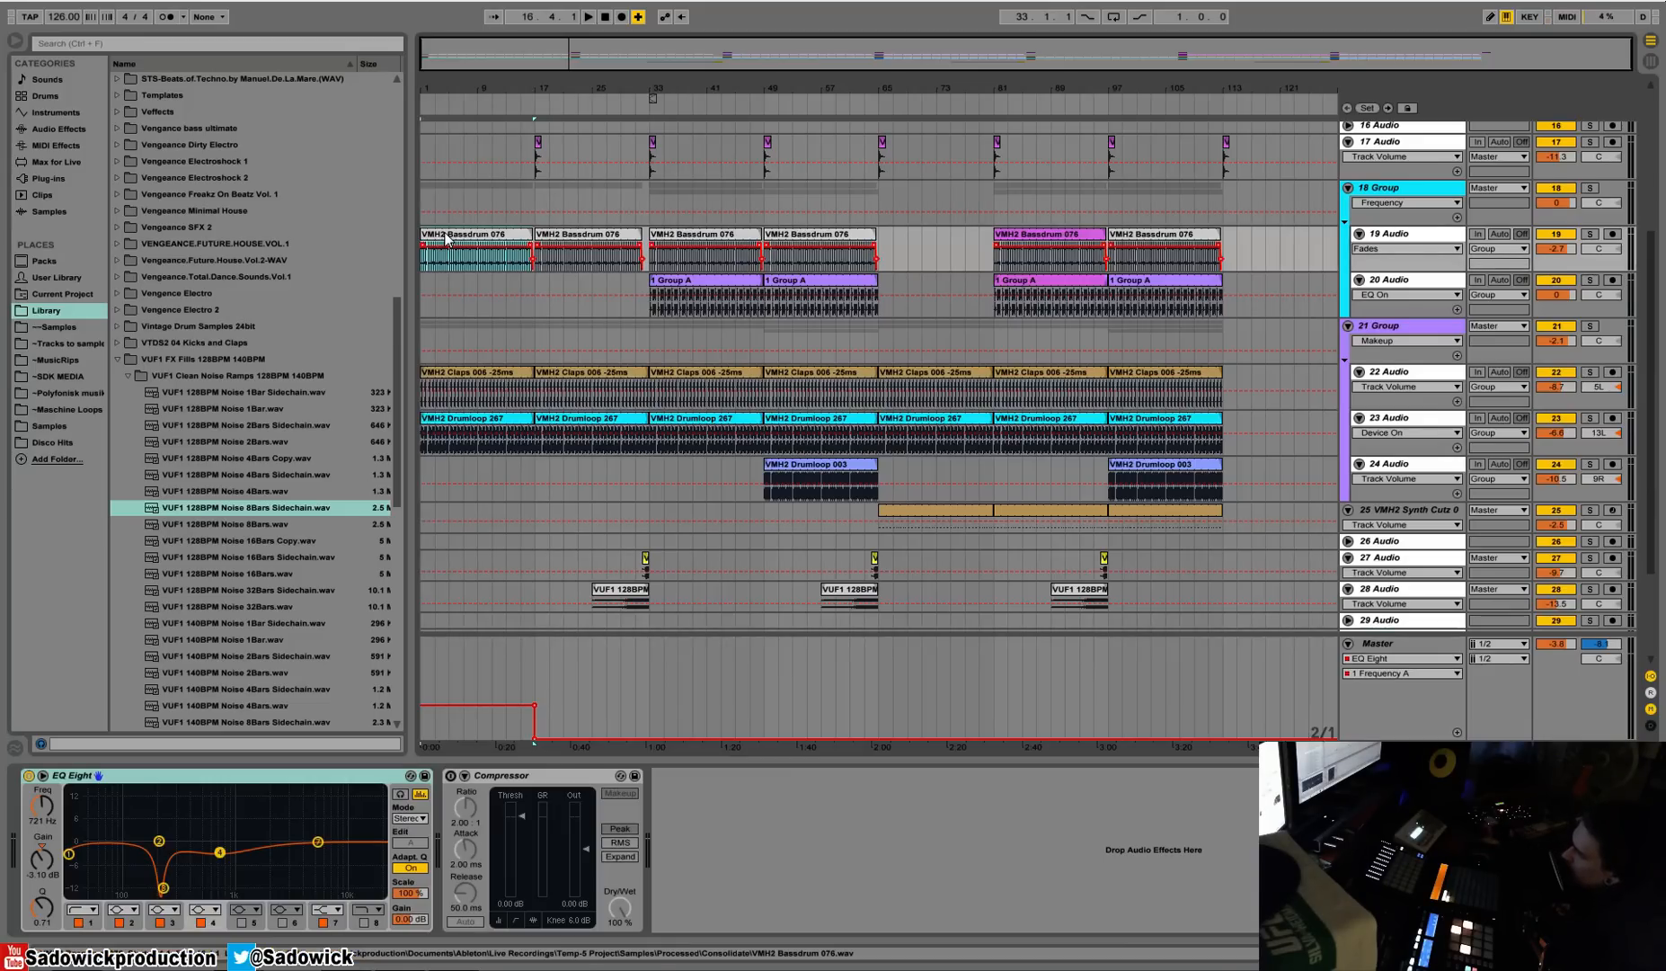
key(space)
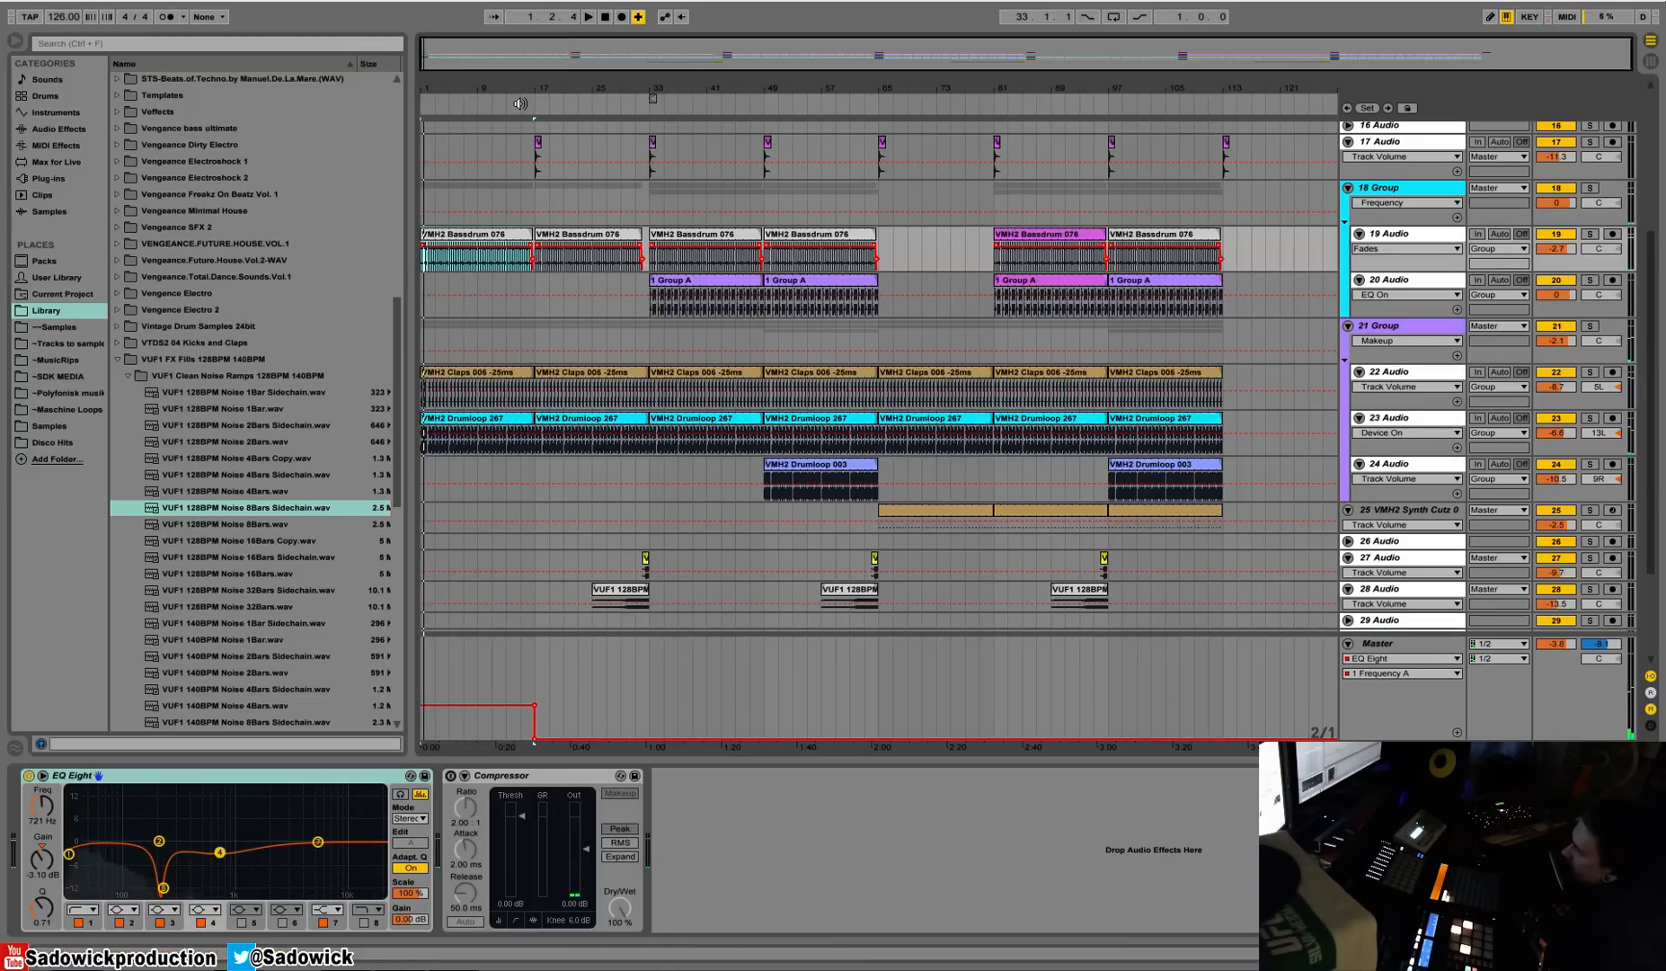
click(520, 103)
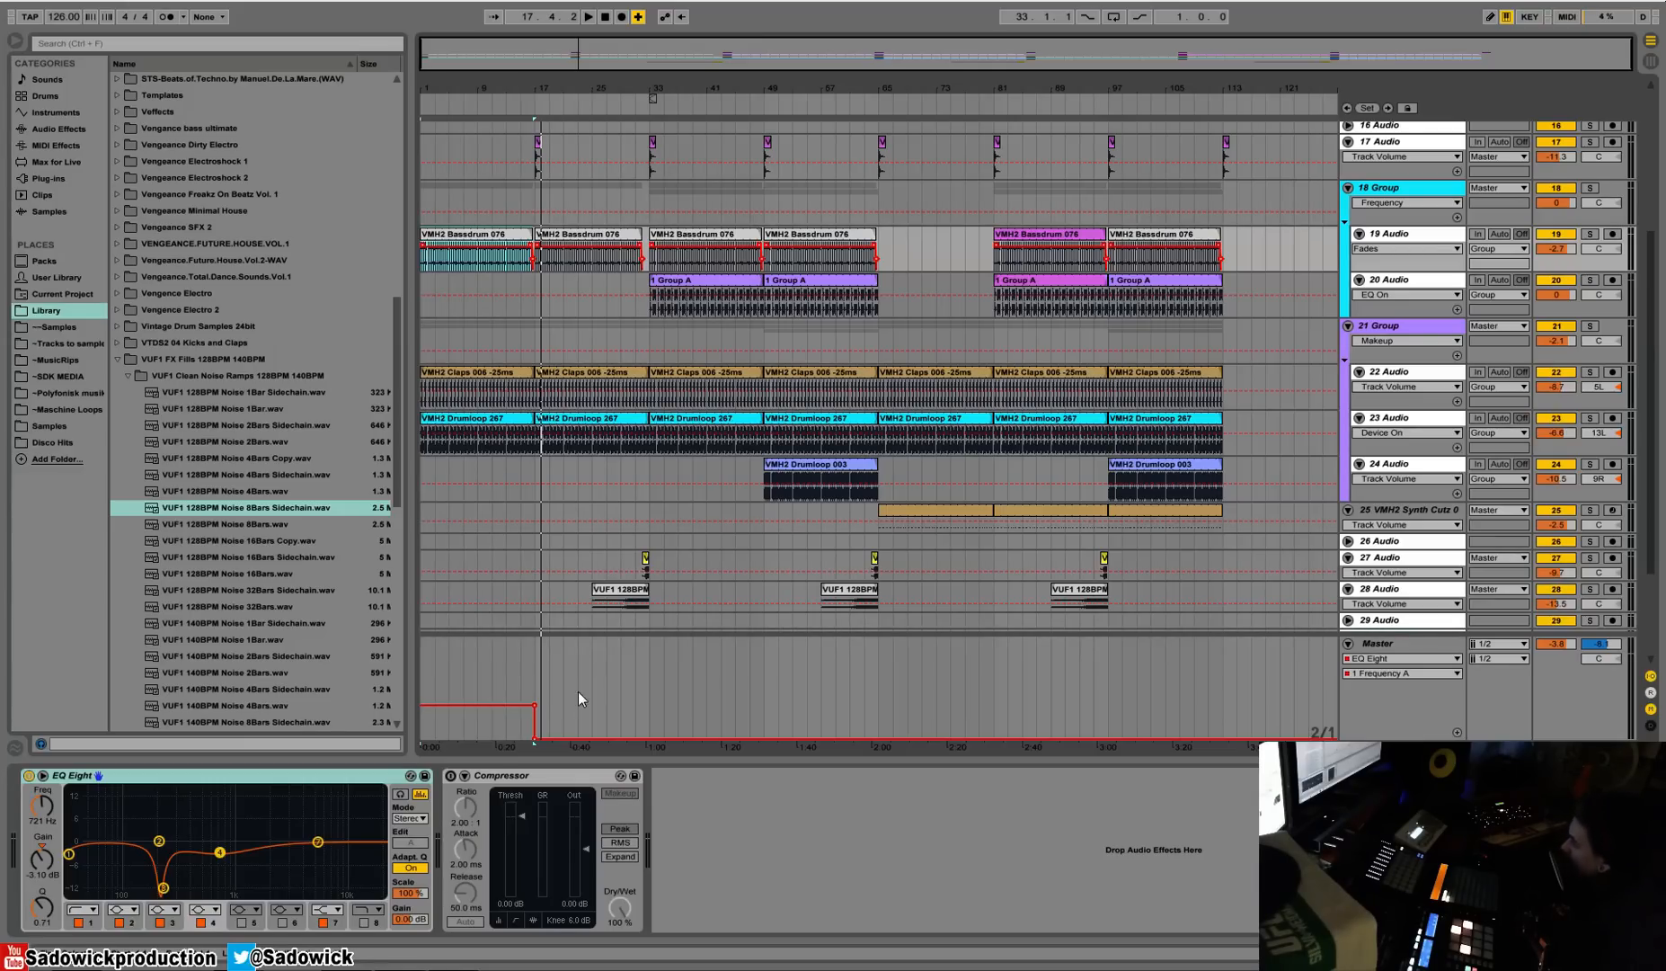
Draw a master EQ frequency ramp rising from about bar 29 to bar 33, with an immediate drop, and audition it.
key(b)
mouse_move(646, 724)
mouse_down()
mouse_move(642, 709)
mouse_move(619, 739)
mouse_up()
click(637, 714)
key(space)
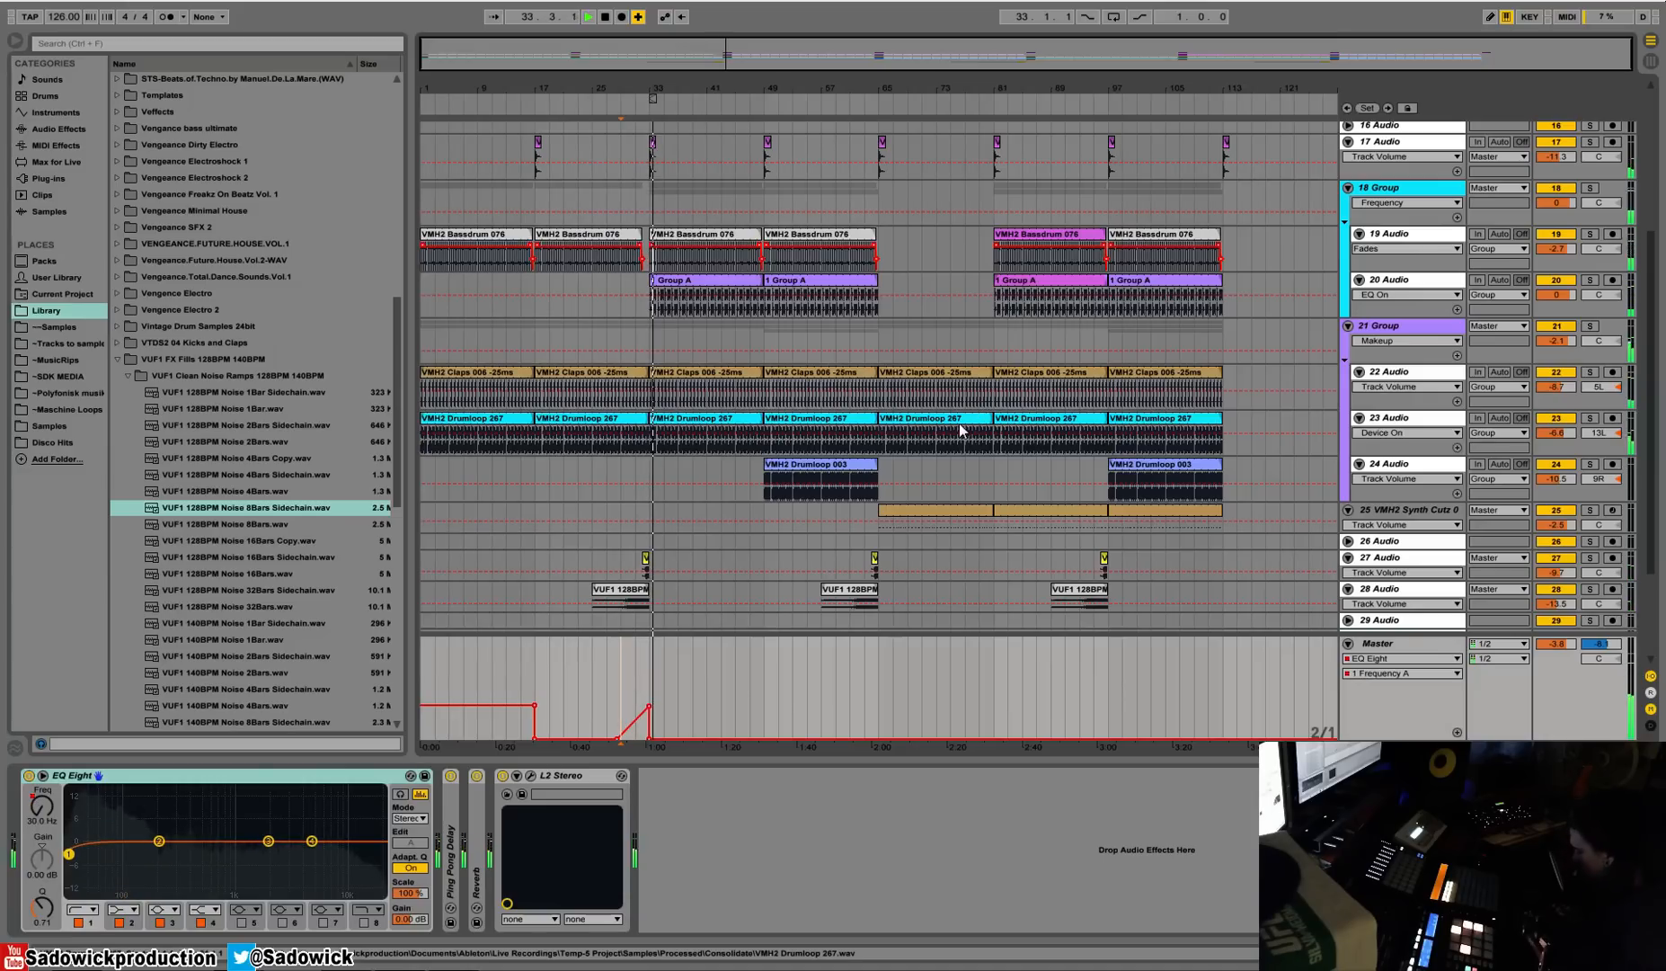
key(space)
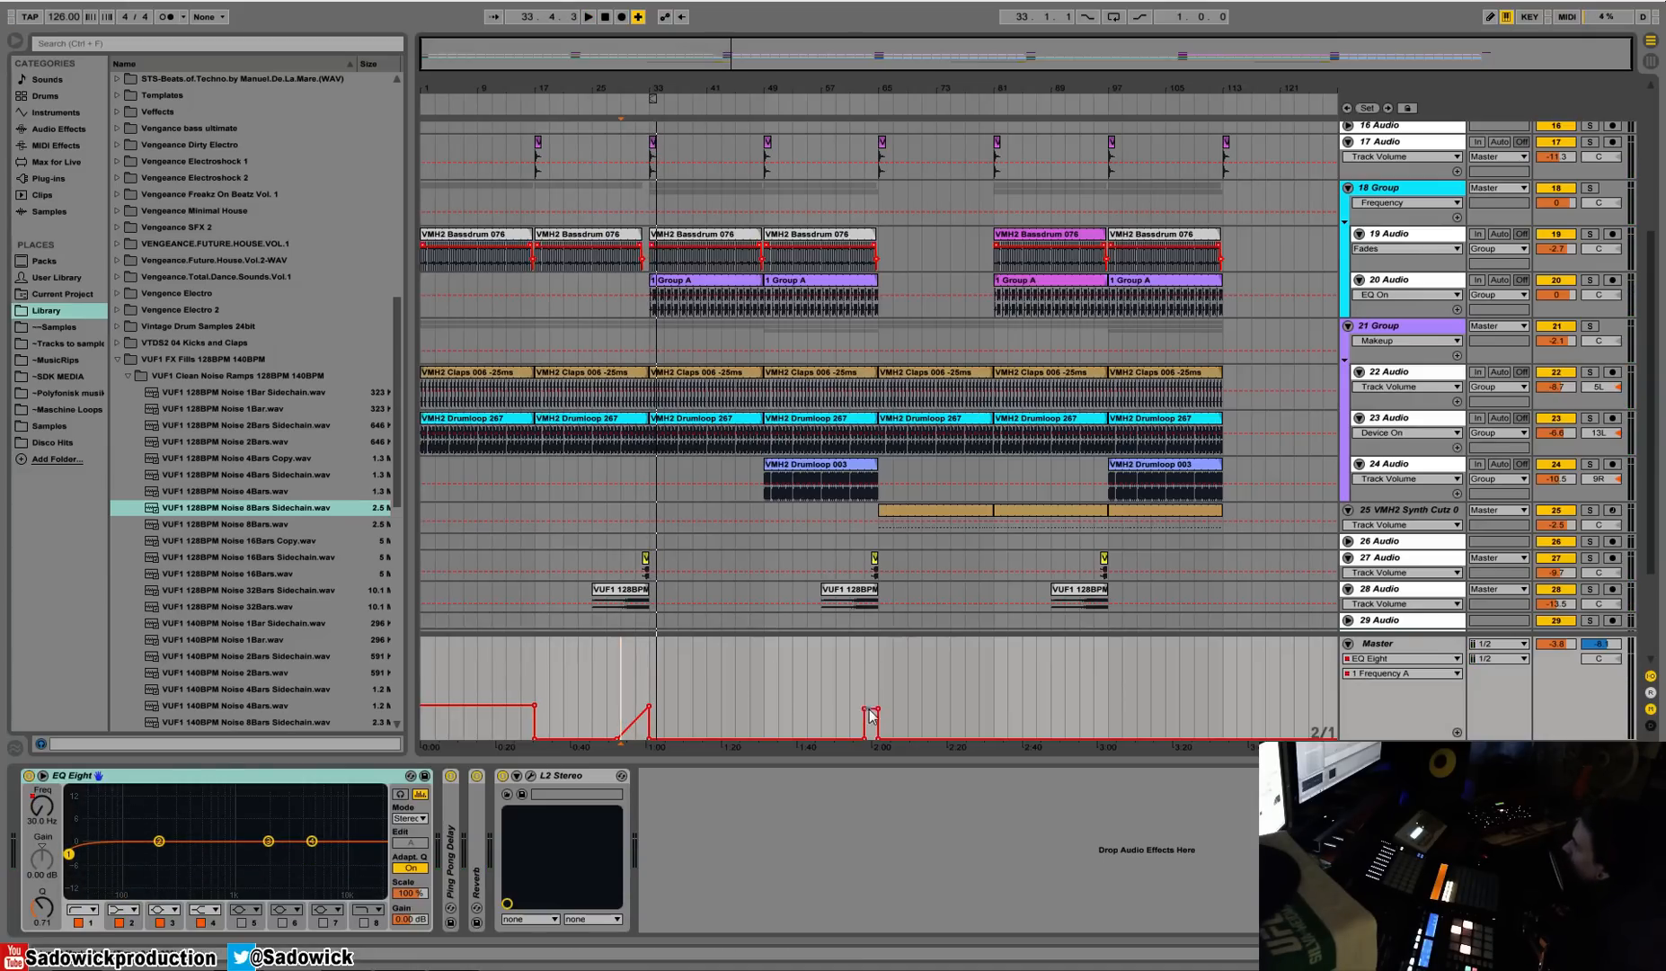
Shape a master EQ frequency rise from about bar 60 to a peak at bar 65, falling back by about bar 77.
click(841, 672)
key(space)
drag(849, 739, 968, 739)
key(space)
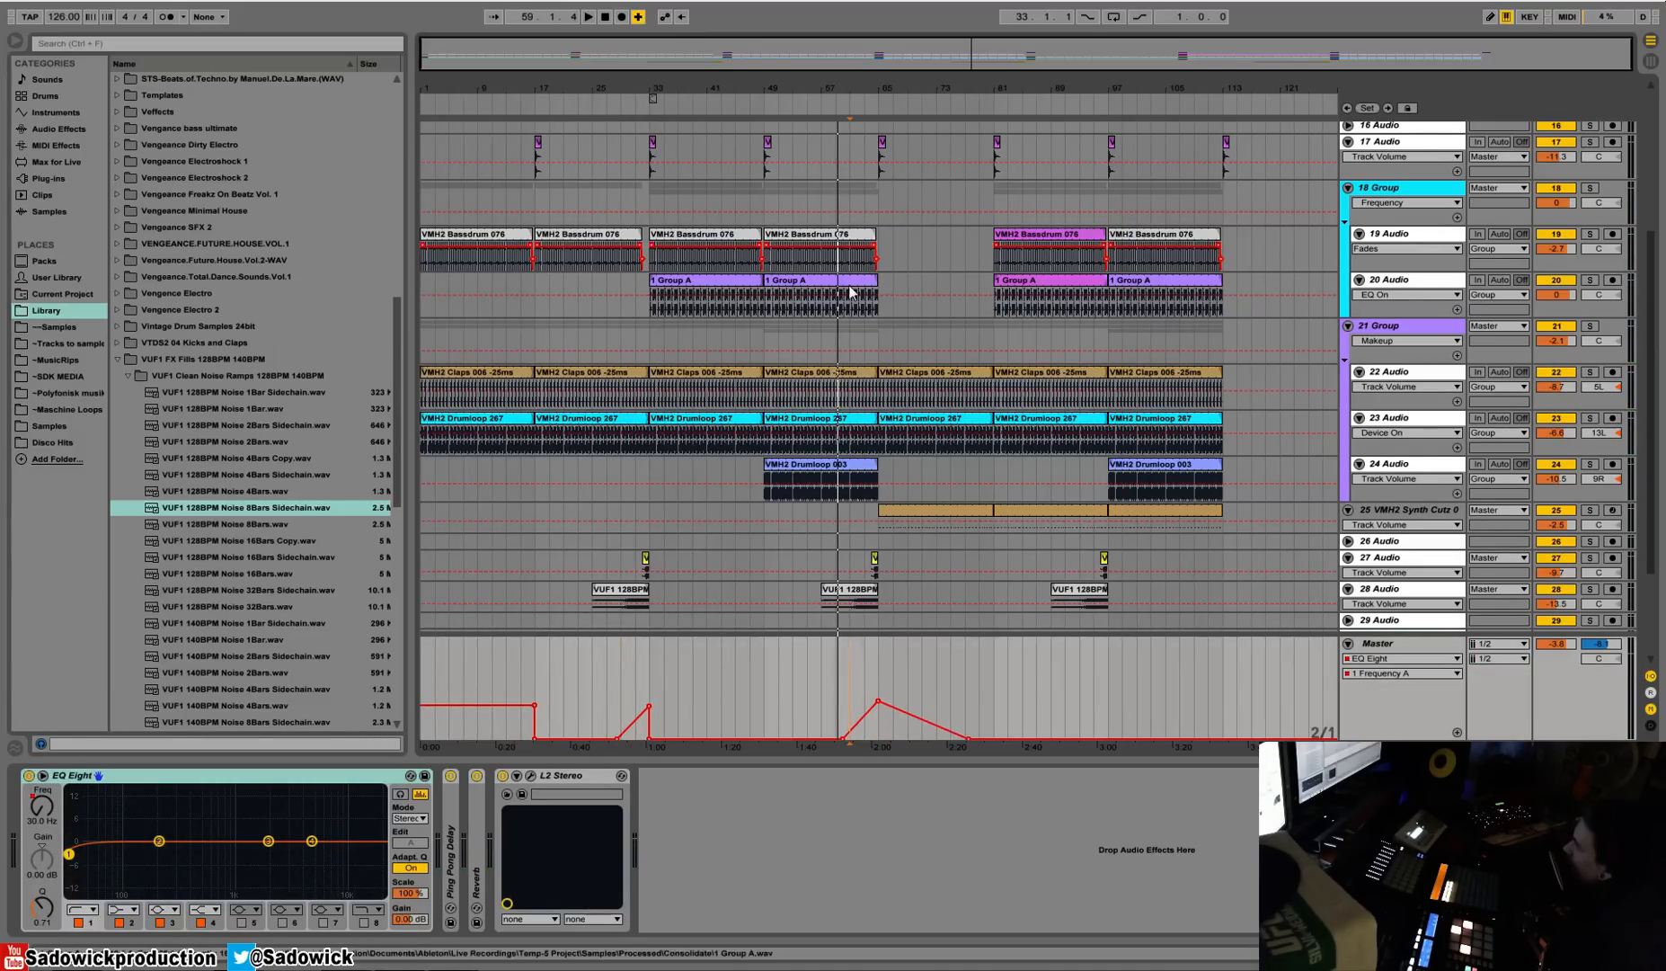
Audition bars 61–65 and slightly lower the master EQ frequency automation peak at bar 65.
drag(893, 79, 873, 564)
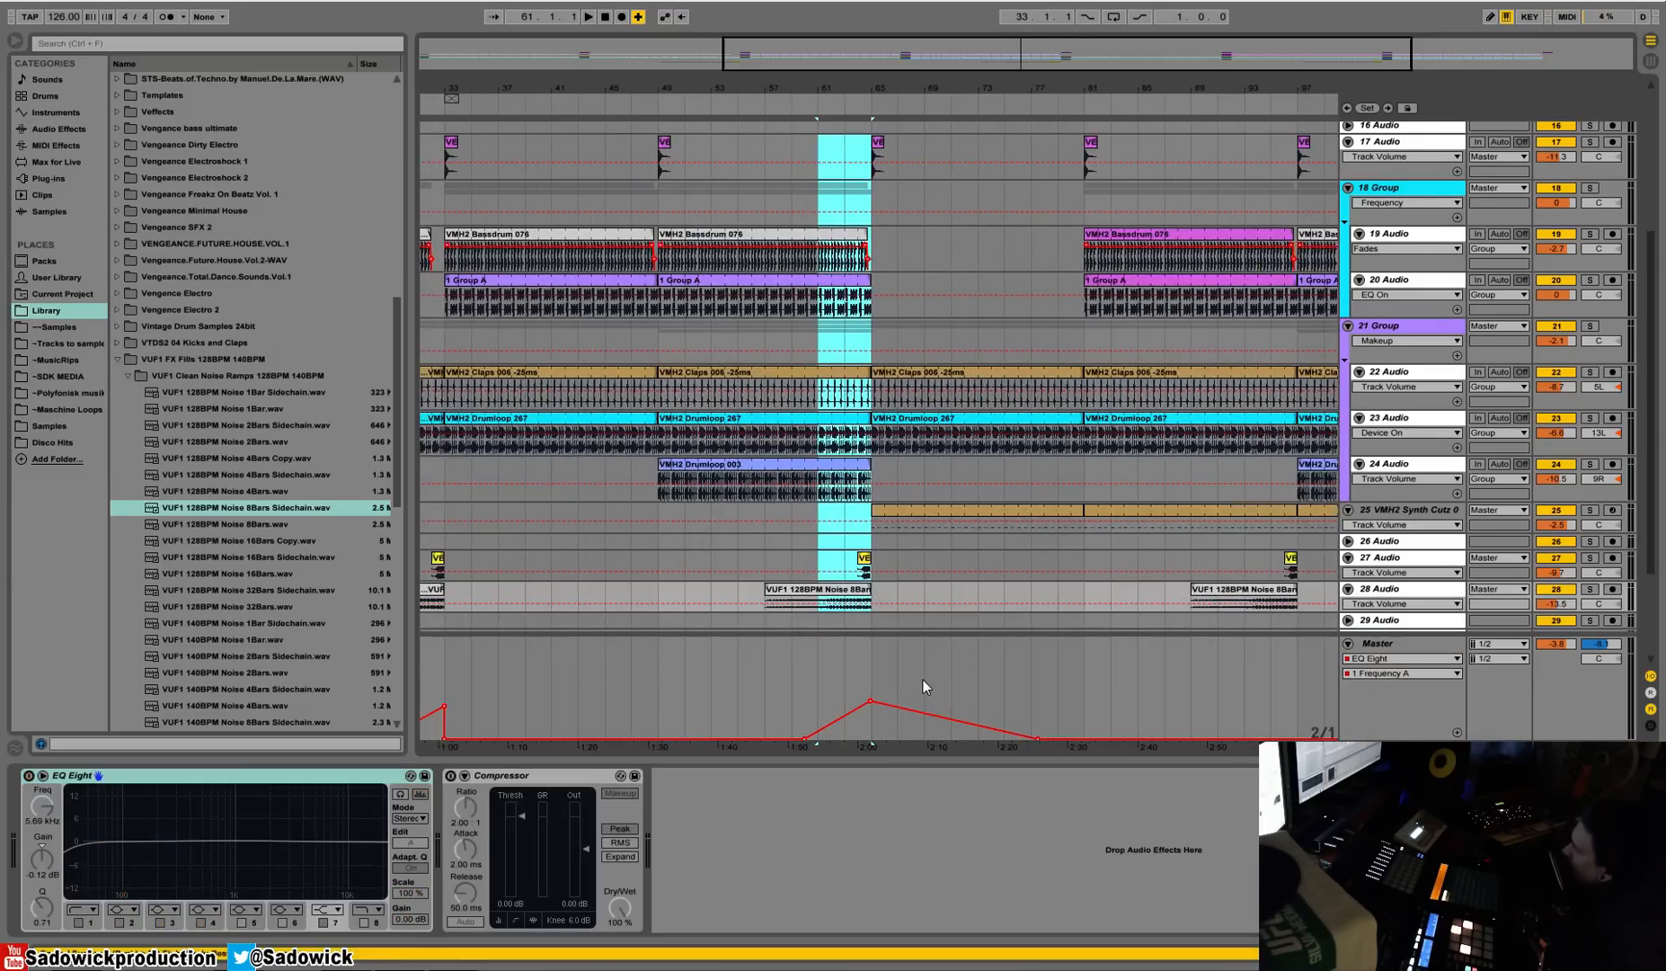
click(850, 104)
scroll(1005, 414, down, 1)
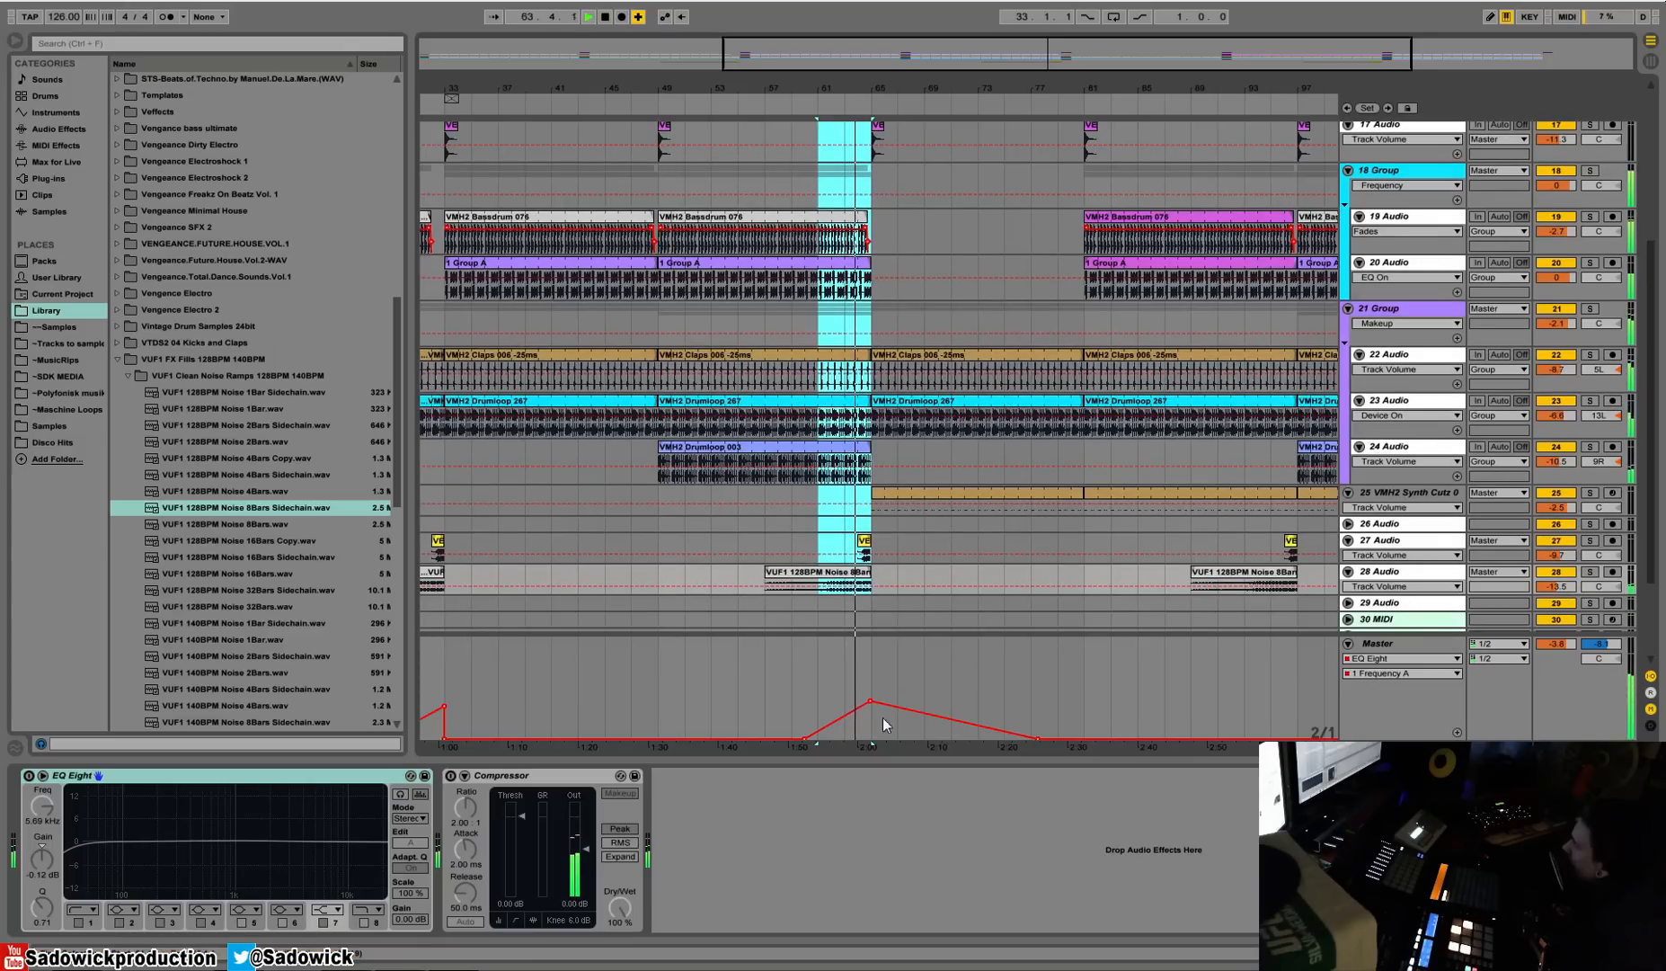
drag(872, 703, 872, 708)
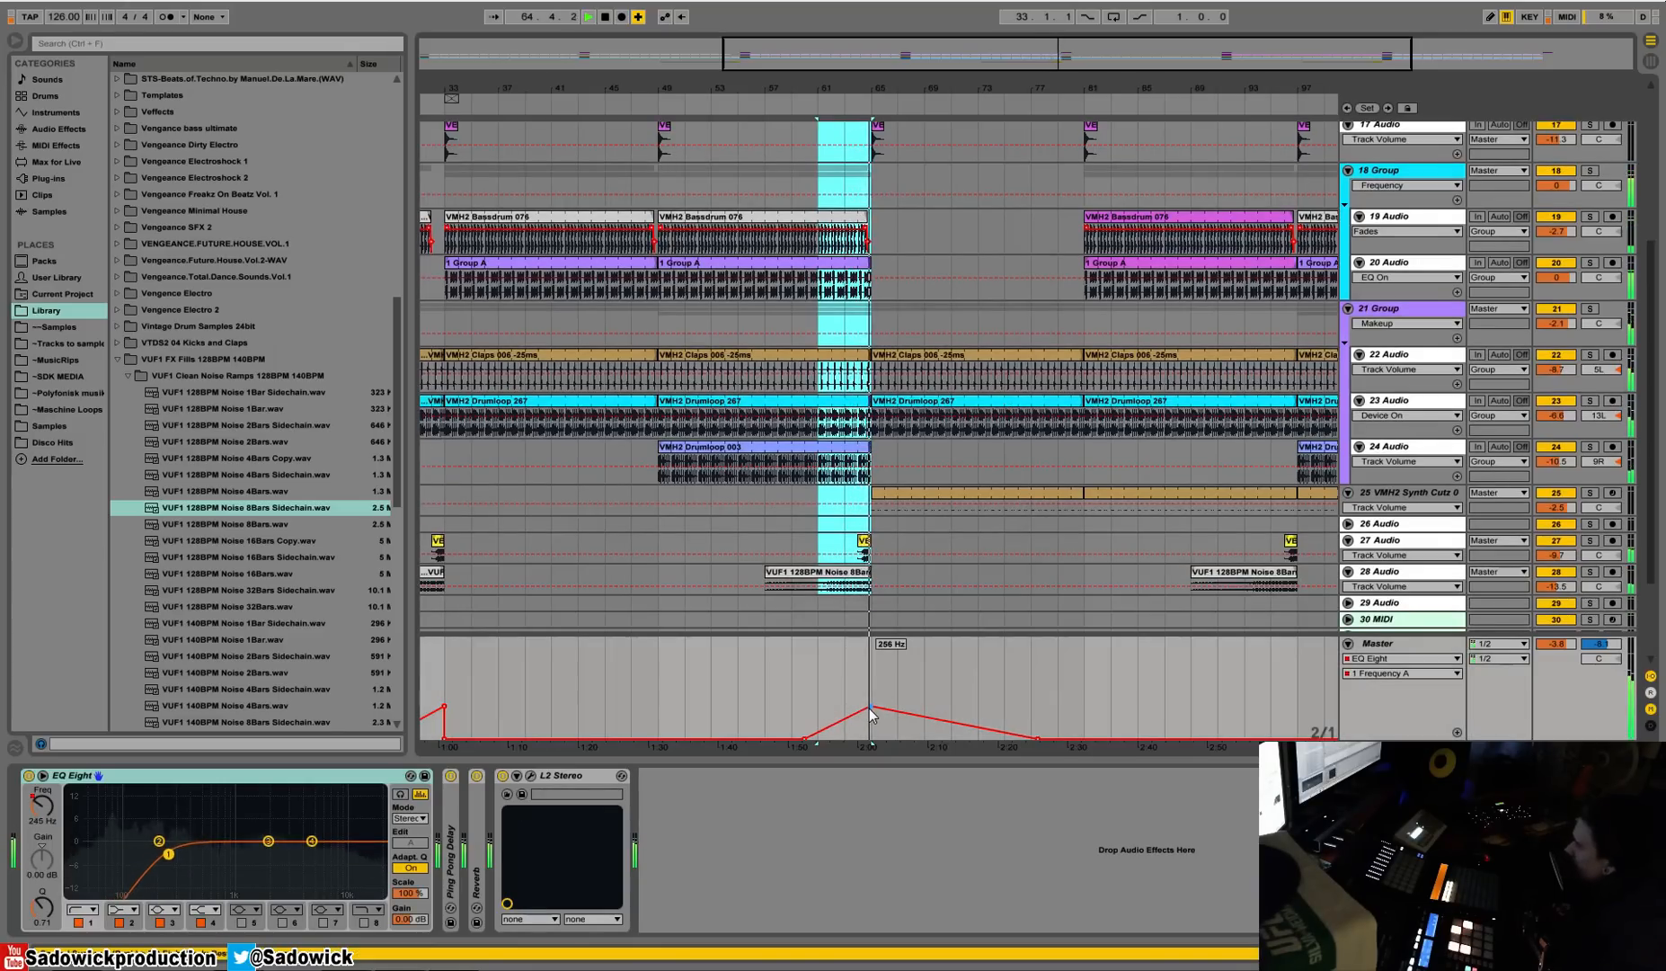
key(space)
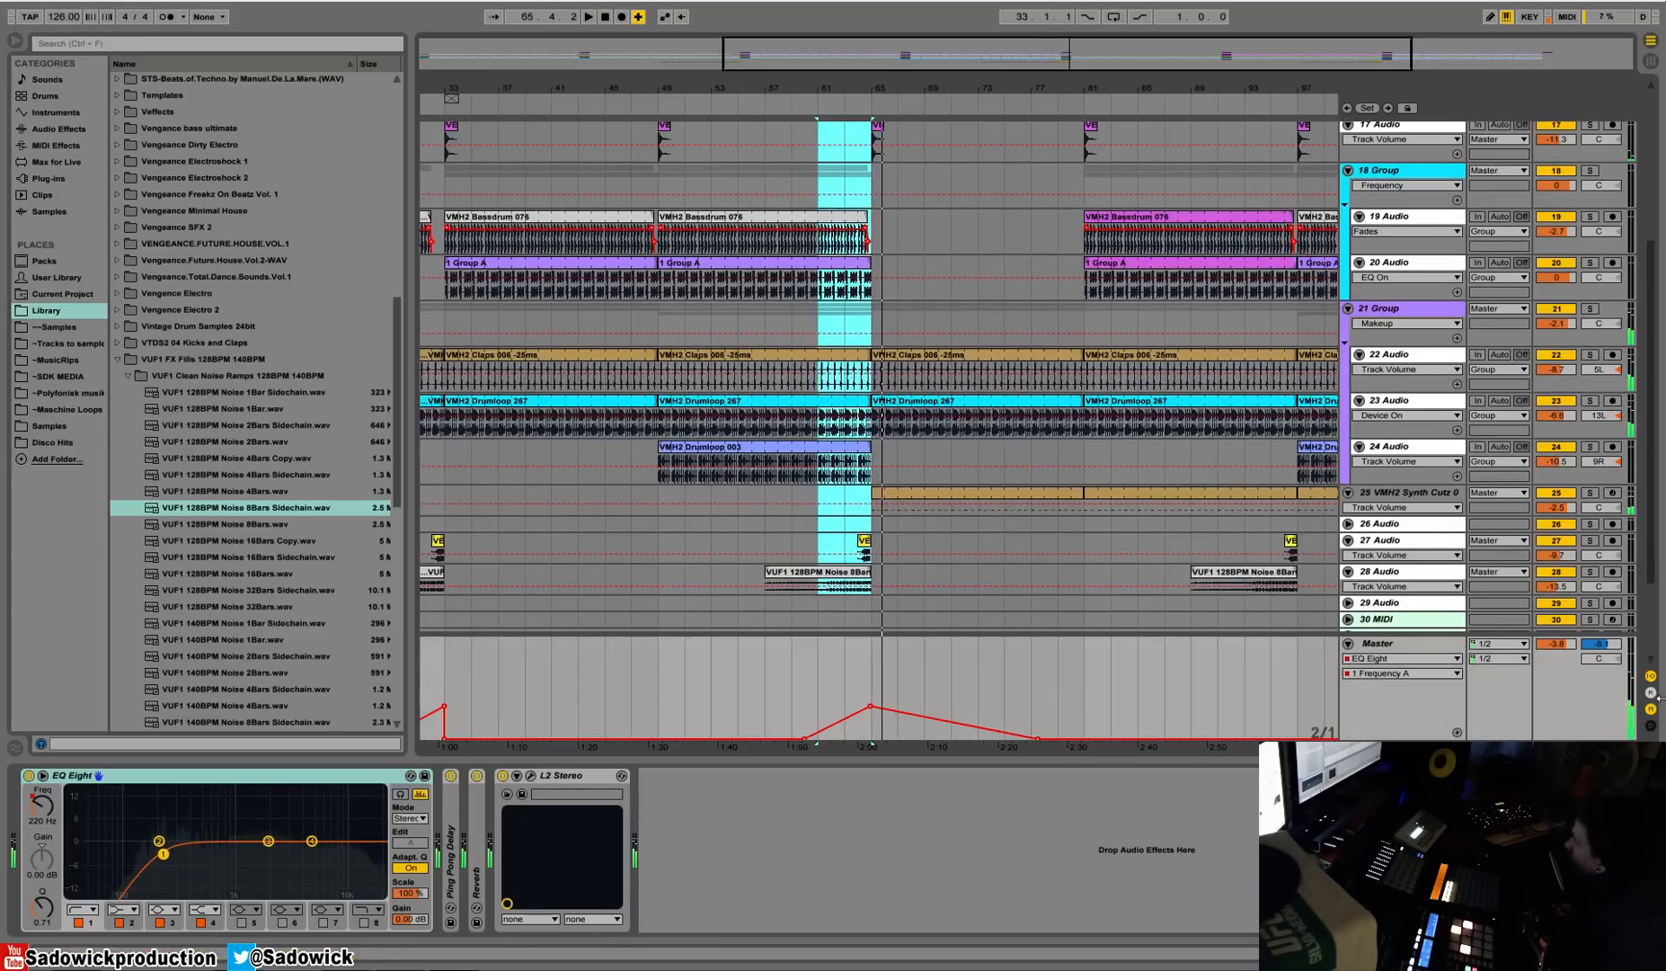
Set the master Ping Pong Delay's filter to about 2.3 kHz with a width of 5.65 and show its Dry/Wet automation.
click(657, 923)
double_click(108, 774)
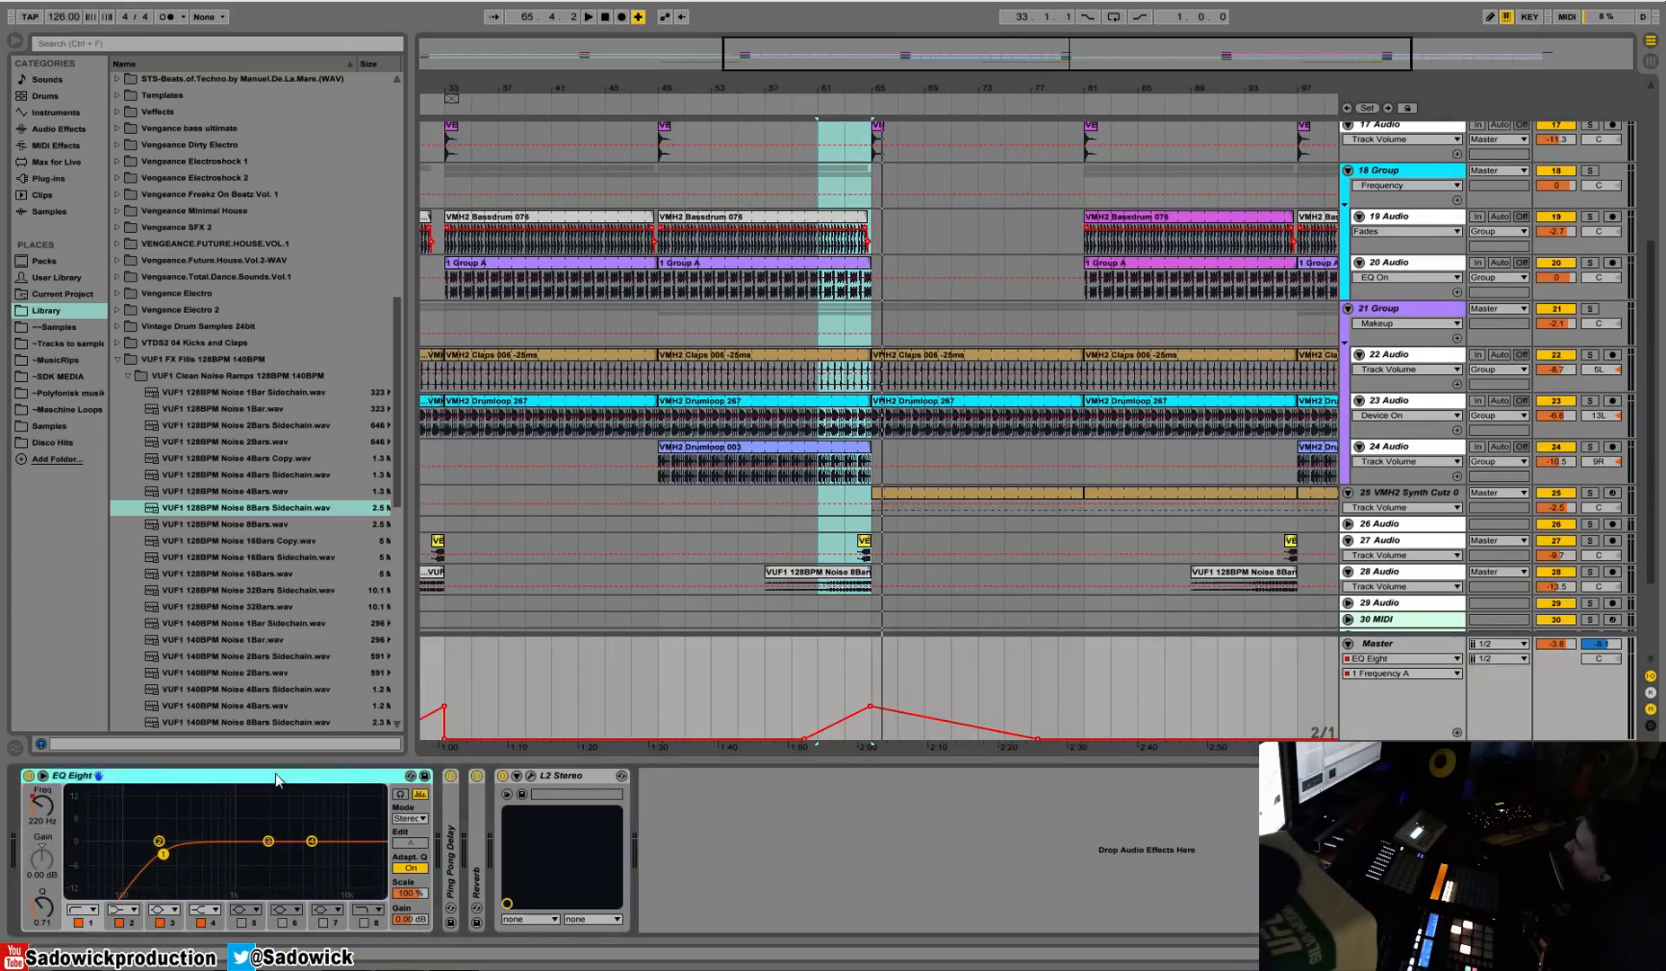
double_click(60, 828)
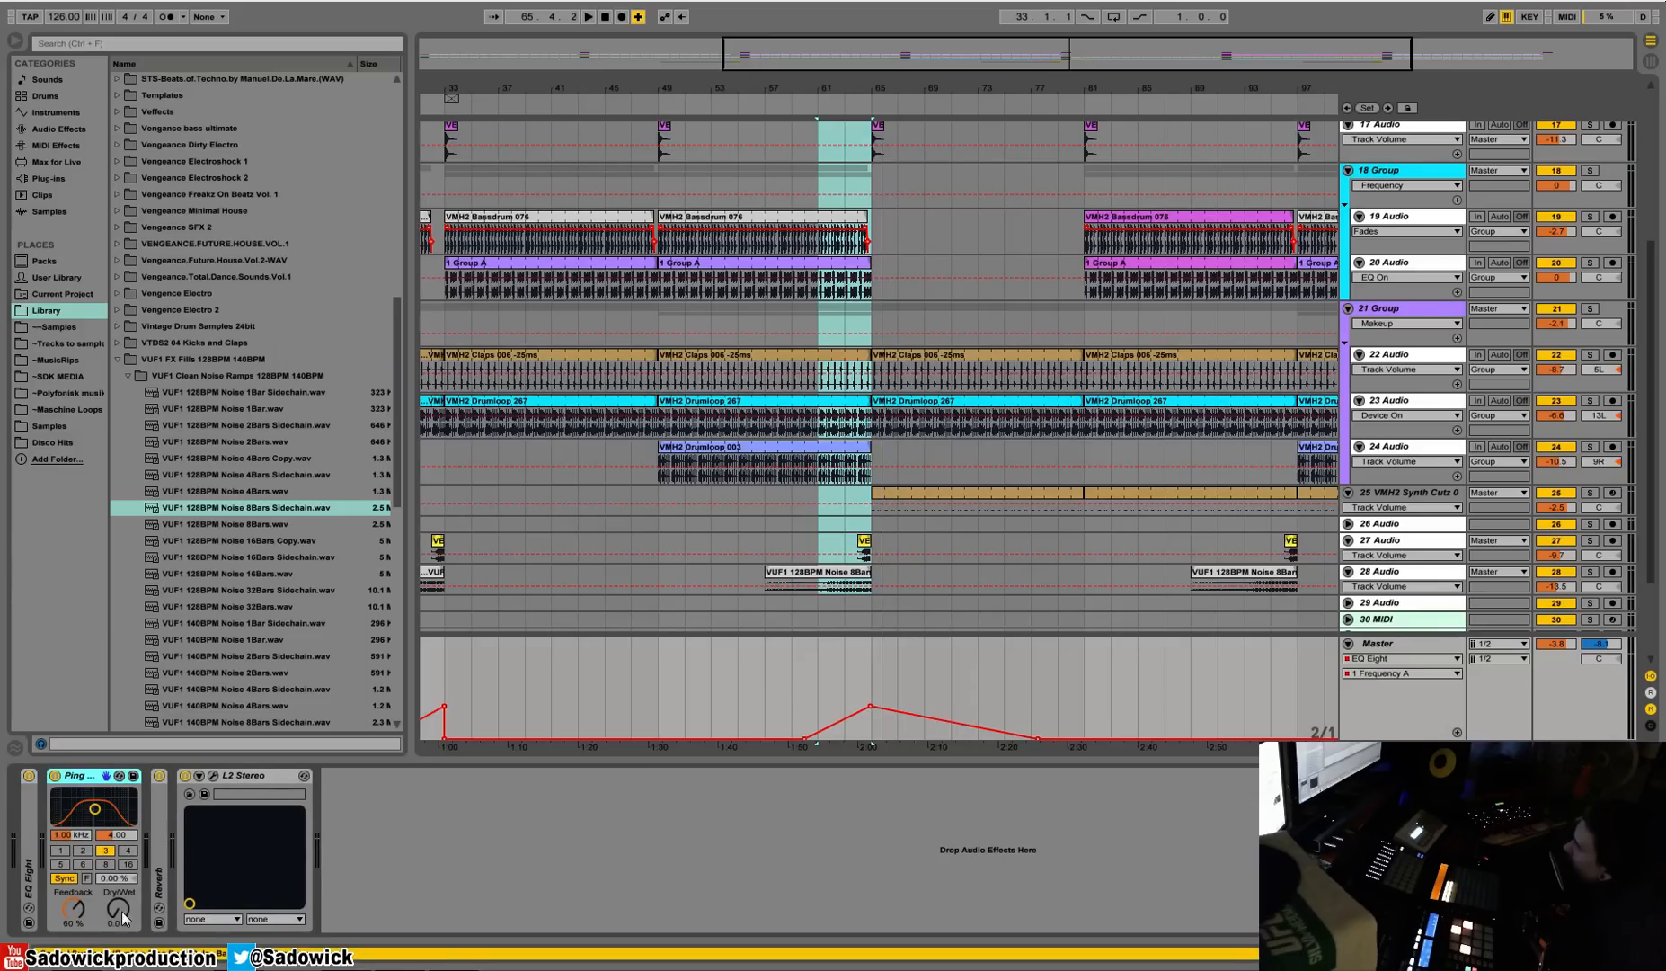
drag(85, 806, 97, 807)
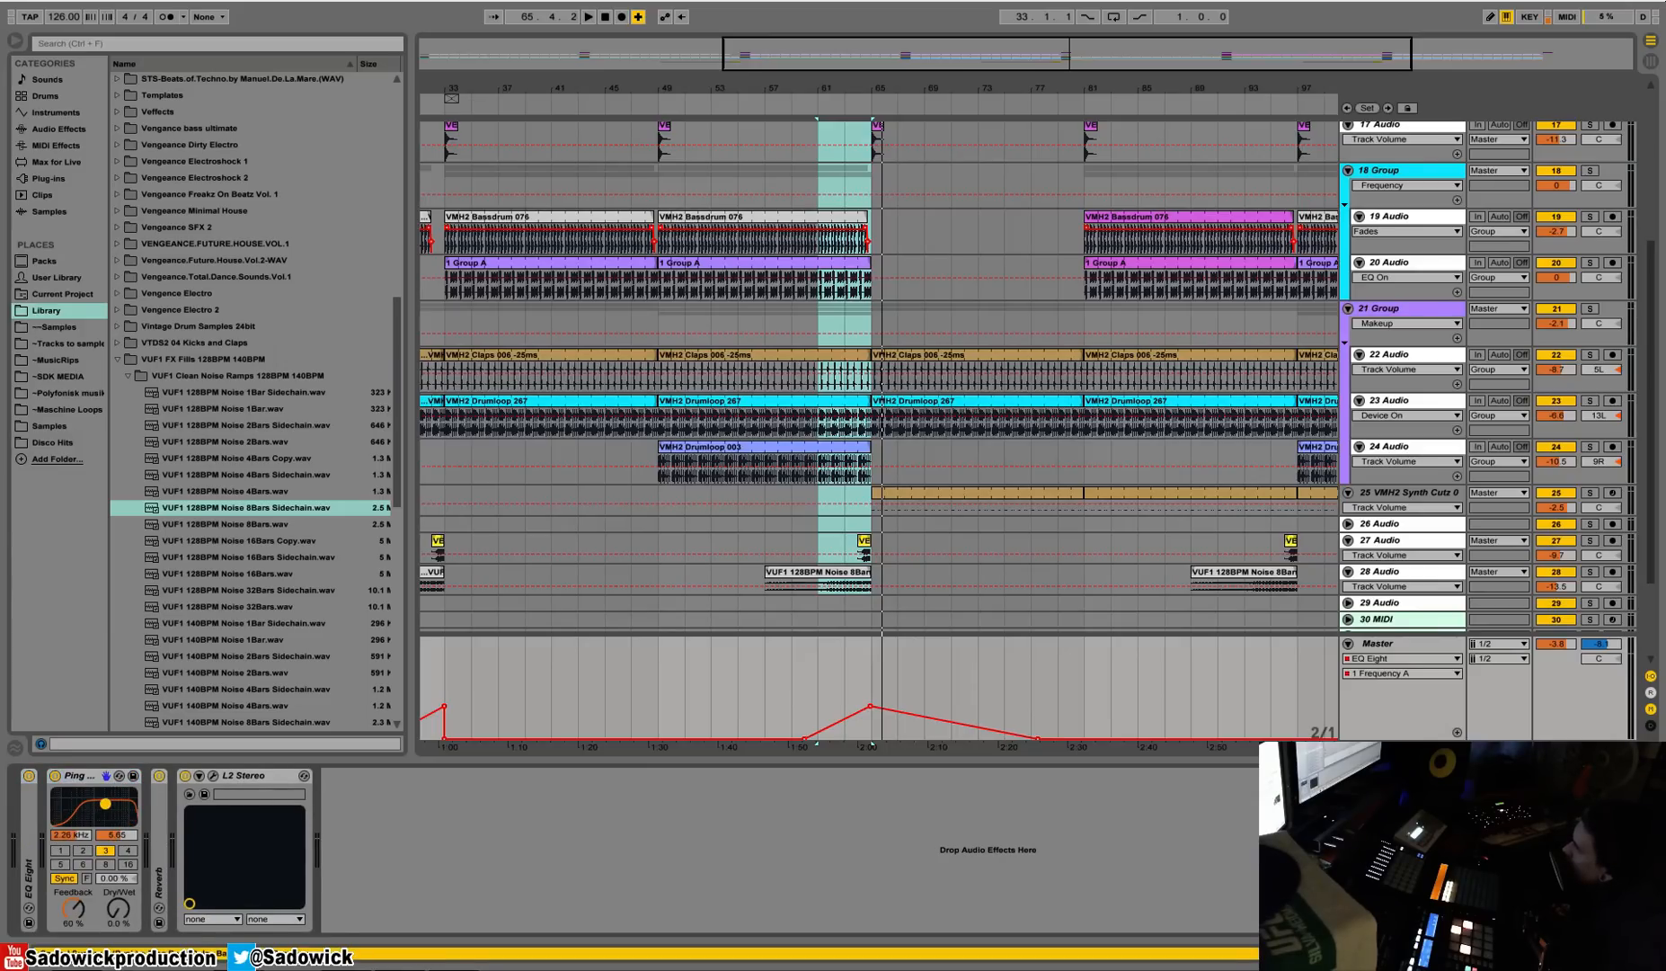
click(115, 908)
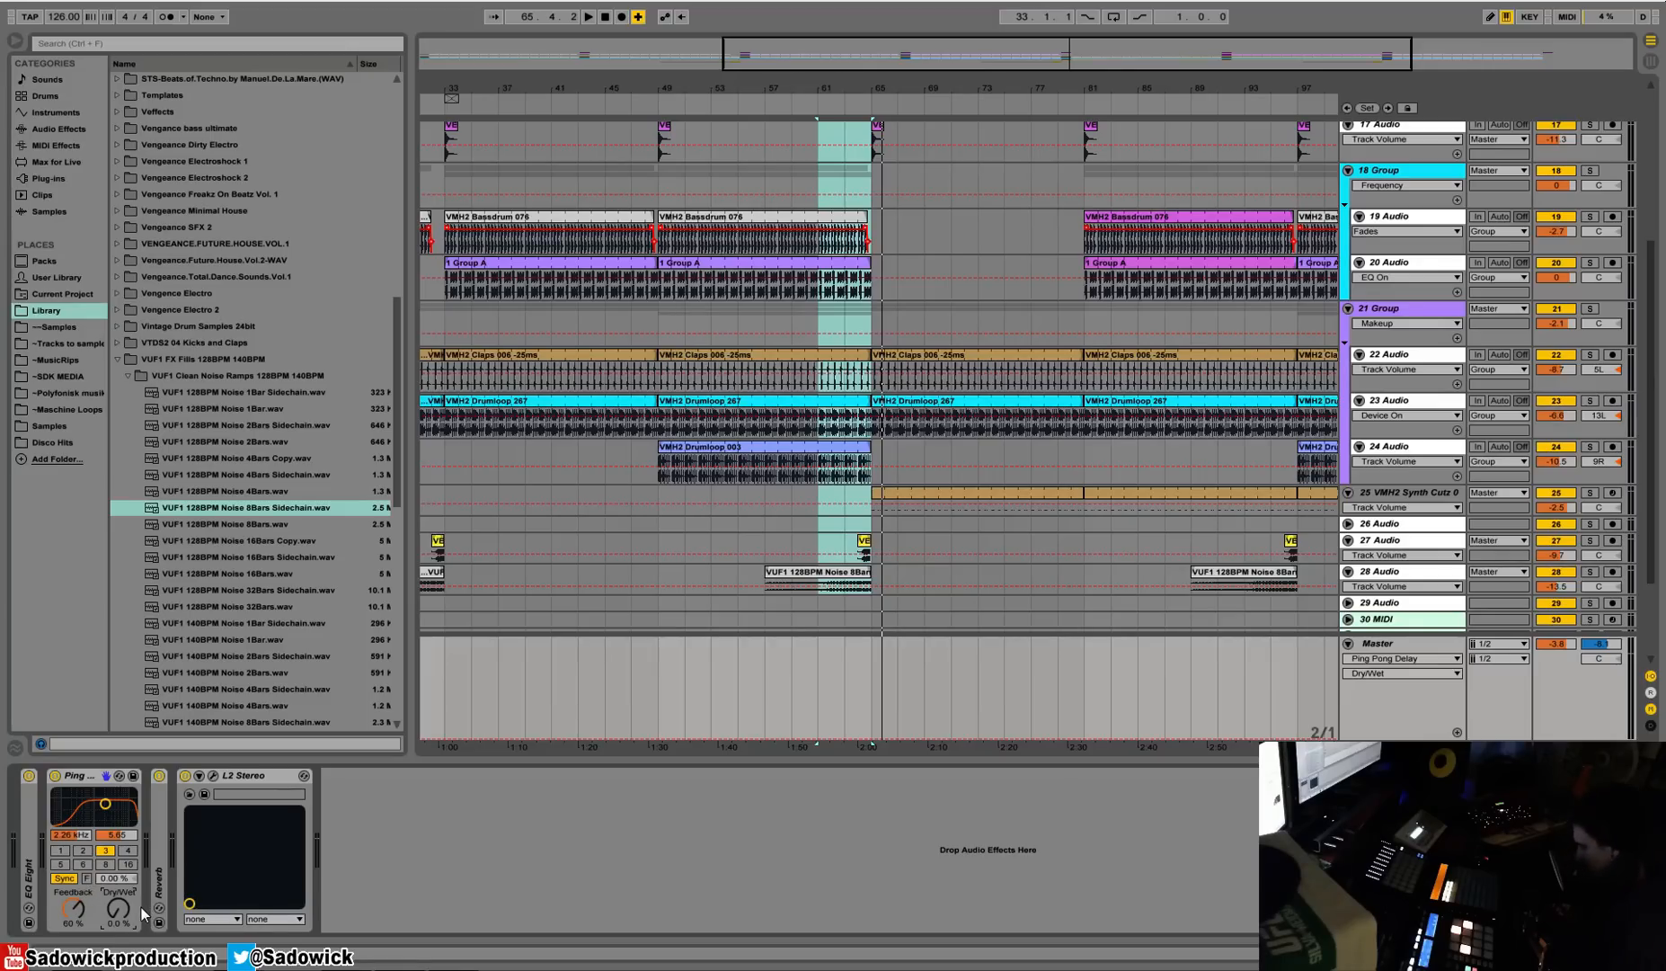
Shape a Ping Pong Delay Dry/Wet automation peak at bar 65 with a gradual rise and fall, lowering it after auditioning.
click(859, 704)
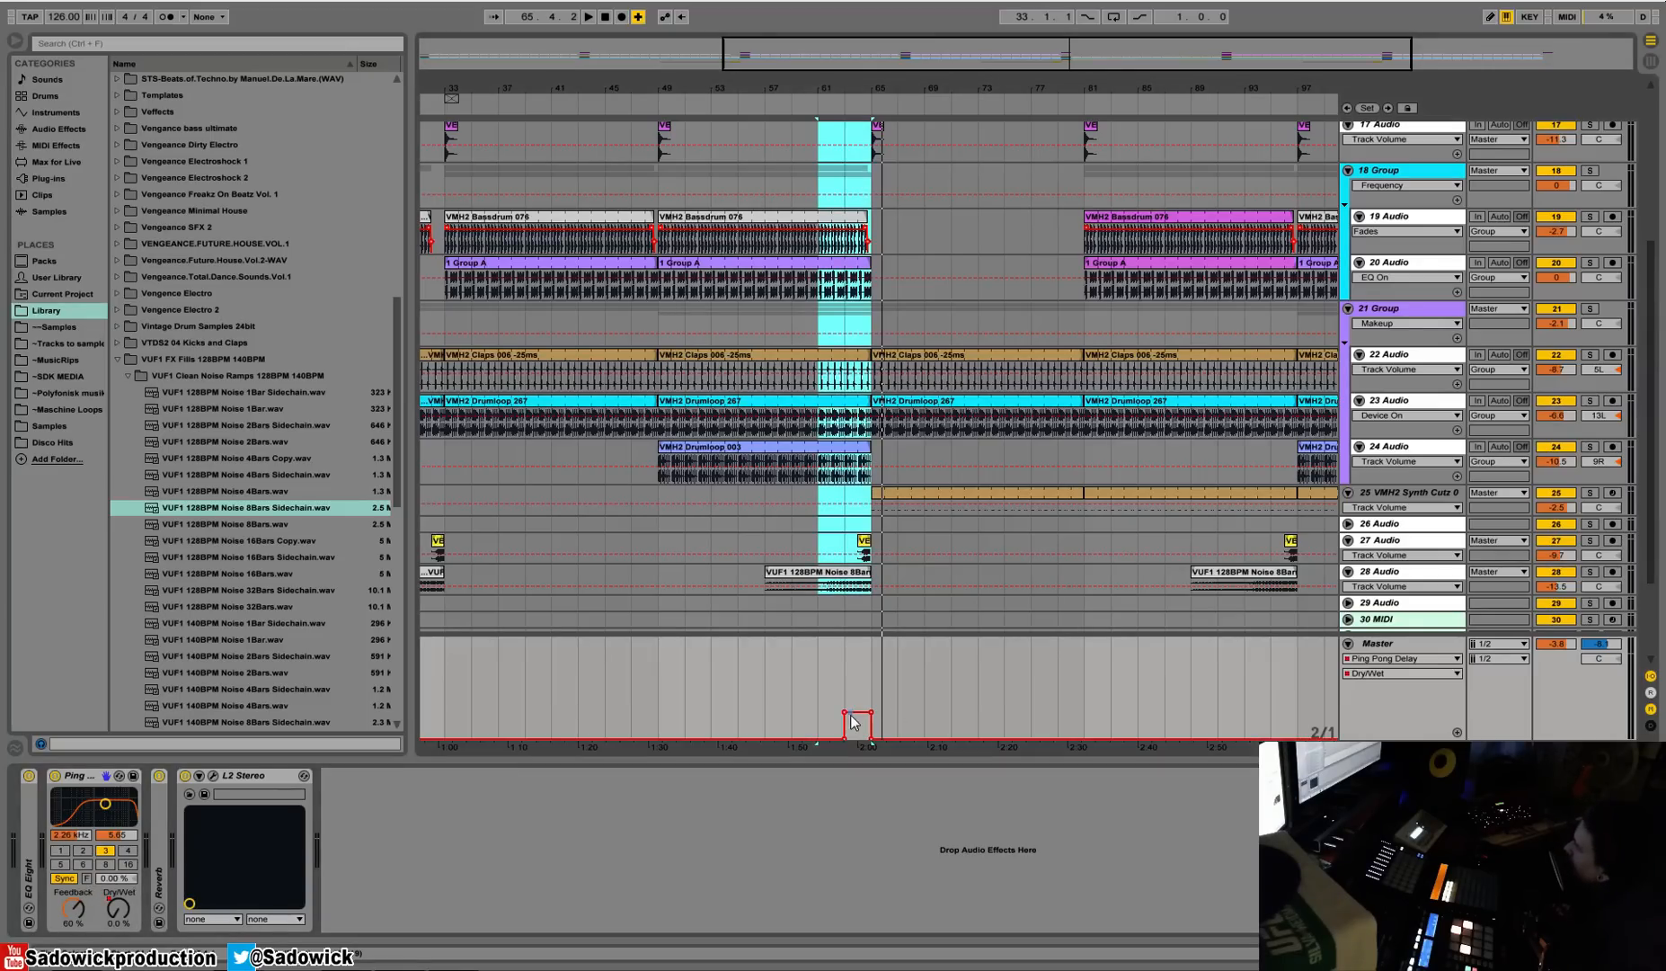
drag(845, 717, 1036, 739)
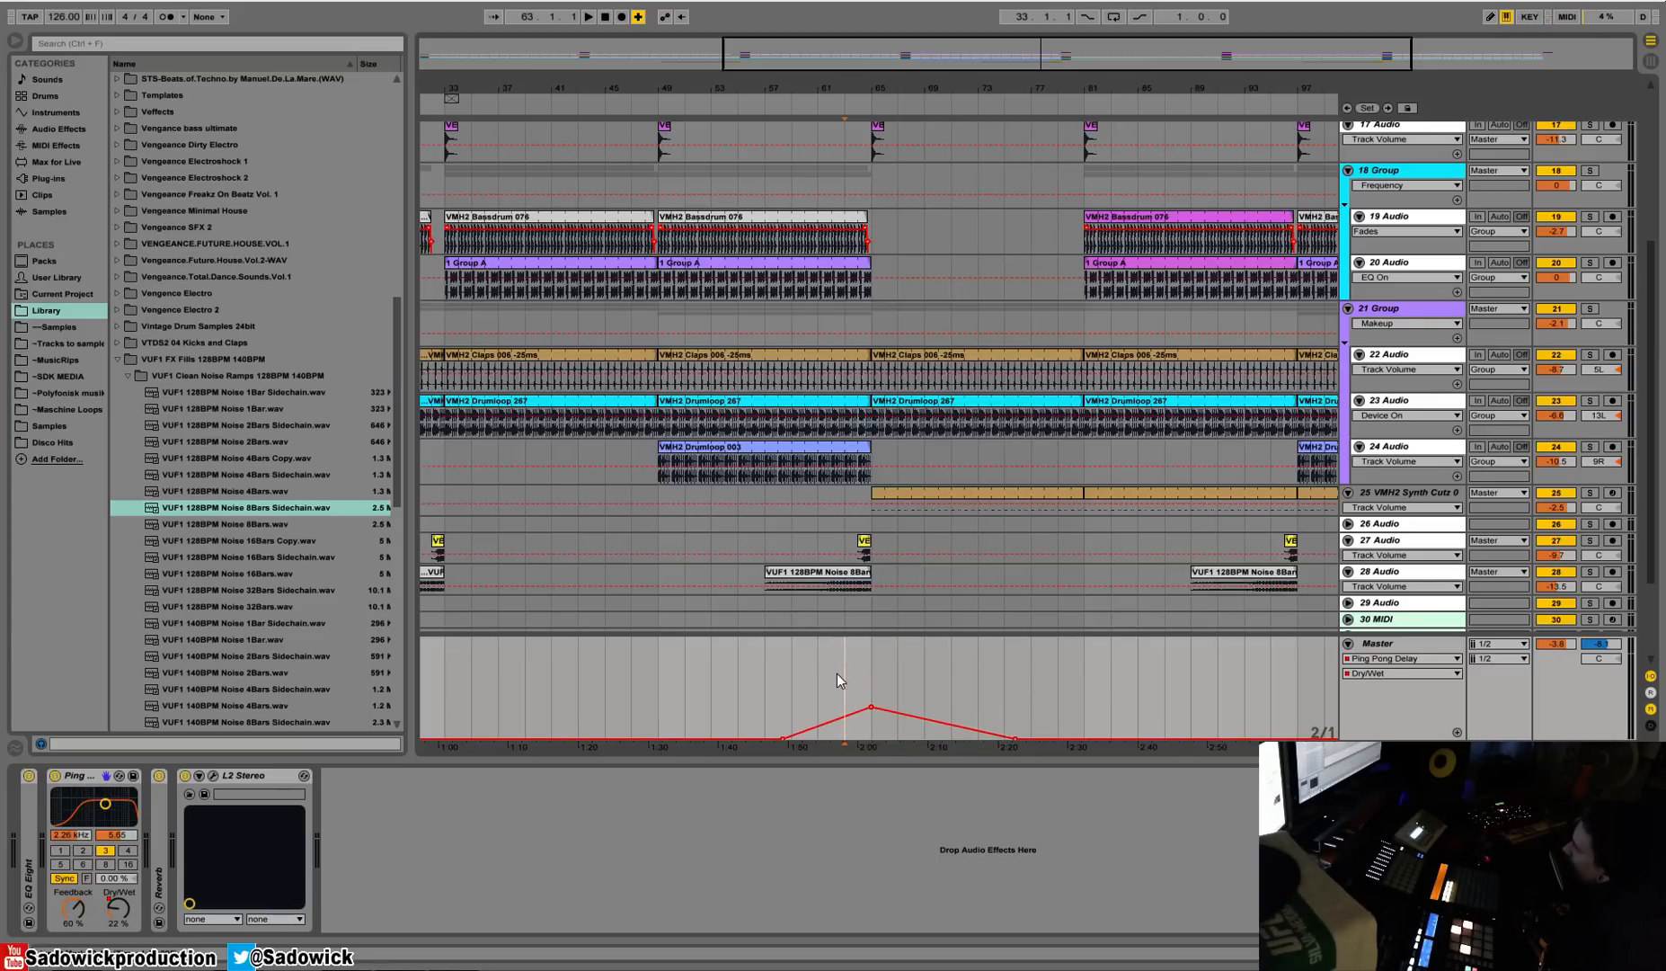
click(860, 96)
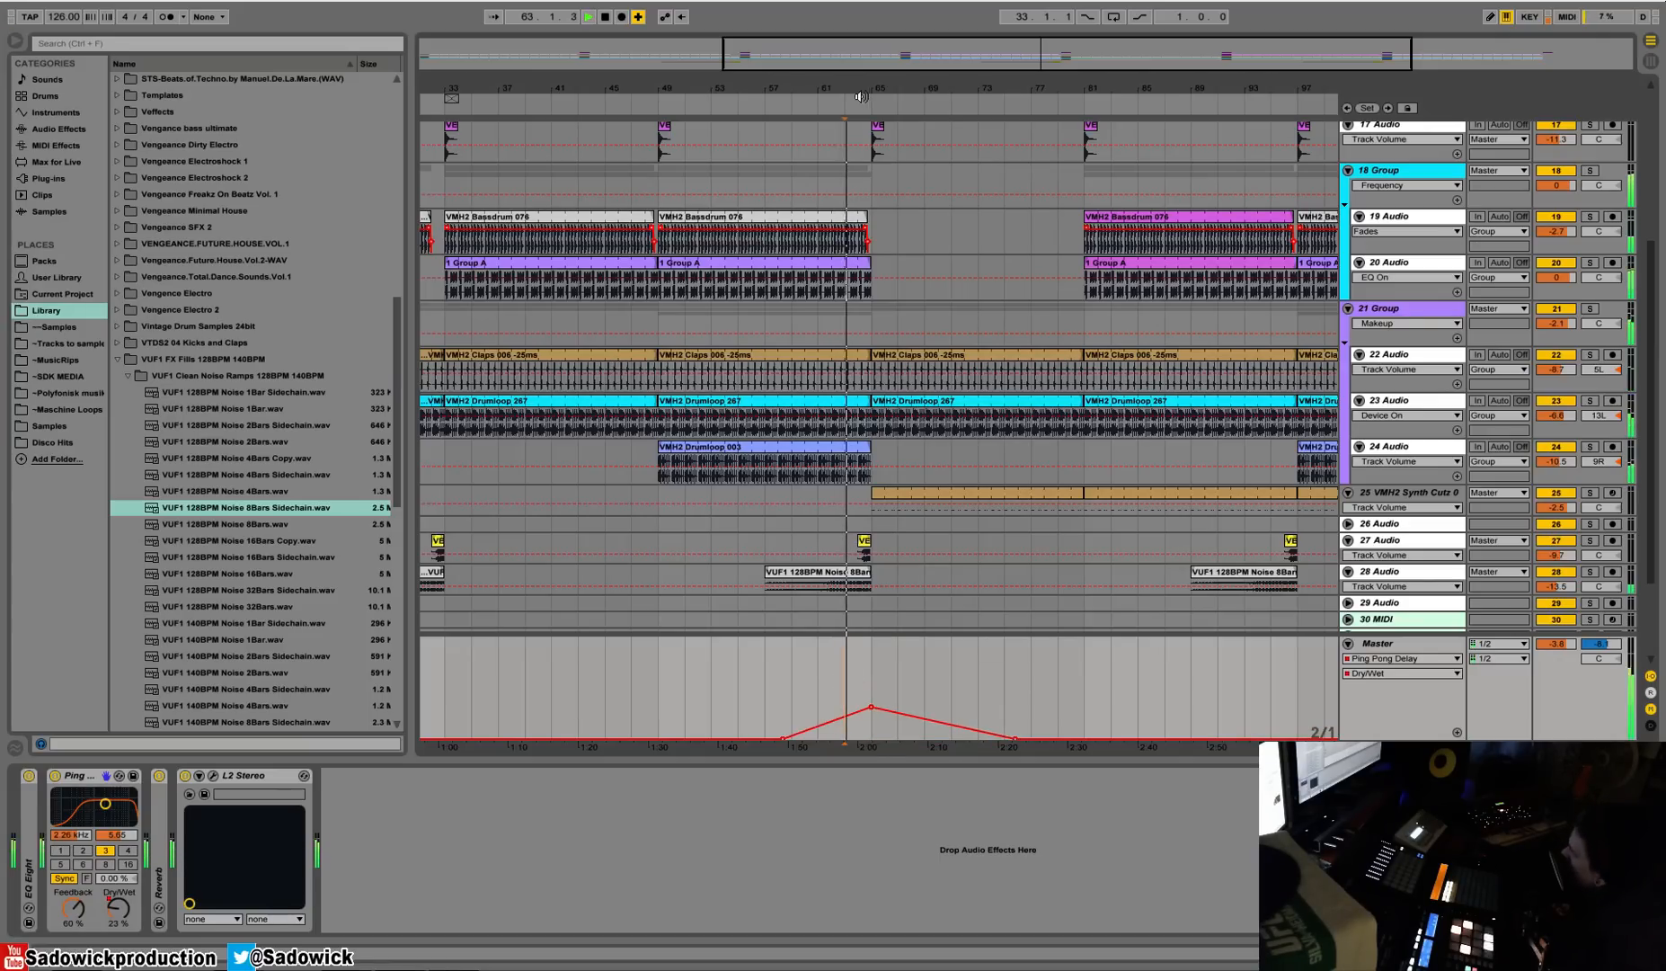
key(minus)
key(minus)
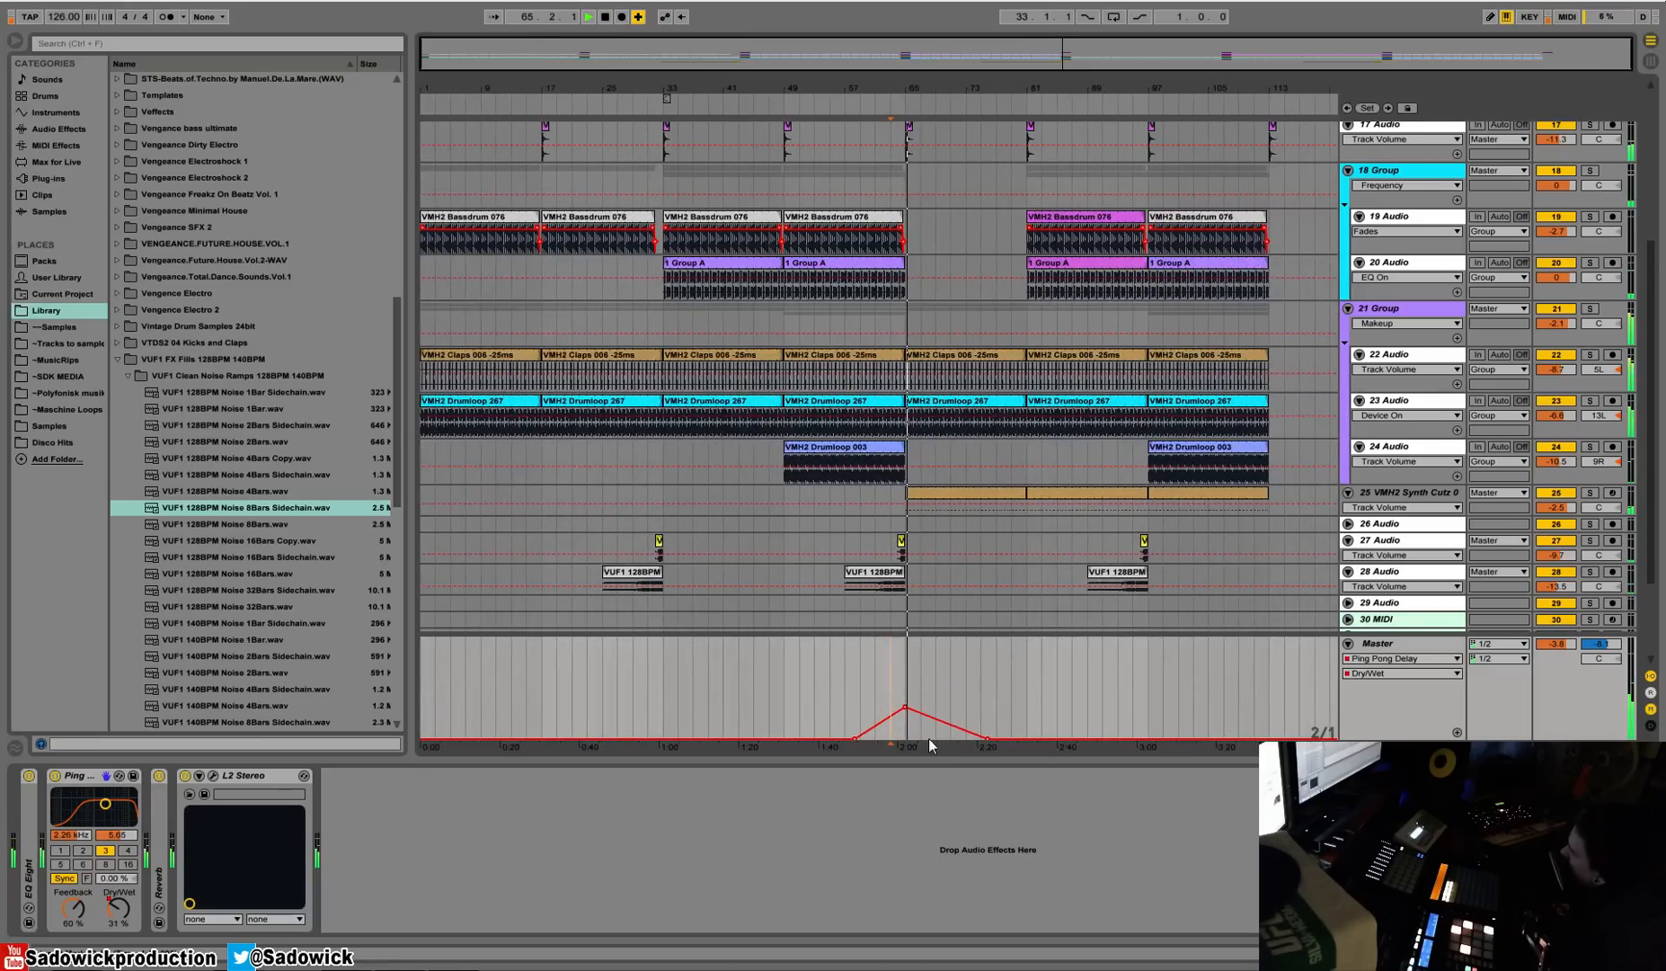
drag(905, 708, 981, 740)
Draw short Ping Pong Delay Dry/Wet ramps rising into bars 33 and 97, and audition the transition at bar 97.
key(b)
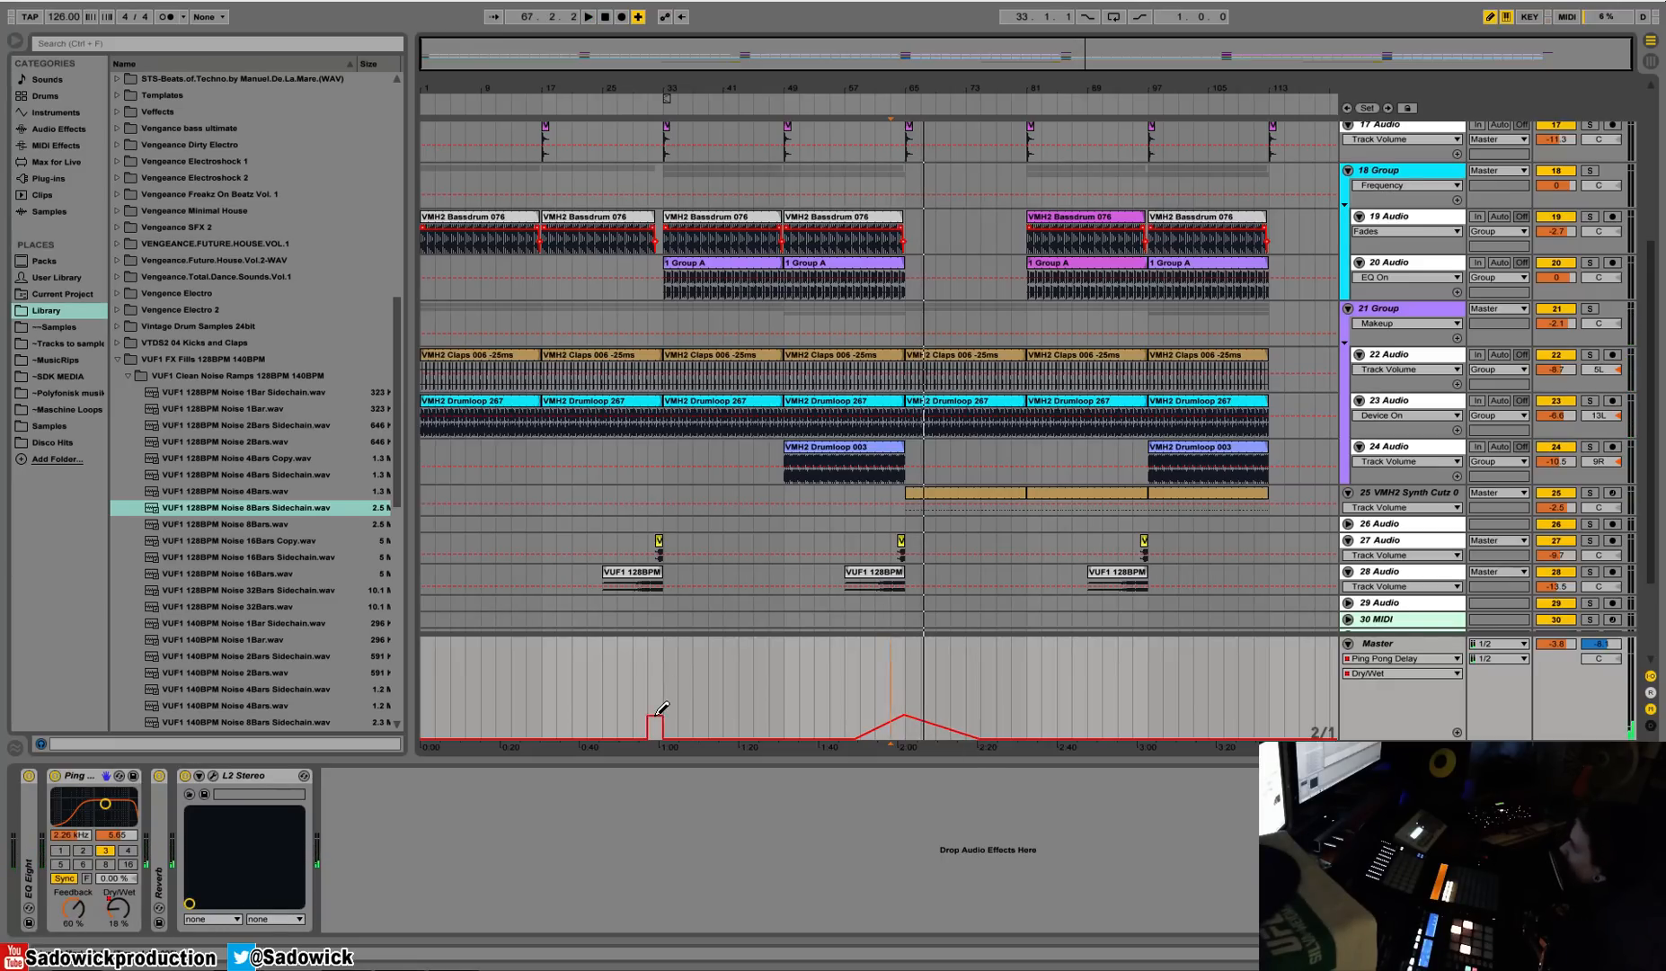
click(649, 715)
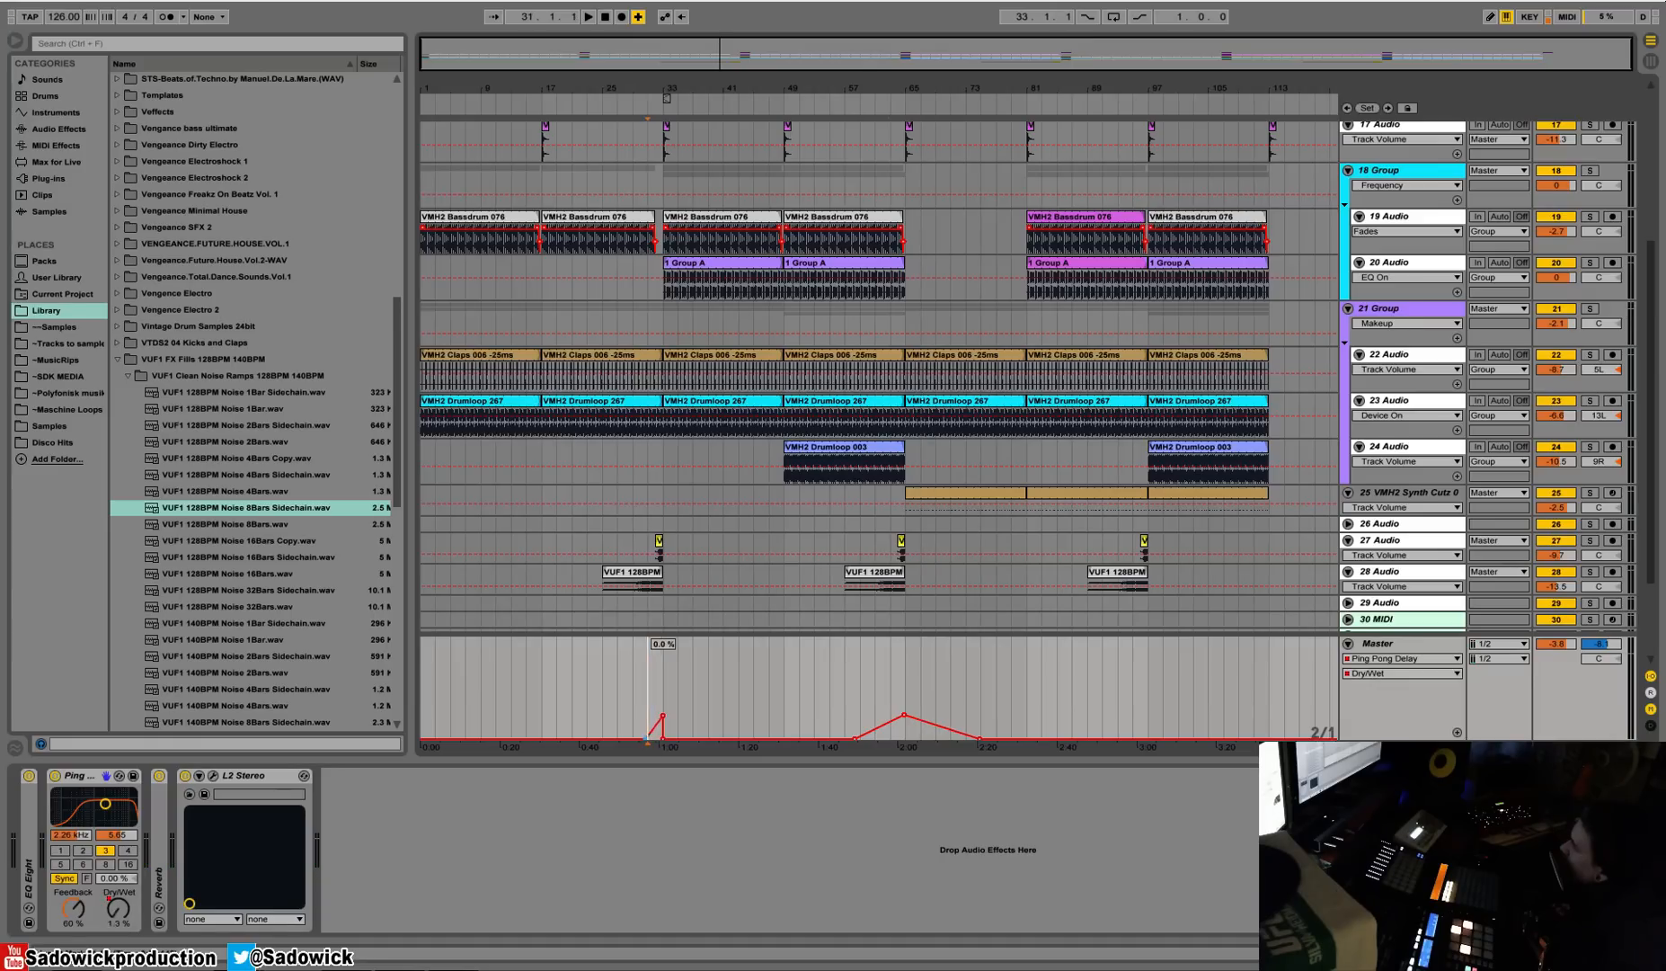
click(1140, 710)
click(1132, 711)
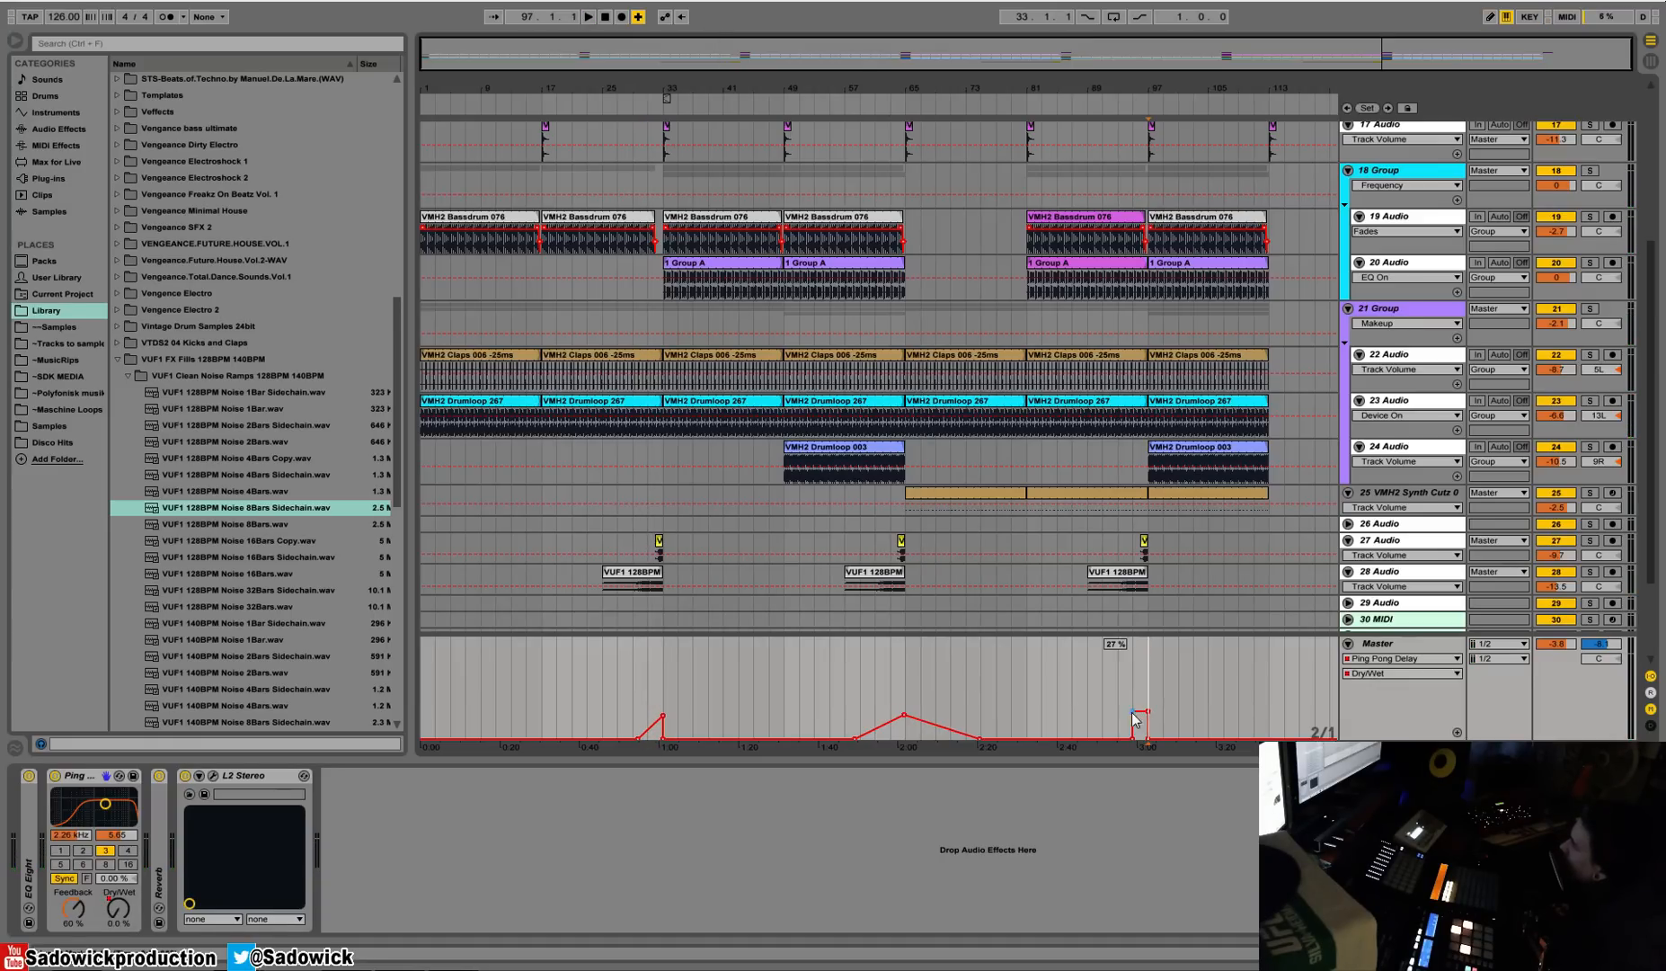
drag(1130, 736, 1118, 738)
click(1113, 101)
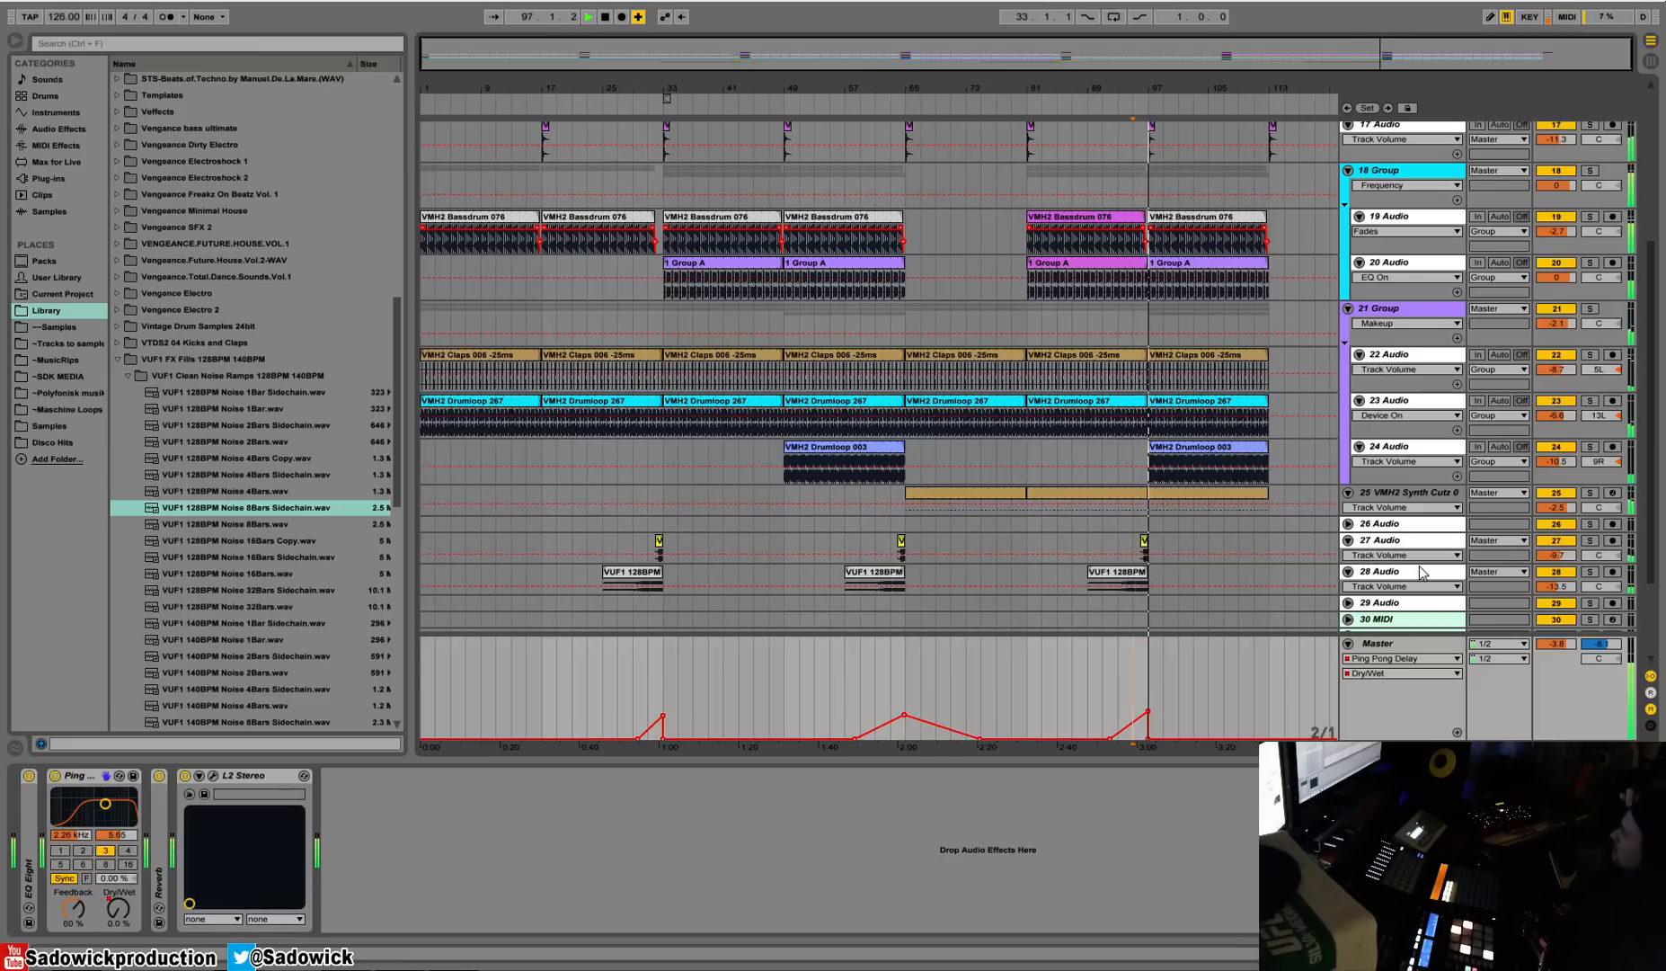
key(space)
Unfold the master's Reverb and show its Dry/Wet automation in the master lane.
click(933, 834)
drag(900, 663, 1144, 657)
click(1144, 657)
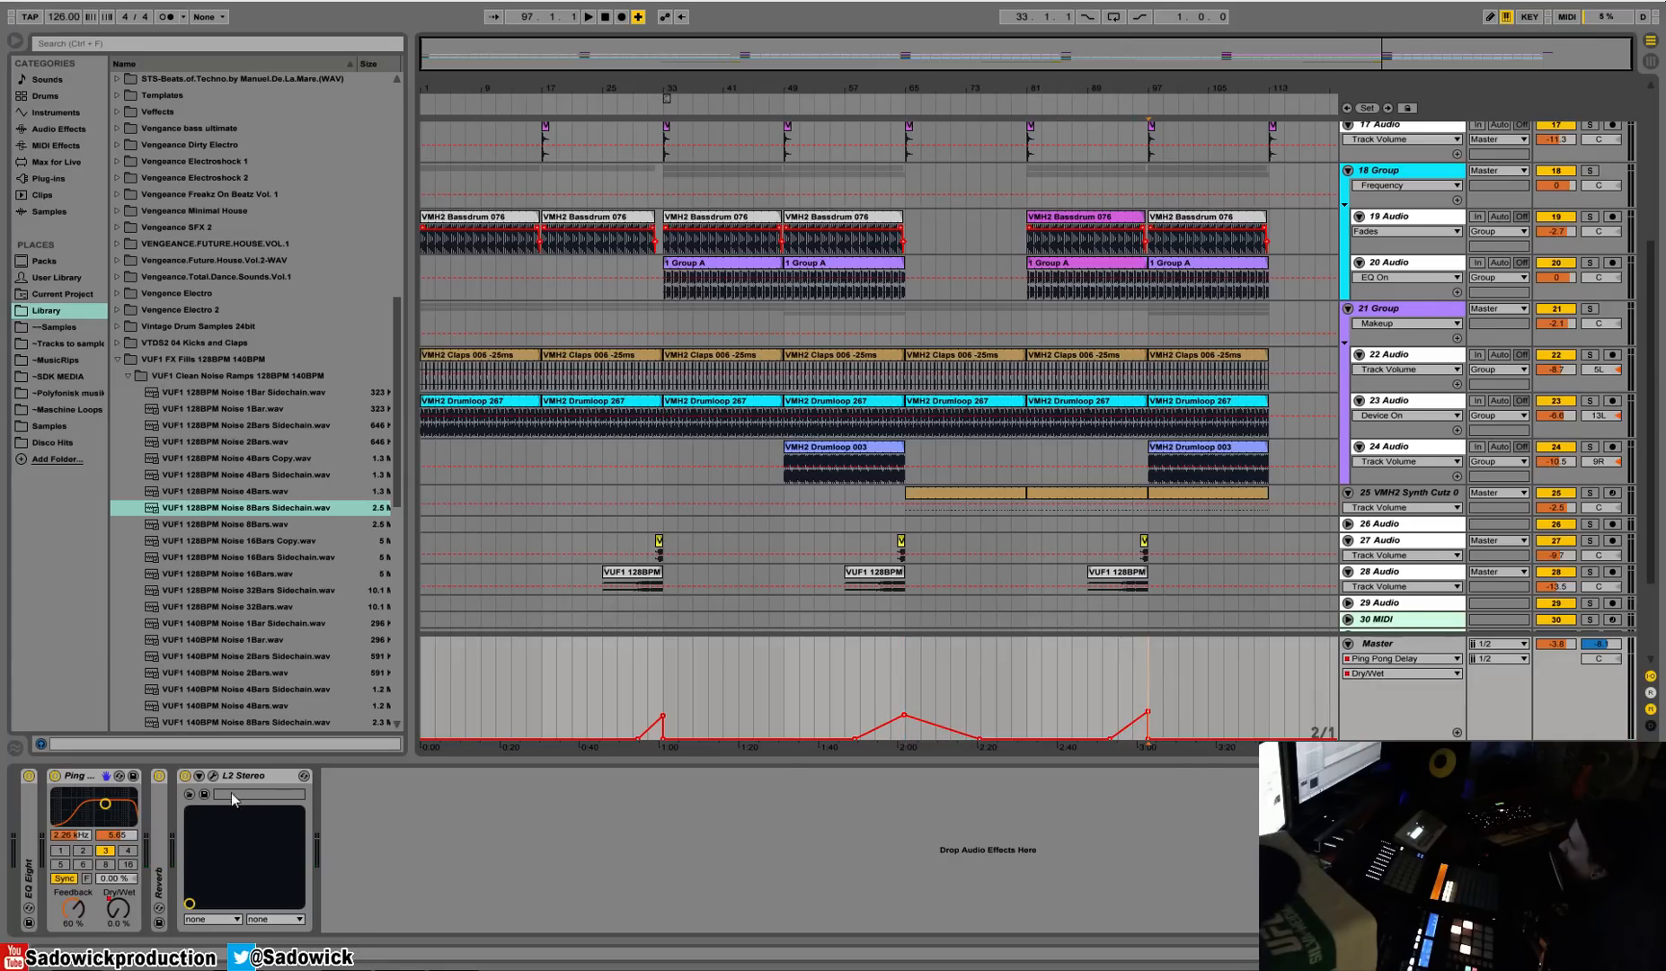
double_click(159, 831)
click(548, 911)
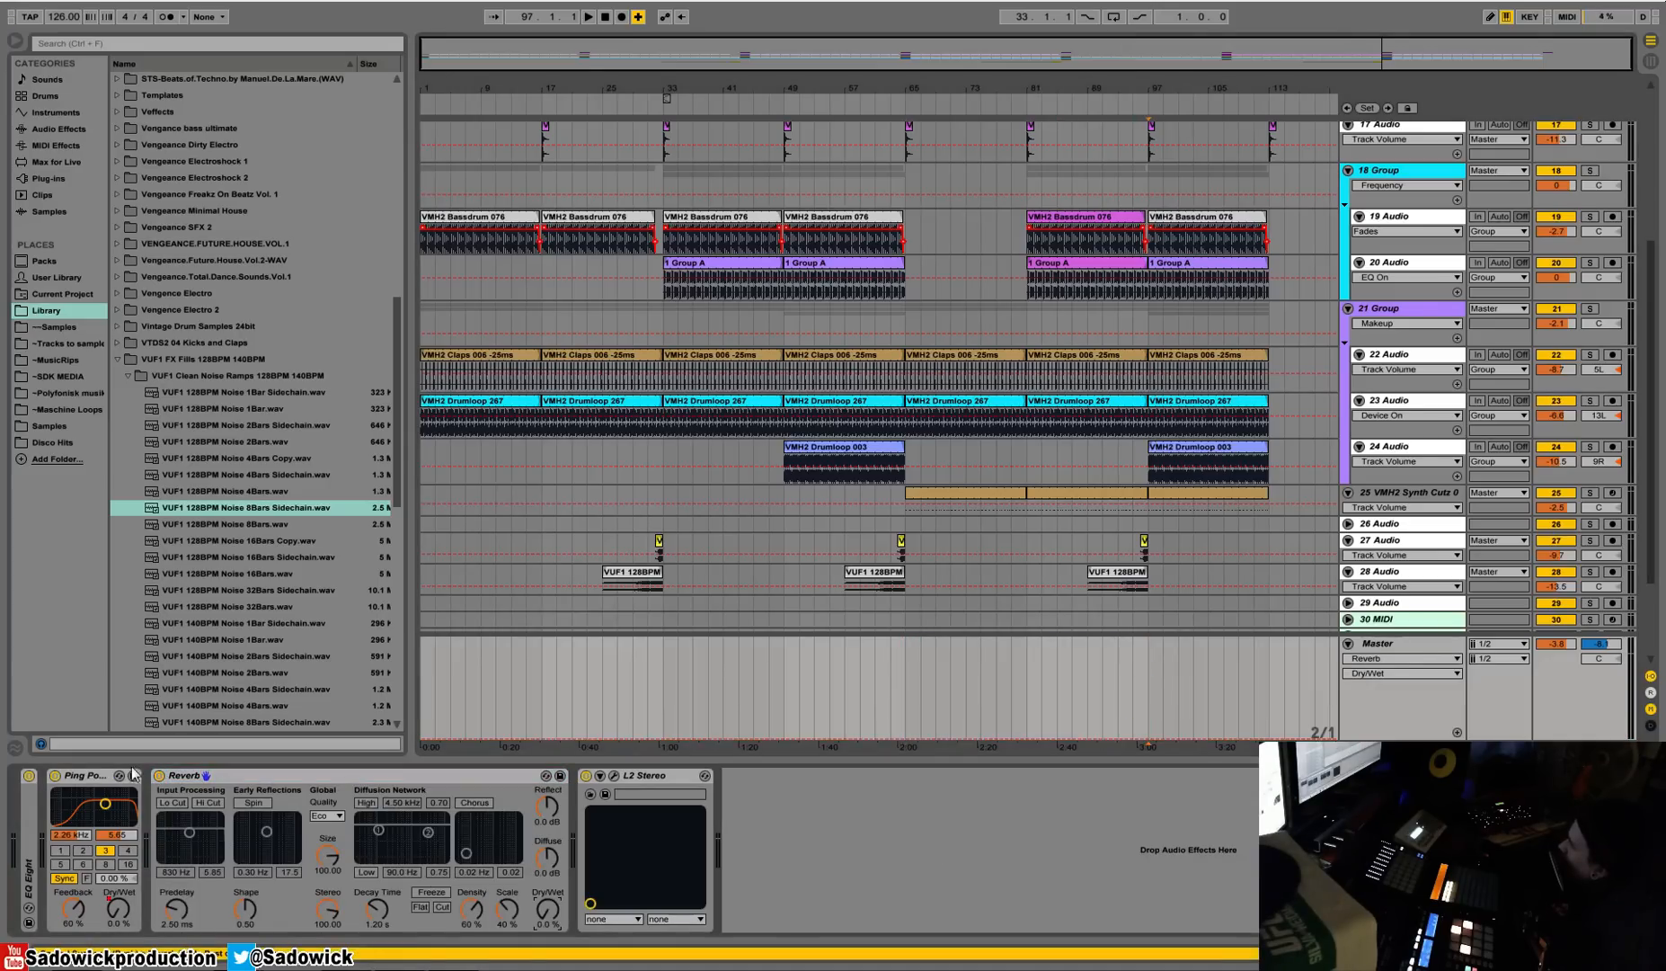
Set the master Reverb's decay to 2.11 s, draw a Dry/Wet ramp into bar 65 held at about 27% until bar 97, and audition it.
click(379, 913)
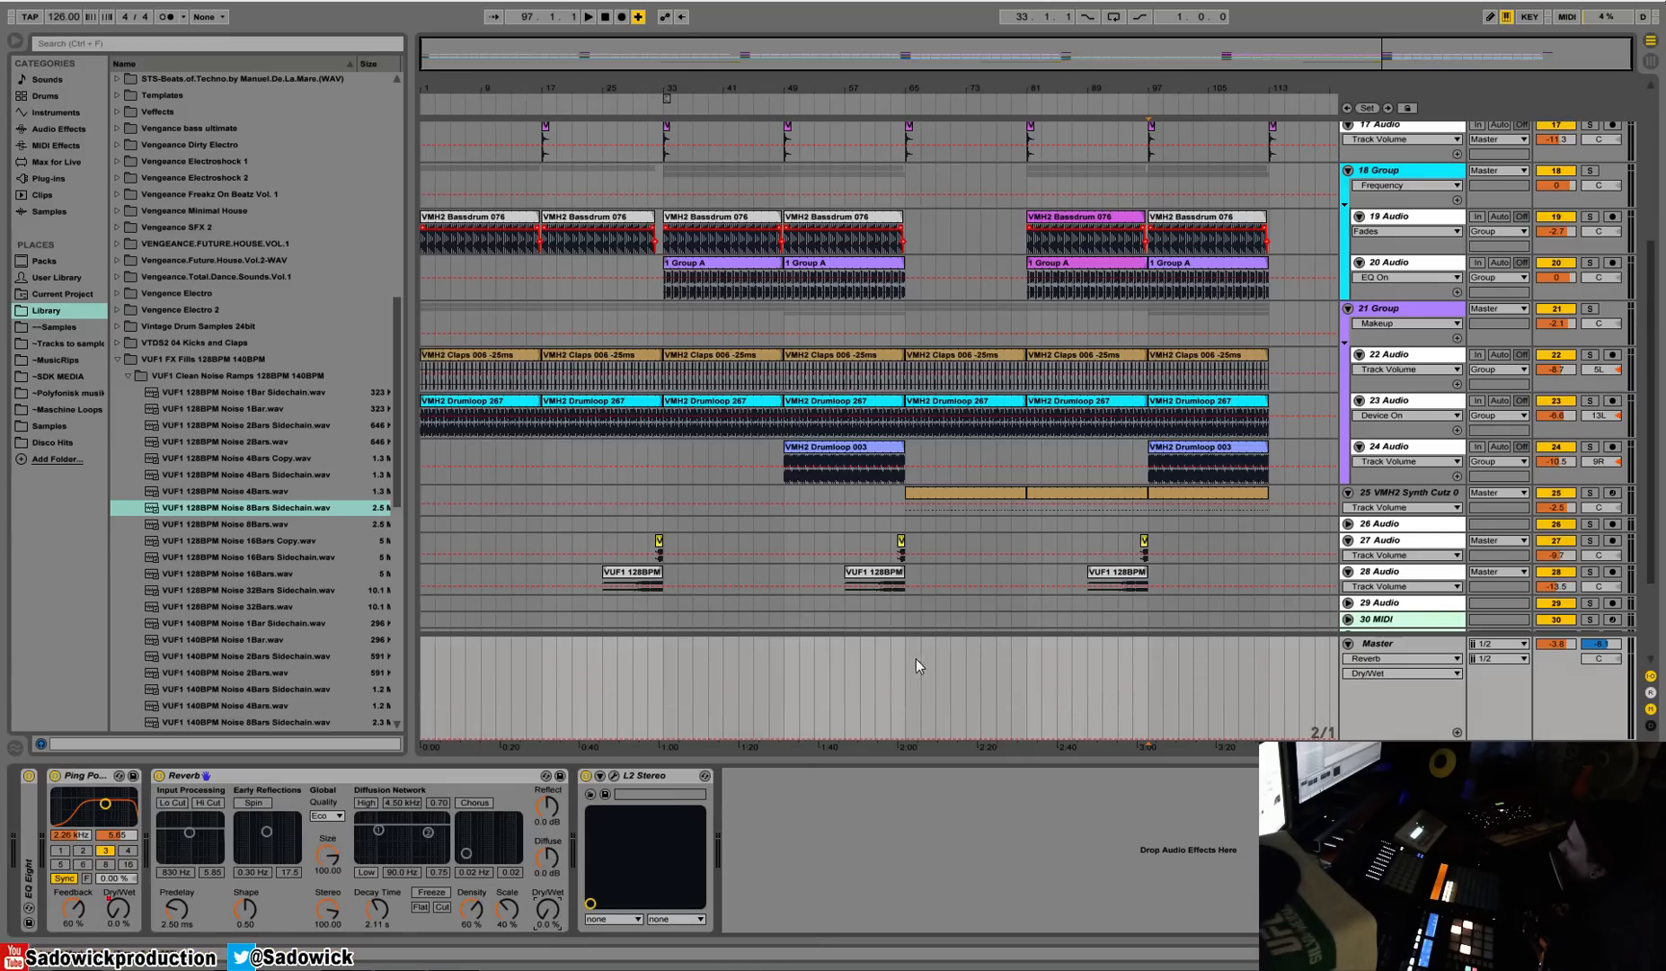
drag(916, 660, 1087, 677)
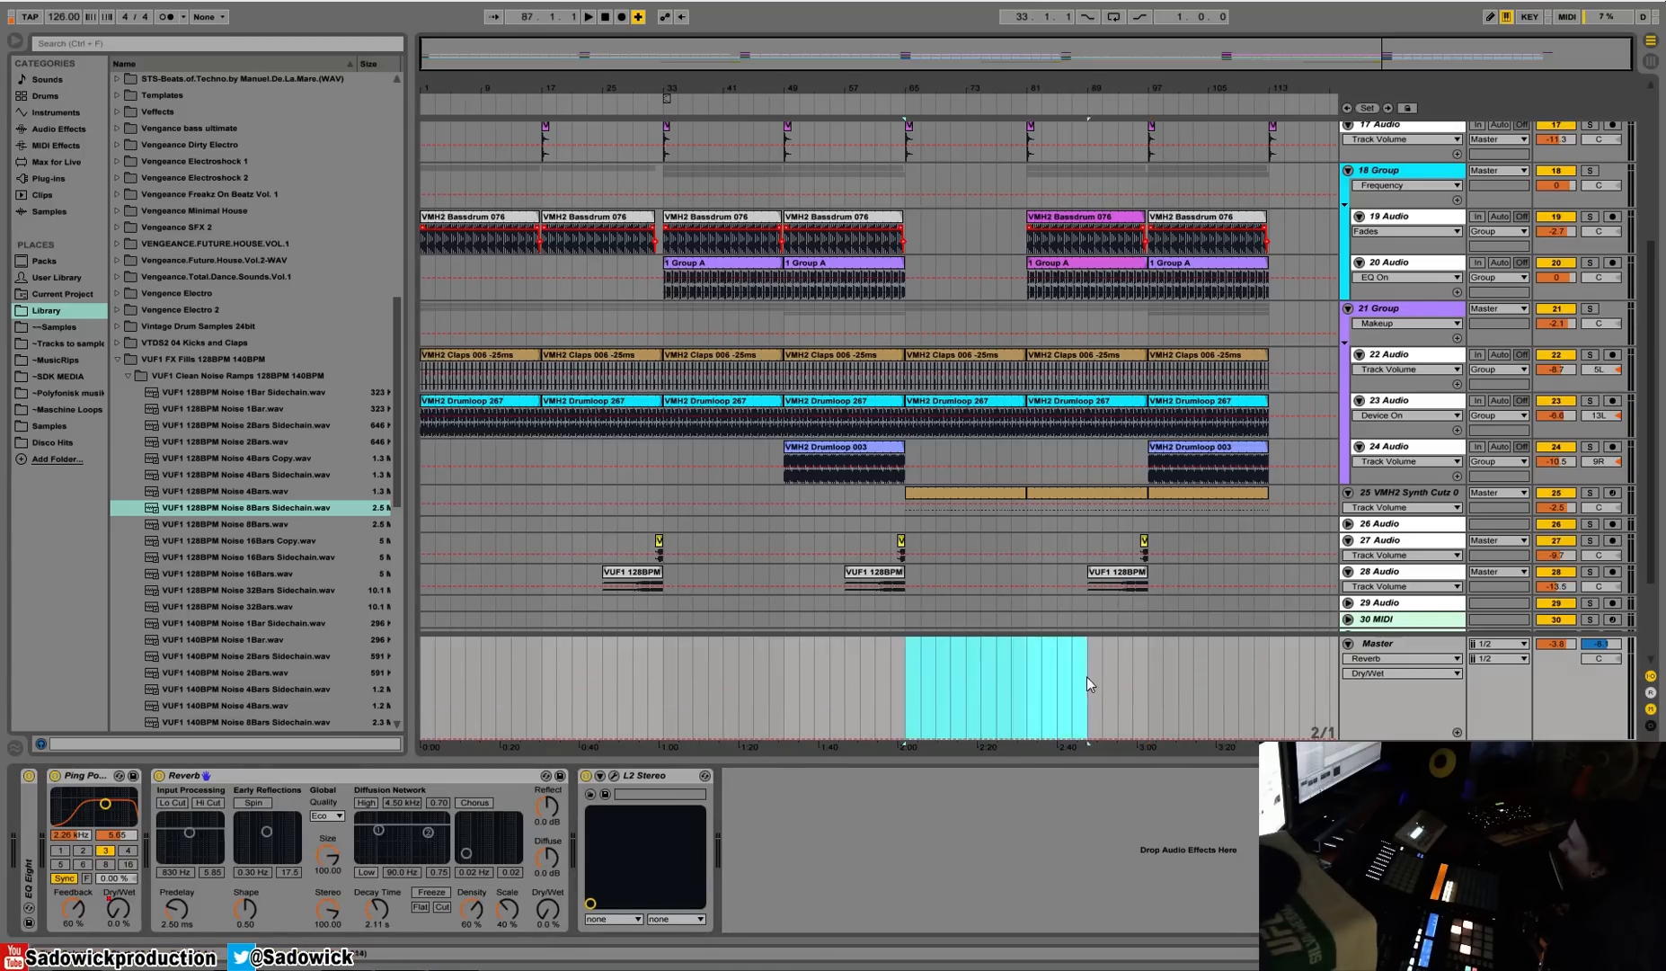
mouse_move(934, 735)
mouse_down()
mouse_move(935, 711)
mouse_move(873, 737)
mouse_up()
click(908, 726)
click(885, 691)
key(space)
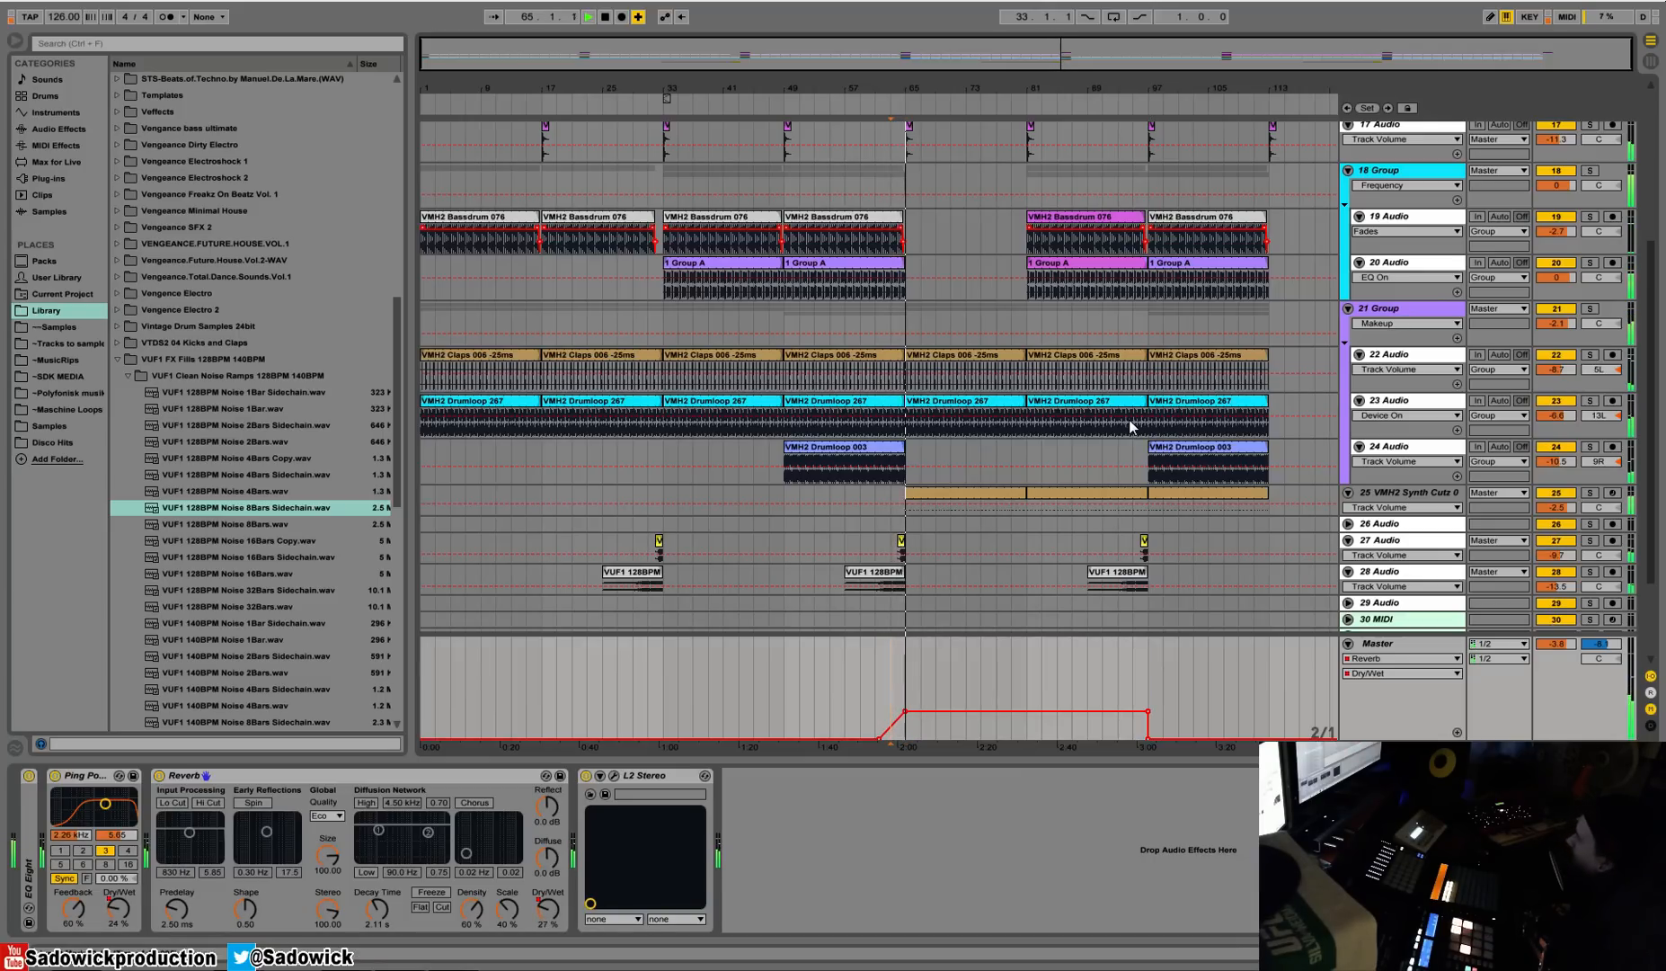
Add an Auto Filter before the Reverb on the VMH2 Synth Cutz track and open its low-pass cutoff to 19.9 kHz.
click(1427, 508)
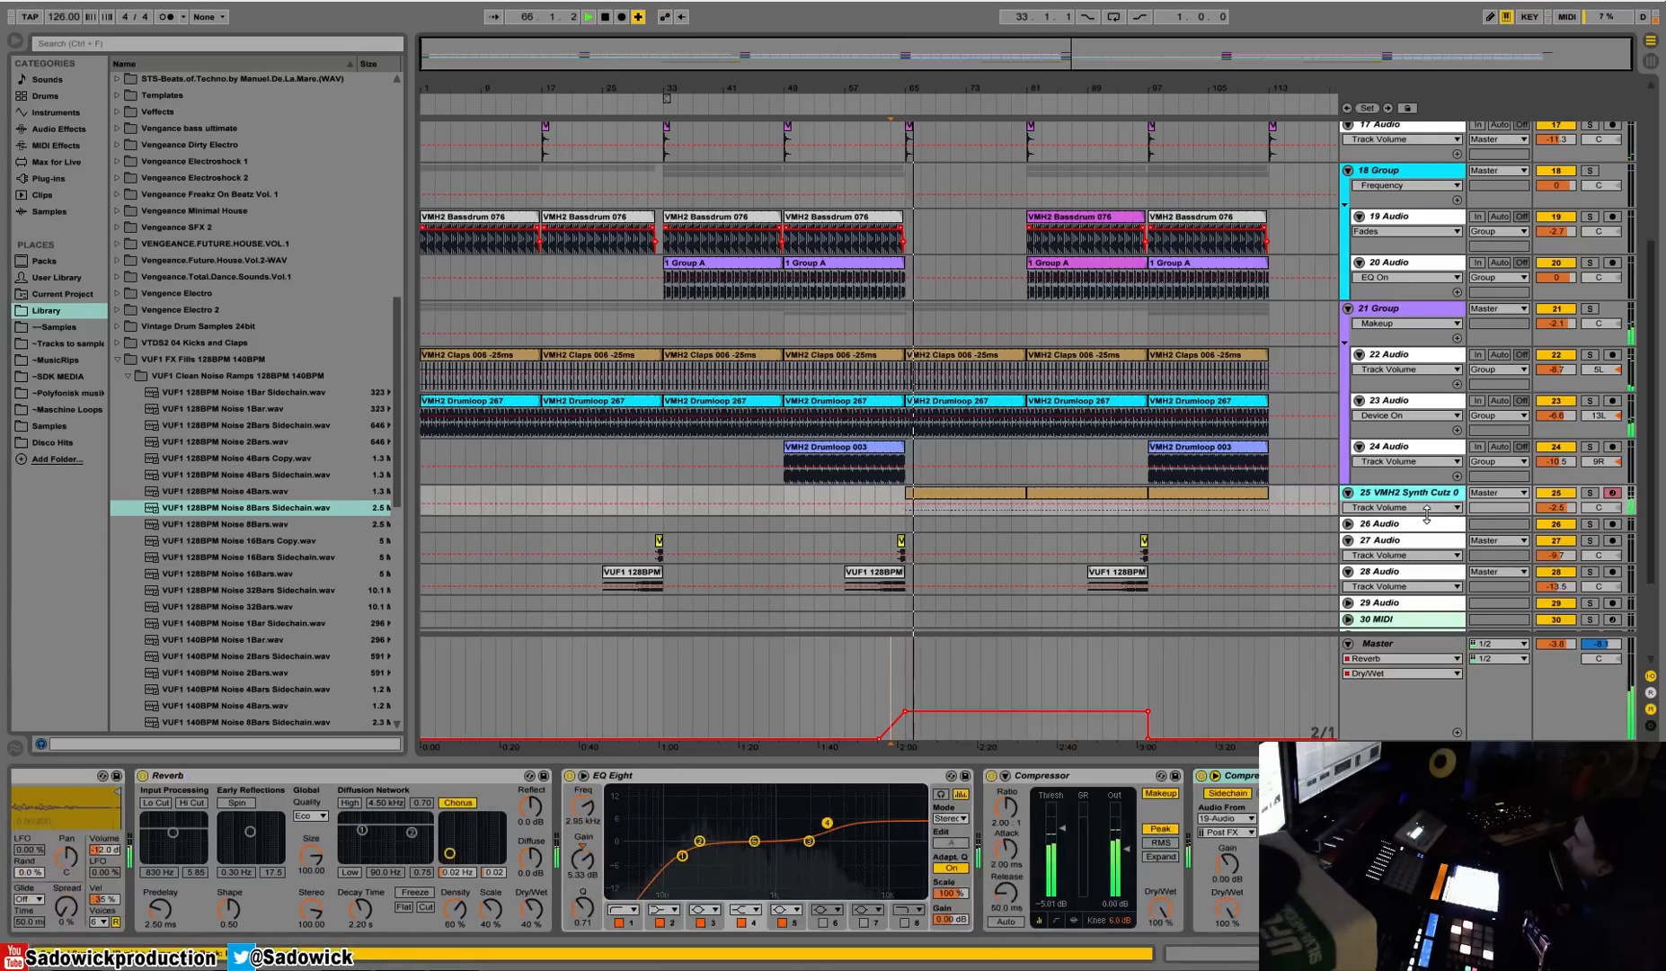
drag(1428, 514, 1428, 542)
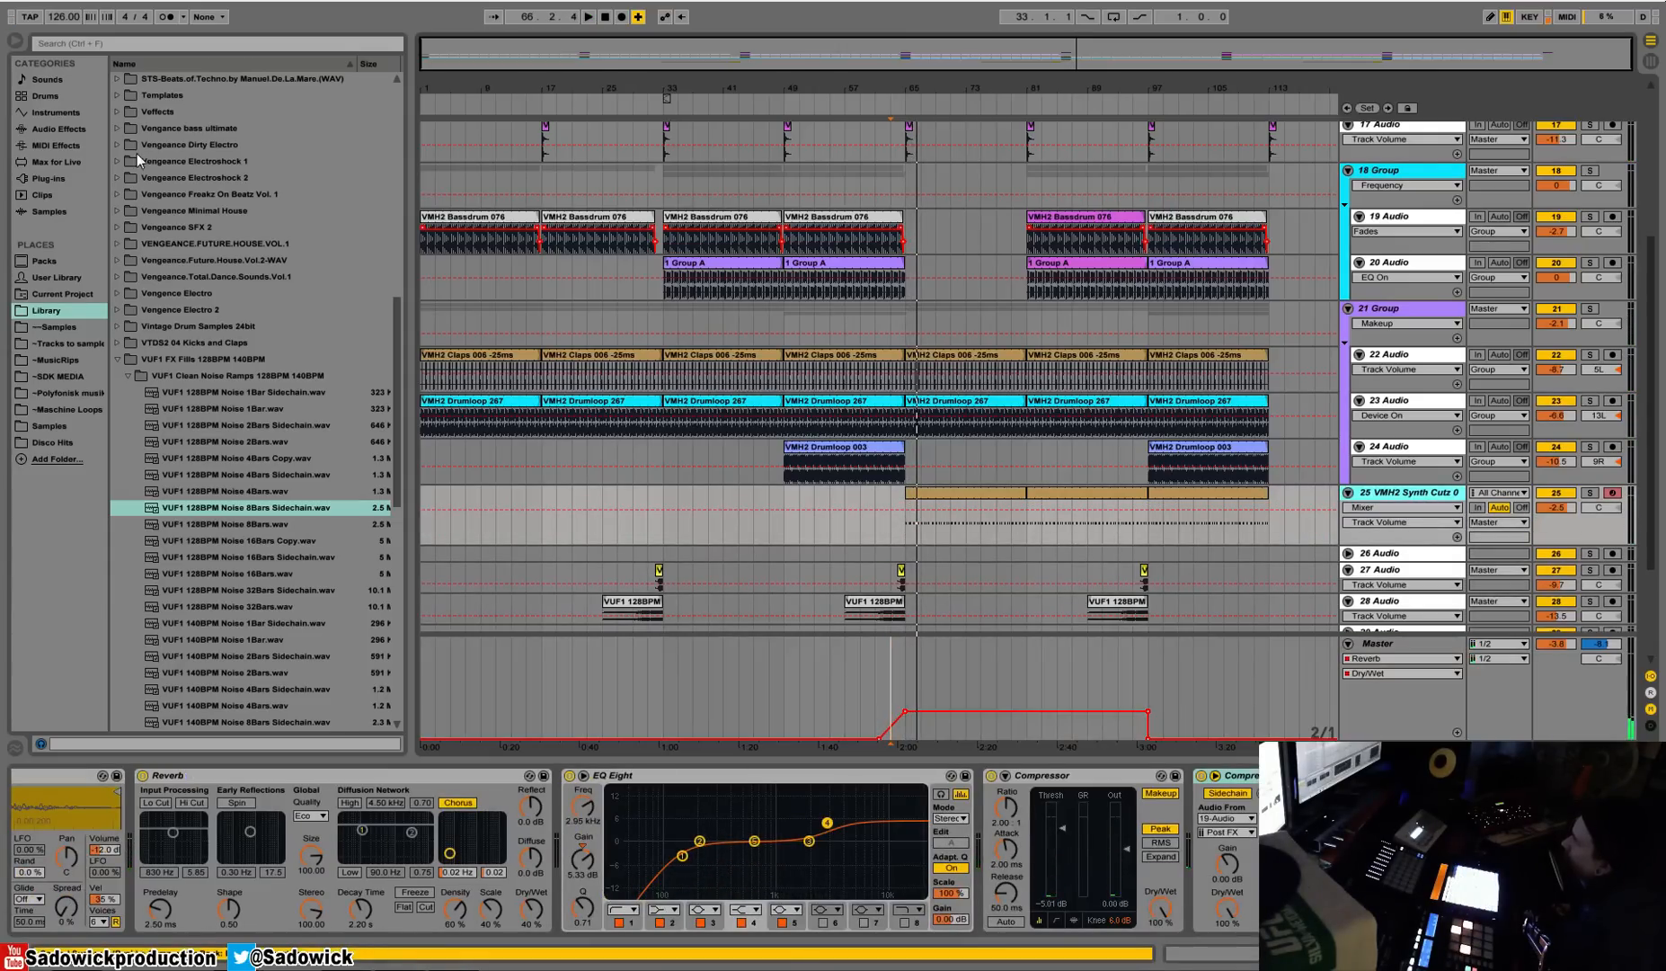
click(39, 129)
mouse_move(156, 116)
mouse_down()
mouse_move(683, 753)
mouse_move(558, 825)
mouse_up()
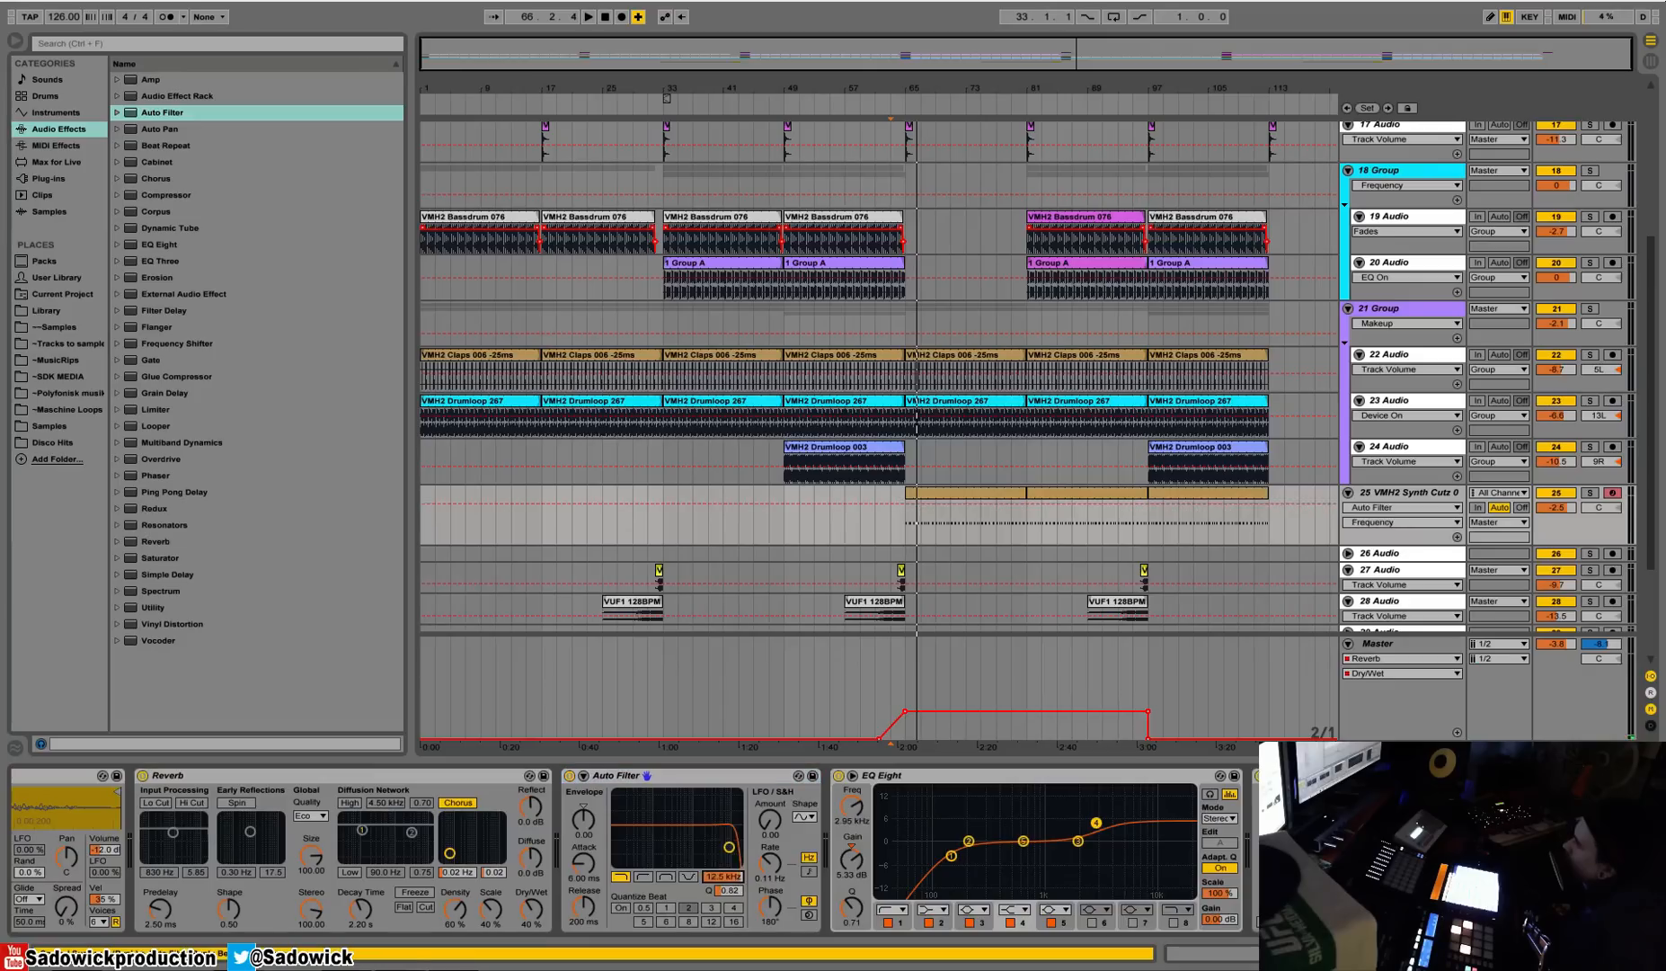
drag(679, 847, 676, 847)
drag(690, 776, 184, 798)
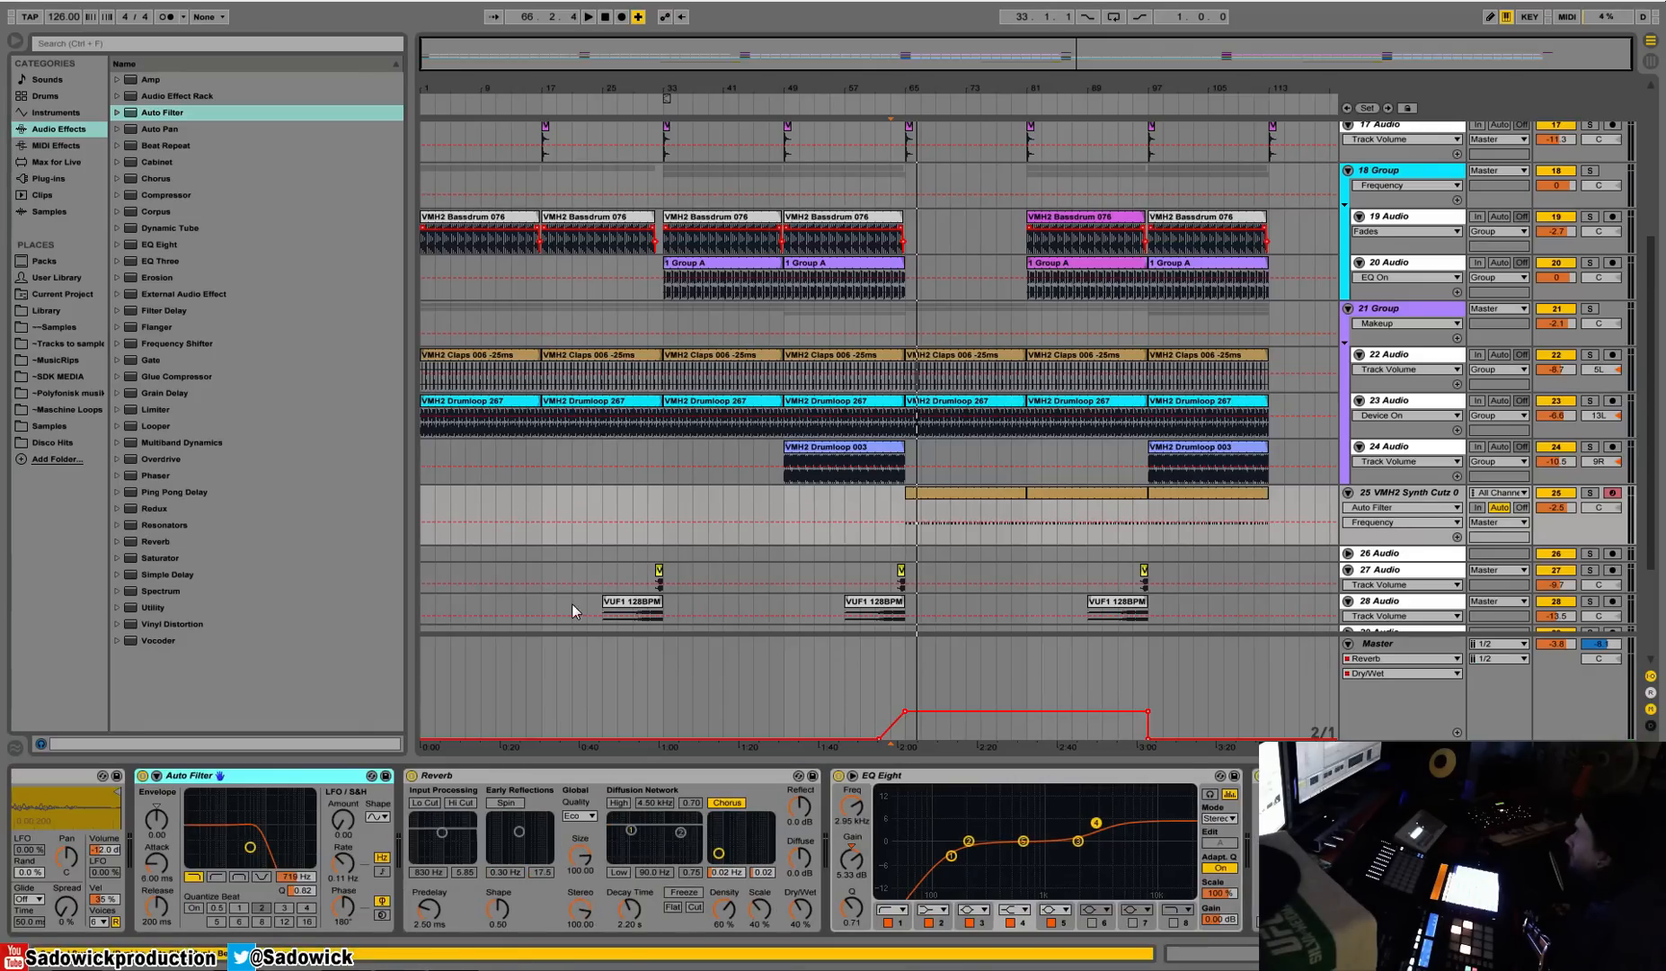
drag(294, 878, 294, 773)
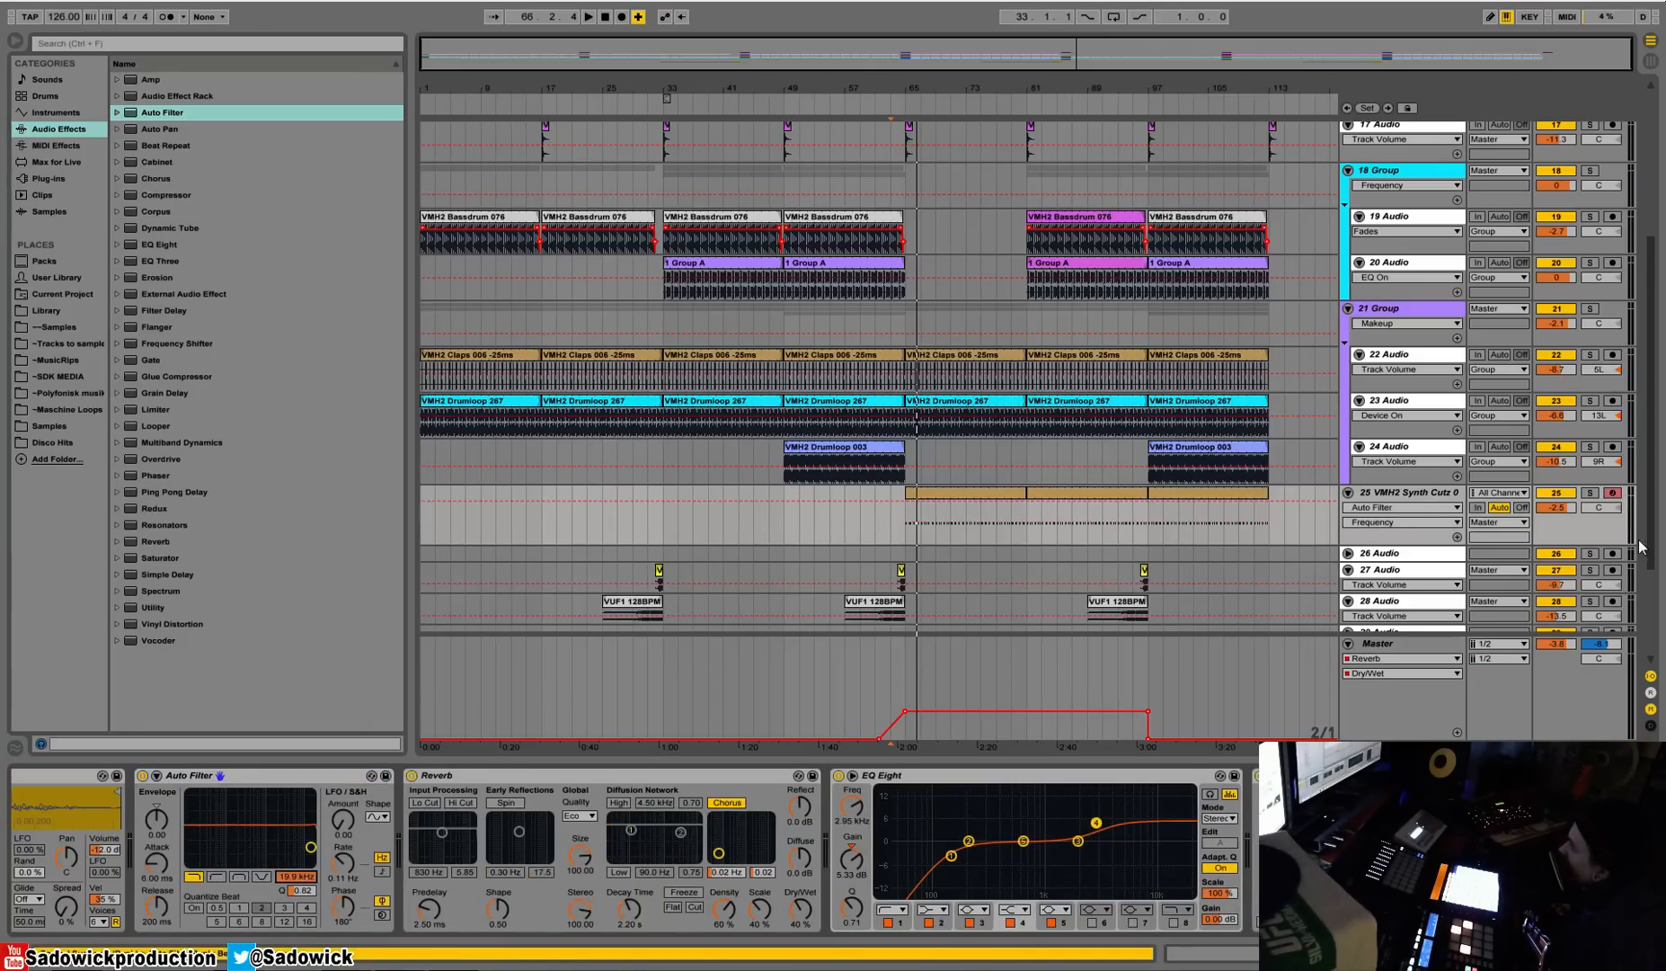
Draw an Auto Filter frequency rise on the synth from bar 65 to about bar 79, lowering its starting cutoff after auditioning.
key(b)
click(917, 507)
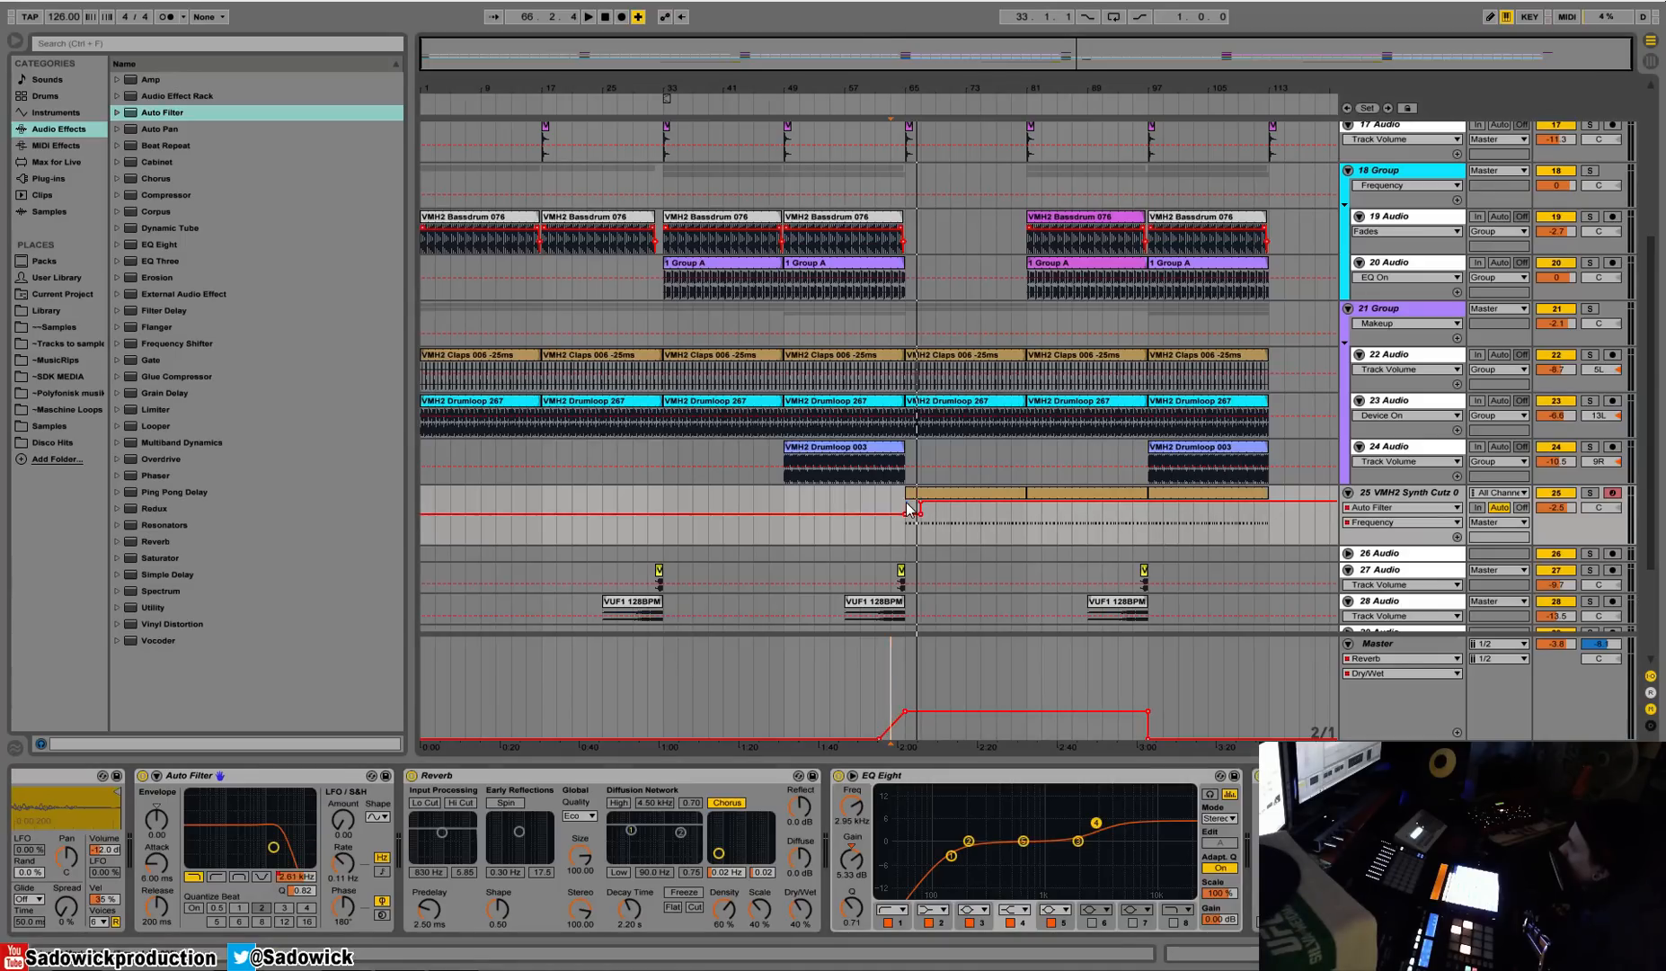
drag(923, 504, 1008, 503)
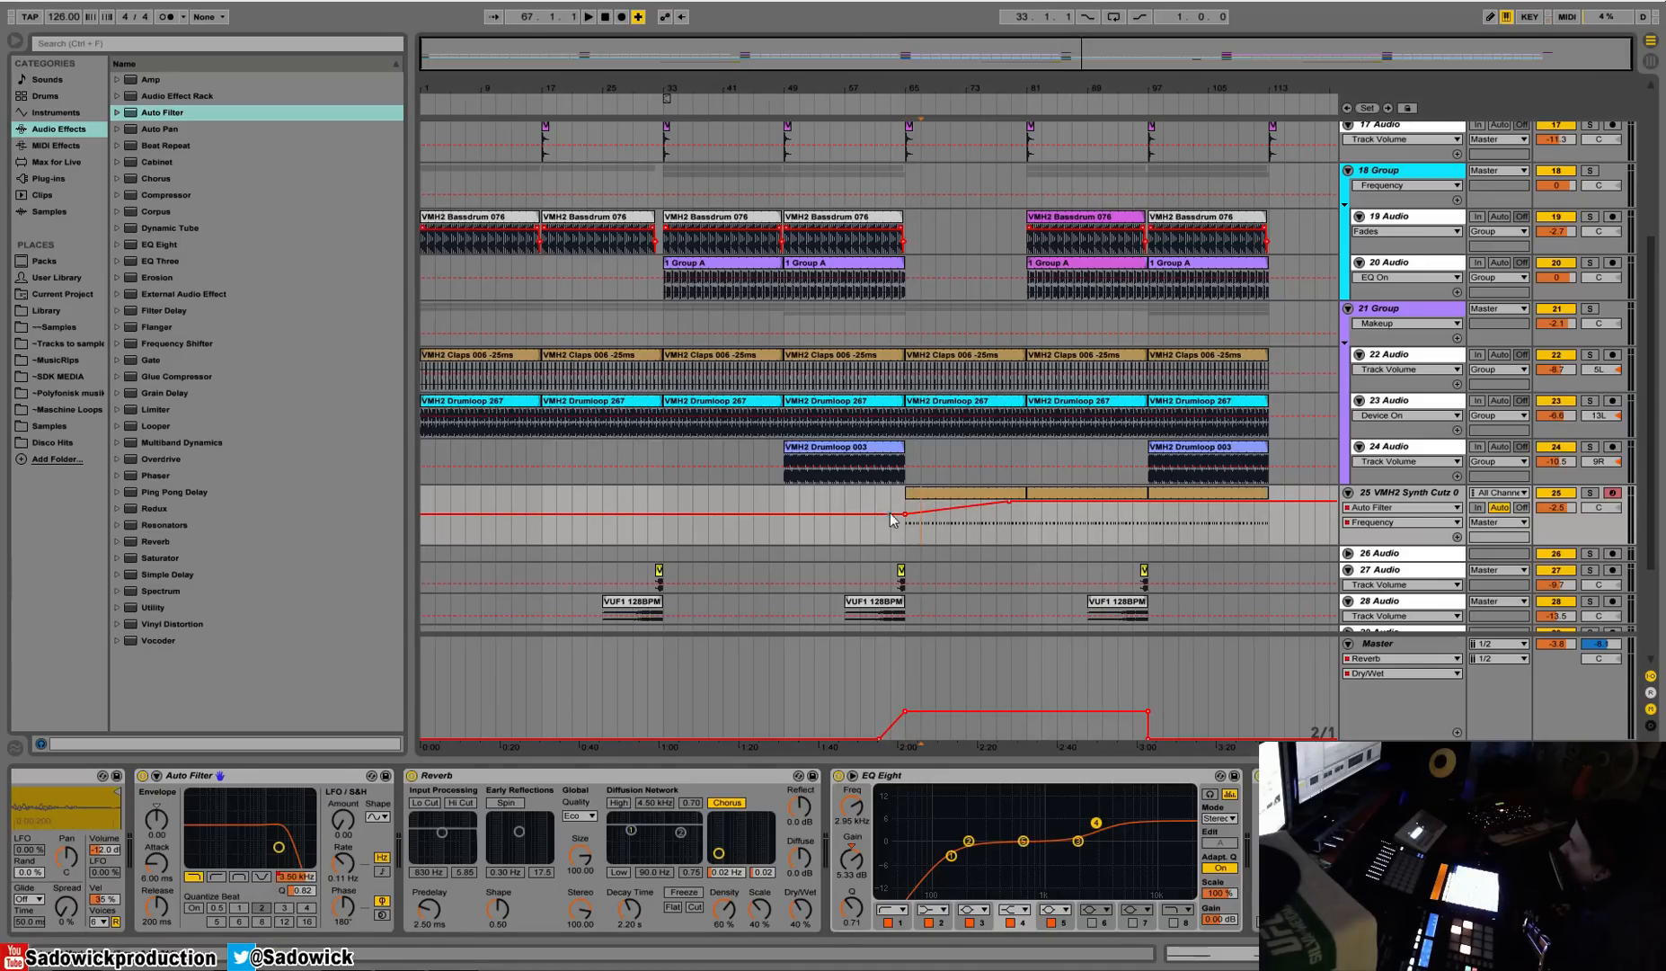
drag(902, 517, 904, 510)
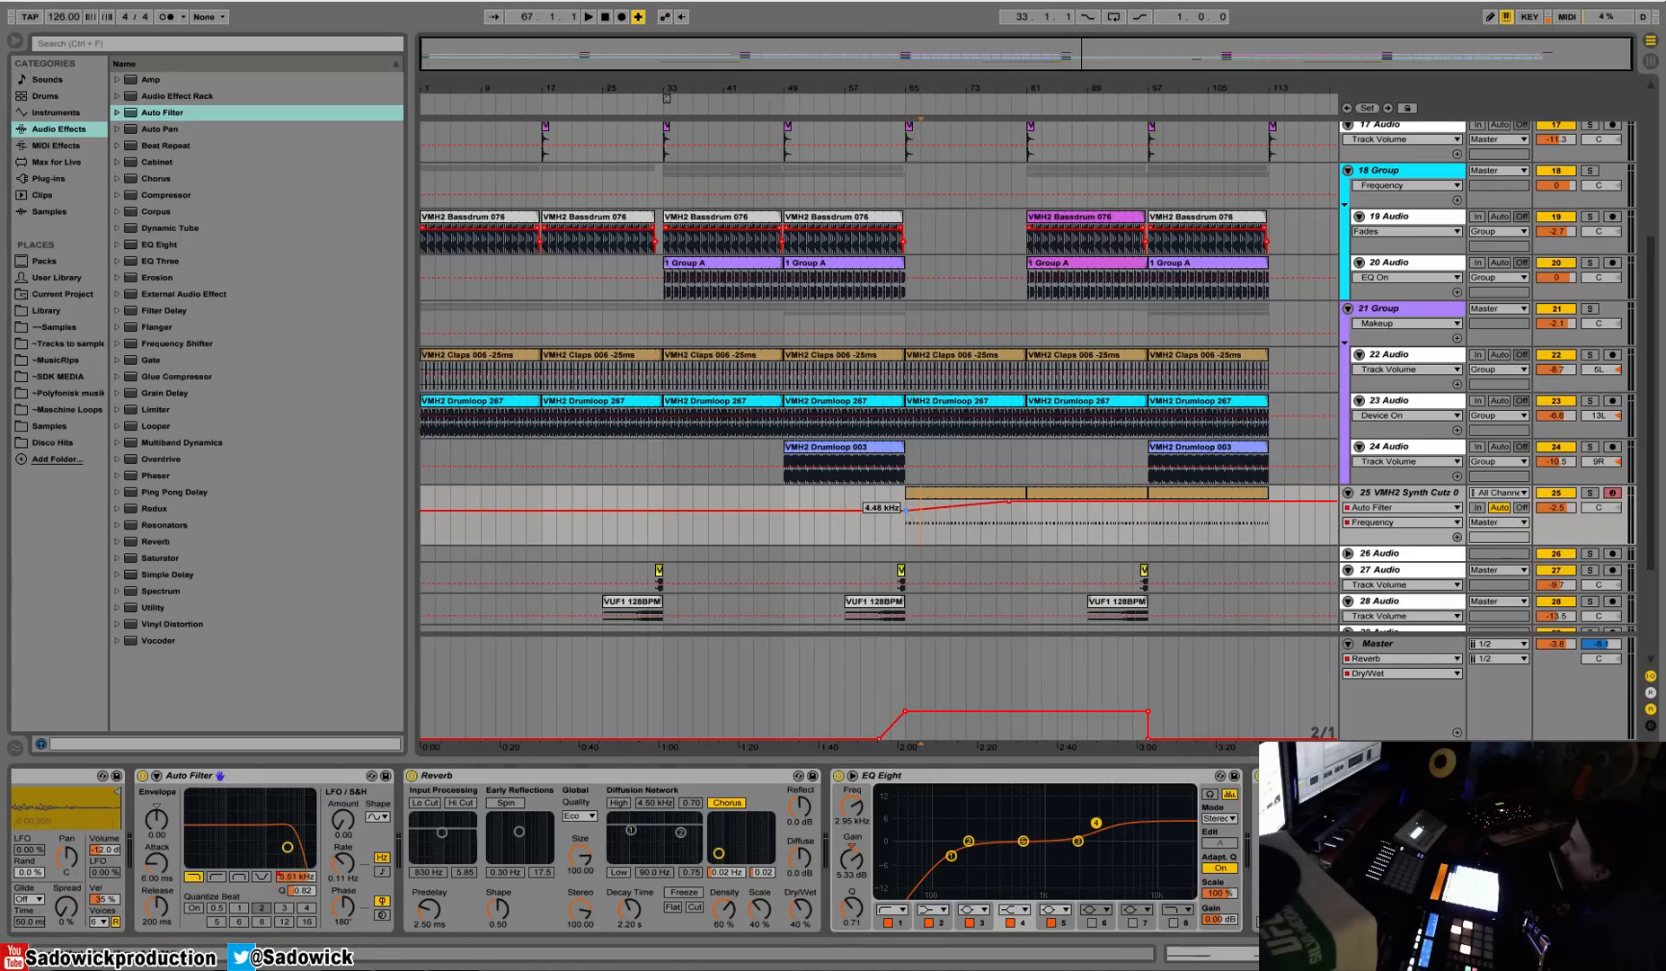
click(905, 530)
key(space)
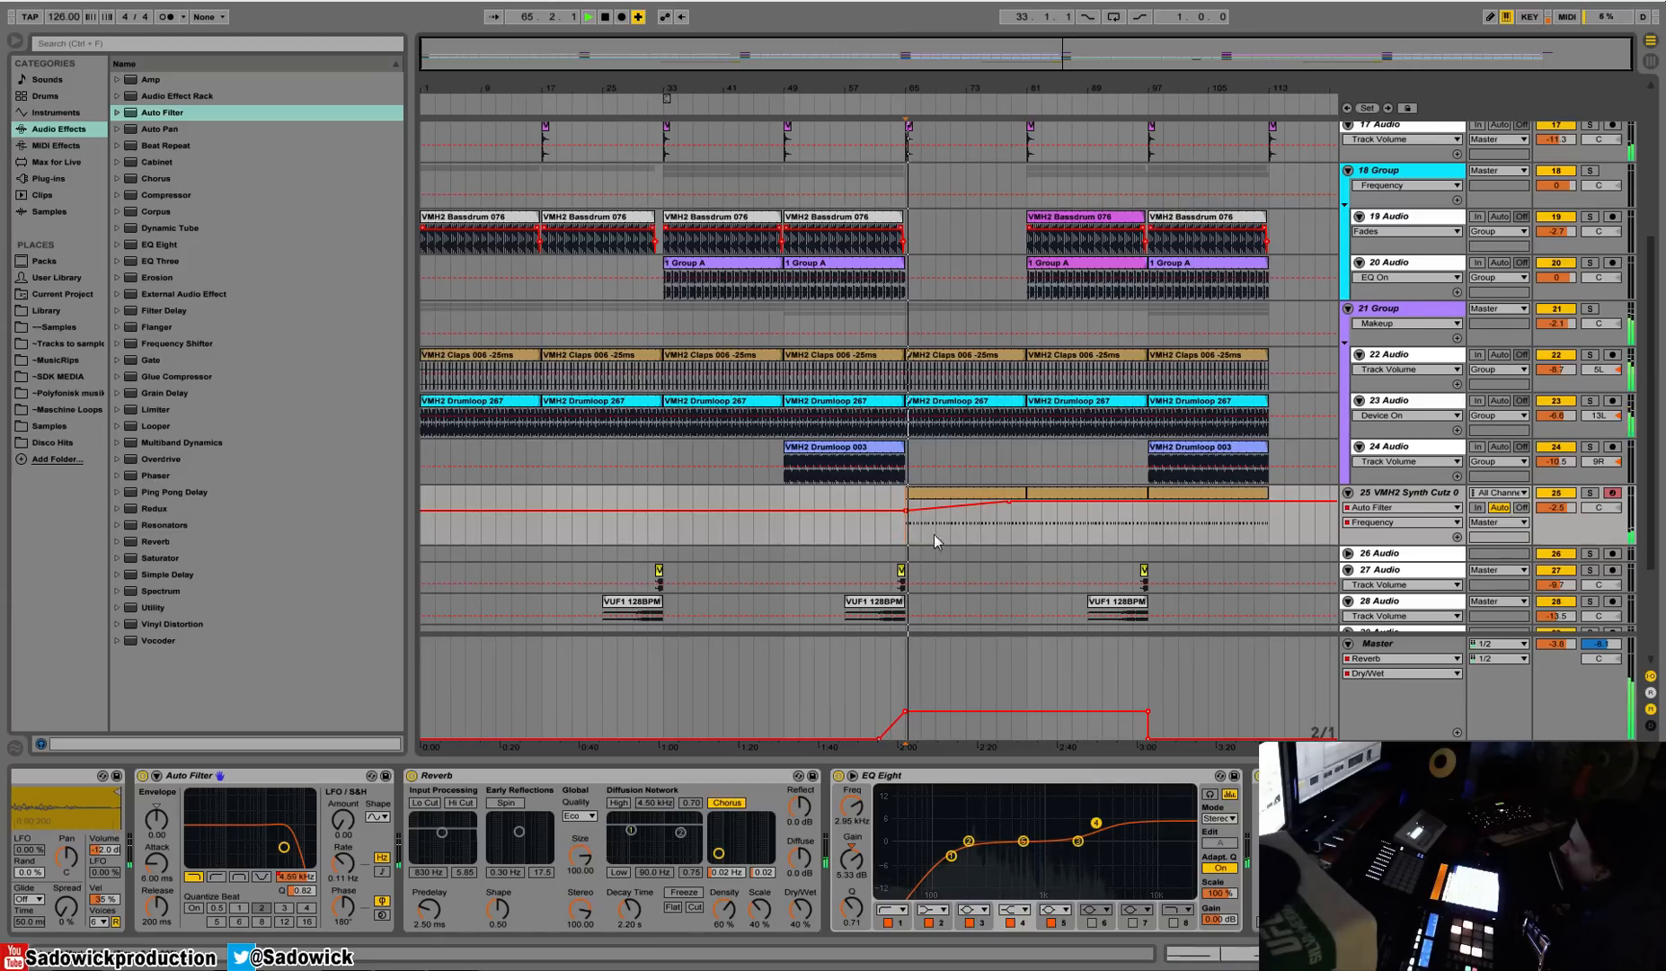
drag(904, 510, 907, 517)
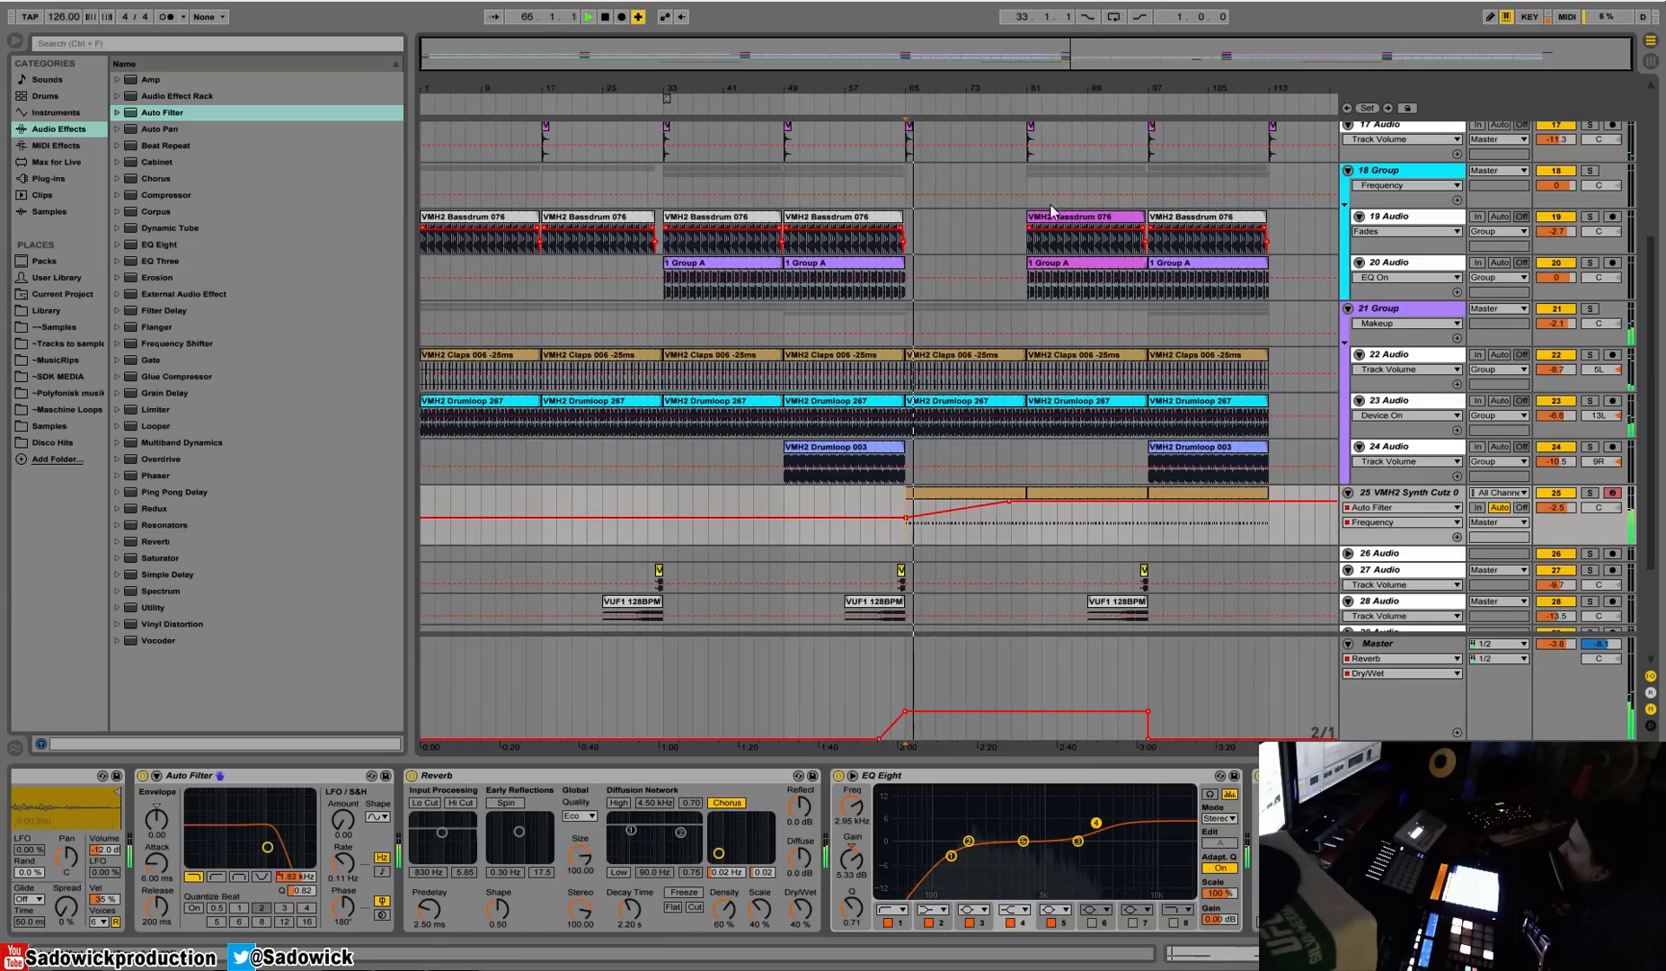
key(space)
Audition the synth from bar 81 and lower the master Reverb's Dry/Wet plateau between bars 65 and 97 to about 18%.
click(1060, 495)
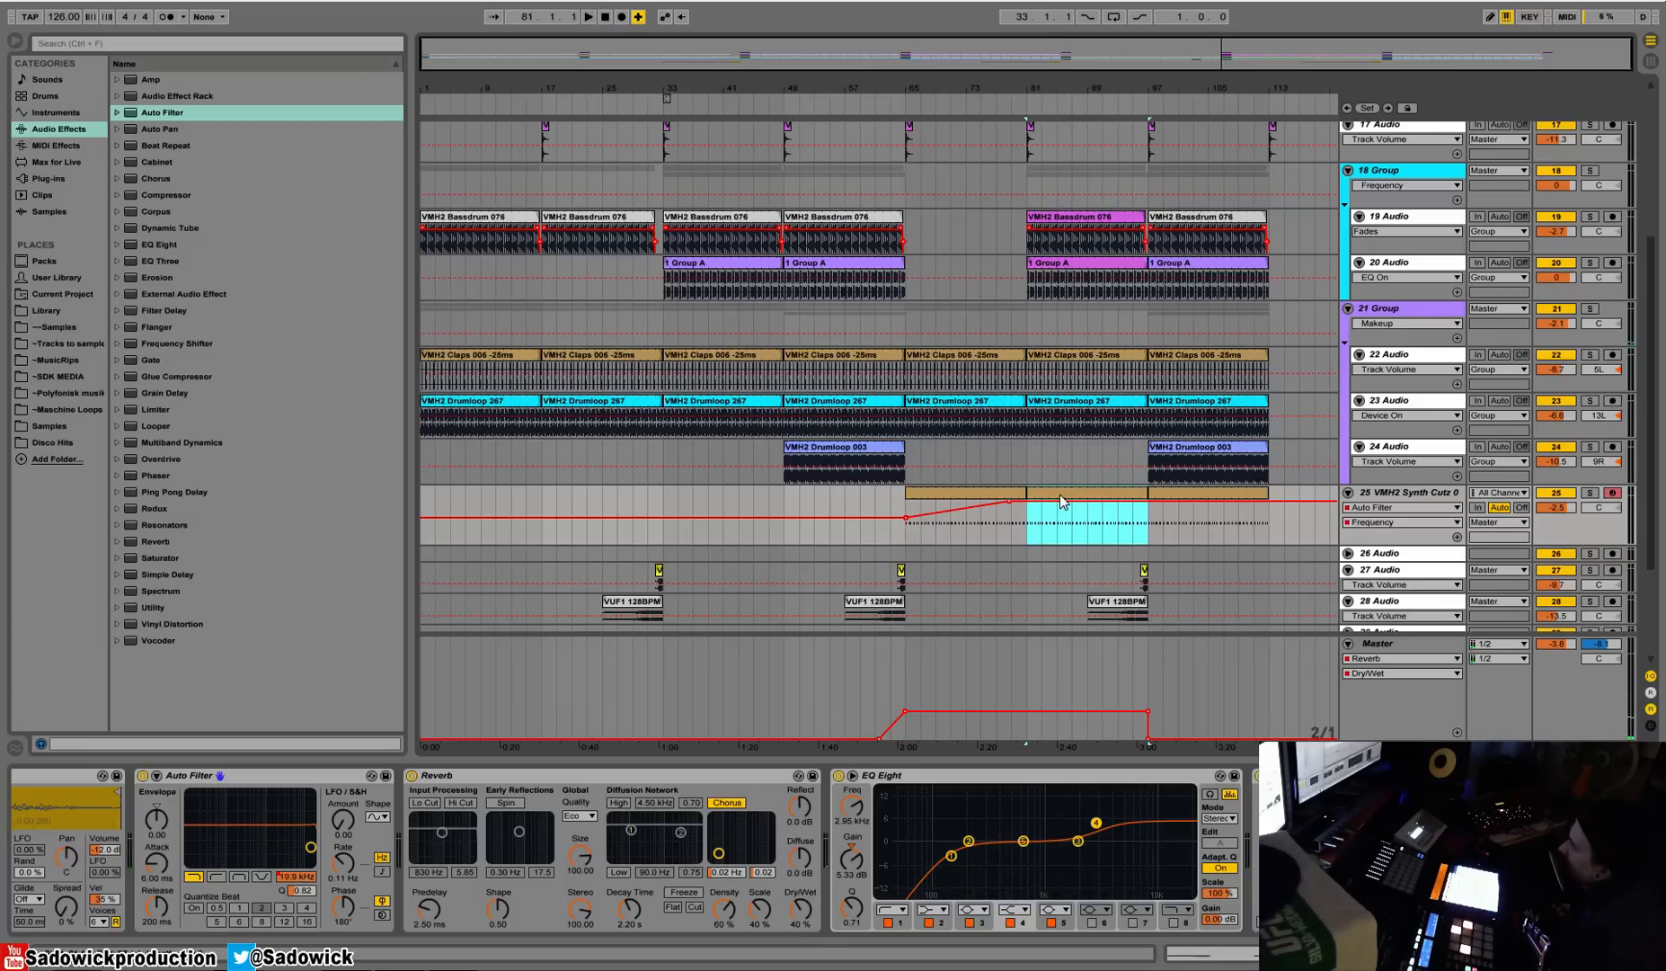
key(space)
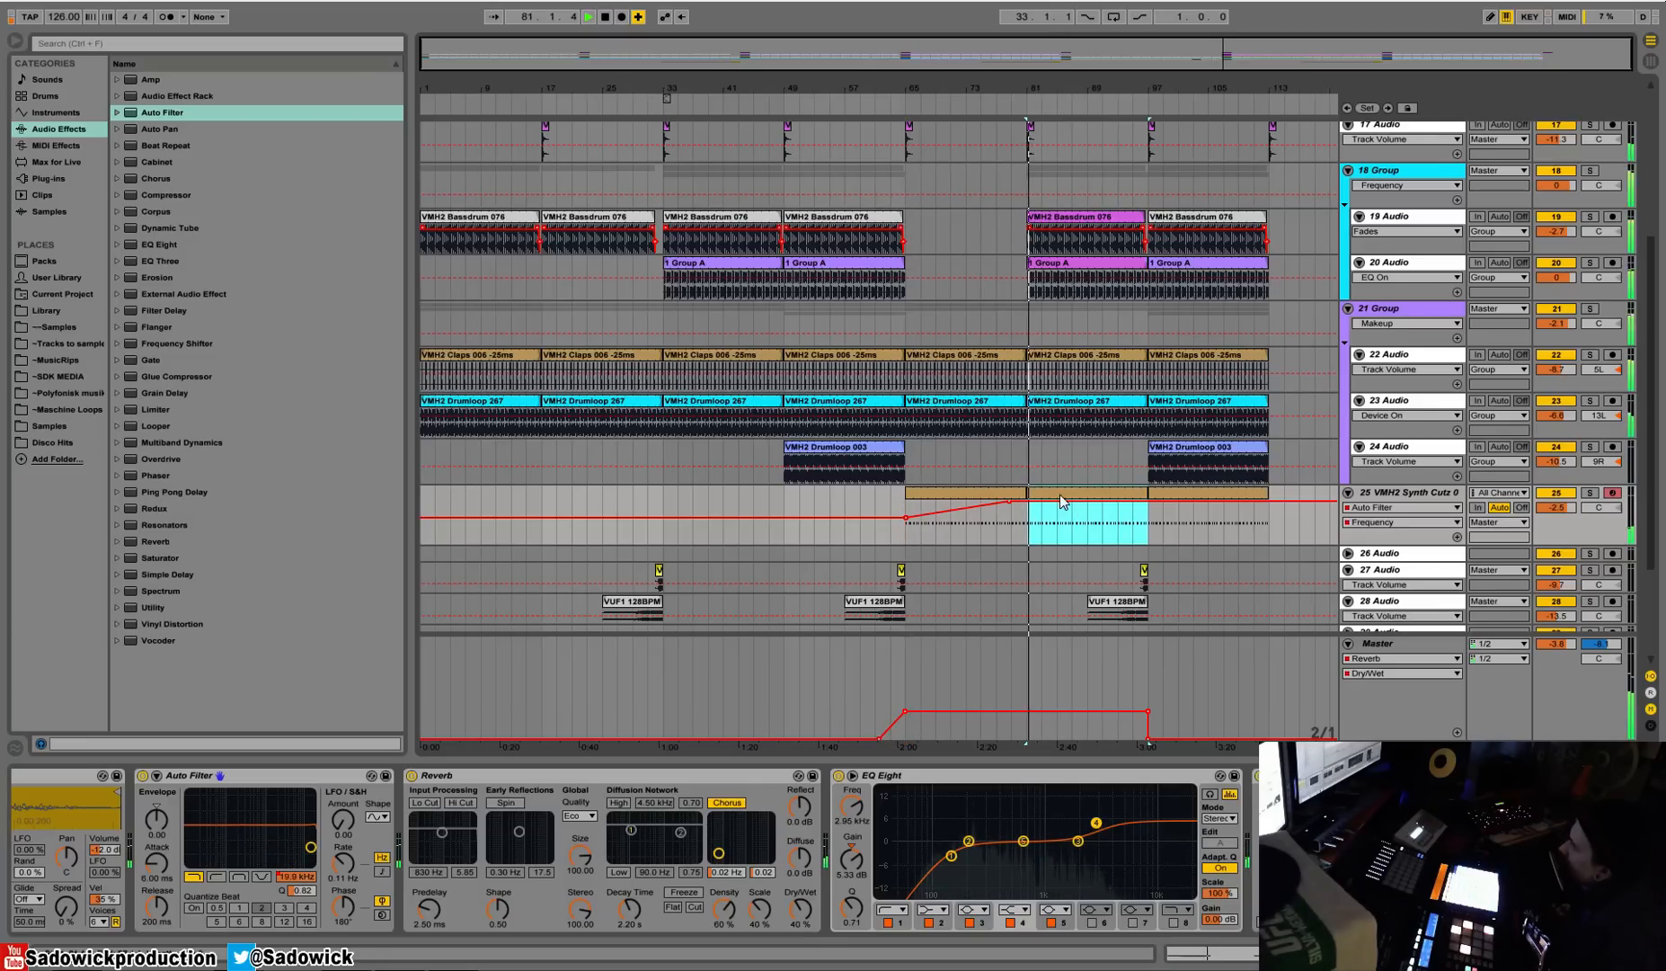
click(1593, 496)
click(1594, 495)
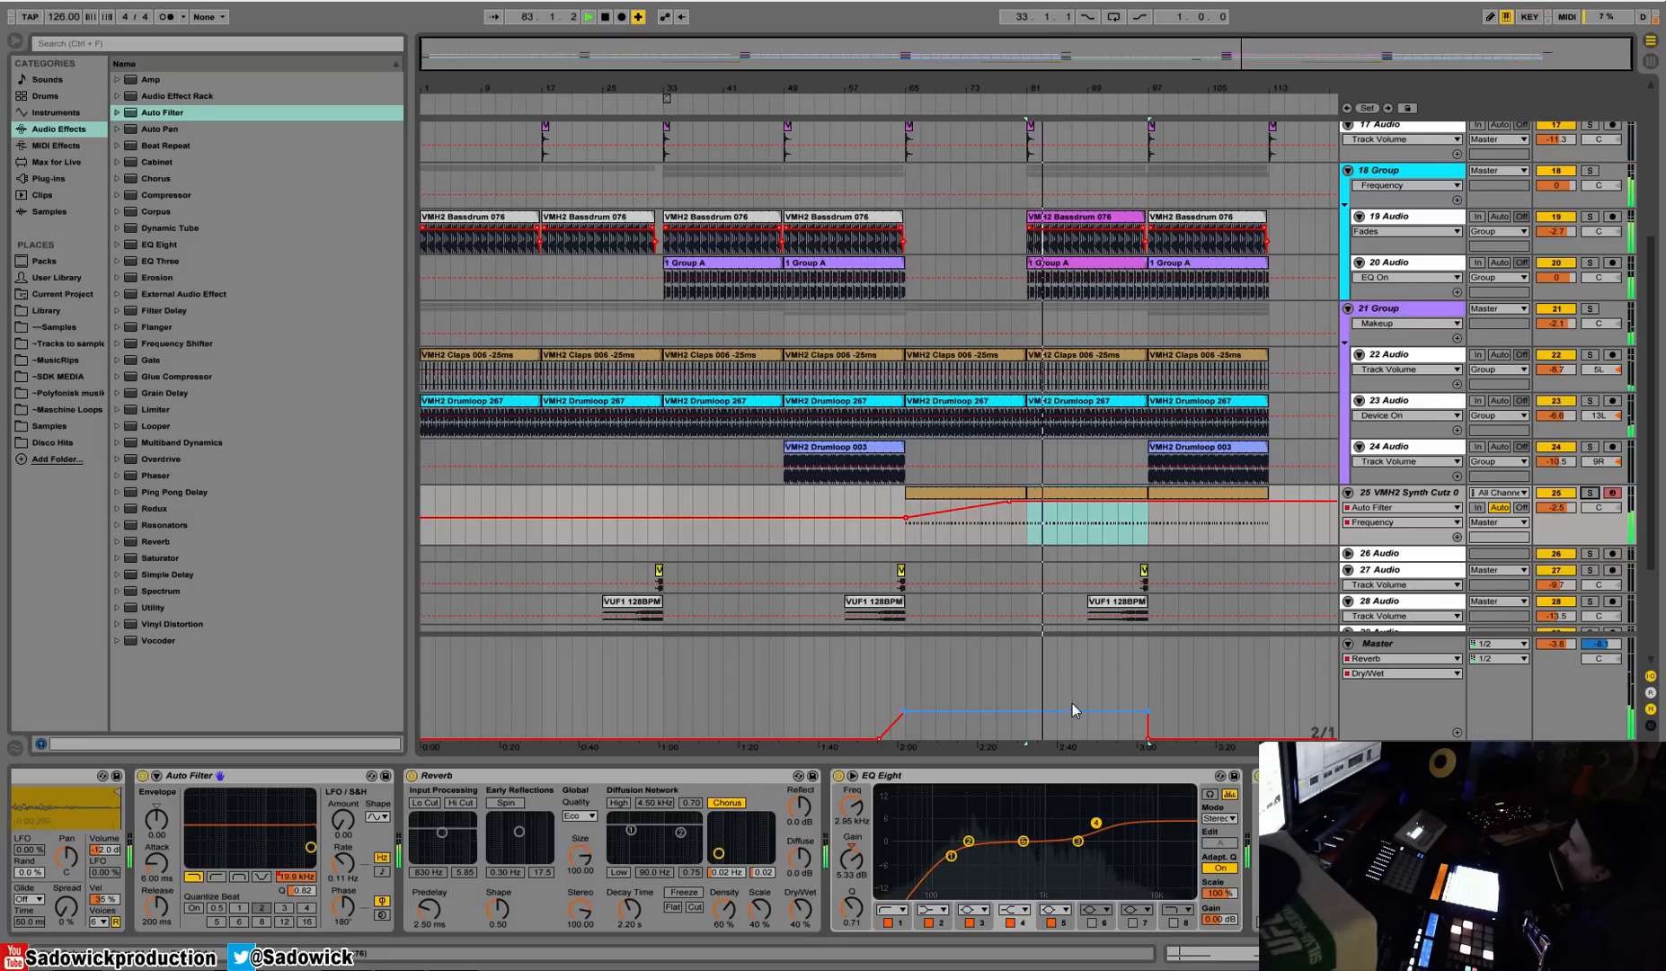
drag(1067, 712, 1067, 721)
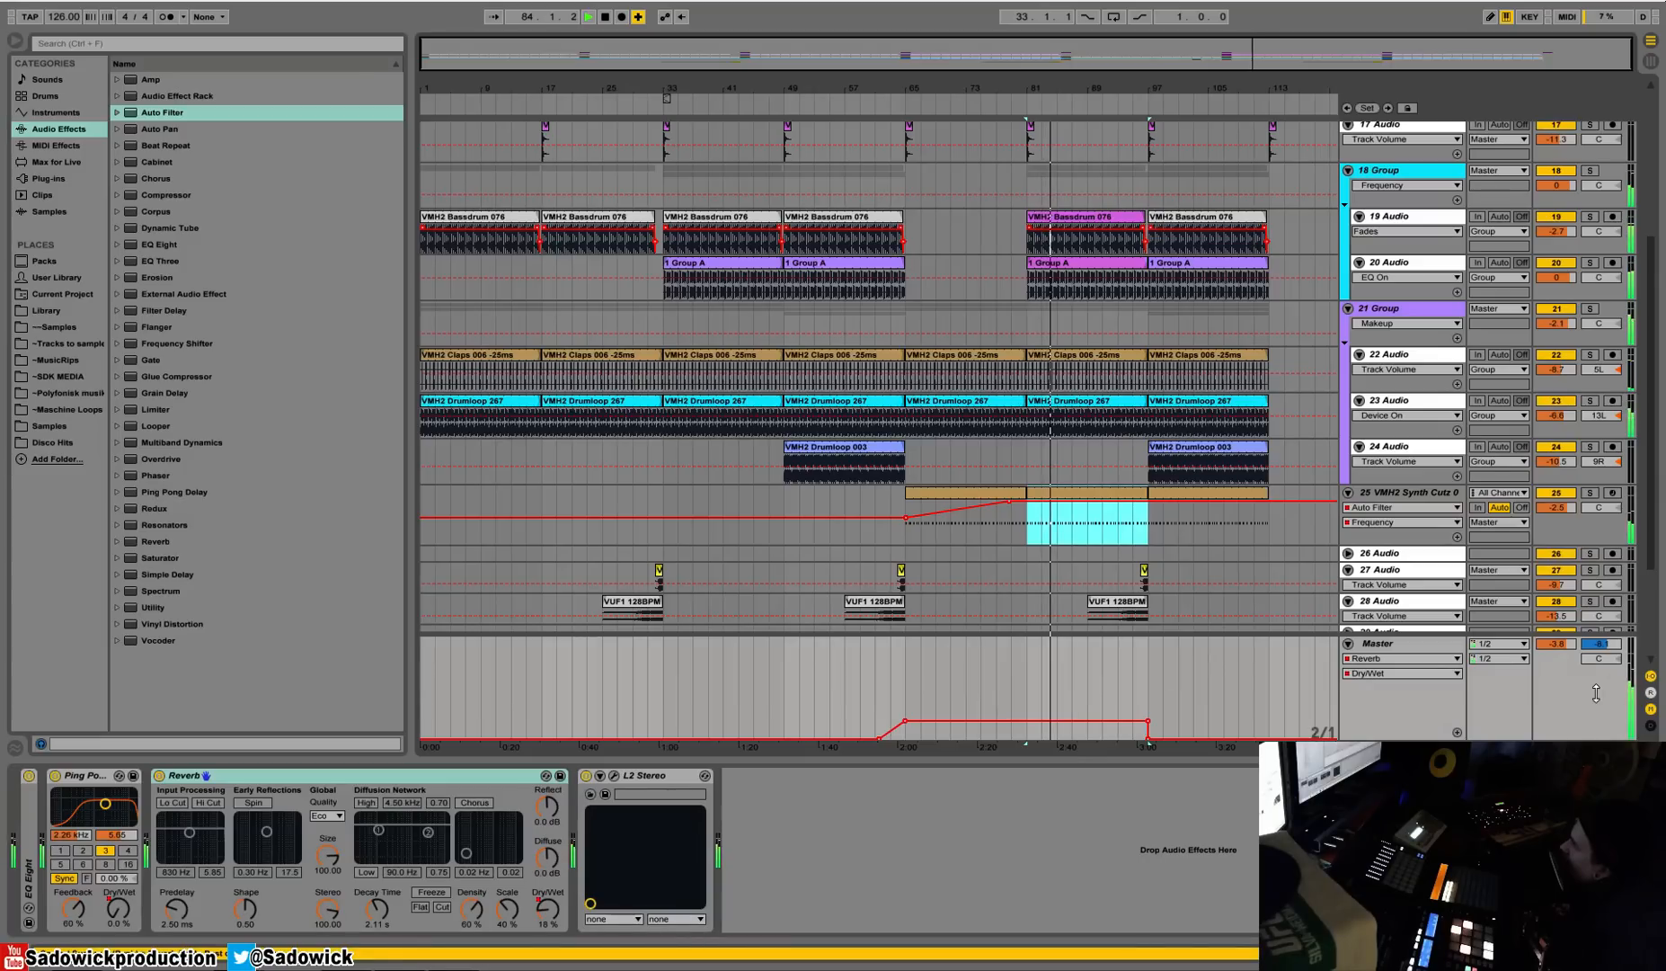
click(1386, 644)
key(space)
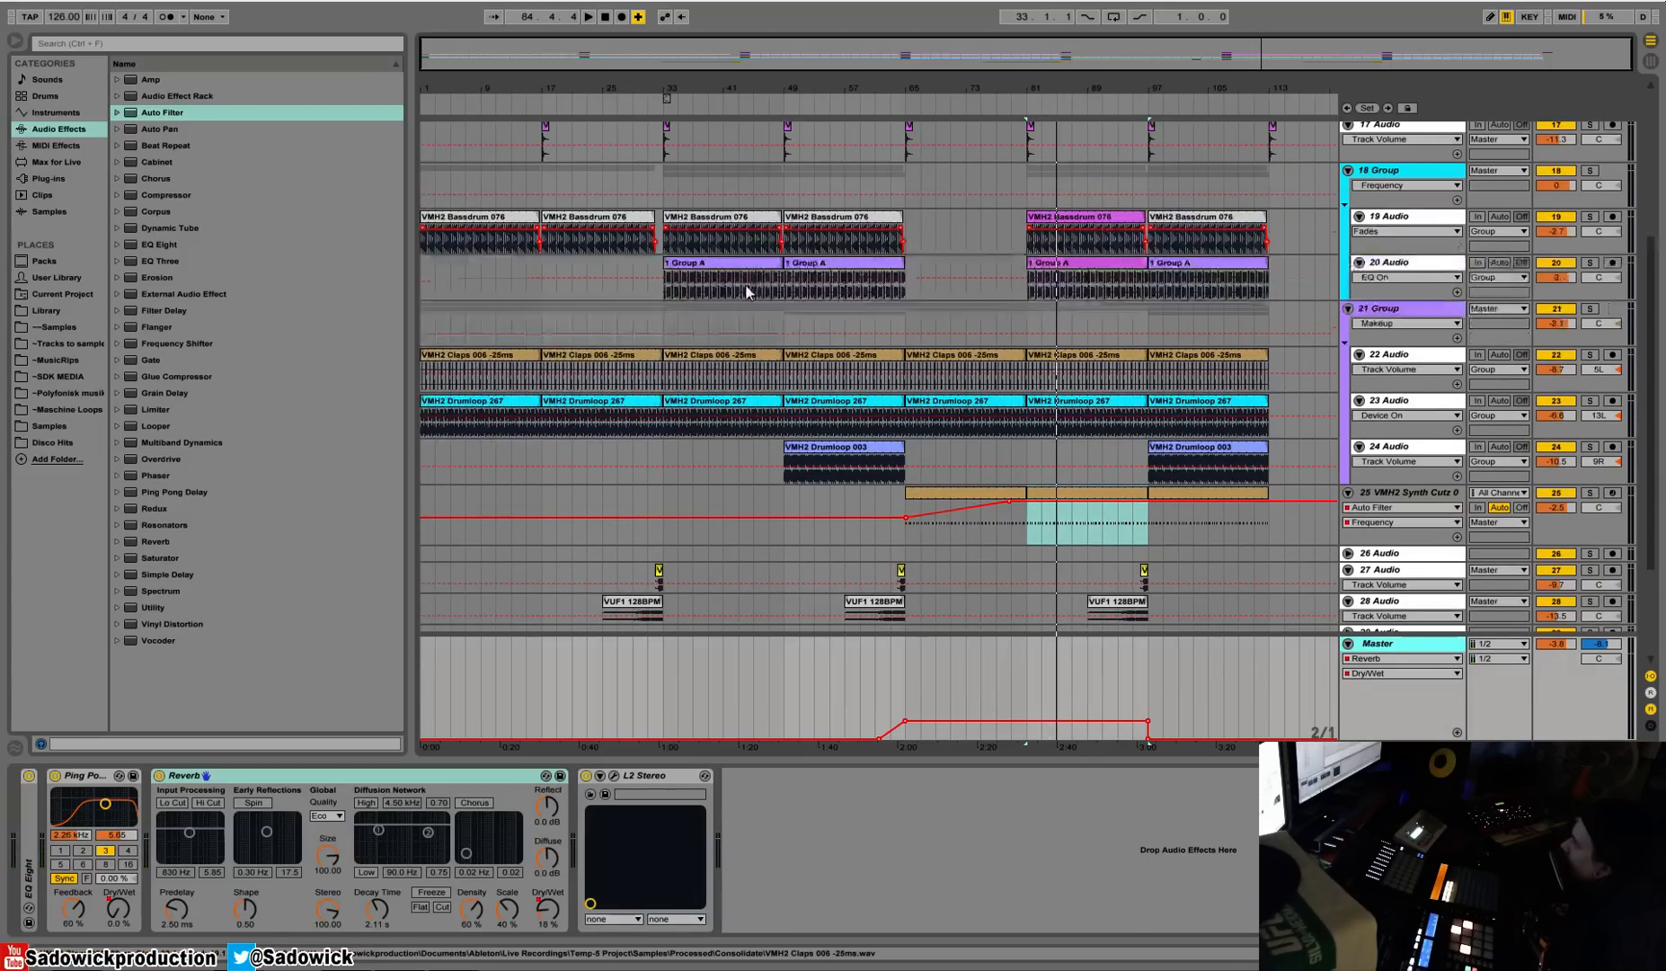
Duplicate the 16-bar section at bars 97–113 across the drum, synth and crash tracks, and audition from bar 97.
drag(1288, 79, 1212, 83)
drag(1189, 506, 890, 130)
key(ctrl+d)
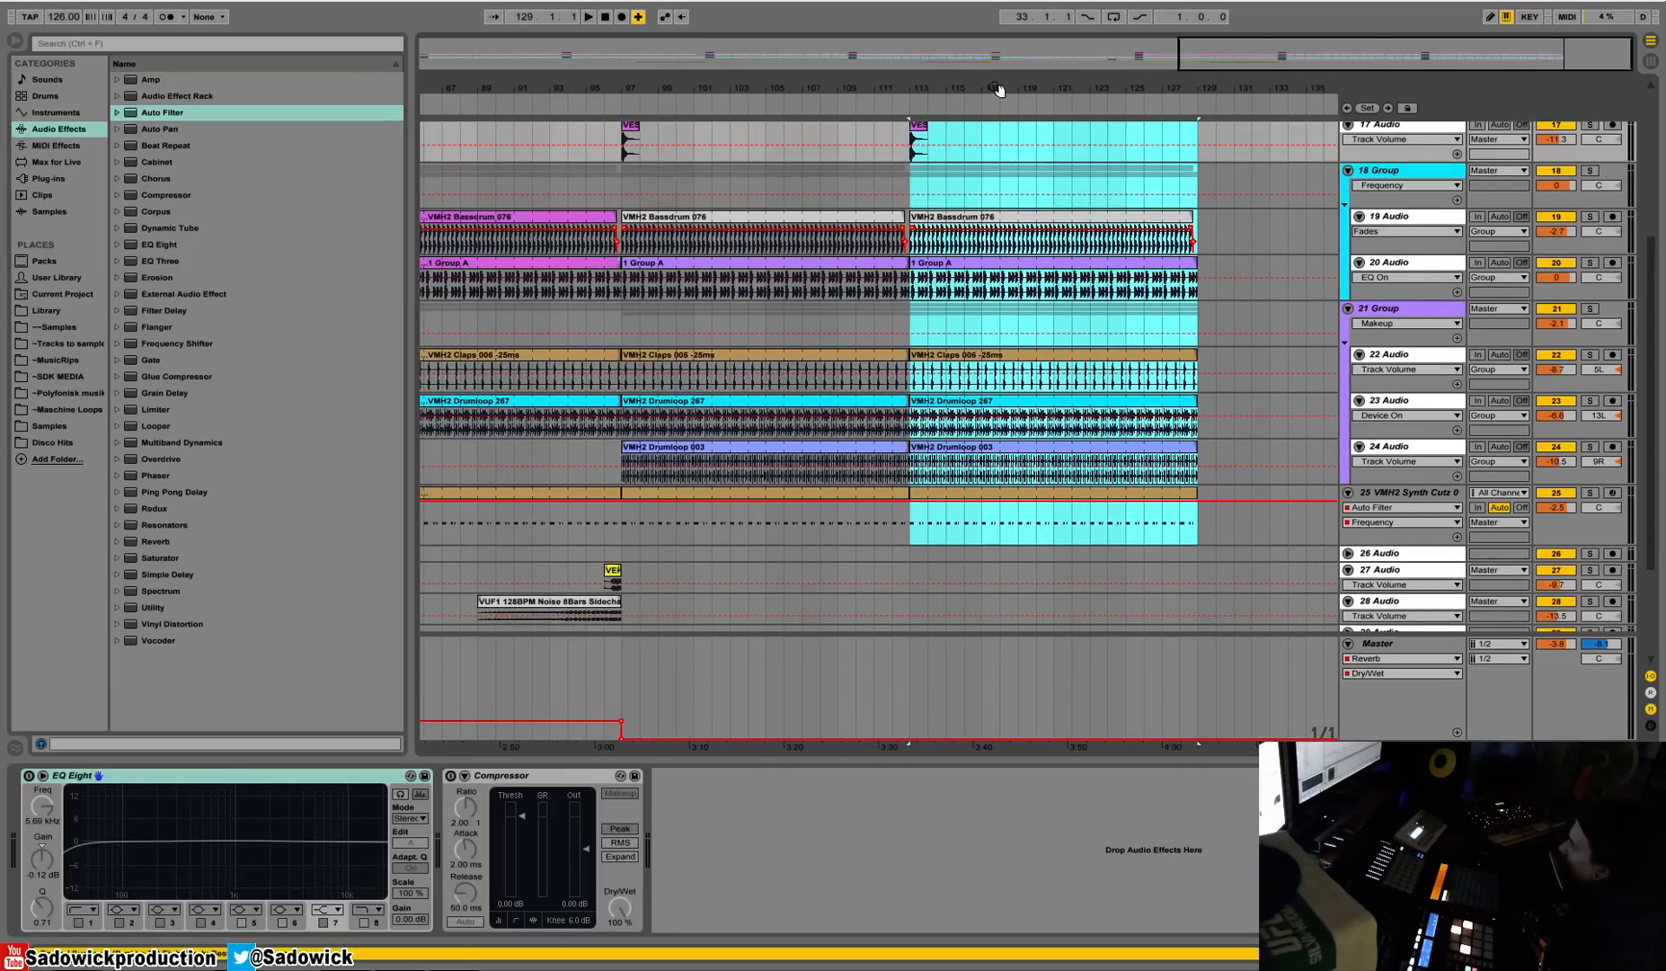
drag(999, 90, 996, 78)
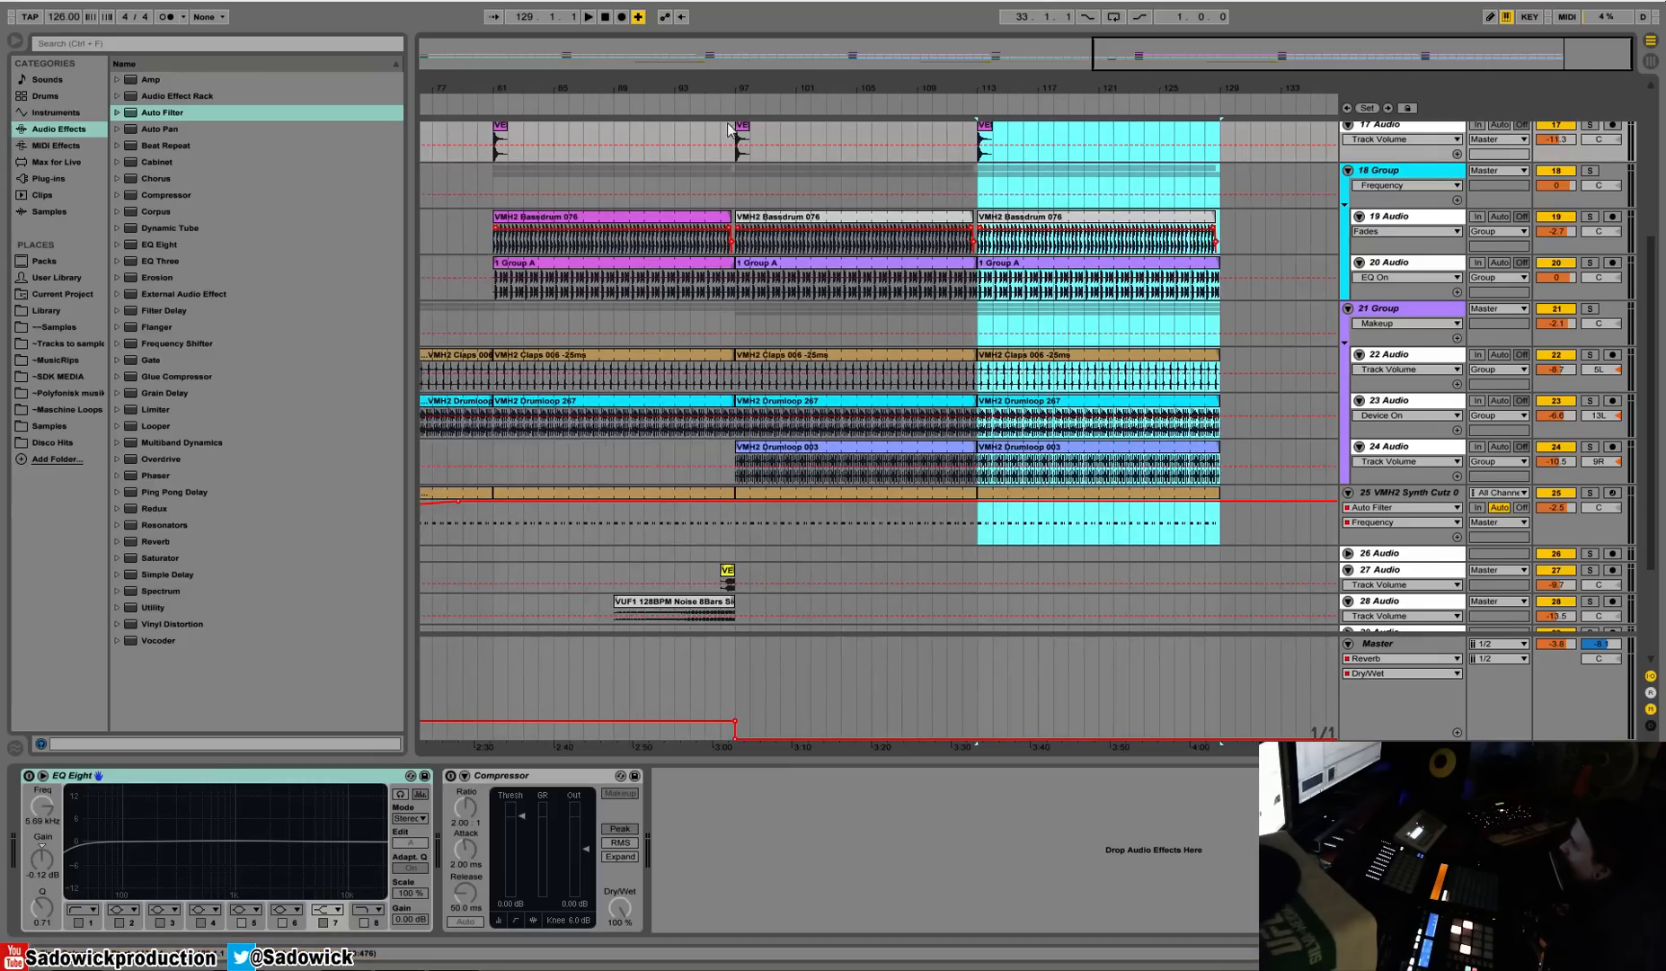
click(742, 148)
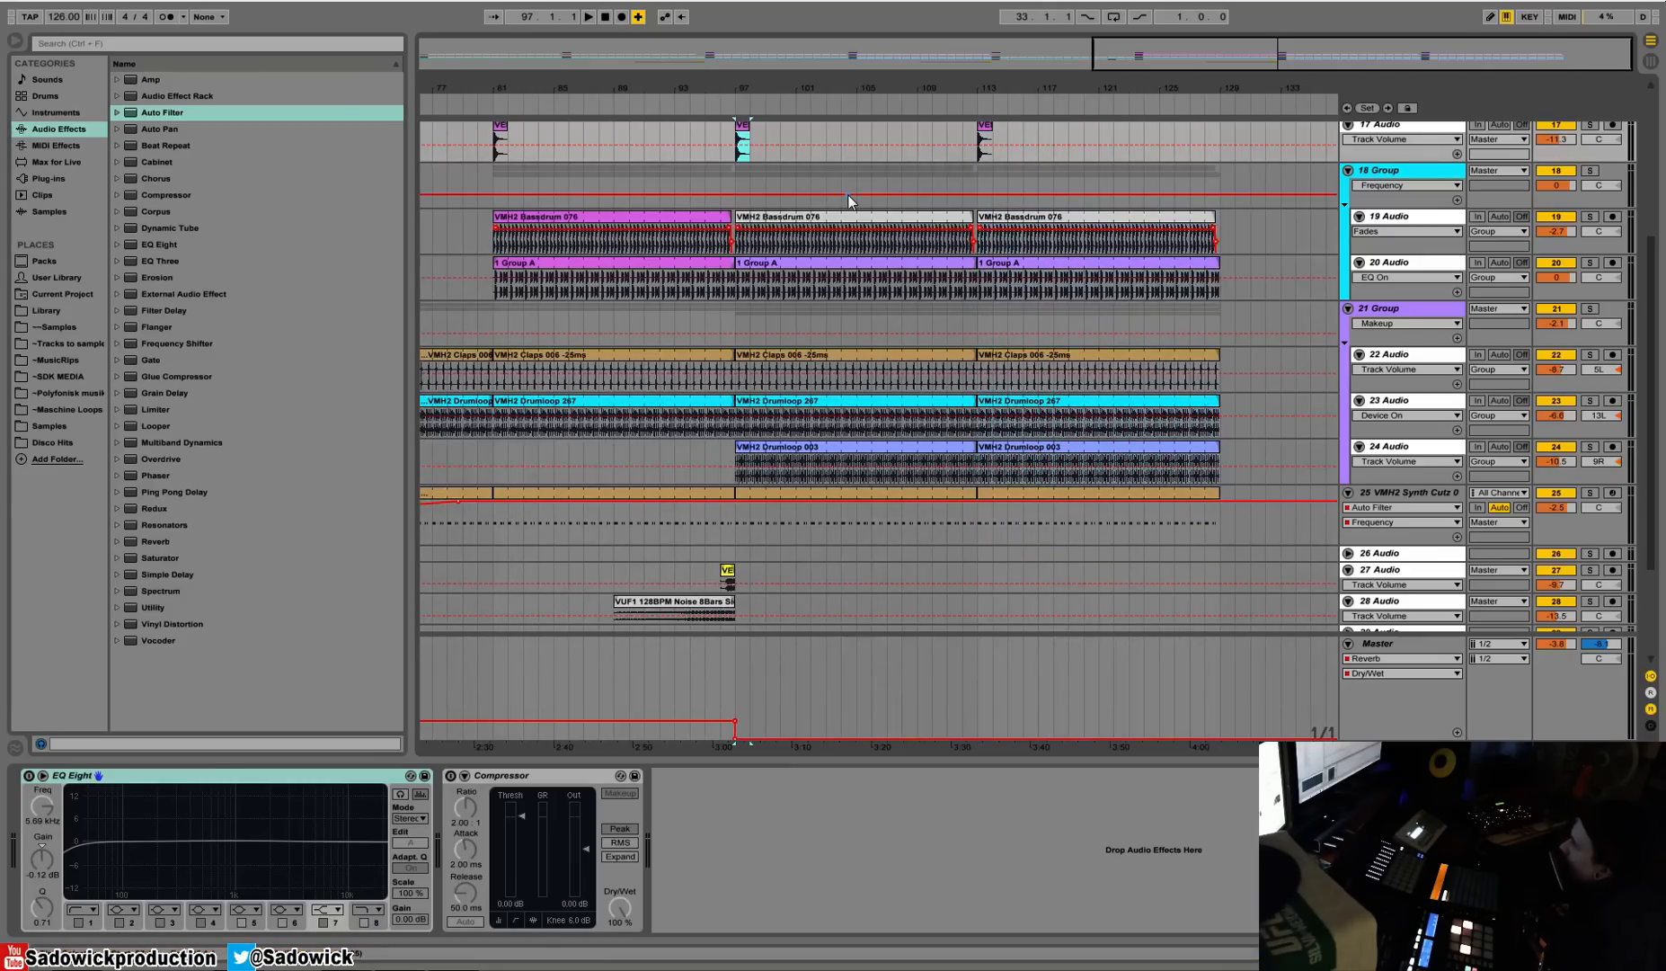
key(space)
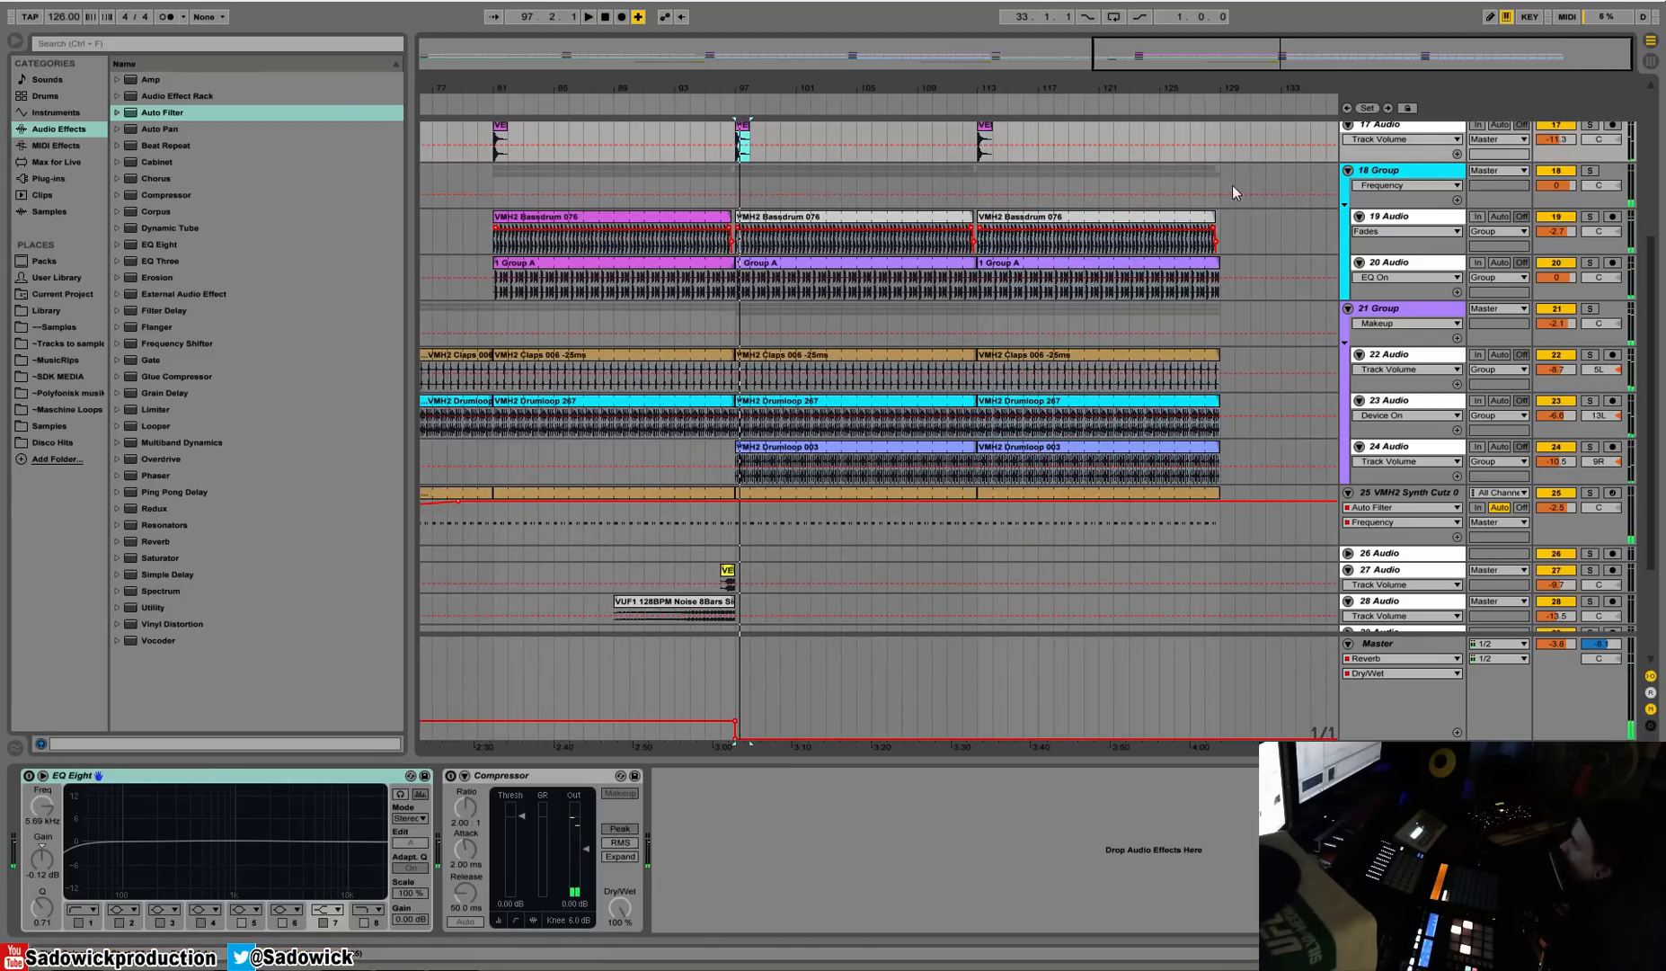
Copy the bars 81–97 section, including risers and master Reverb automation, paste it at bar 129 and audition the transition.
drag(1223, 91, 1252, 73)
click(732, 153)
drag(733, 157, 920, 634)
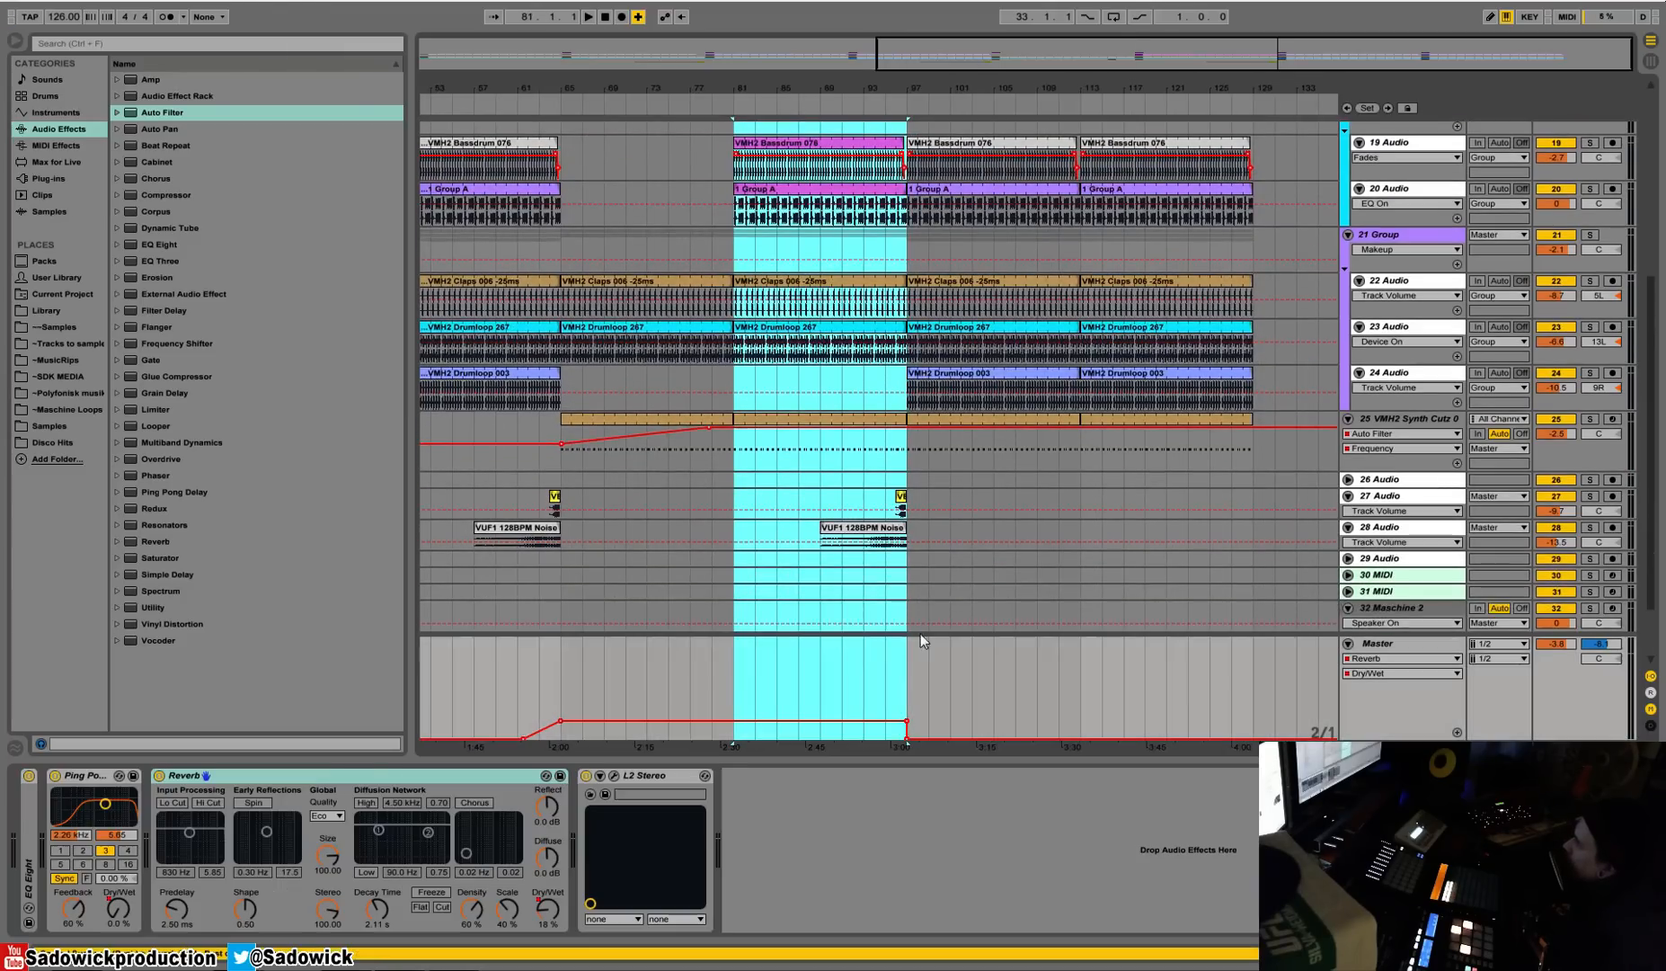
scroll(983, 554, up, 1)
key(ctrl+c)
click(1254, 165)
key(ctrl+v)
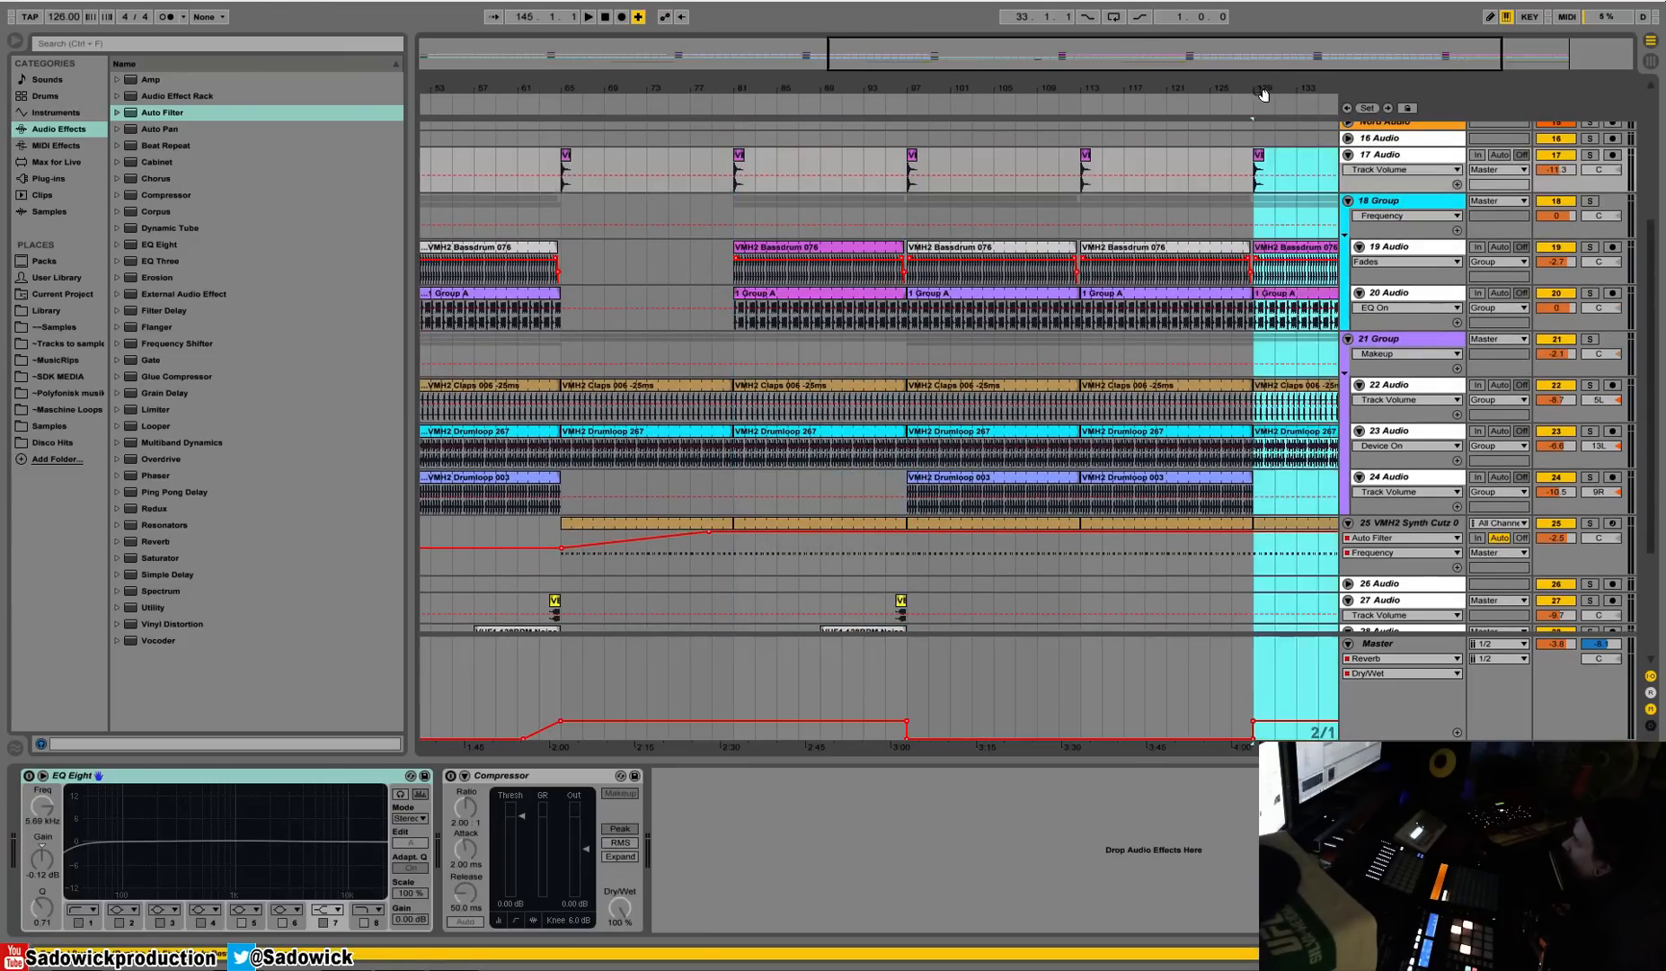
click(1245, 96)
drag(1246, 89, 1093, 82)
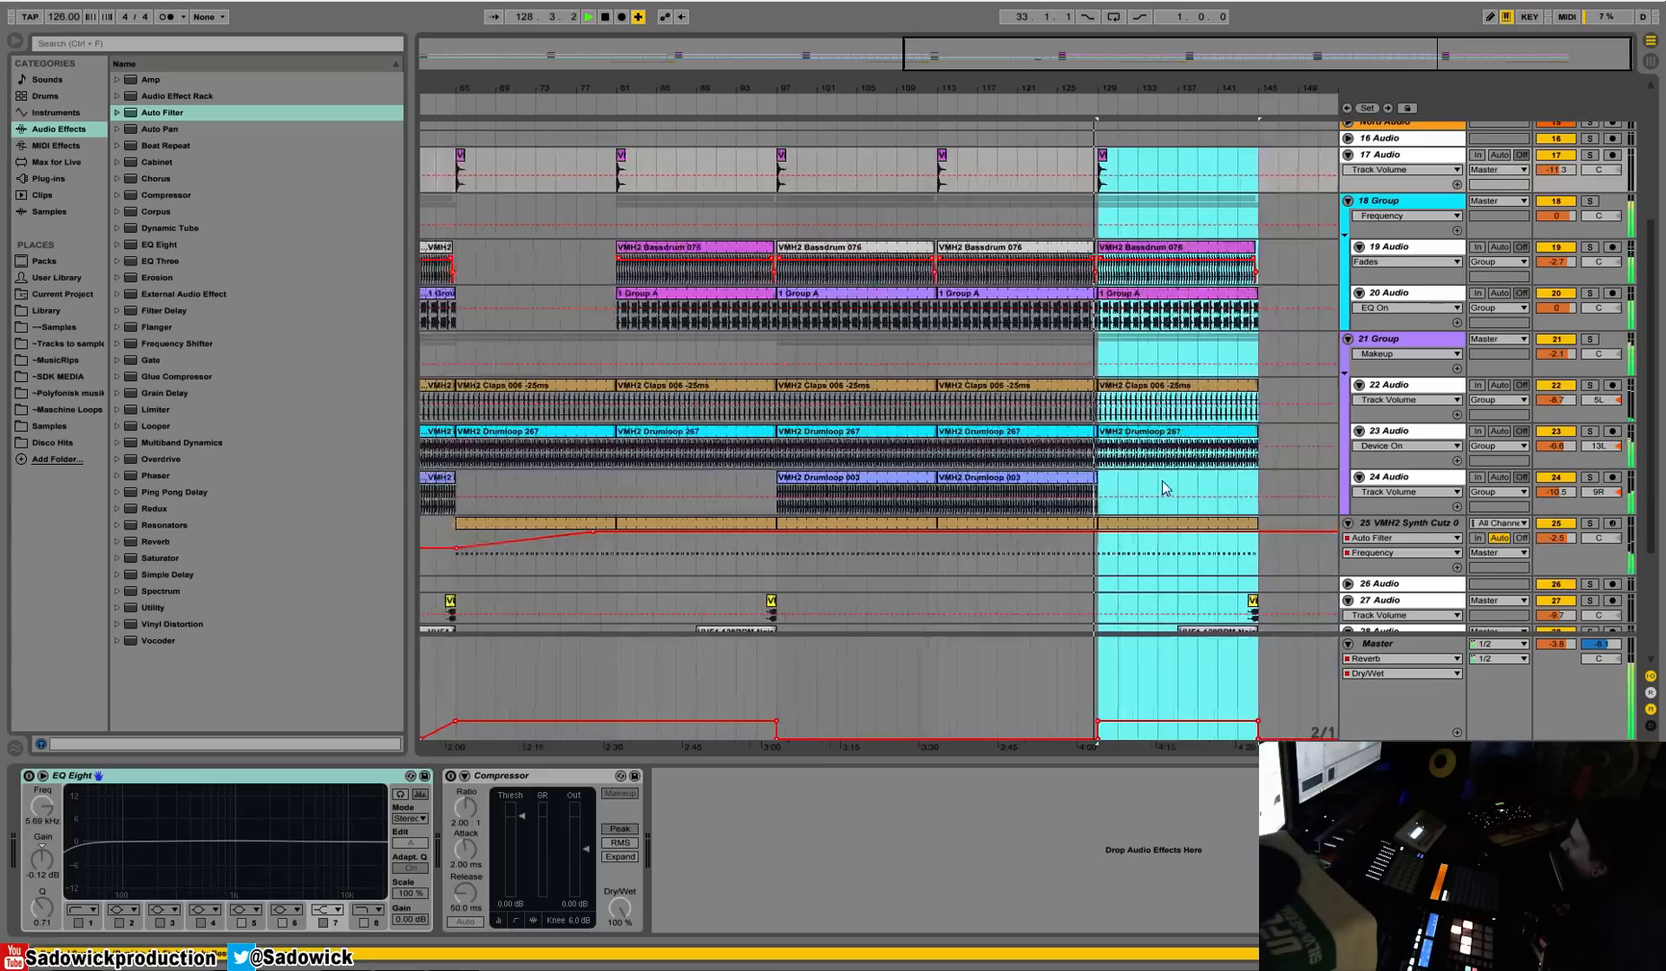
scroll(1150, 495, down, 5)
scroll(1210, 527, up, 3)
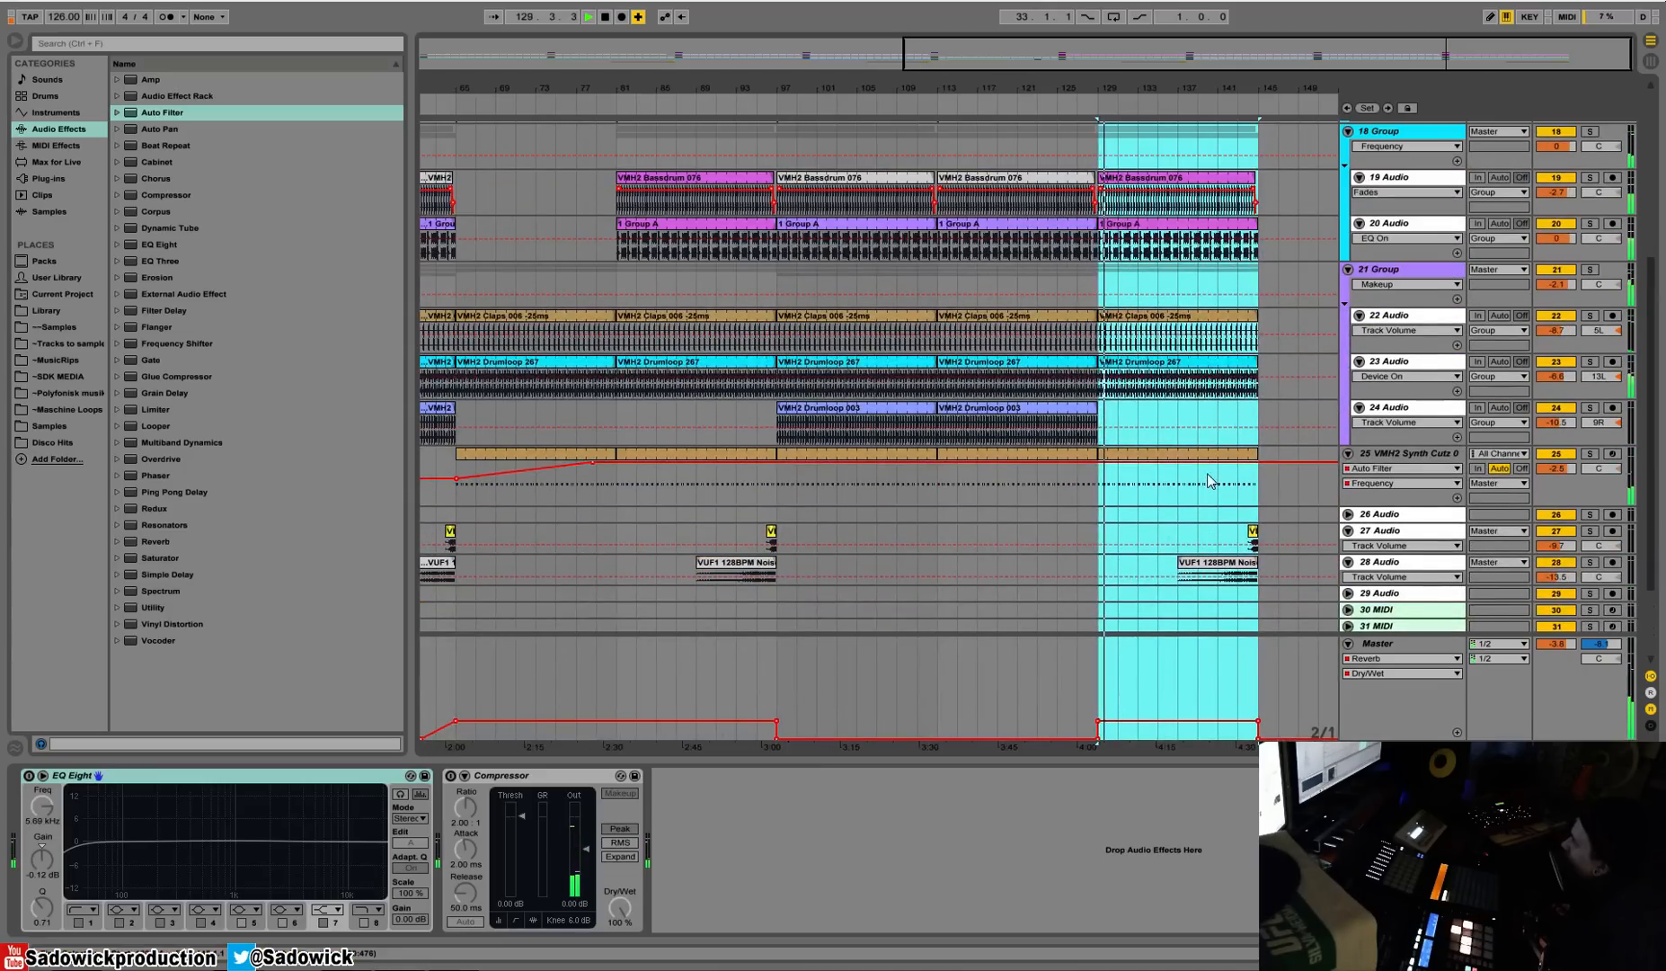
key(space)
Copy the drum and synth clips of bars 97–129 and paste them at bar 145.
drag(777, 138, 1097, 493)
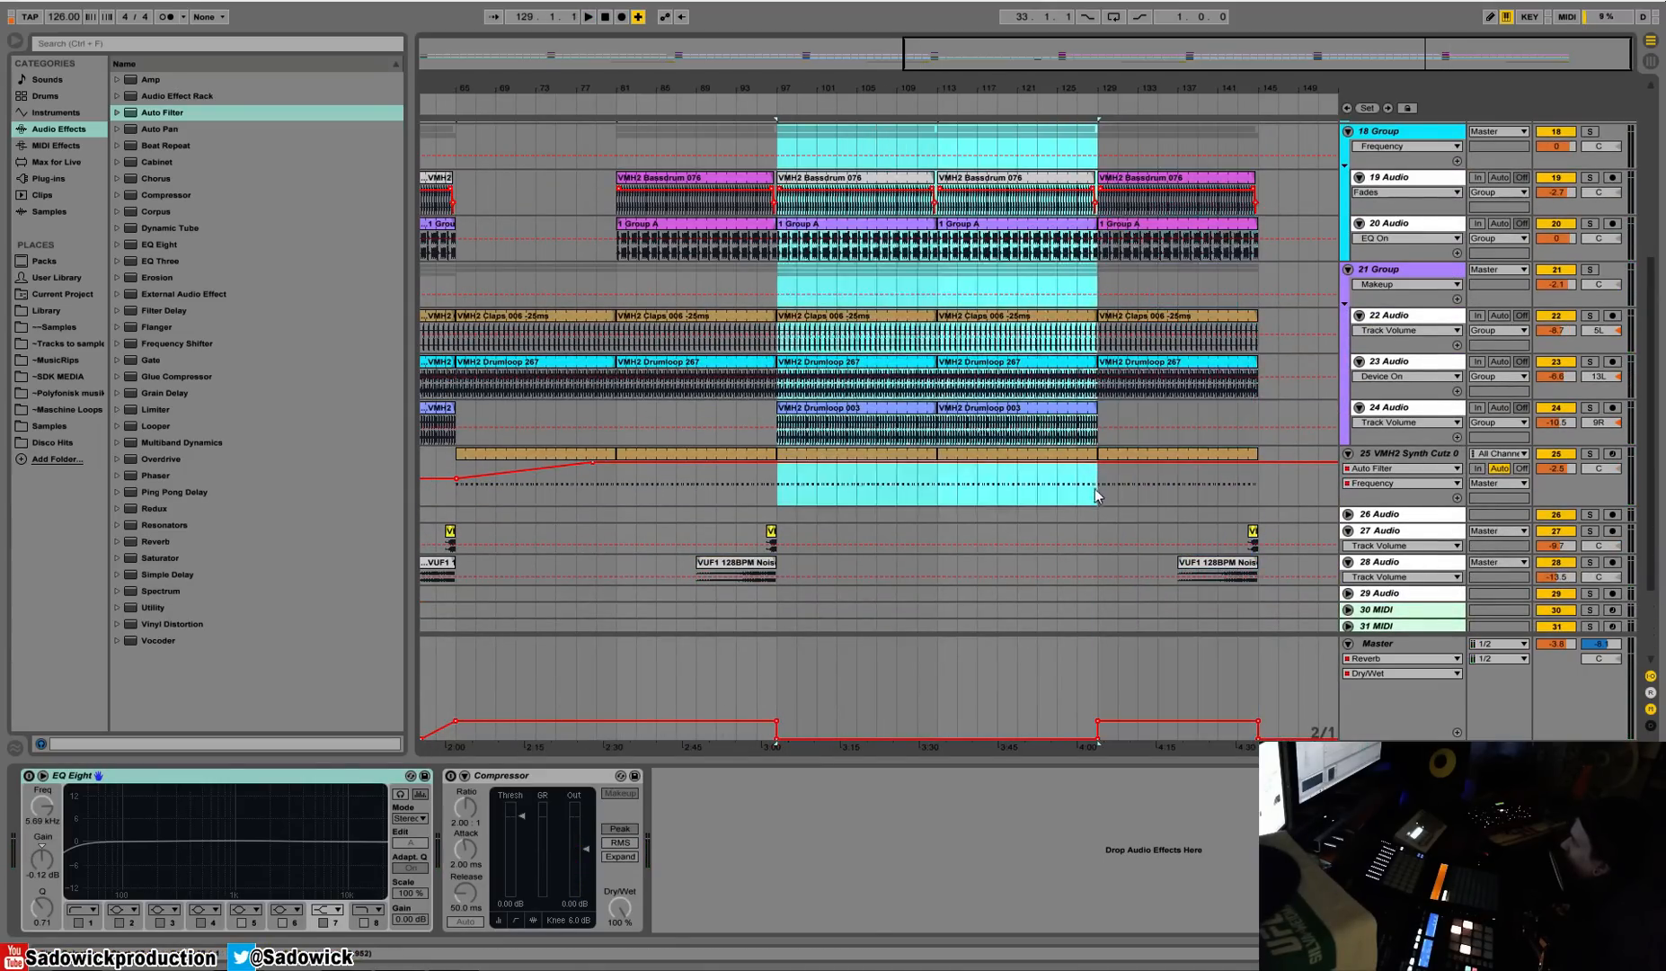
scroll(1247, 267, up, 1)
scroll(1248, 267, left, 1)
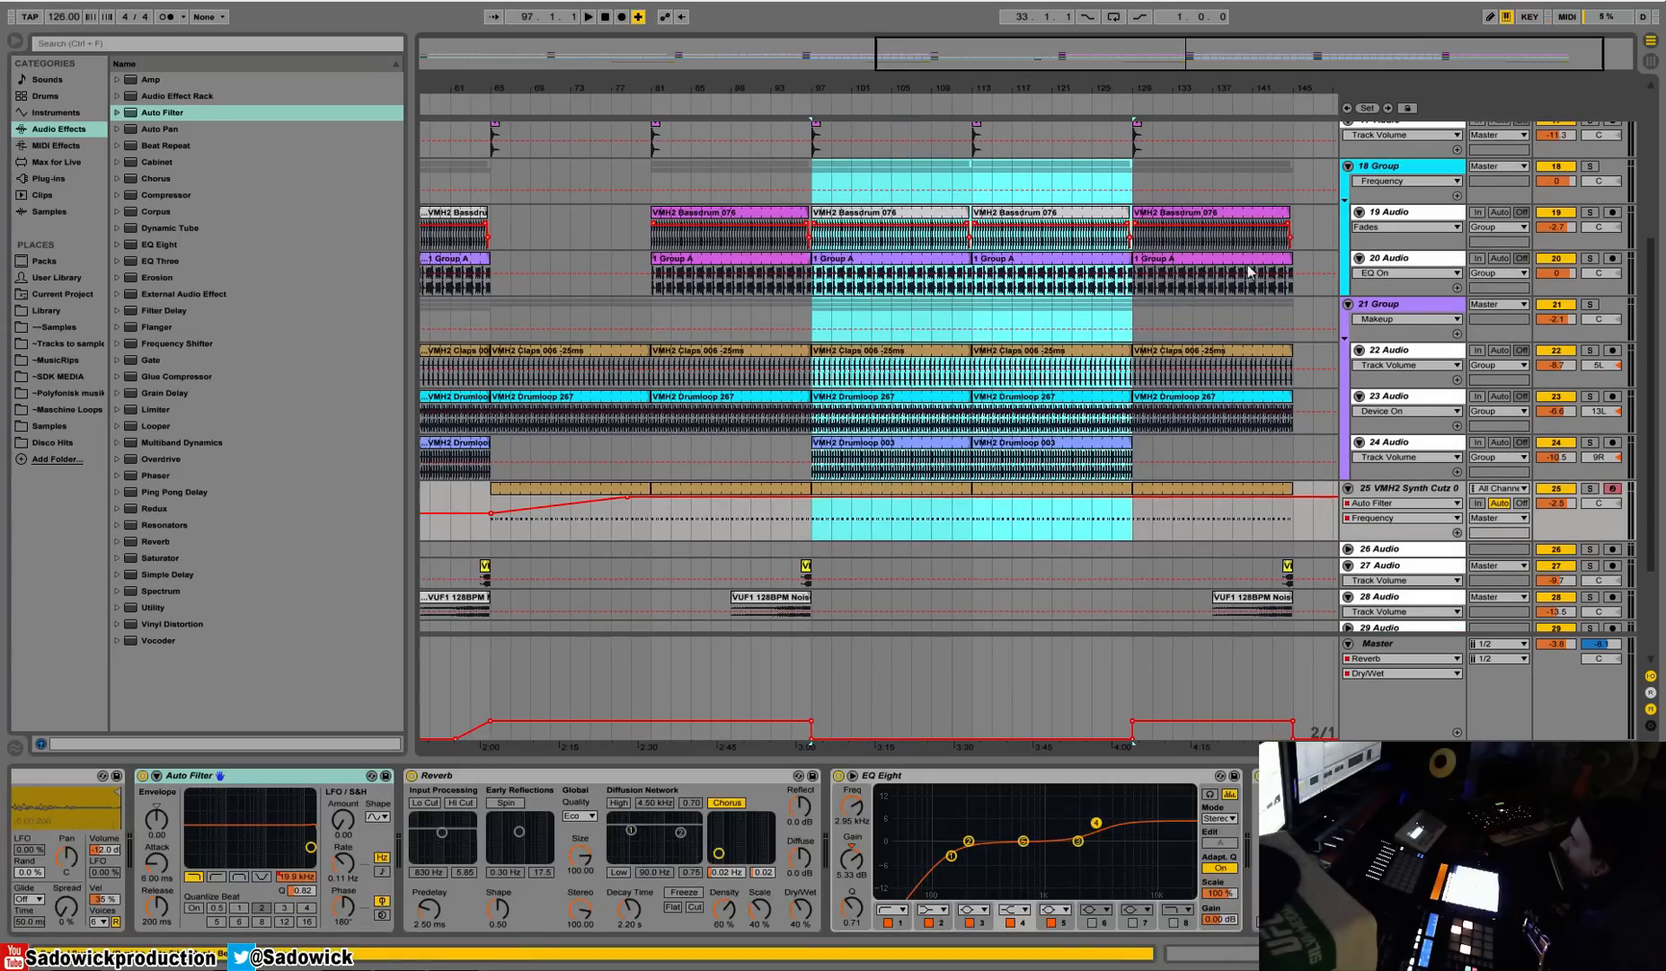
click(1292, 168)
key(ctrl+v)
Duplicate the crash hit at bar 129 on track 17 to bar 145.
drag(1288, 140, 1129, 136)
scroll(1115, 144, up, 1)
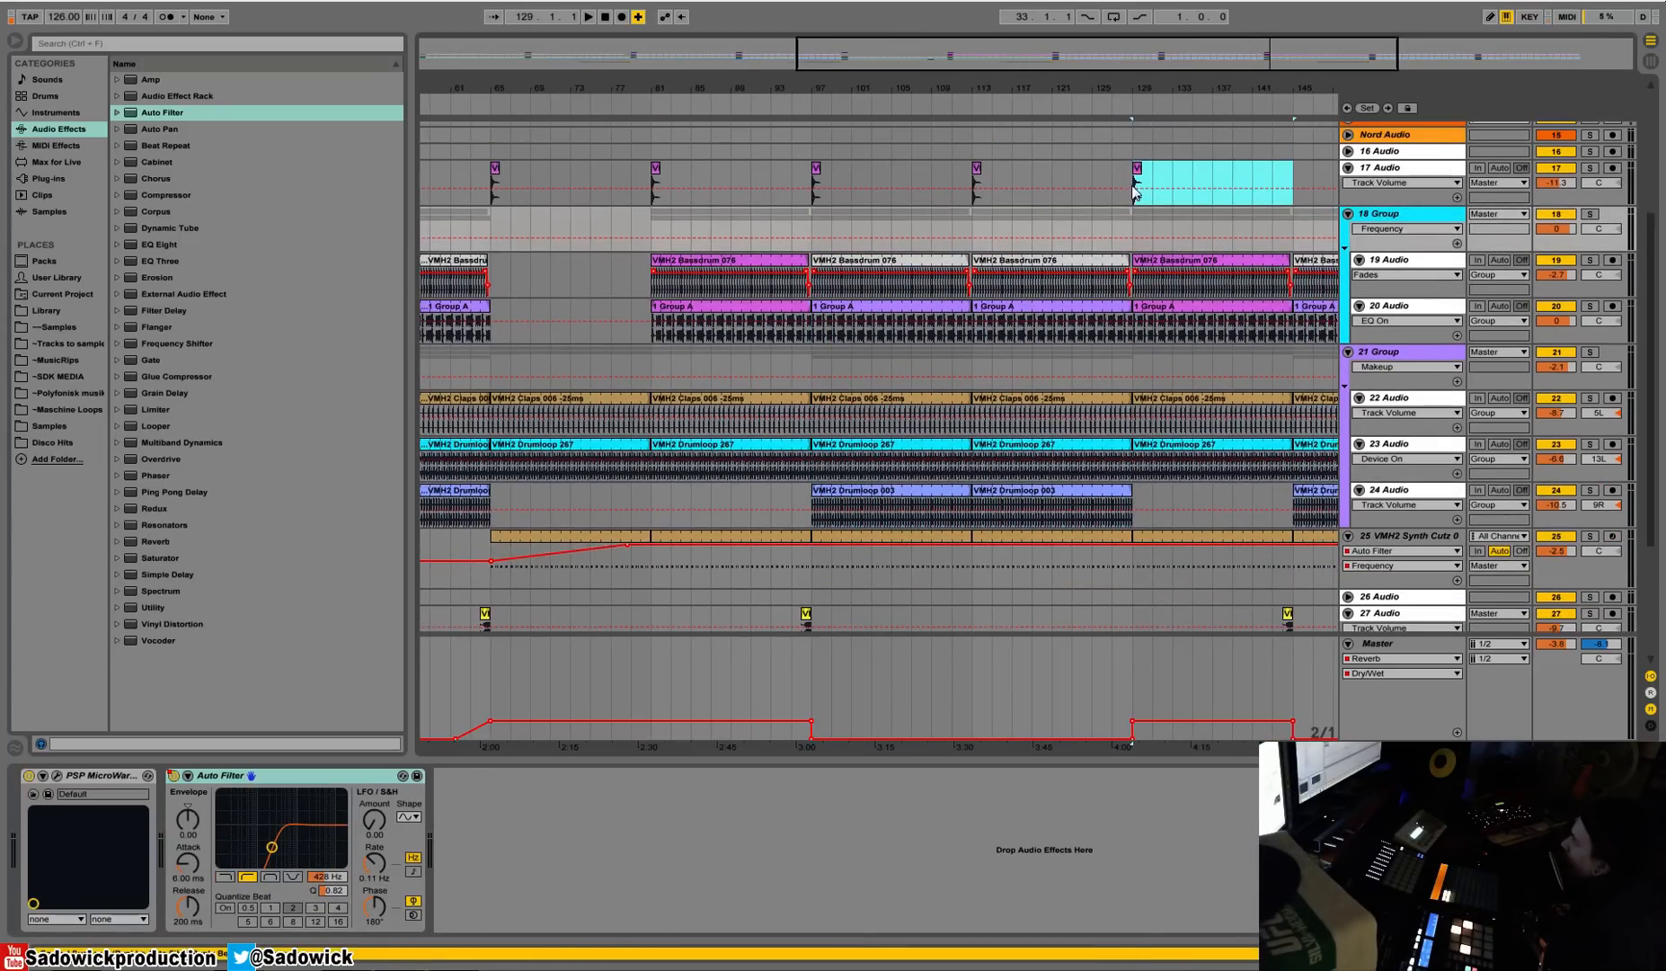
key(ctrl+d)
Draw a falling Auto Filter frequency ramp on the VMH2 Synth Cutz track from bar 161 to bar 177, and audition it.
drag(1210, 90, 1154, 54)
scroll(1133, 325, down, 3)
scroll(1132, 323, up, 3)
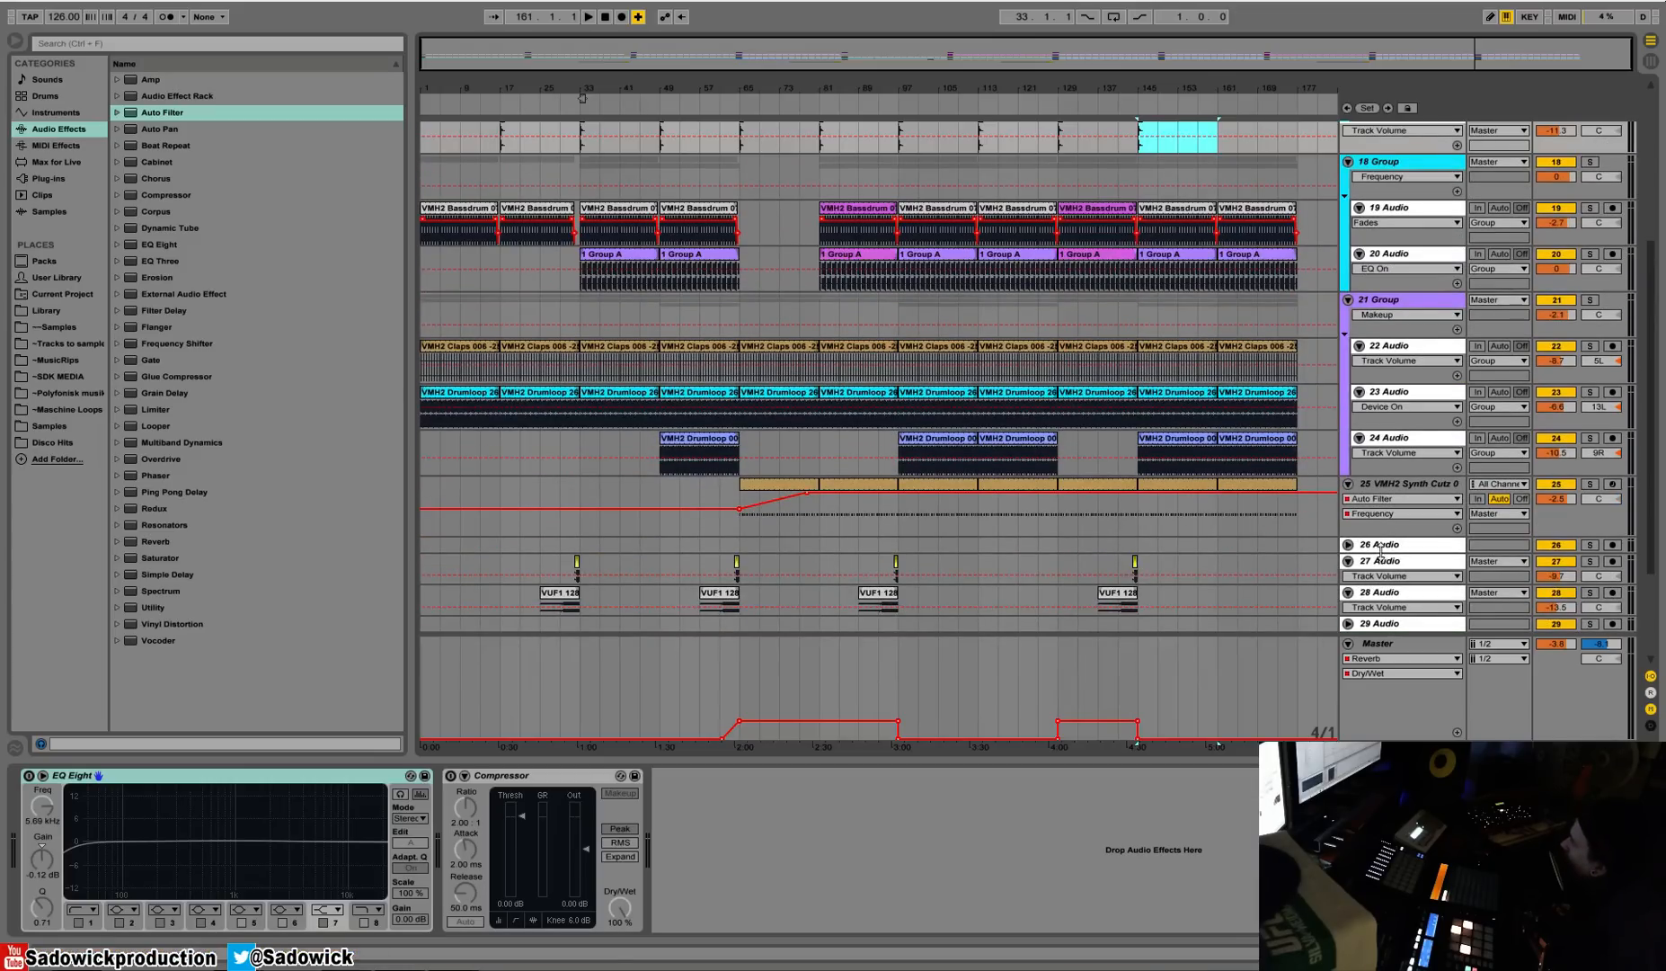
key(b)
click(1233, 531)
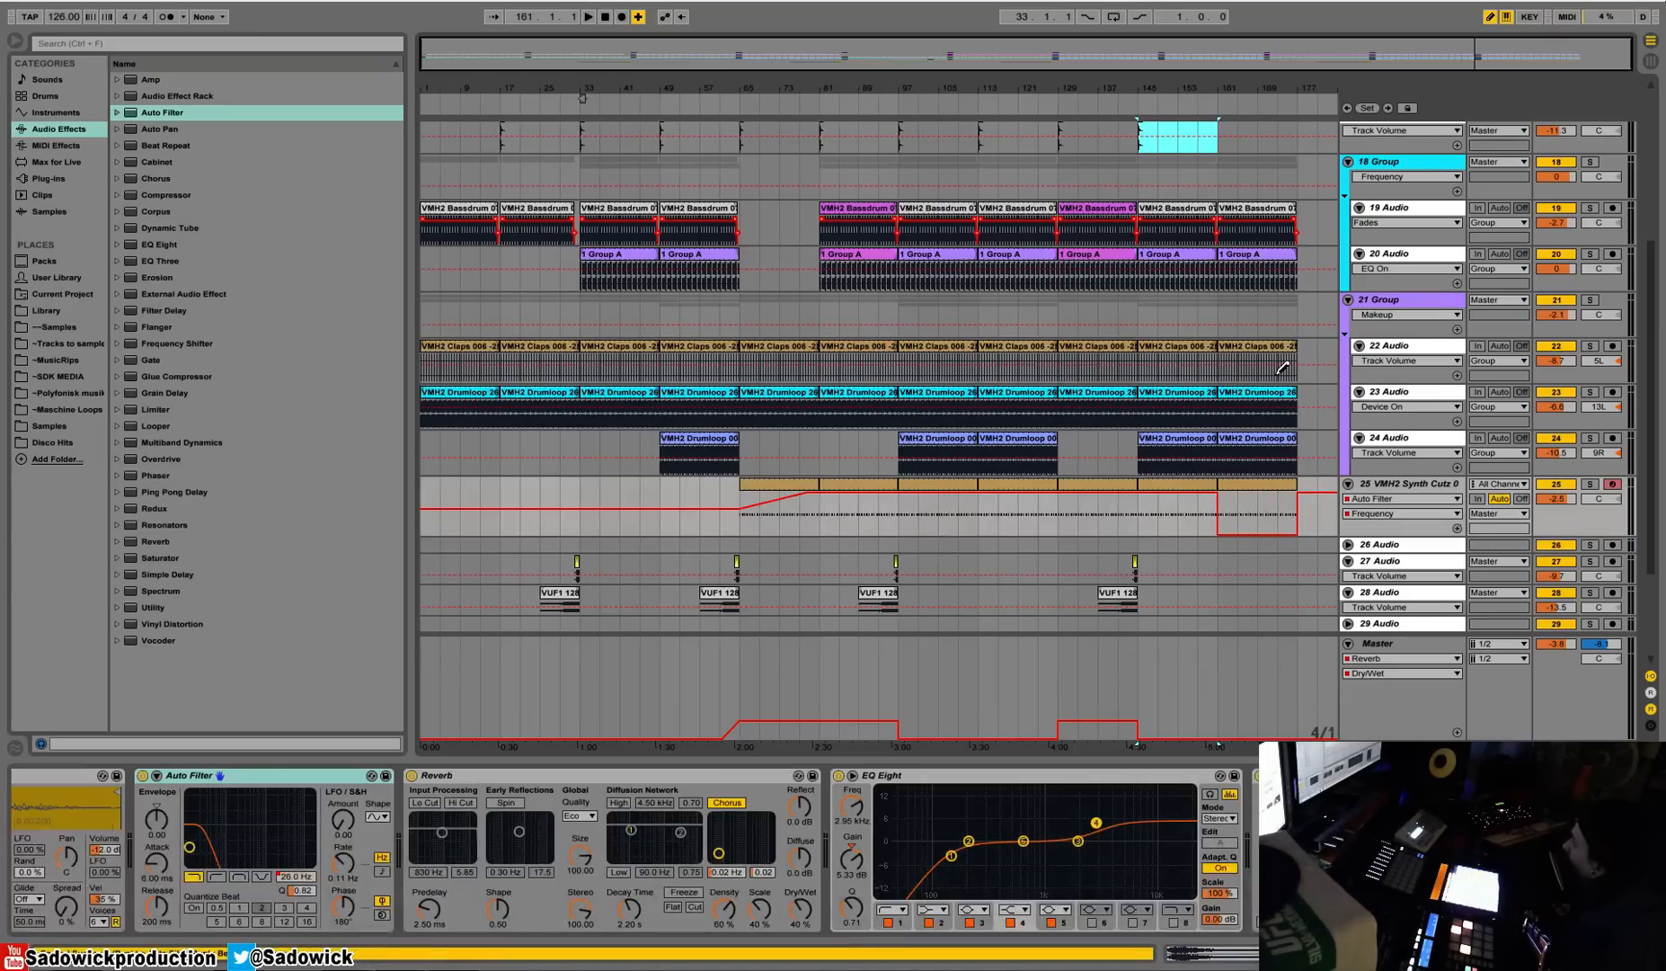
drag(1219, 537, 1302, 506)
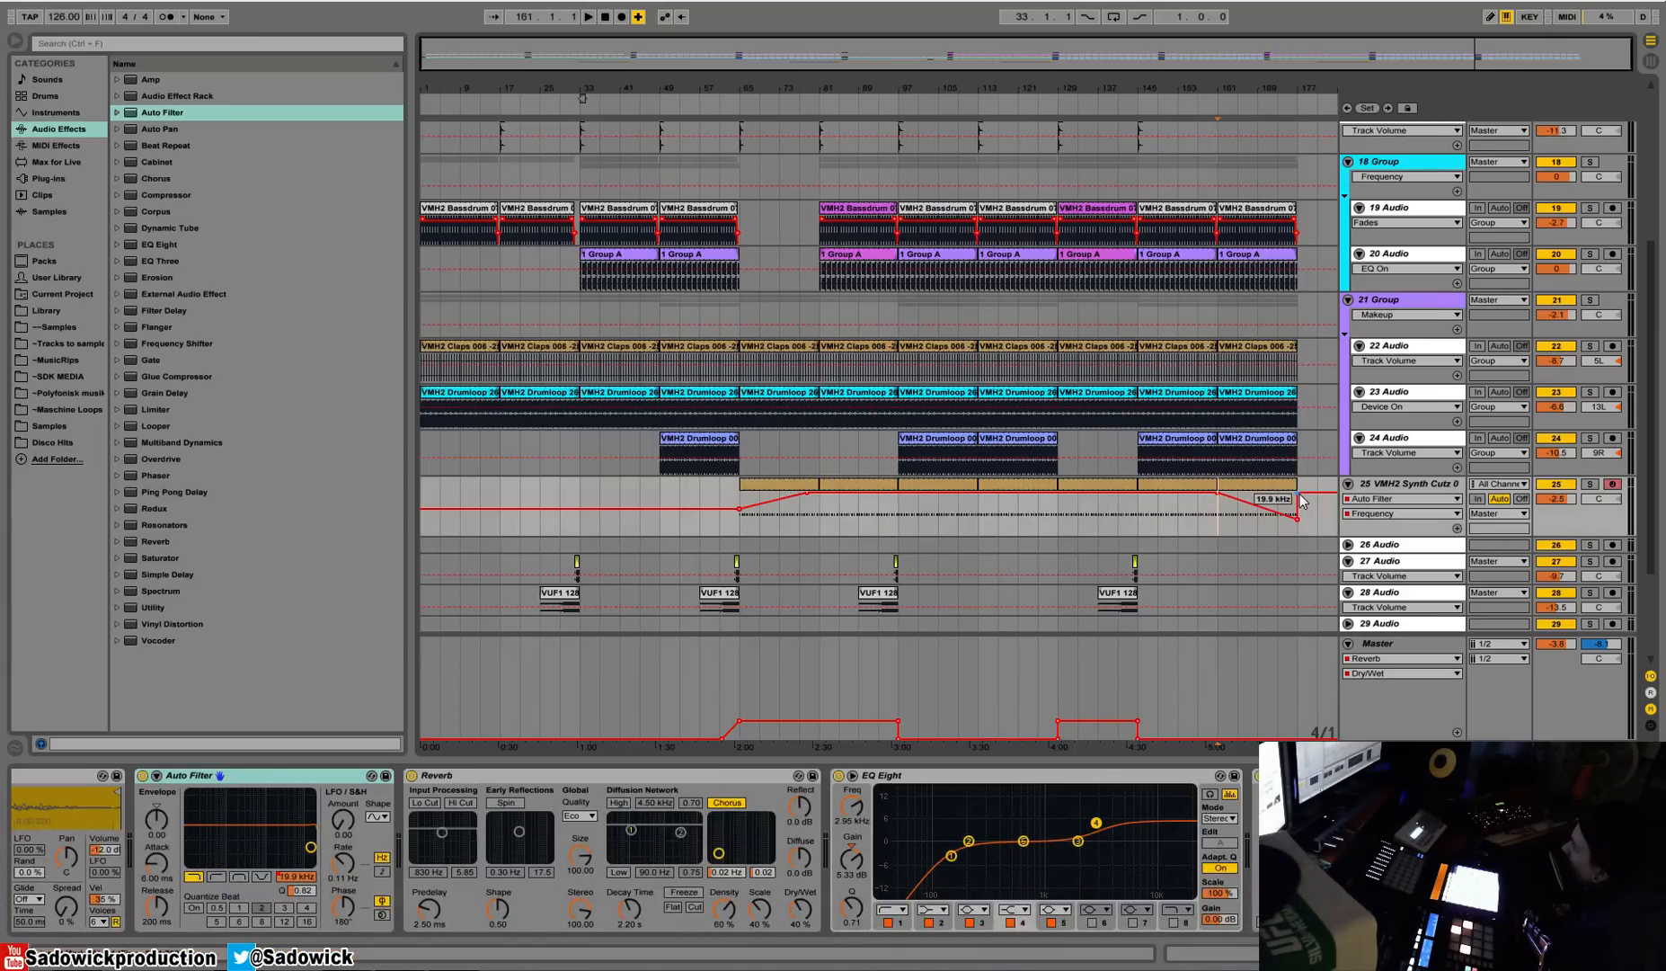
key(space)
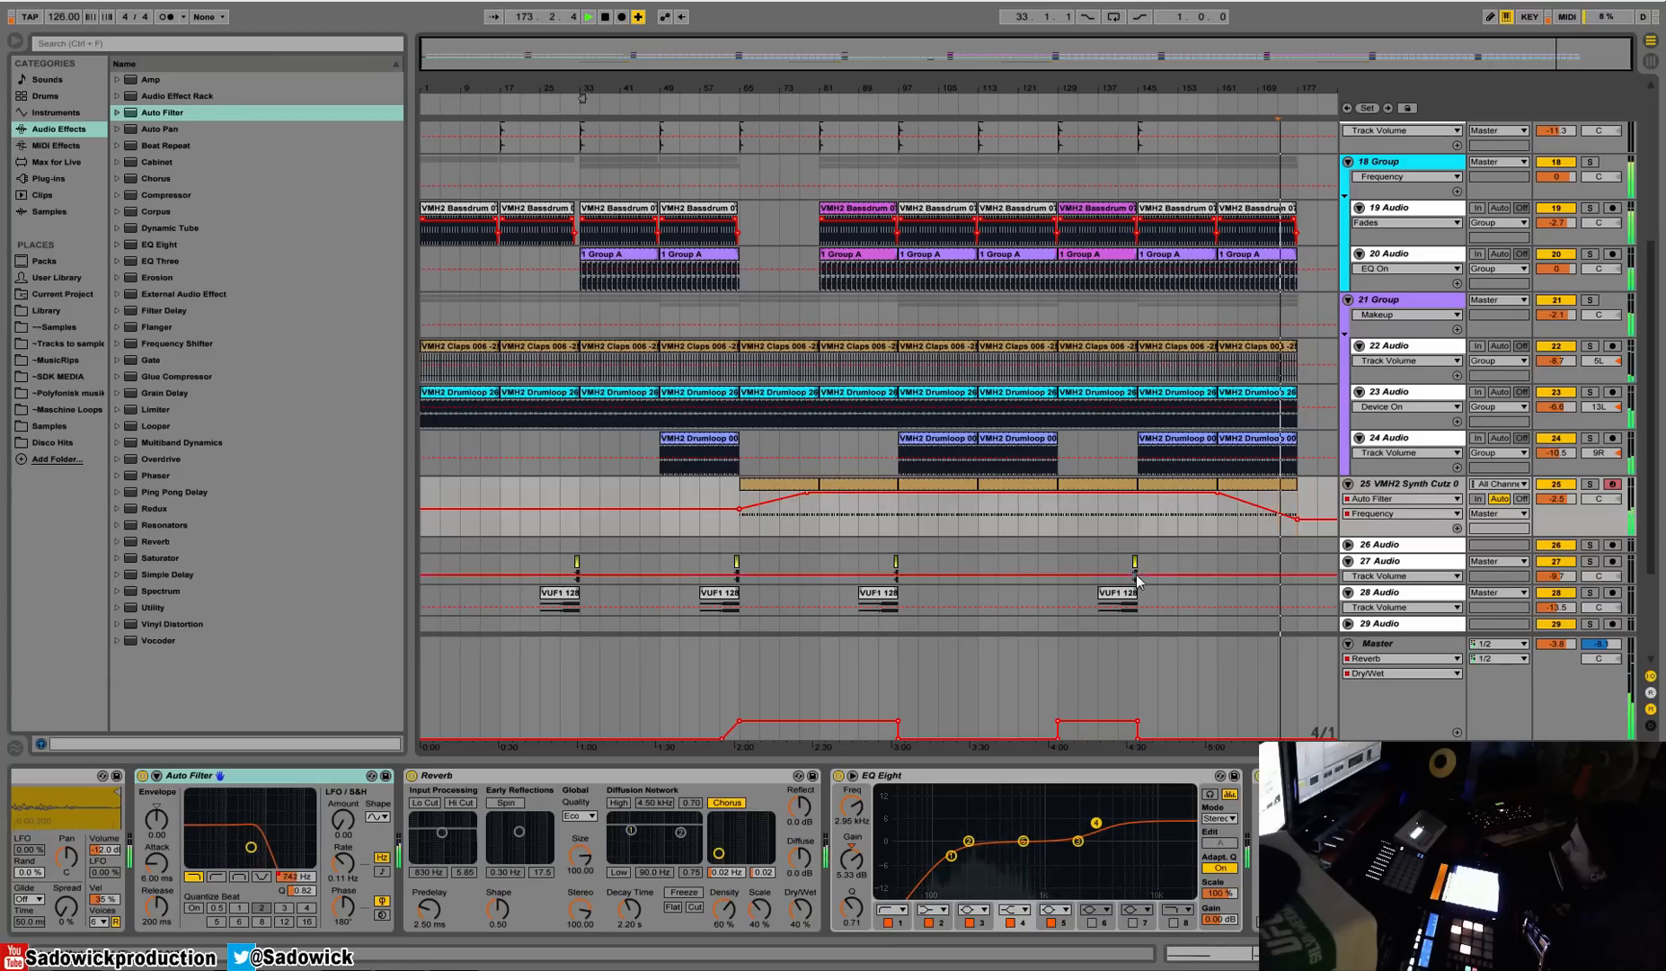
key(space)
Copy the riser clips of tracks 27 and 28 from bars 129–145 and paste them at bar 161.
drag(1059, 563, 1143, 595)
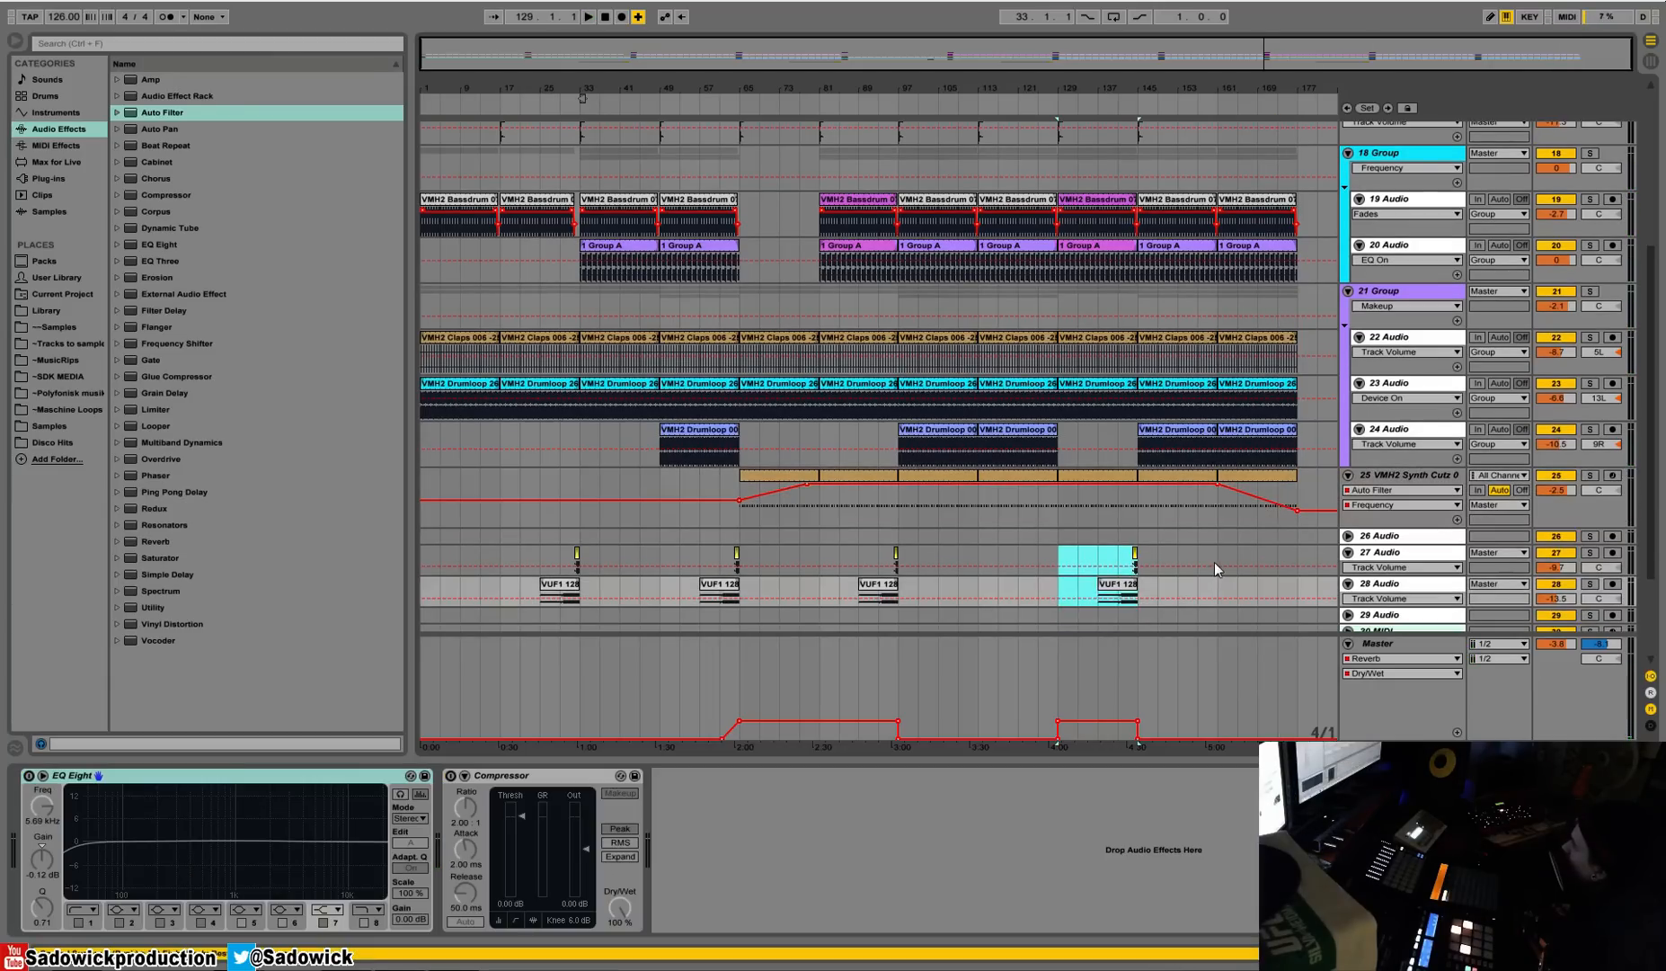
click(1221, 552)
key(ctrl+v)
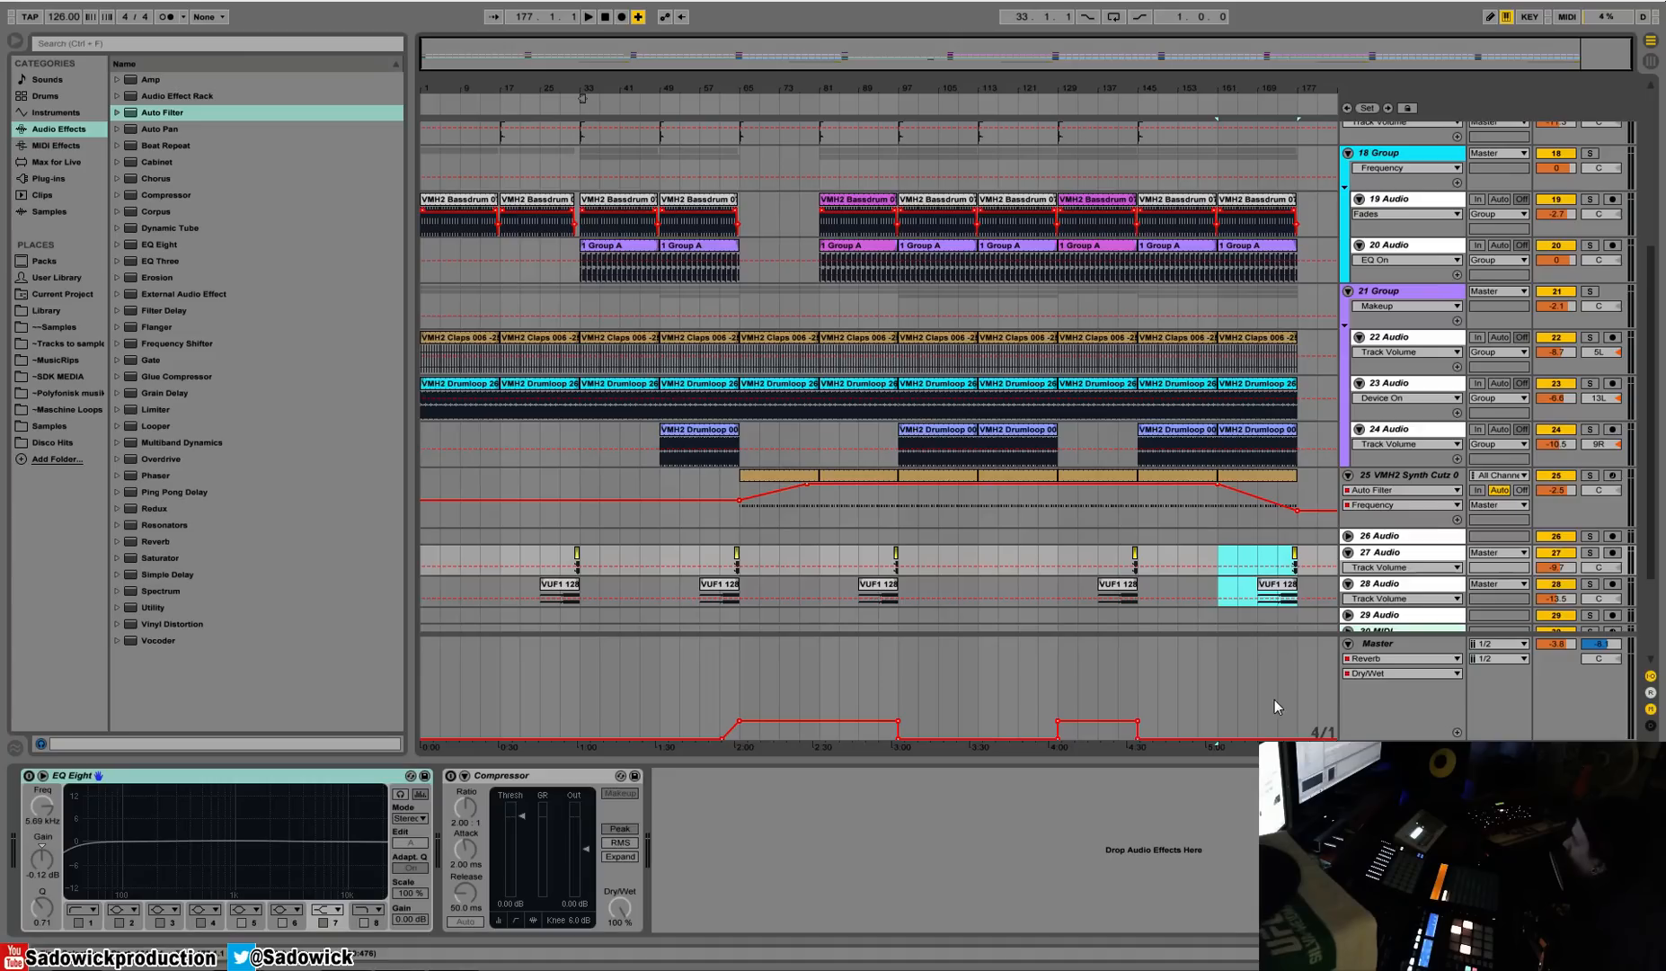
Show the Master EQ Eight's 1 Frequency A automation and draw a short rising ramp leading up to bar 145.
click(1560, 710)
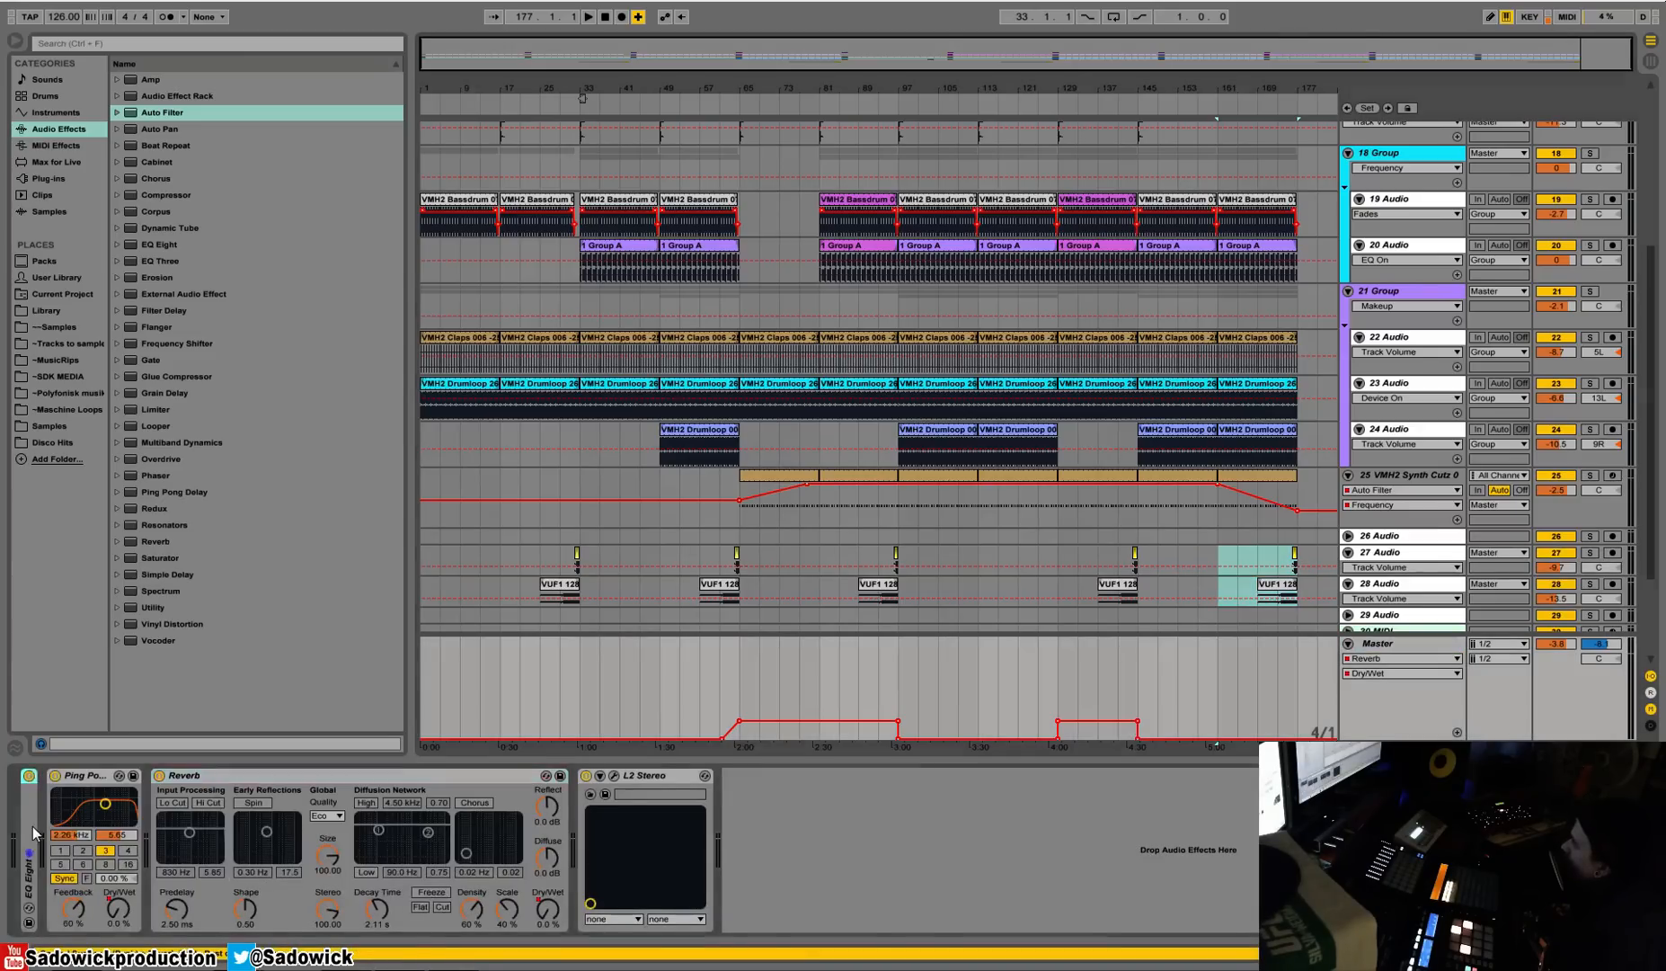
double_click(34, 832)
click(51, 807)
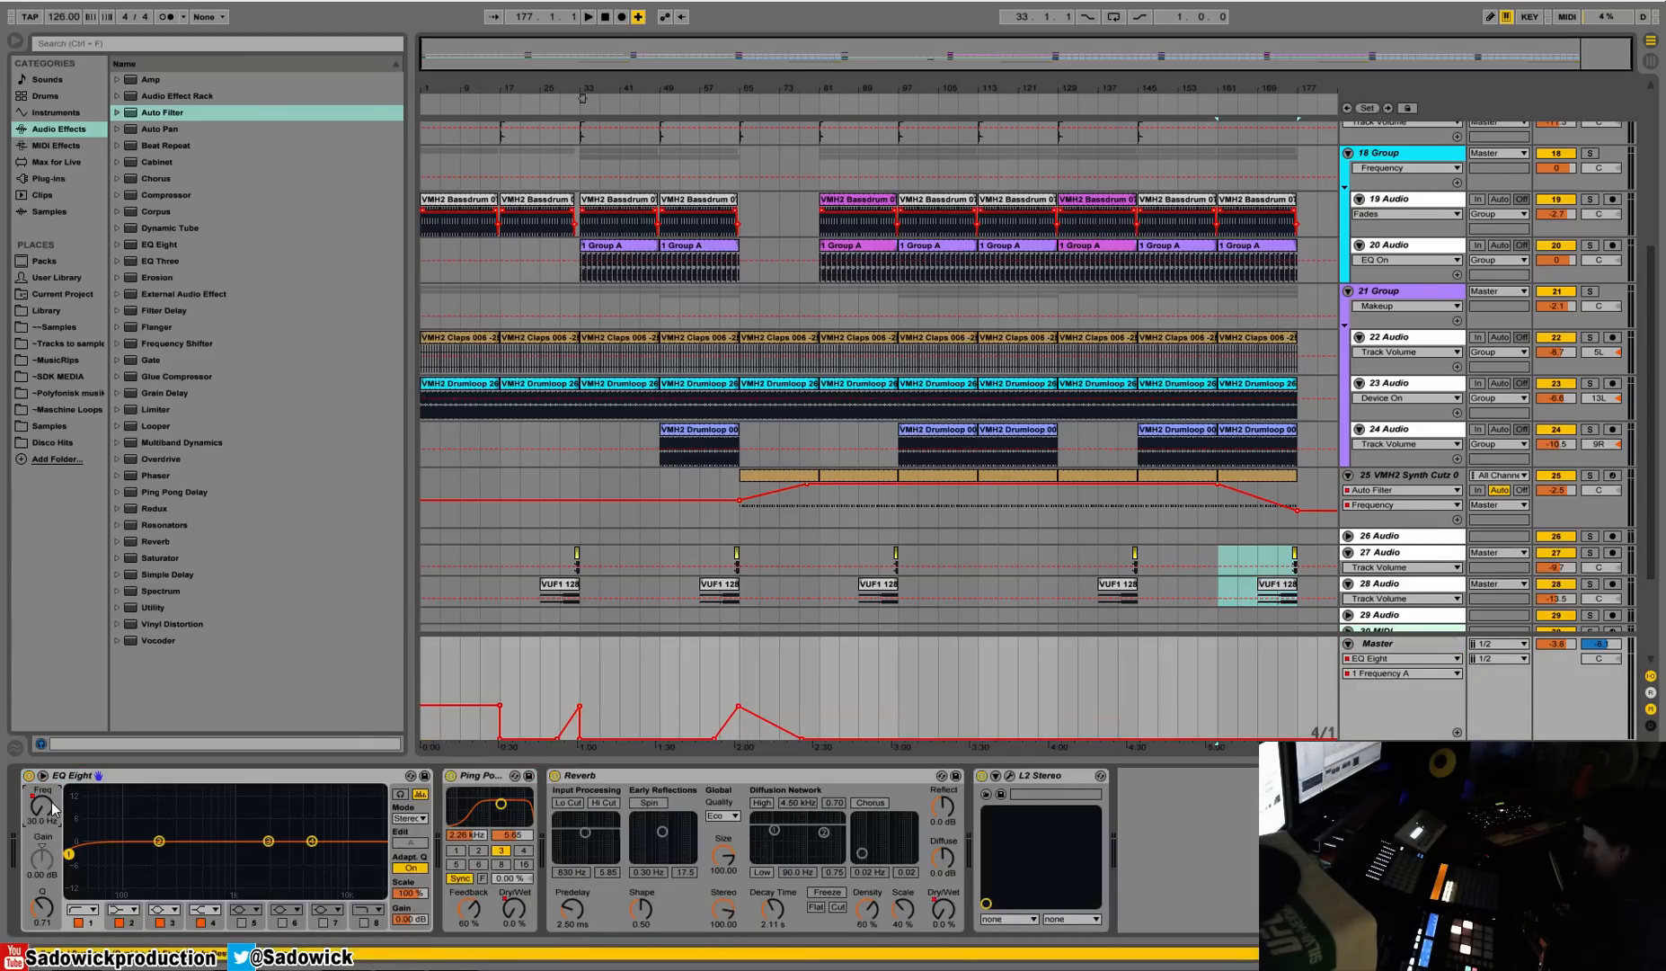
key(ctrl+b)
click(1128, 710)
key(ctrl+b)
click(1118, 712)
drag(1118, 739, 1109, 738)
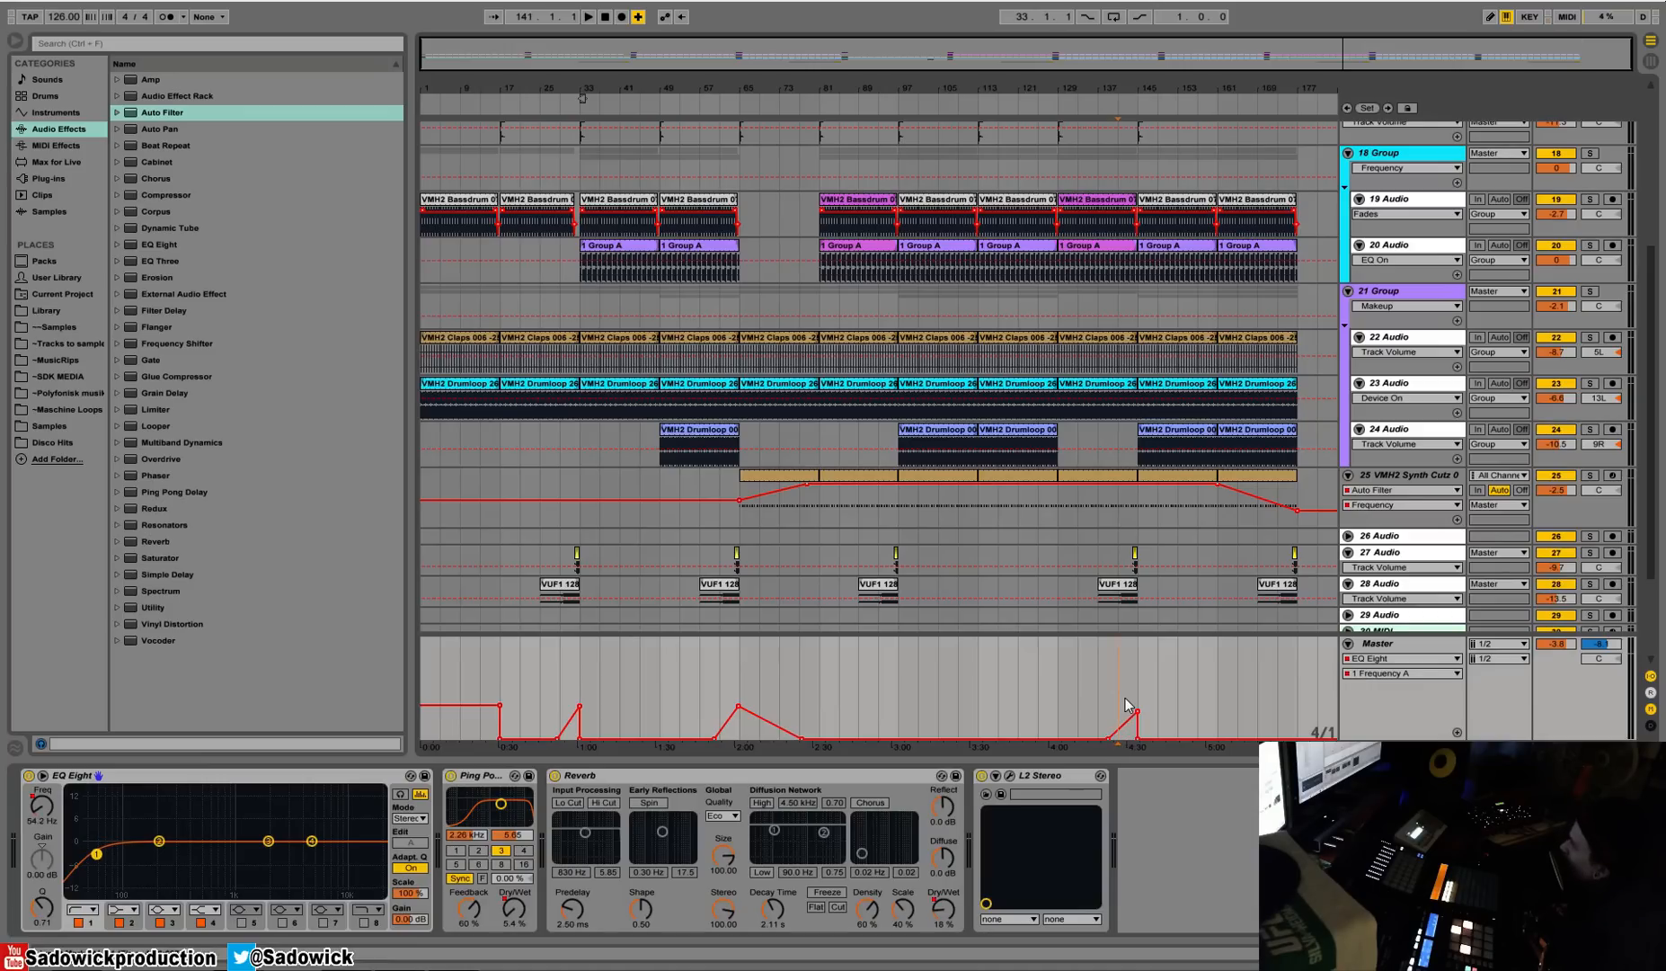
Draw a rising Master EQ Eight frequency ramp leading up to bar 177, and audition the transition.
click(1290, 712)
key(ctrl+b)
click(1278, 713)
key(space)
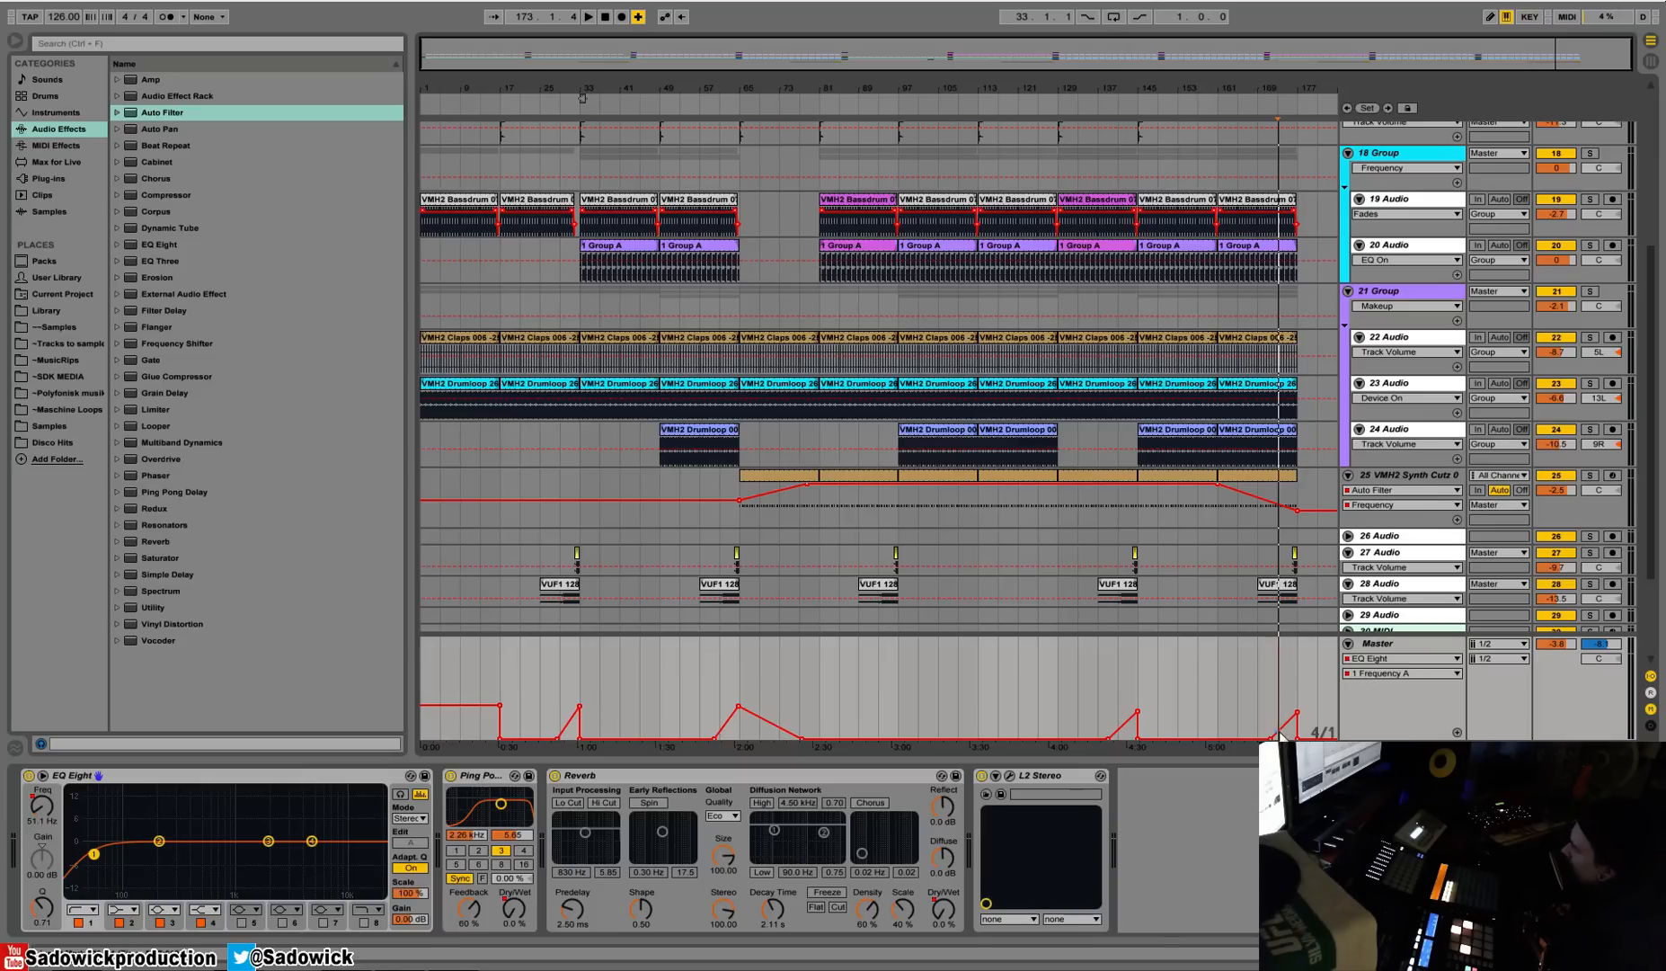
drag(1272, 739, 1258, 739)
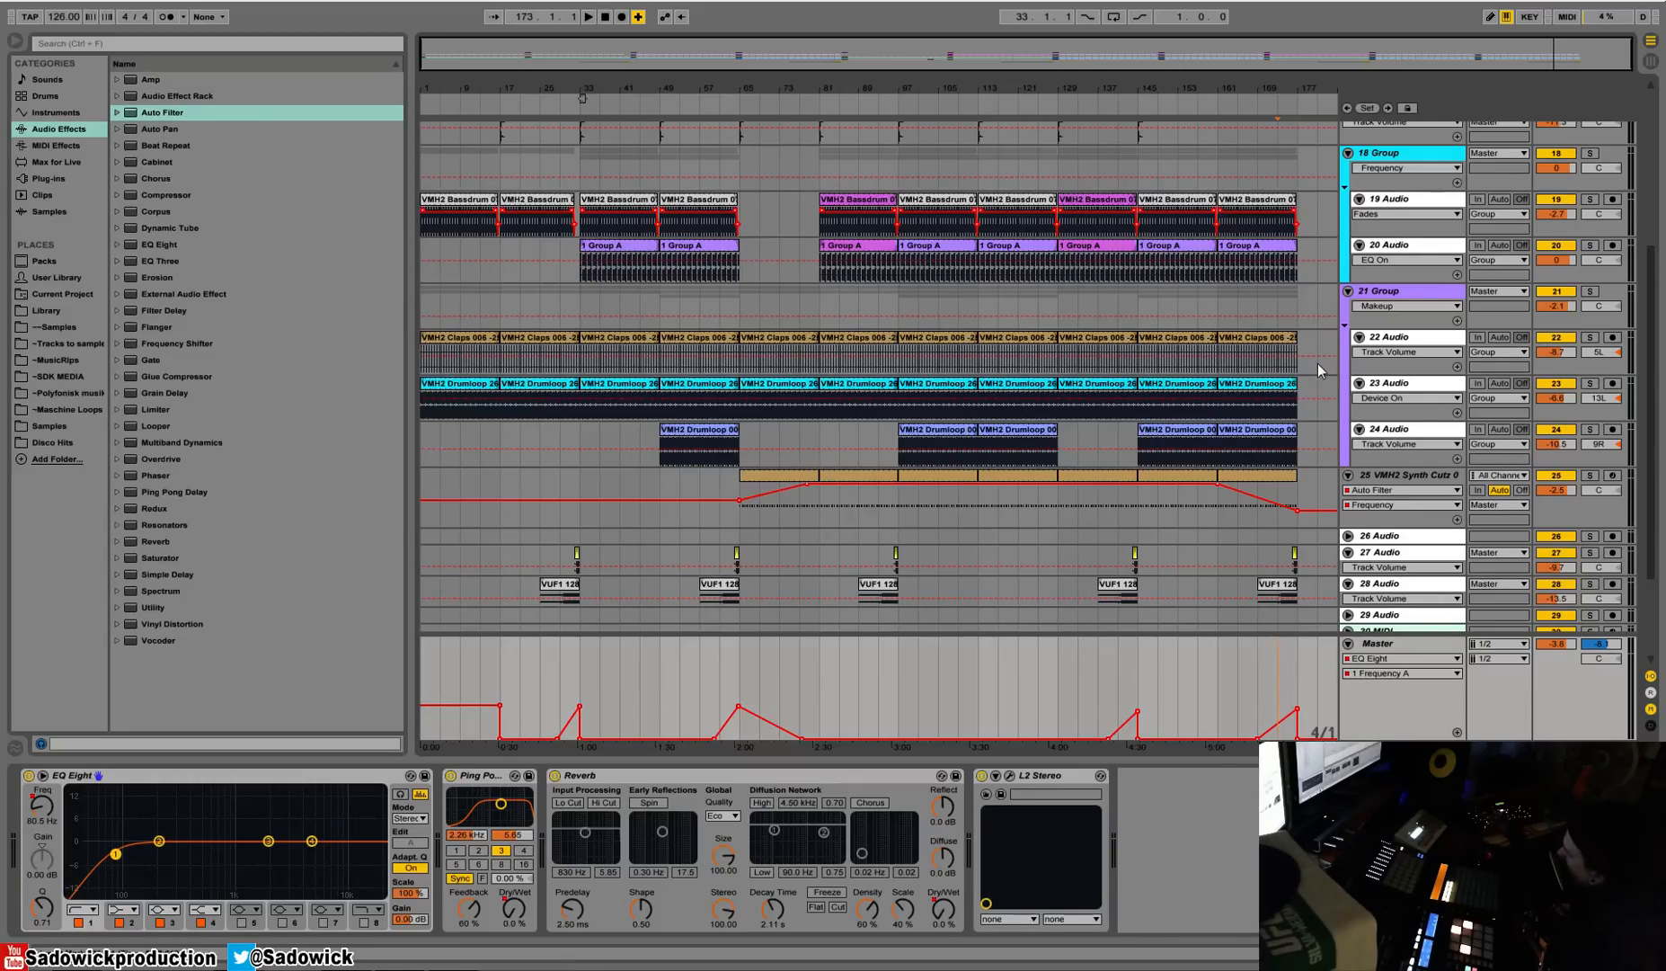
click(1284, 106)
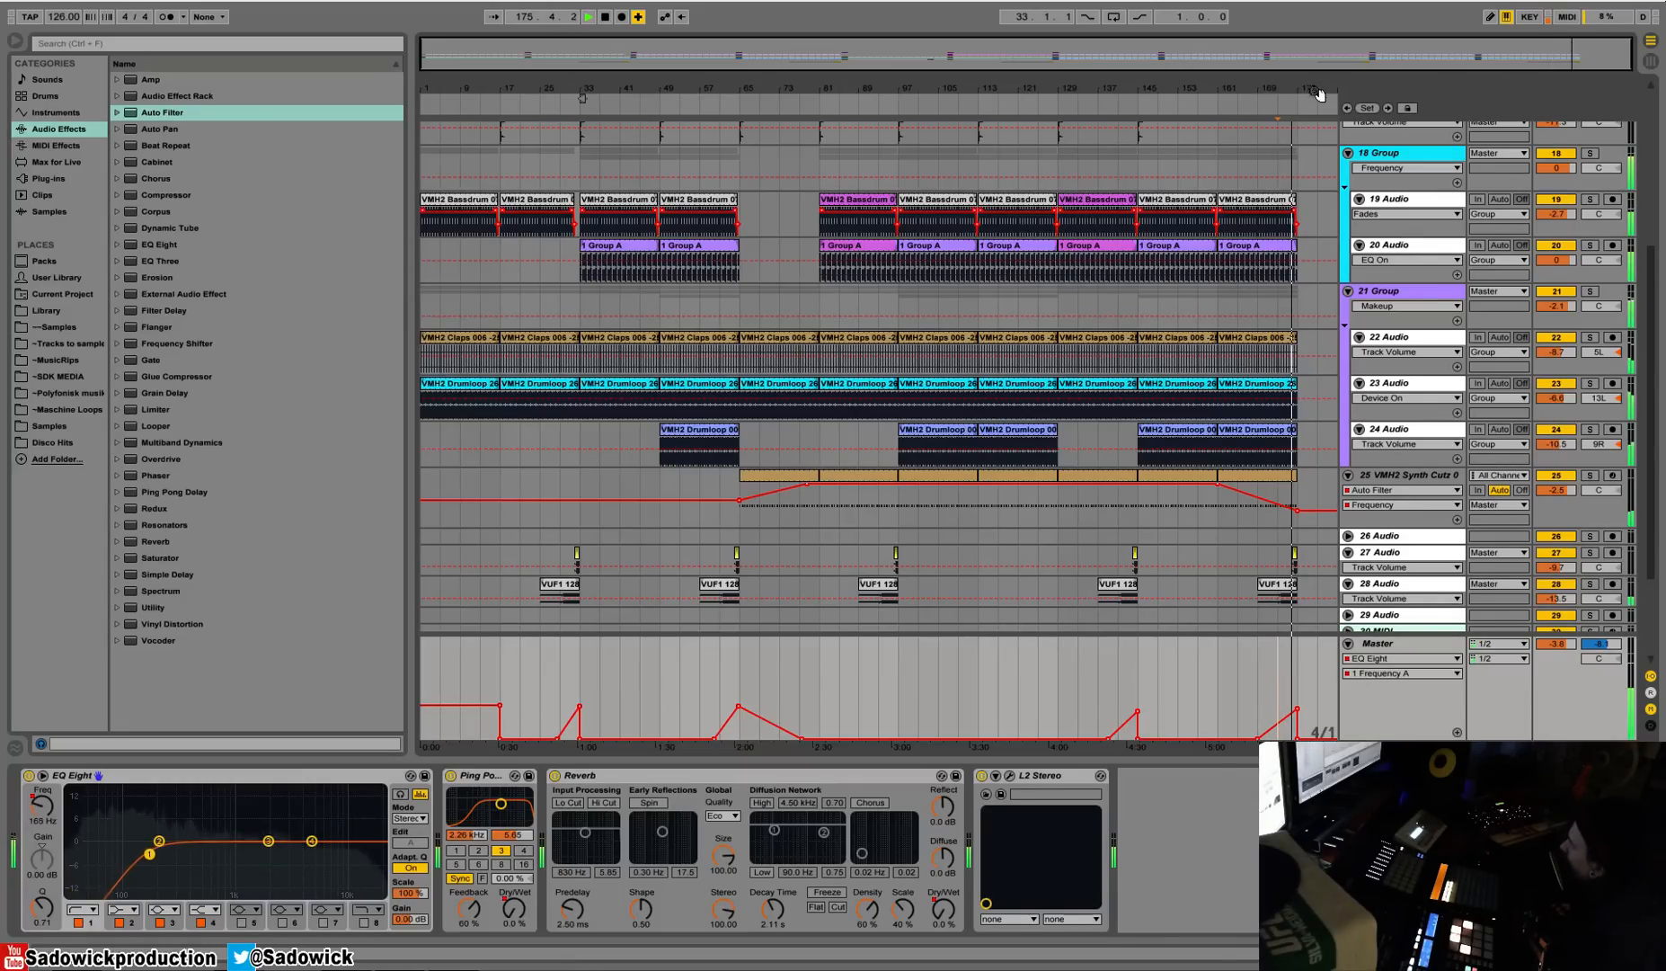
drag(1318, 94, 1292, 130)
scroll(1252, 173, up, 2)
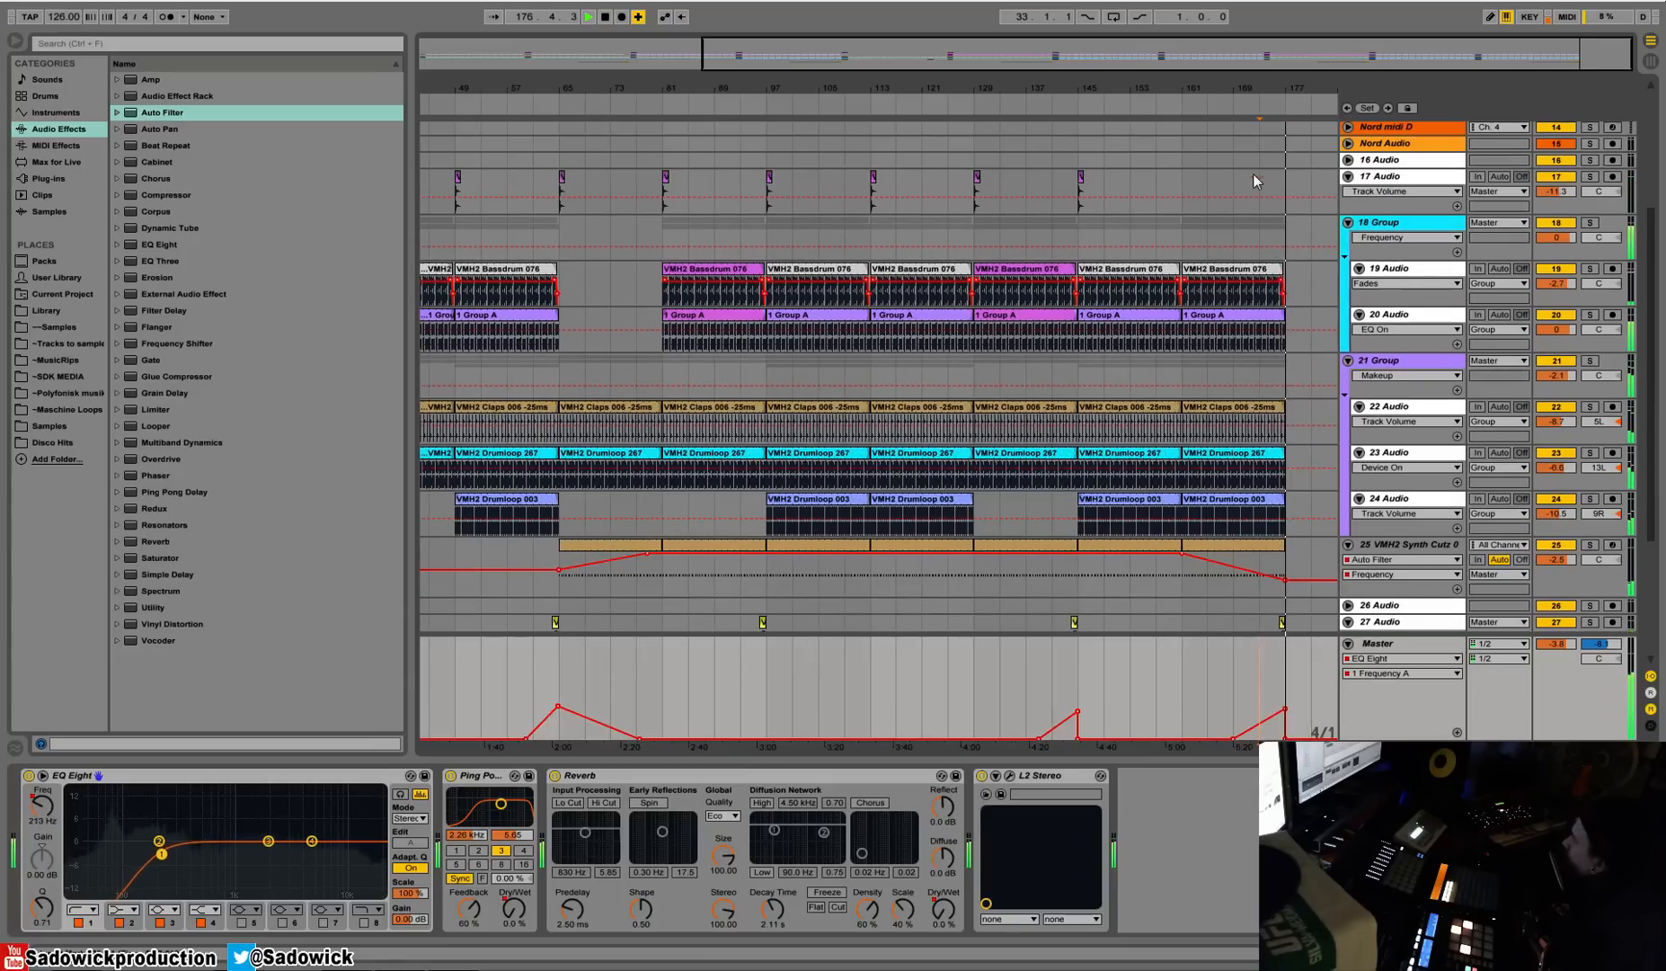
Duplicate the crash hit at bar 145 on track 17 to bars 161, 177, 193 and 209.
key(space)
drag(1185, 178, 1077, 196)
key(ctrl+d)
key(ctrl+d)
key(ctrl+d)
key(ctrl+d)
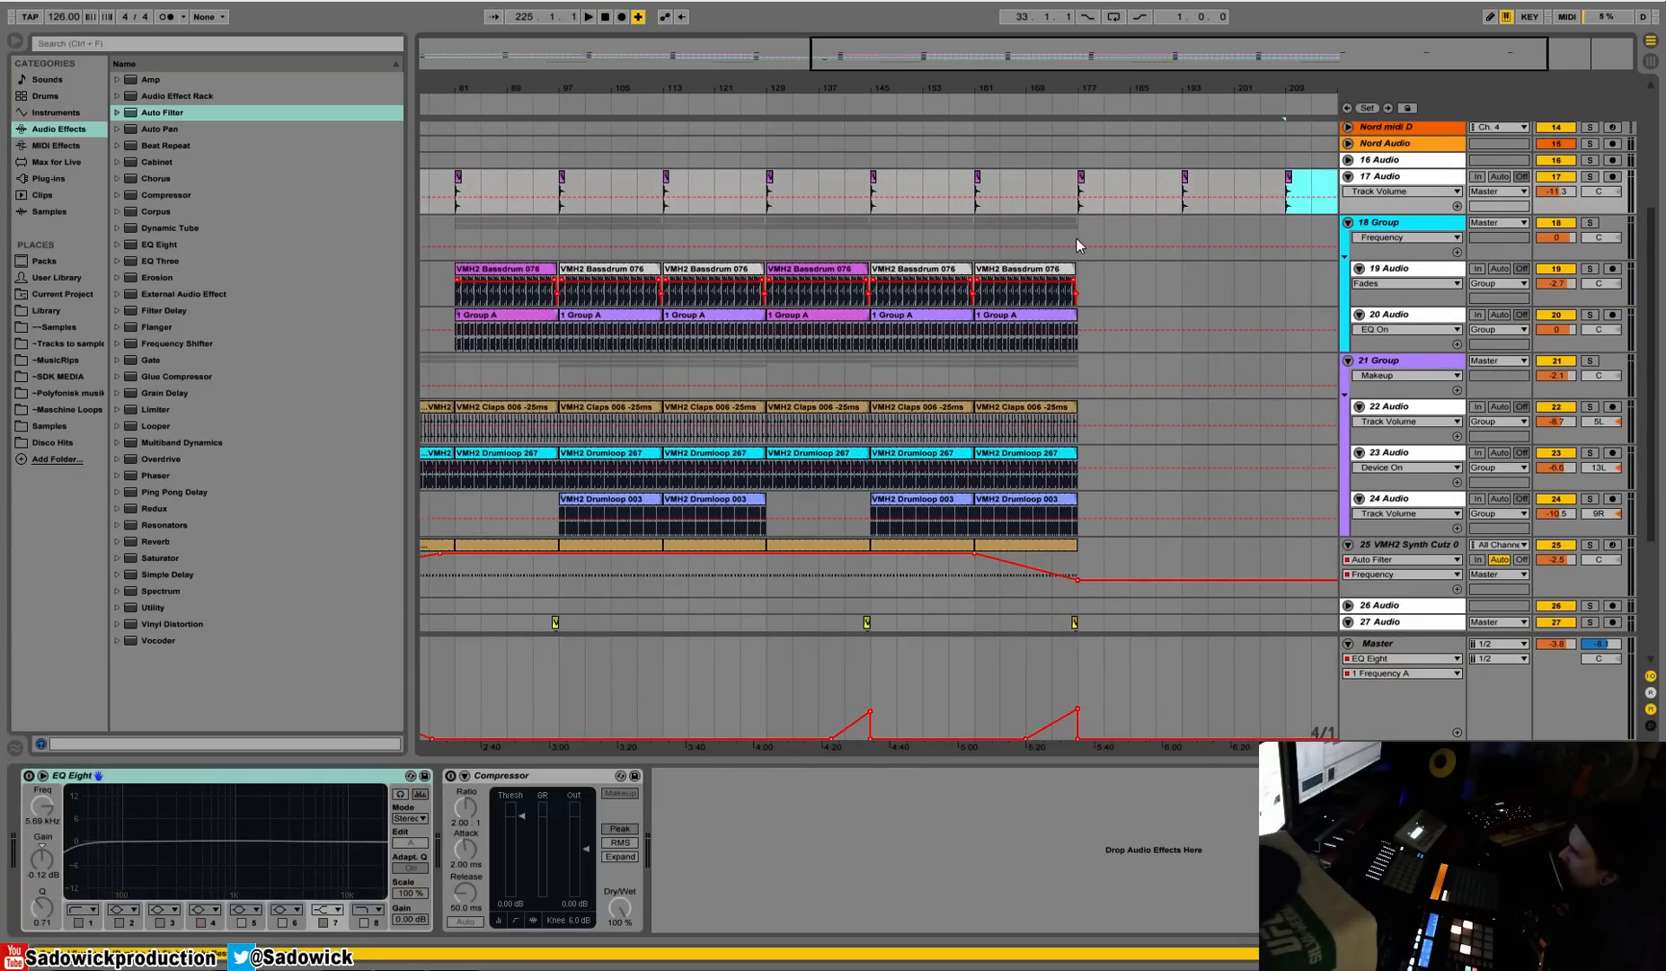
Duplicate the drum group clips of bars 161–177 to bar 177 and audition the new section.
drag(972, 228, 1074, 503)
key(ctrl+d)
key(space)
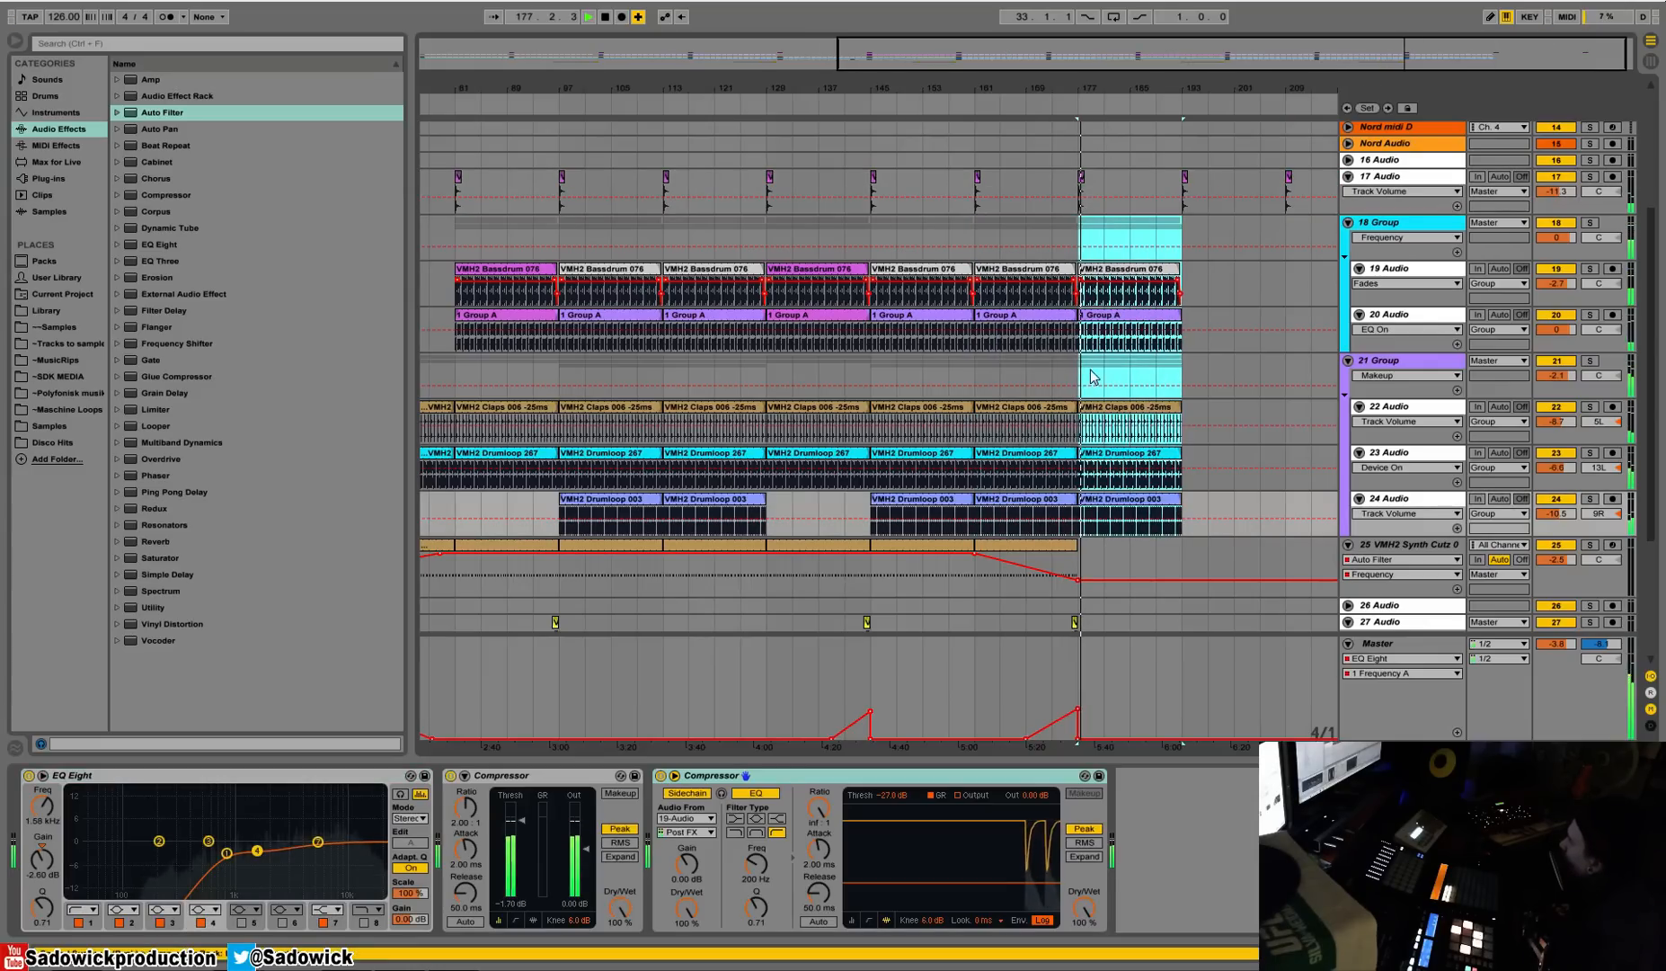
click(1133, 504)
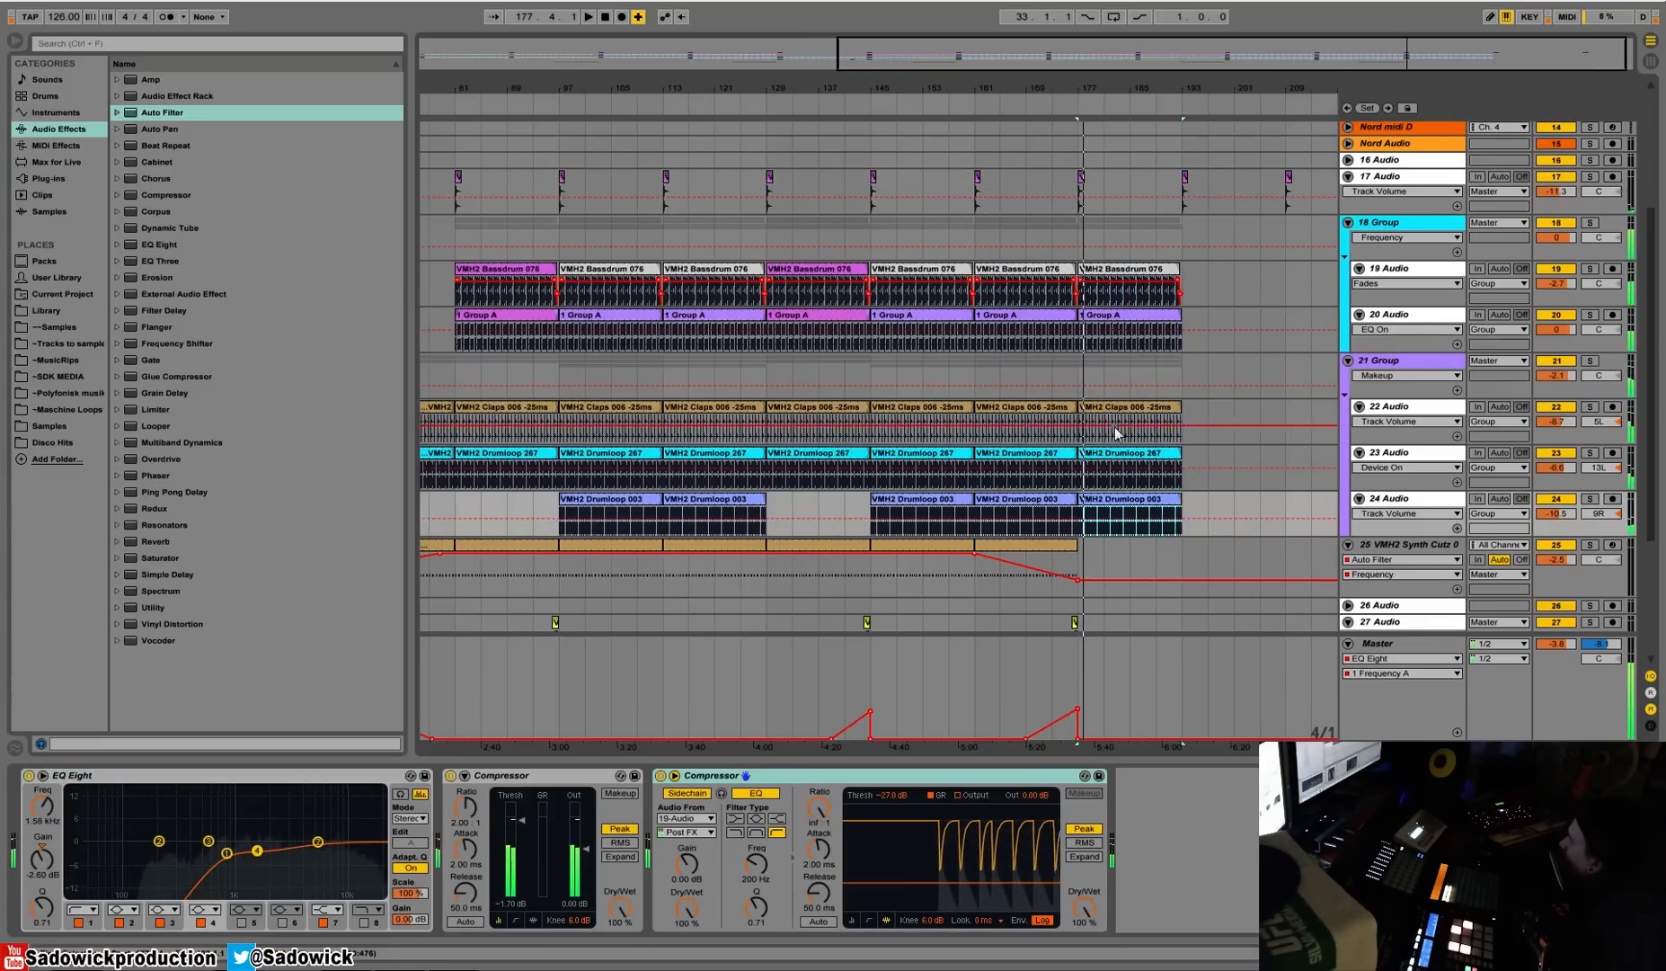
key(space)
Copy the crash and drum clips of bars 33–49, paste them at bar 193 and duplicate them to bar 209.
drag(1185, 515, 1086, 202)
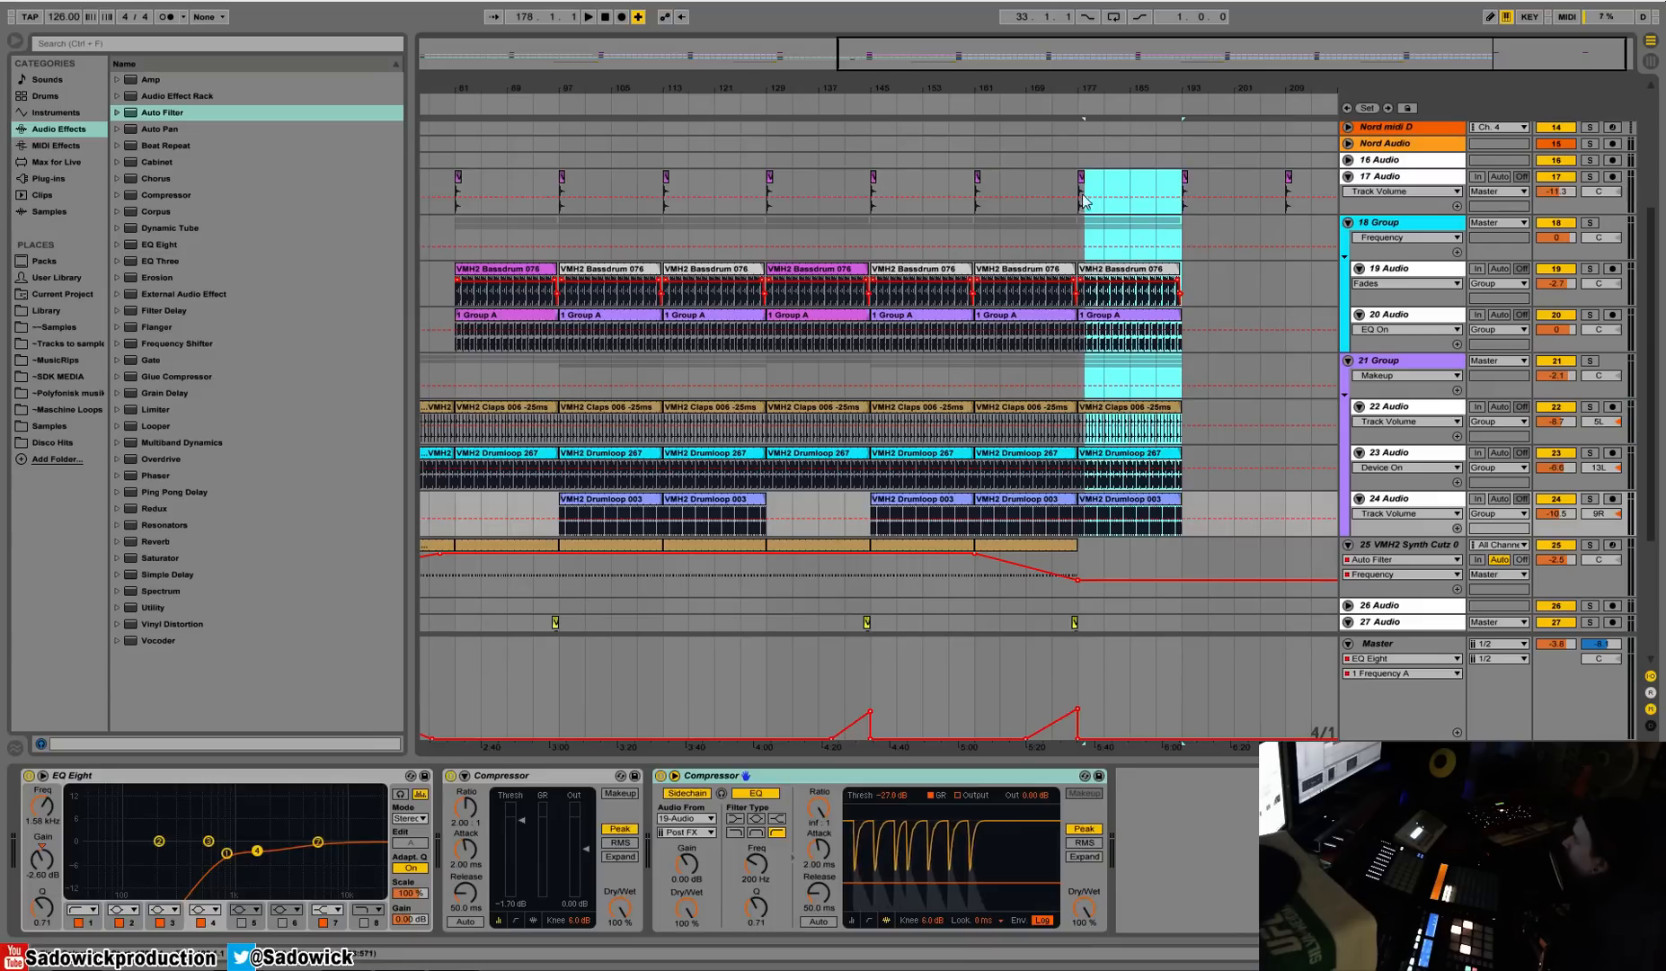
key(minus)
drag(556, 207, 624, 473)
key(space)
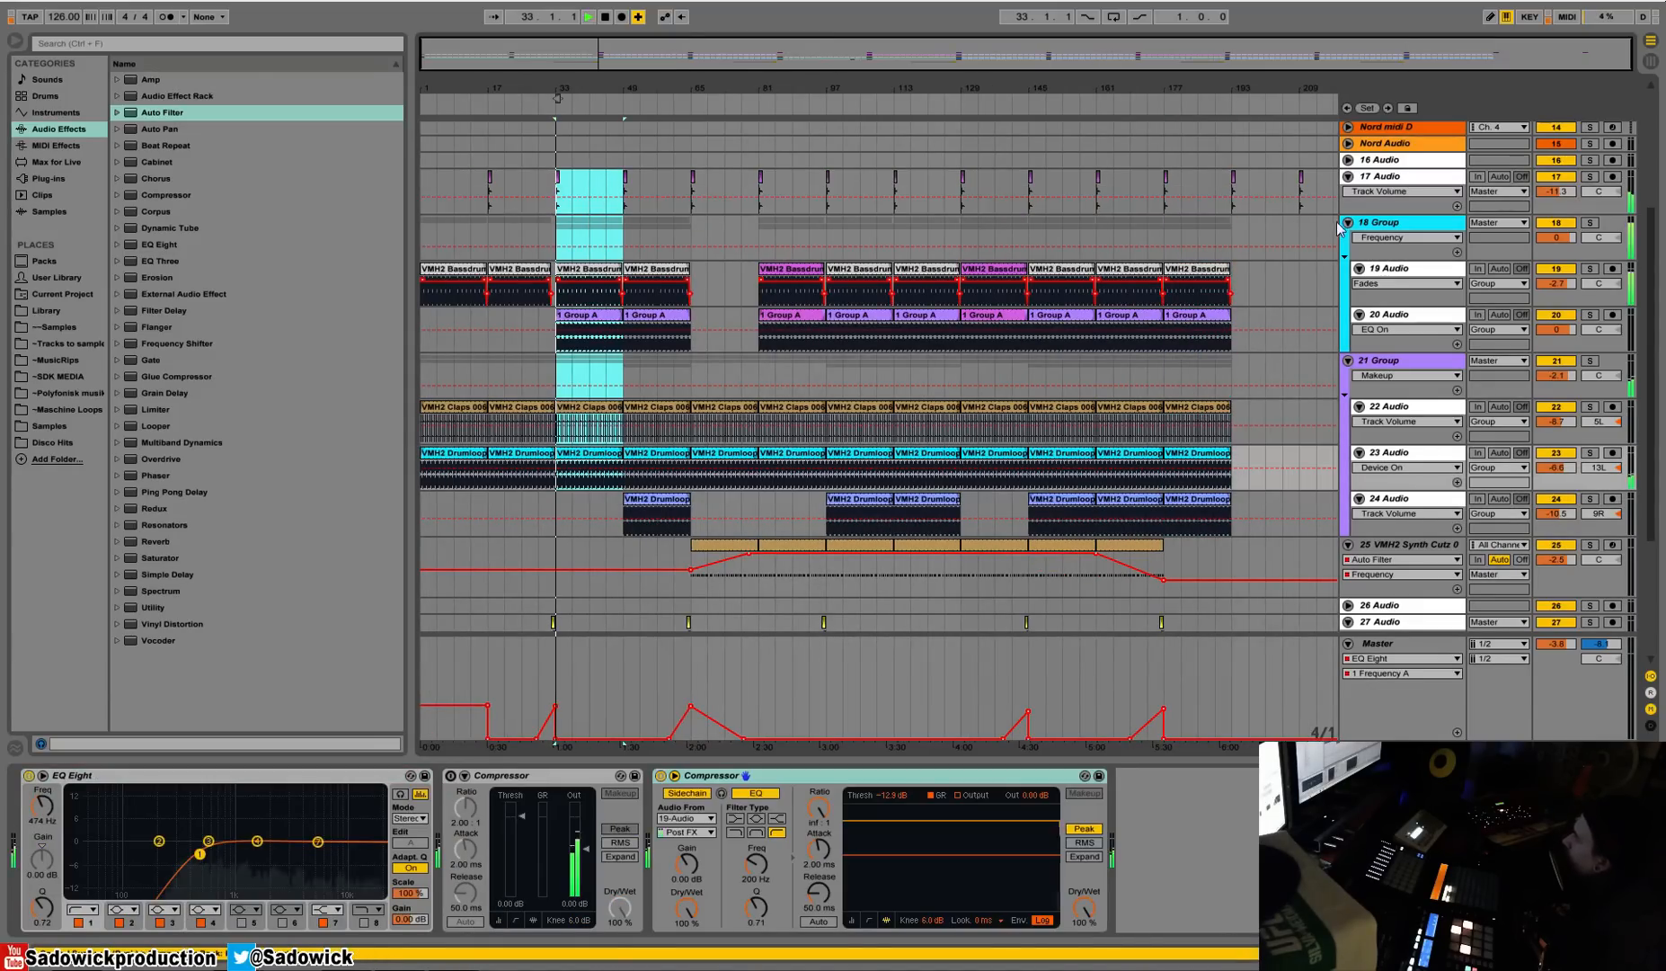
click(1231, 214)
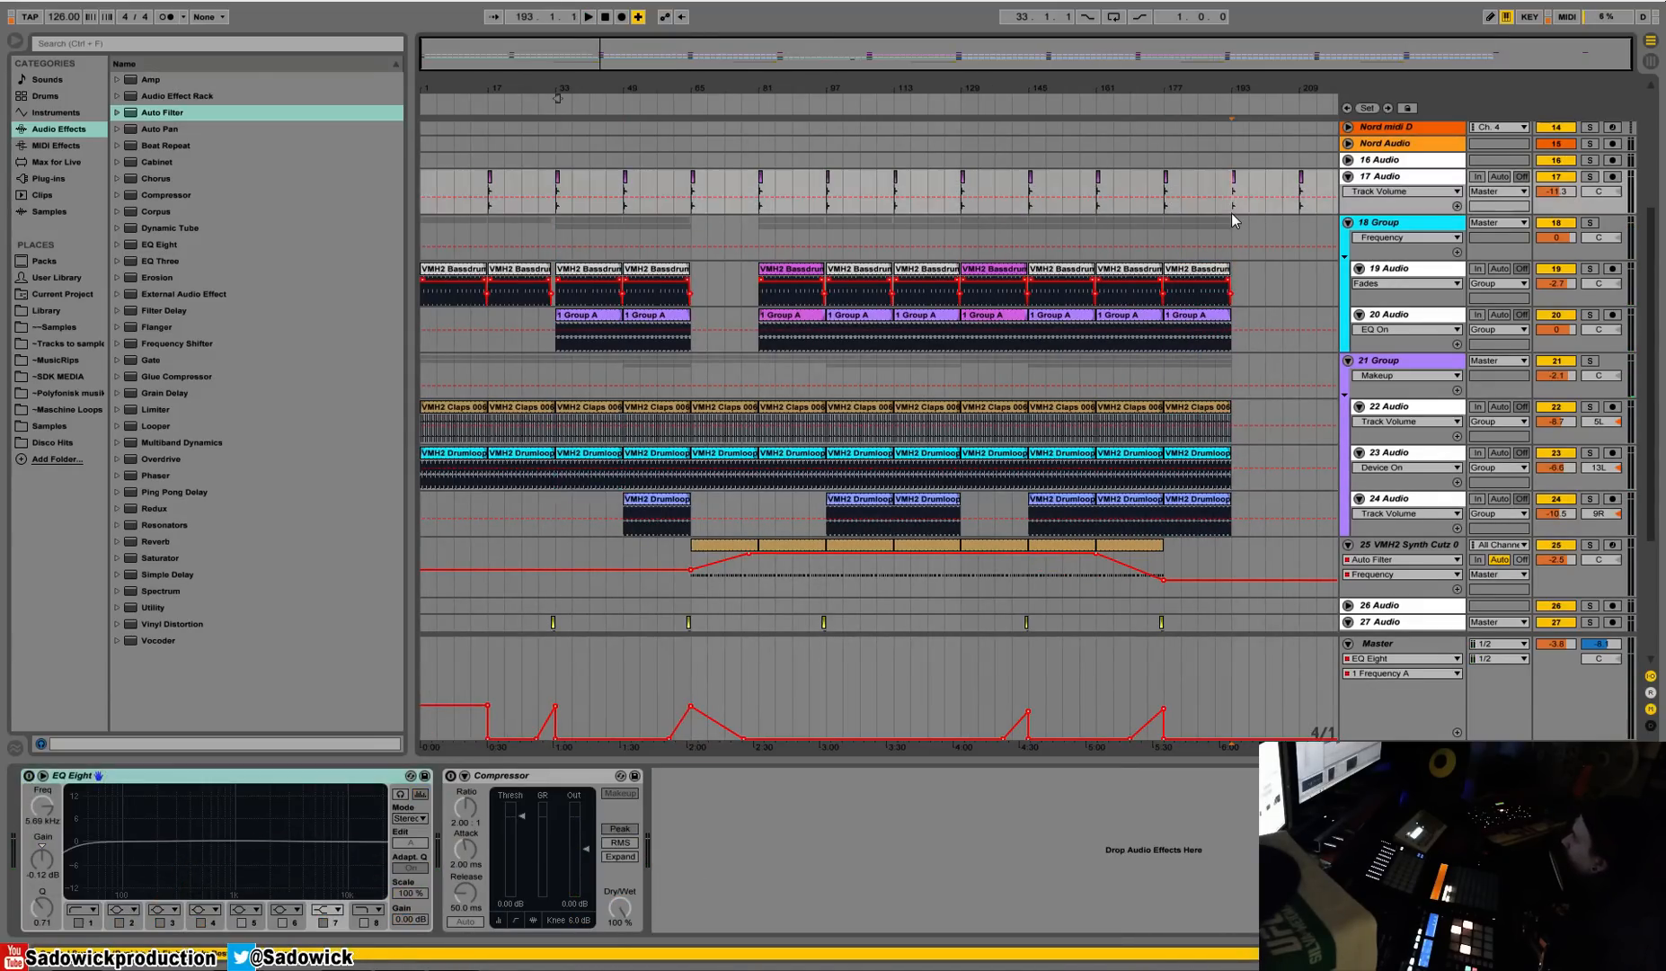
key(ctrl+v)
key(space)
drag(1300, 479, 1234, 203)
key(ctrl+d)
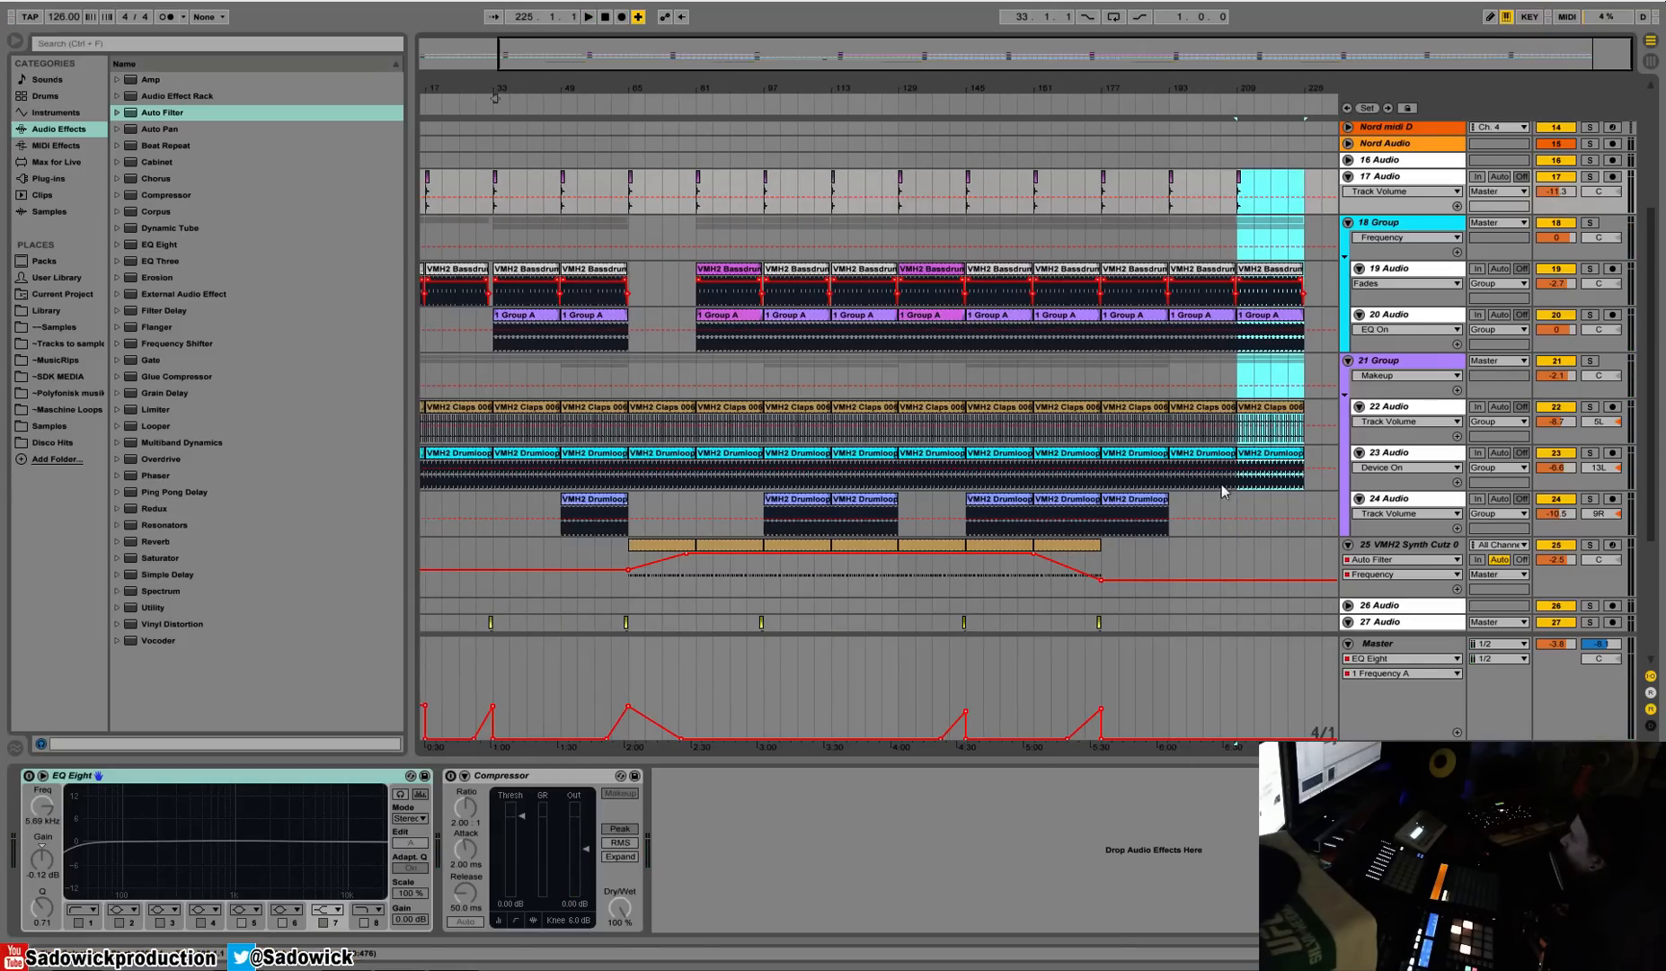
Raise the Master EQ Eight 1 Frequency A automation abruptly to 193 Hz from bar 209 onward, and audition it.
click(879, 701)
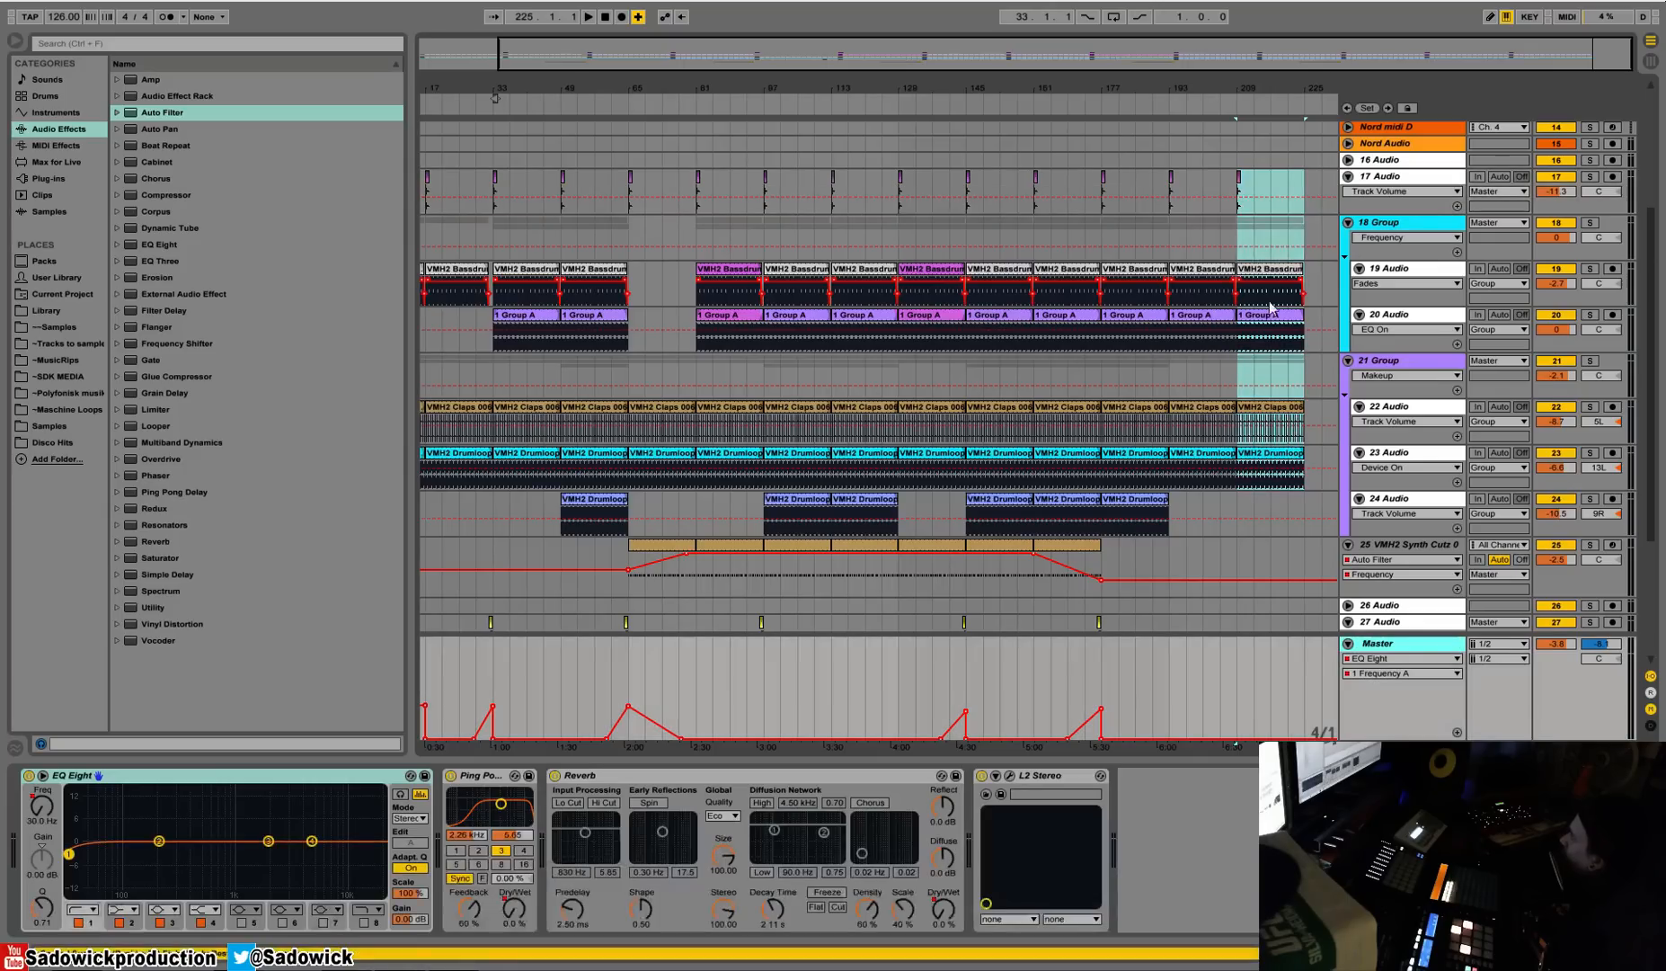
click(28, 814)
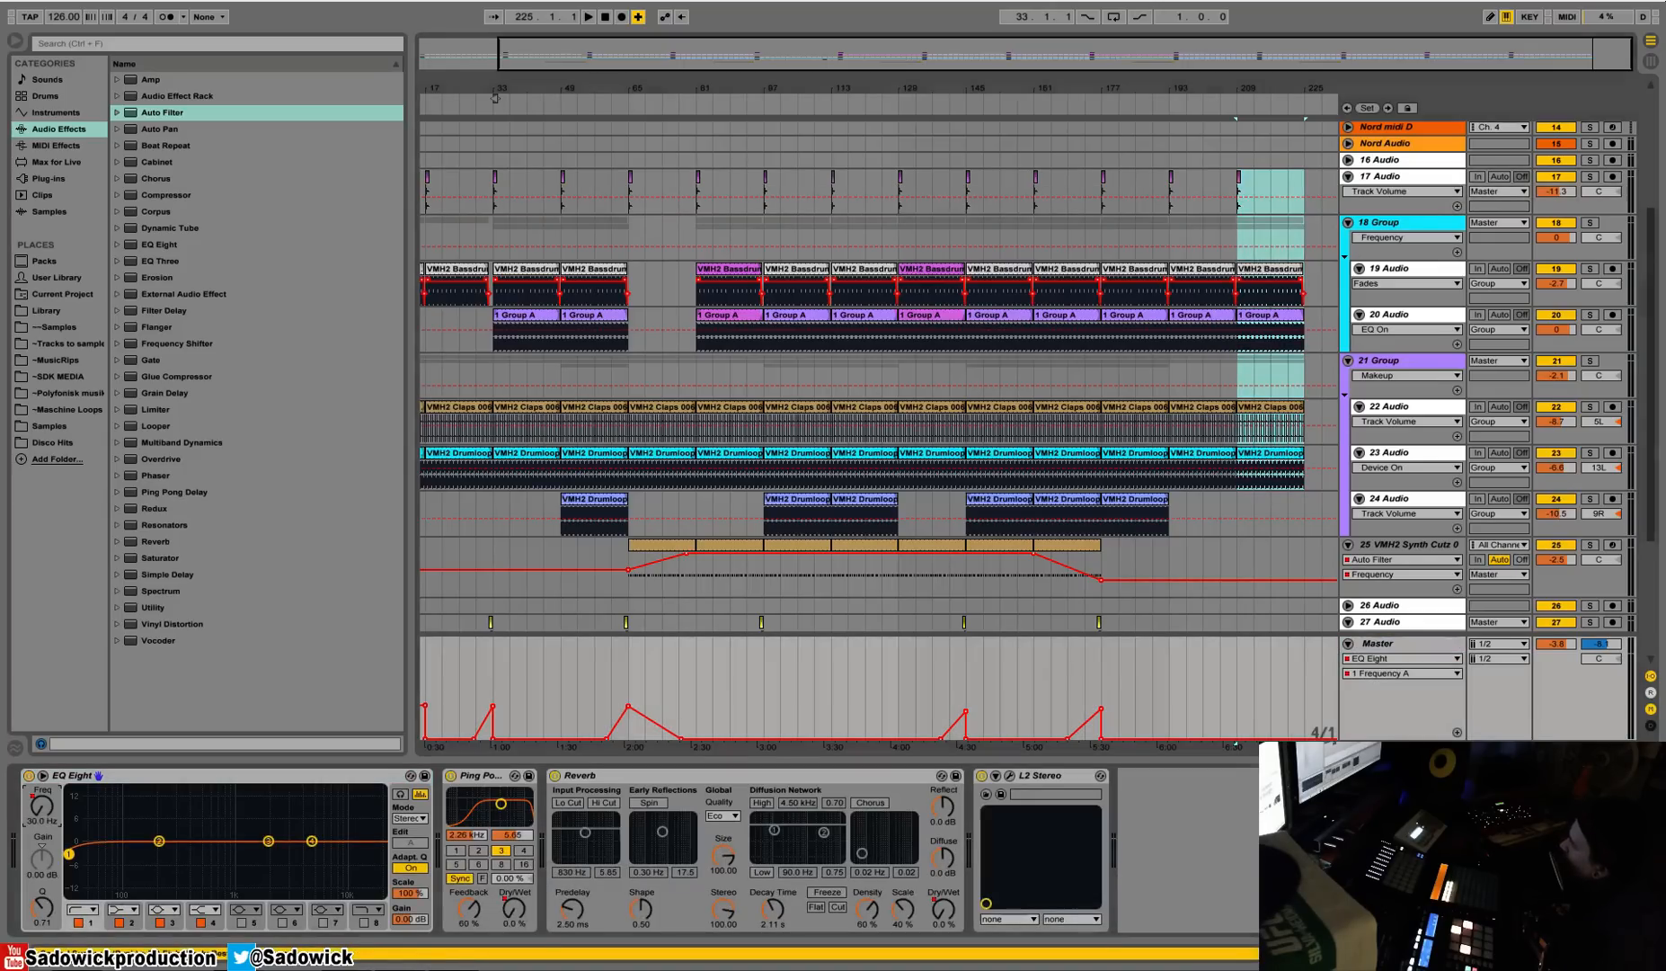
key(b)
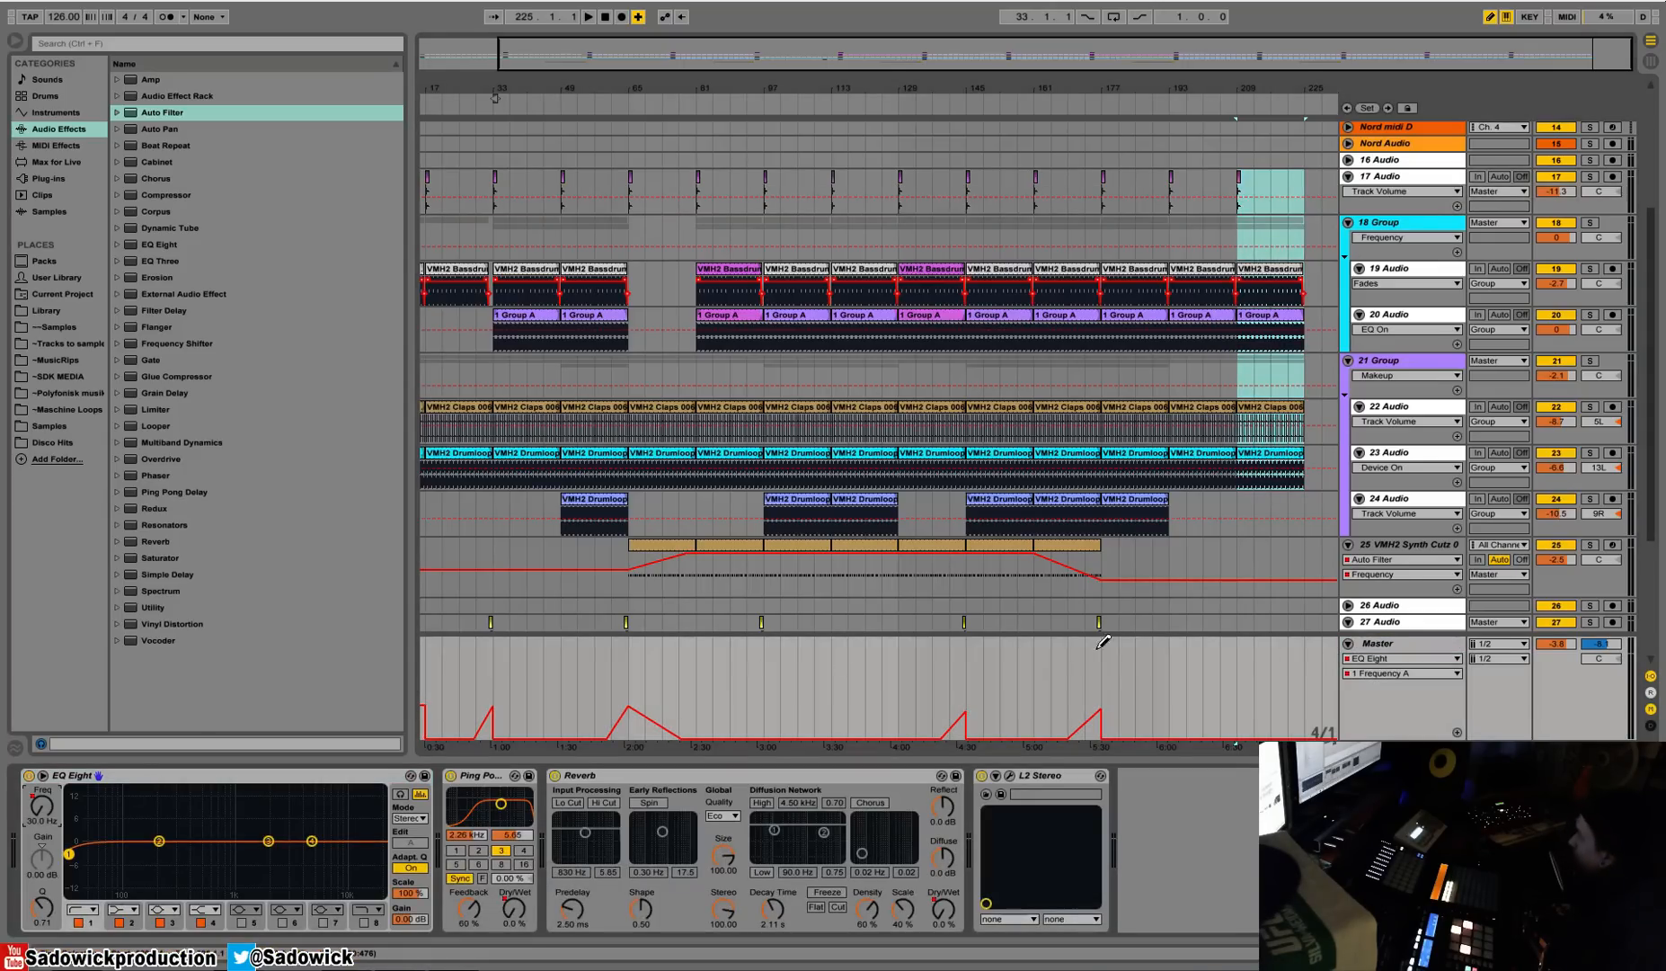
click(1254, 715)
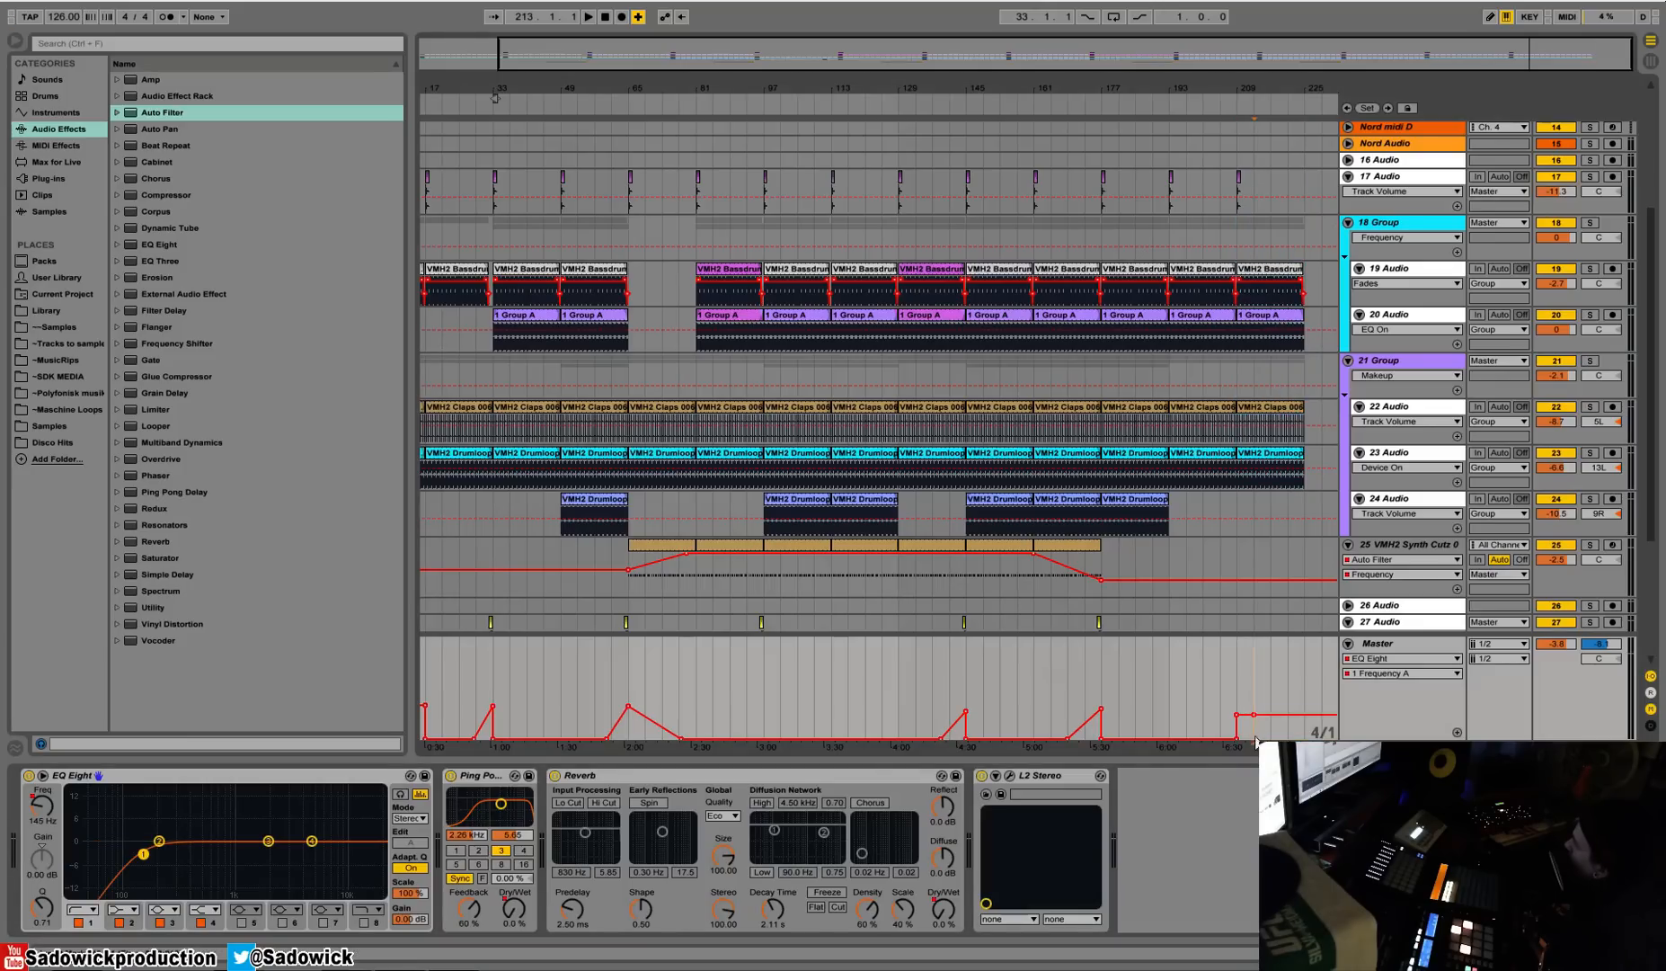
click(1235, 686)
key(space)
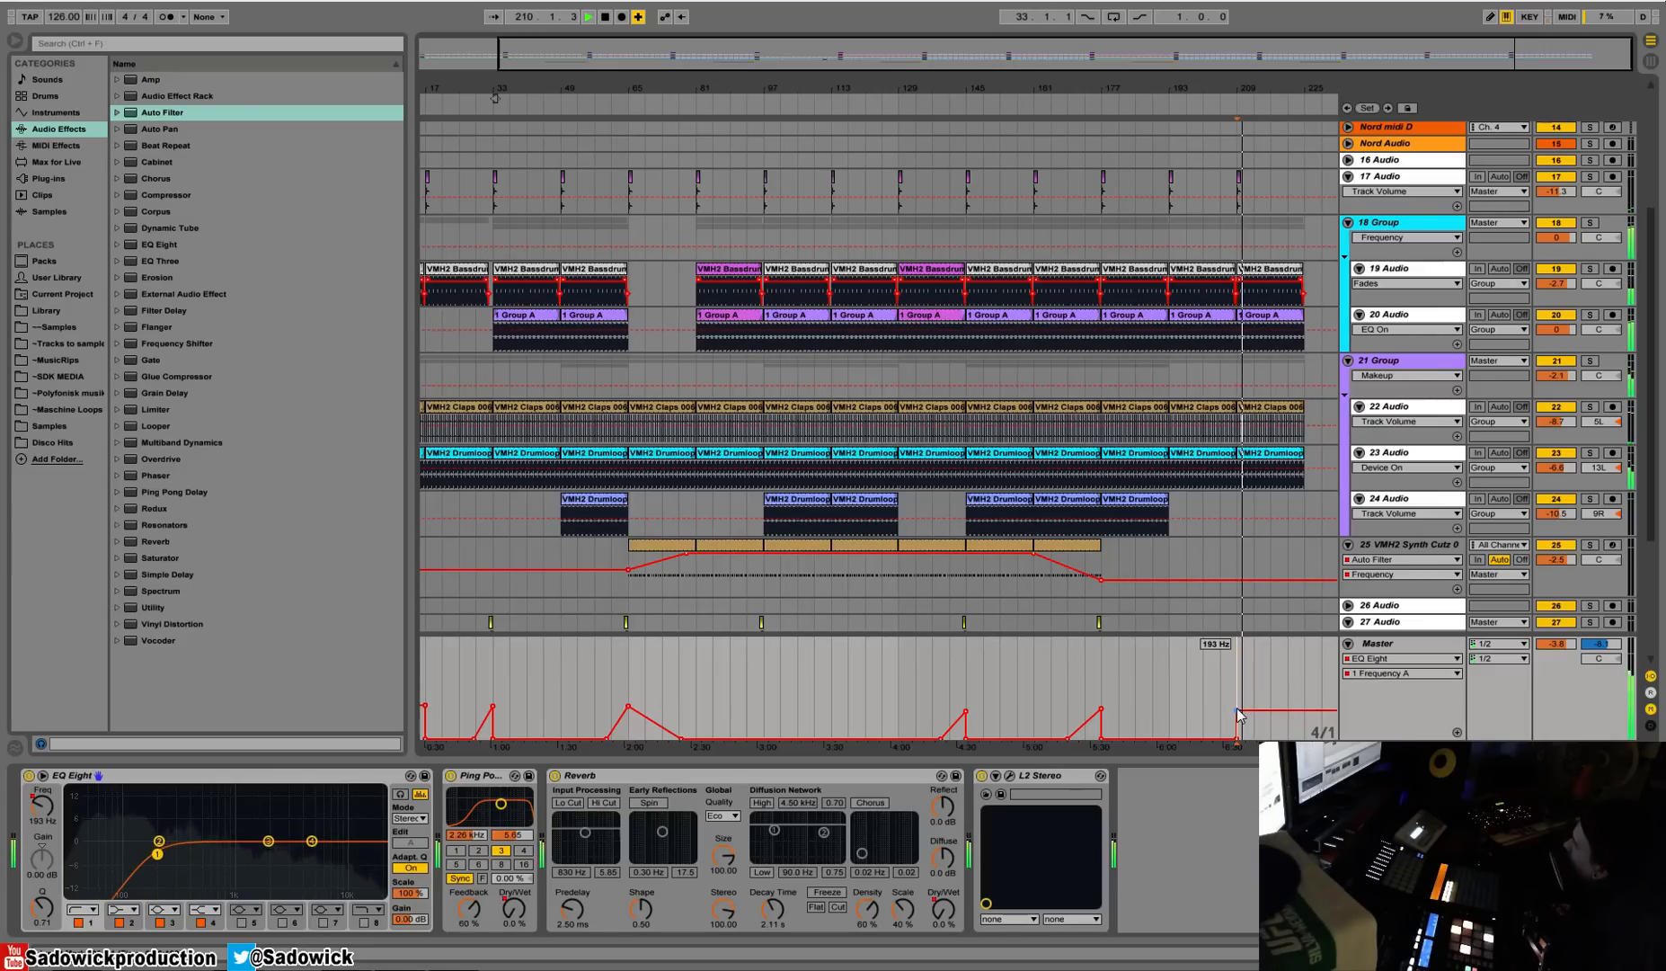
Duplicate the crash hit at bar 209 on track 17 to bar 225.
key(space)
drag(1305, 193, 1238, 194)
key(ctrl+d)
Show the Master Ping Pong Delay Dry/Wet automation and draw a short rising ramp leading up to bar 177.
click(520, 915)
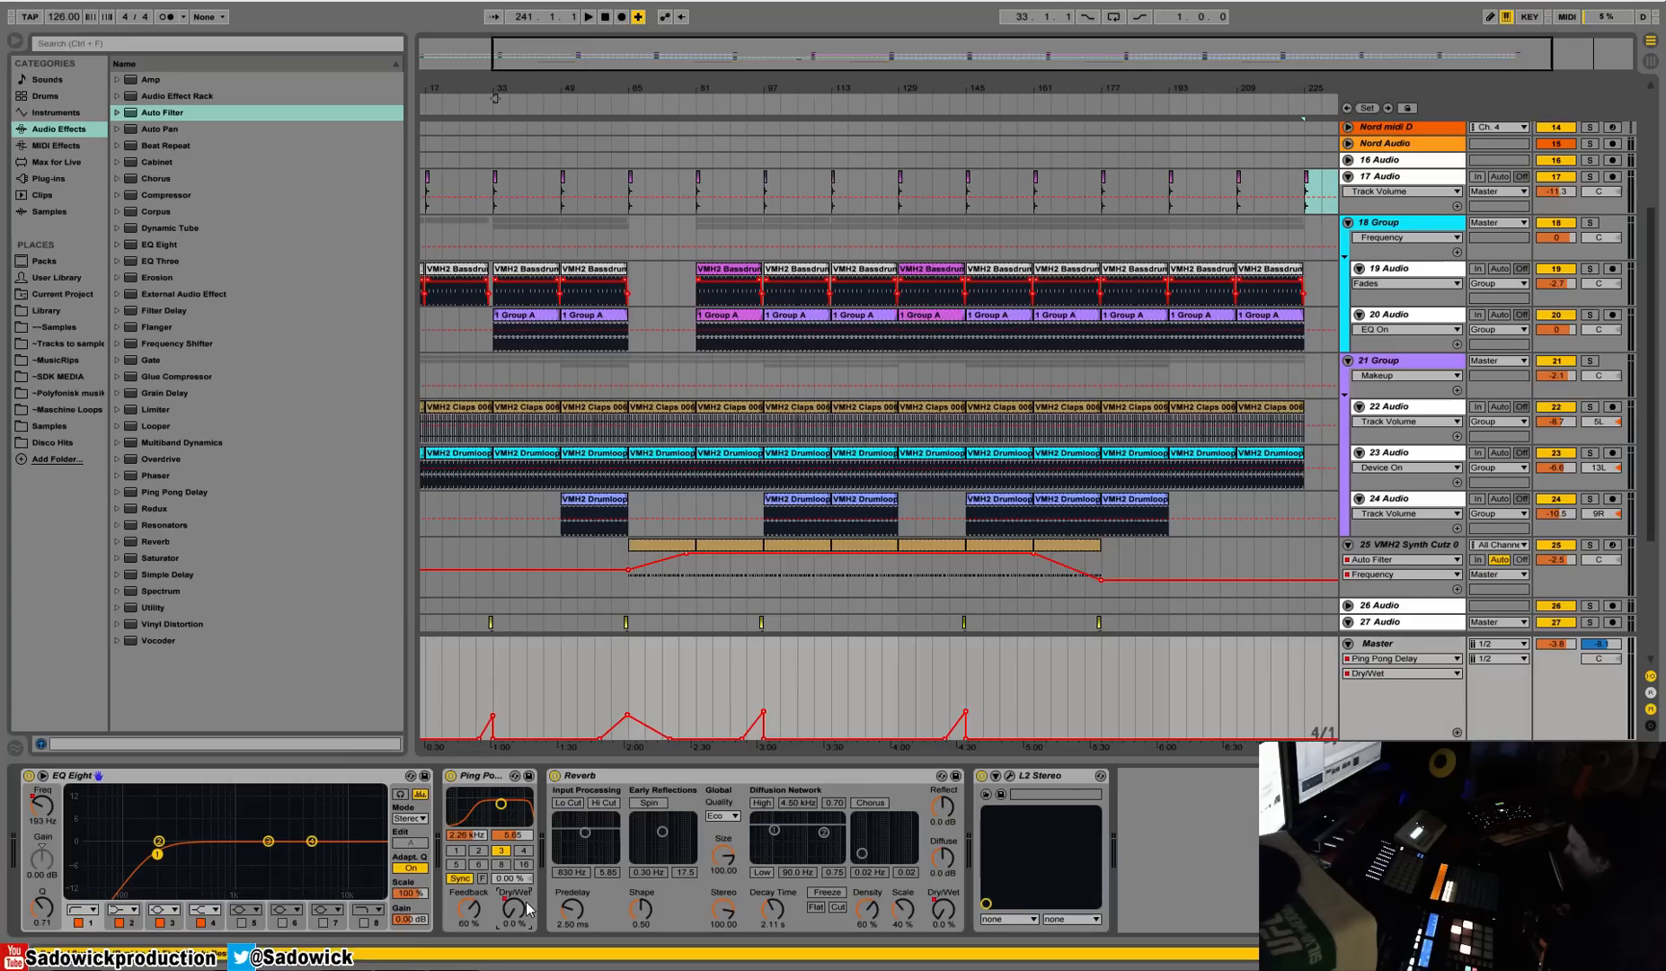
key(b)
click(1096, 715)
key(b)
drag(1086, 715, 1077, 742)
Draw a Ping Pong Delay Dry/Wet ramp from about bar 221 up to 28% at bar 225, and audition the ending.
key(b)
click(1298, 711)
key(b)
click(1289, 710)
click(1305, 738)
click(1312, 670)
drag(1318, 88, 1276, 87)
click(1233, 100)
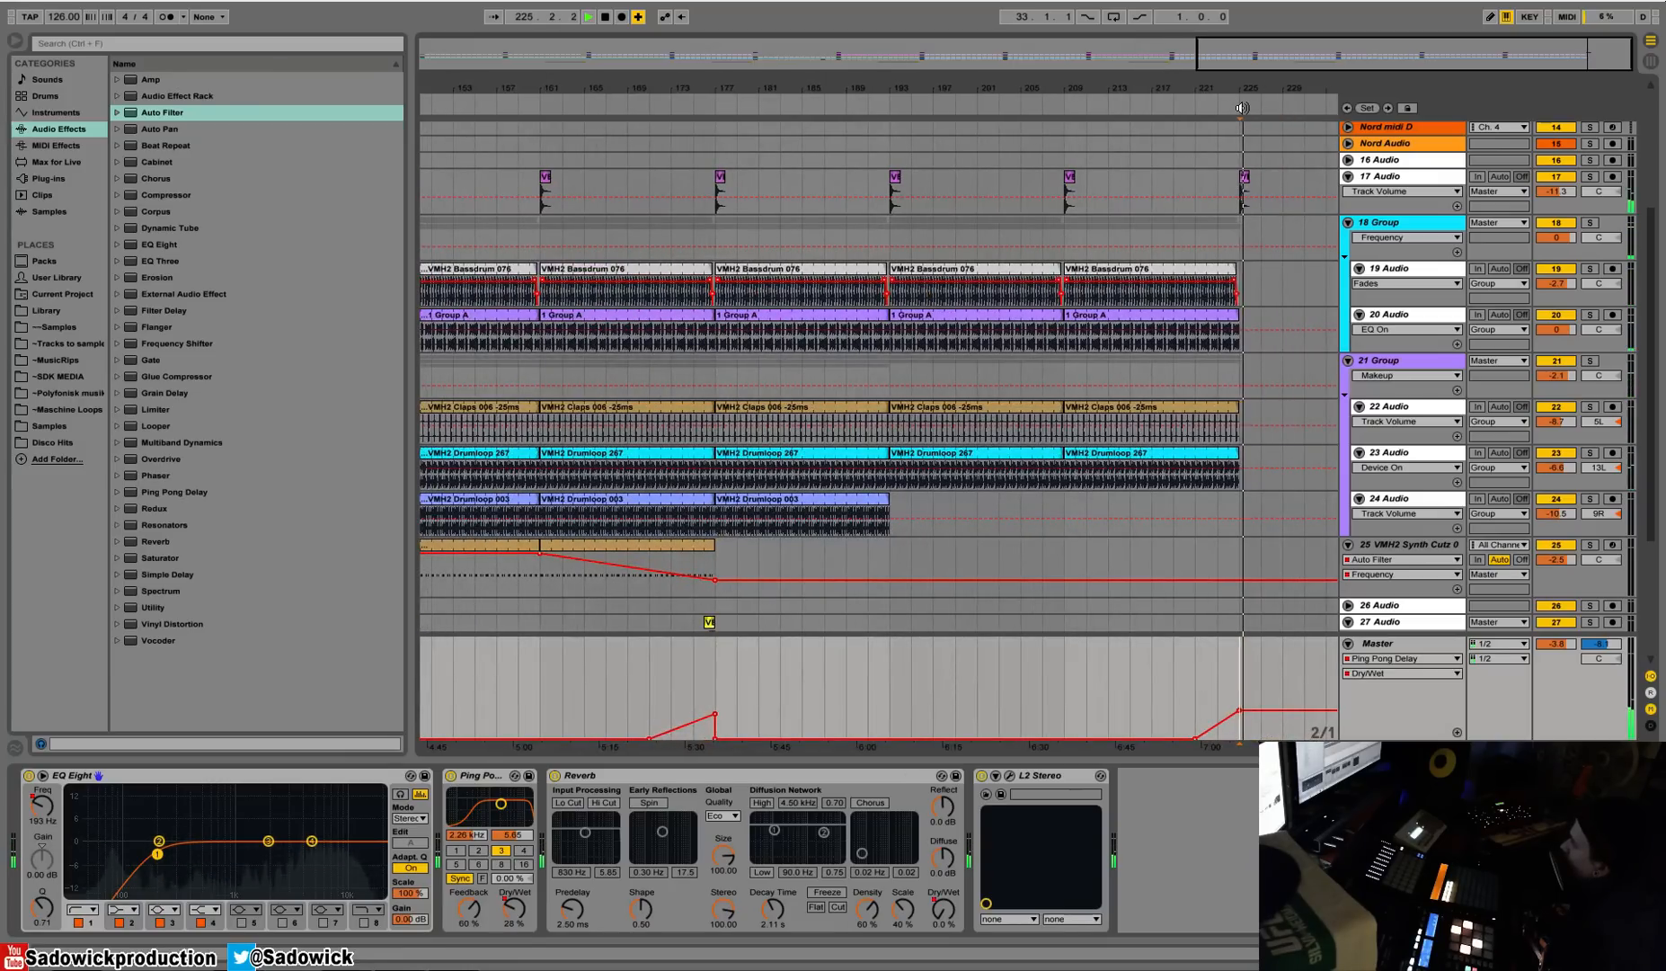
drag(1141, 88, 1253, 83)
scroll(1248, 387, down, 2)
key(space)
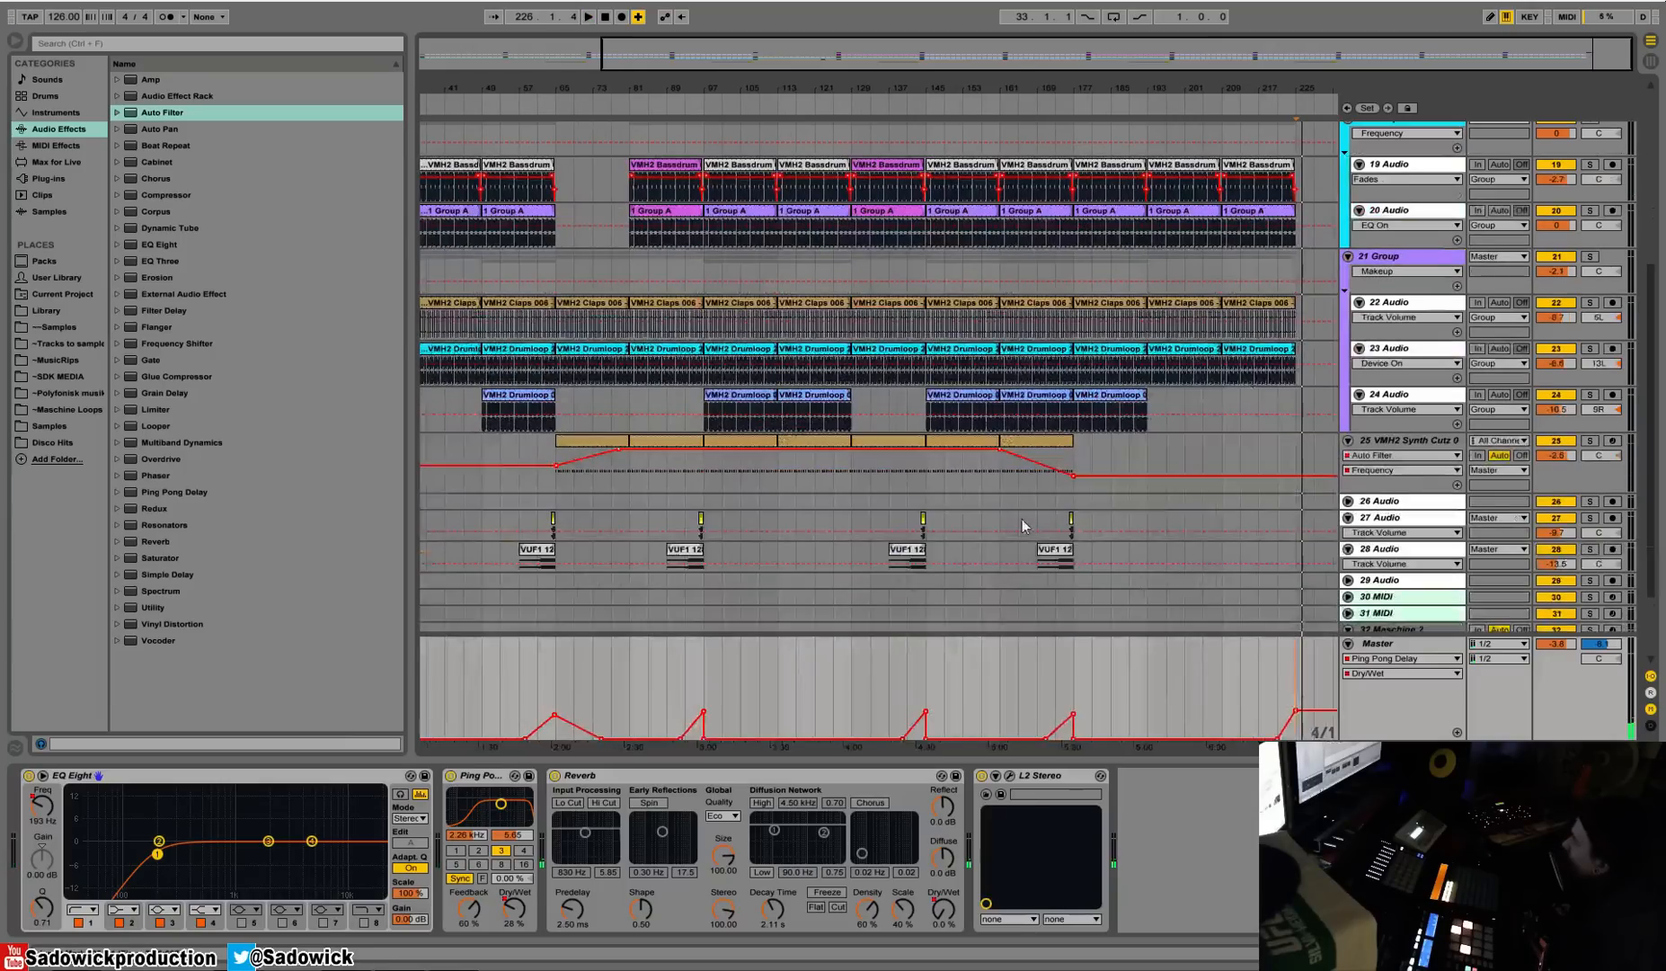
Copy the riser clips of tracks 27 and 28 that end at bar 177 and paste them so they end at bar 225.
drag(981, 524, 1074, 562)
click(1224, 524)
drag(1224, 525, 1289, 553)
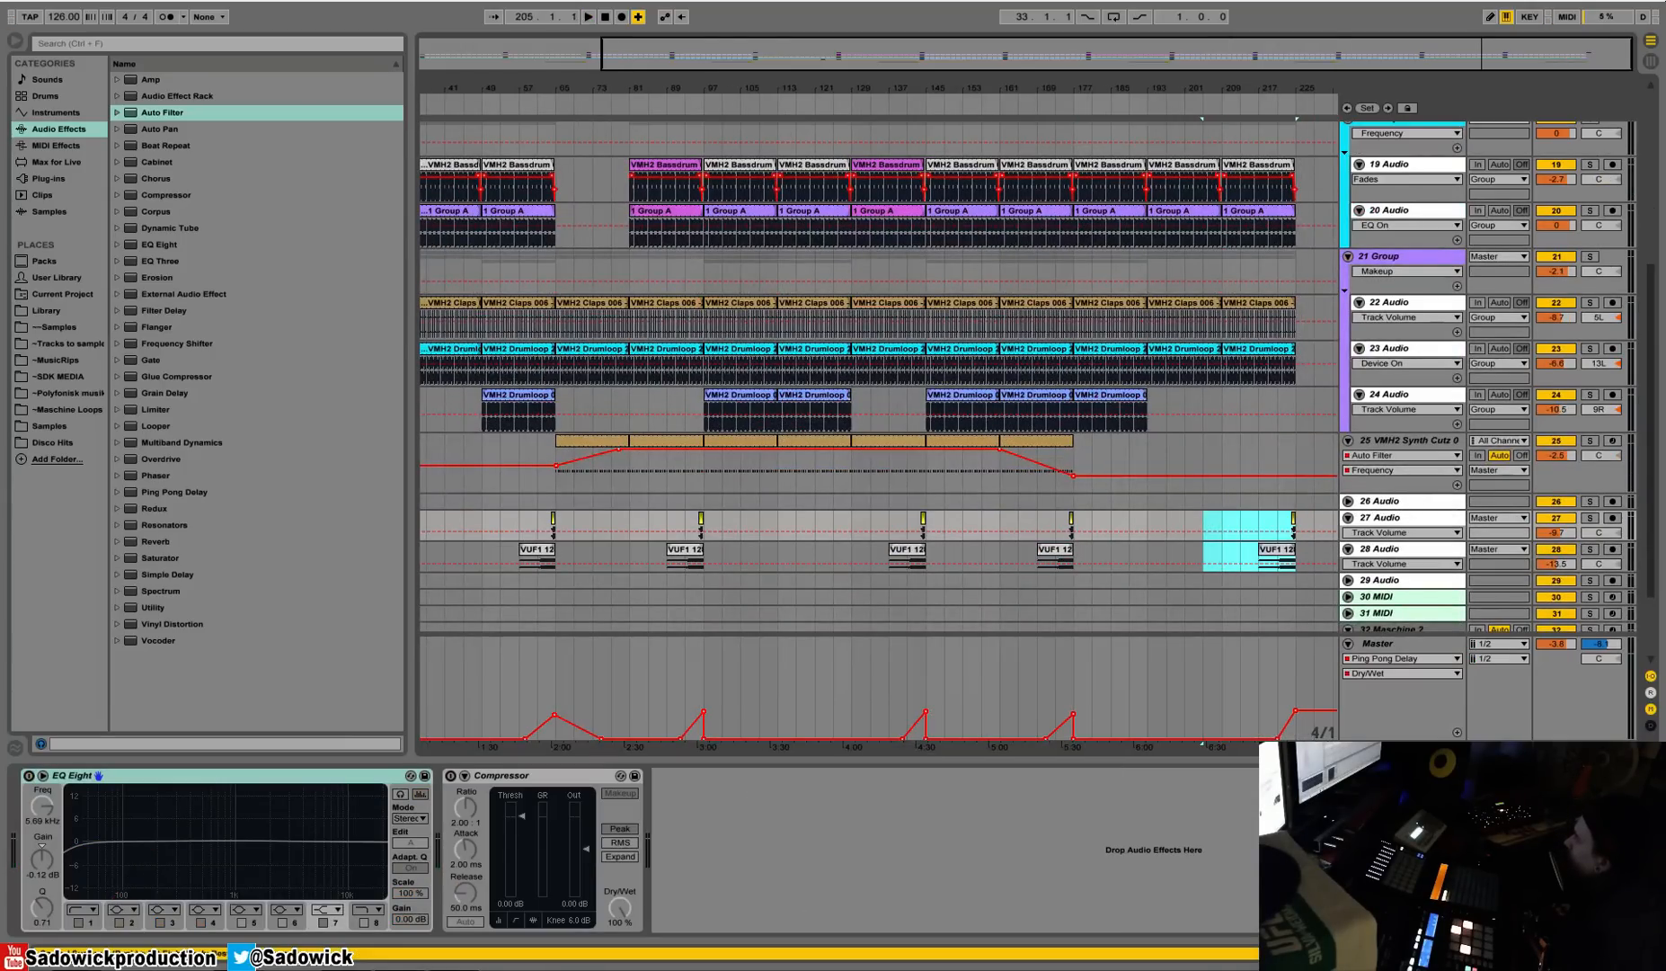
drag(996, 84, 1046, 75)
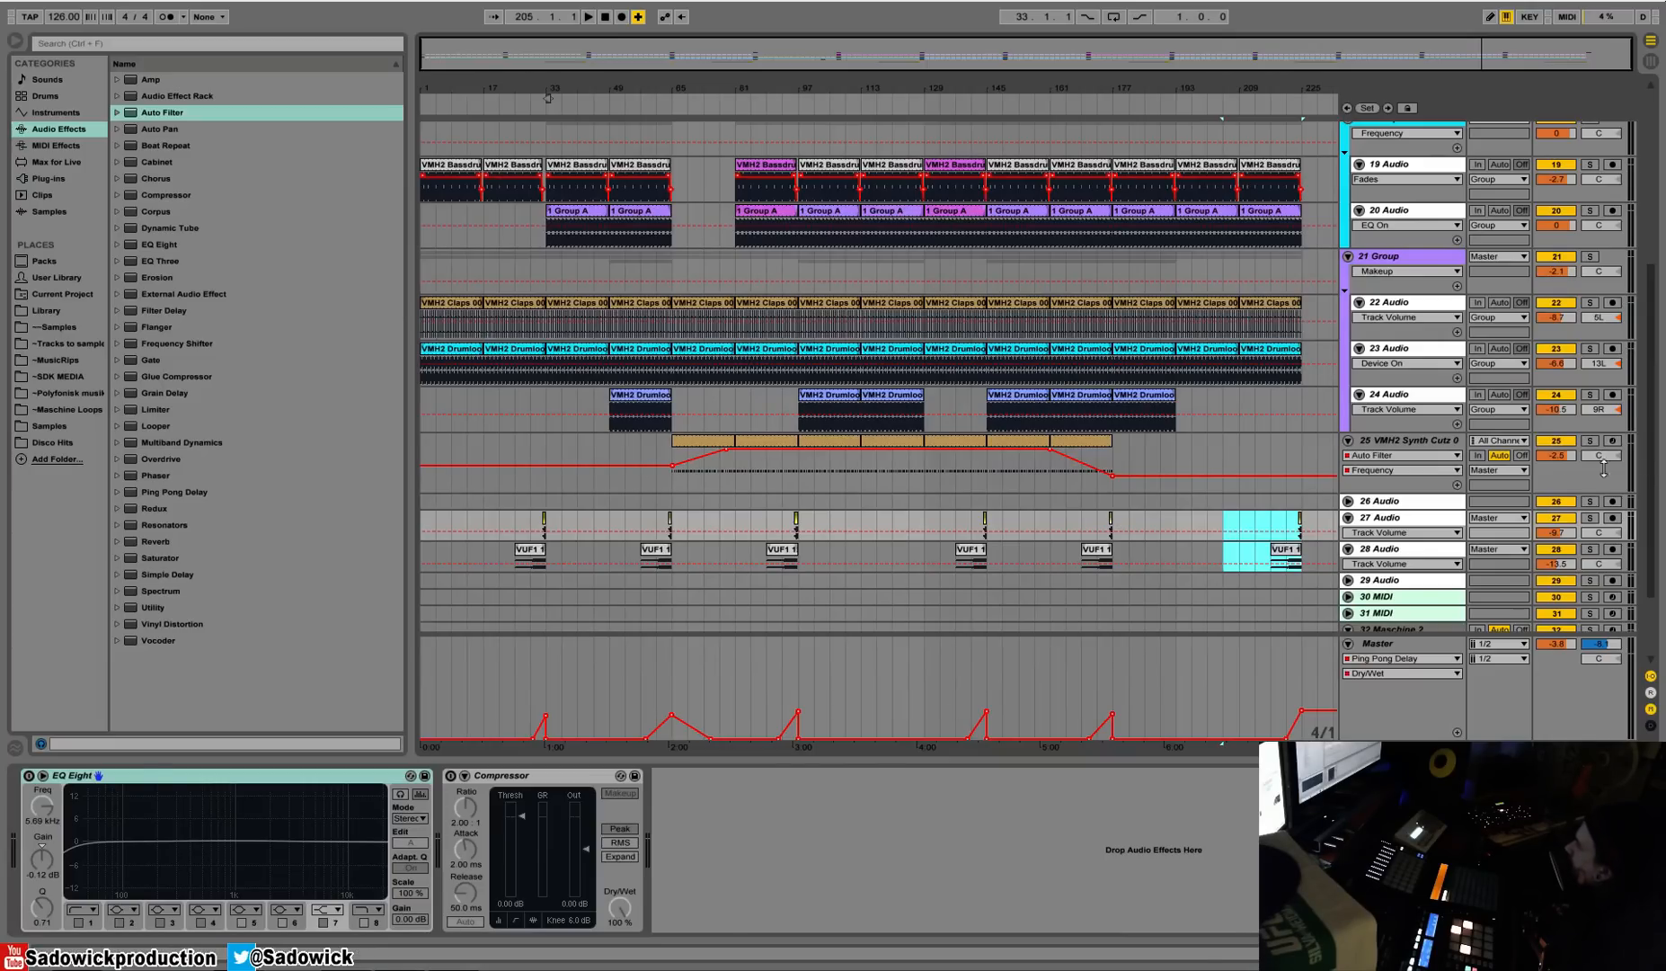
Shrink the VMH2 Synth Cutz track and fold groups 18 and 21 and audio tracks 17, 27 and 28.
drag(1605, 468, 1592, 454)
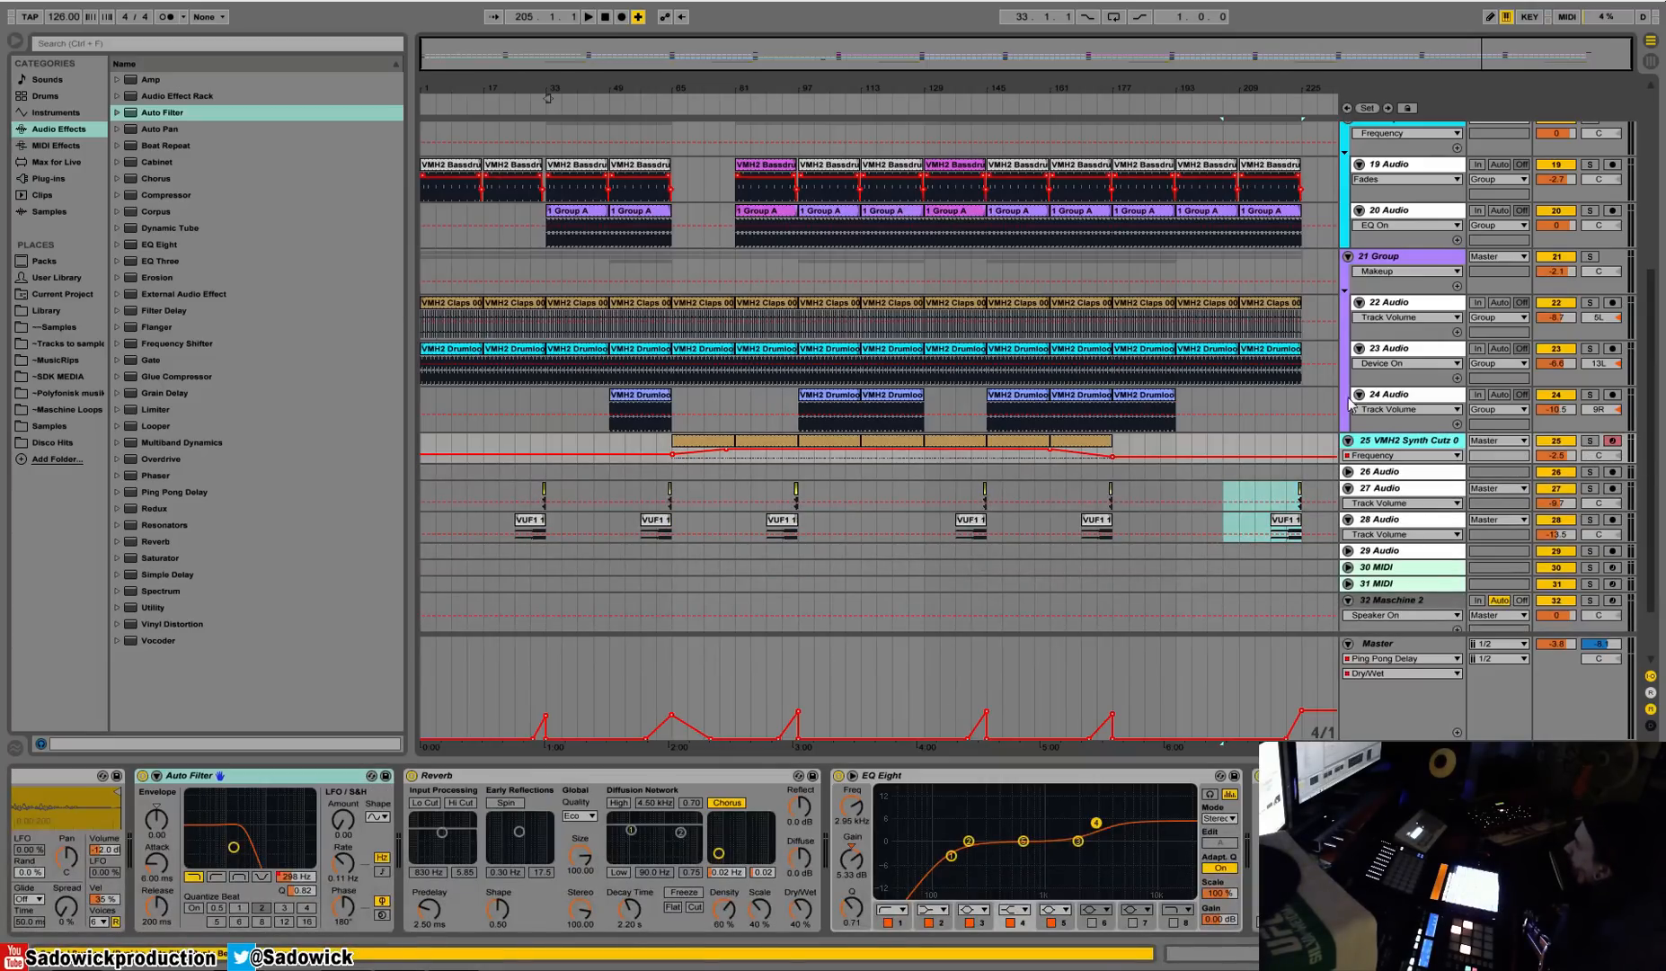
click(1349, 257)
click(1348, 257)
scroll(1357, 359, up, 3)
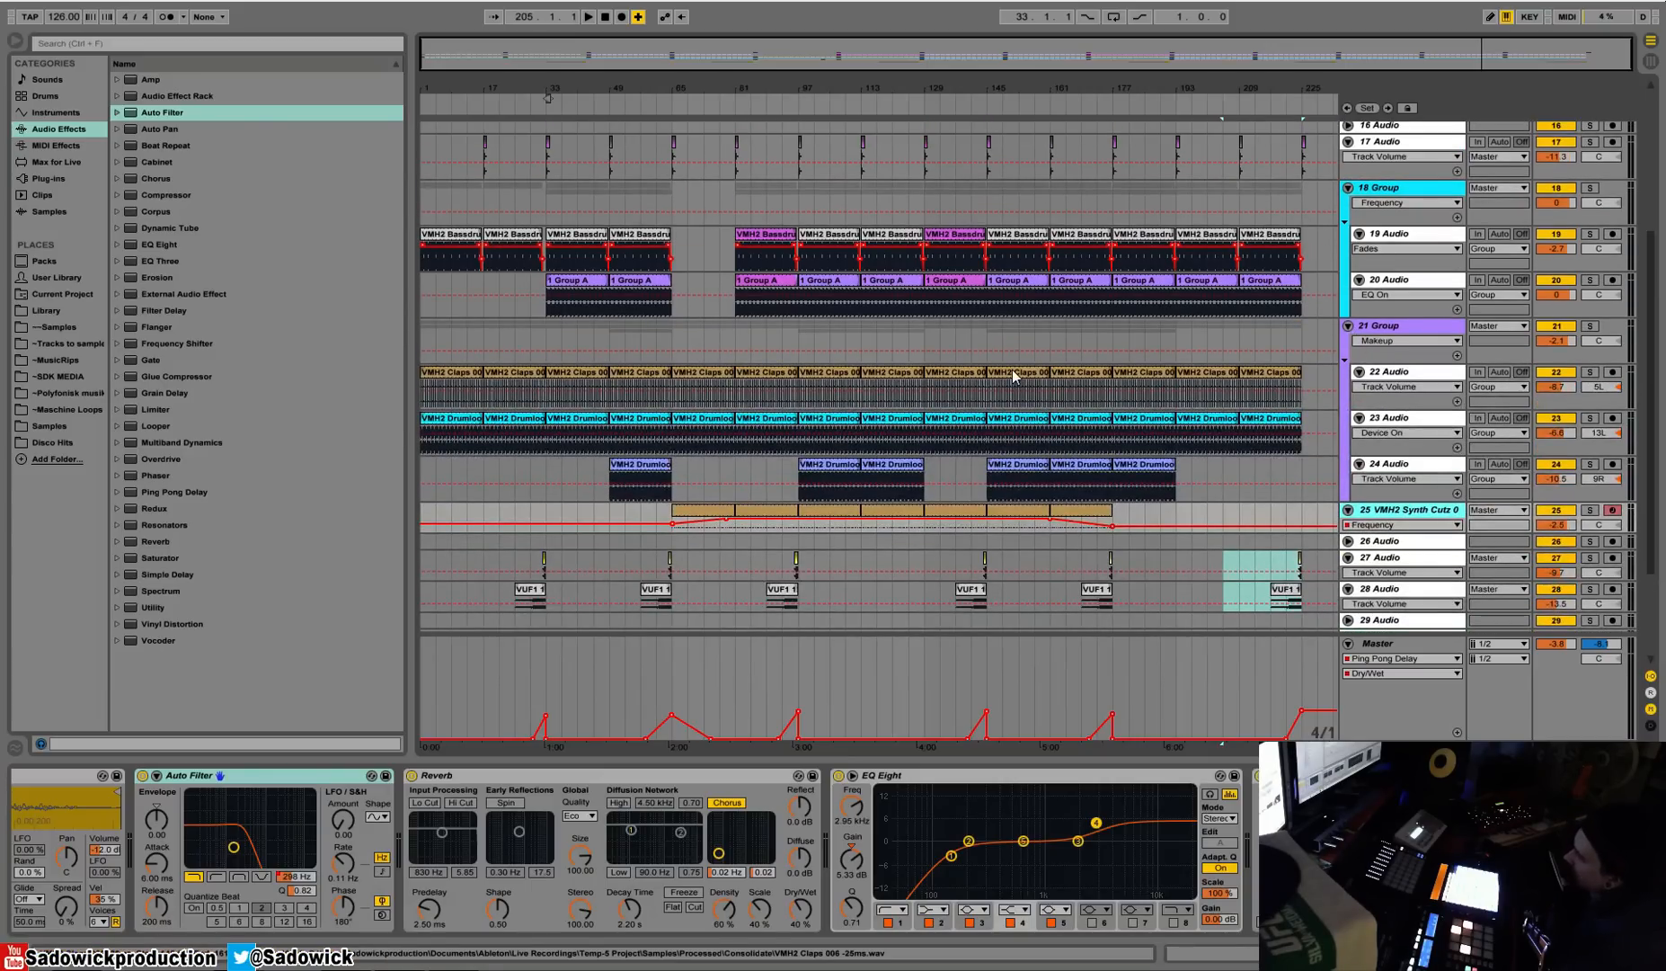
click(1348, 326)
click(1348, 188)
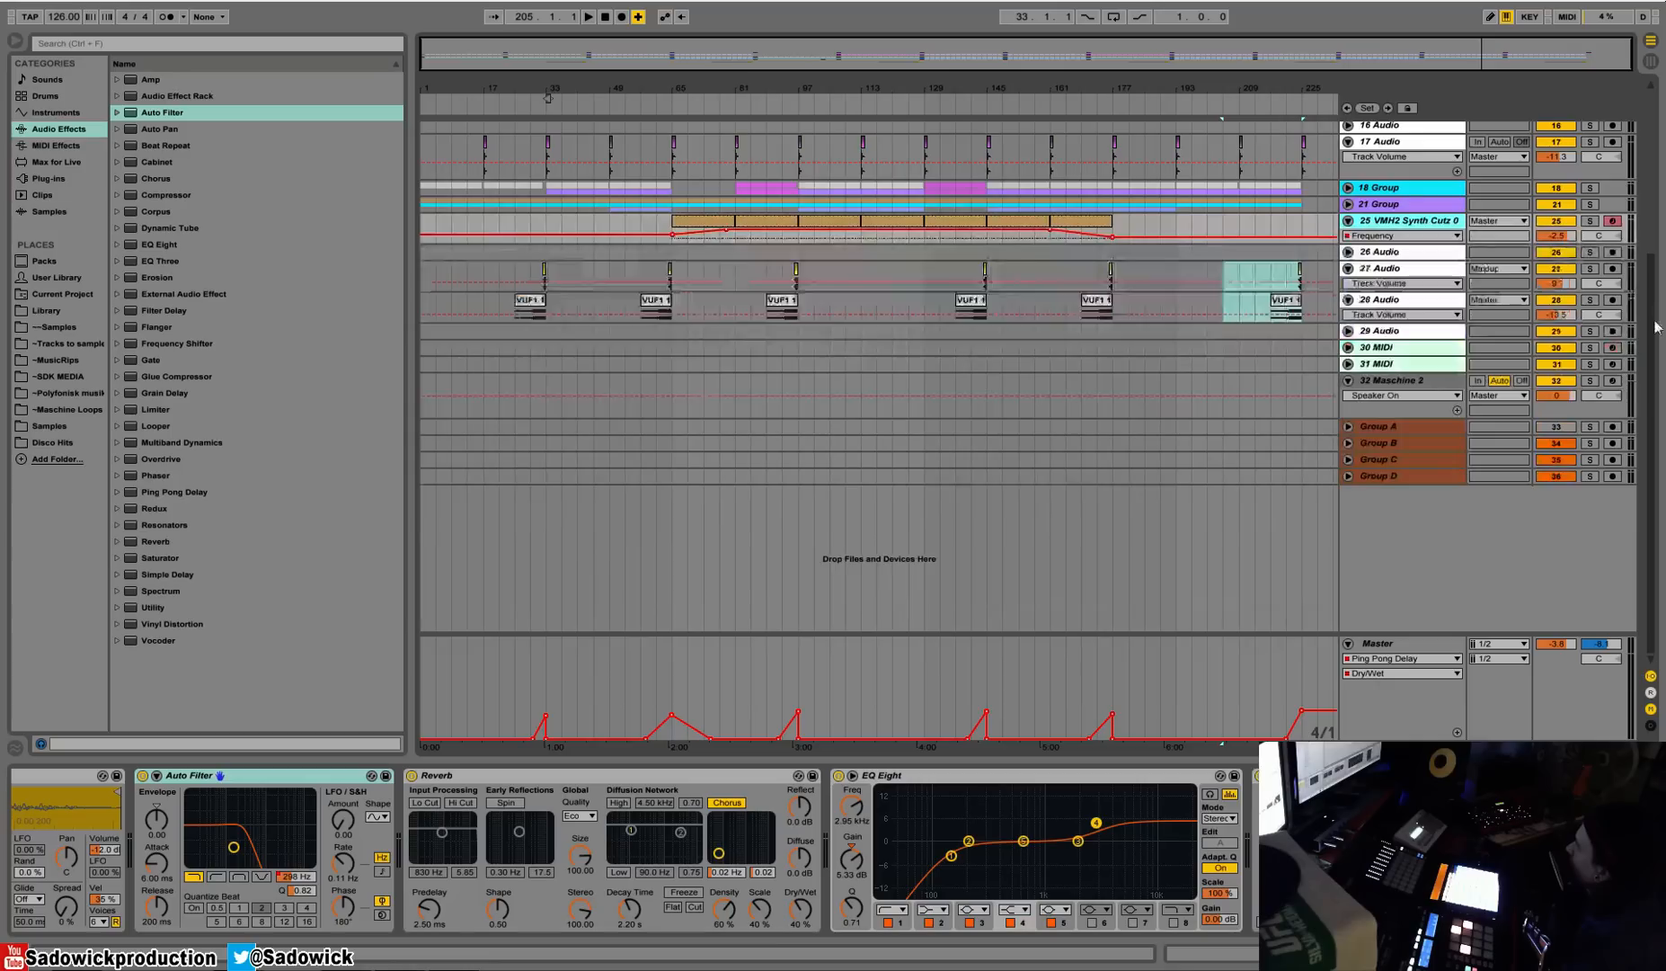
scroll(1584, 355, up, 3)
click(1348, 393)
click(1348, 409)
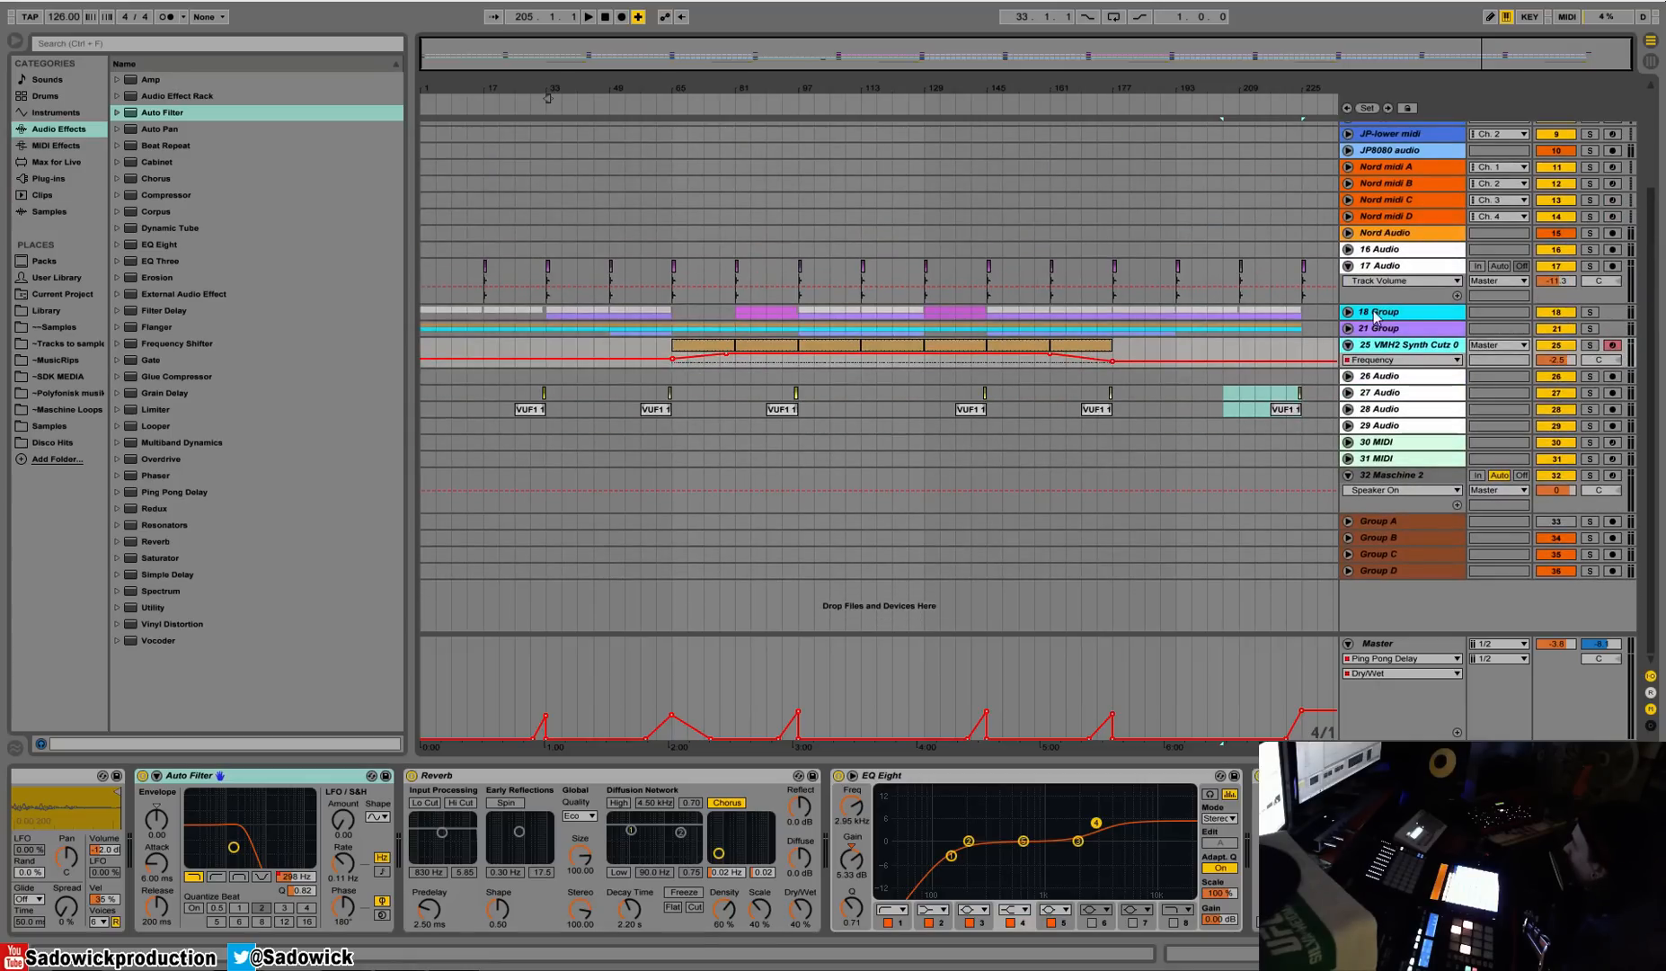
click(1348, 267)
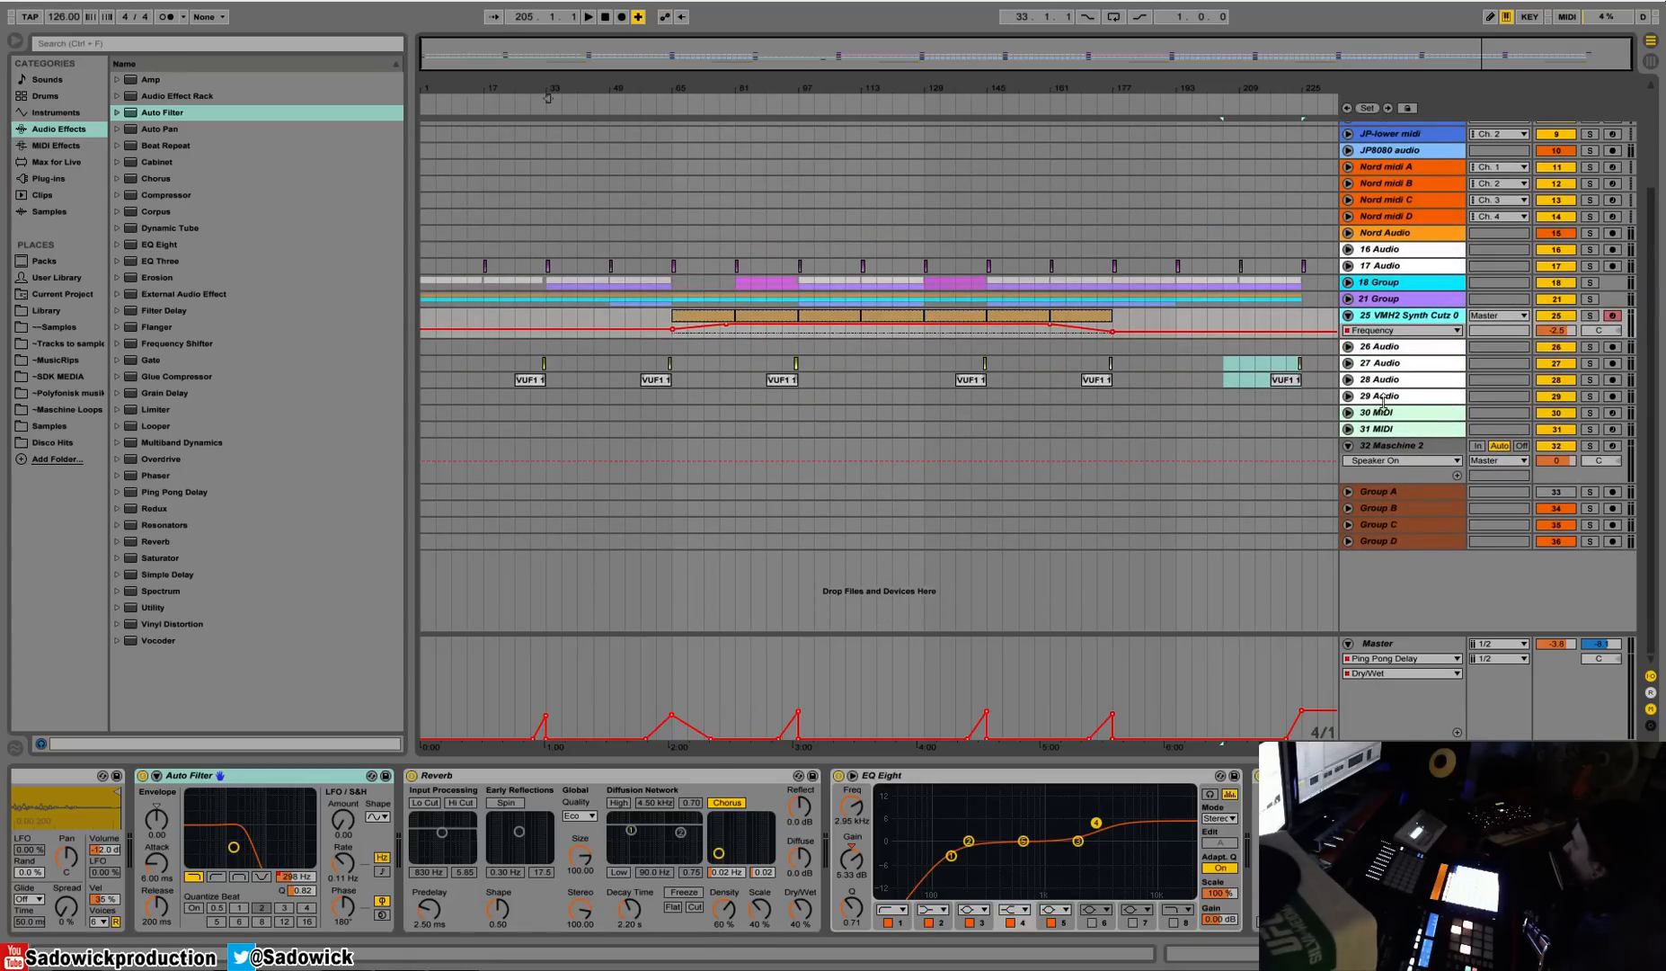
Insert seven new audio tracks after track 29 and unfold the 29 Audio track.
click(1384, 400)
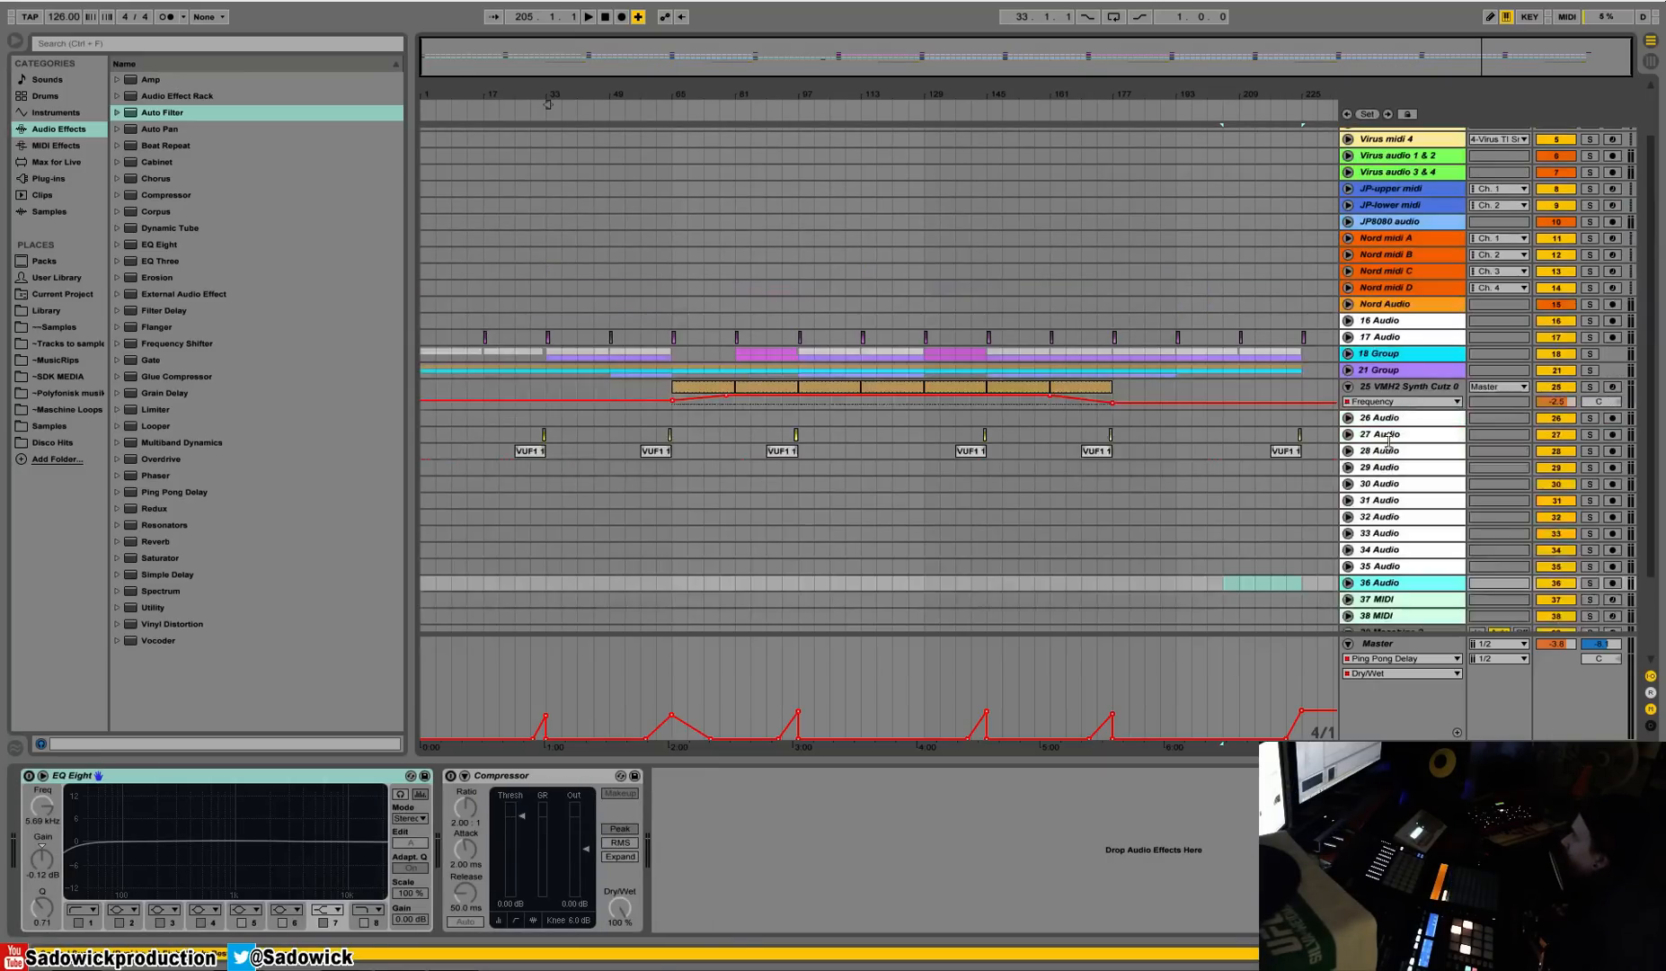
scroll(1310, 483, down, 3)
click(1370, 402)
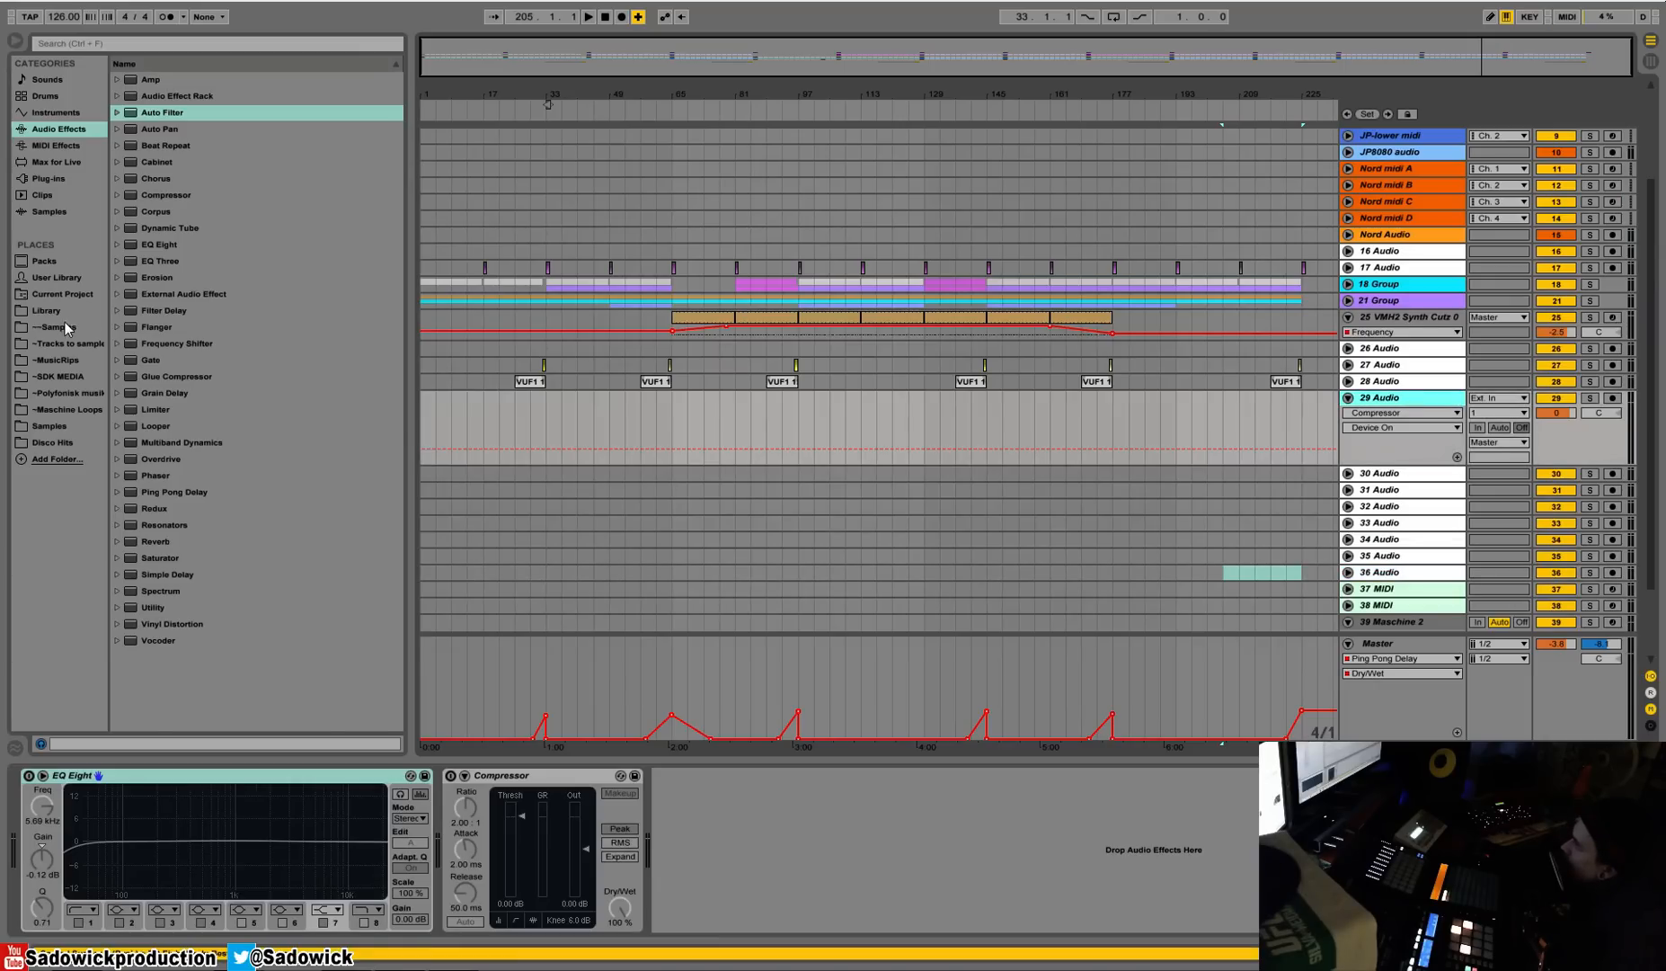
Collapse the VUF1 FX folders in the Library and open the VES2 FX Downlifter folder of Vengeance Electroshock 2.
click(56, 312)
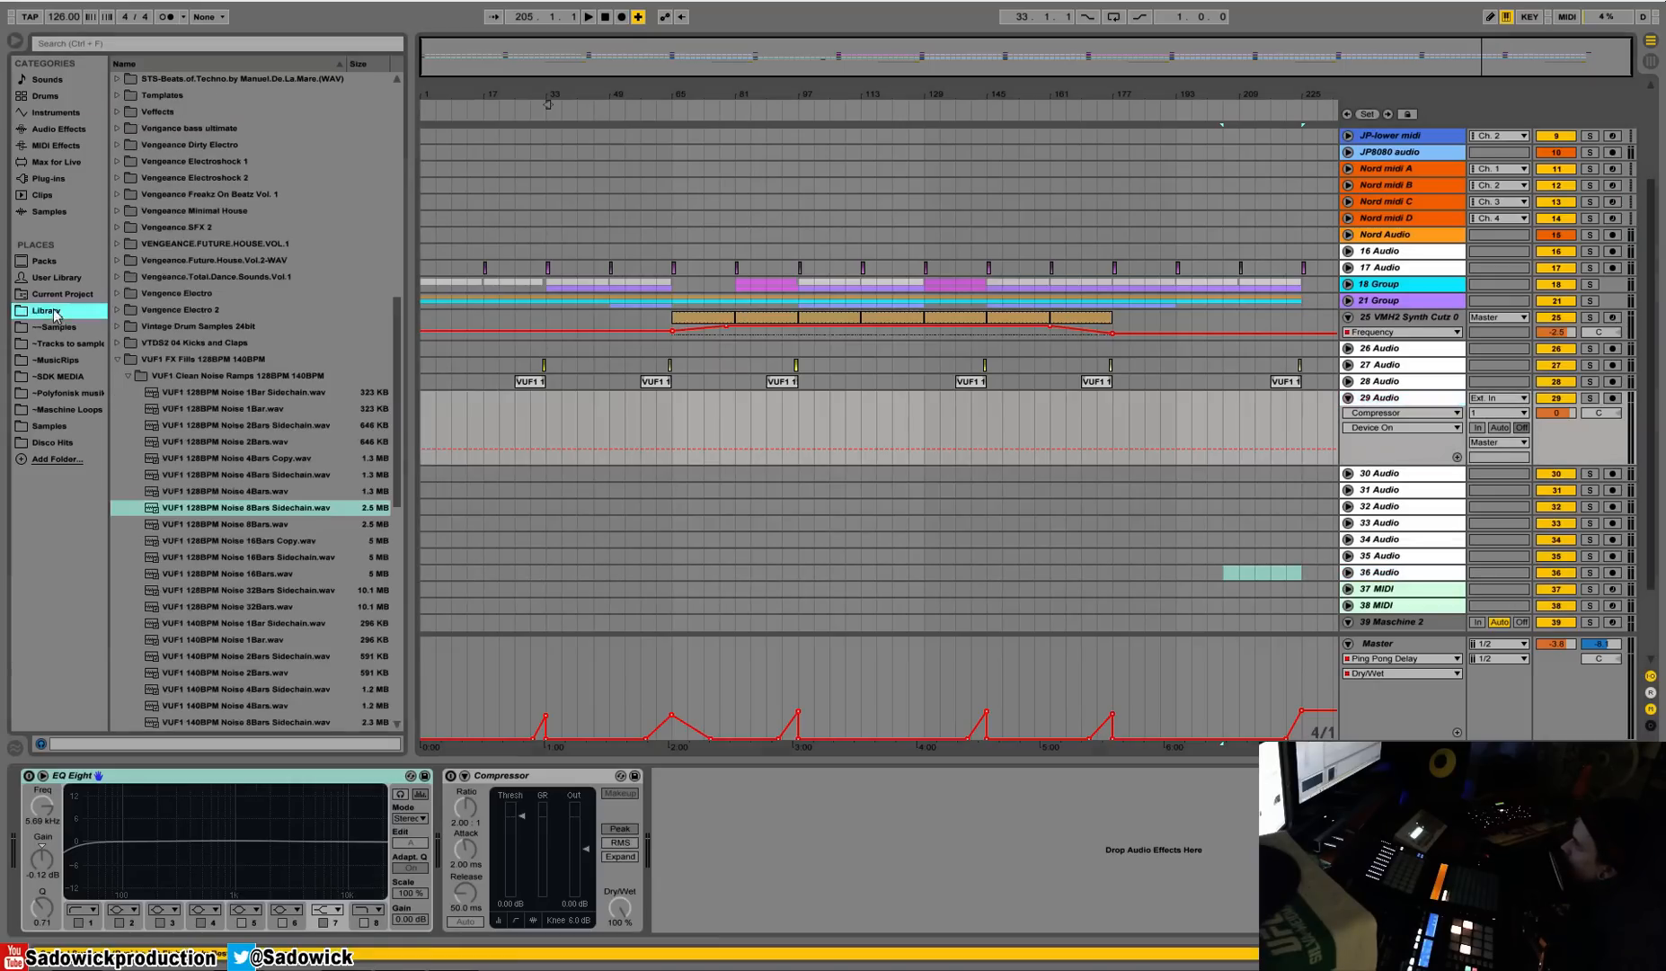
click(119, 360)
click(121, 575)
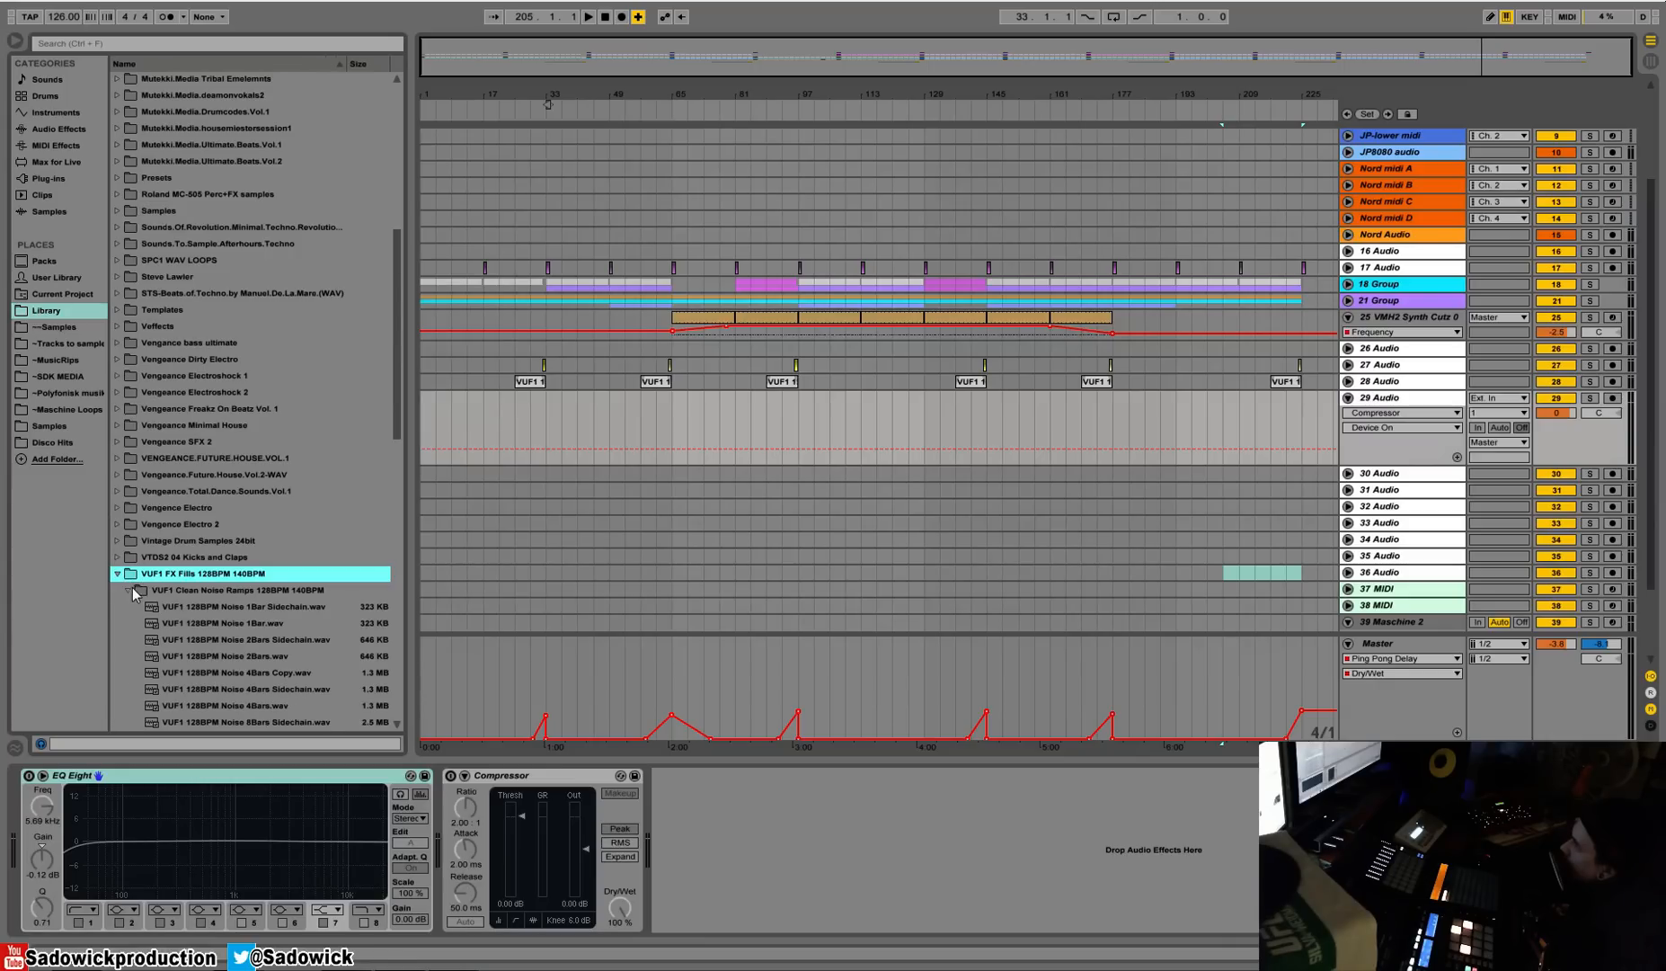
click(131, 589)
drag(392, 545, 393, 505)
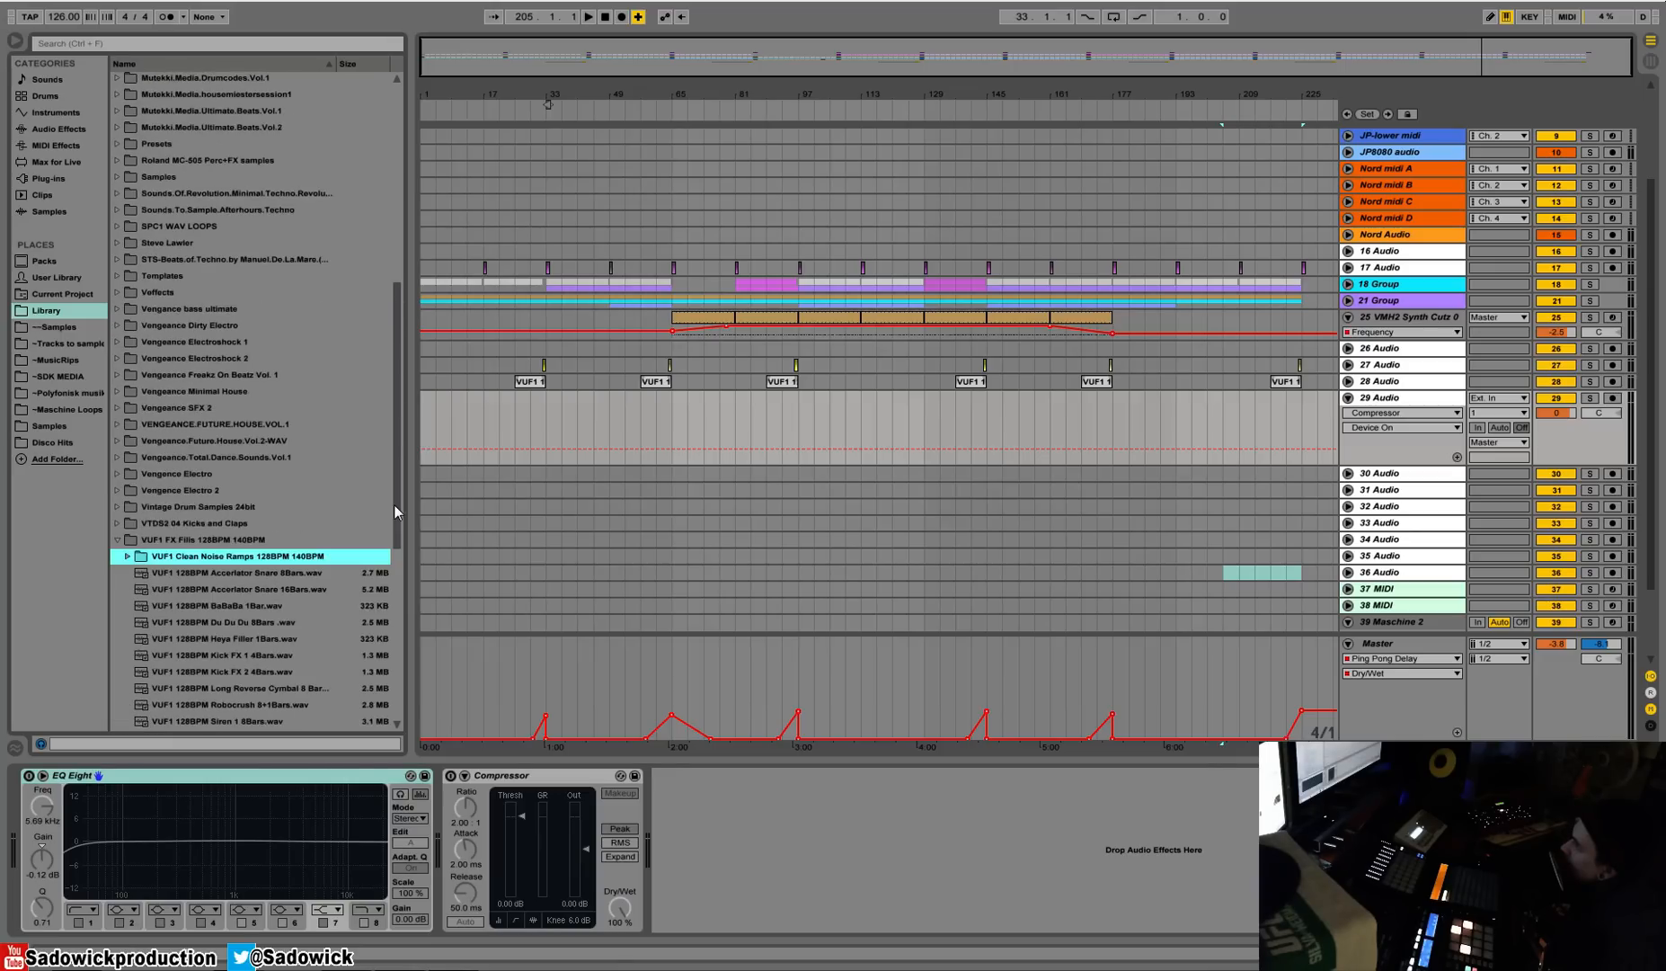
click(119, 358)
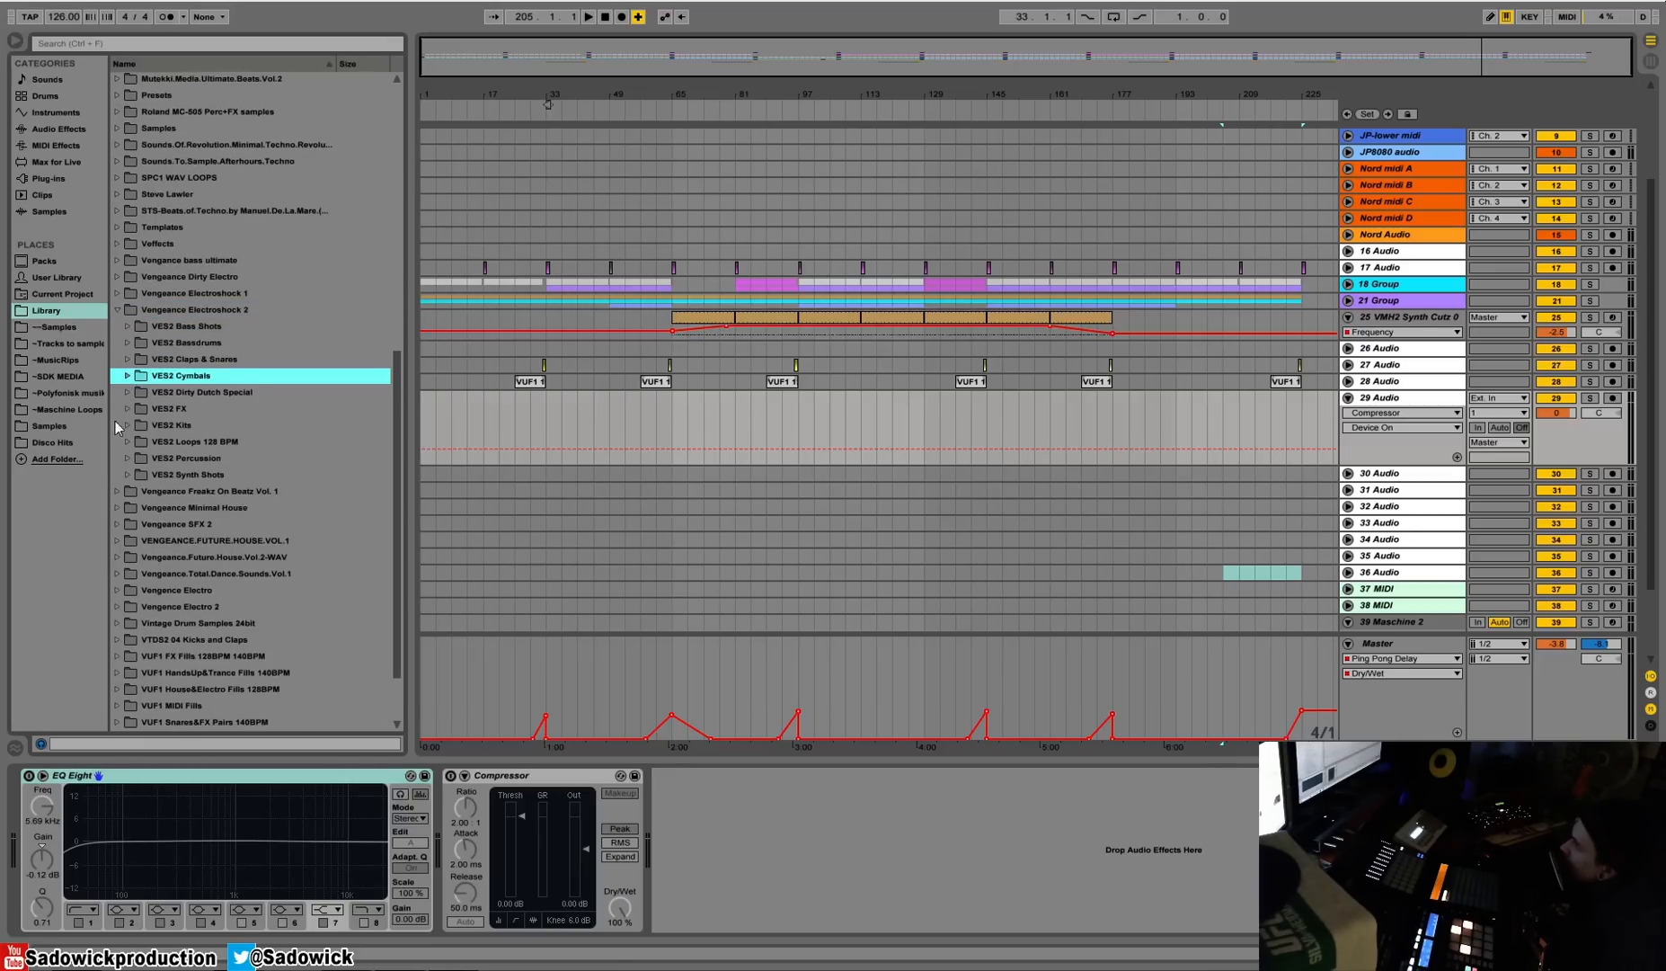
click(127, 409)
scroll(122, 406, down, 1)
click(139, 338)
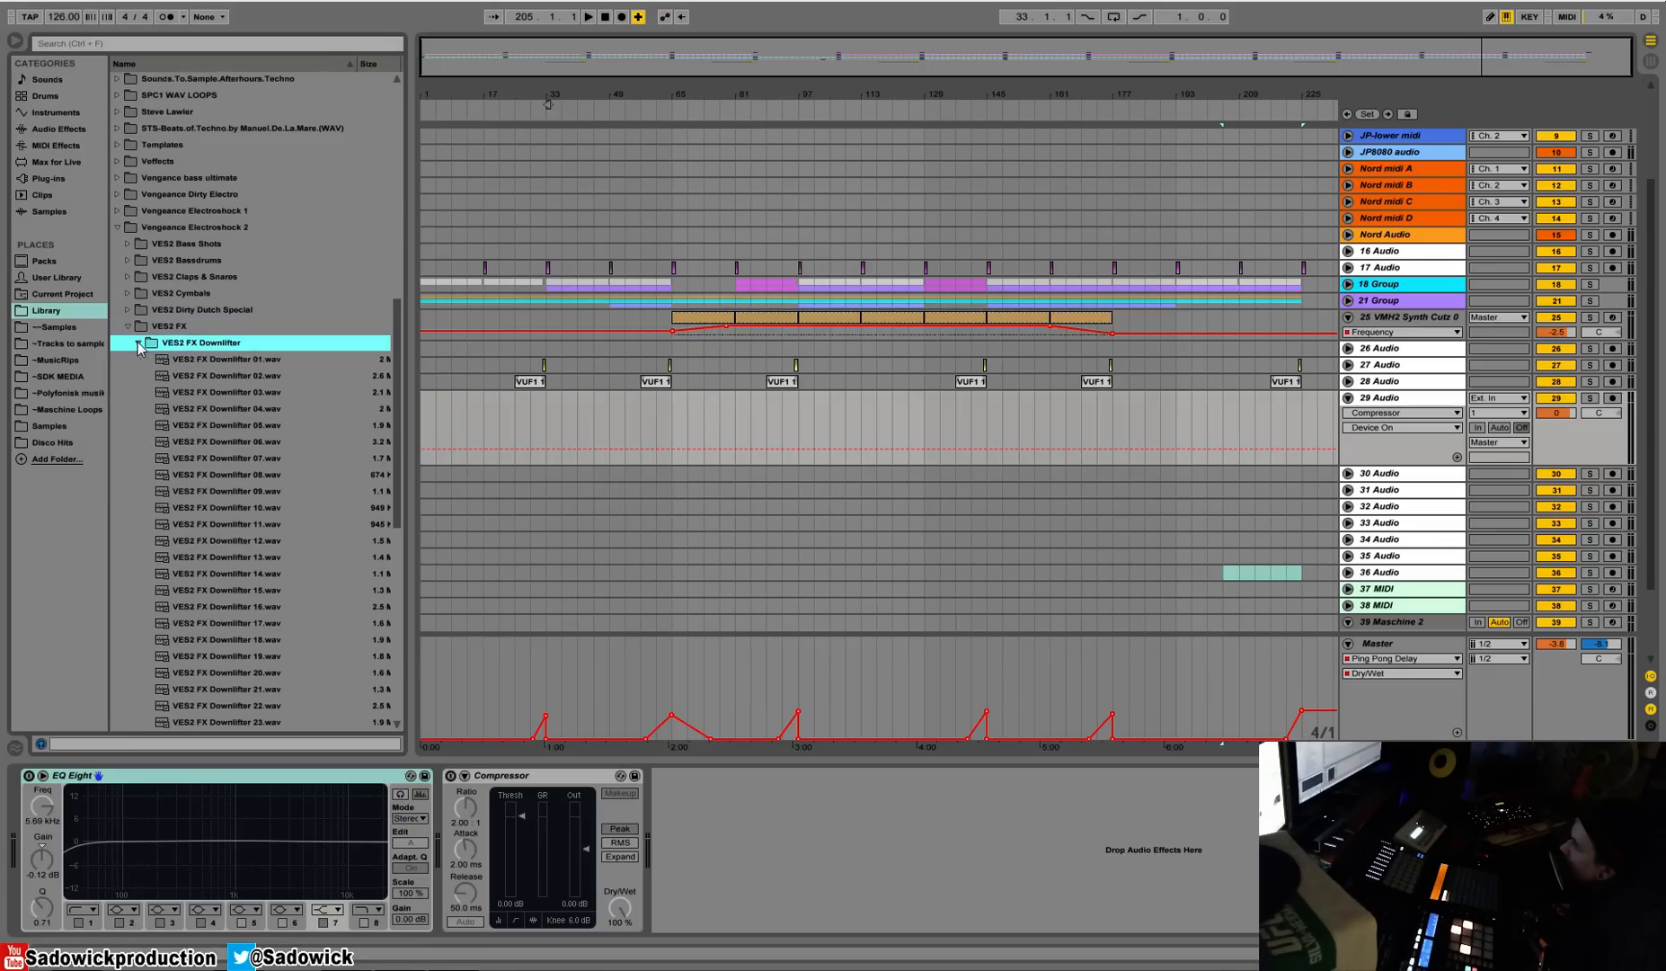
scroll(232, 528, down, 2)
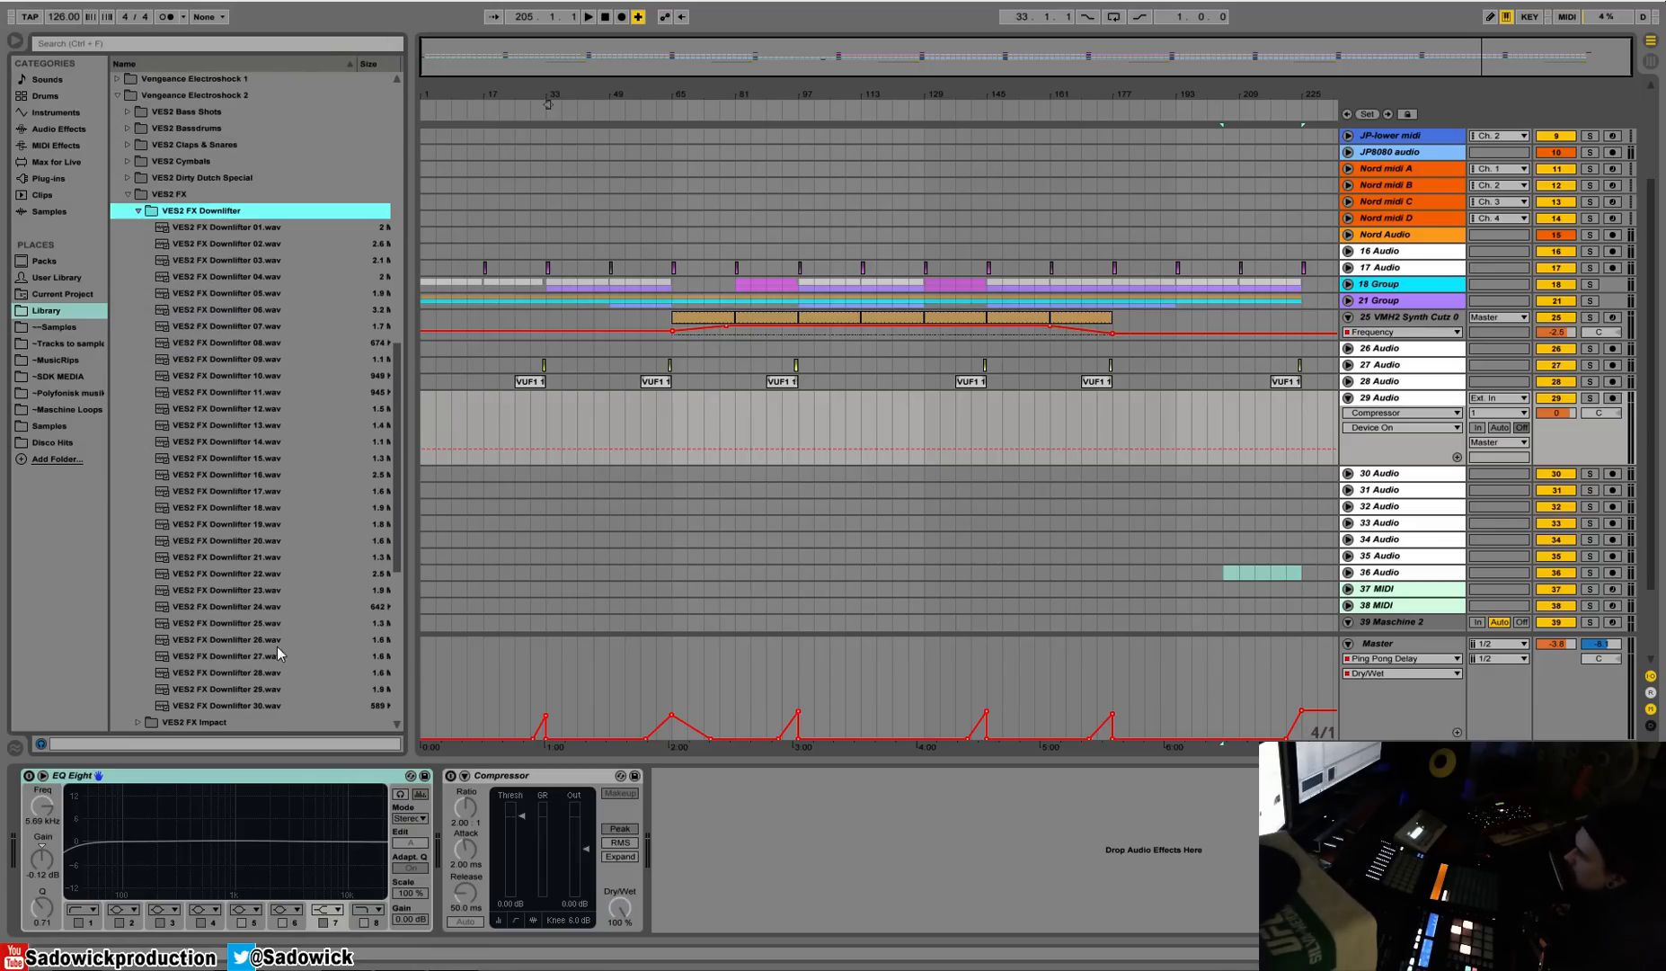
Place VES2 FX Downlifter 16 at bar 1 of the 29 Audio track, set its volume to -19.0 and pan to 24R, and audition it.
click(234, 475)
drag(221, 478, 432, 424)
mouse_move(1557, 414)
mouse_down()
mouse_move(1558, 429)
mouse_move(1596, 391)
mouse_move(1552, 431)
mouse_up()
key(space)
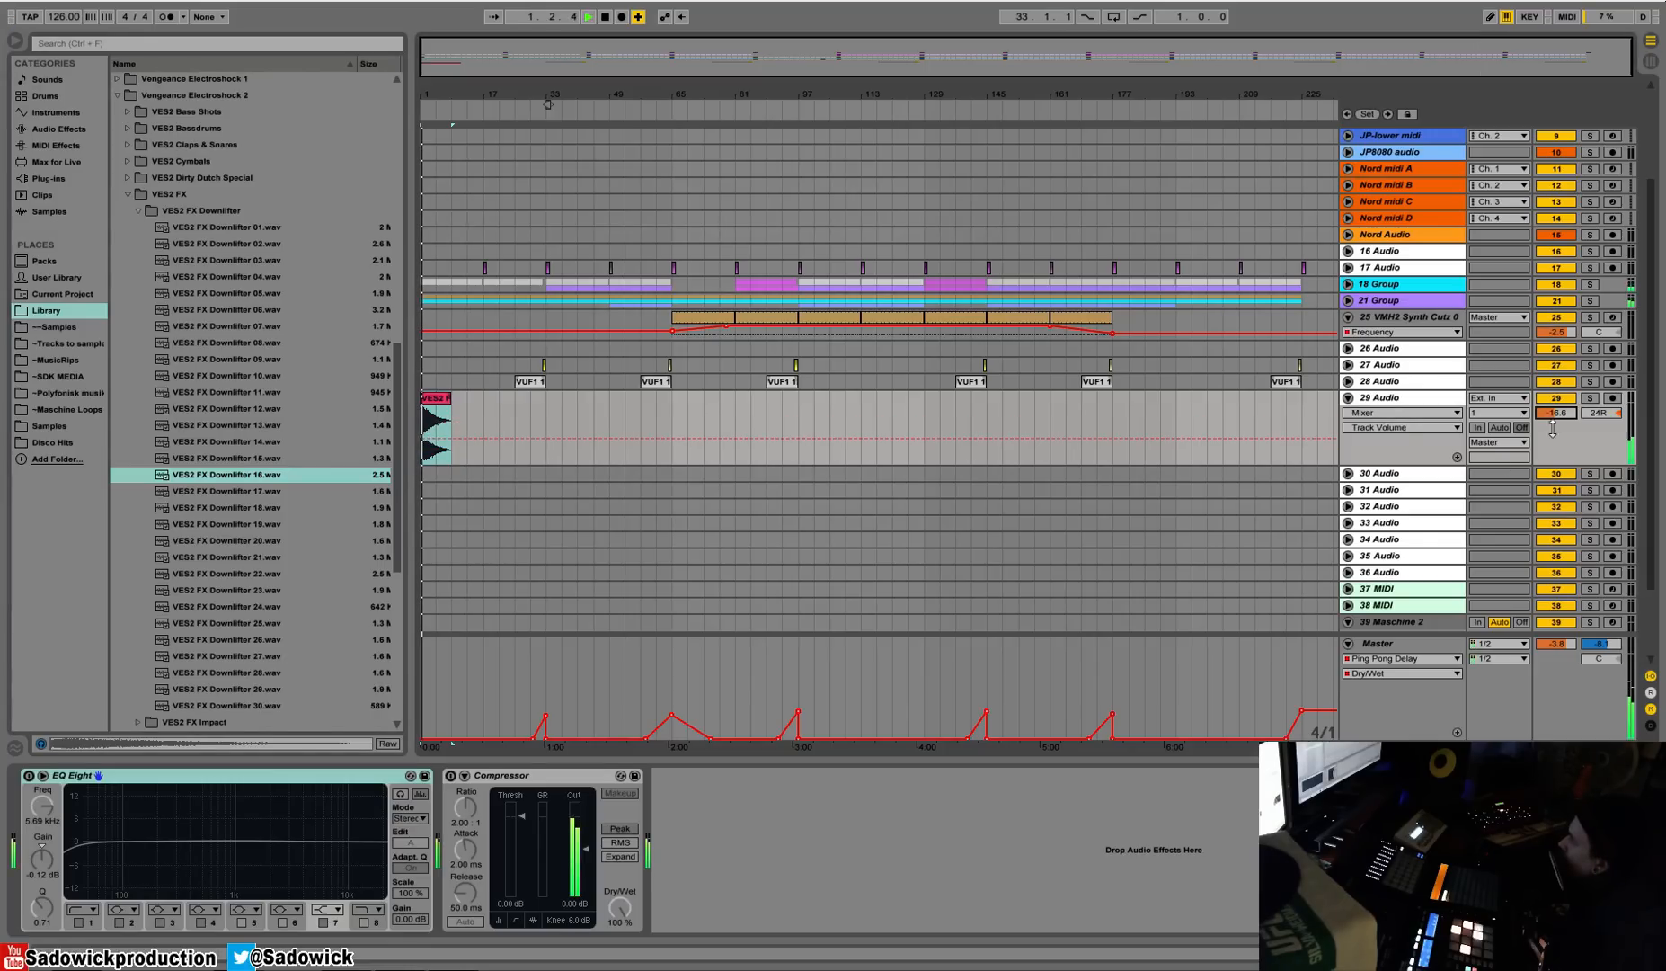
key(space)
Duplicate the downlifter along the 29 Audio track every 64 bars, at bars 65, 129 and 193.
drag(666, 420, 376, 431)
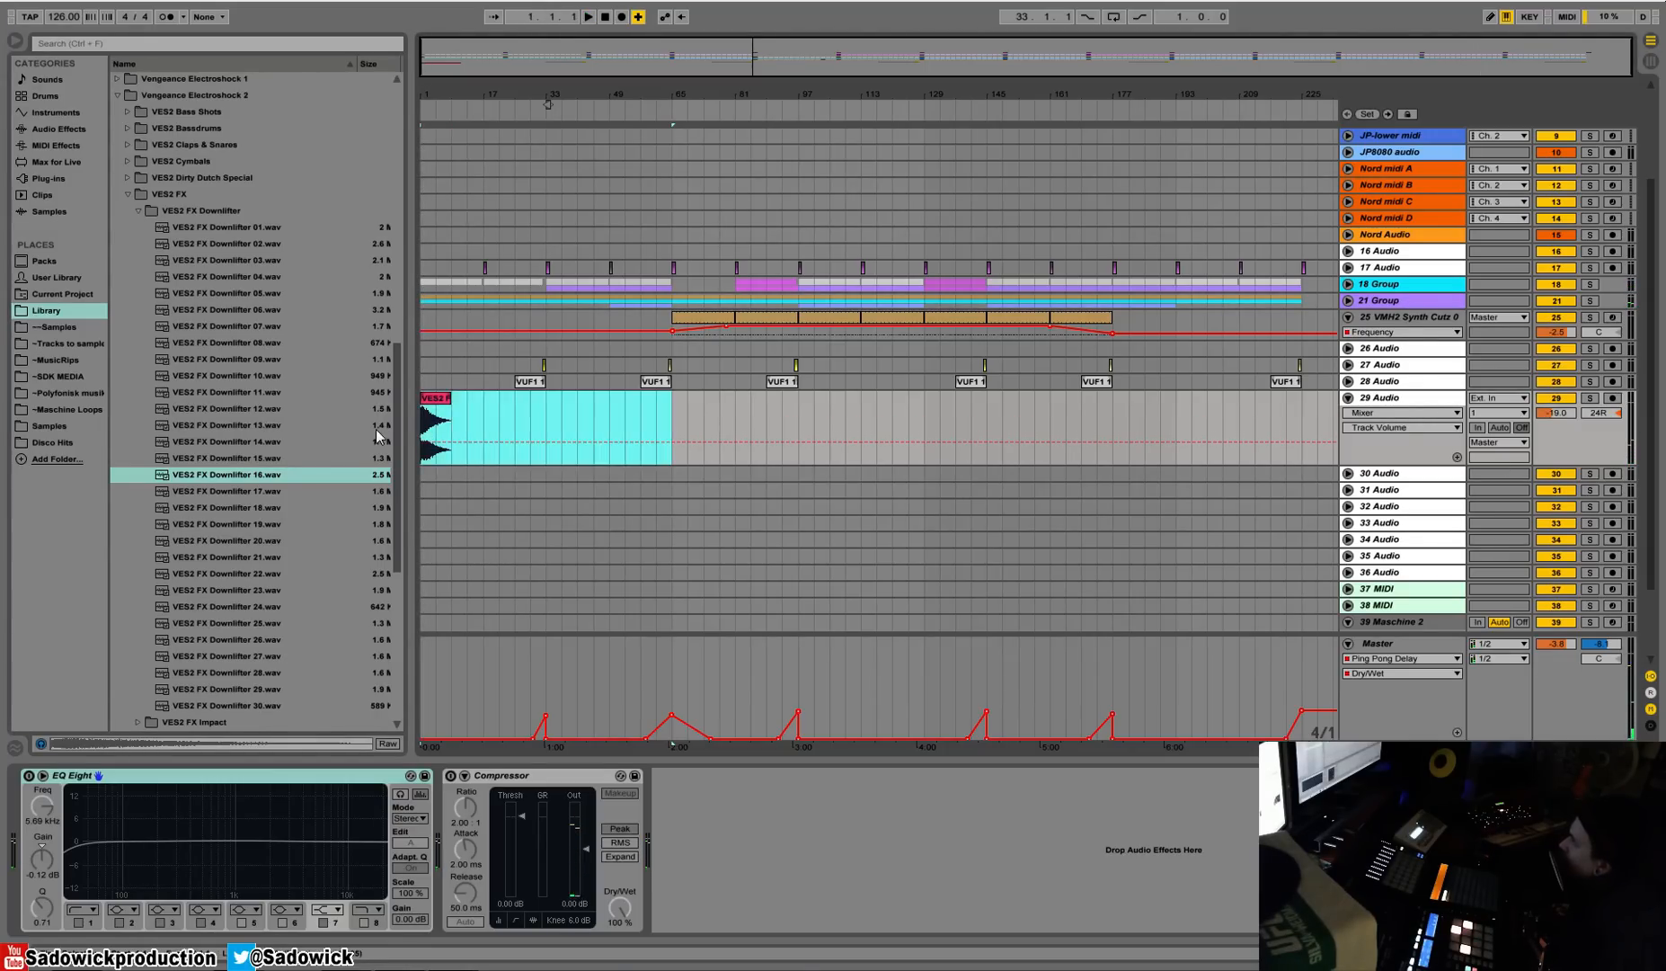
key(ctrl+d)
drag(921, 415, 670, 439)
key(ctrl+d)
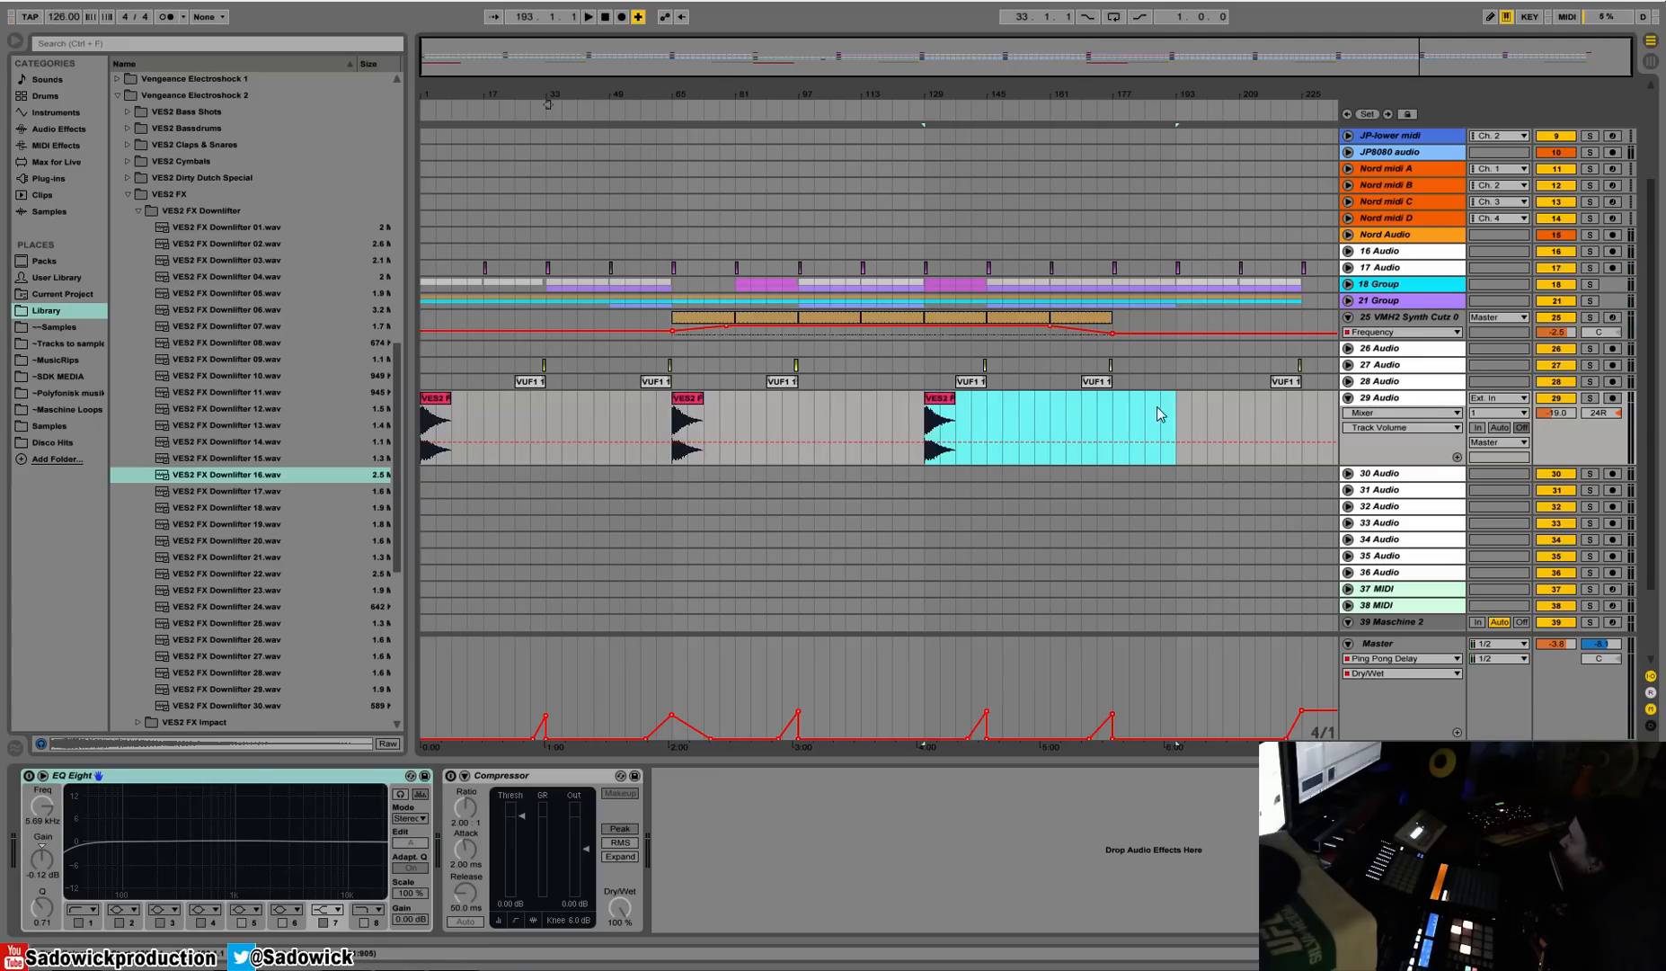
key(ctrl+d)
Unfold the 30 Audio track, open the VES2 FX Uplifter sample folder and preview VES2 FX Uplifter 08.
click(1348, 428)
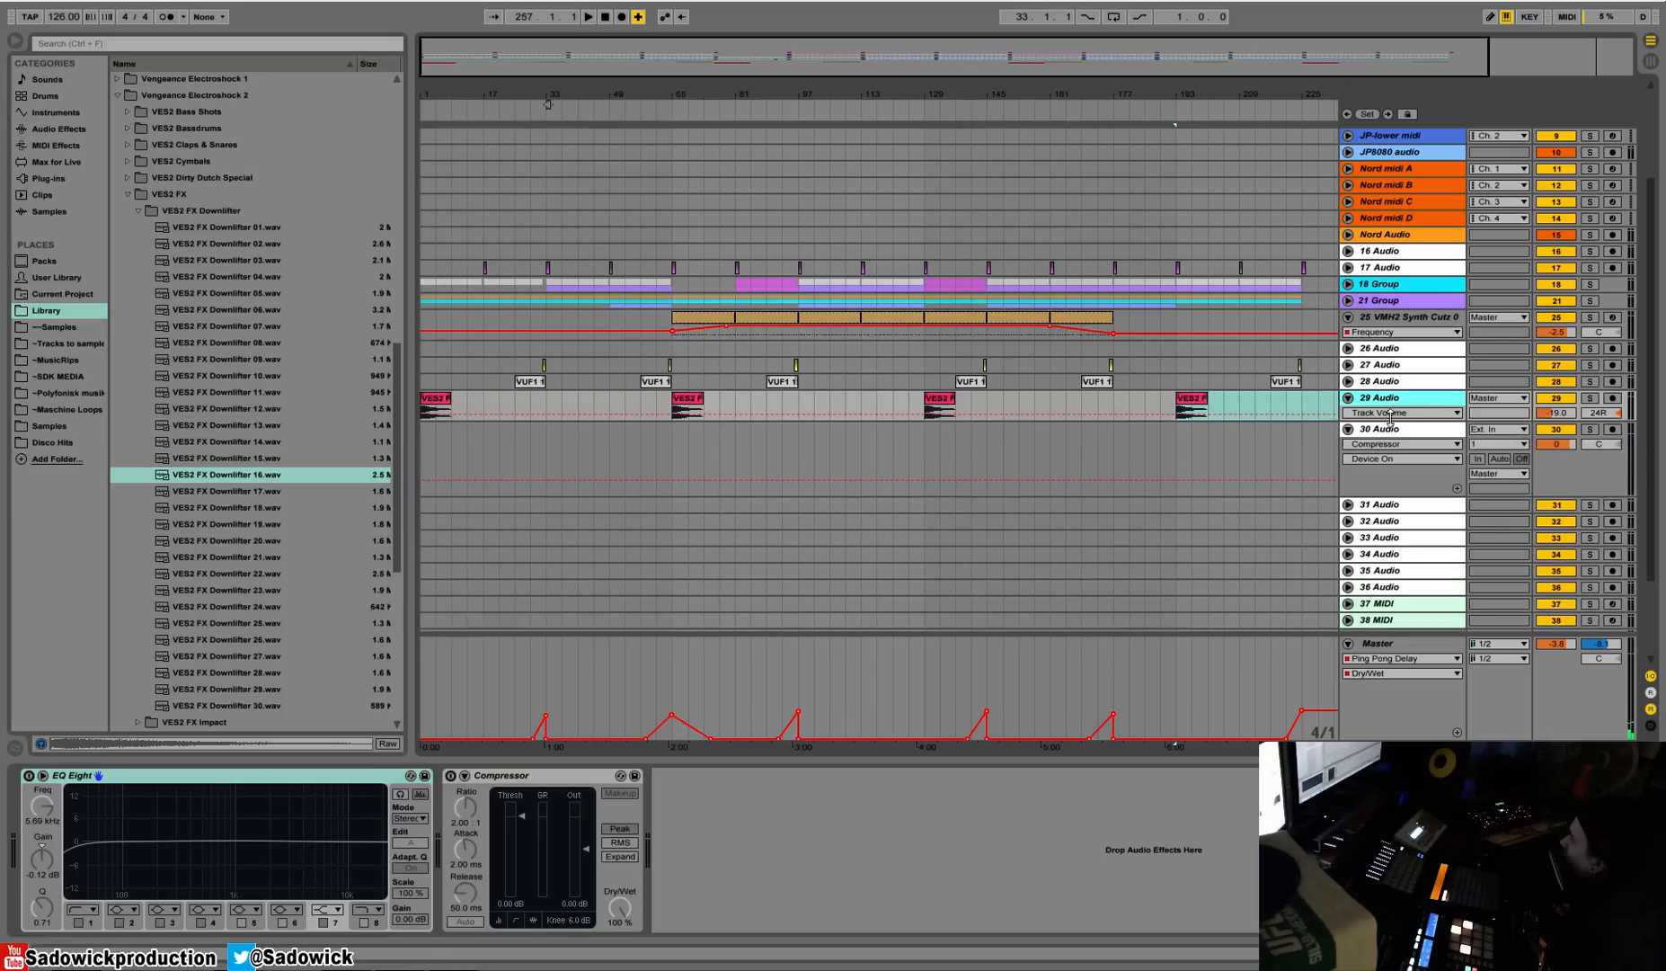
click(1388, 430)
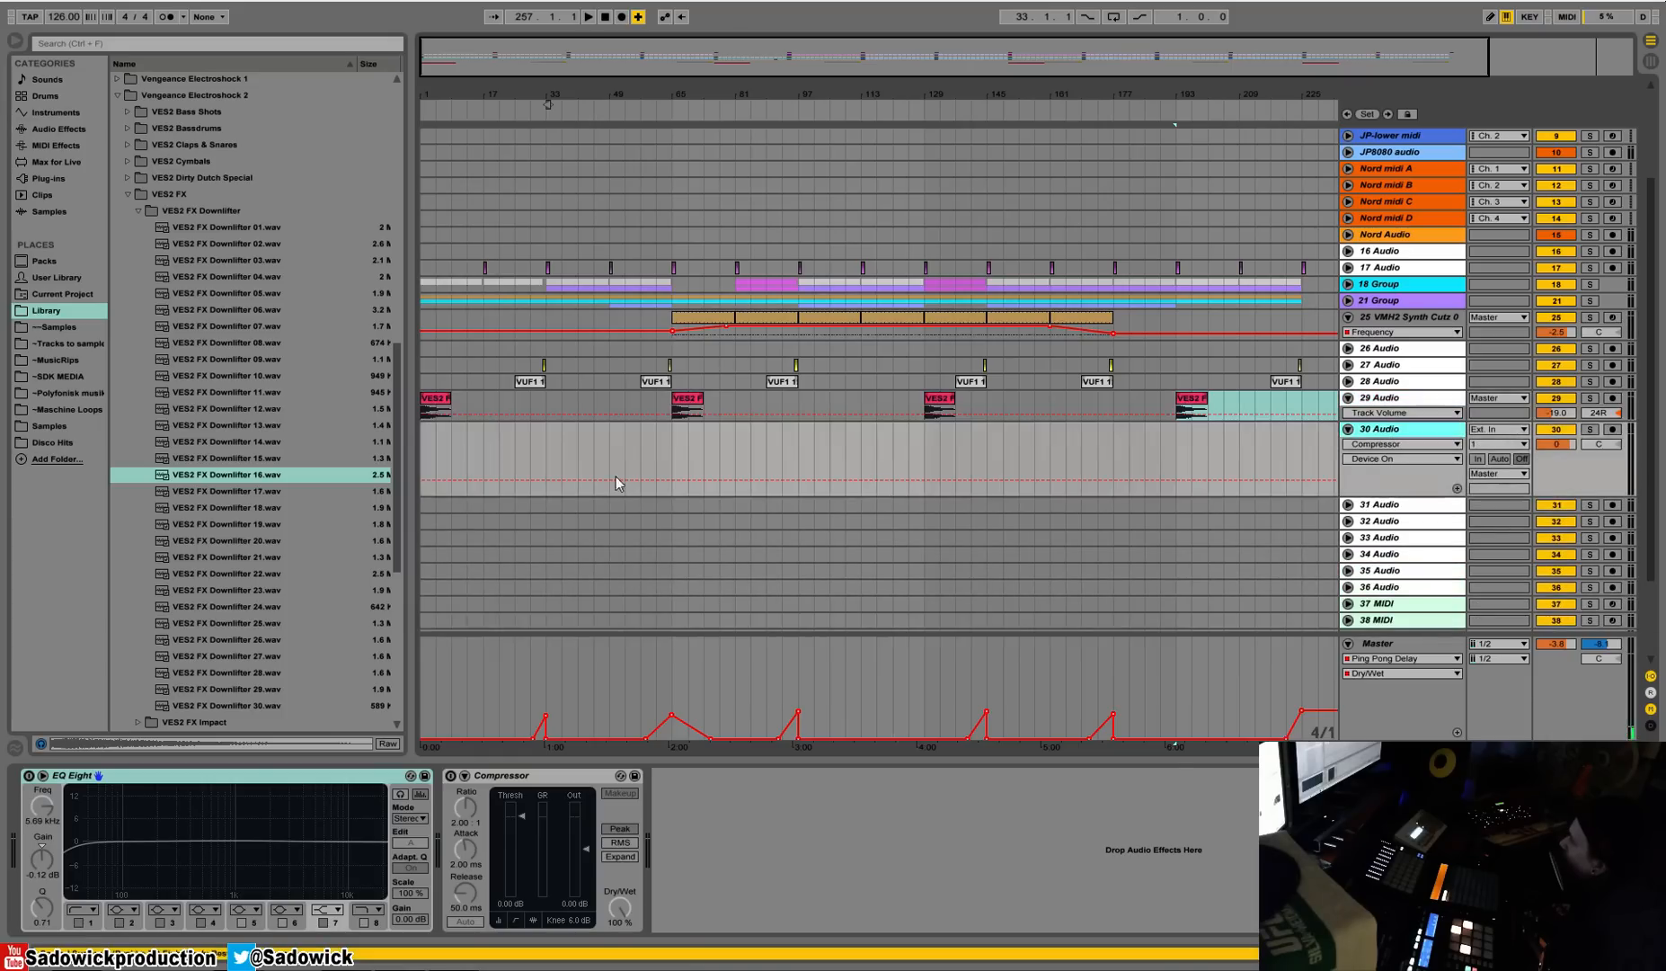
click(204, 606)
click(210, 640)
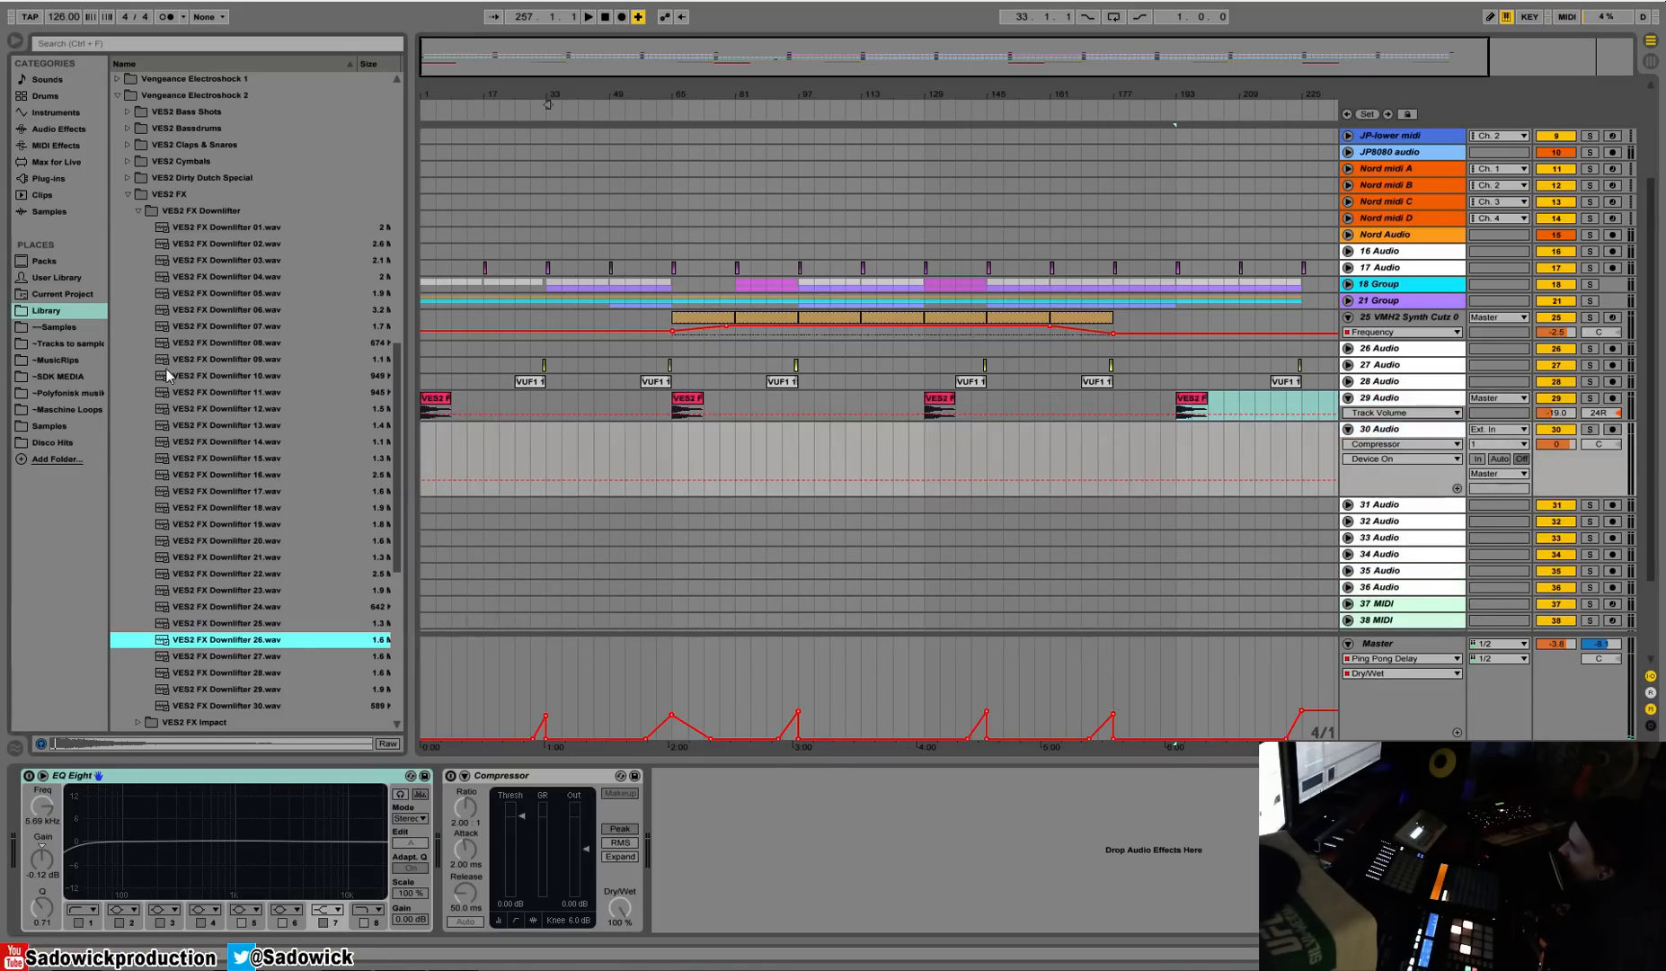
click(140, 215)
click(138, 325)
click(219, 458)
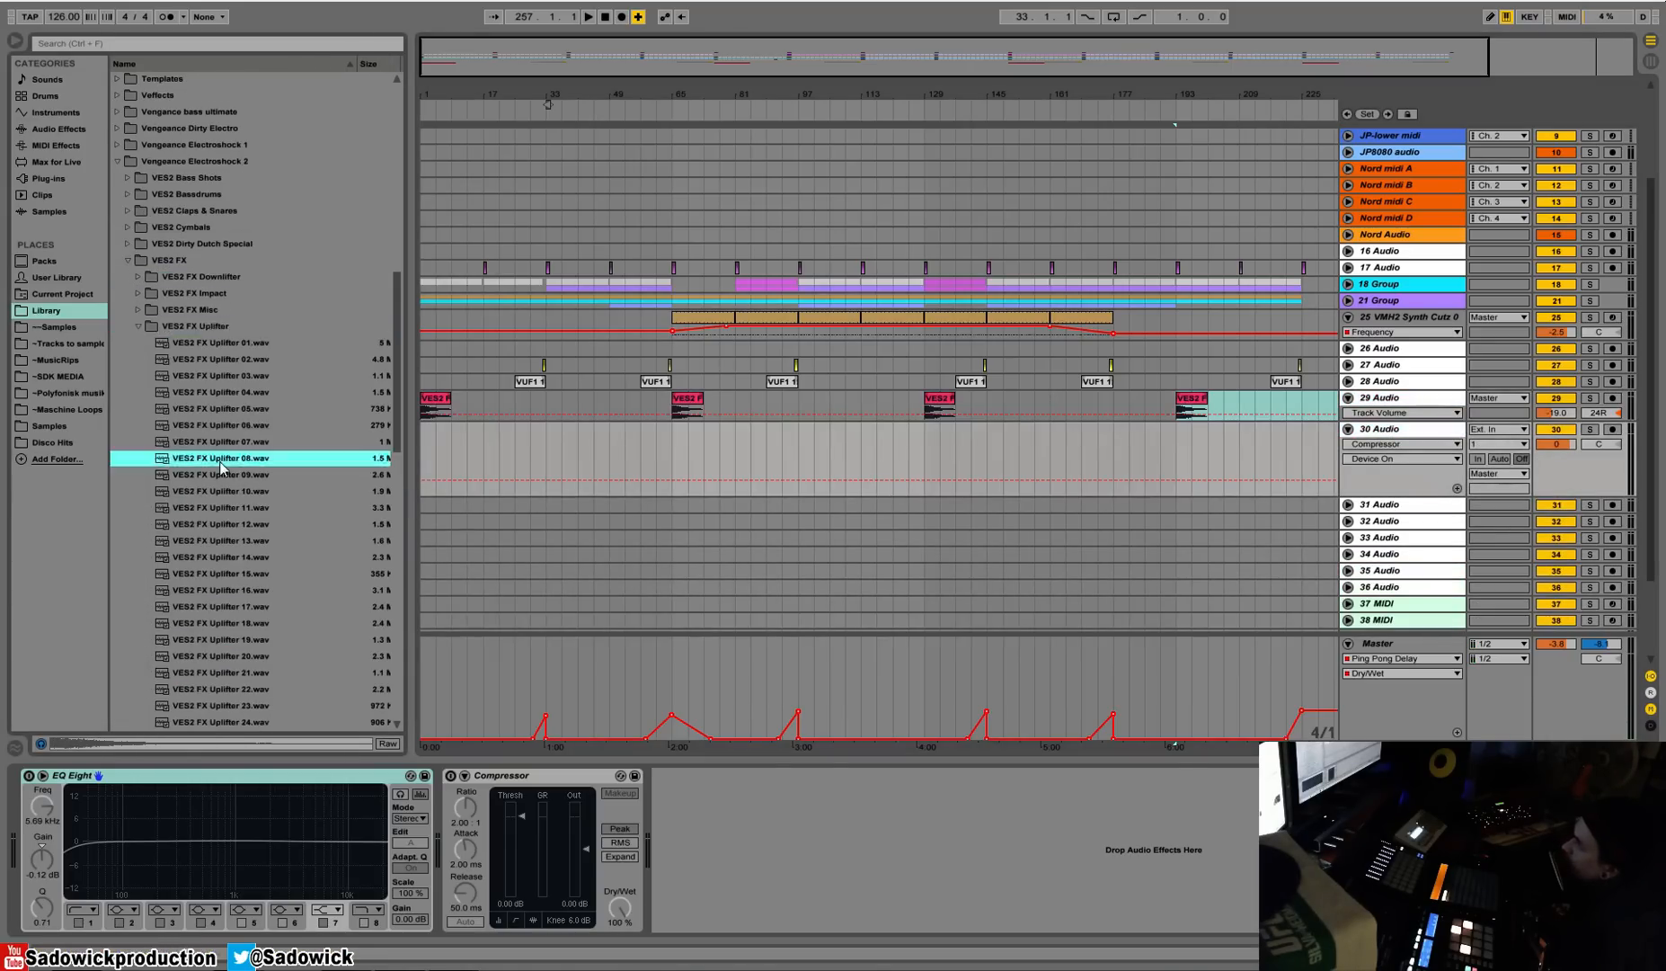
scroll(218, 463, down, 3)
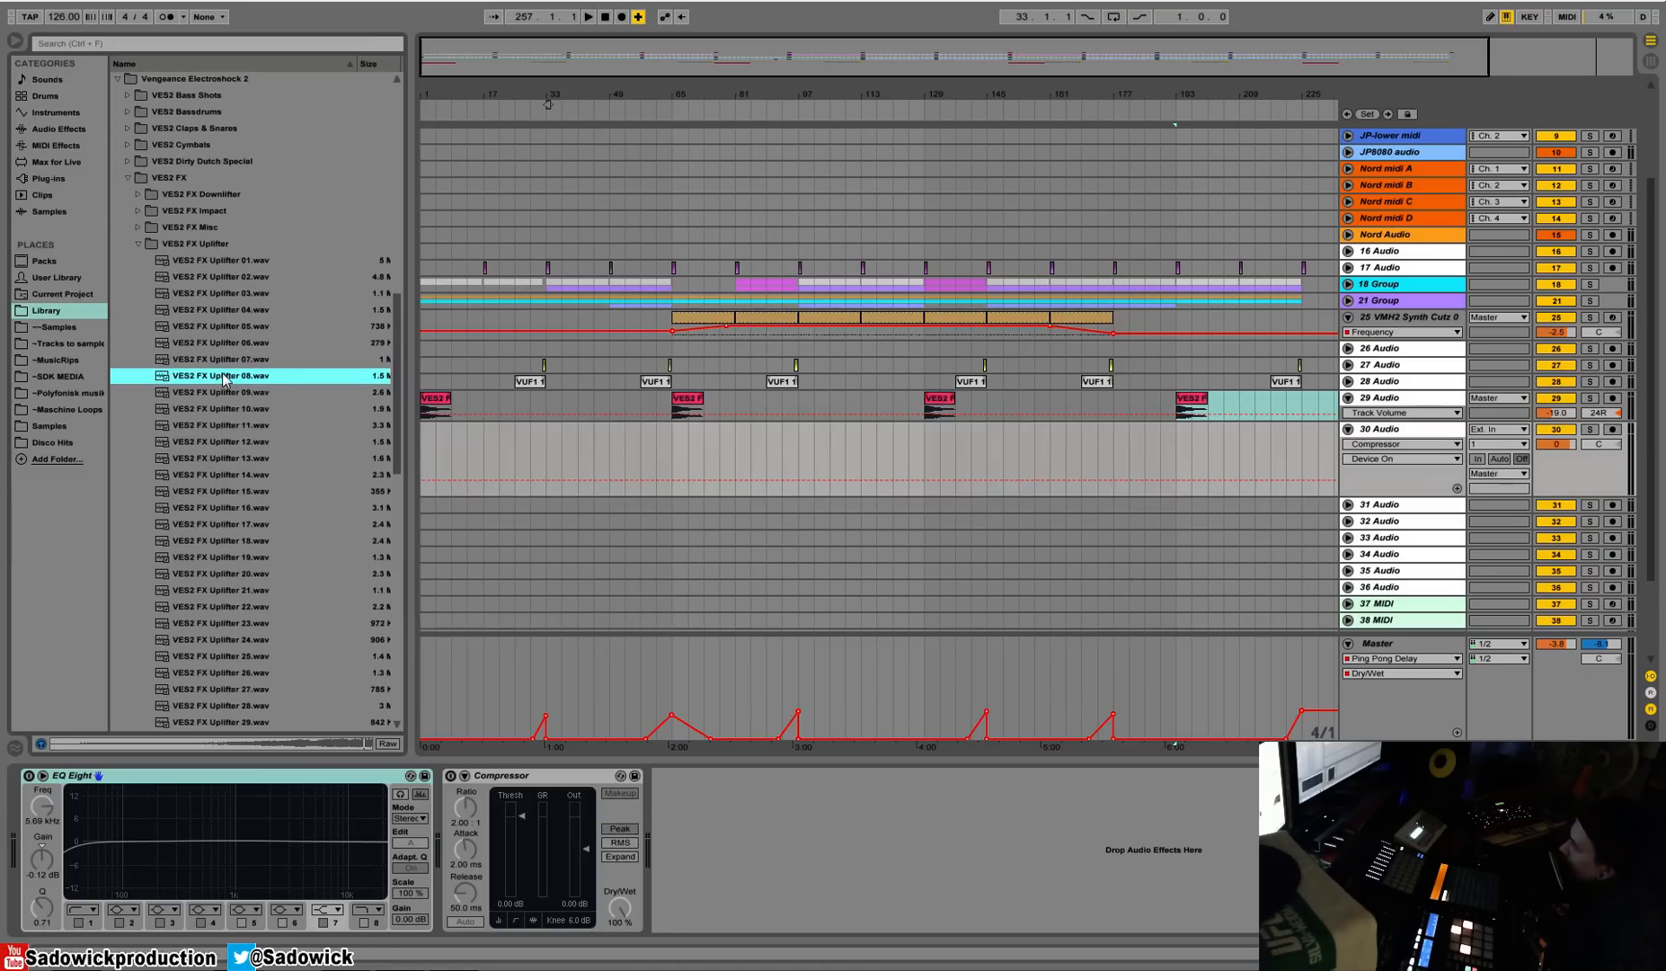
Place VES2 FX Uplifter 08 on the 30 Audio track from bar 57 so that it ends at bar 65.
drag(218, 382, 656, 466)
drag(668, 88, 680, 185)
drag(668, 430, 723, 451)
click(1439, 956)
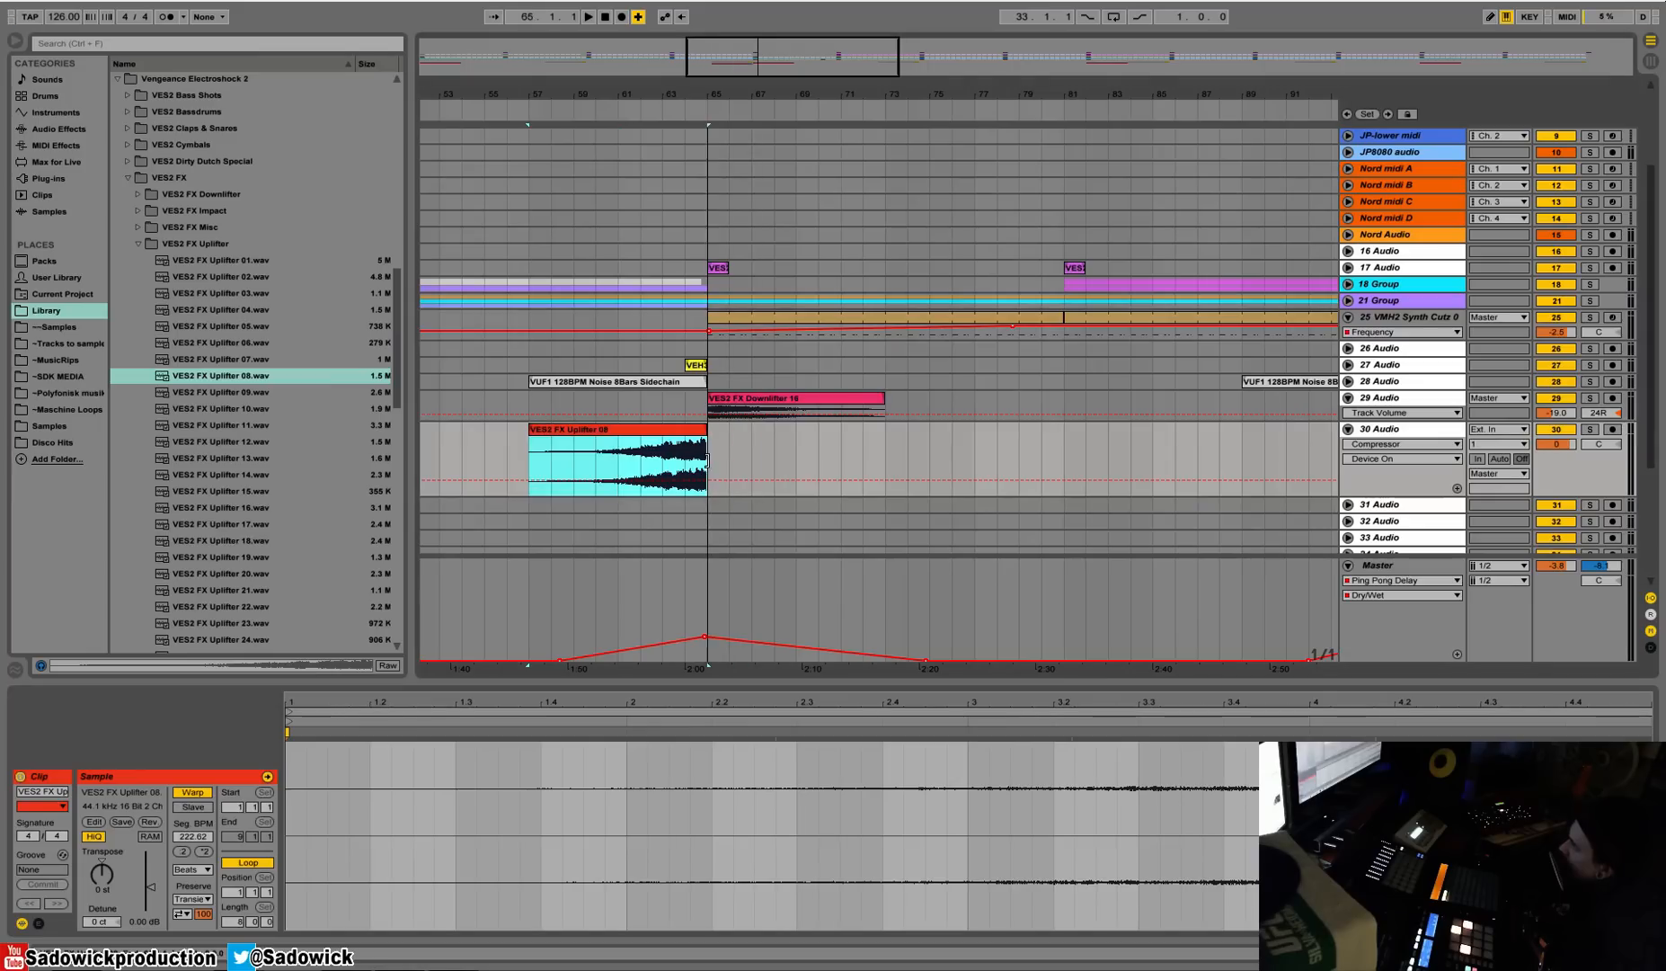
Audition the uplifter with the 30 Audio track soloed, set the clip's warp mode to Texture and lower the track volume.
click(1590, 429)
key(space)
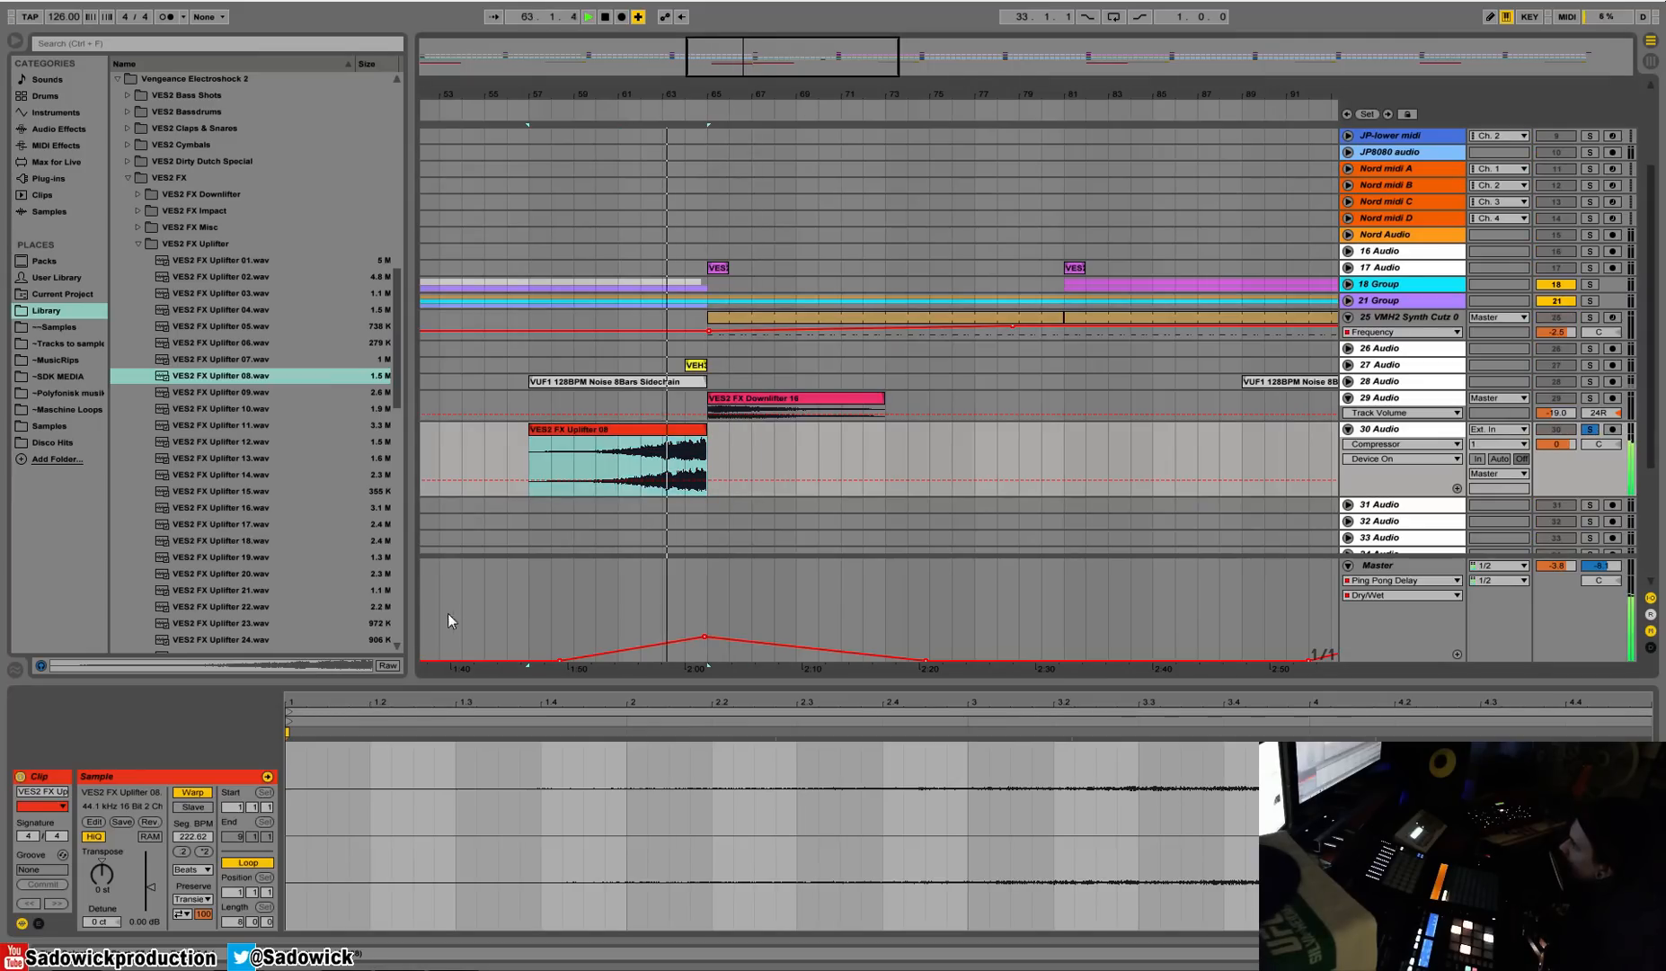
click(192, 869)
click(207, 900)
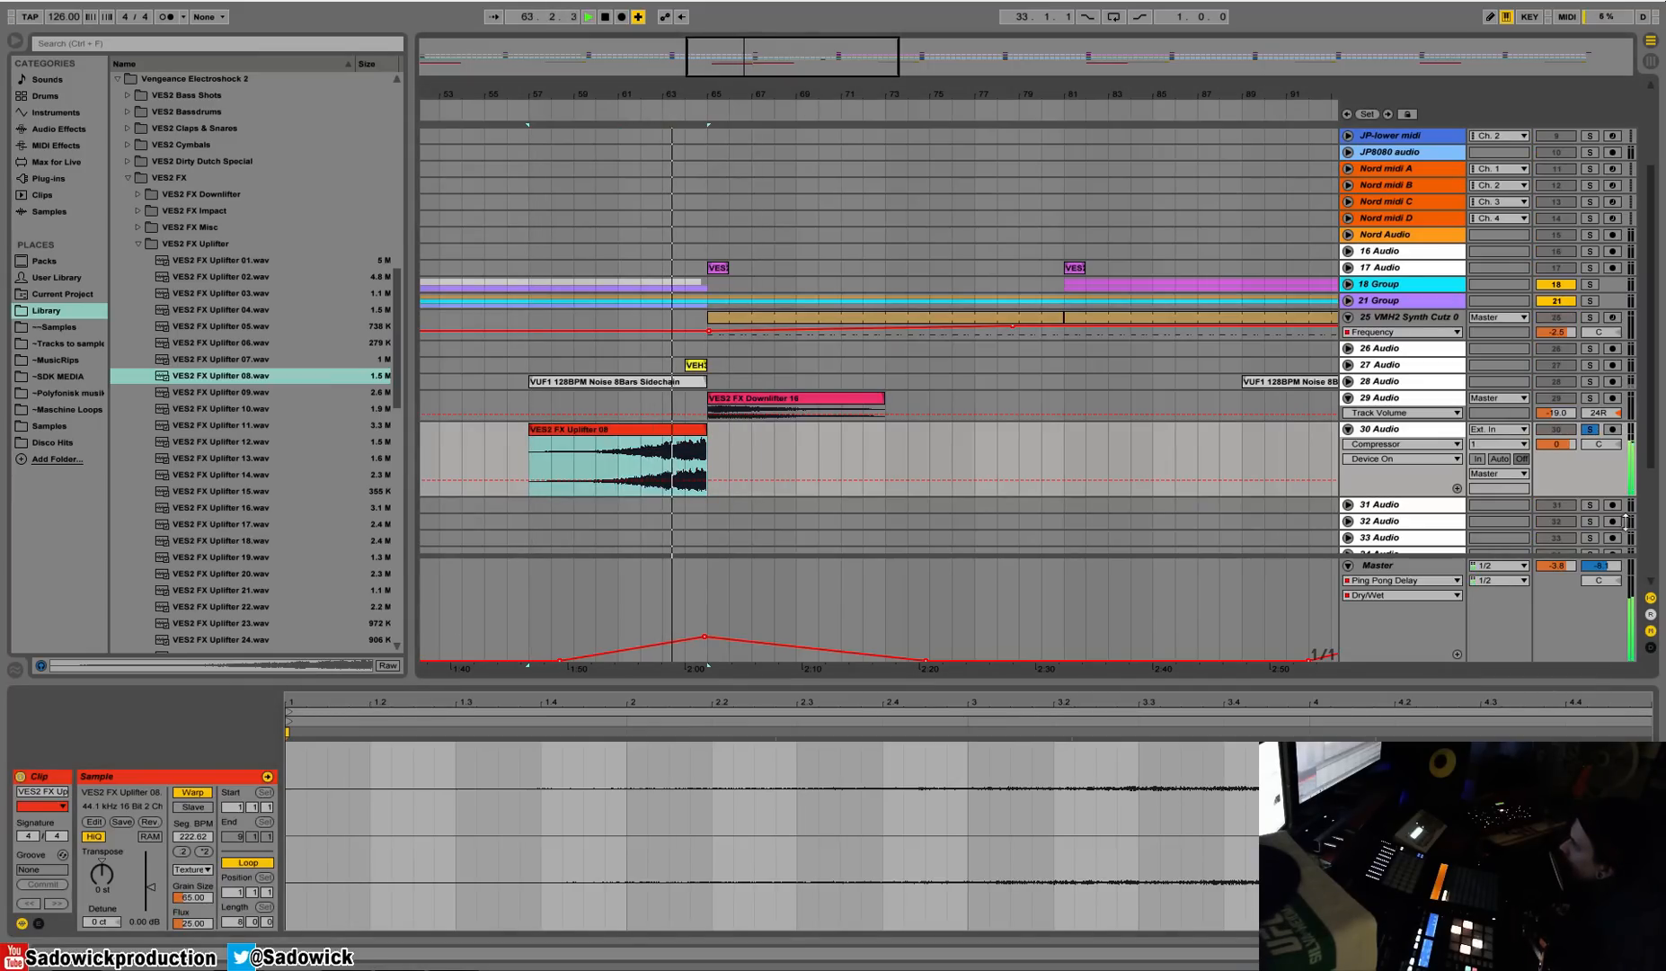
drag(1568, 448, 1568, 486)
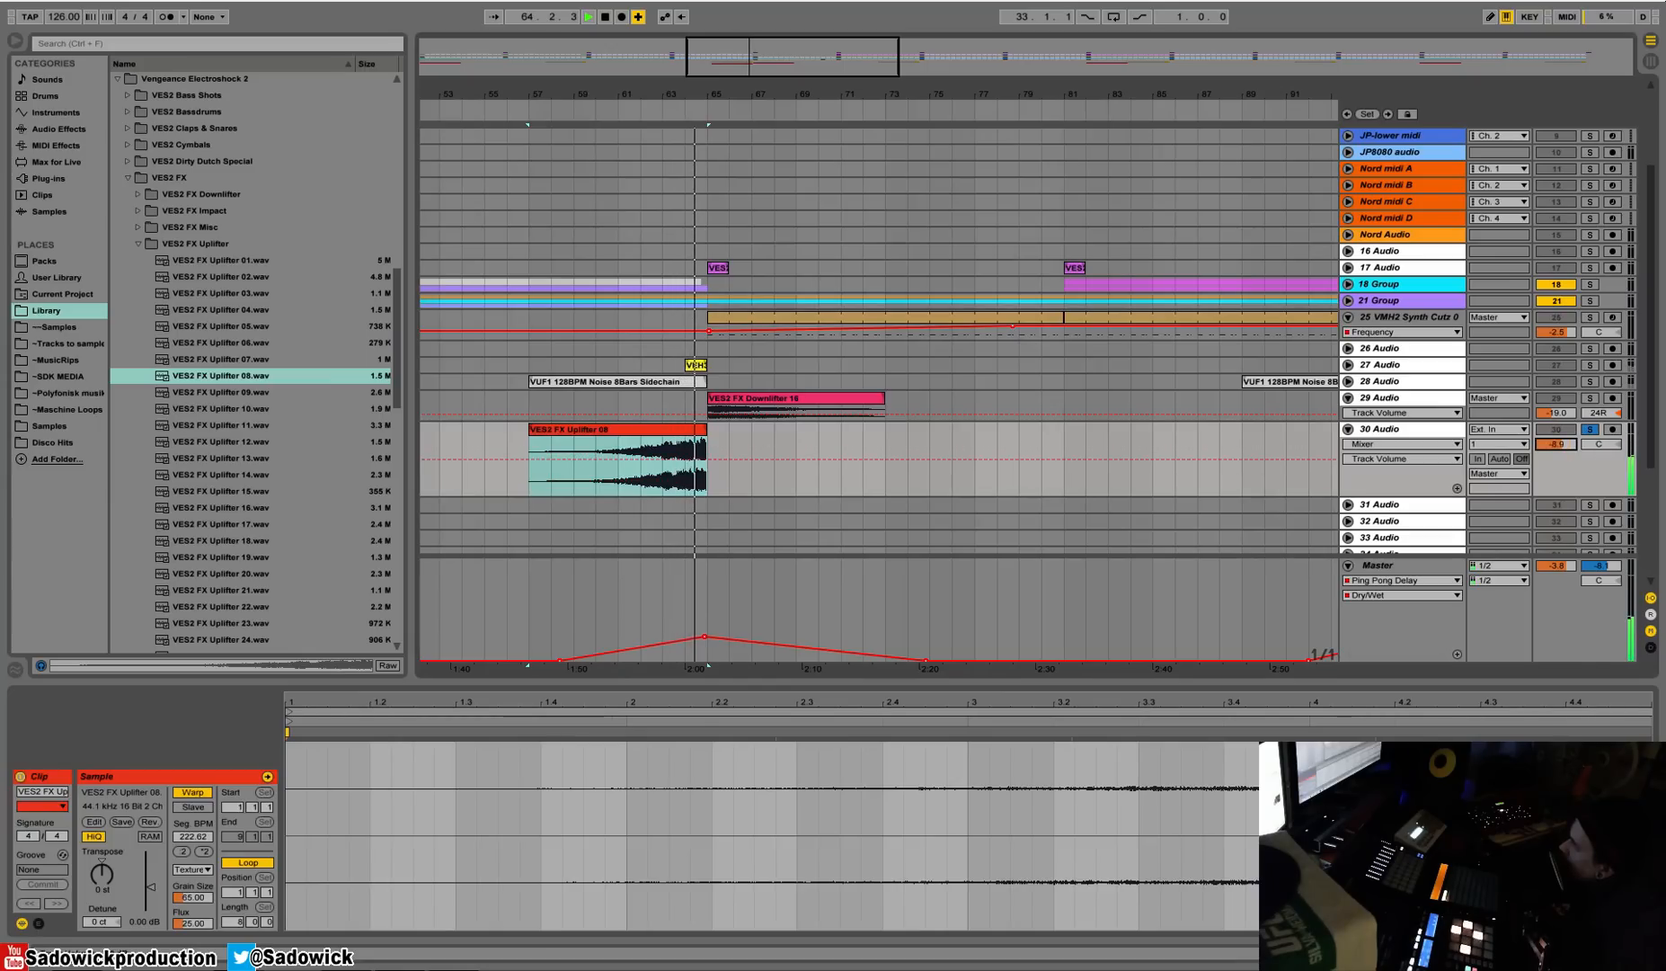
key(space)
Enable EQ Eight on the 30 Audio track and insert a Reverb in front of it.
key(shift+Tab)
click(29, 776)
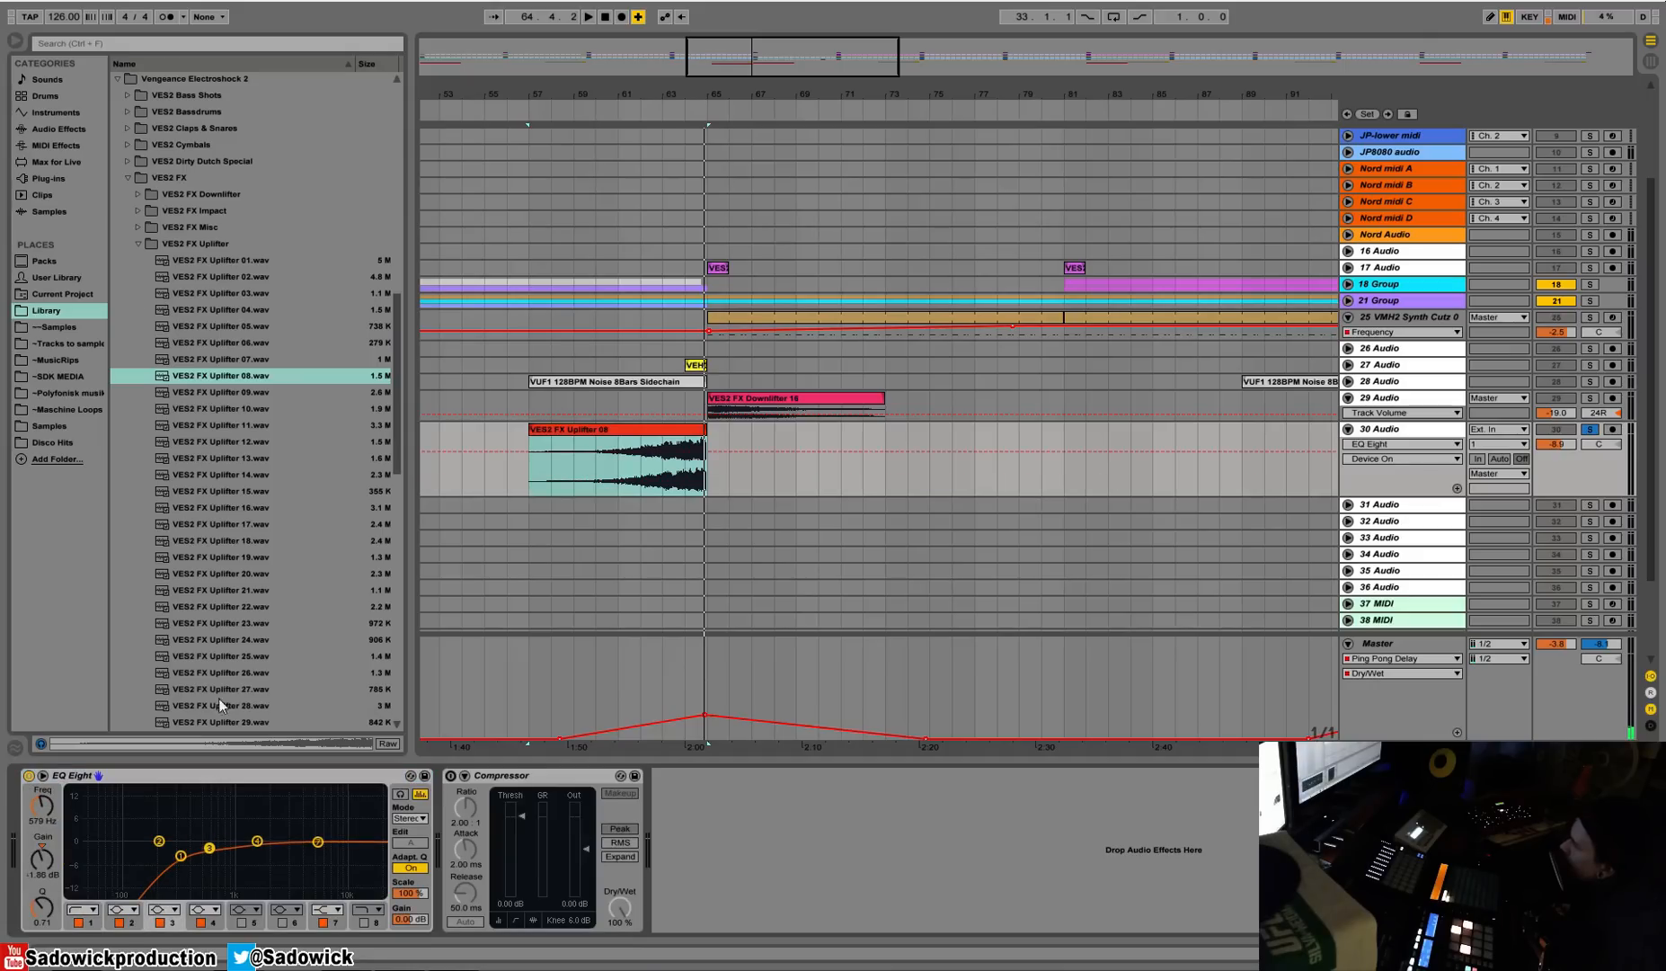
click(56, 129)
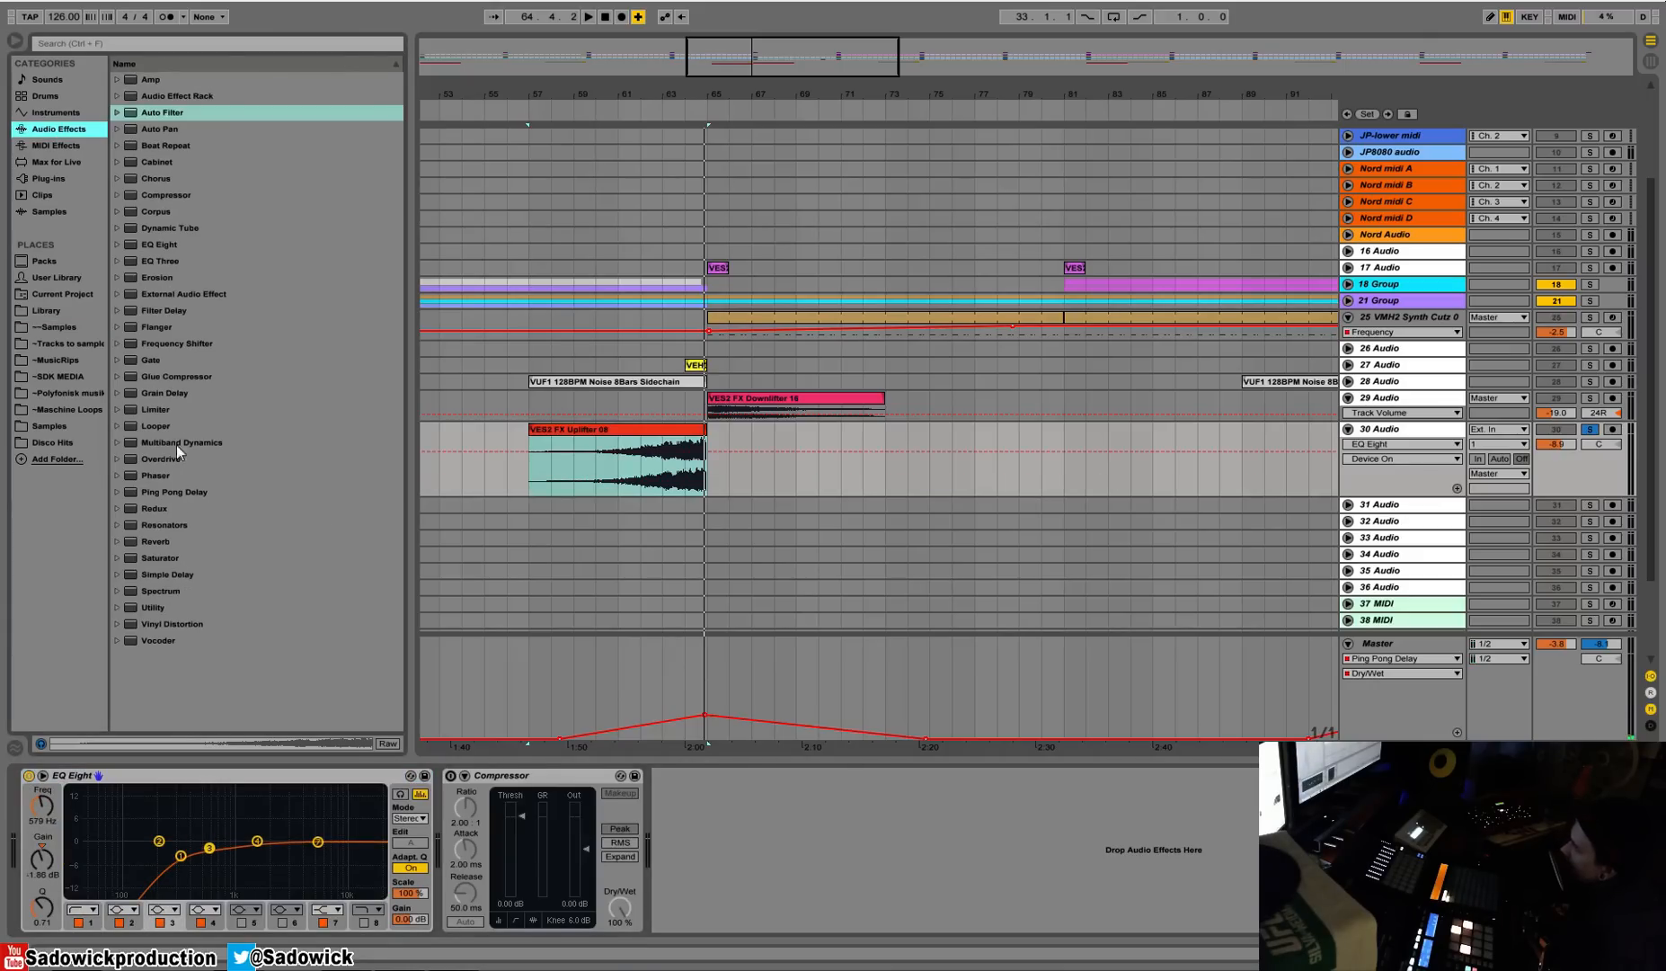
drag(154, 539, 135, 800)
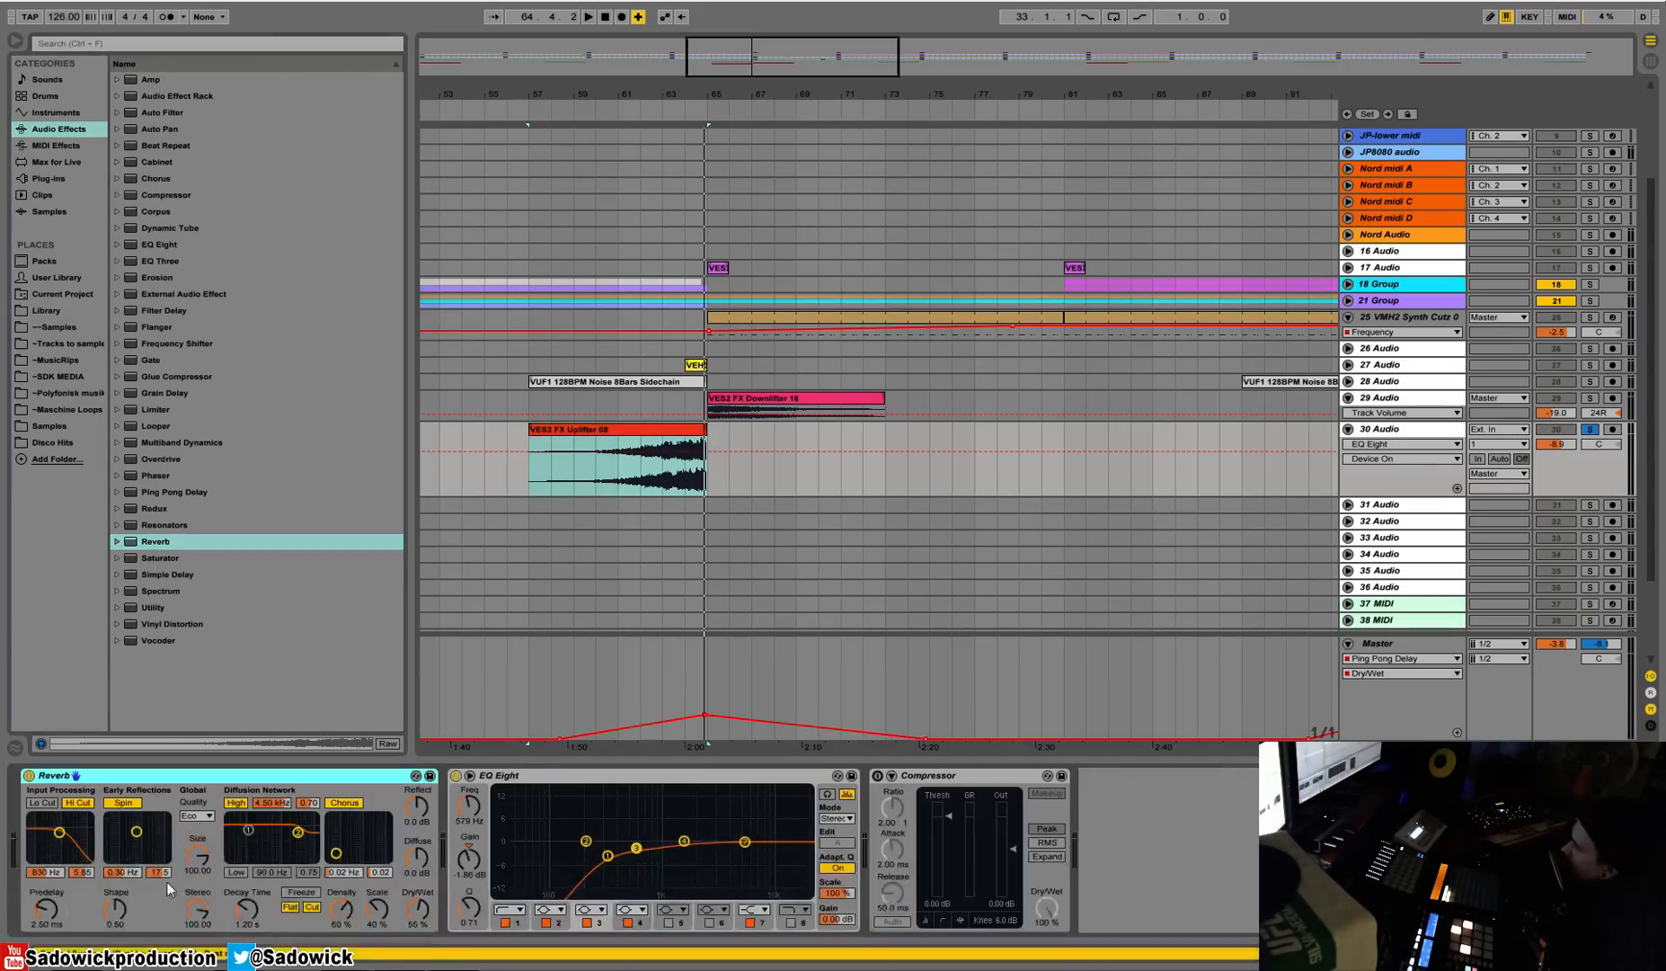
Turn off the Reverb's Hi Cut, Spin, High, Chorus, Flat and Cut options and set Decay Time to 7.15 s.
click(81, 804)
click(123, 802)
click(237, 802)
click(343, 803)
drag(247, 910, 248, 868)
click(289, 906)
click(311, 906)
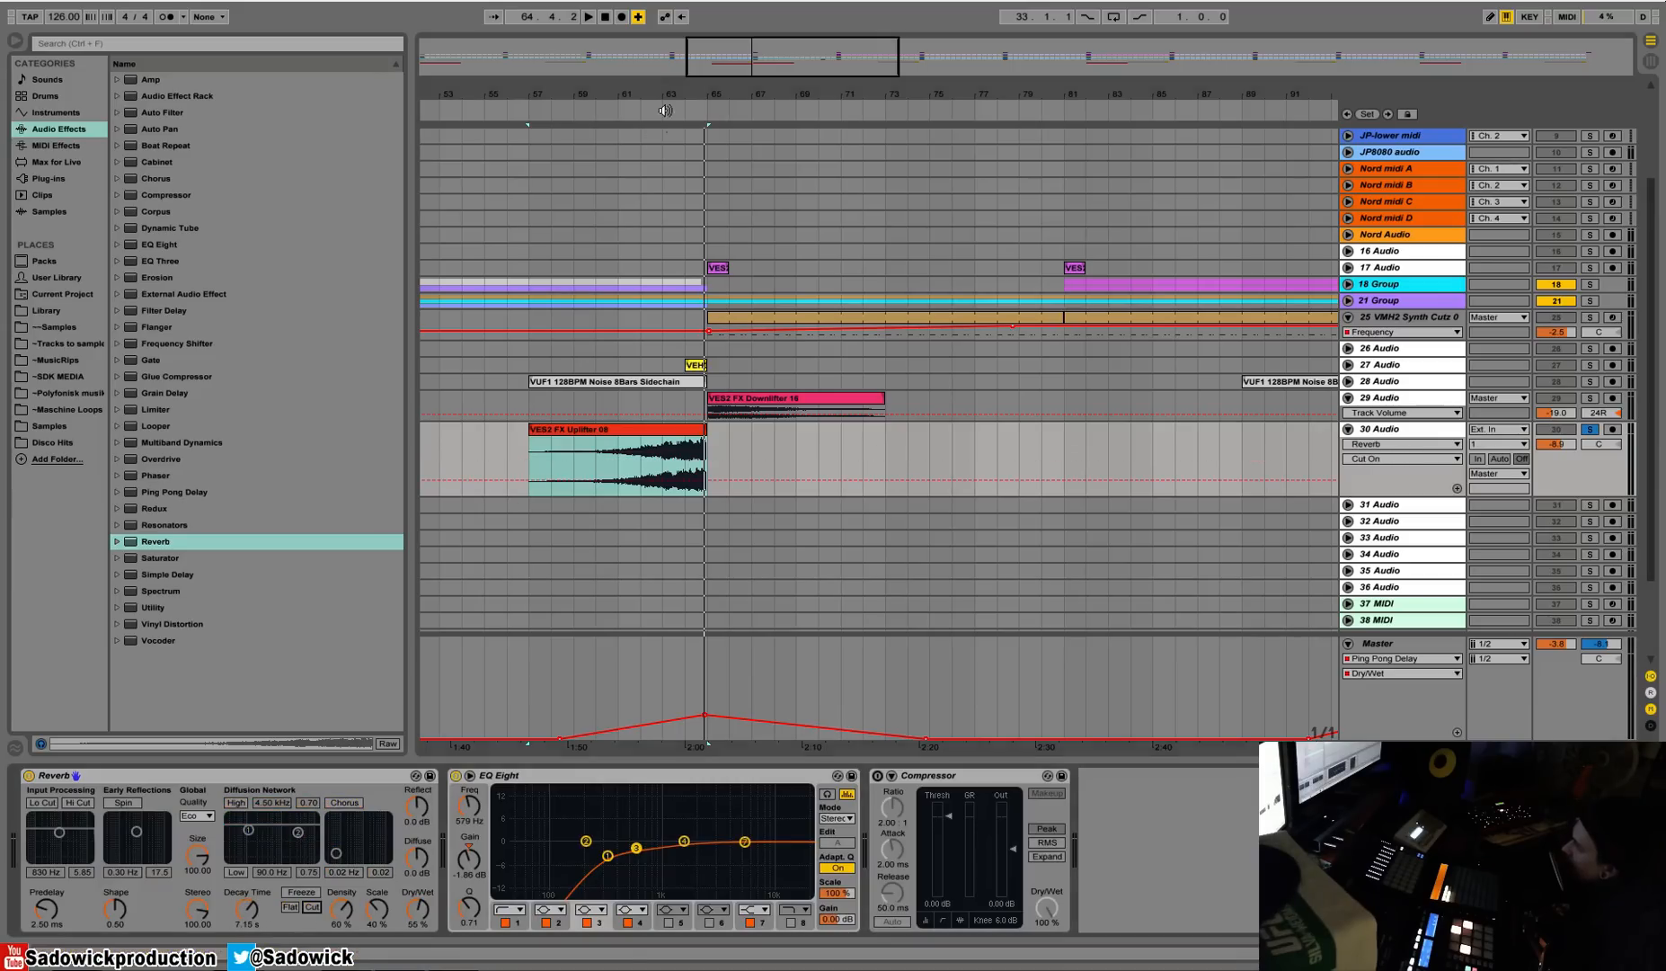
Set the Reverb's Decay Time to 14.1 s and Dry/Wet to 44% during playback, then unsolo the track and audition the mix.
click(665, 111)
drag(247, 910, 248, 890)
drag(418, 909, 418, 924)
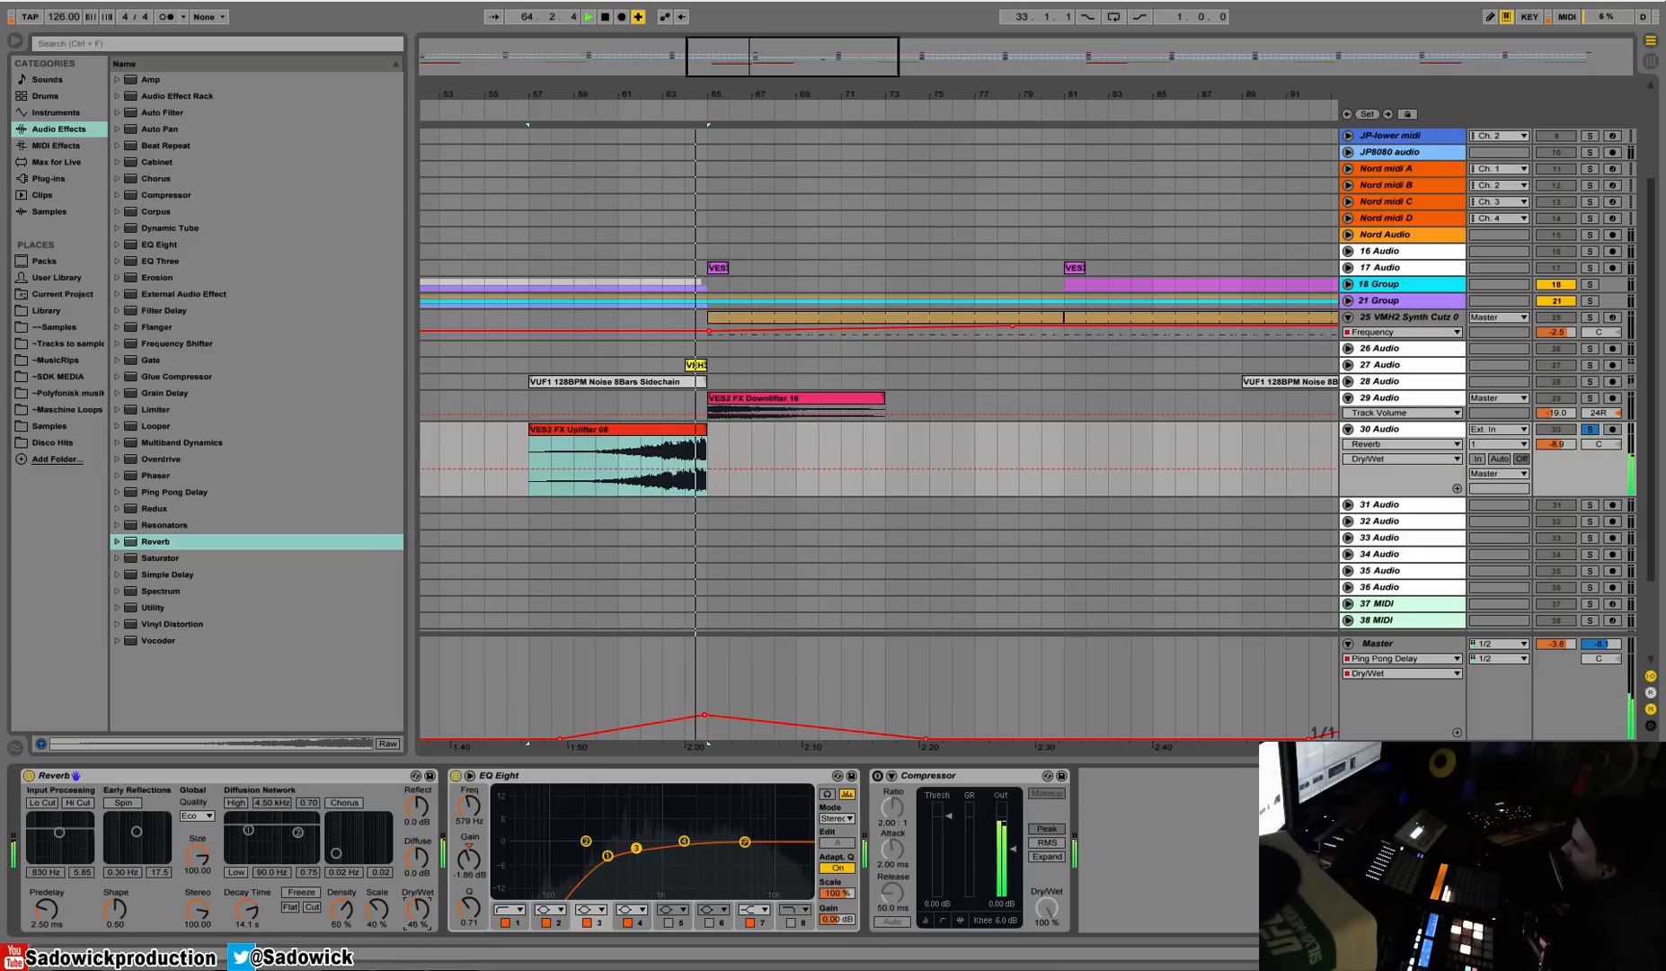
click(1589, 430)
click(700, 93)
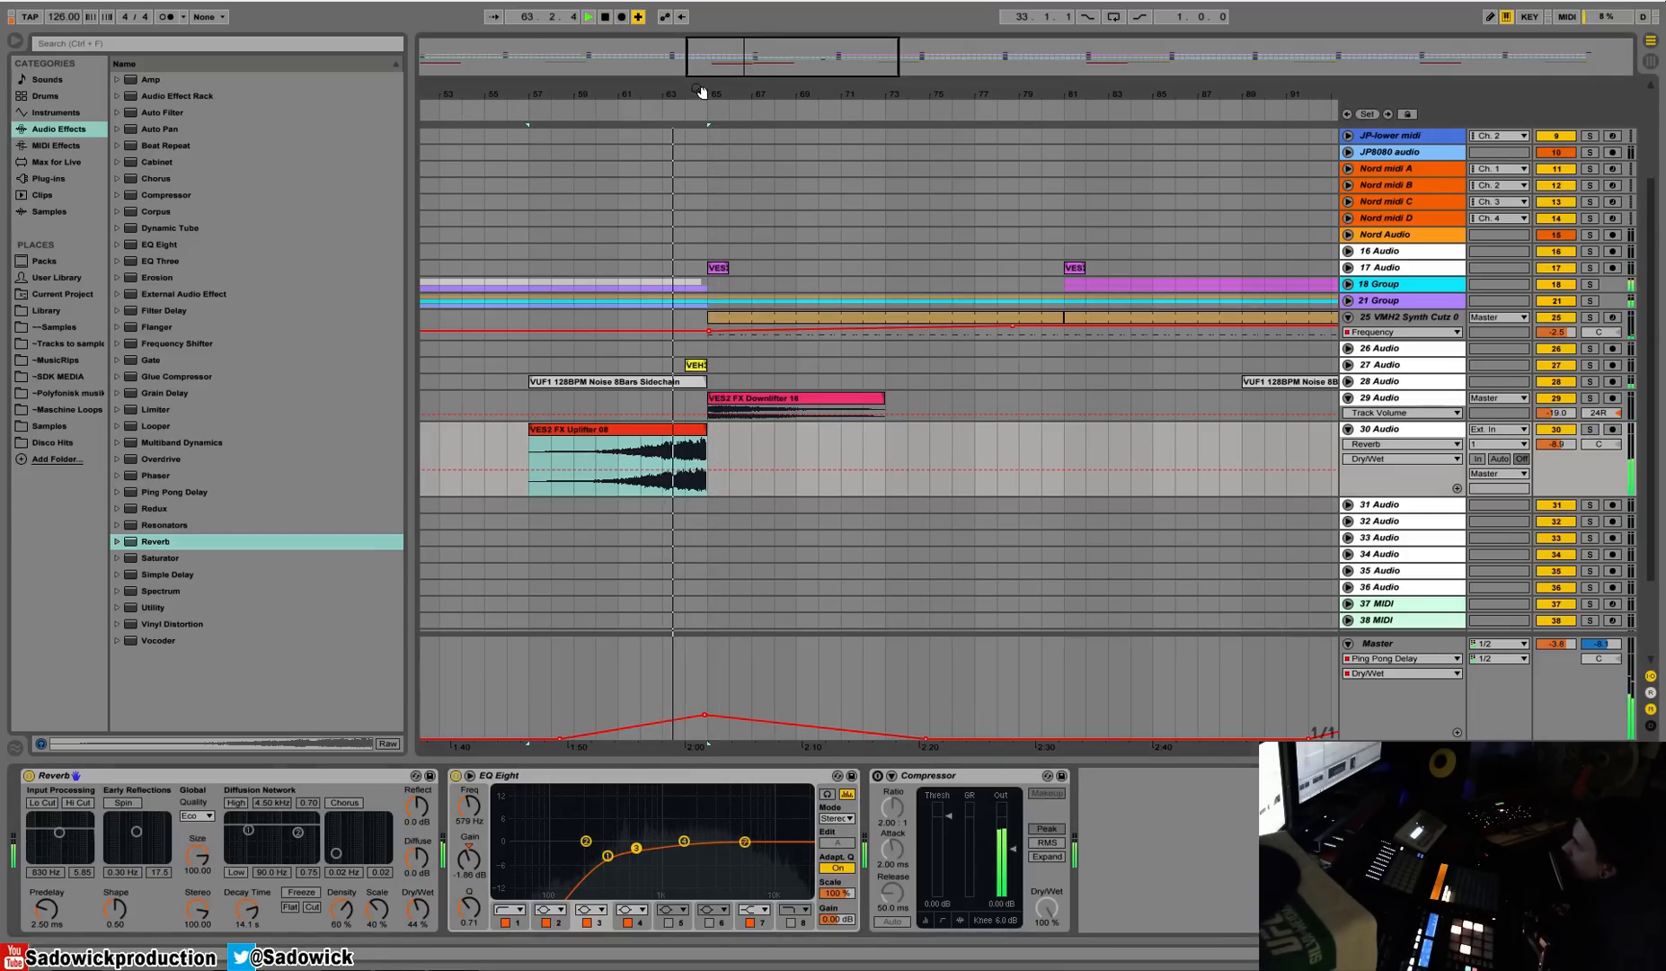
drag(701, 93, 711, 44)
key(space)
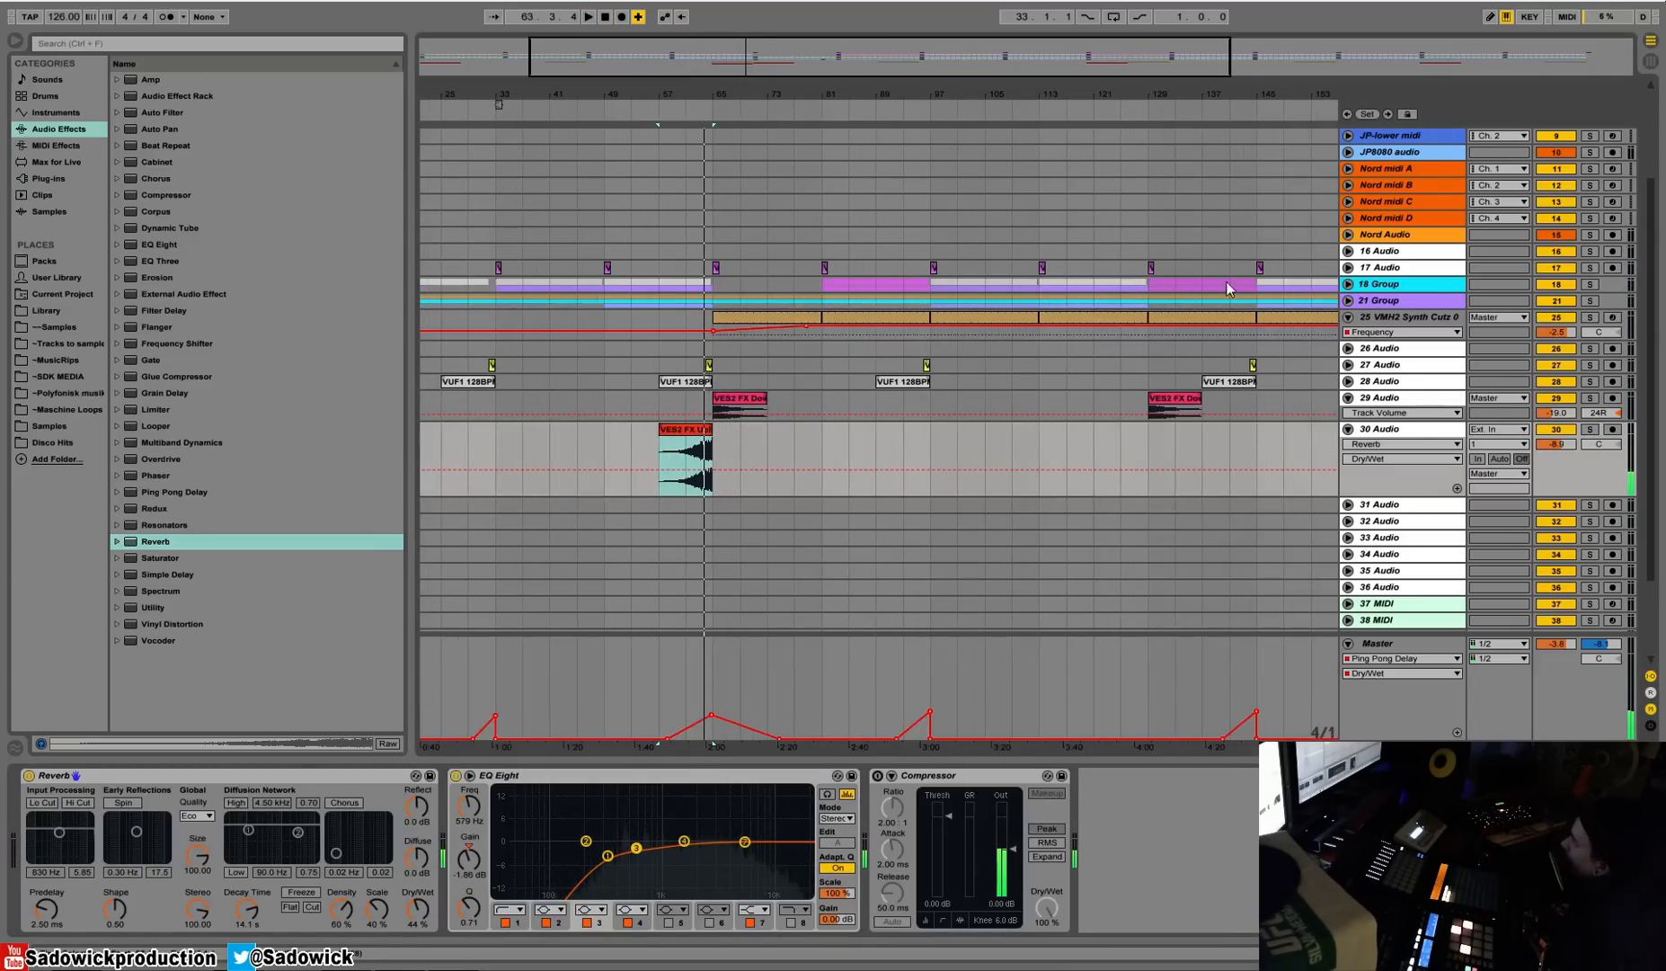
Copy the uplifter clip with the empty bars before it and paste it to end at bars 129 and 177.
click(1413, 397)
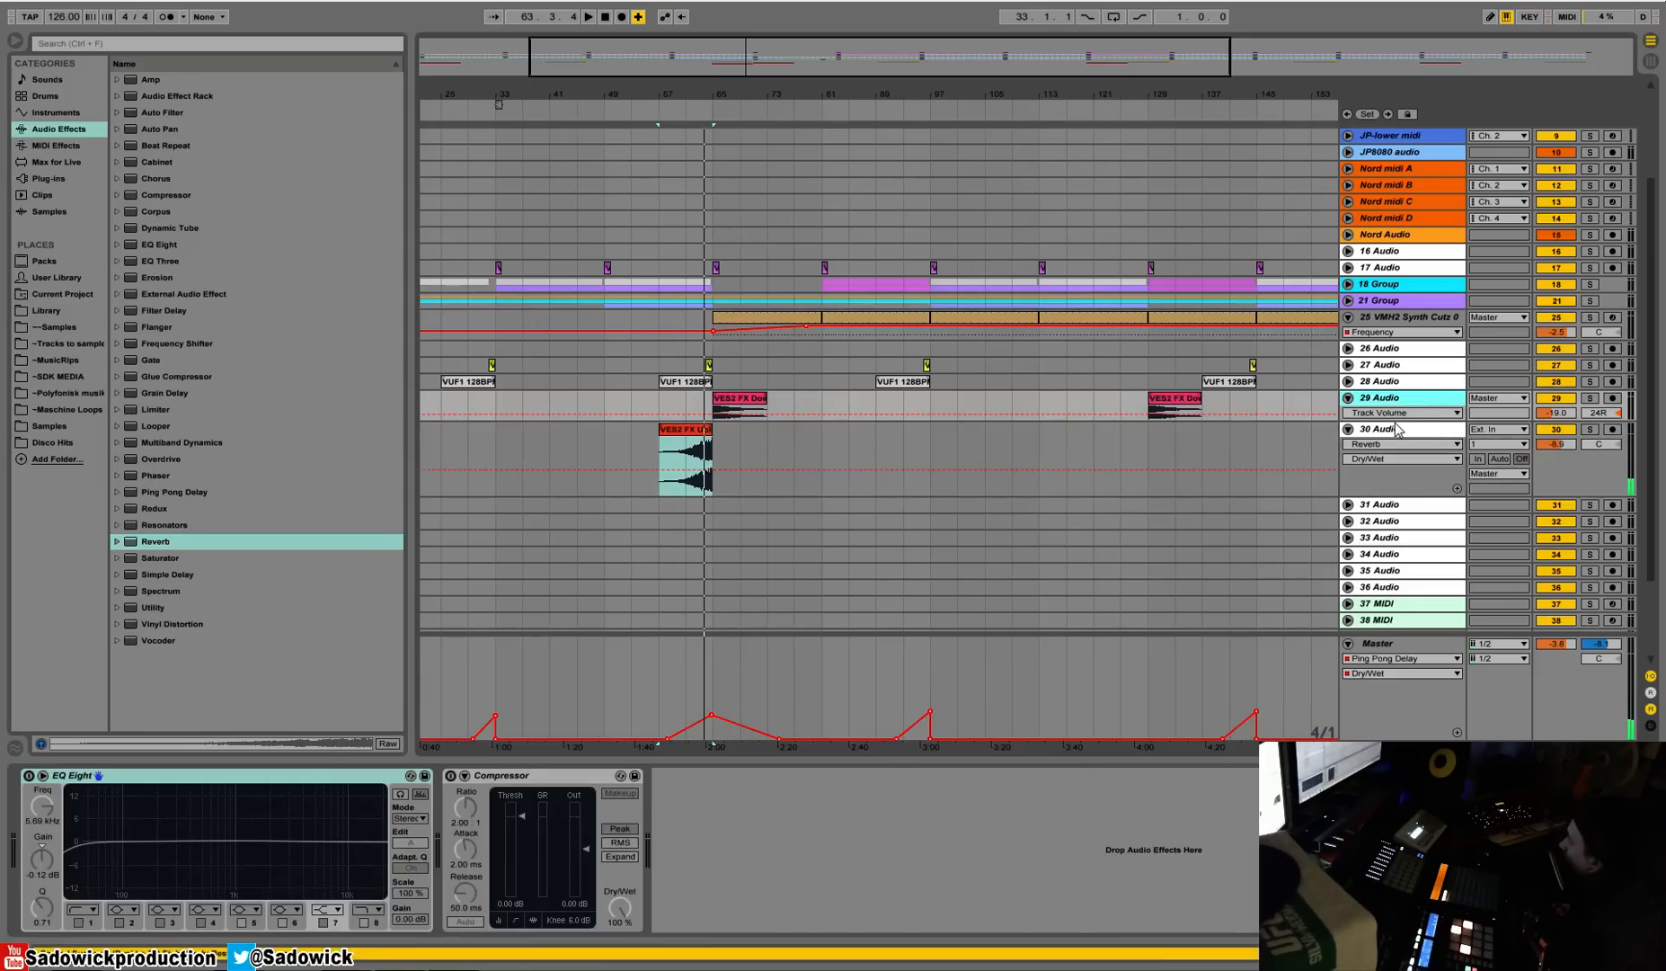
click(1395, 425)
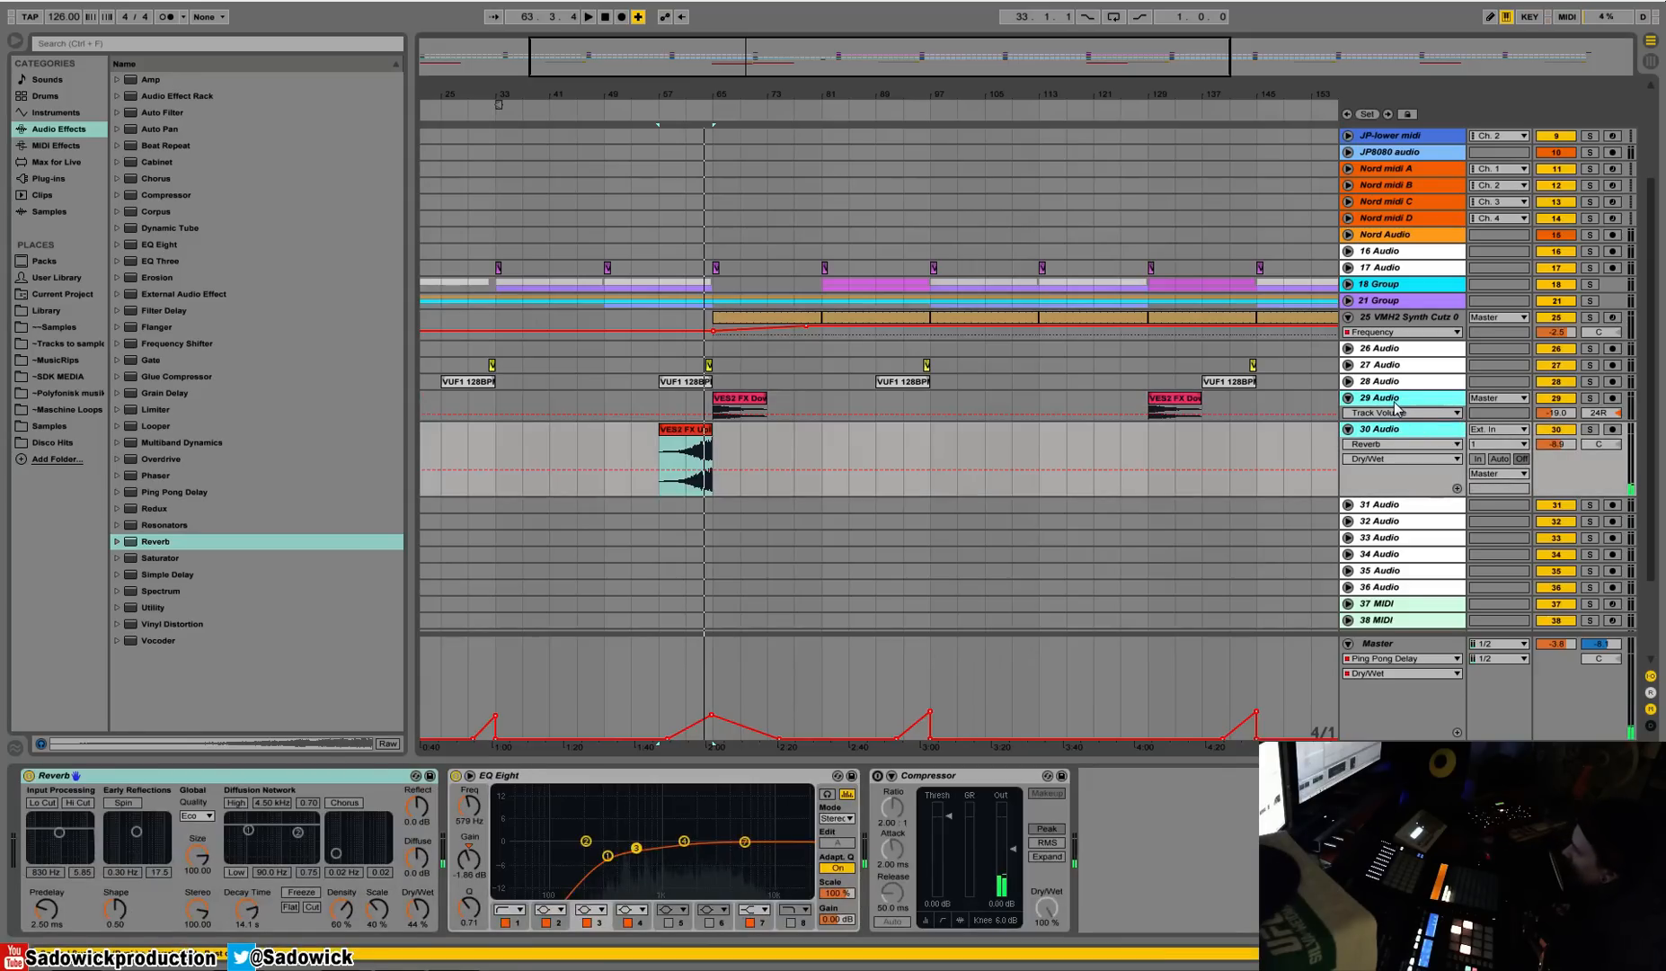
click(673, 430)
drag(616, 441, 726, 449)
key(ctrl+c)
click(1037, 440)
key(ctrl+v)
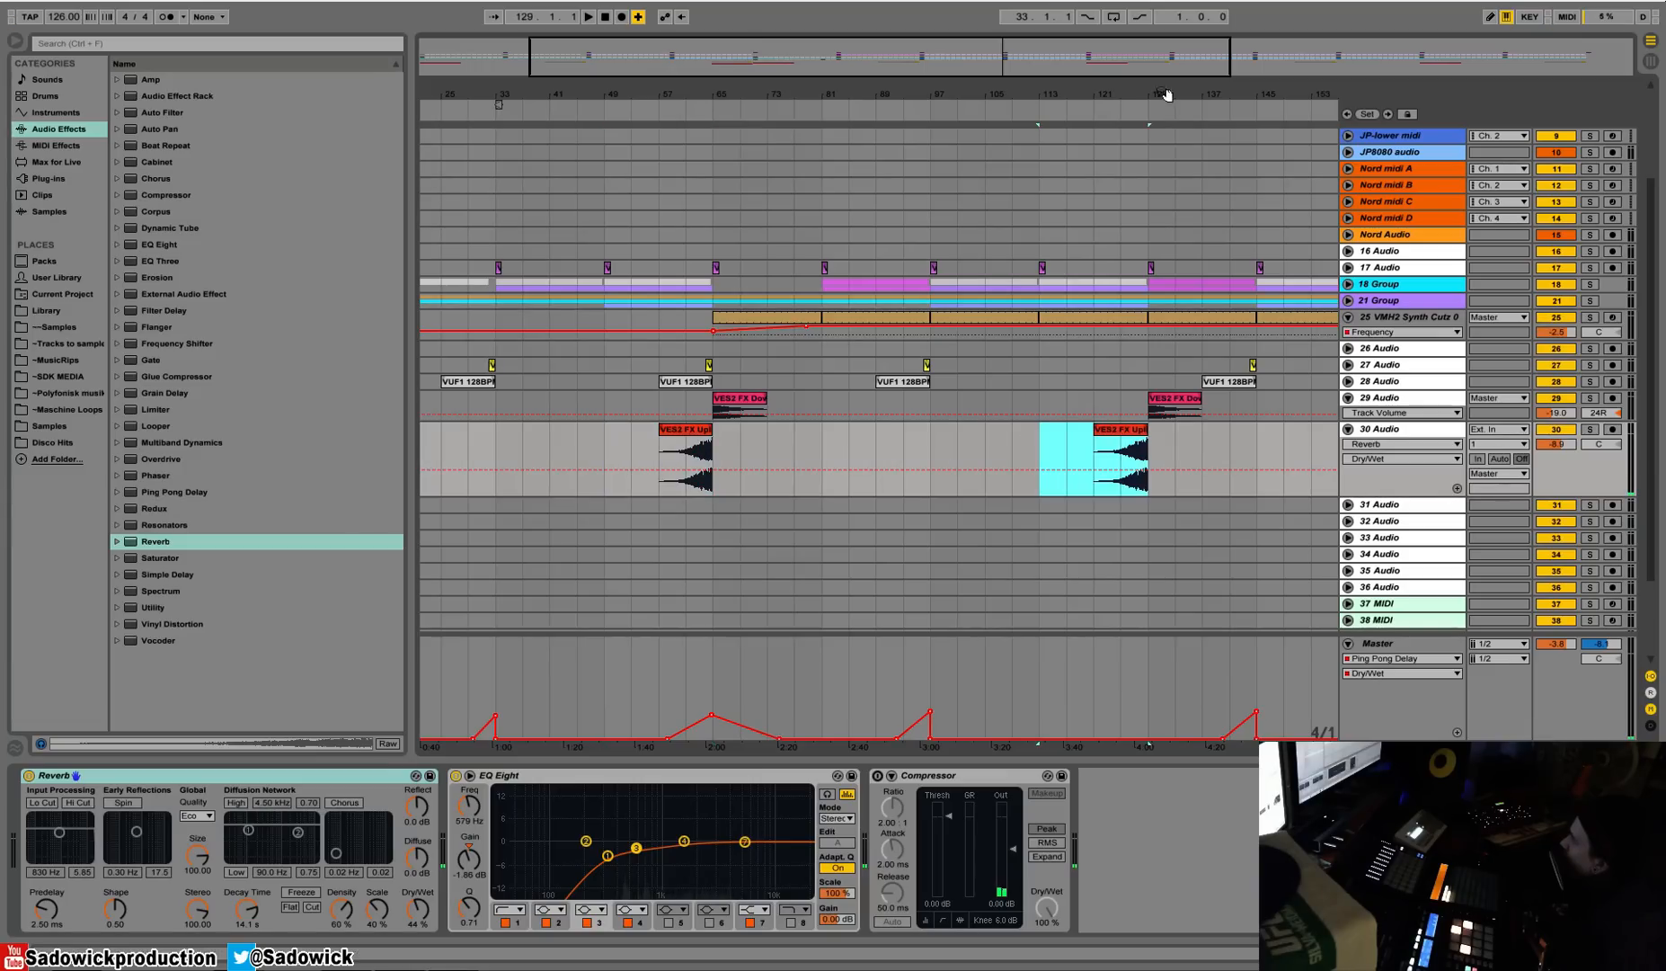
drag(1157, 97, 1154, 41)
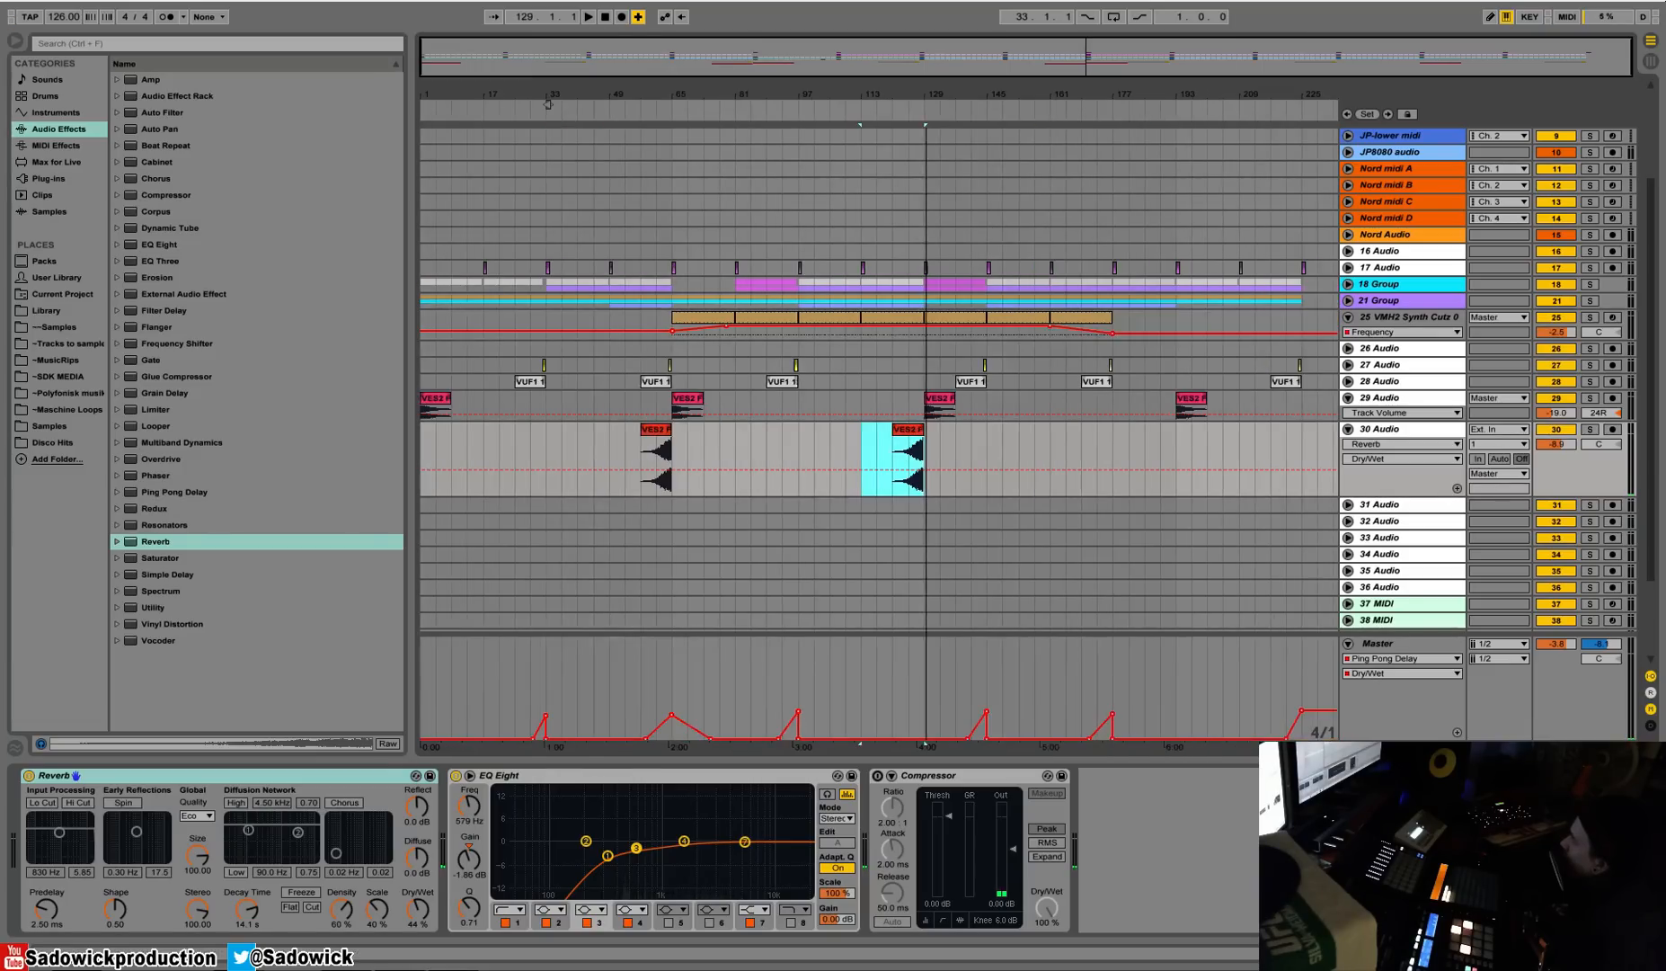
click(1056, 441)
key(ctrl+v)
Group the downlifter and uplifter tracks, 29 Audio and 30 Audio.
click(1426, 399)
shift+click(1418, 430)
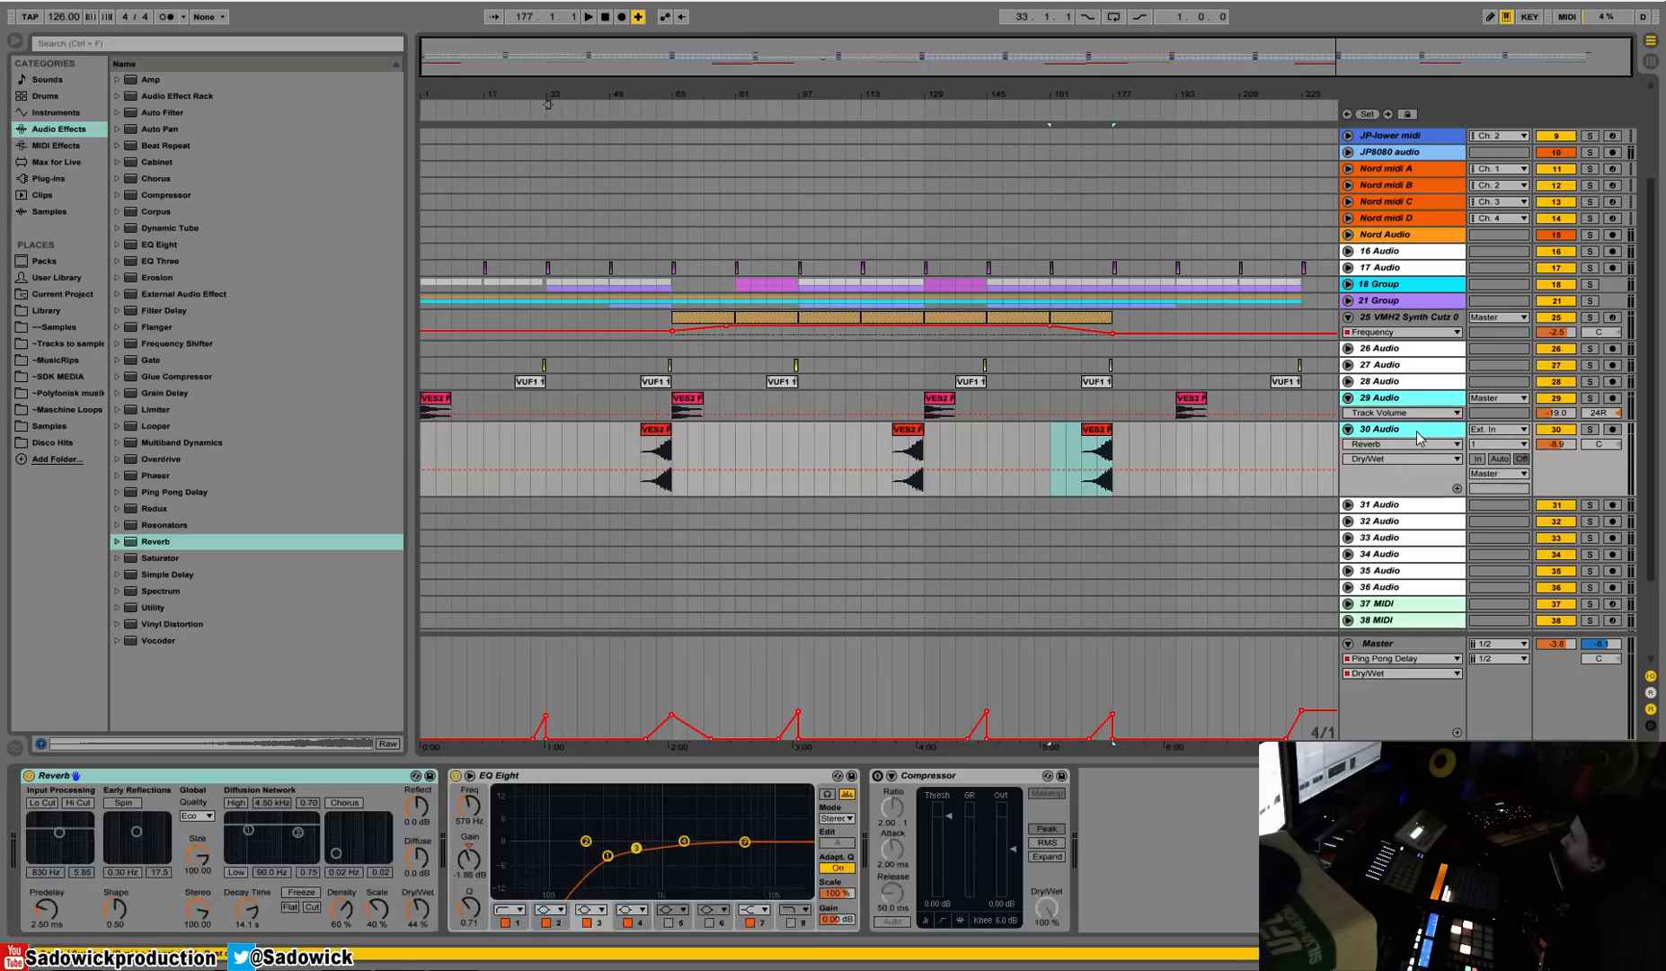
right_click(1410, 398)
click(1448, 526)
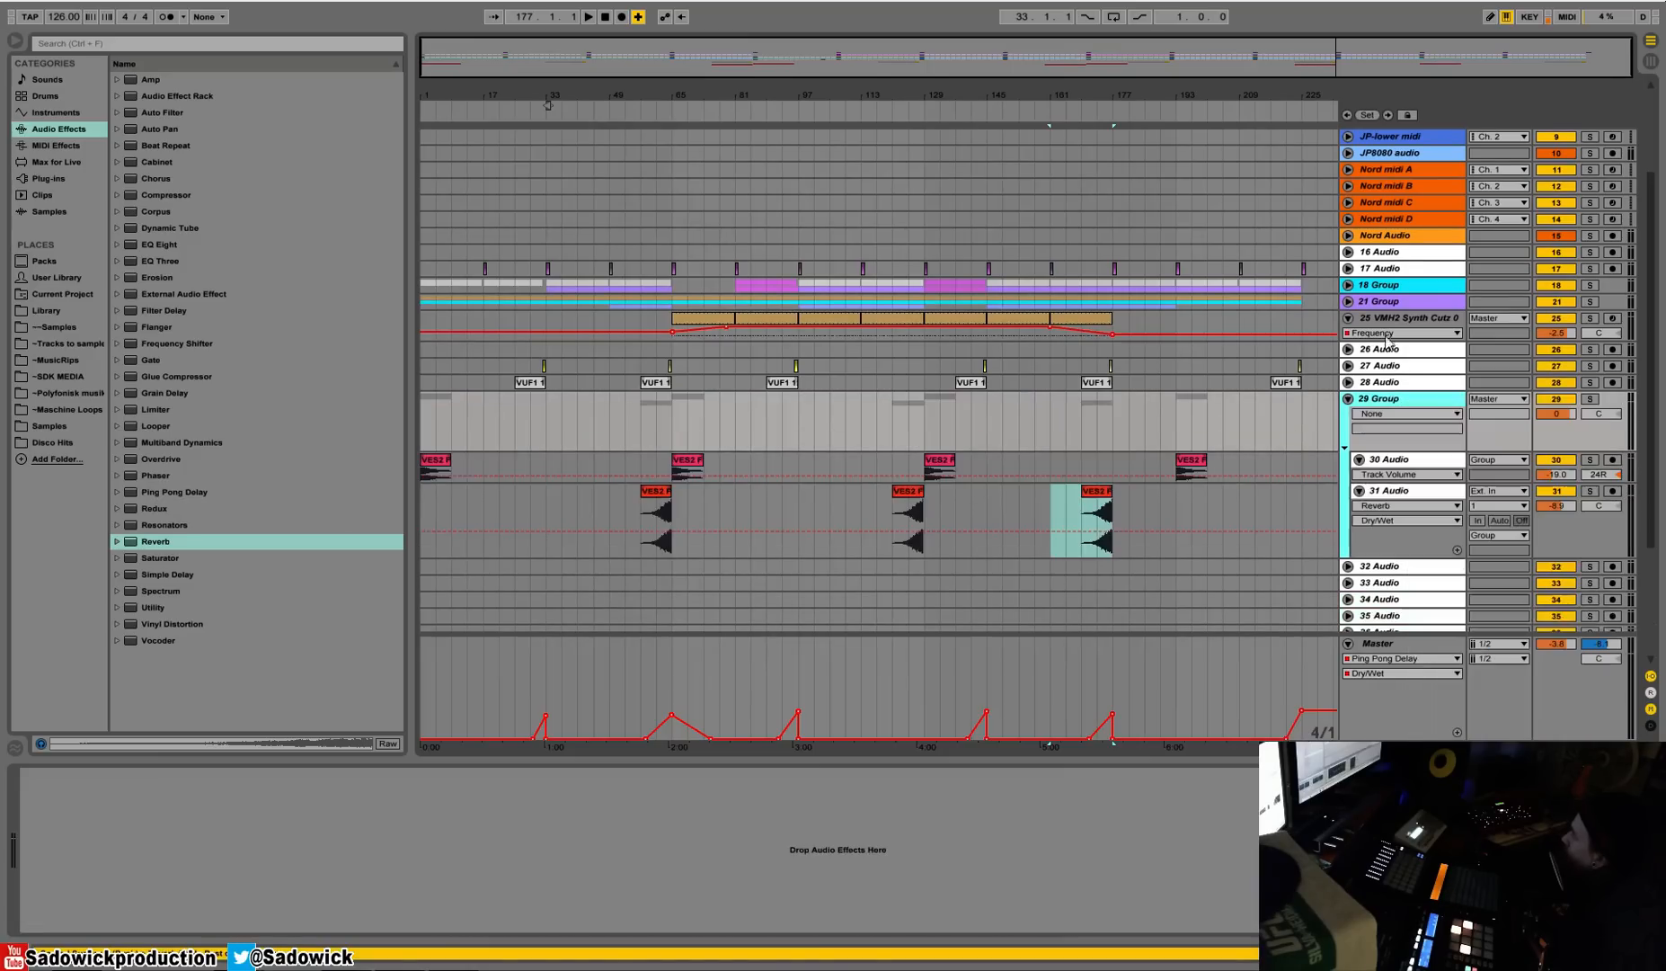
Copy the sidechain Compressor that follows the Glue Compressor on another group and paste it onto 29 Group.
right_click(567, 569)
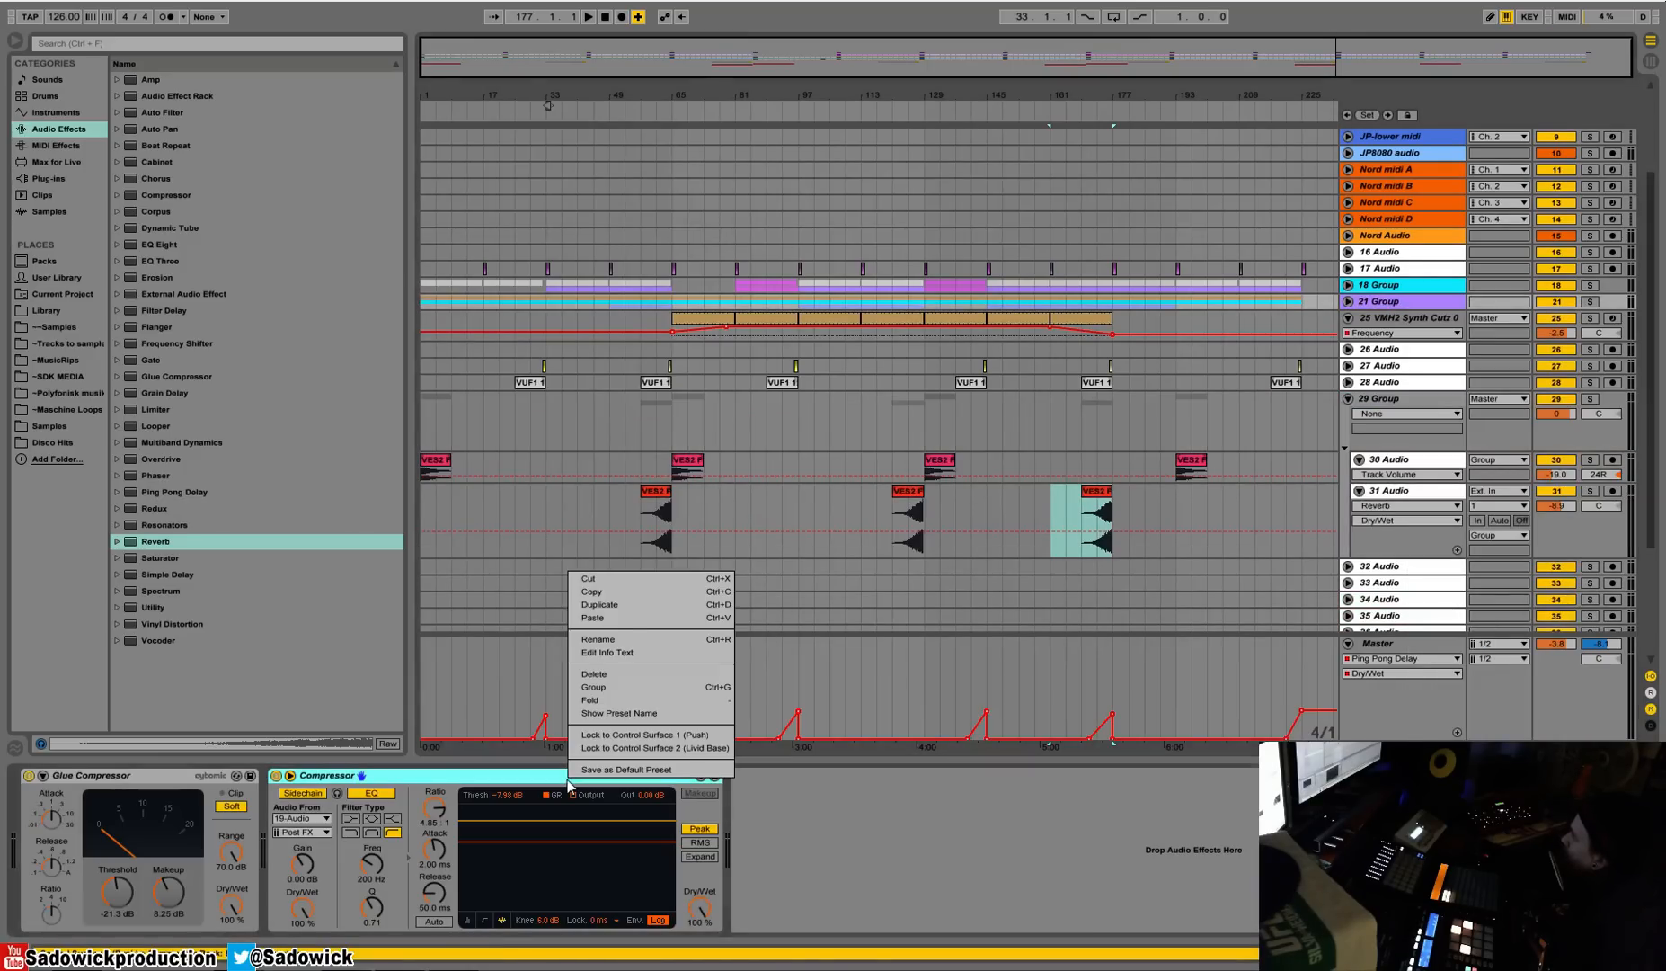
click(620, 599)
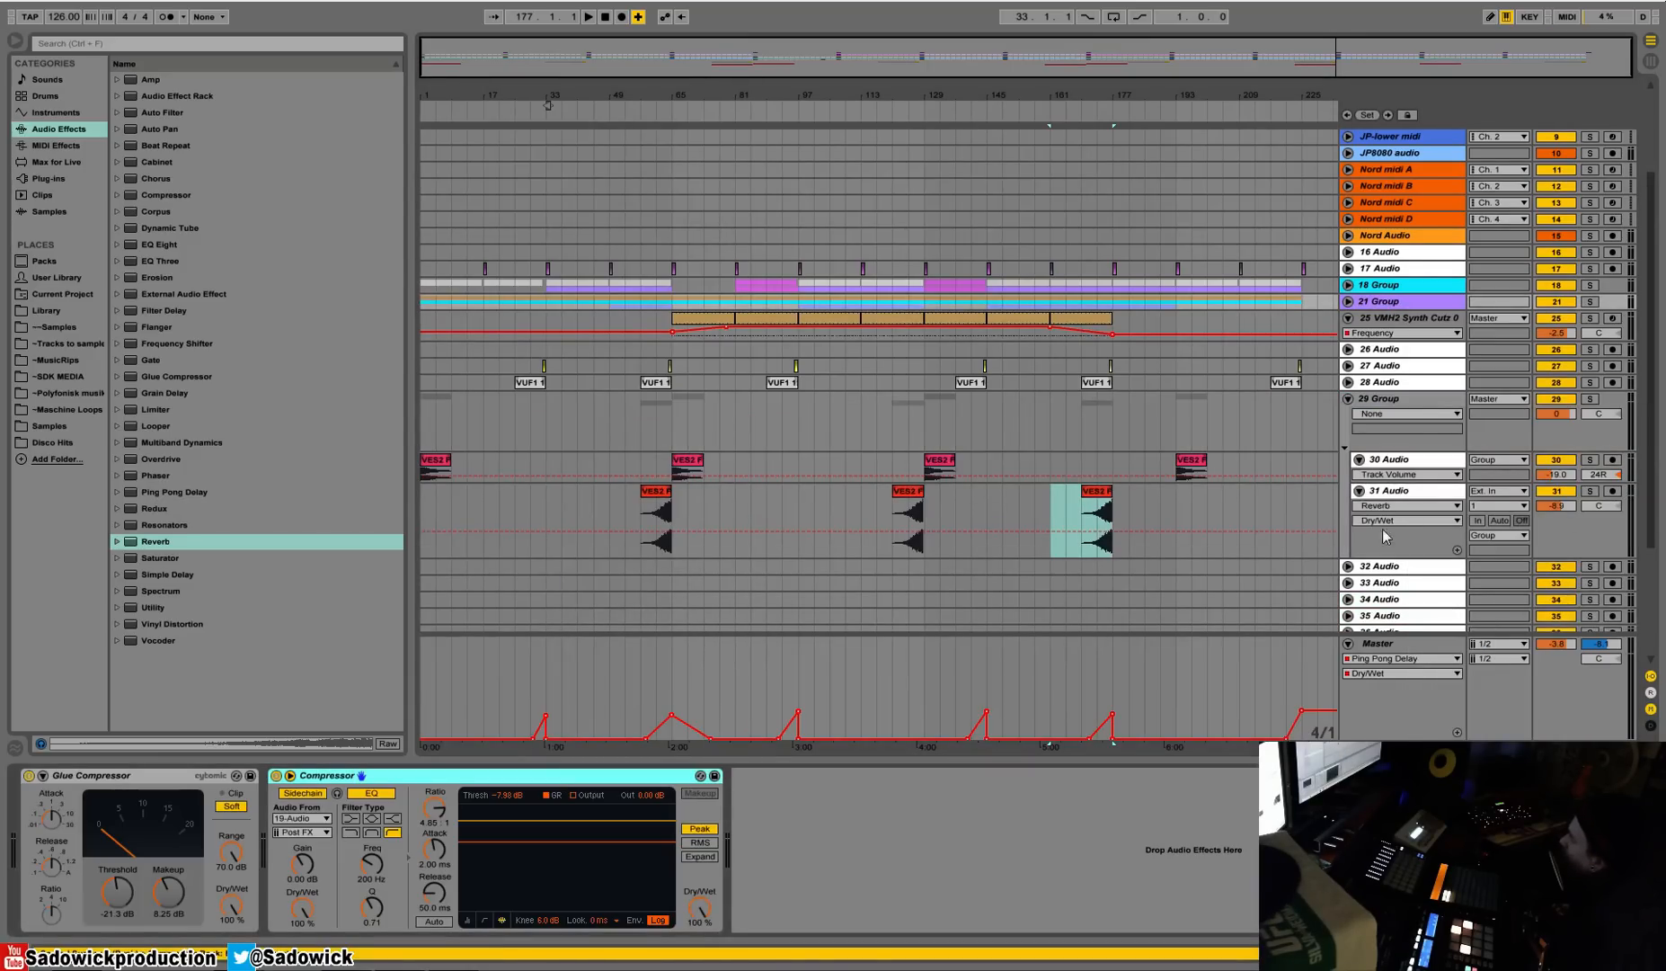
click(1420, 427)
right_click(714, 809)
click(735, 813)
Lower the 29 Group Compressor's threshold to -33.0 dB while playing the transition around bar 65, and fold the group.
key(space)
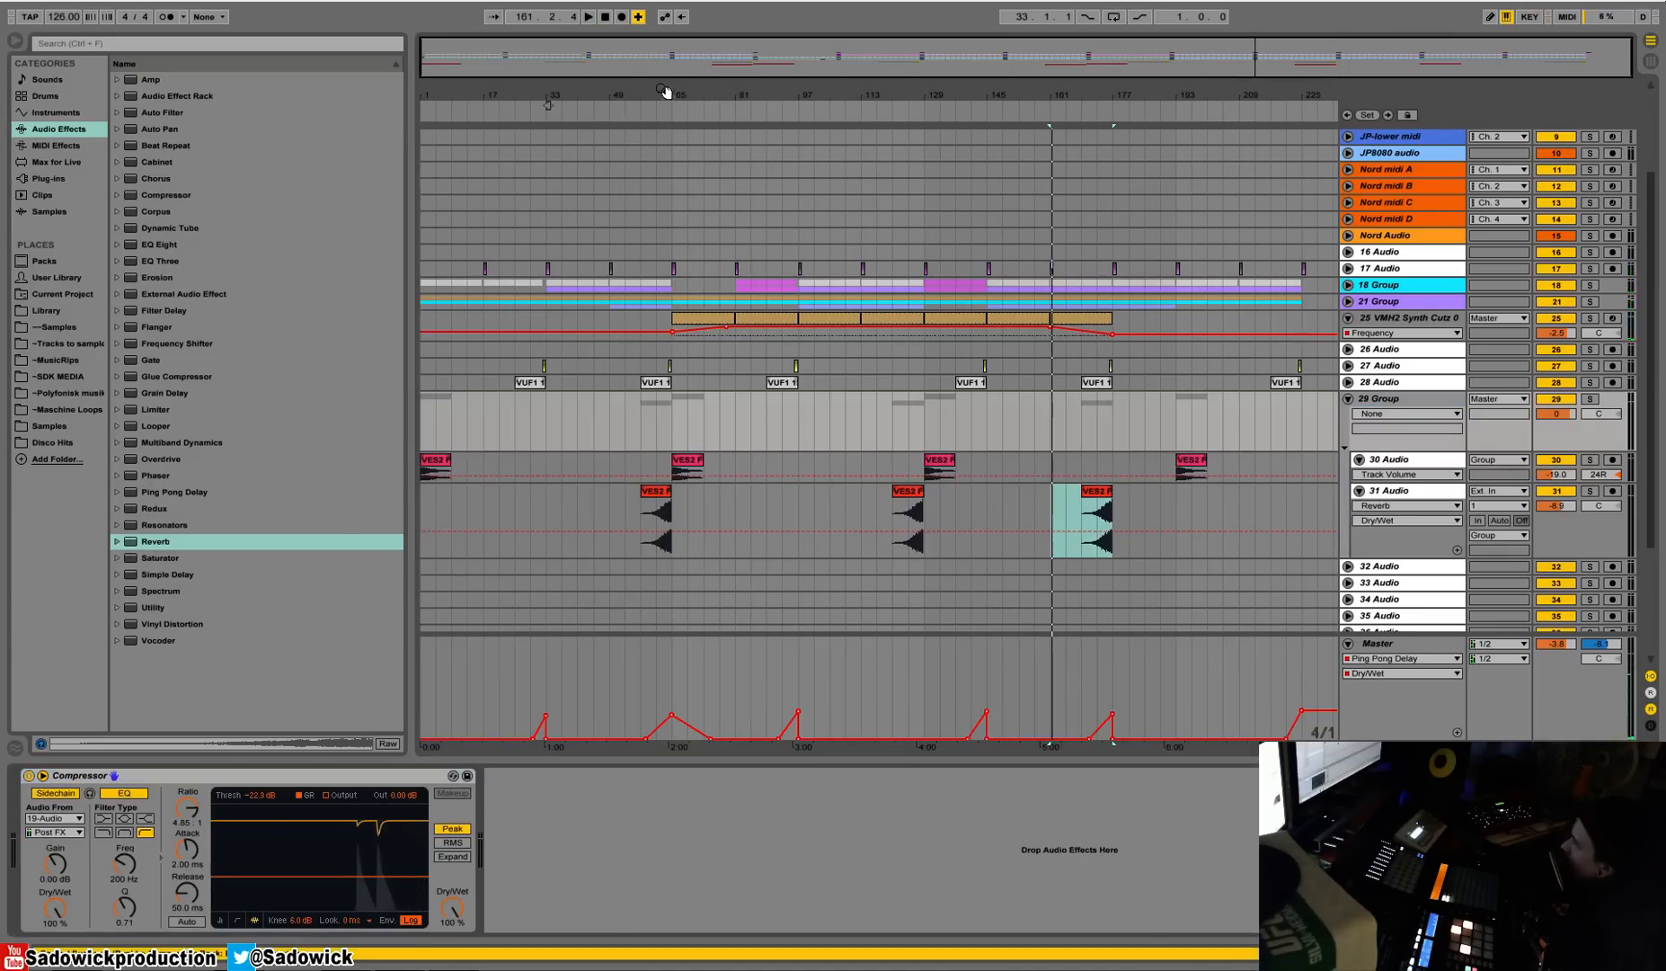
scroll(674, 134, up, 3)
click(681, 134)
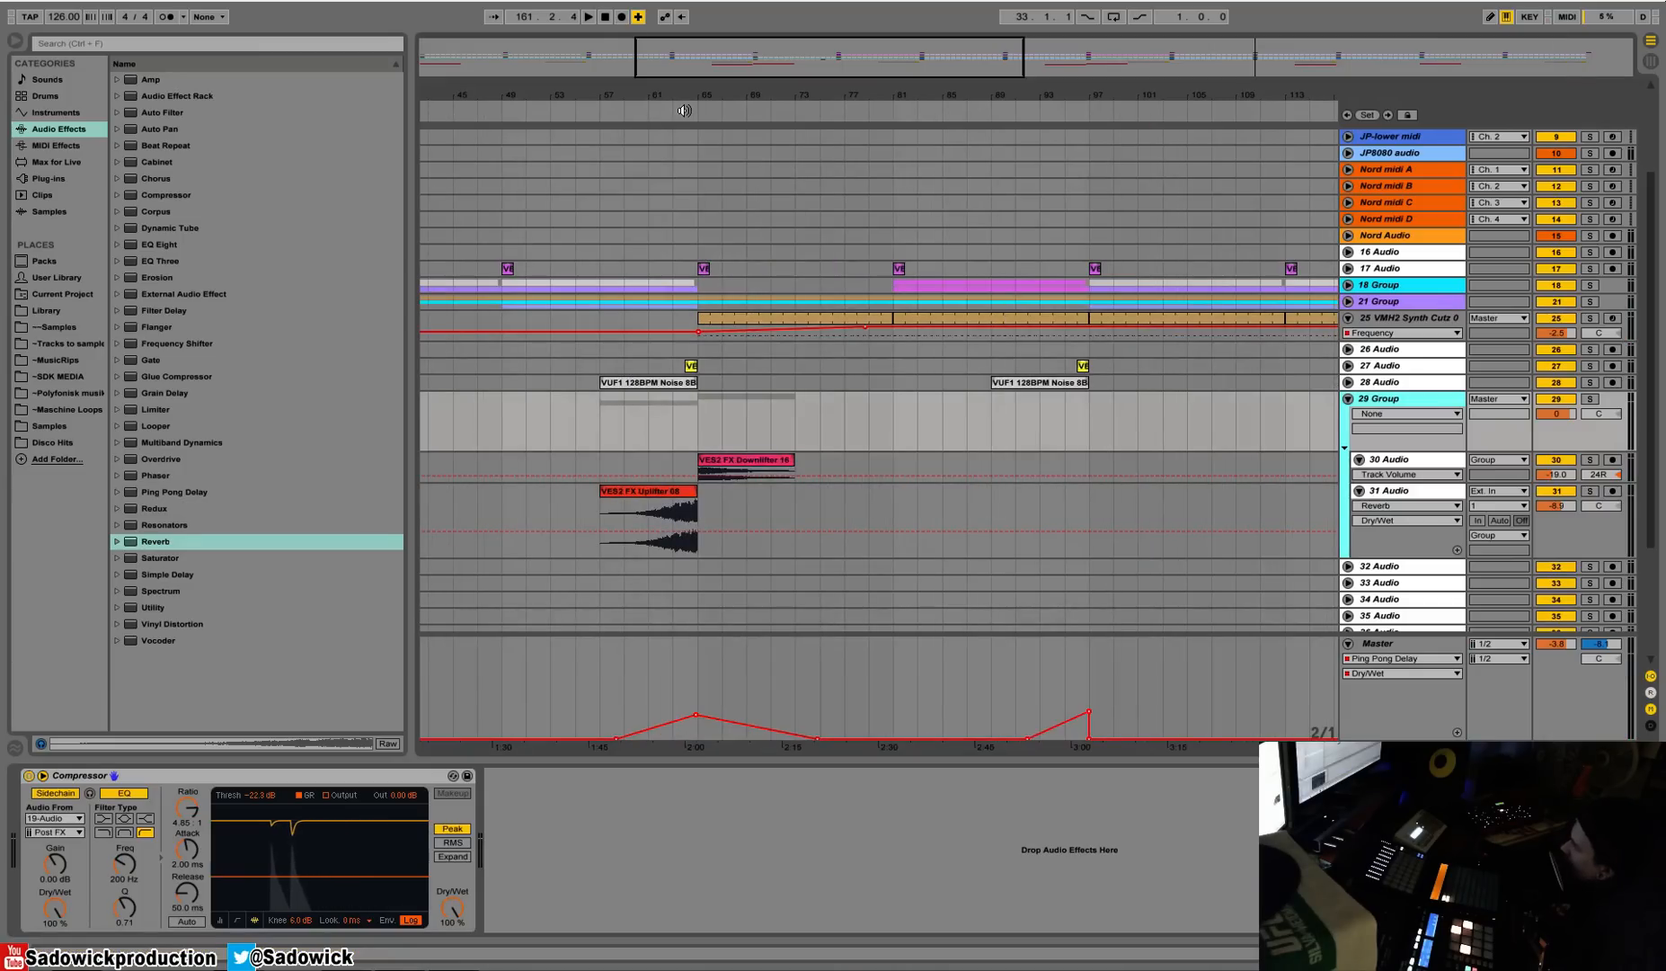
drag(365, 877, 365, 889)
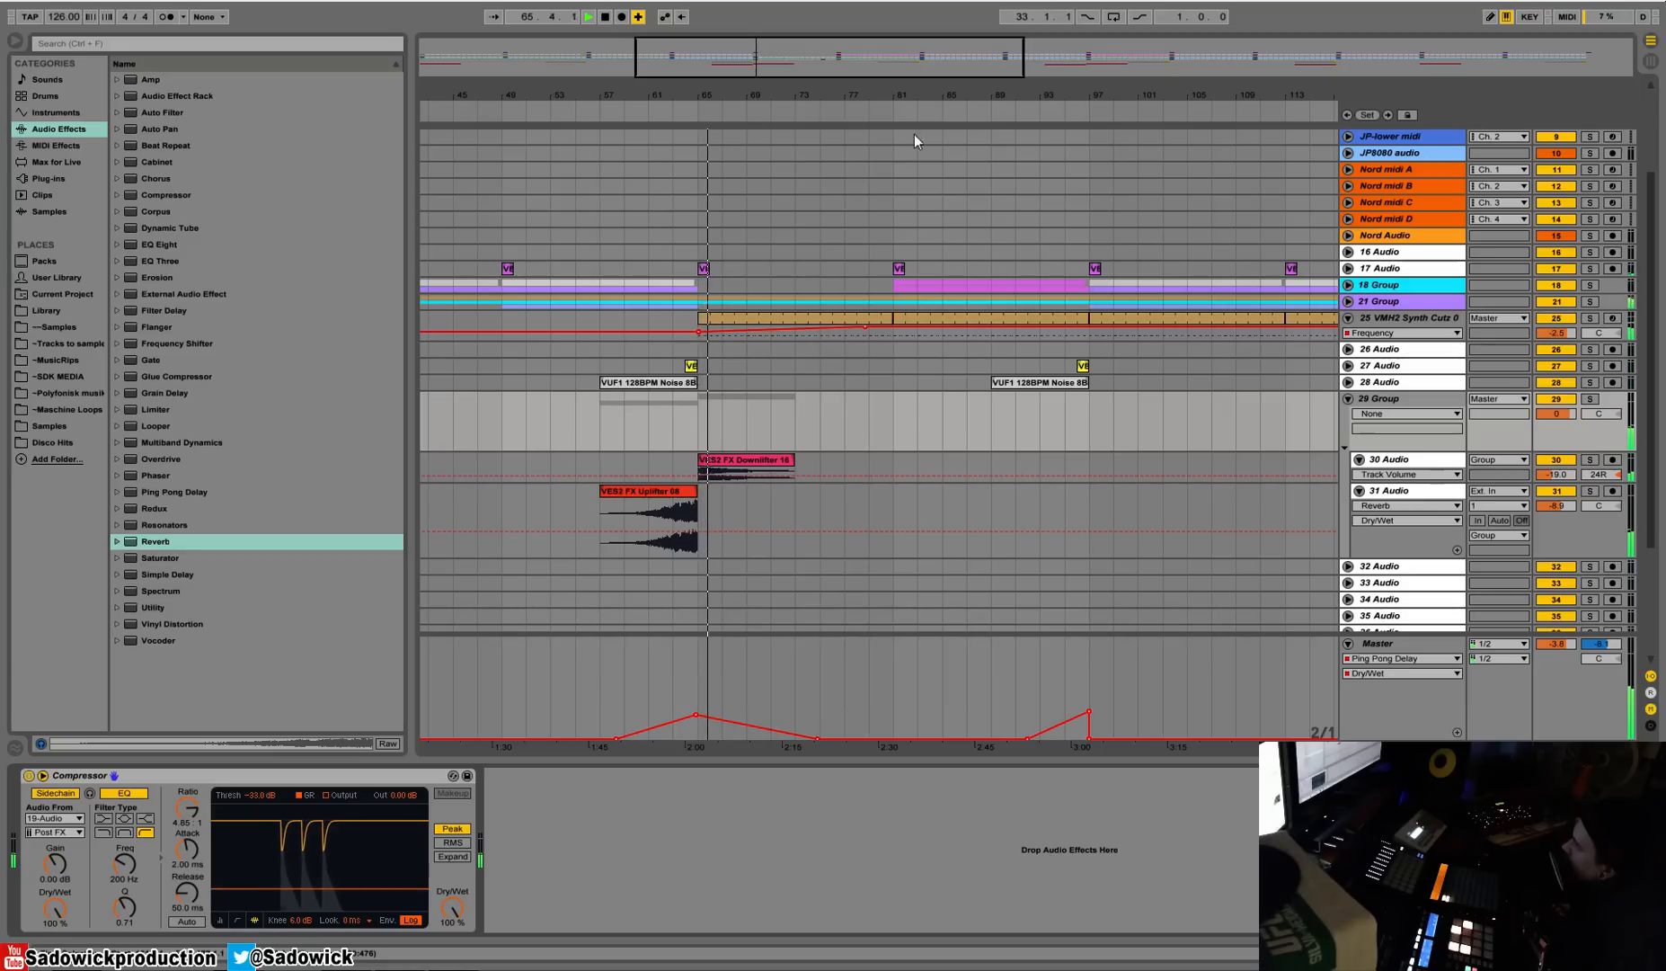
drag(779, 94, 701, 93)
key(space)
drag(1598, 557, 1582, 356)
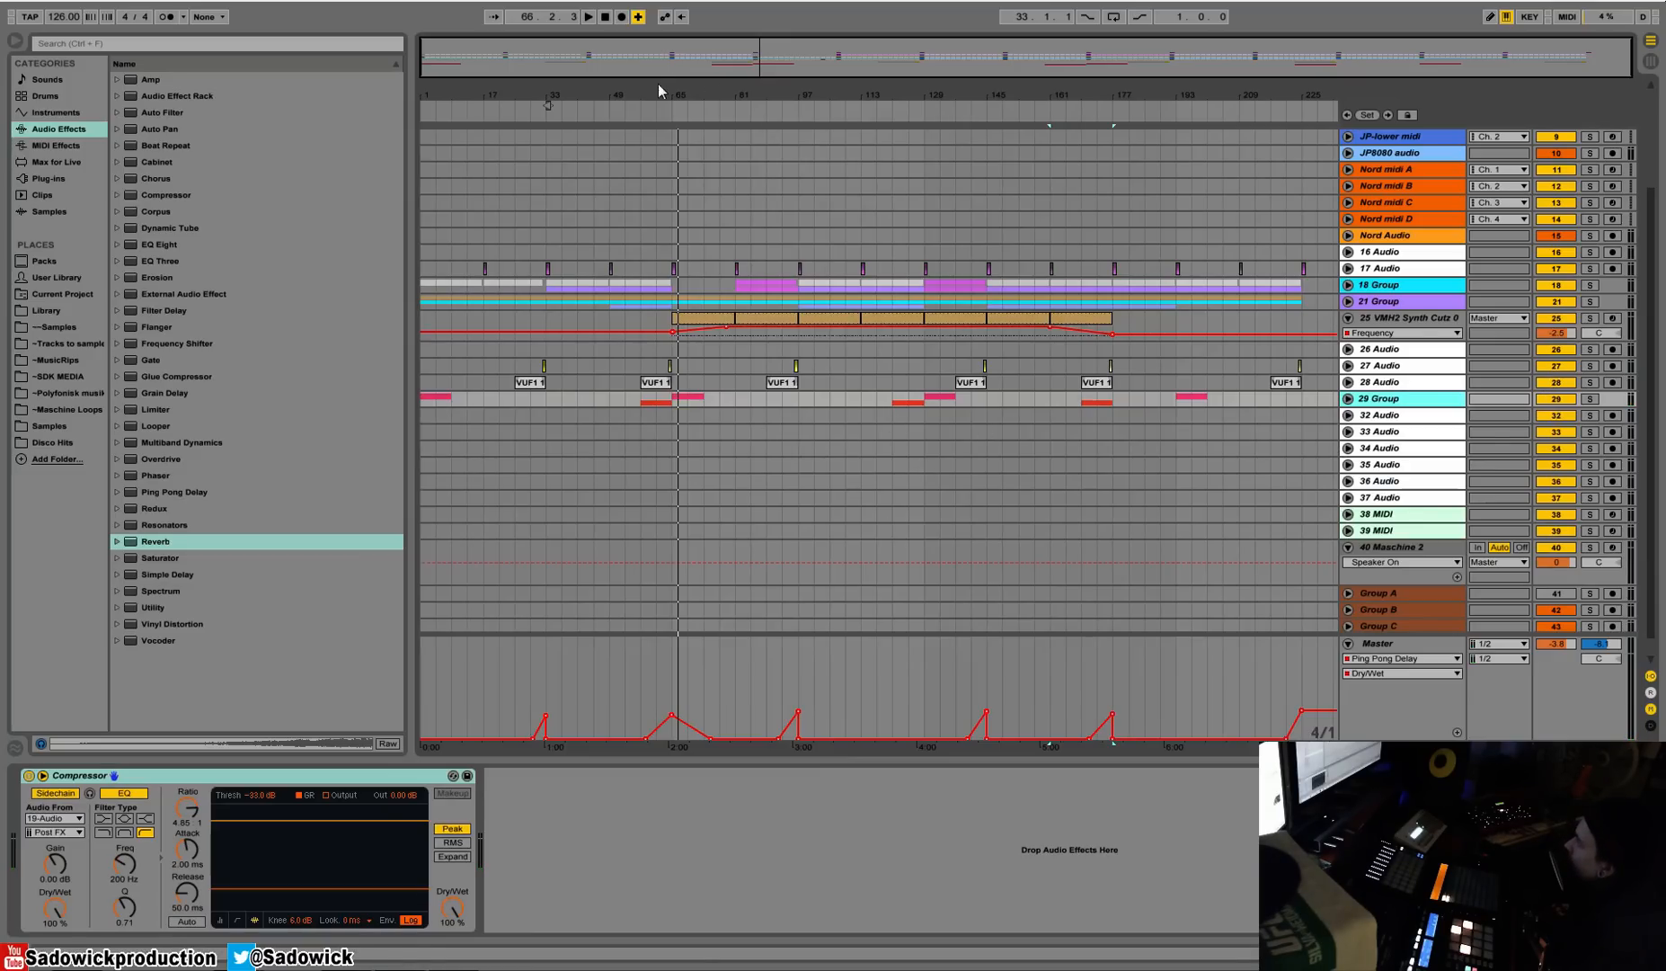
Unfold 18 Group and examine the bassdrum and Group A clips around the break at bar 65.
drag(676, 96, 671, 111)
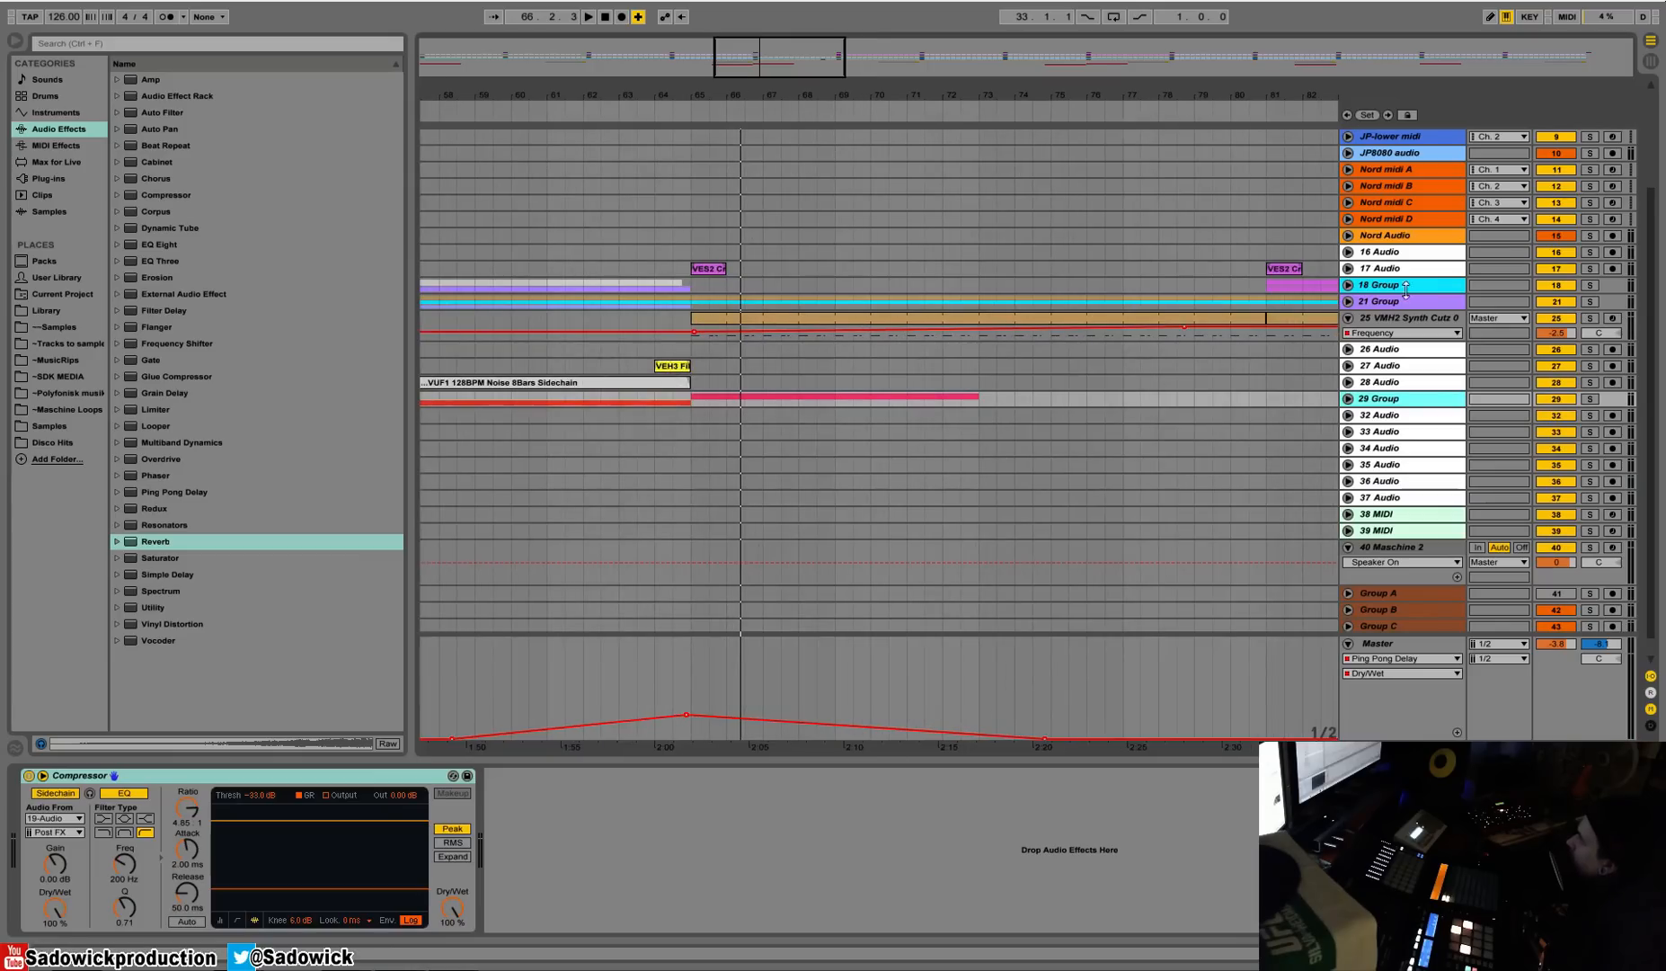
drag(1399, 293, 1413, 338)
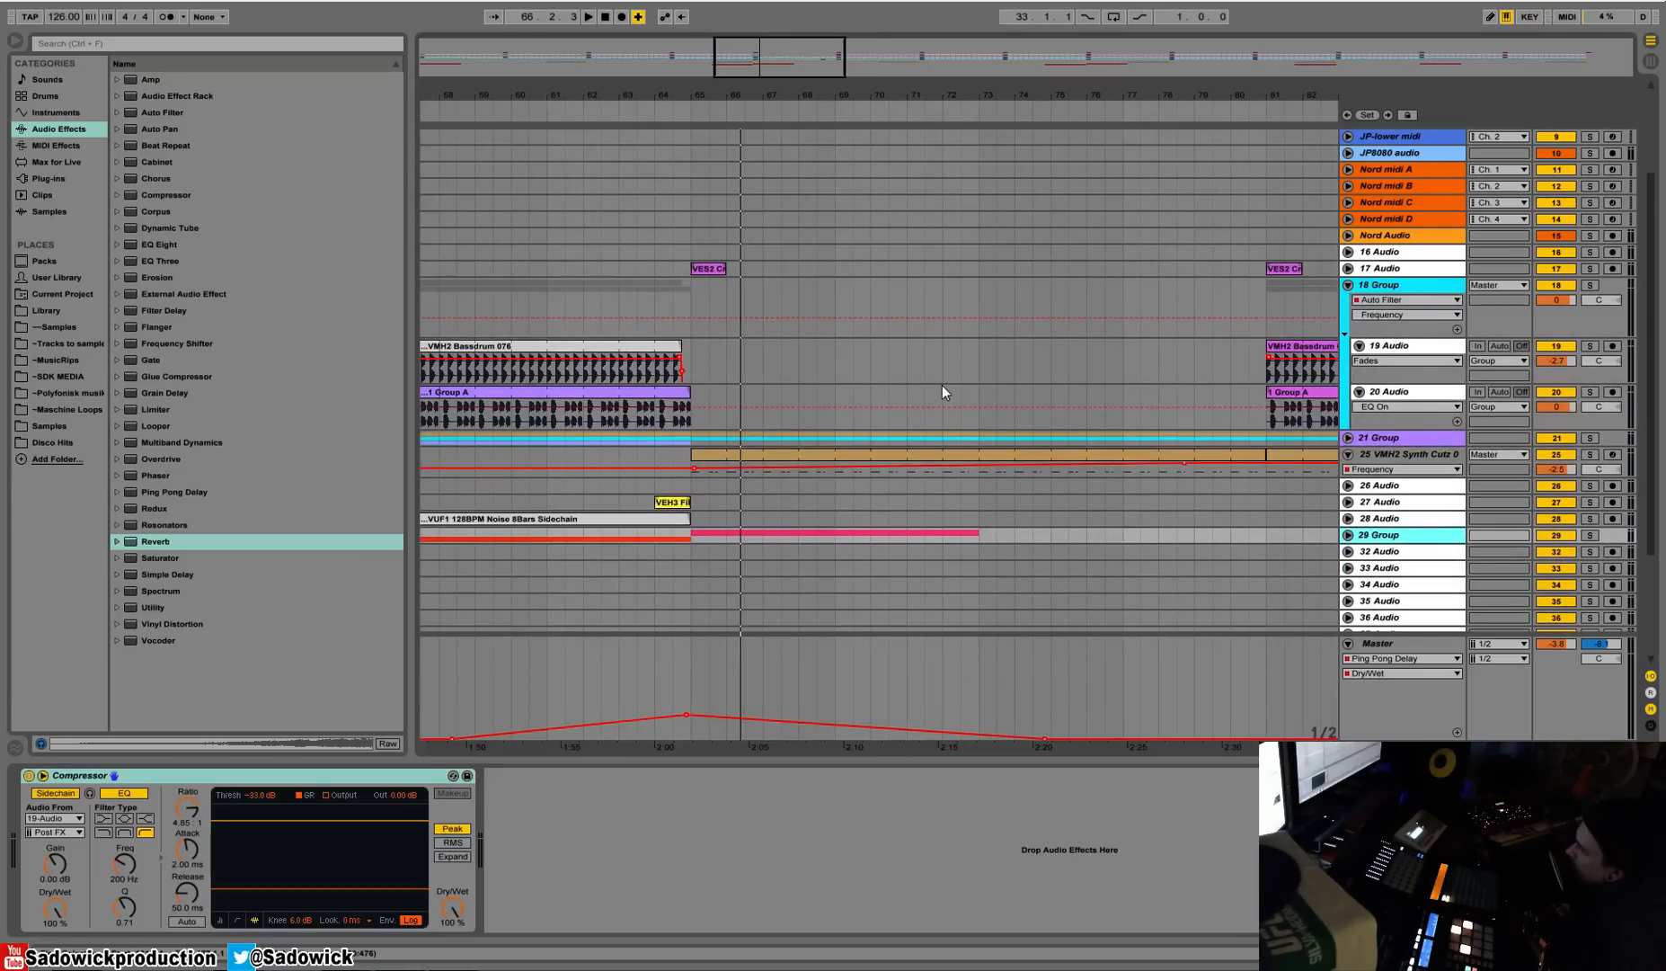
drag(677, 43, 676, 91)
Show the Master track's devices and collapse its EQ Eight, Ping Pong Delay and Reverb.
click(1581, 722)
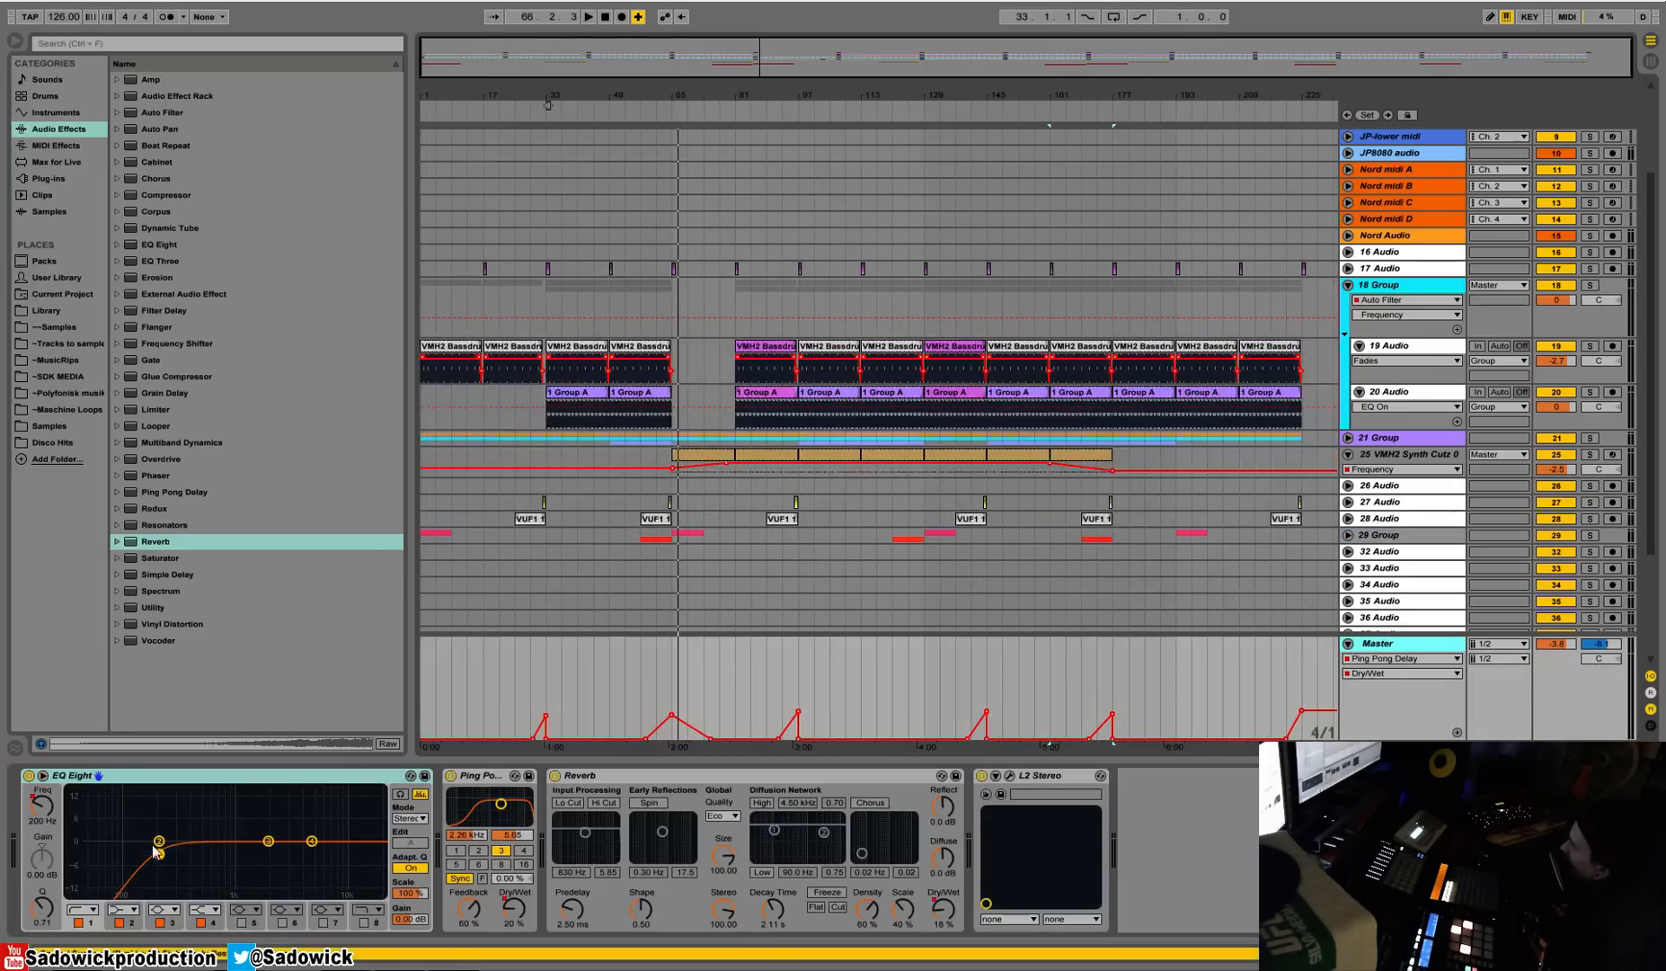
double_click(162, 782)
double_click(96, 784)
double_click(96, 784)
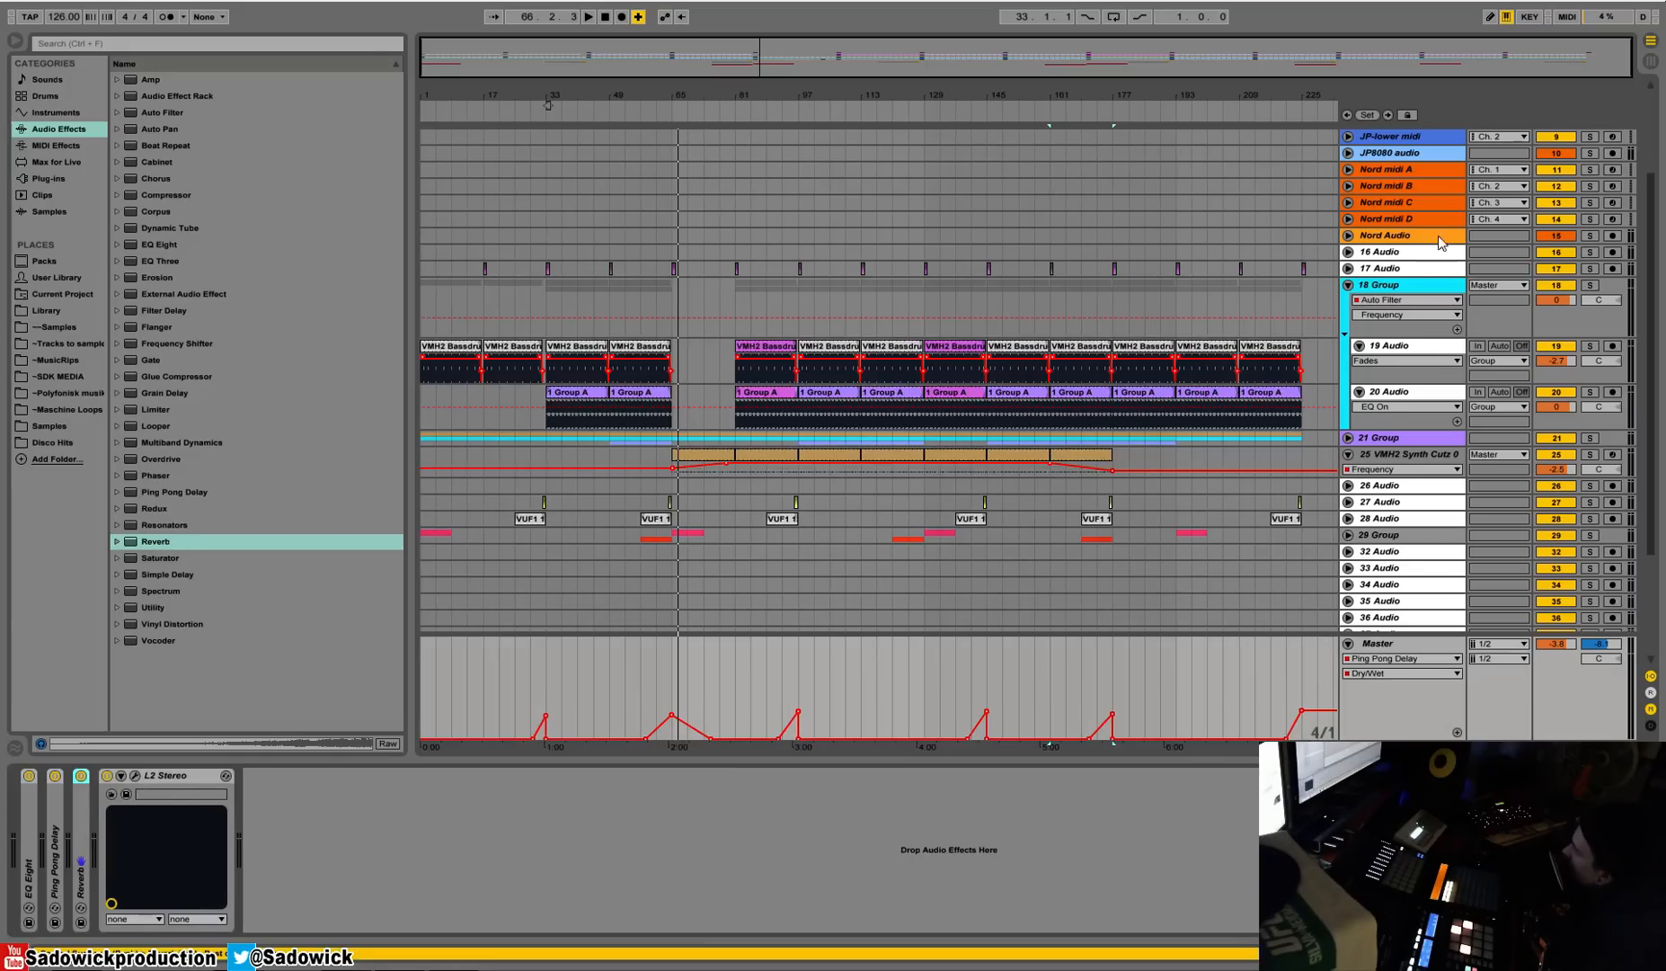
Fold 18 Group with its tracks 19 Audio and 20 Audio, keeping the group's devices in view.
click(1359, 392)
click(1359, 346)
drag(1586, 313, 1507, 233)
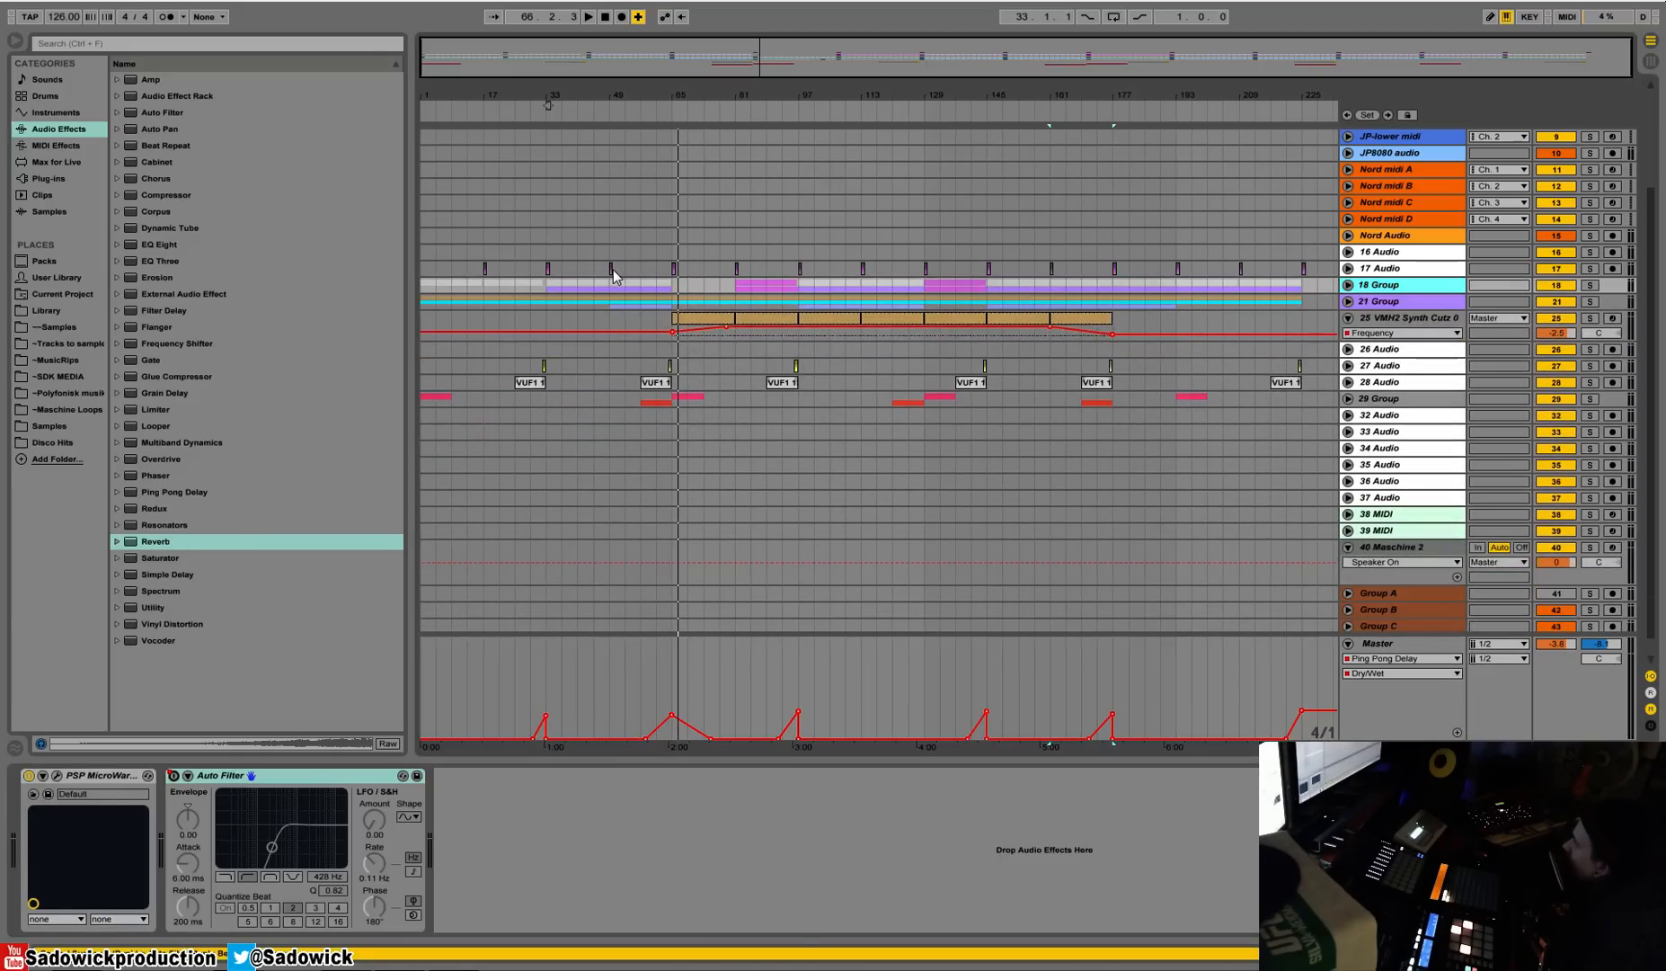